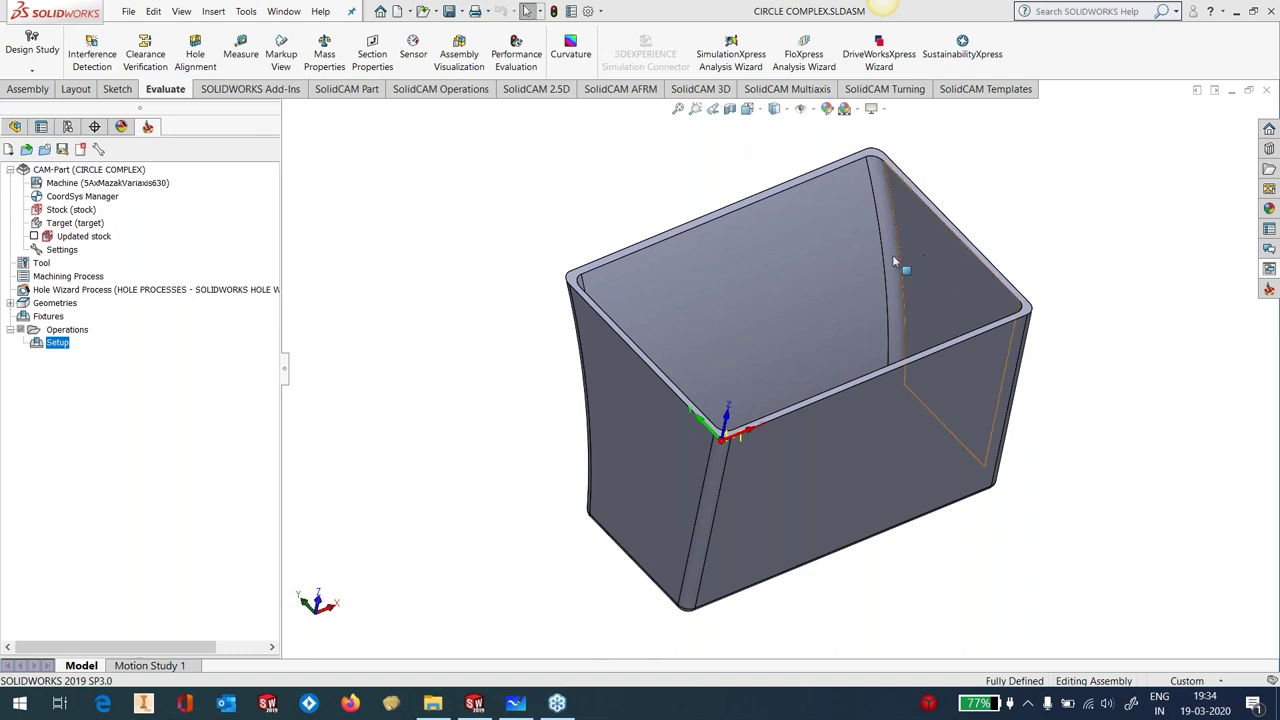
Measure the normal distance from the box's rim face to its inner bottom face, about 194 mm
scroll(892, 256, down, 2)
scroll(867, 280, up, 1)
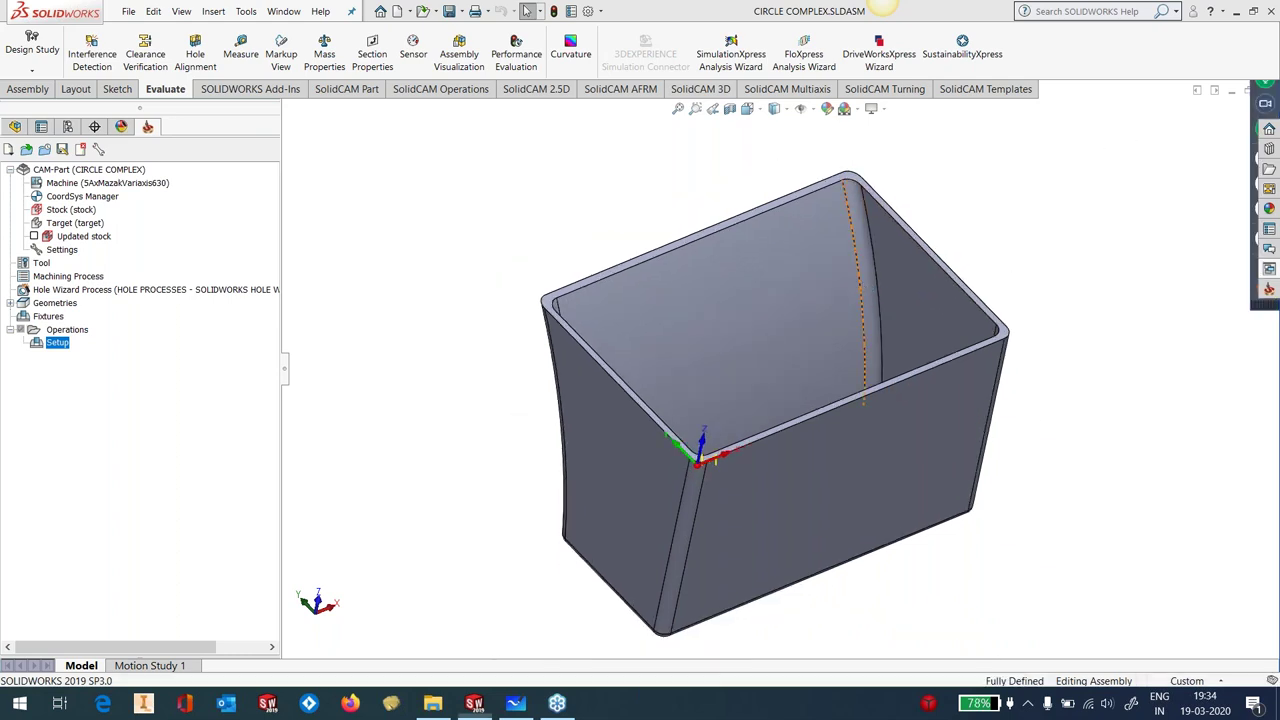
scroll(862, 279, up, 2)
click(240, 50)
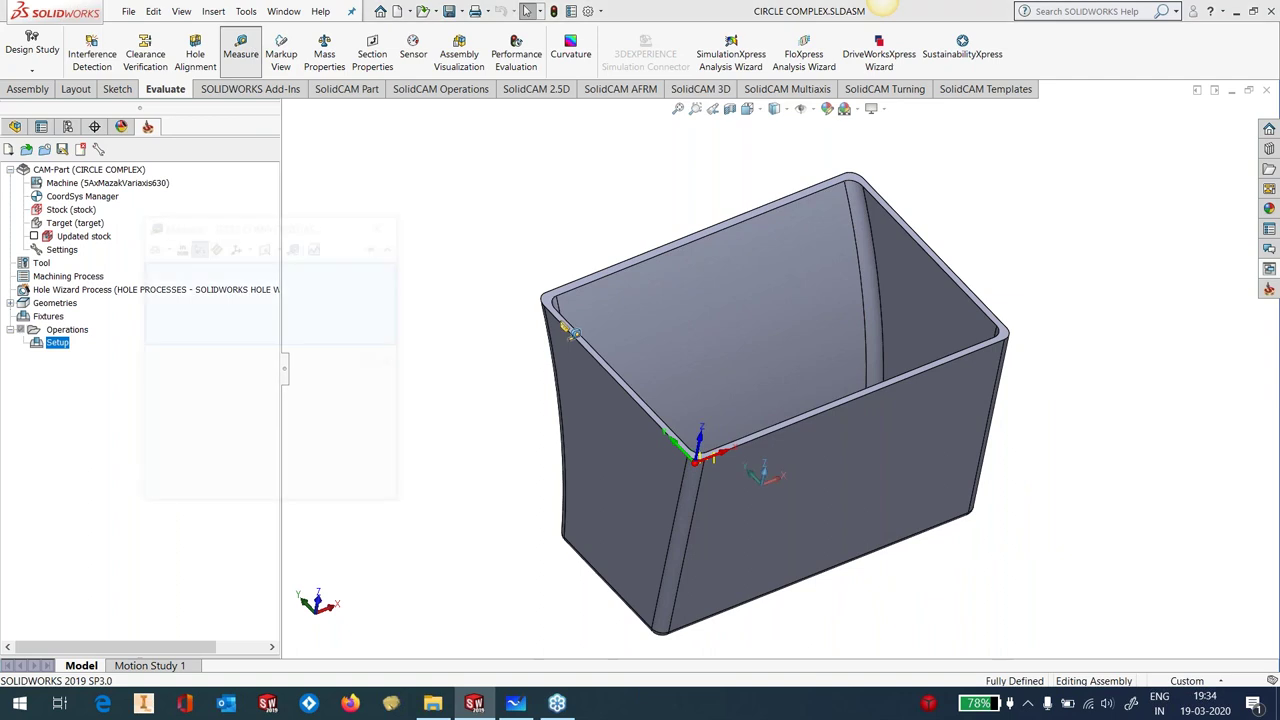
click(552, 307)
middle_drag(560, 320, 1095, 392)
click(818, 399)
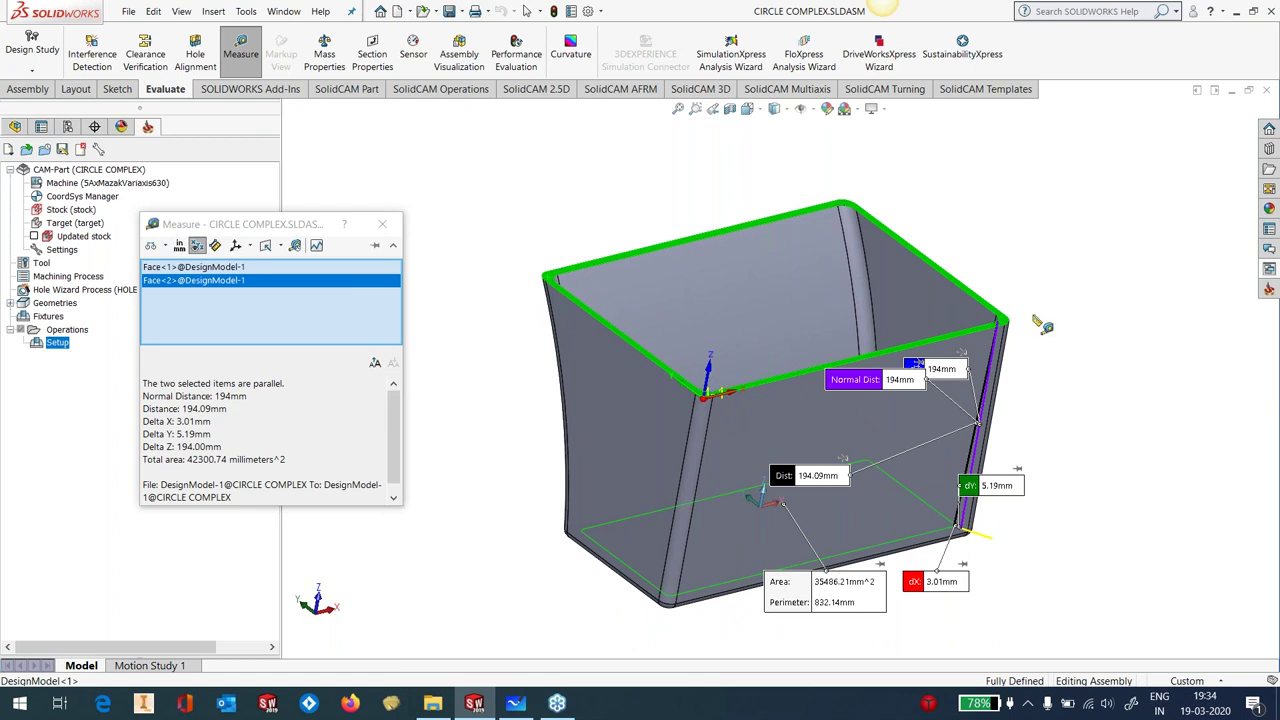
click(1080, 209)
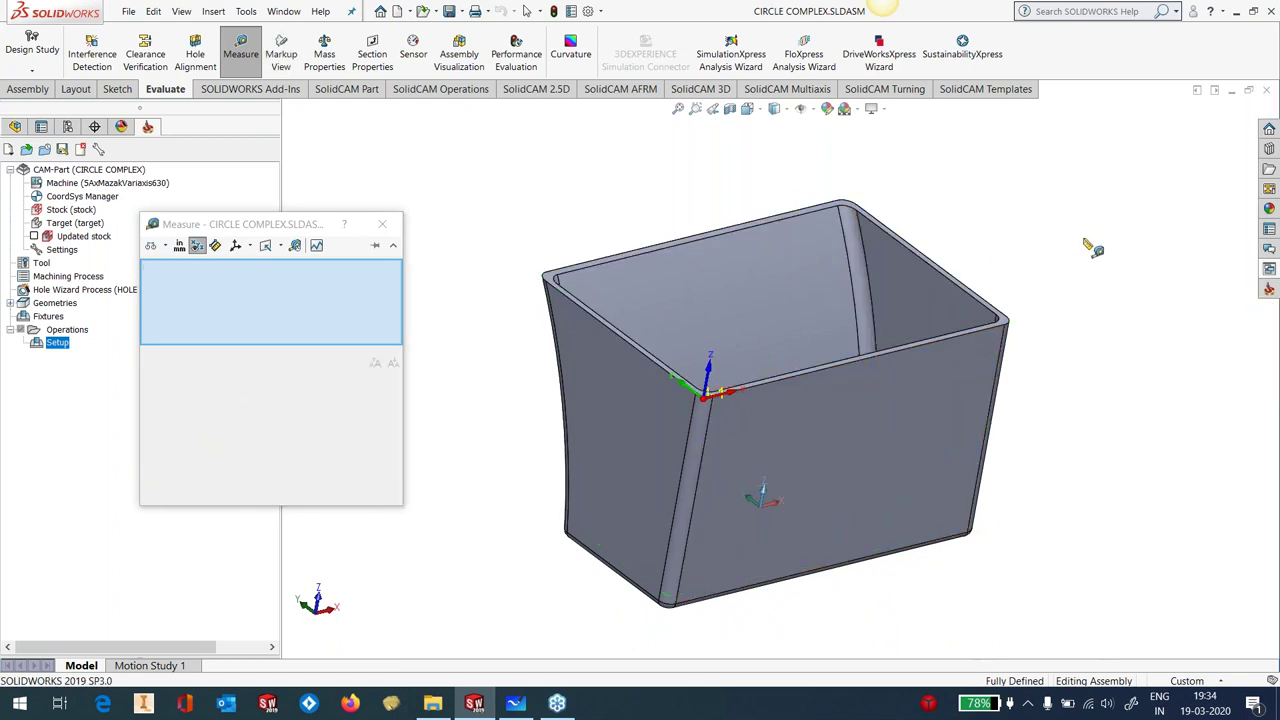
Close Measure, read the inner wall's 482 mm radius, then switch to Microsoft Whiteboard
click(382, 224)
drag(643, 287, 488, 215)
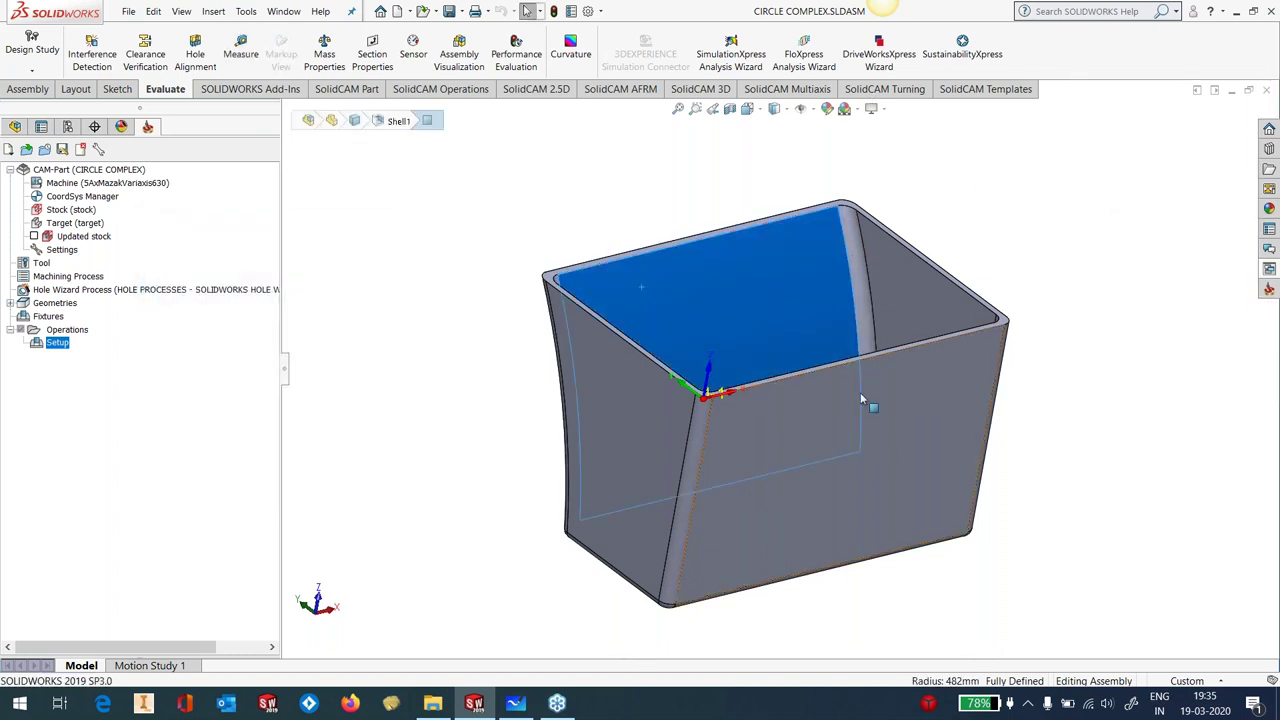
middle_drag(987, 316, 768, 280)
scroll(763, 294, down, 3)
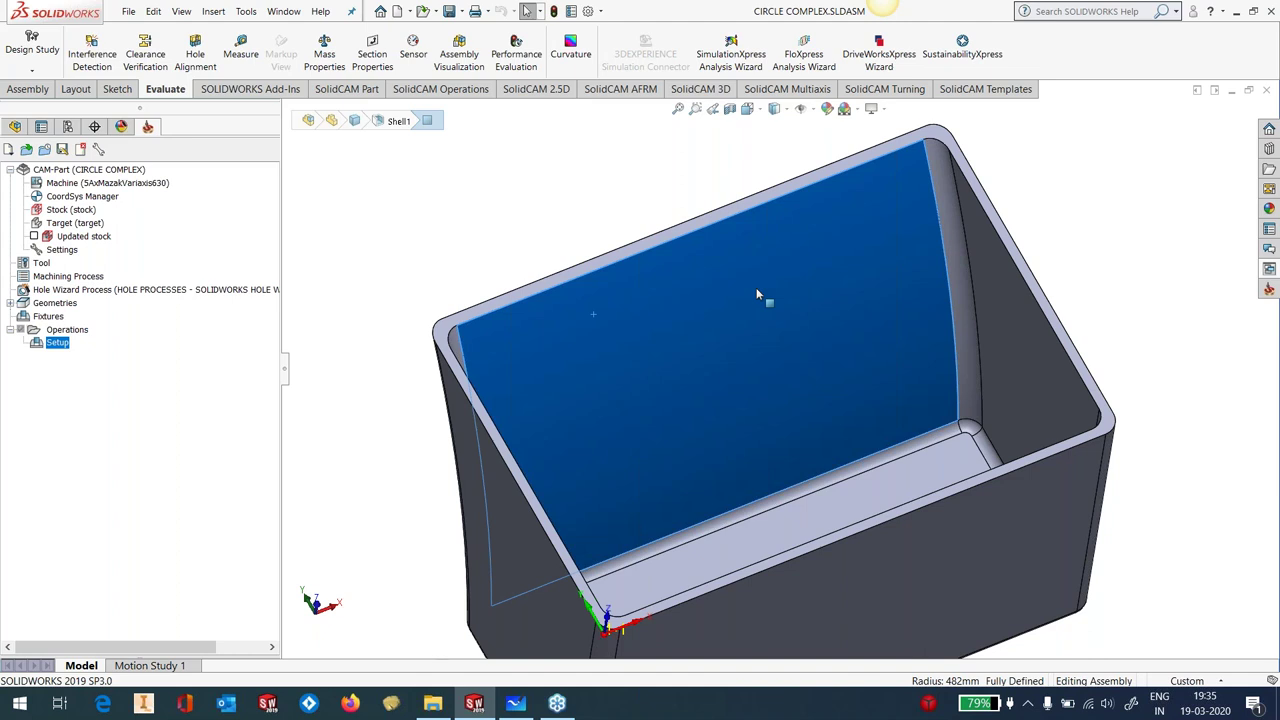
click(700, 187)
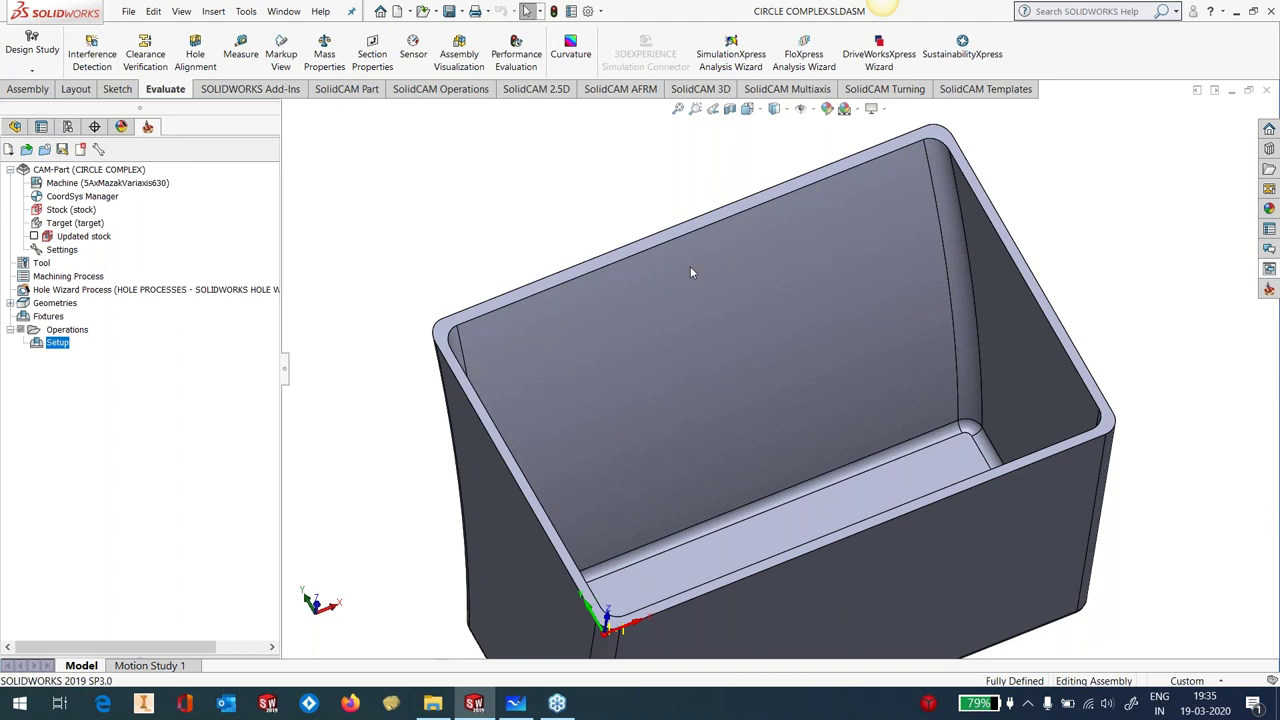
click(516, 704)
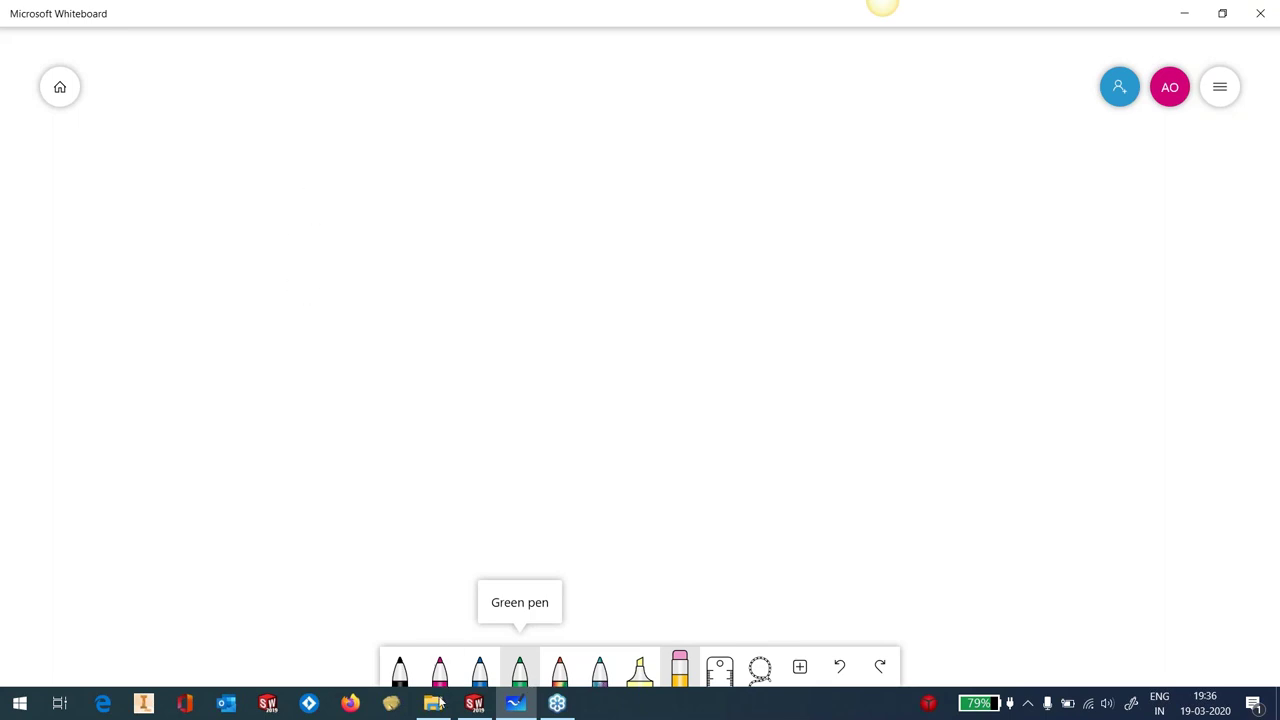
With the black pen, sketch the barrel tool outline and an arrow labelled with a circled 'R80 - R100'
click(400, 670)
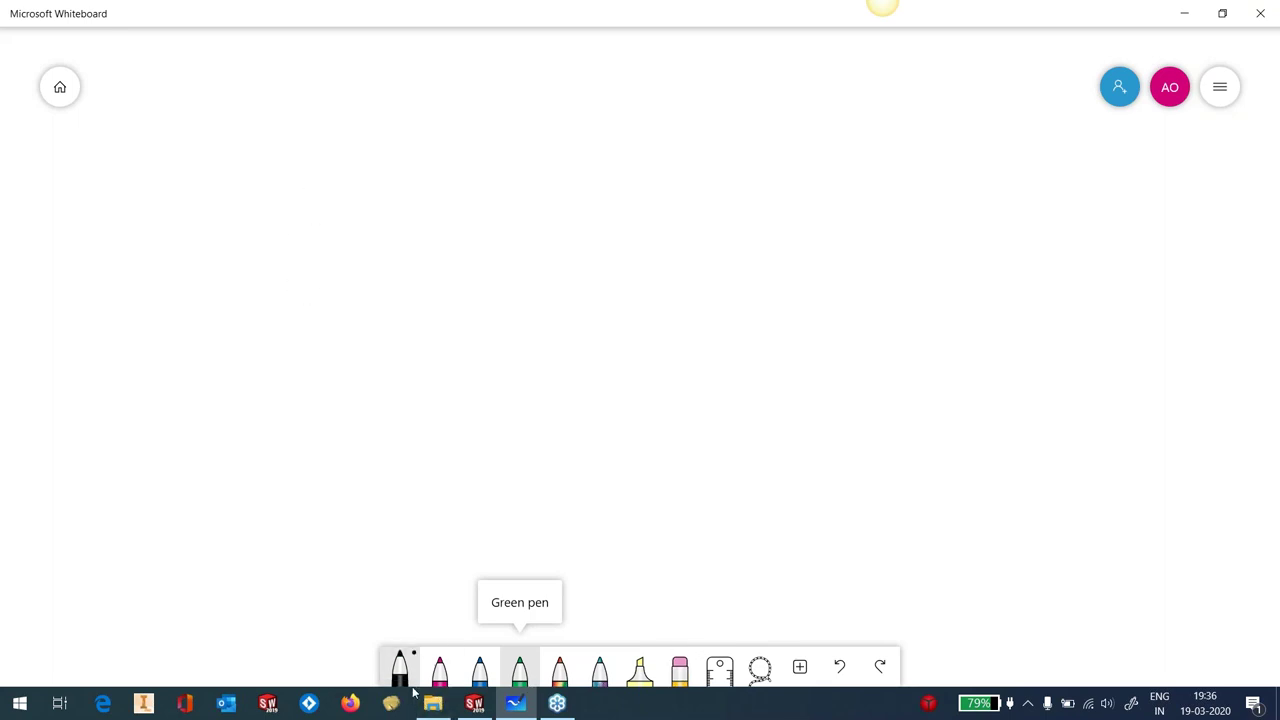
mouse_move(320, 171)
mouse_down()
mouse_move(302, 270)
mouse_move(326, 375)
mouse_move(406, 369)
mouse_move(434, 270)
mouse_move(432, 176)
mouse_up()
drag(320, 171, 428, 171)
drag(317, 79, 311, 170)
drag(426, 91, 431, 170)
mouse_move(368, 263)
mouse_down()
mouse_move(427, 279)
mouse_move(419, 266)
mouse_move(413, 300)
mouse_move(443, 269)
mouse_move(445, 295)
mouse_move(501, 272)
mouse_up()
mouse_move(520, 279)
mouse_down()
mouse_move(558, 270)
mouse_move(566, 290)
mouse_up()
drag(580, 263, 573, 286)
drag(588, 272, 606, 272)
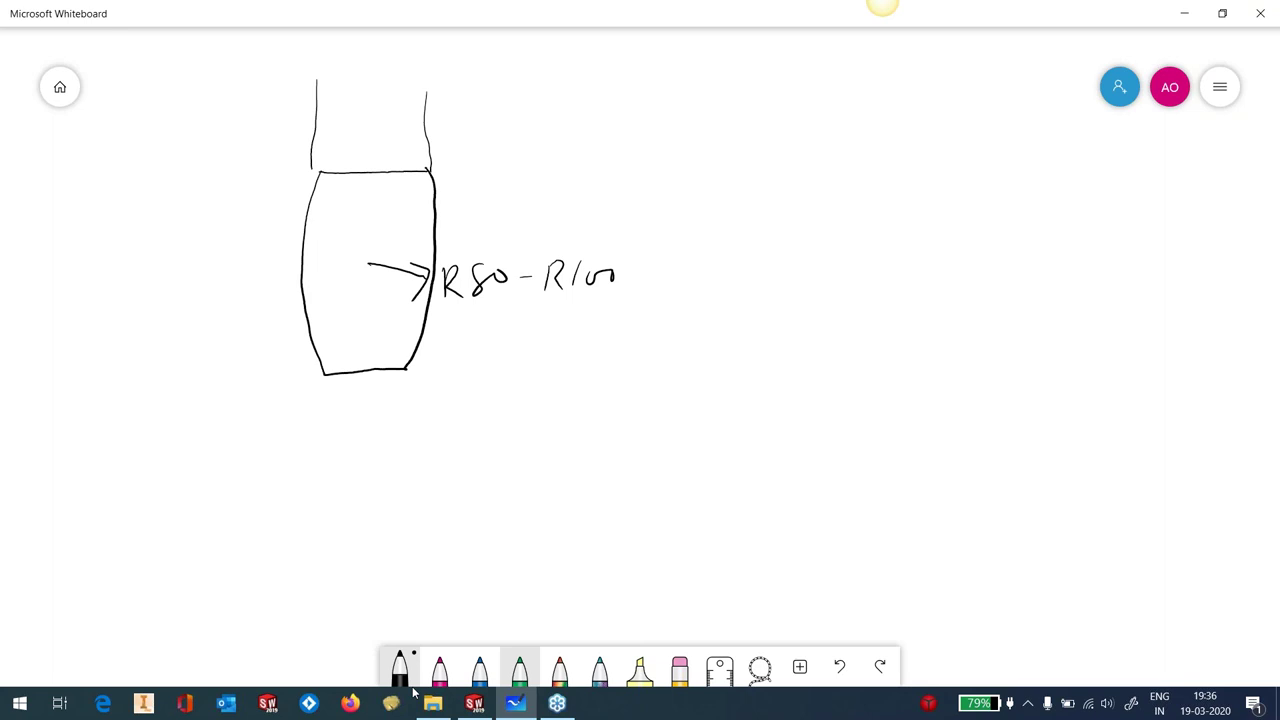
mouse_move(631, 247)
mouse_down()
mouse_move(481, 233)
mouse_move(437, 263)
mouse_move(449, 327)
mouse_move(519, 343)
mouse_move(599, 322)
mouse_move(634, 247)
mouse_up()
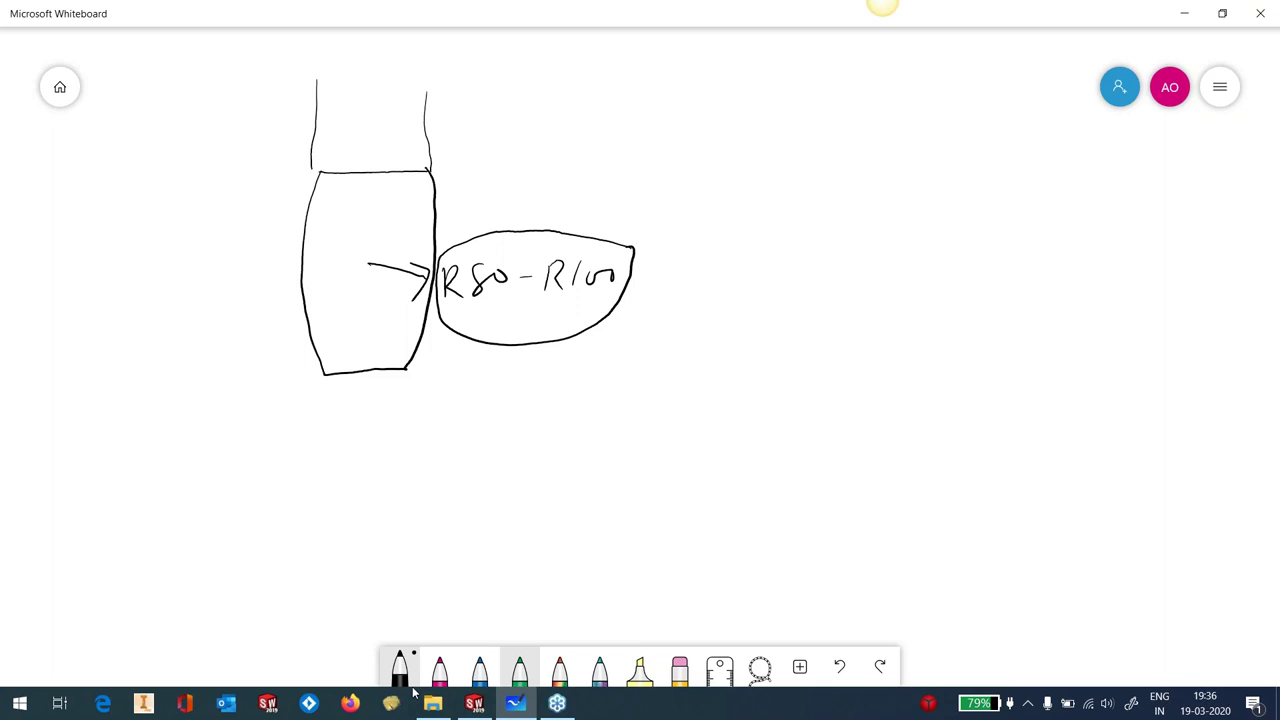
Draw two overlapping arcs below the tool with a dimension line and arrowhead
mouse_move(145, 475)
mouse_down()
mouse_move(251, 506)
mouse_move(329, 502)
mouse_move(425, 461)
mouse_up()
mouse_move(270, 448)
mouse_down()
mouse_move(342, 481)
mouse_move(416, 489)
mouse_move(511, 482)
mouse_move(598, 426)
mouse_up()
drag(487, 487, 492, 522)
mouse_move(292, 506)
mouse_down()
mouse_move(304, 556)
mouse_move(368, 530)
mouse_move(492, 515)
mouse_move(478, 530)
mouse_up()
mouse_move(306, 527)
mouse_down()
mouse_move(298, 544)
mouse_move(328, 560)
mouse_up()
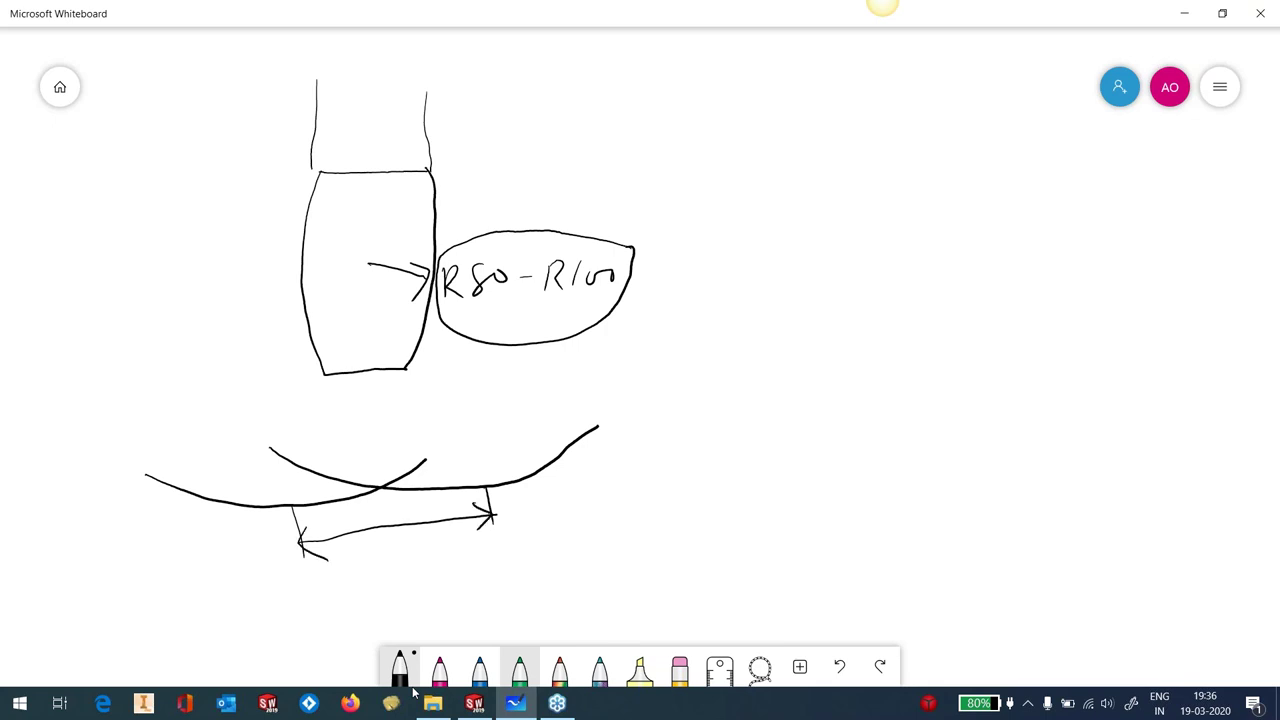
Annotate the lower arcs with step value 2, 0.01, and a labelled downward arrow
mouse_move(390, 507)
mouse_down()
mouse_move(397, 519)
mouse_move(399, 495)
mouse_move(461, 466)
mouse_up()
click(446, 477)
drag(474, 462, 475, 479)
drag(249, 446, 249, 497)
mouse_move(265, 420)
mouse_down()
mouse_move(262, 448)
mouse_move(278, 424)
mouse_move(280, 437)
mouse_up()
drag(292, 421, 291, 423)
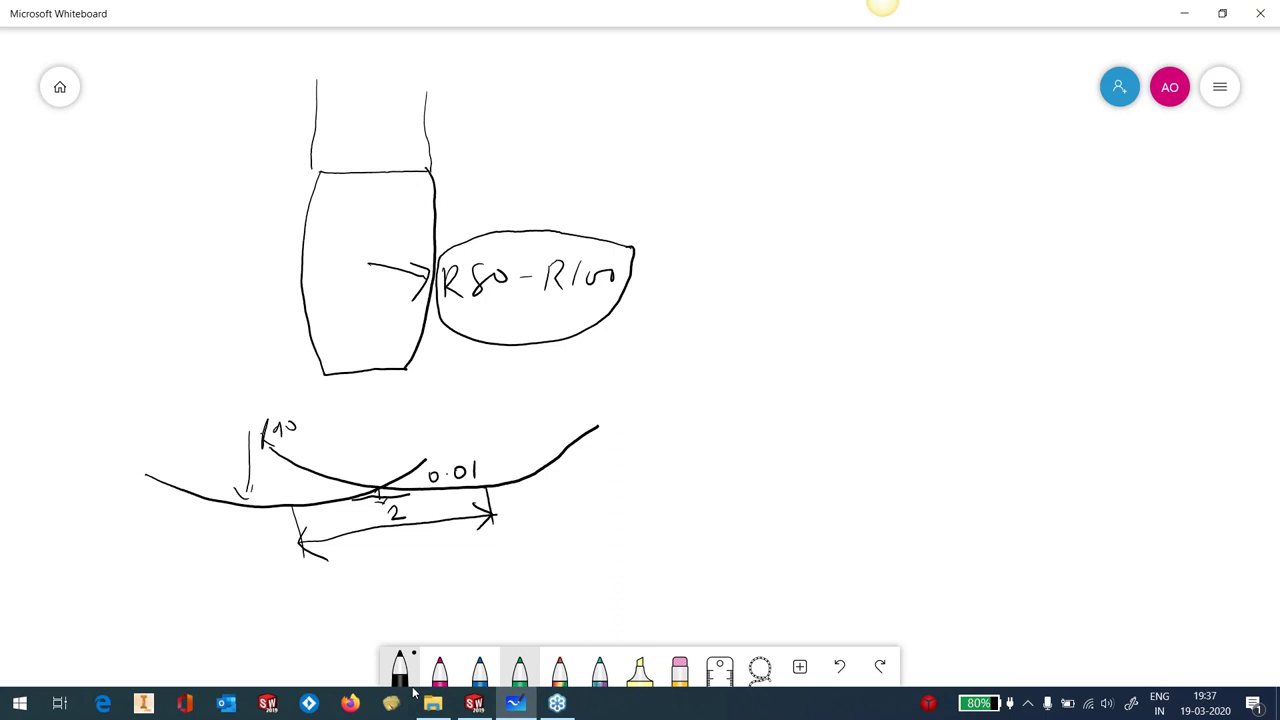
Draw two small overlapping arcs marked 0.3-0.5 and 0.07, and circle the step value 2
mouse_move(733, 394)
mouse_down()
mouse_move(809, 428)
mouse_move(866, 395)
mouse_up()
mouse_move(748, 390)
mouse_down()
mouse_move(818, 427)
mouse_move(866, 426)
mouse_move(921, 389)
mouse_up()
mouse_move(803, 428)
mouse_down()
mouse_move(842, 440)
mouse_move(838, 460)
mouse_move(833, 448)
mouse_move(937, 472)
mouse_up()
click(931, 461)
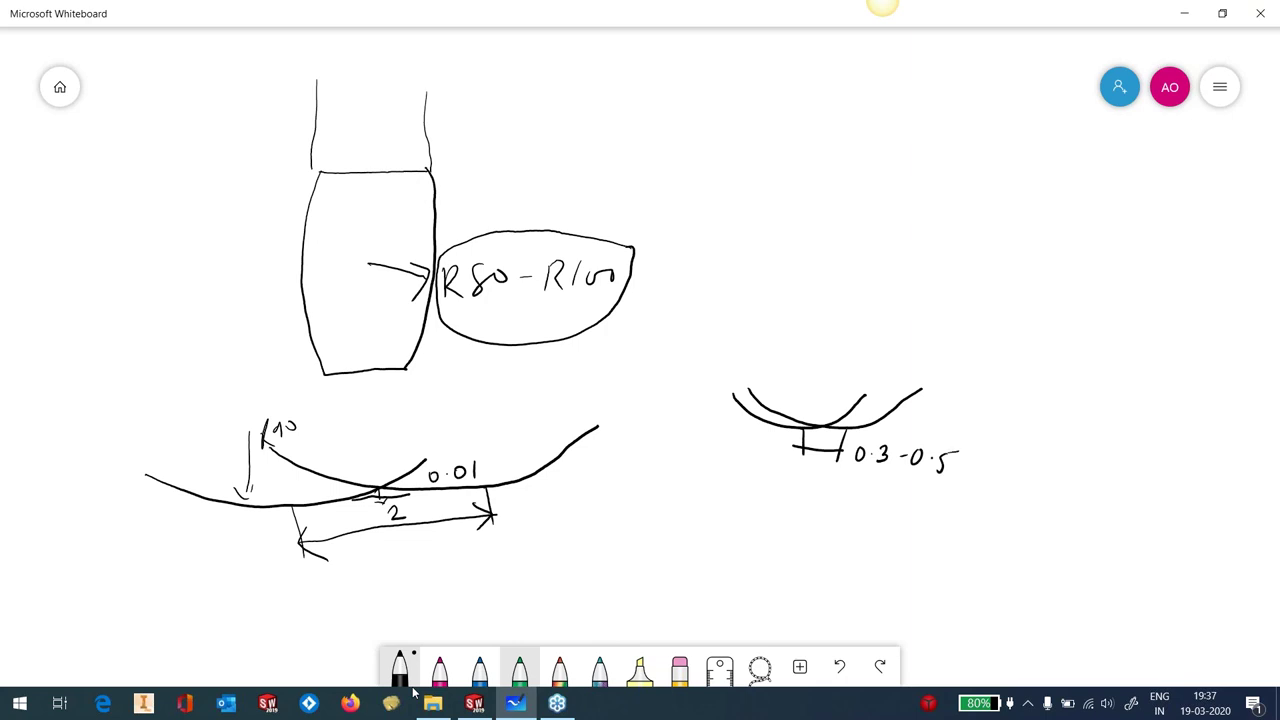
drag(810, 431, 828, 430)
click(915, 428)
drag(905, 421, 929, 423)
mouse_move(935, 422)
mouse_down()
mouse_move(961, 440)
mouse_move(857, 432)
mouse_move(840, 446)
mouse_move(887, 482)
mouse_move(960, 479)
mouse_move(957, 439)
mouse_up()
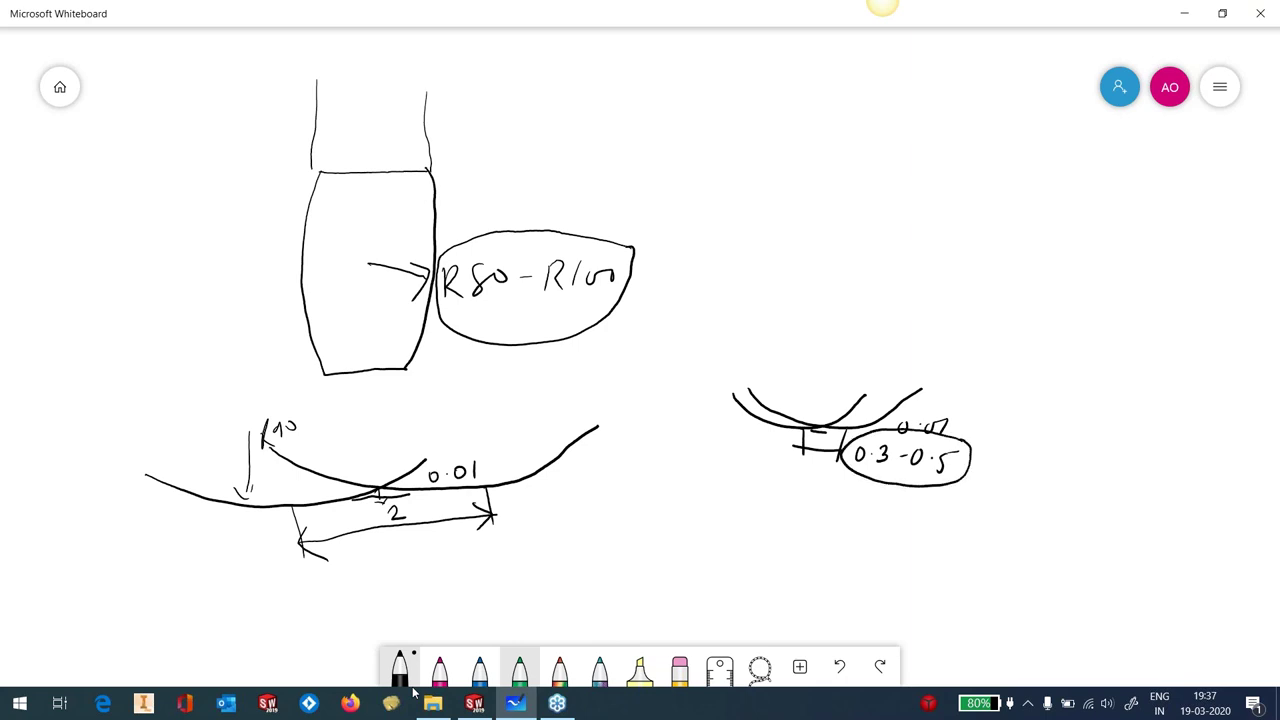
mouse_move(446, 502)
mouse_down()
mouse_move(391, 508)
mouse_move(379, 532)
mouse_move(441, 535)
mouse_move(434, 502)
mouse_up()
Return to SOLIDWORKS and open the SolidCAM Part Tool Table
click(1184, 17)
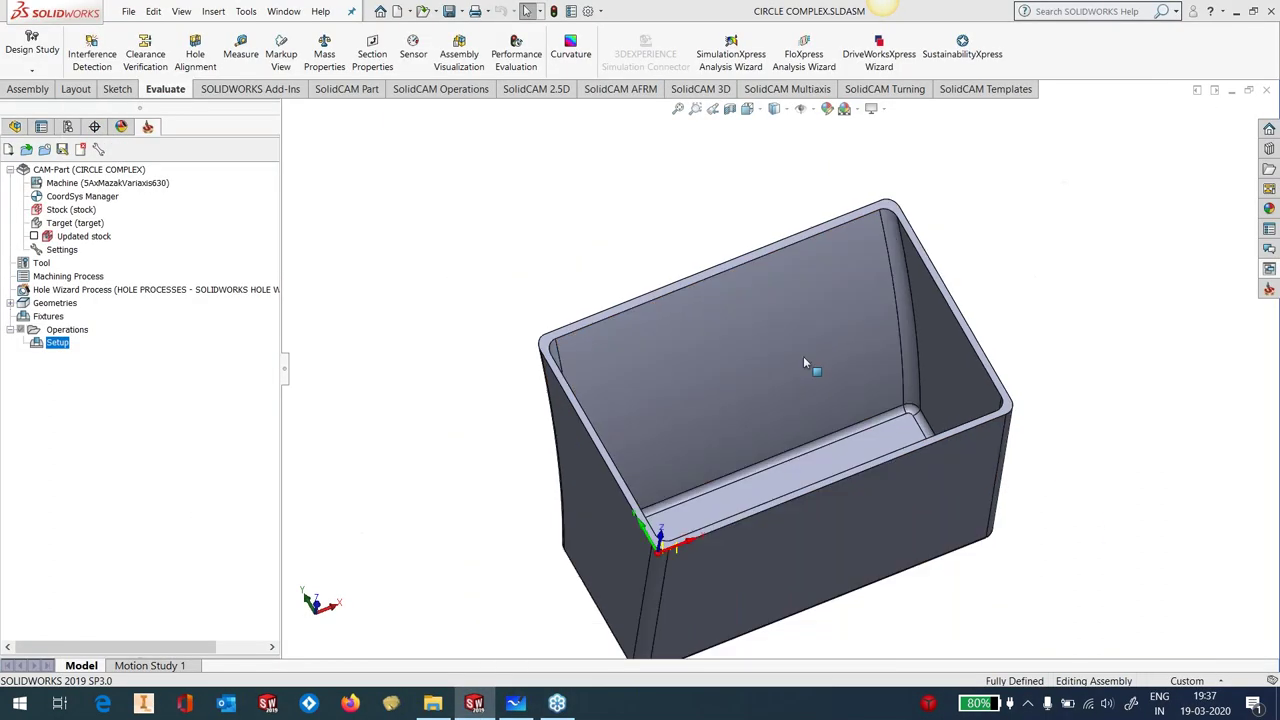
middle_drag(803, 362, 760, 362)
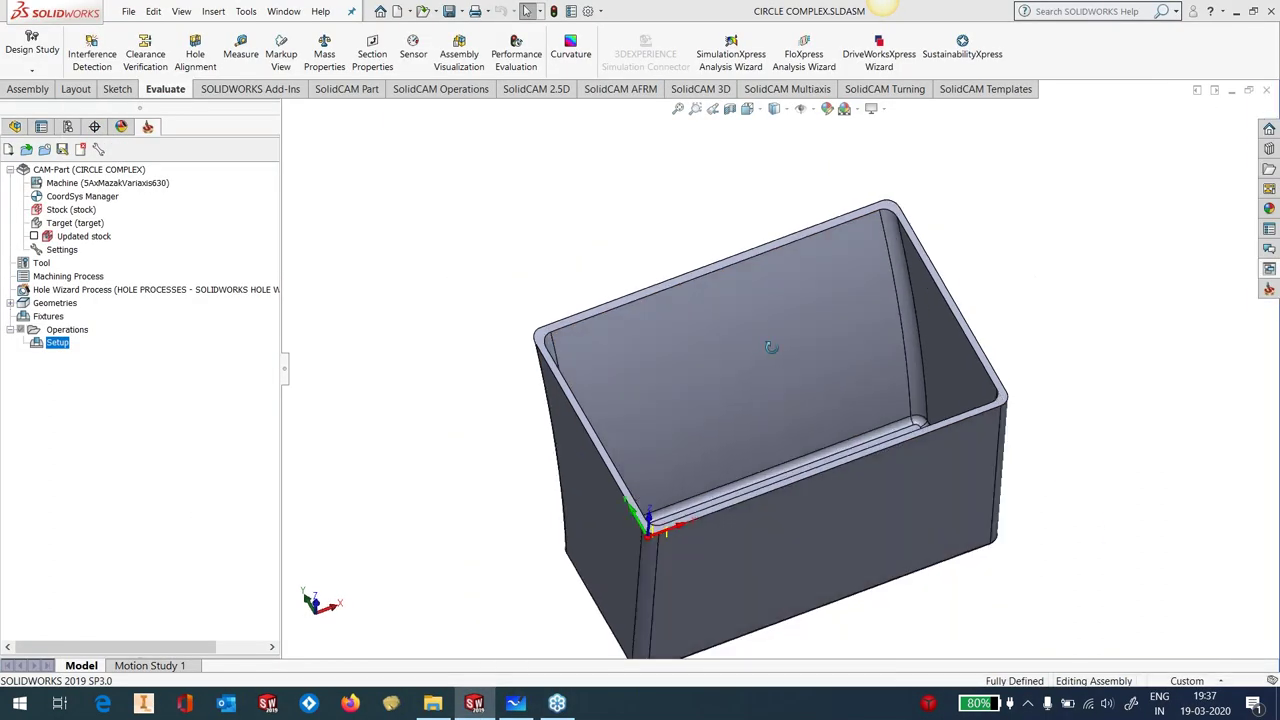
right_click(83, 337)
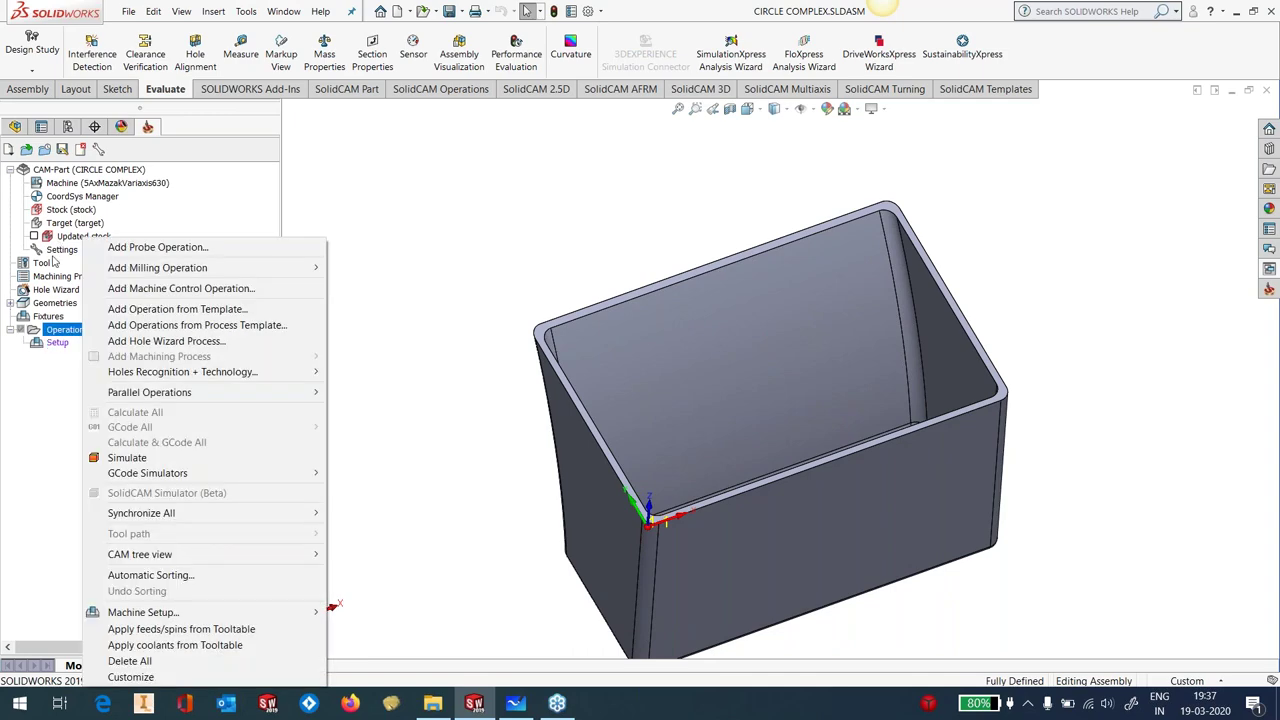
right_click(68, 265)
click(74, 271)
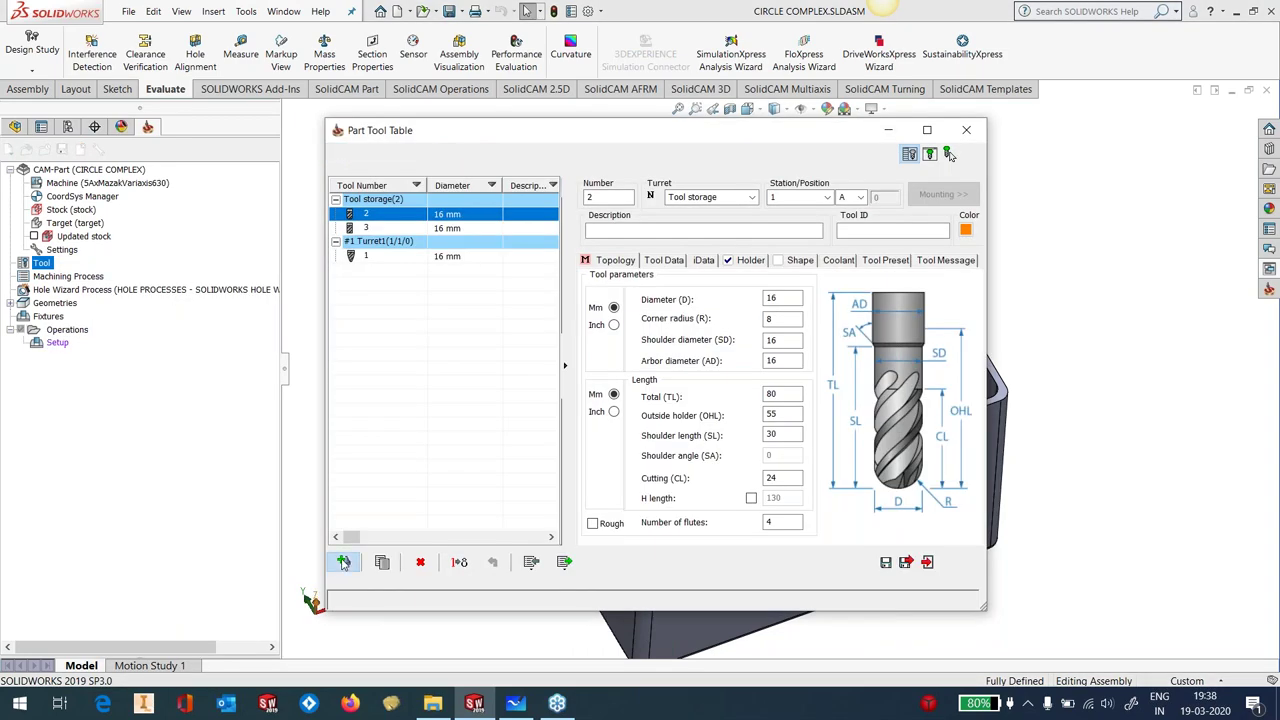
Add and duplicate a 10 mm barrel-shape tool, then close the table without saving
click(343, 561)
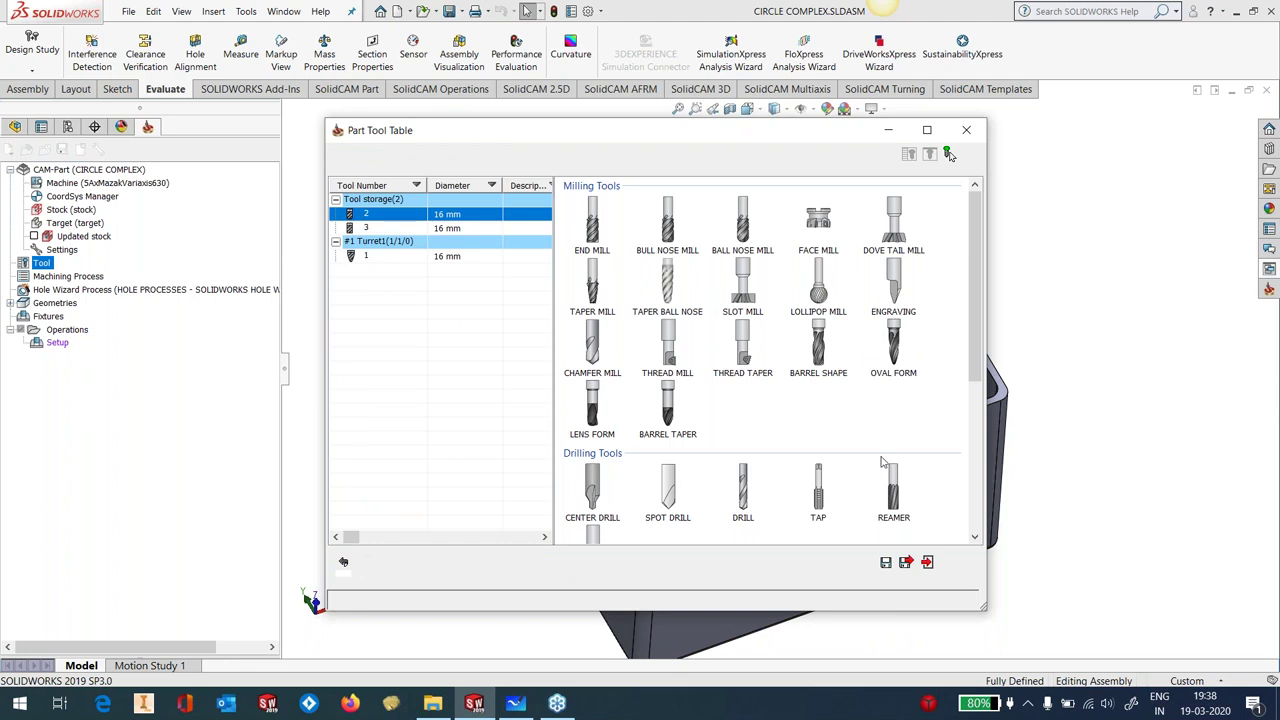
click(819, 350)
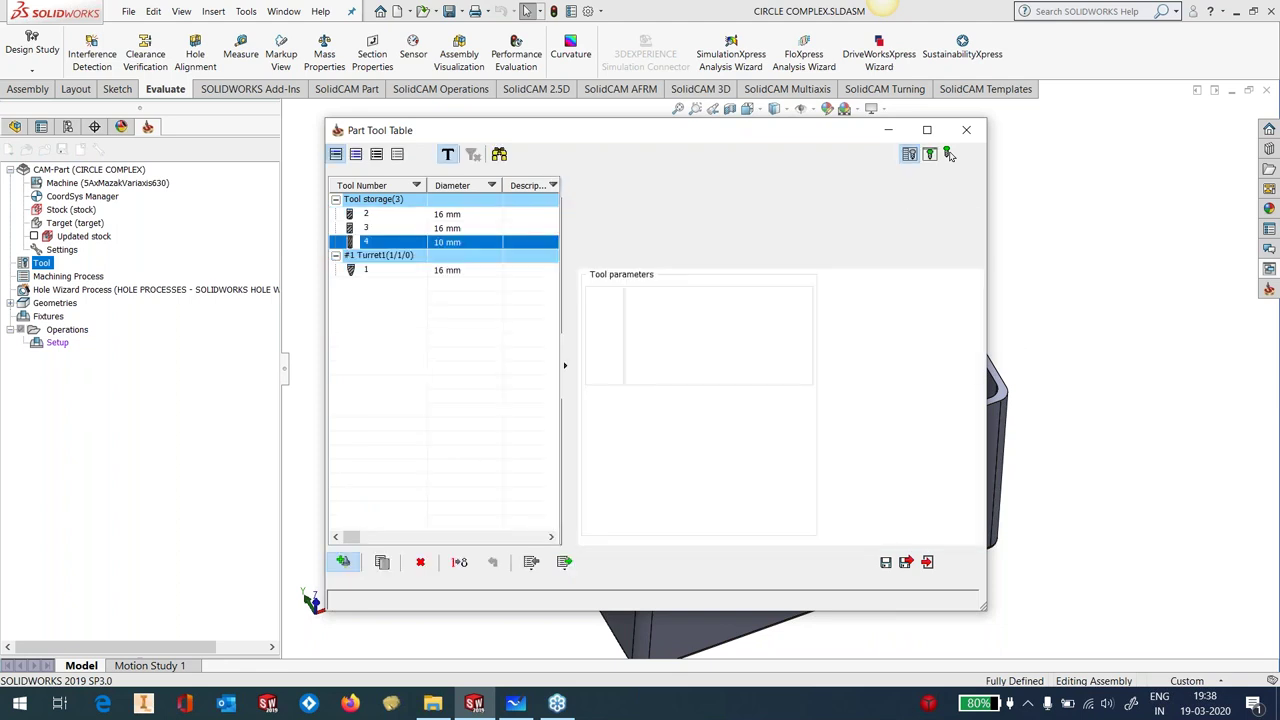
click(381, 563)
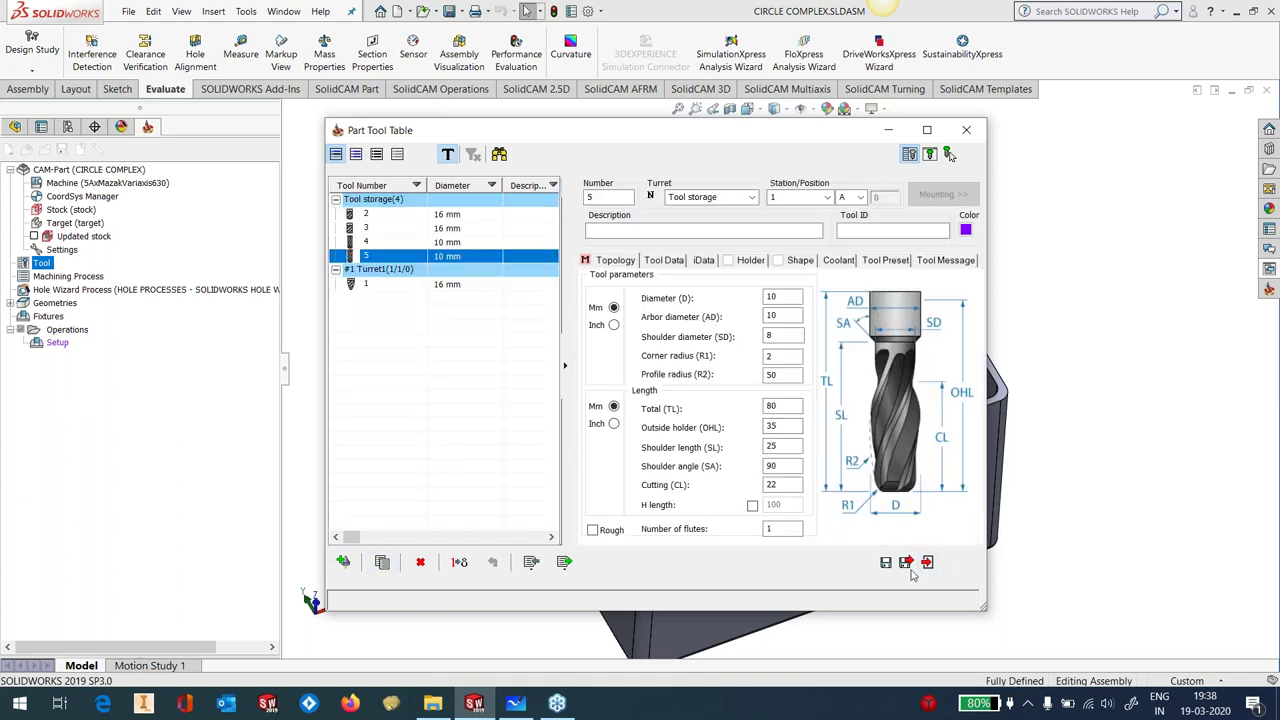
click(420, 562)
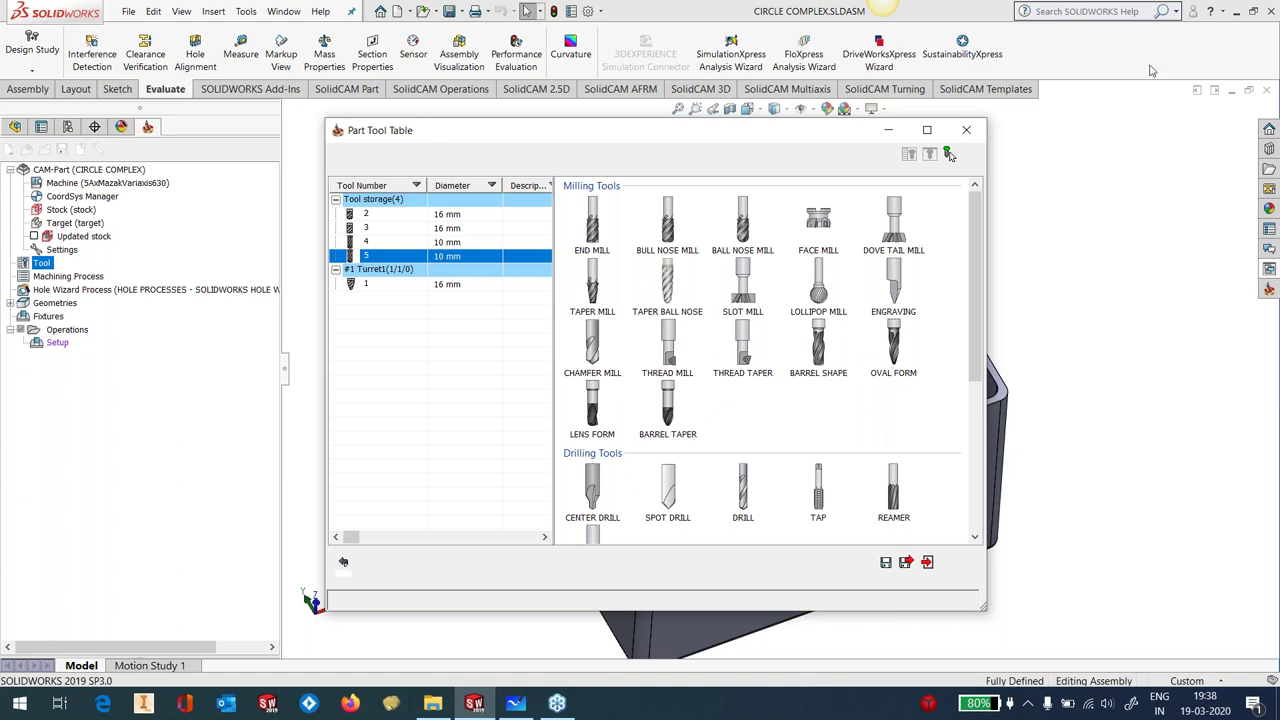
click(966, 130)
click(606, 311)
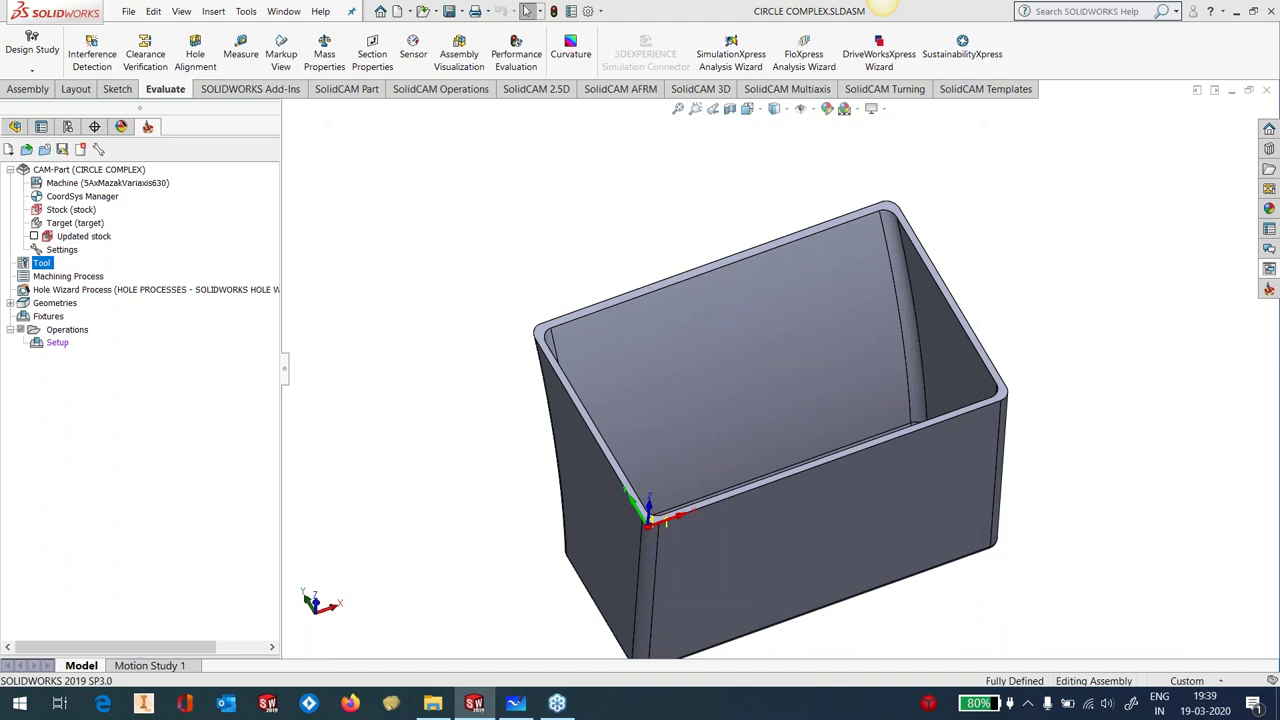
scroll(754, 371, up, 2)
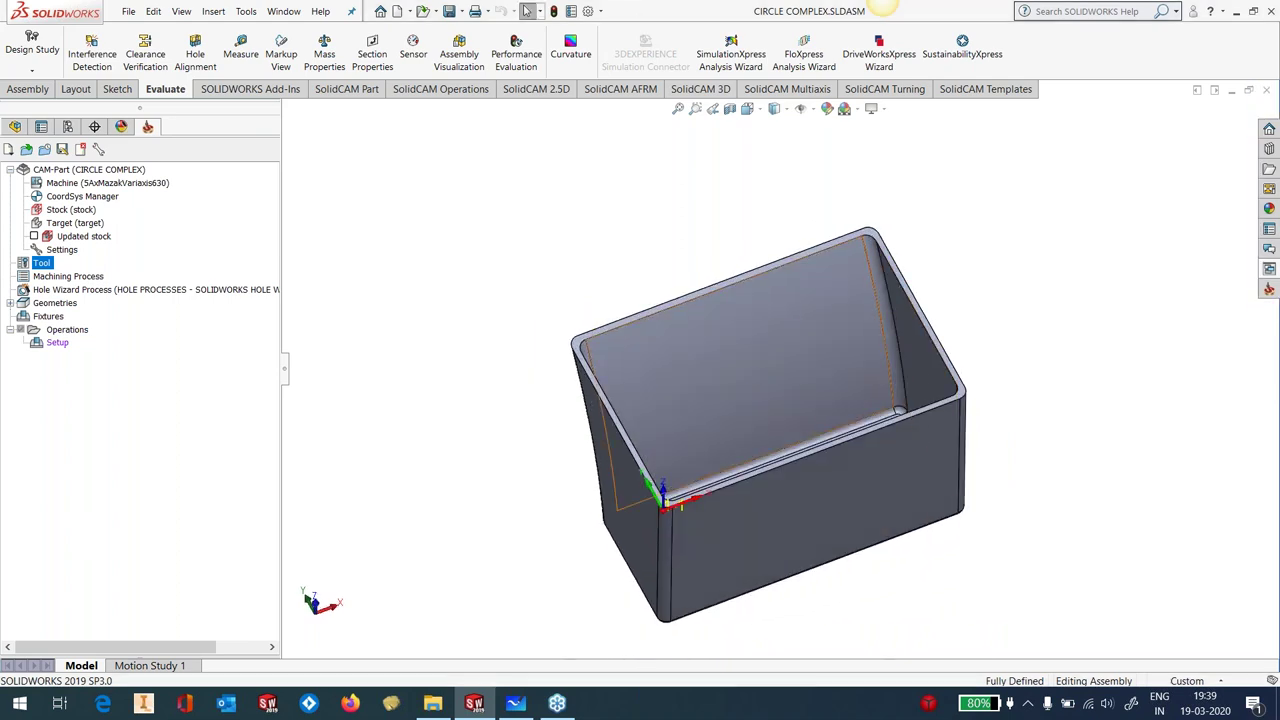
click(650, 371)
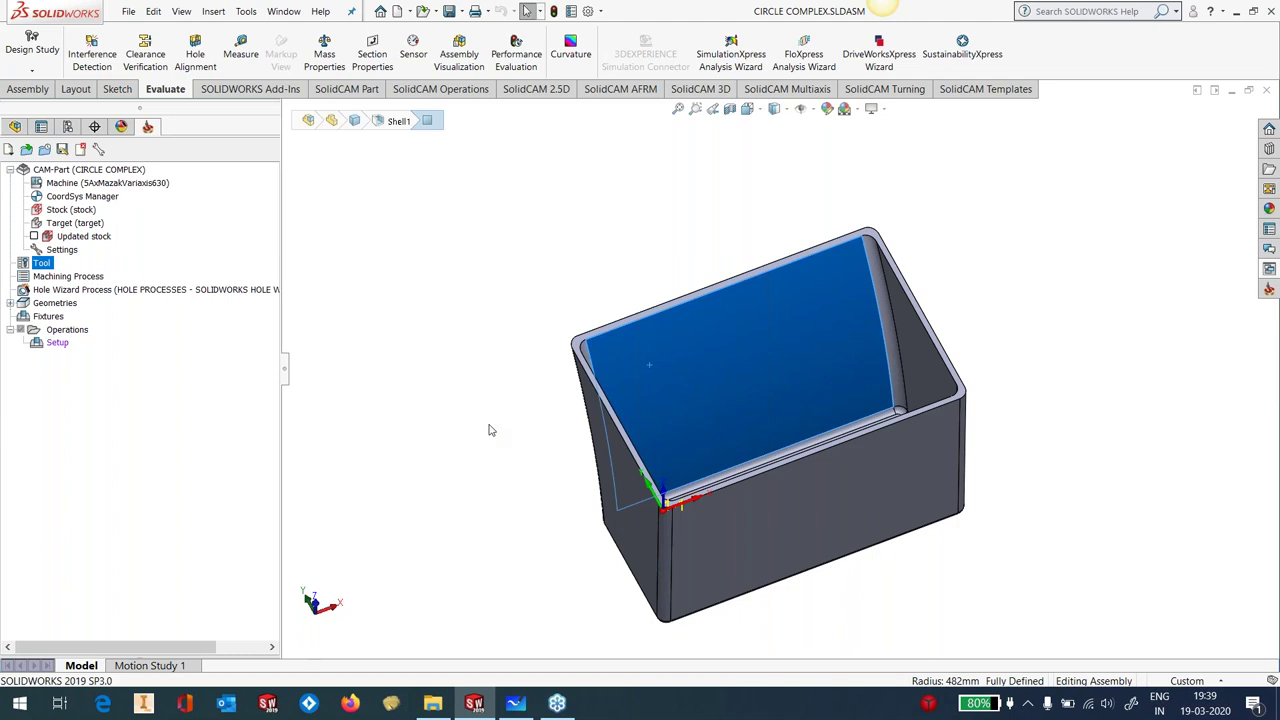
click(567, 280)
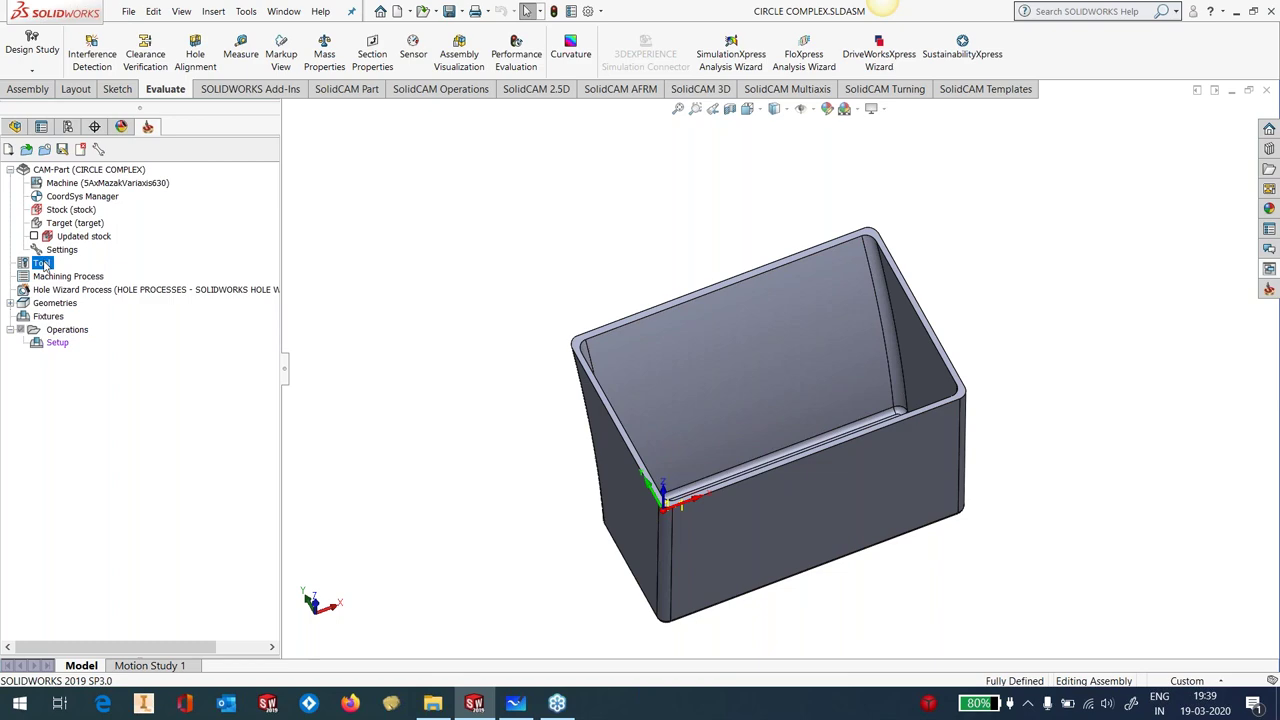
Add an operation from the GEN_5X_OVALFORM_BASIC template, named after it, on coordinate system MAC 1
right_click(66, 330)
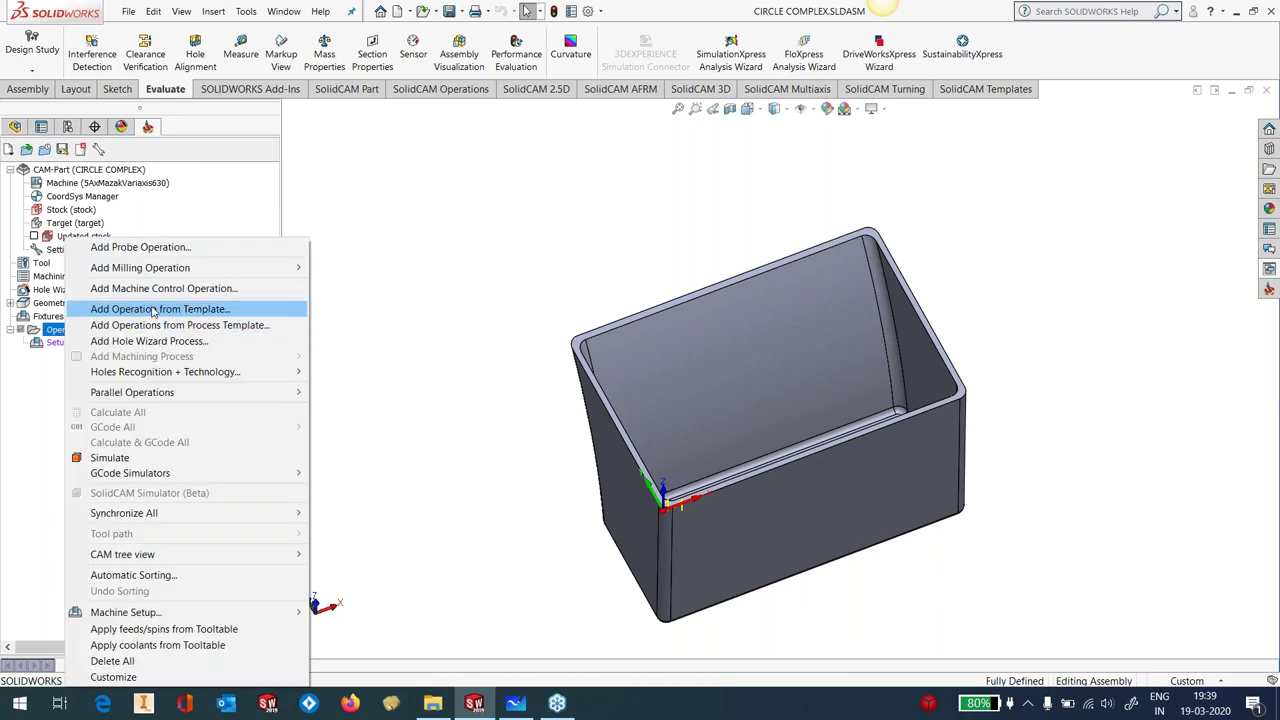
click(153, 310)
drag(868, 235, 862, 320)
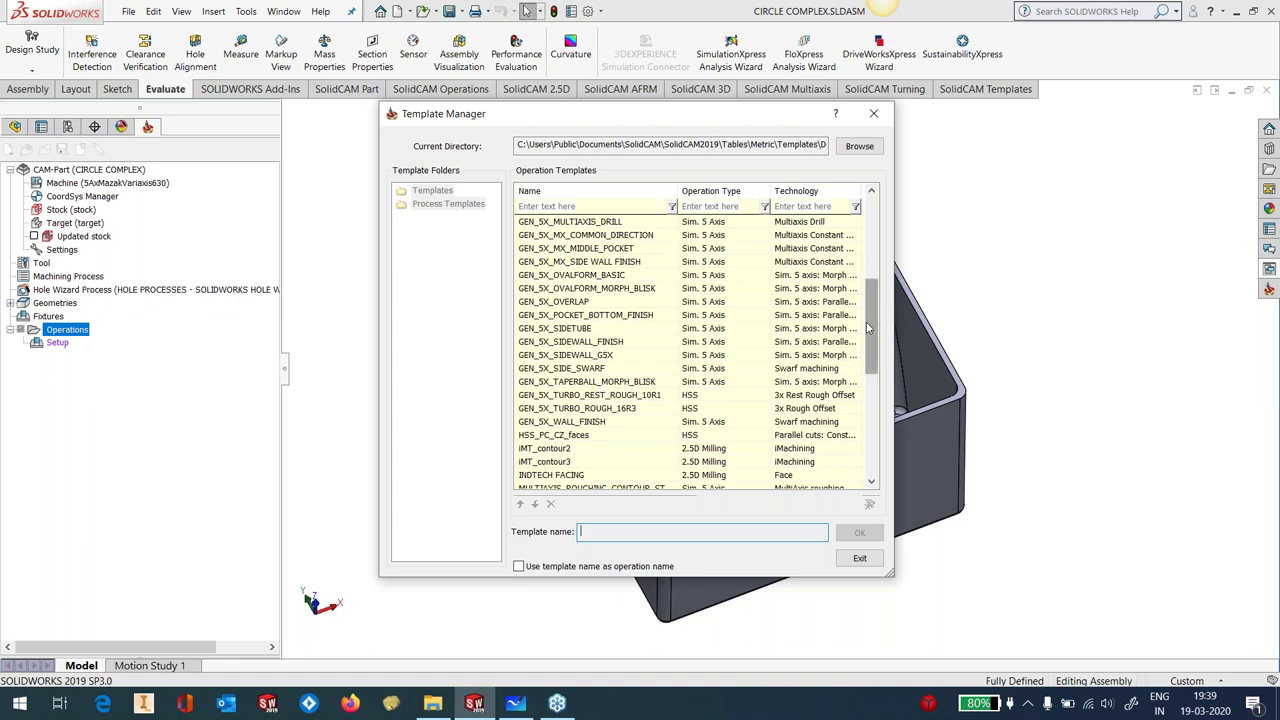
drag(870, 330, 870, 326)
click(555, 288)
click(617, 568)
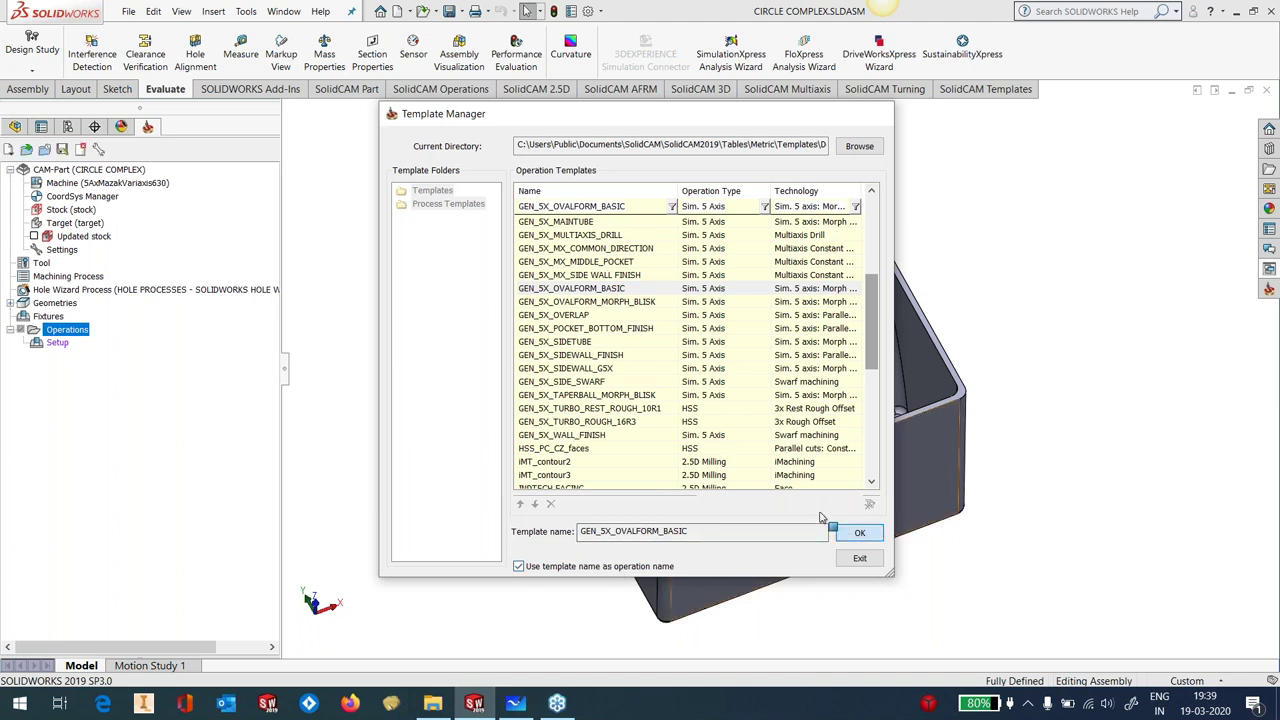
click(842, 533)
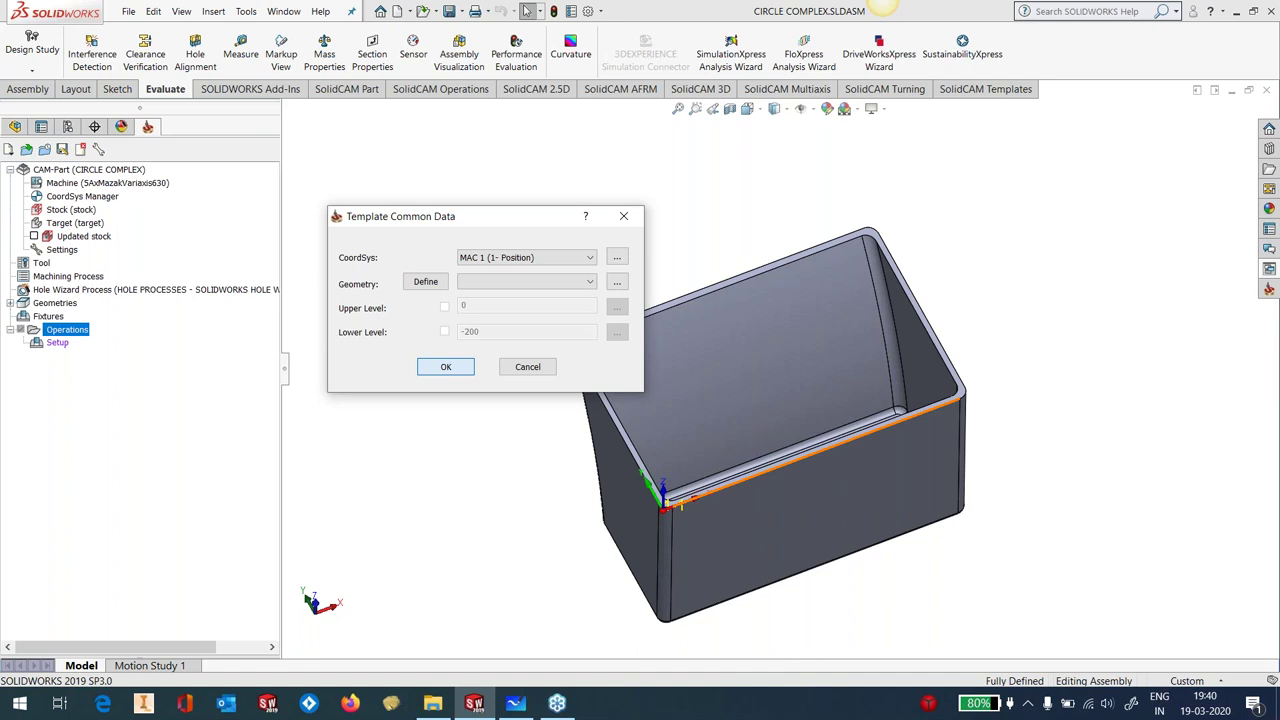
click(446, 366)
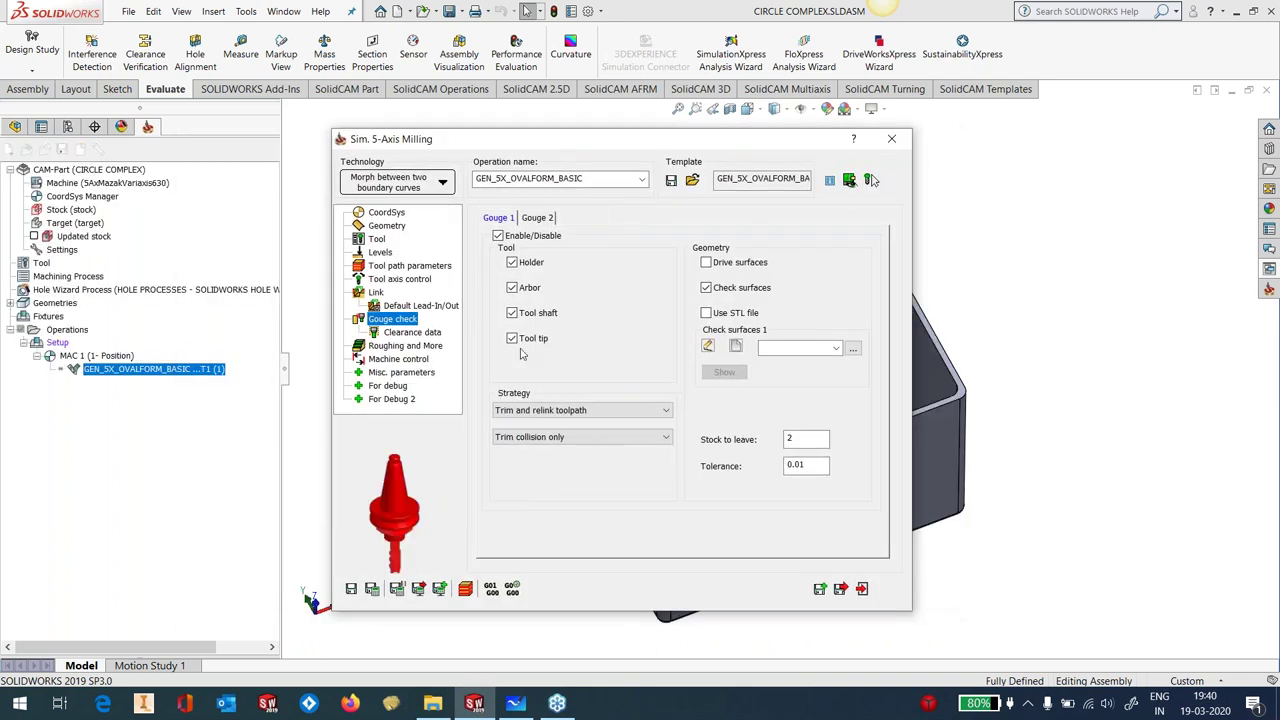
Use 'faces' as the drive surface, 'contour' as start edge curve and 'contour1' as end edge curve
click(404, 226)
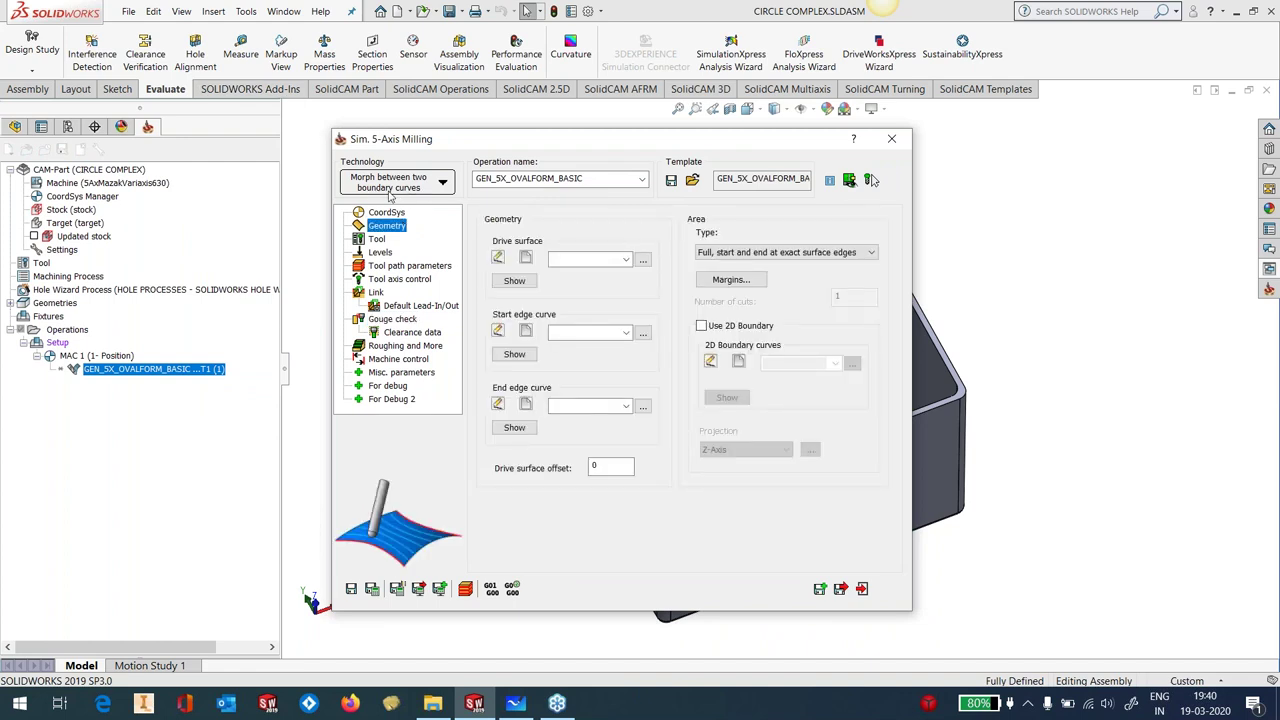
click(643, 261)
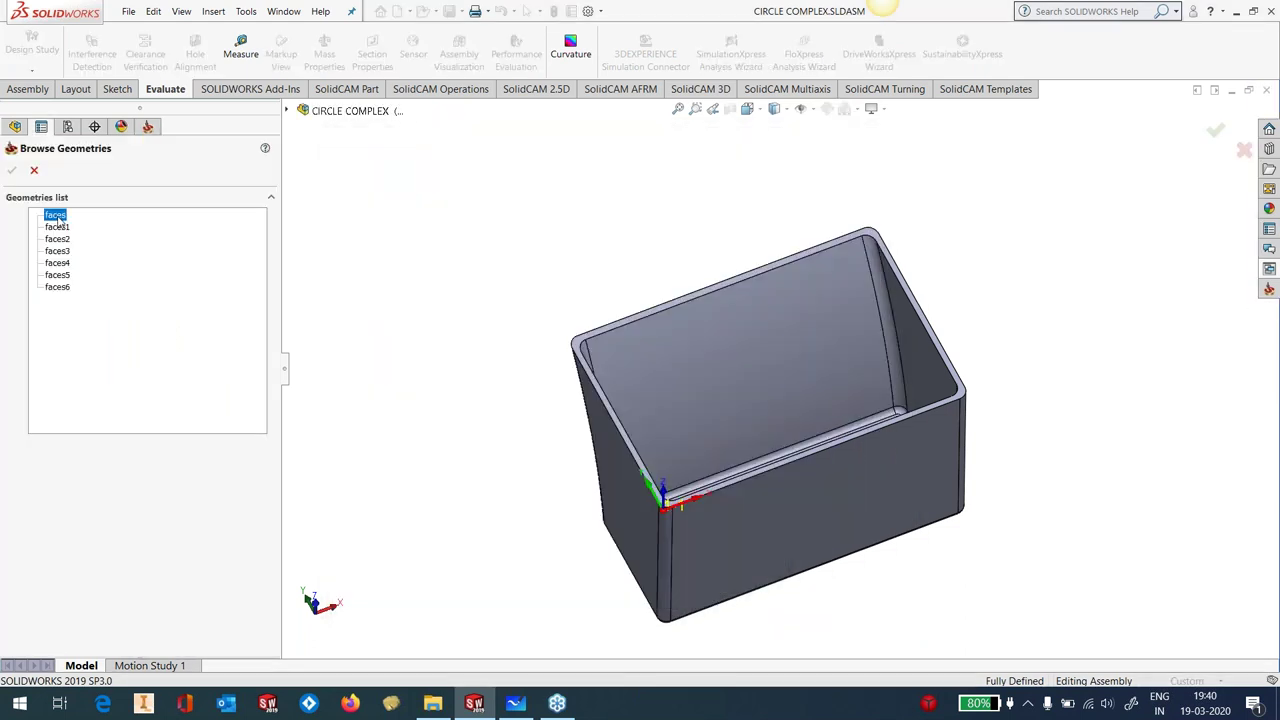
mouse_move(606, 263)
middle_down()
mouse_move(625, 290)
mouse_move(610, 270)
middle_up()
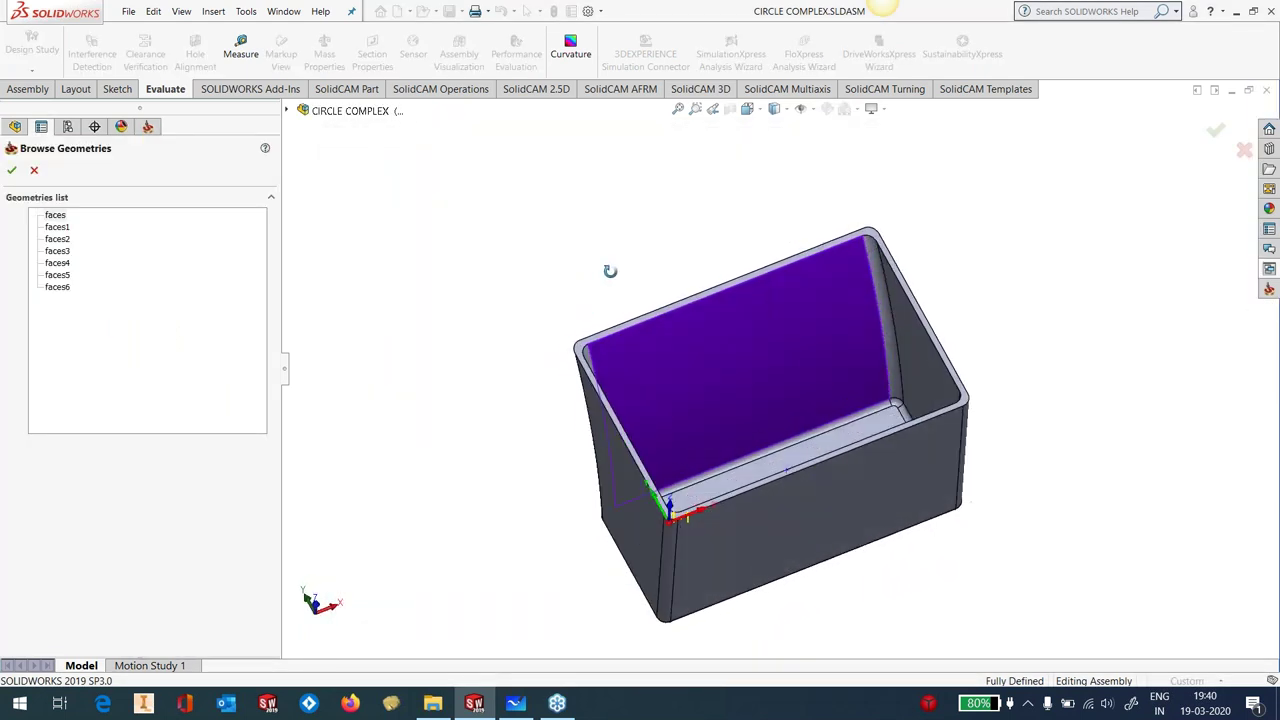
scroll(797, 364, down, 3)
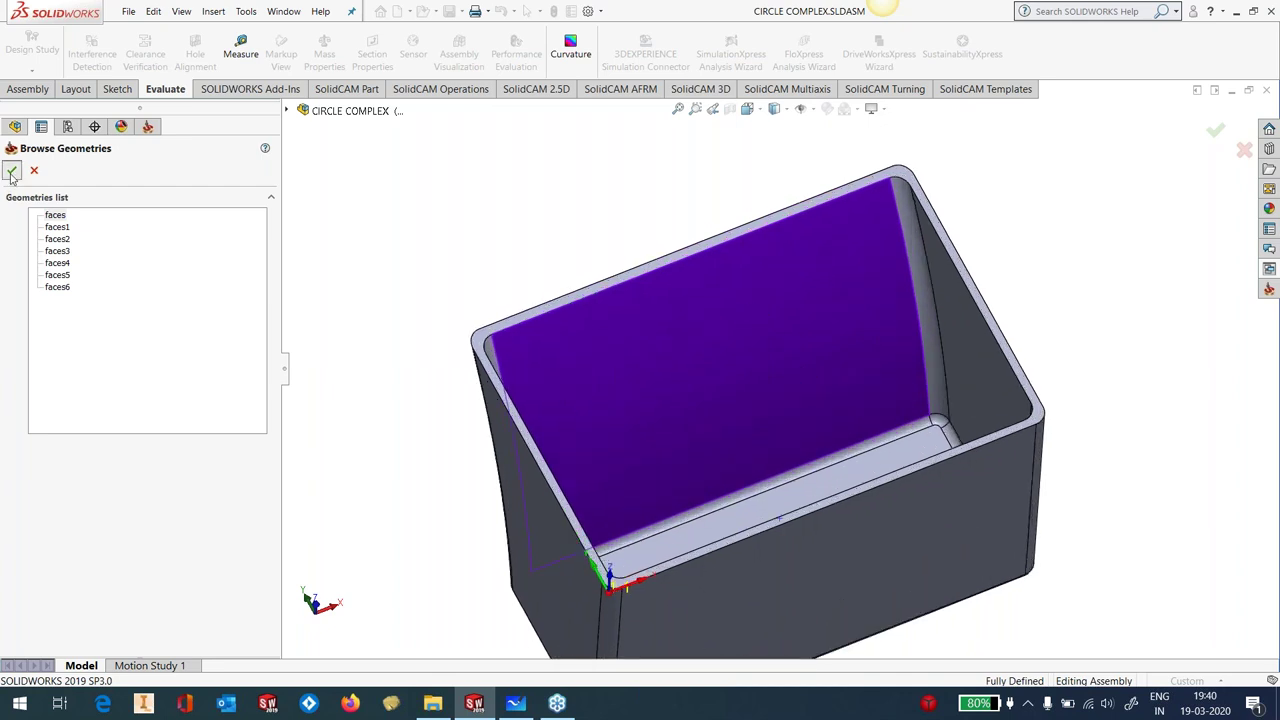
click(11, 172)
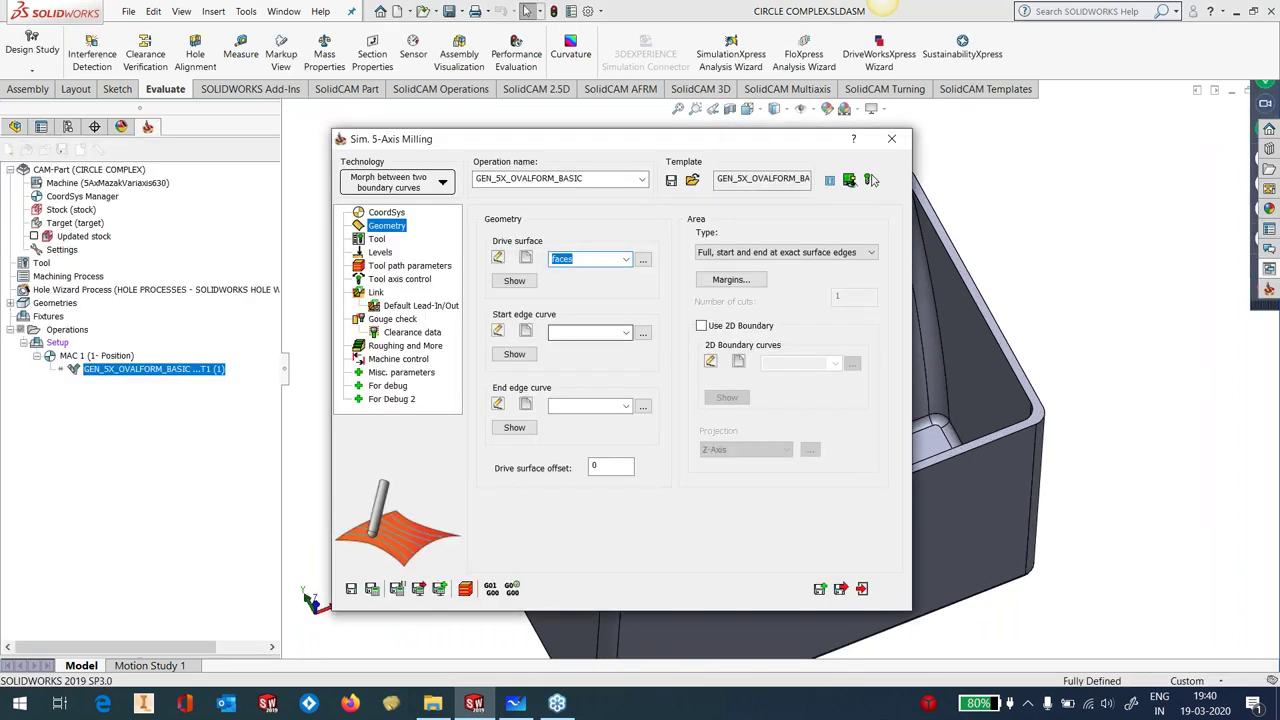
click(644, 334)
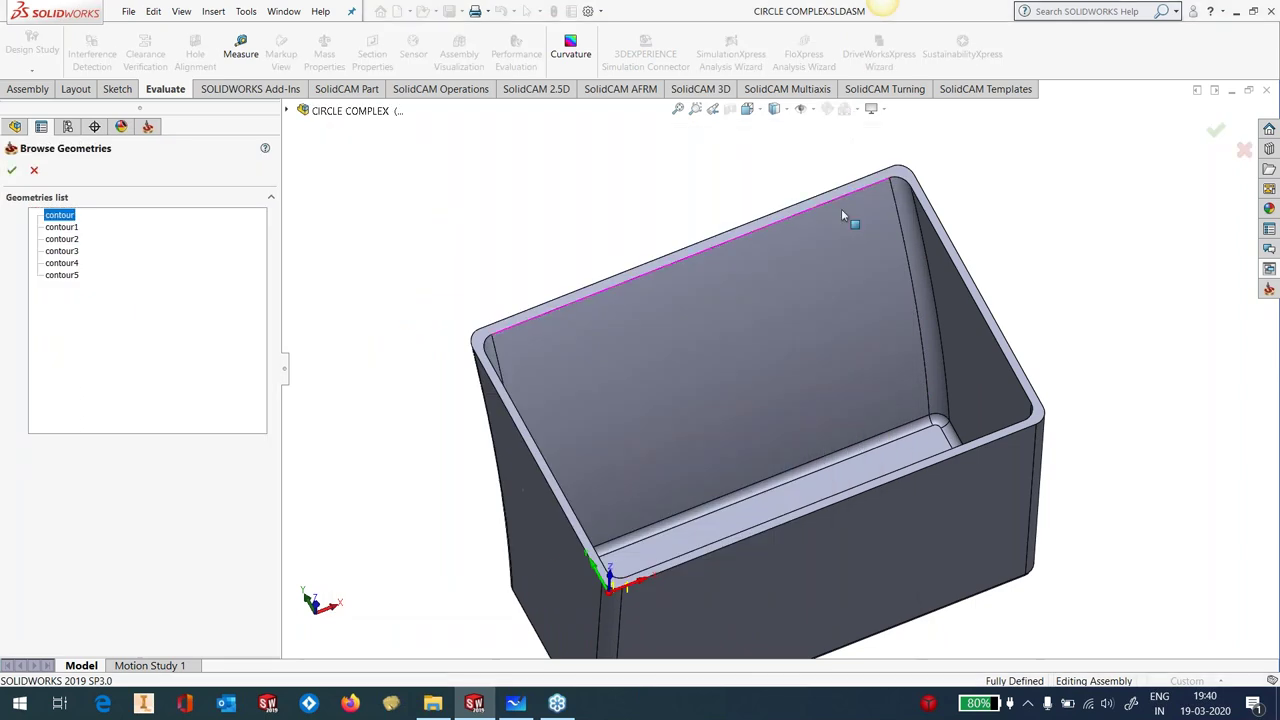
click(11, 170)
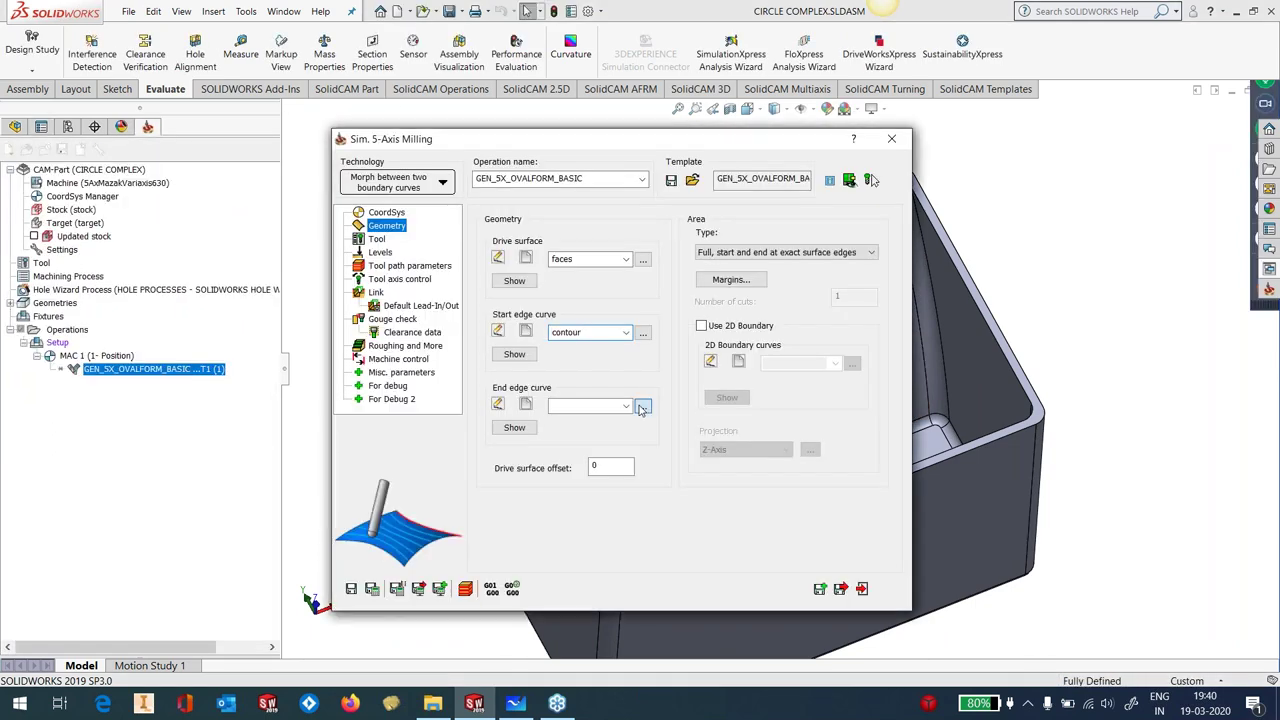
click(642, 408)
click(61, 227)
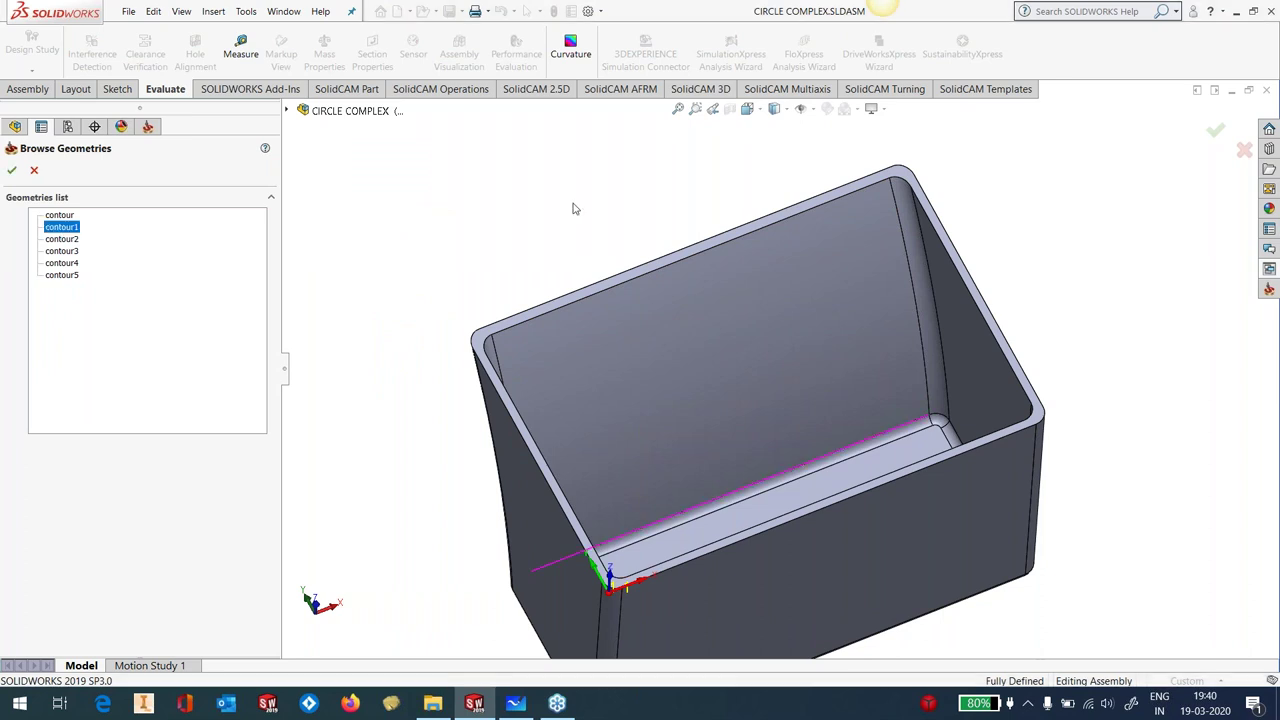
click(11, 170)
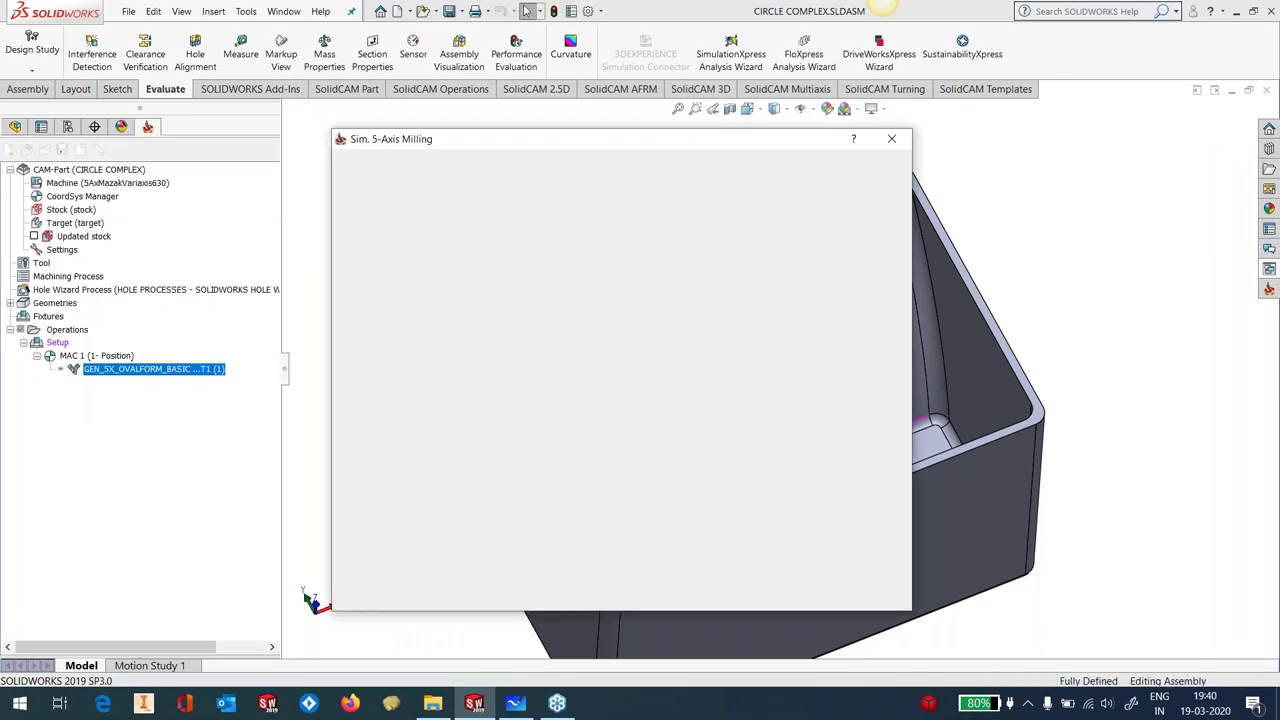
Select tool 1, the 16 mm OVAL FORM cutter, and review its profile radius, total and holder lengths
click(378, 241)
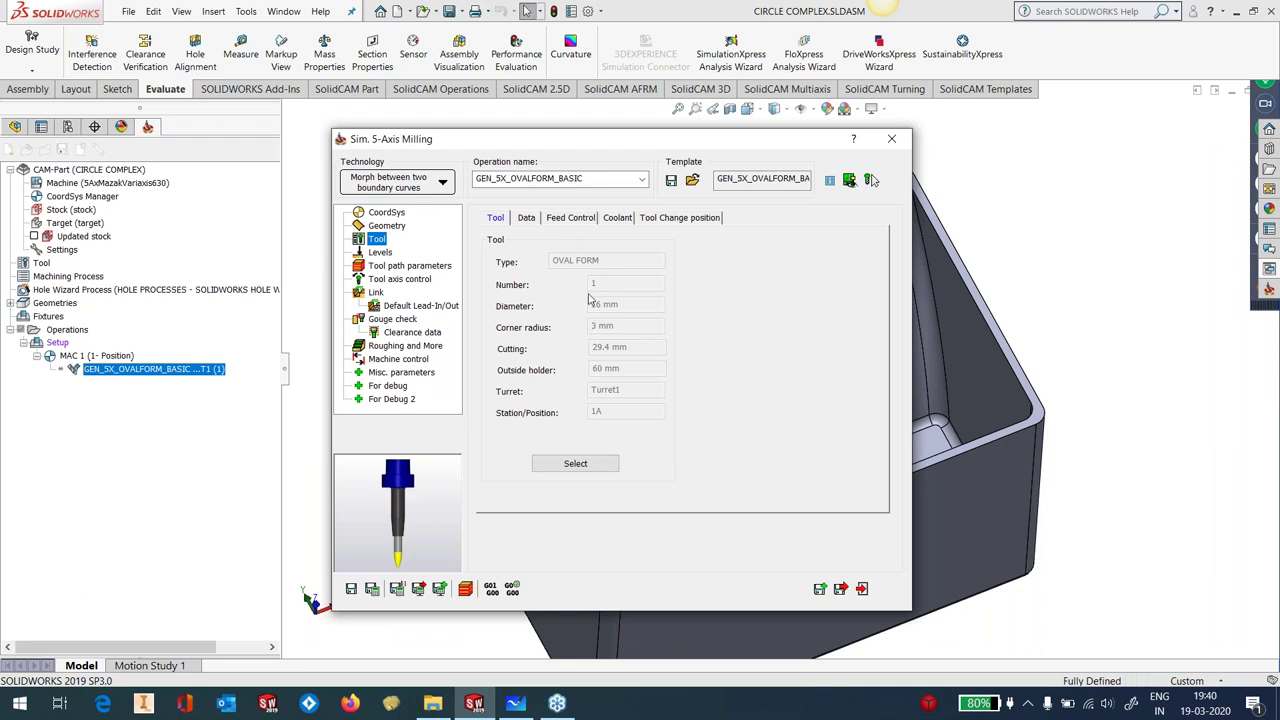
click(576, 464)
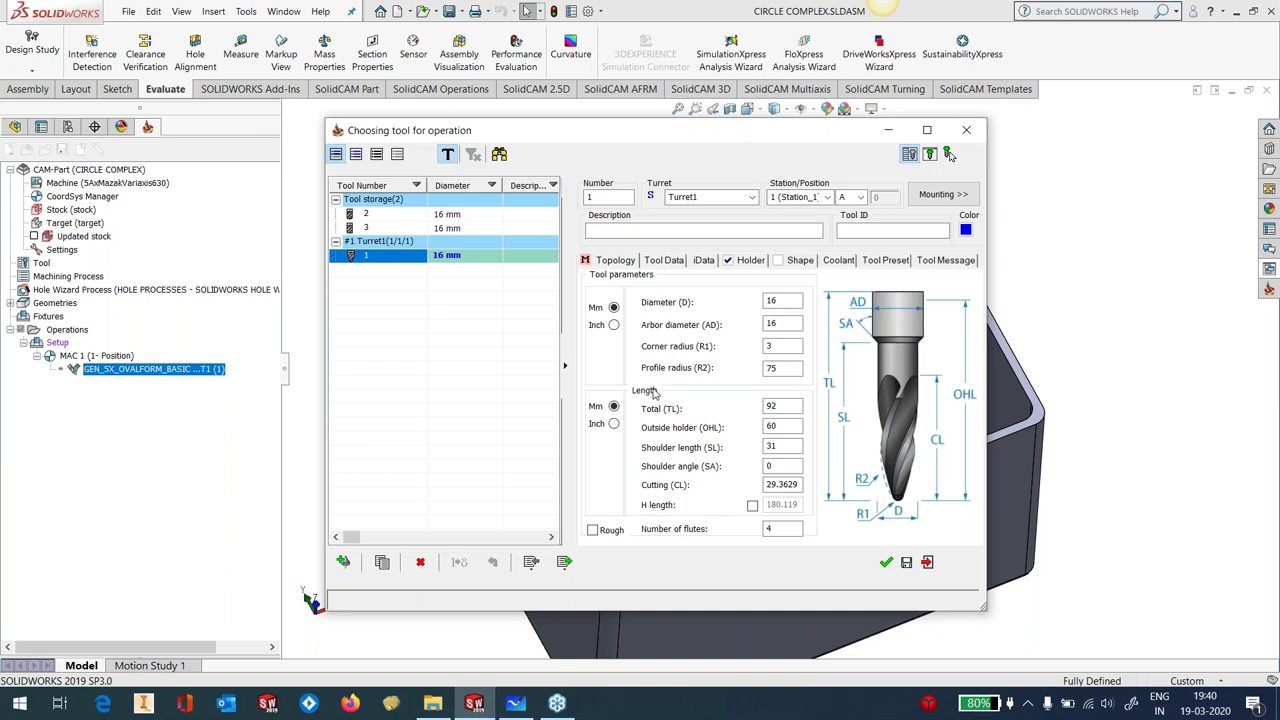
click(765, 370)
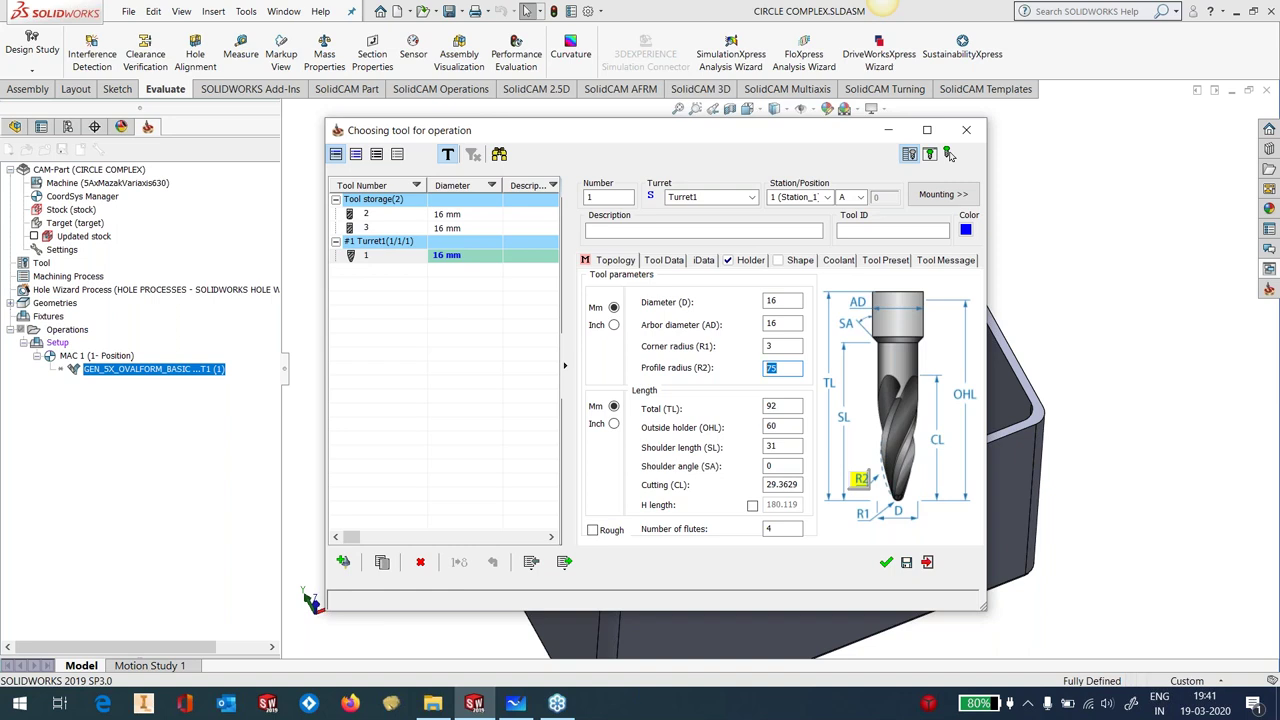
key(Tab)
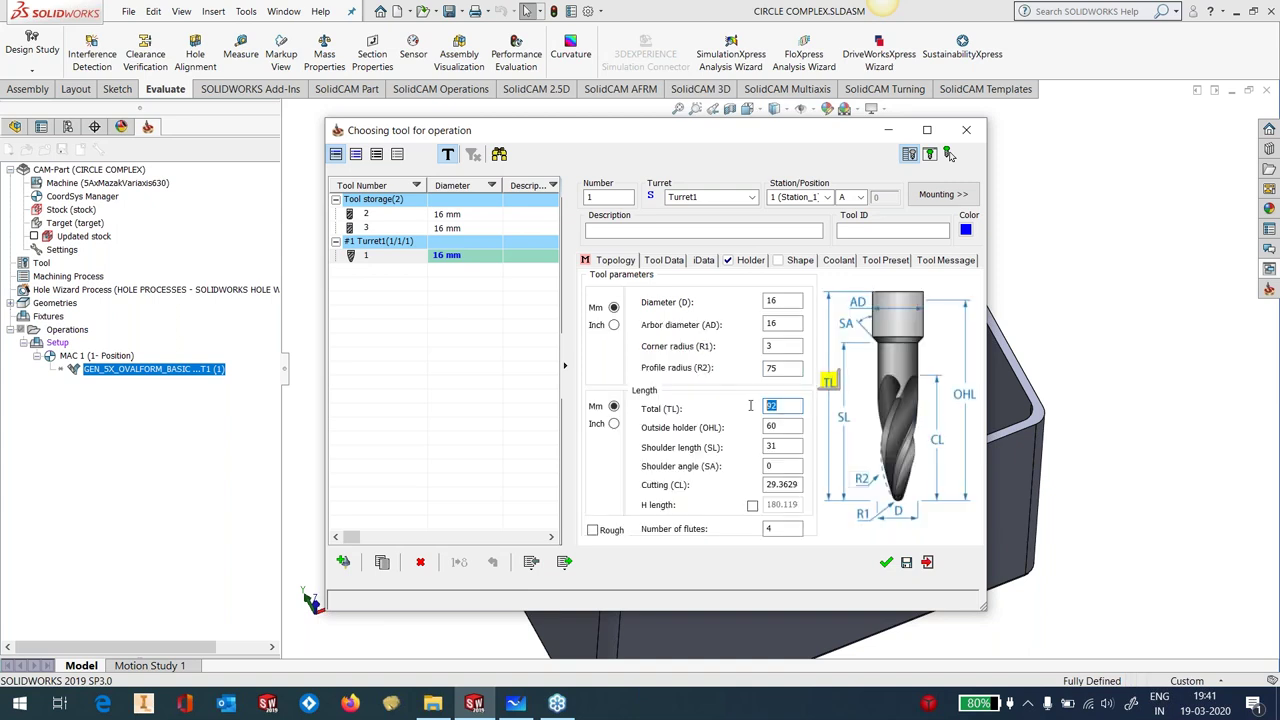
key(Tab)
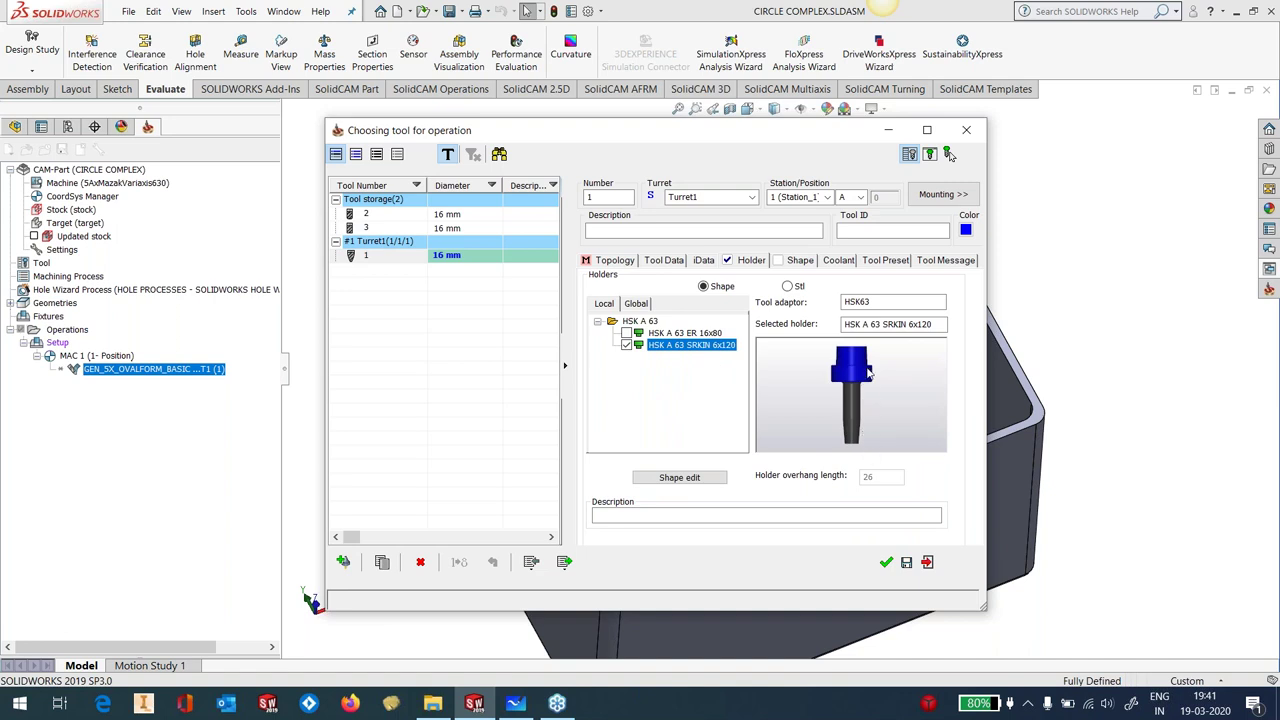
Review the holder's cone and cylinder dimensions without changes, then confirm the 60 mm outside-holder tool
click(690, 478)
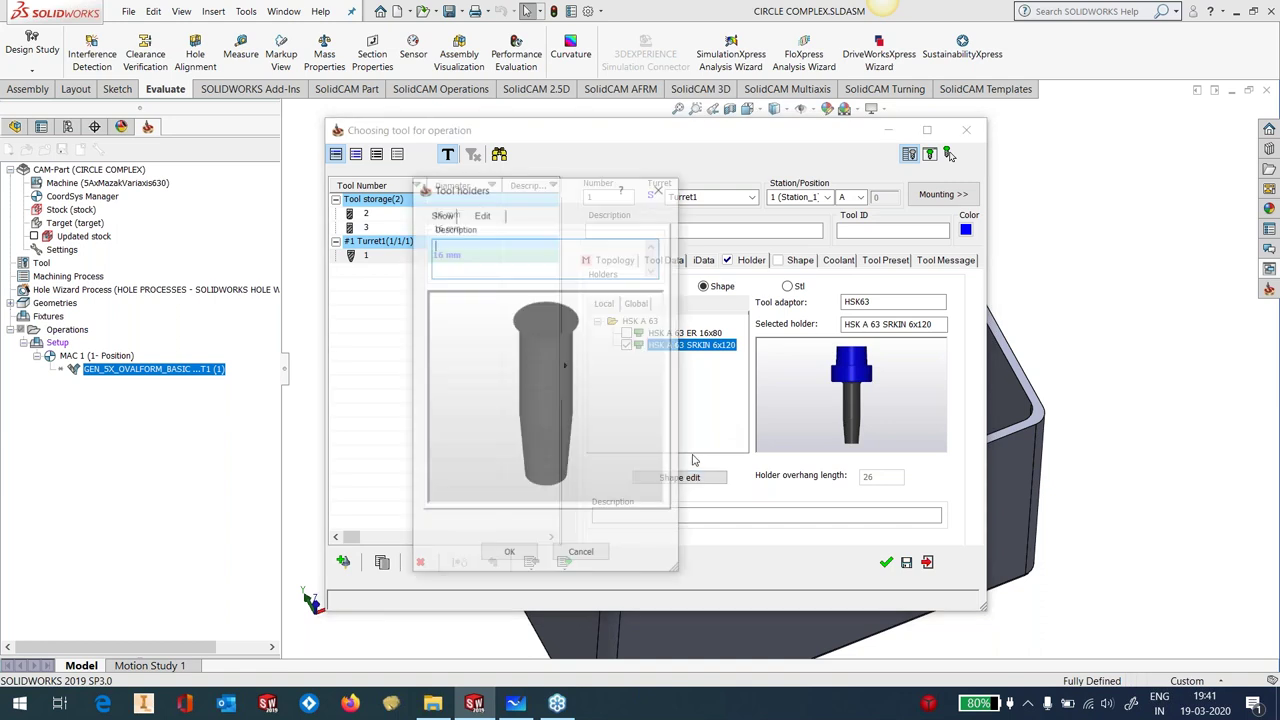
click(484, 214)
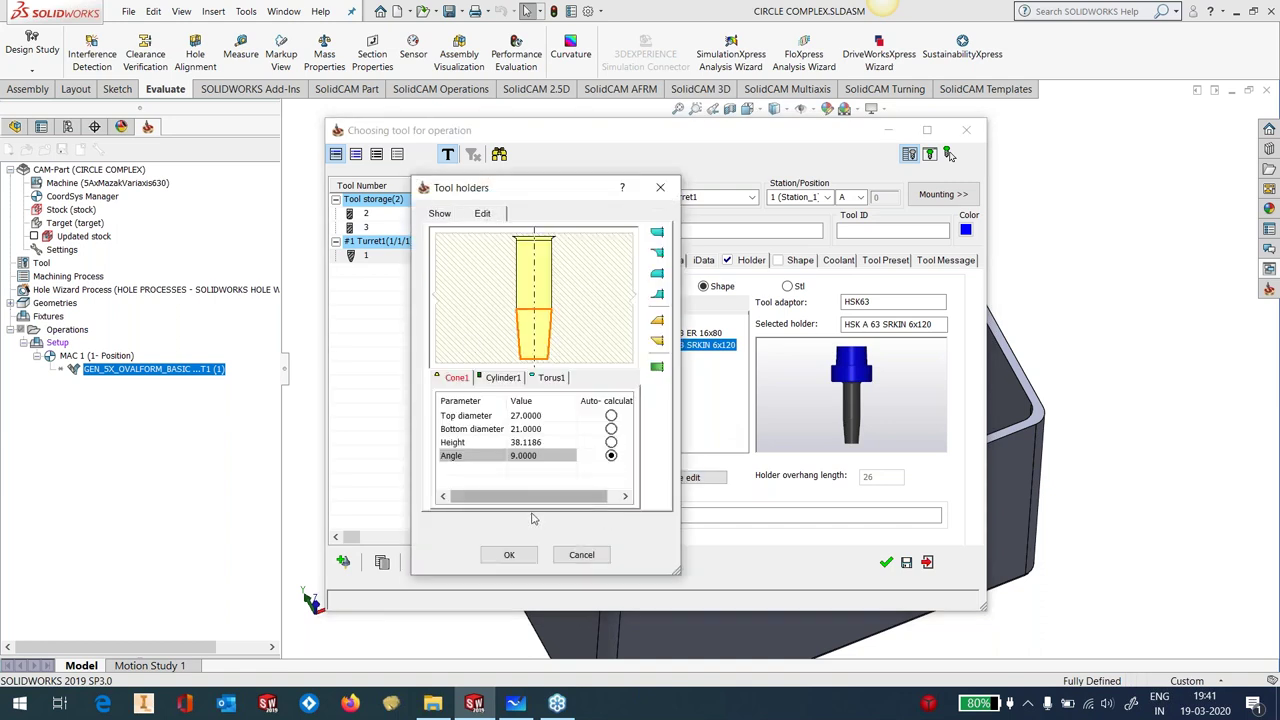
click(505, 379)
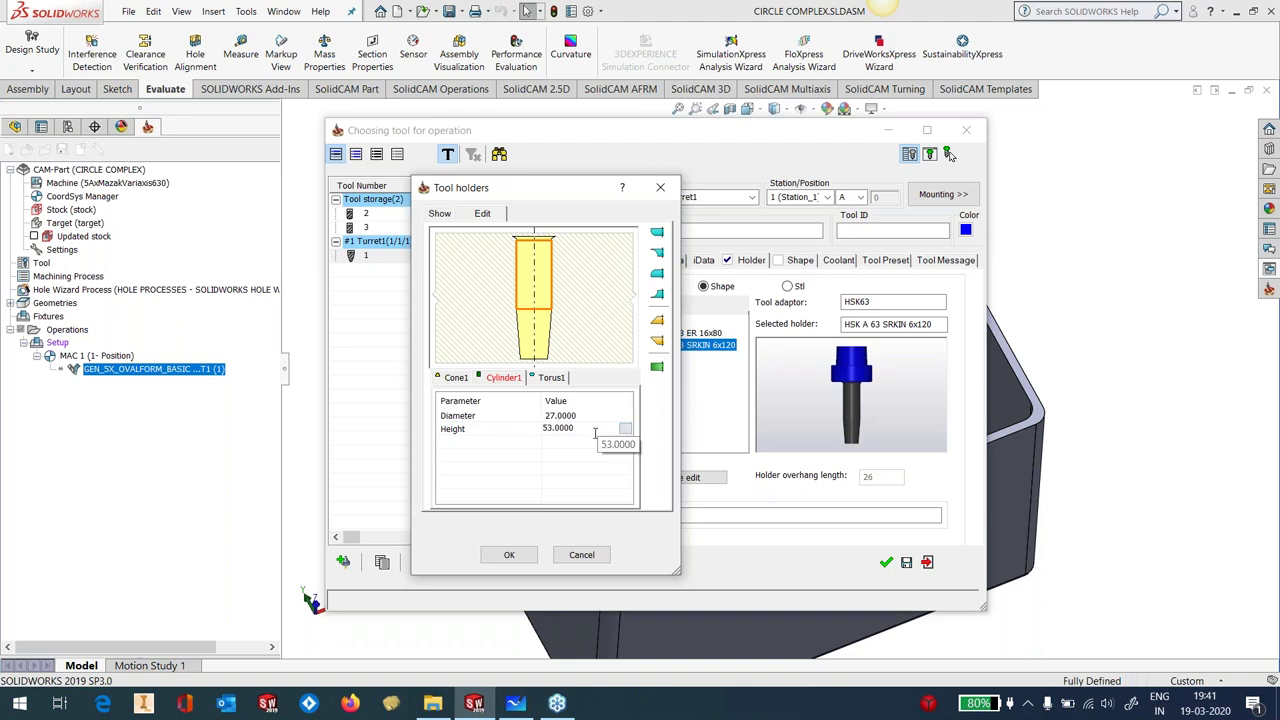
click(581, 554)
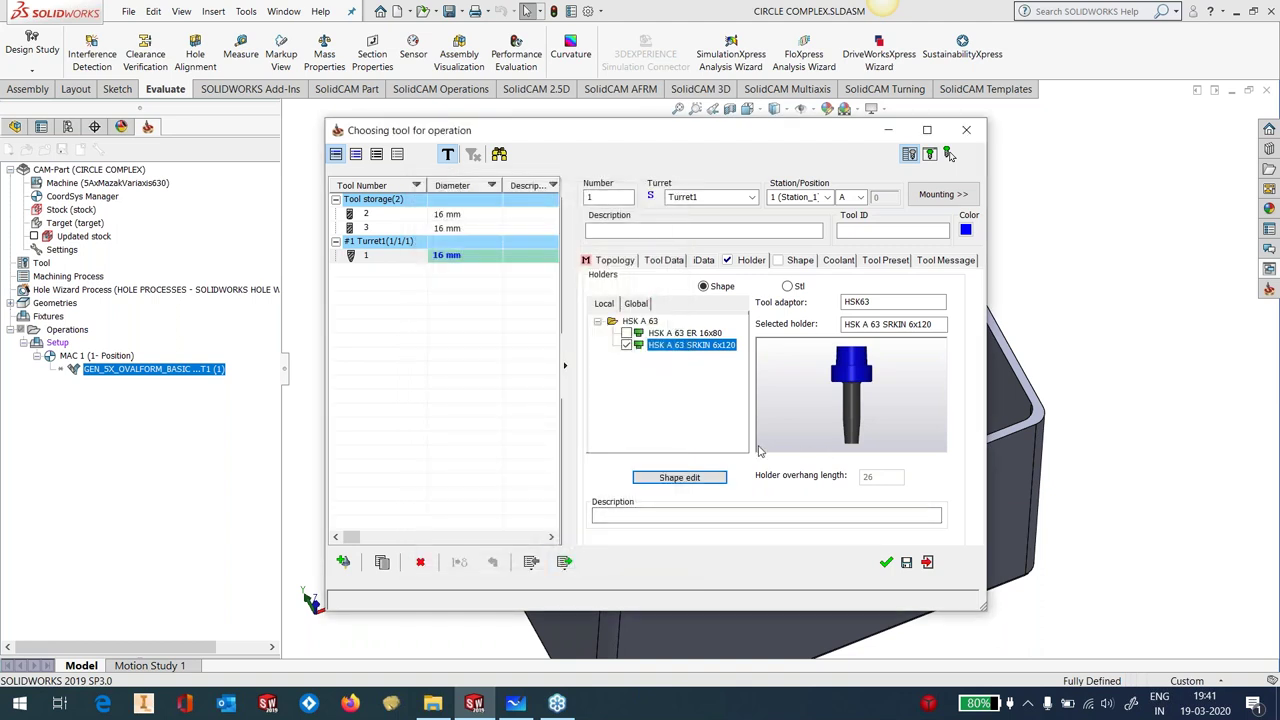
click(884, 564)
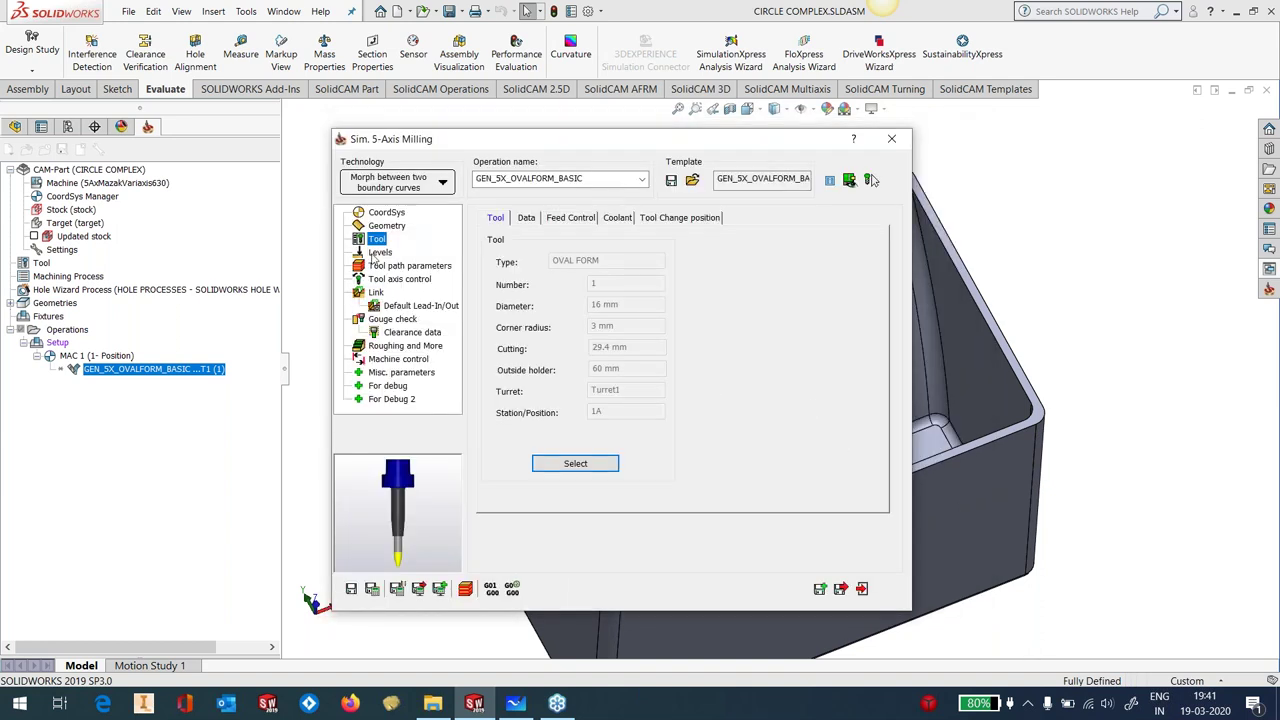
click(376, 253)
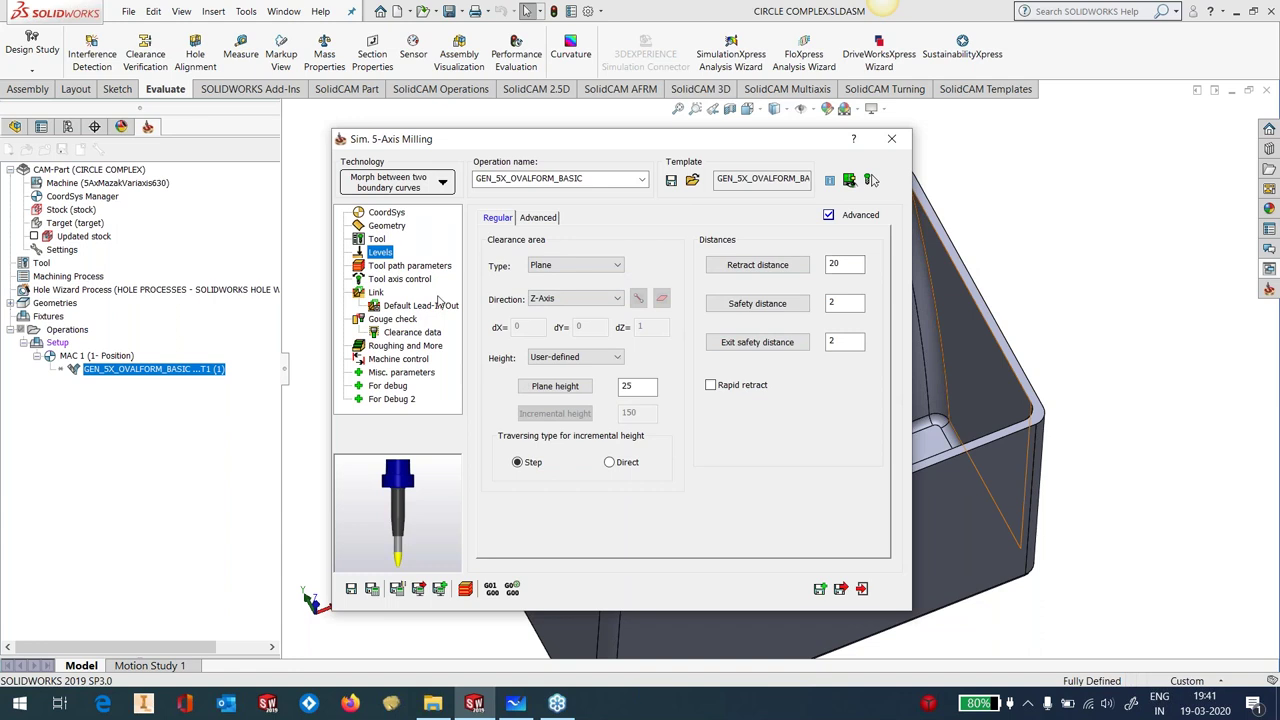
Show the tool path surface-quality parameters and select the maximum step over value of 1
click(425, 266)
double_click(613, 403)
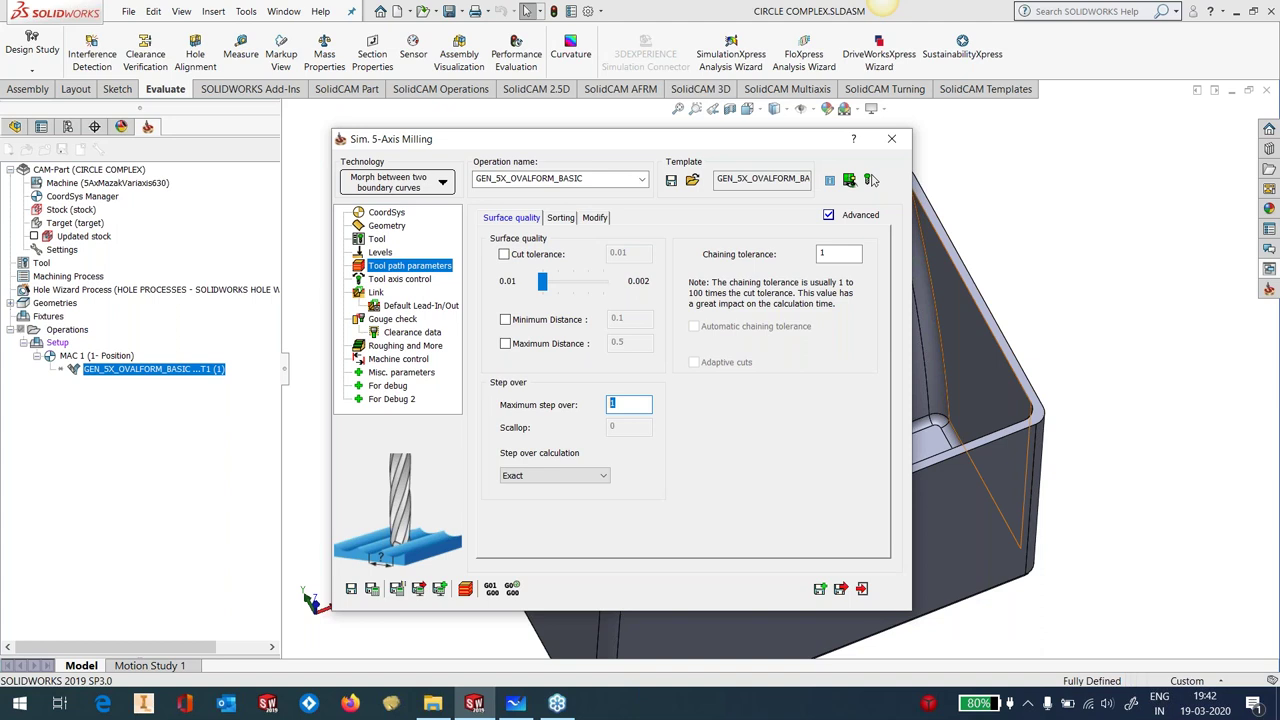
After checking sorting, set the tool axis contact point definition to By height, 60 to 20% of flute length
click(572, 219)
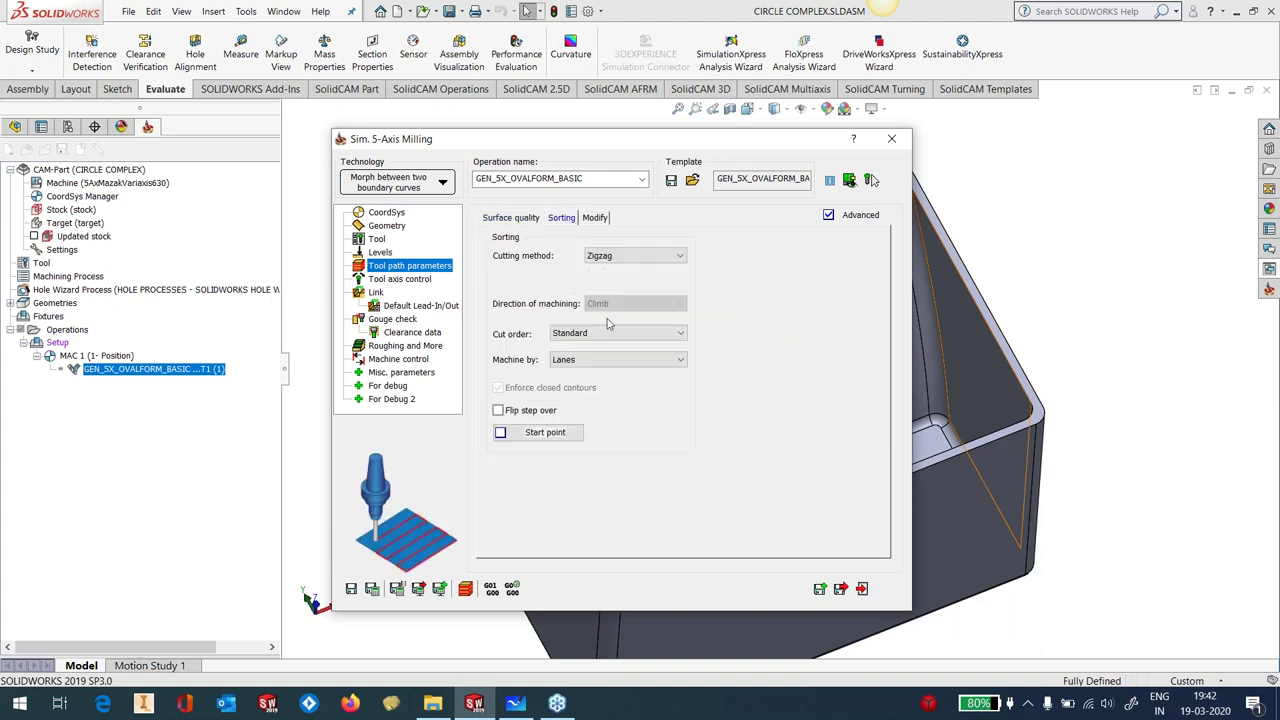
click(520, 218)
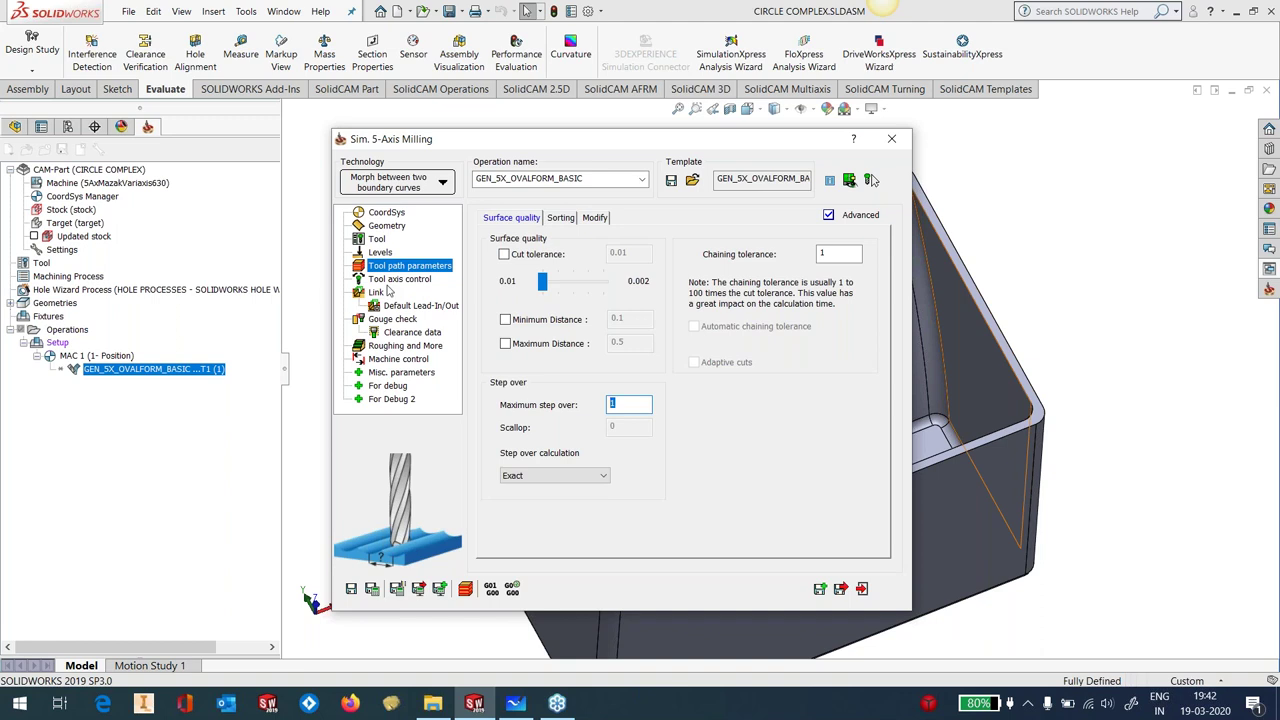
click(397, 281)
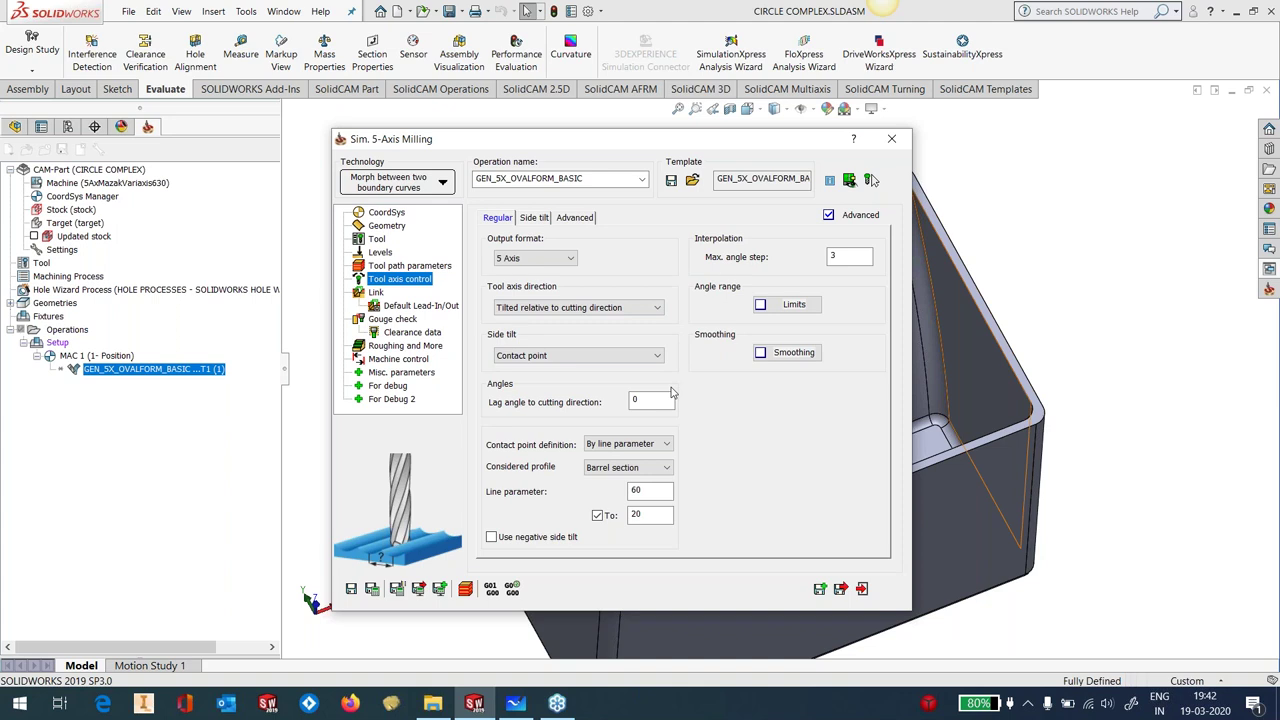
click(664, 443)
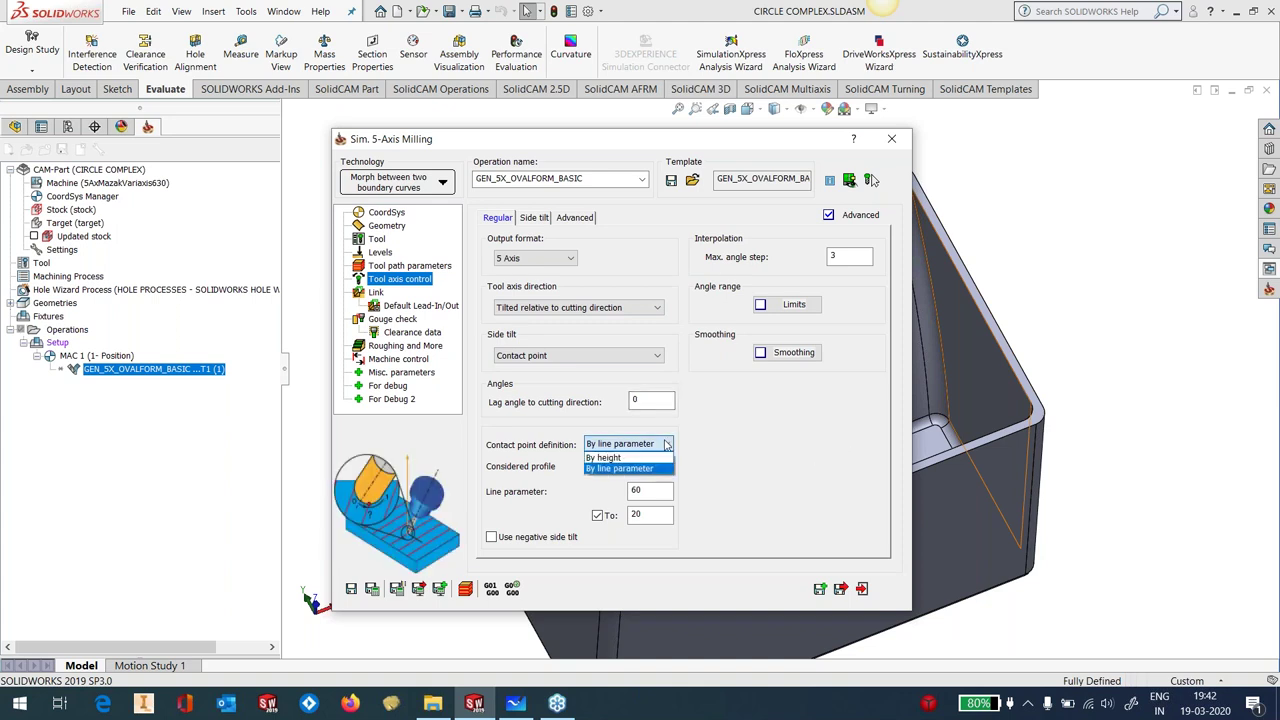
click(646, 458)
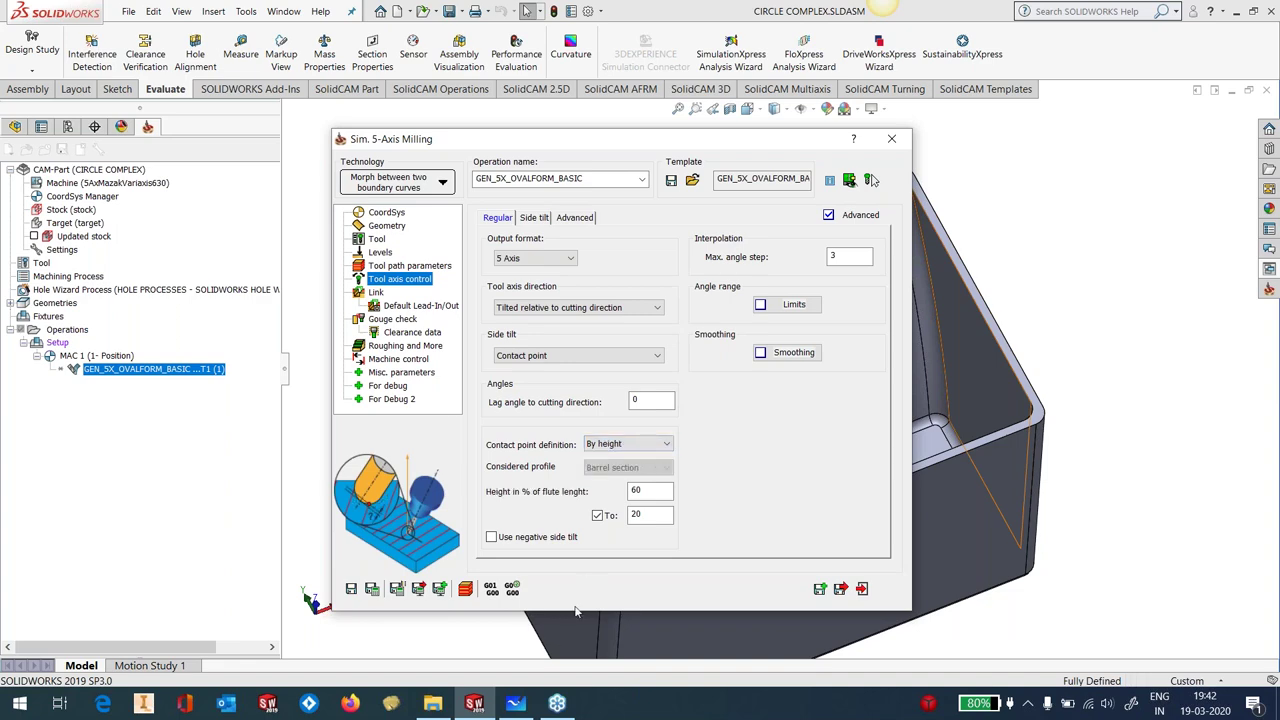
On a fresh whiteboard canvas, sketch the tool with its oval tip and shank sides
click(514, 703)
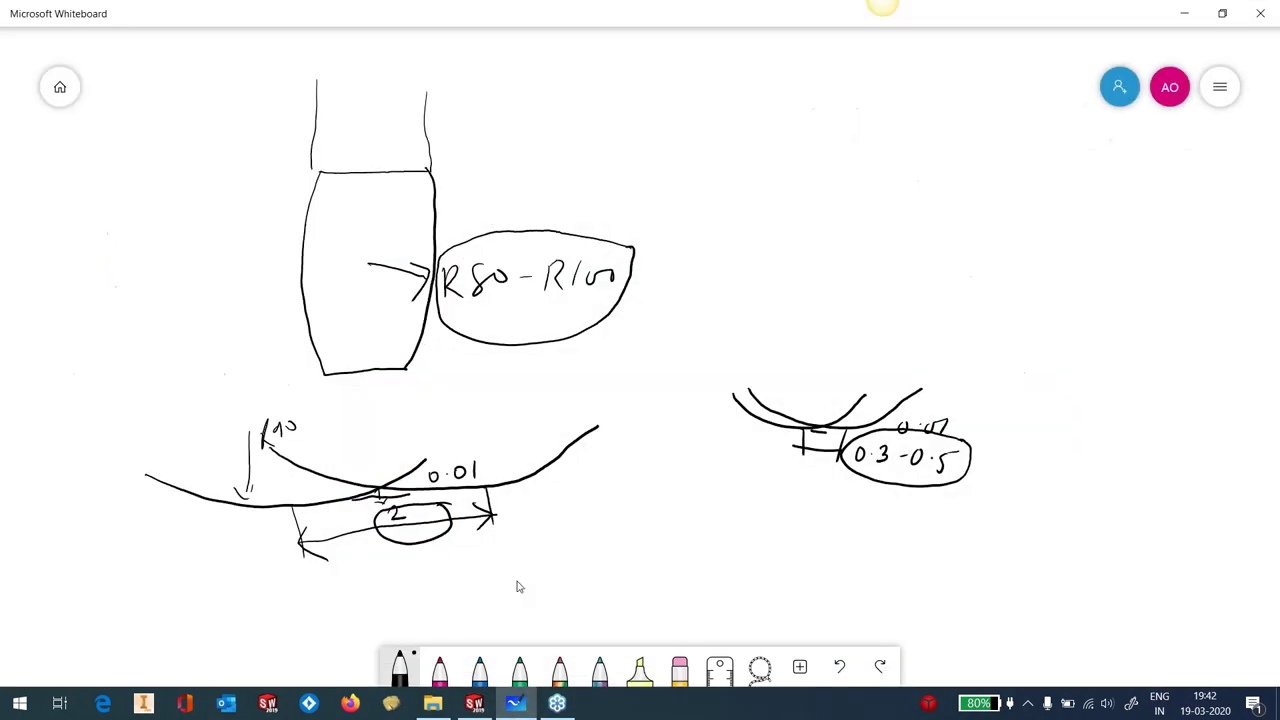
click(62, 90)
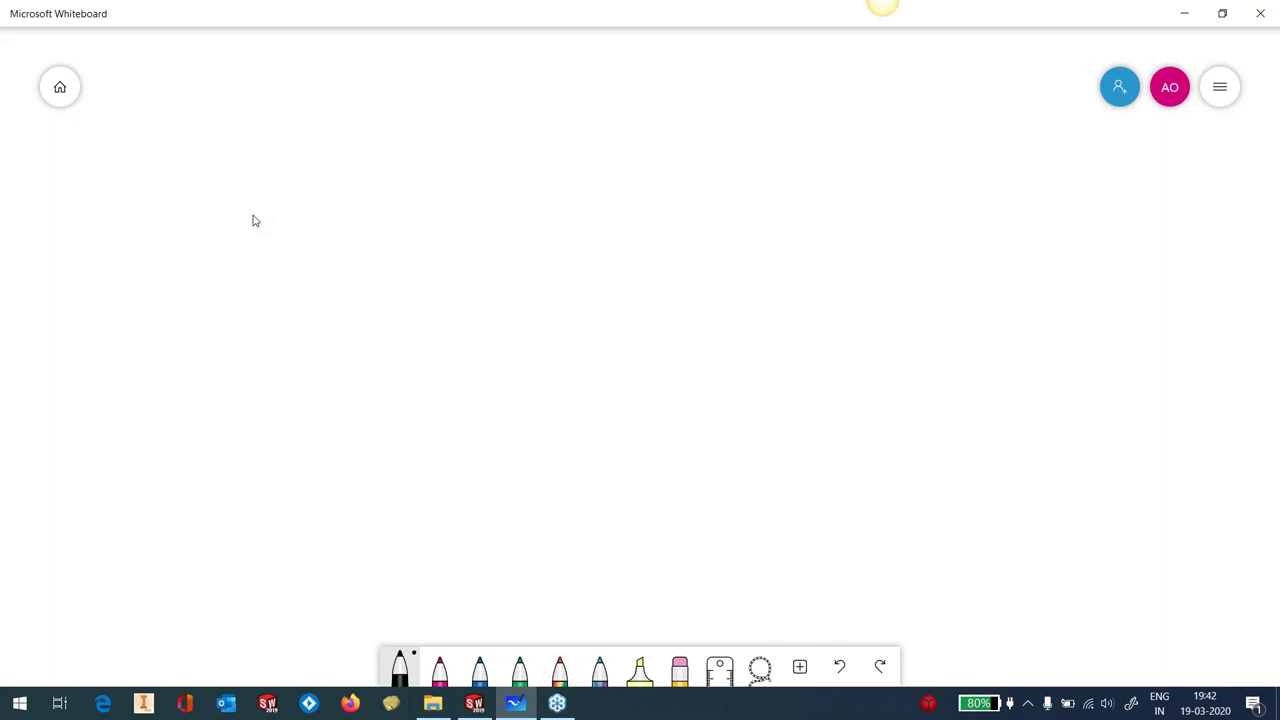
mouse_move(415, 264)
mouse_down()
mouse_move(438, 370)
mouse_move(487, 421)
mouse_move(526, 377)
mouse_move(528, 246)
mouse_up()
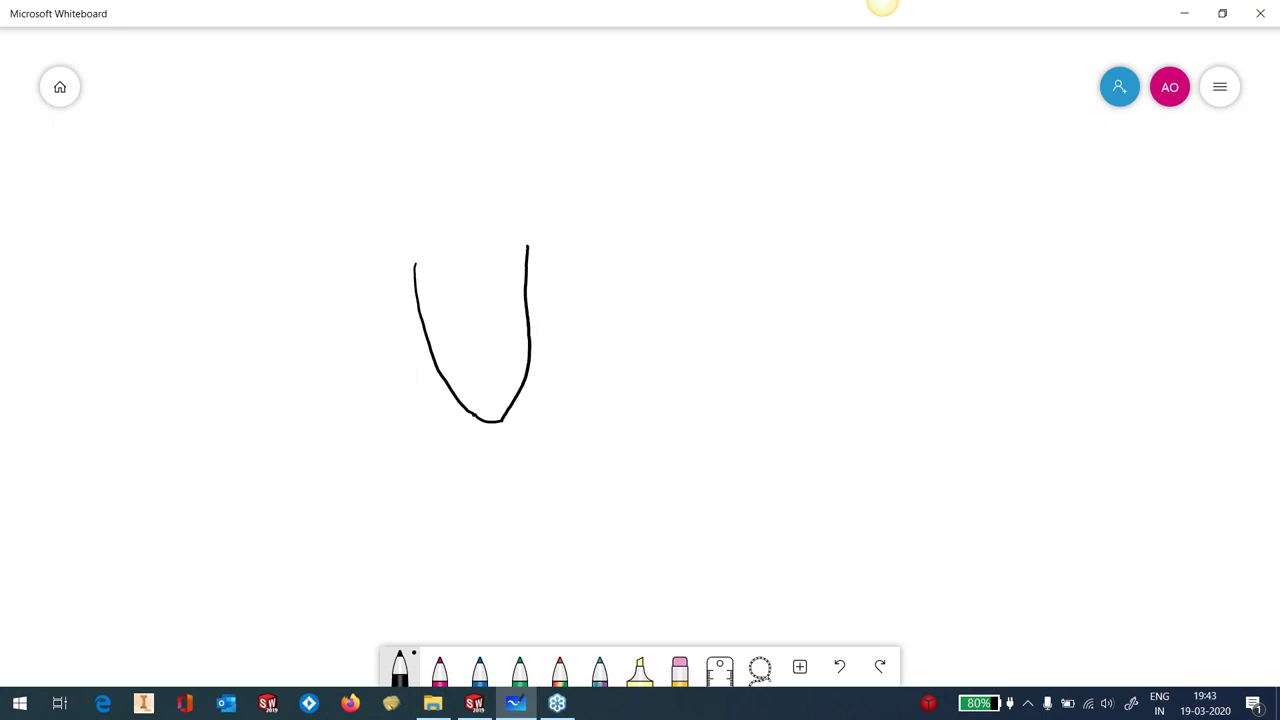
drag(414, 255, 524, 245)
drag(399, 142, 400, 256)
drag(522, 128, 525, 248)
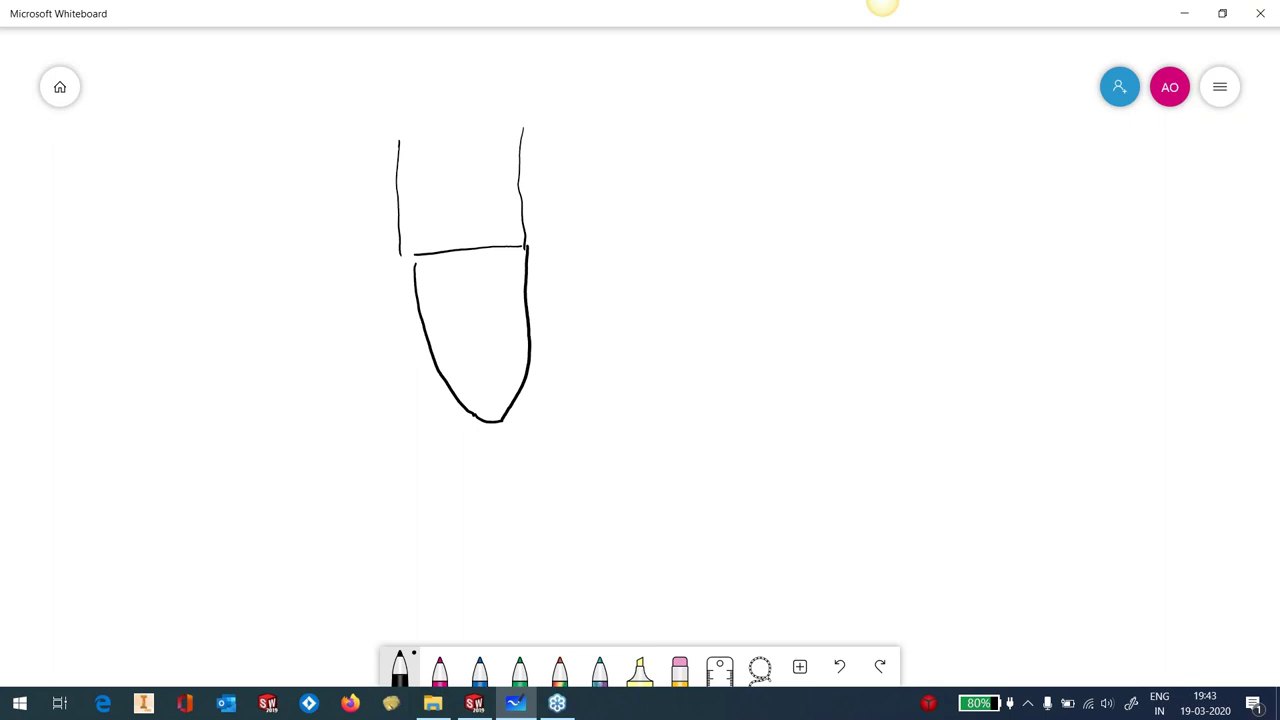
Mark the tool sketch with 100%, 30% and 0% flute-height labels in black pen
mouse_move(507, 424)
mouse_down()
mouse_move(571, 428)
mouse_move(553, 418)
mouse_up()
drag(543, 249, 583, 251)
mouse_move(600, 238)
mouse_down()
mouse_move(595, 249)
mouse_move(600, 238)
mouse_up()
mouse_move(617, 238)
mouse_down()
mouse_move(613, 249)
mouse_move(617, 238)
mouse_up()
drag(634, 229, 641, 250)
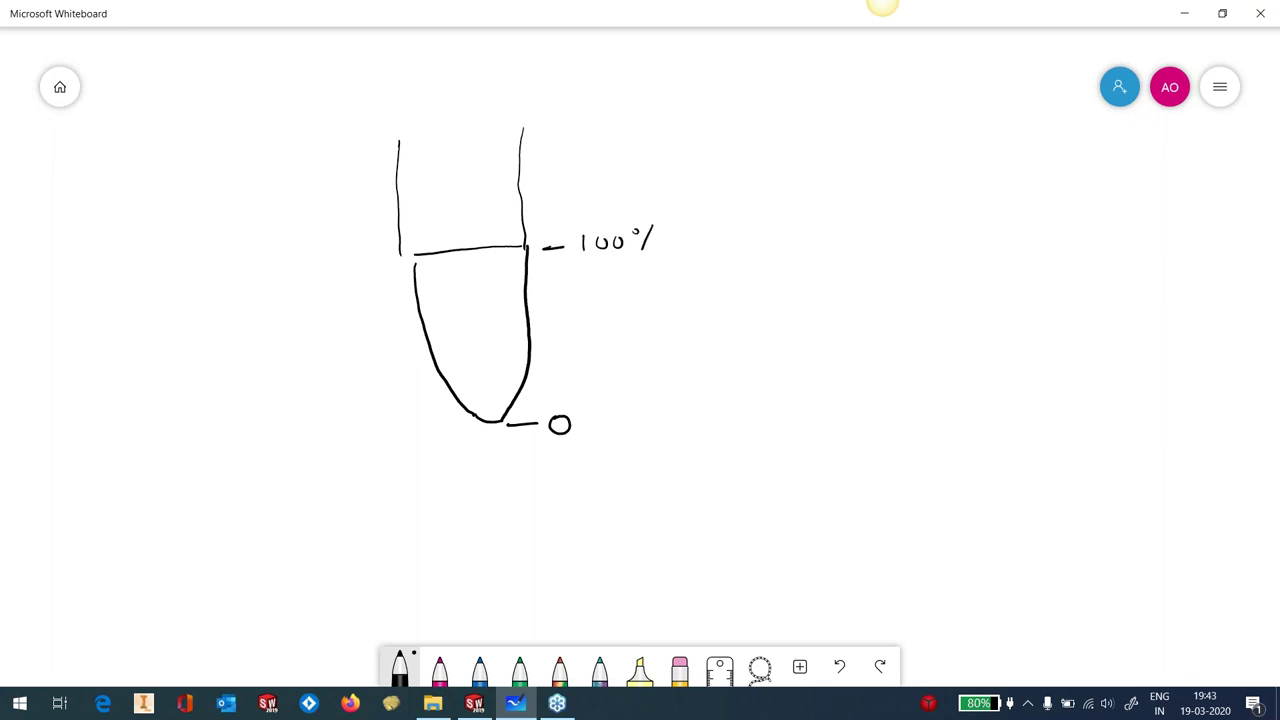
mouse_move(593, 404)
mouse_down()
mouse_move(591, 440)
mouse_move(613, 429)
mouse_up()
mouse_move(533, 372)
mouse_down()
mouse_move(566, 370)
mouse_move(576, 384)
mouse_move(621, 362)
mouse_move(628, 388)
mouse_up()
drag(636, 375, 638, 378)
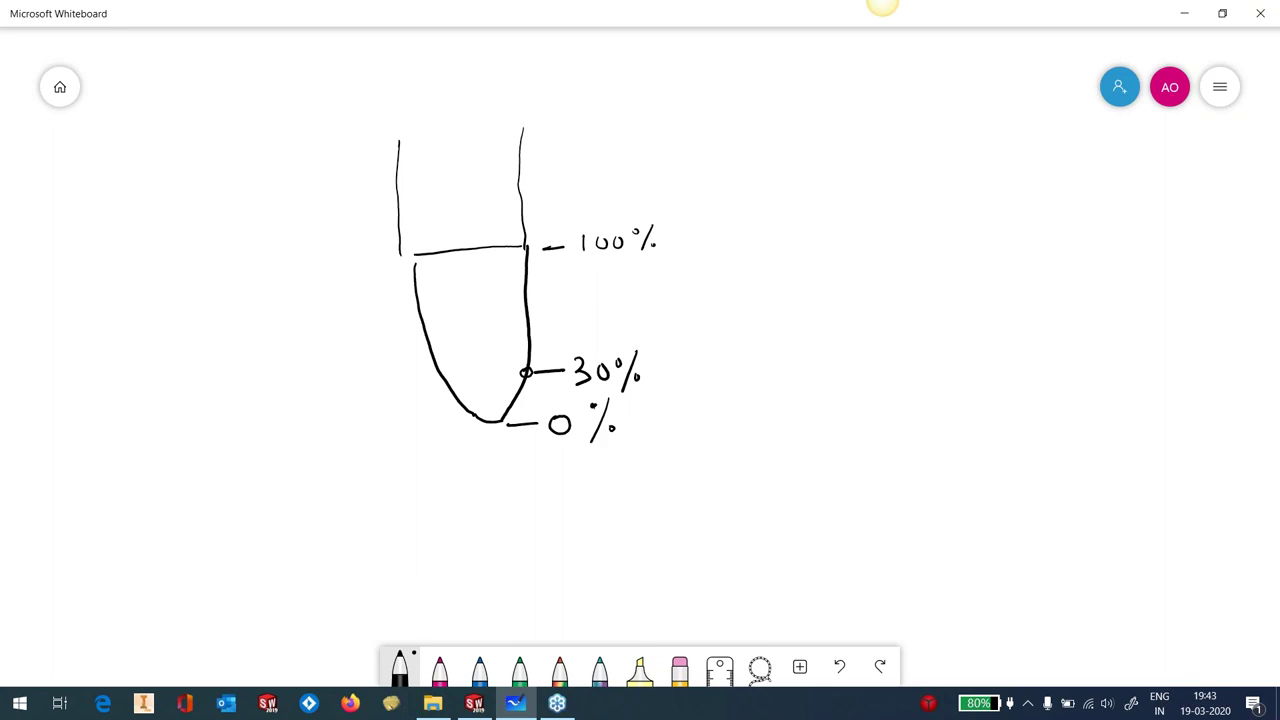
Set SolidCAM's contact point definition to By line parameter, then return to the whiteboard
click(478, 705)
click(629, 446)
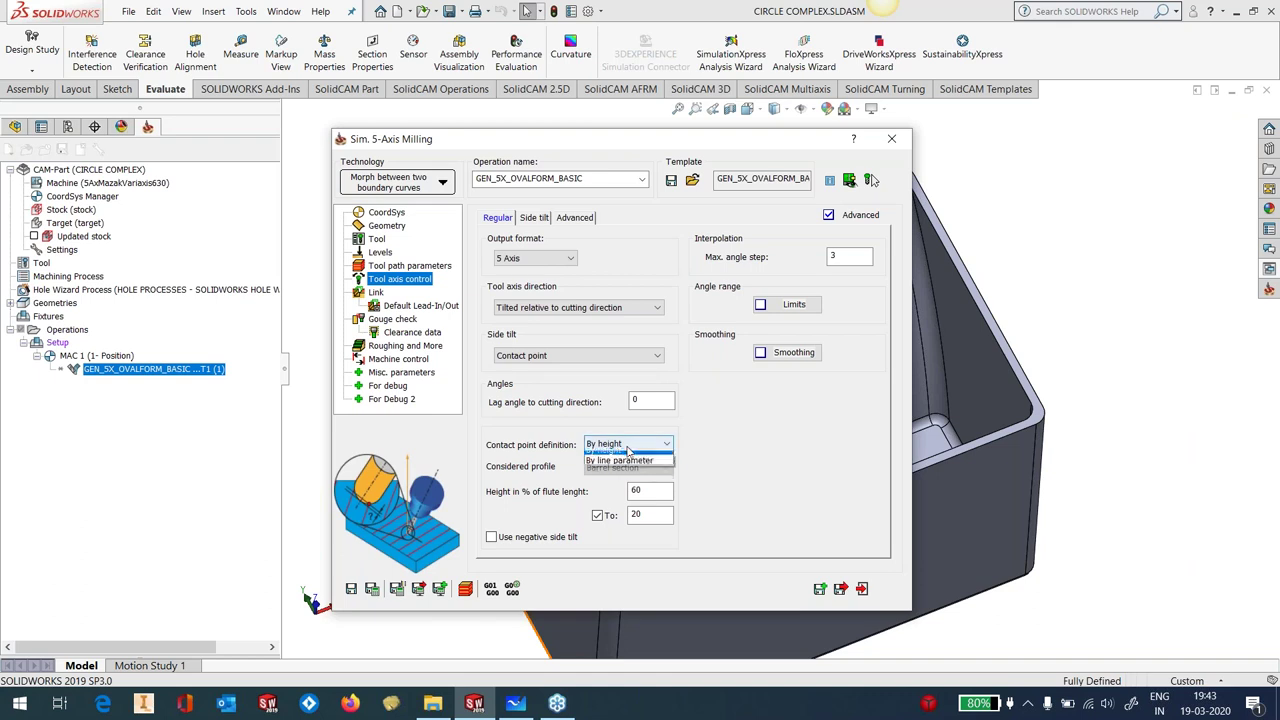
click(627, 468)
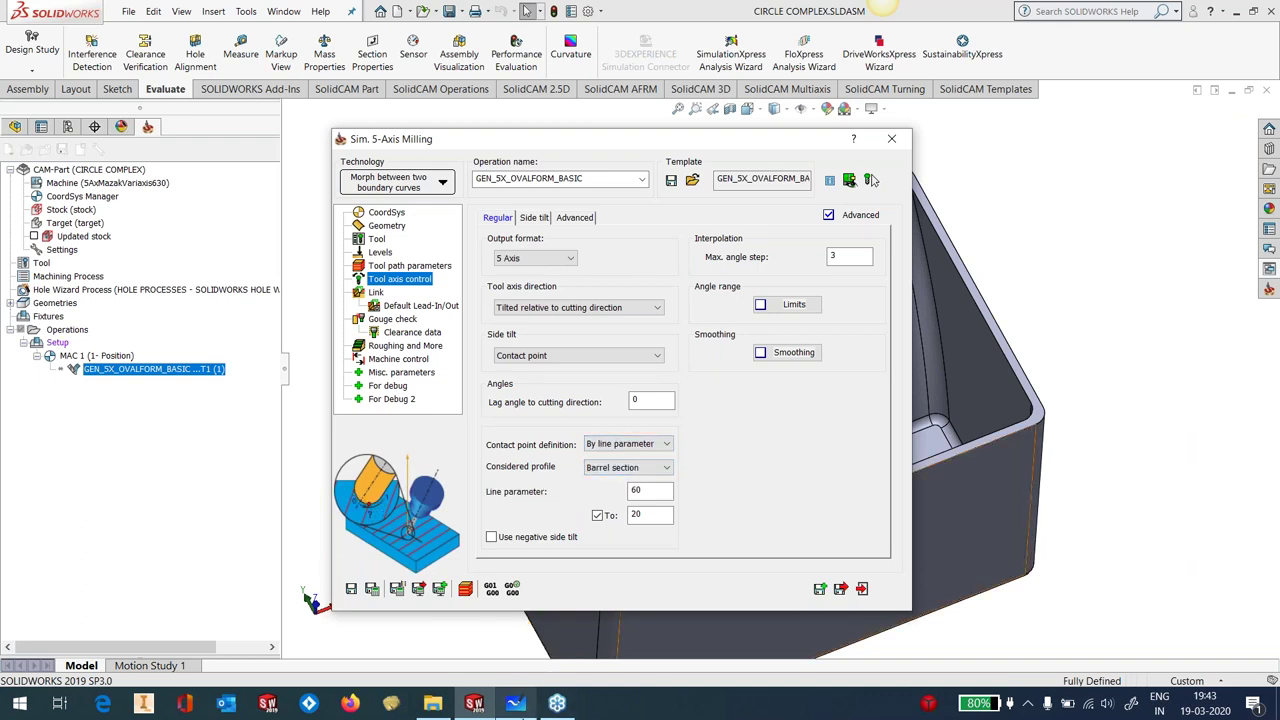
click(516, 704)
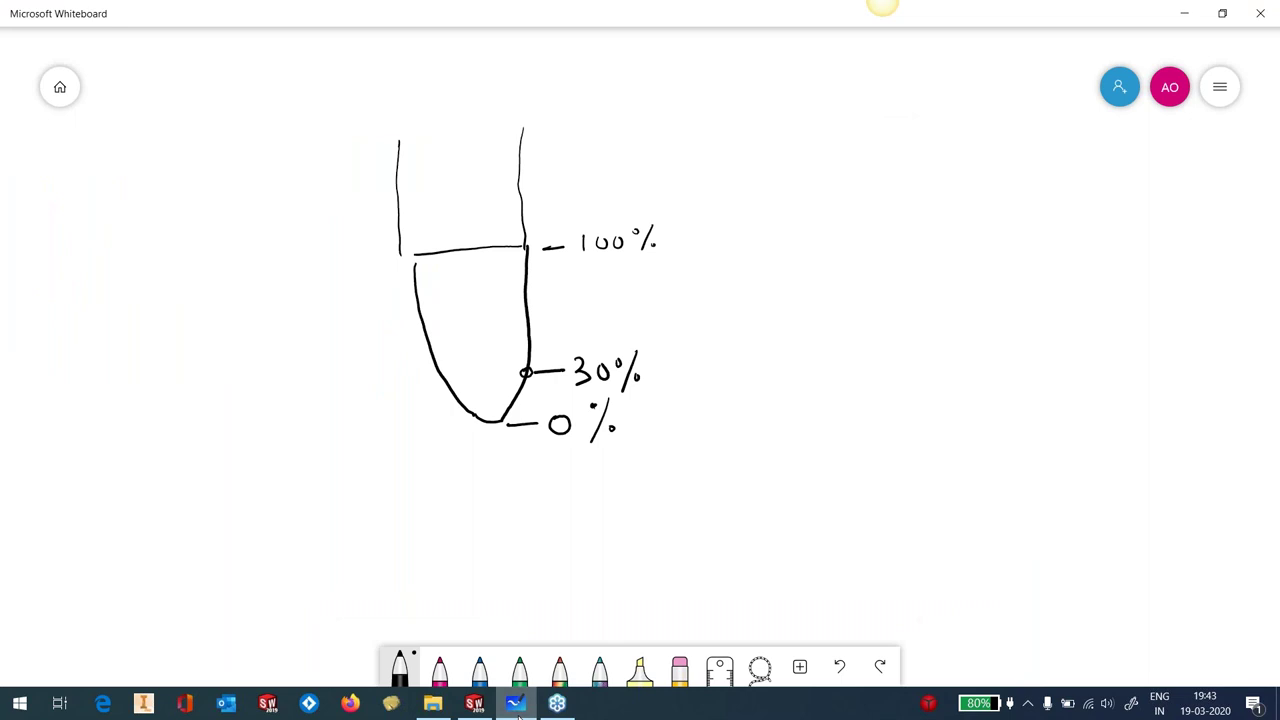
Trace the left curve of the tool tip in pink, from shank junction to bottom
click(439, 668)
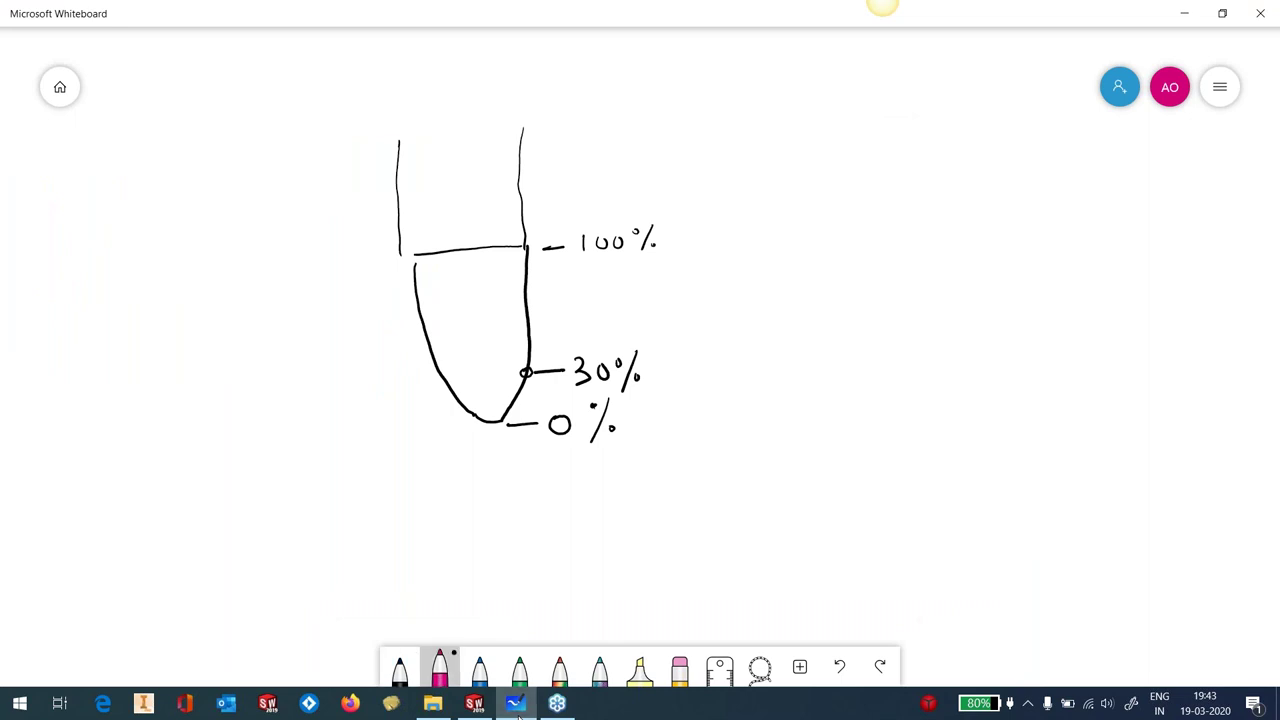
mouse_move(404, 270)
mouse_down()
mouse_move(431, 381)
mouse_move(484, 430)
mouse_up()
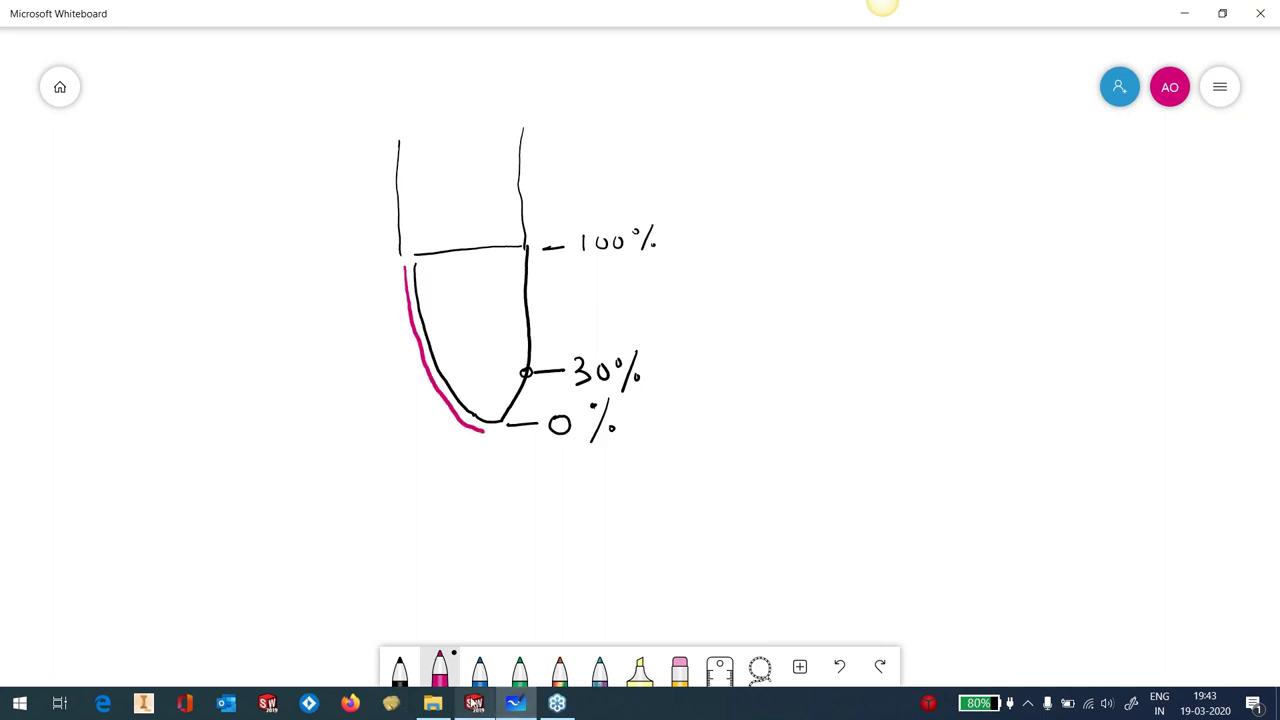
click(474, 704)
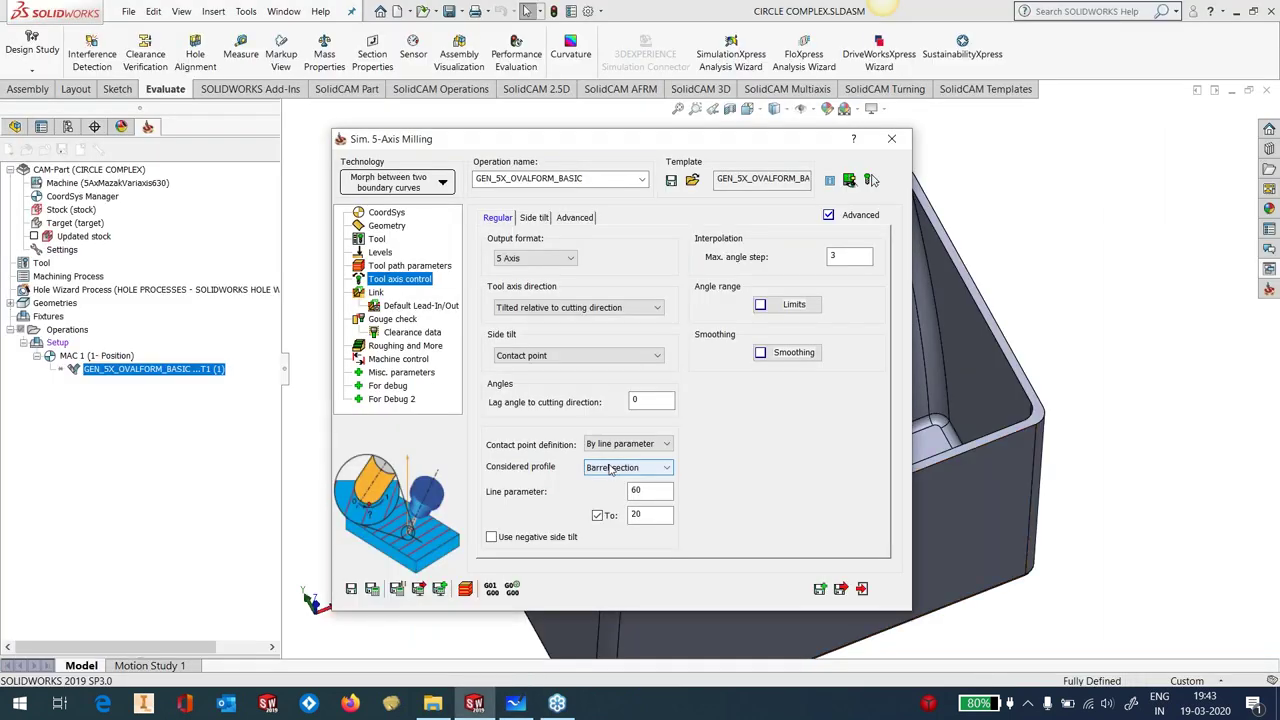
Leave the considered profile on Barrel section and bring the whiteboard back up
click(610, 468)
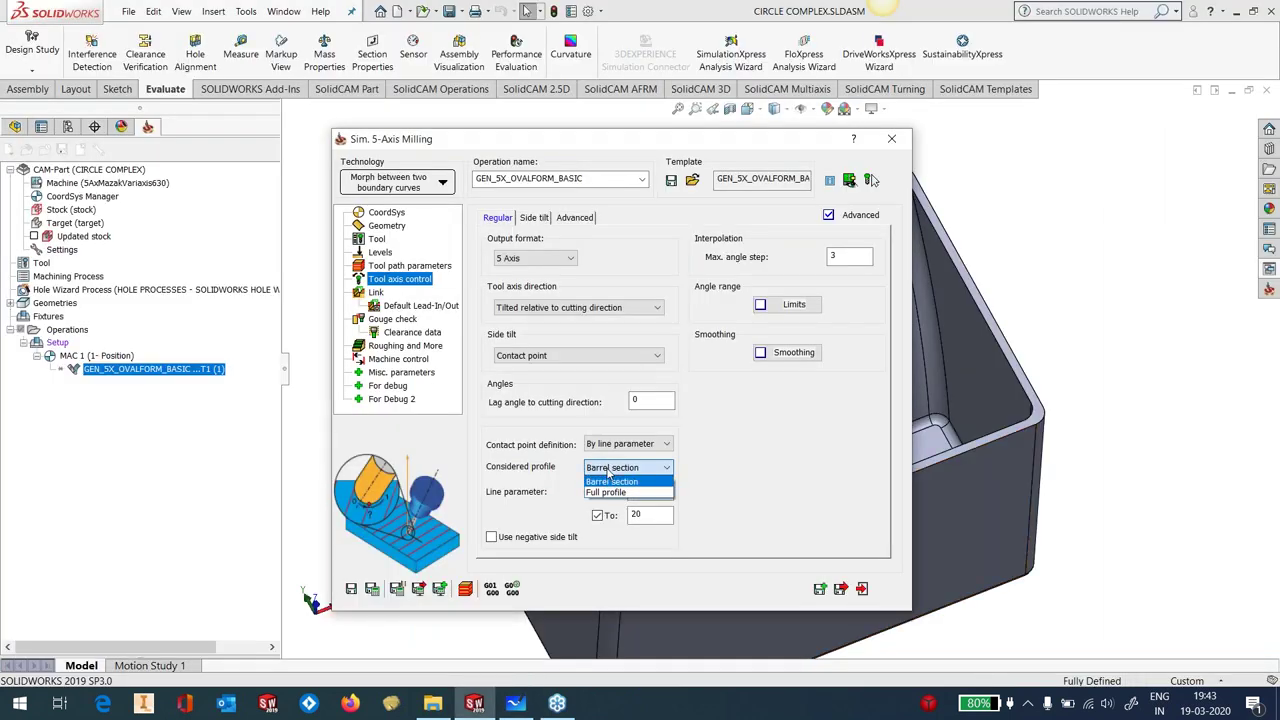
click(731, 452)
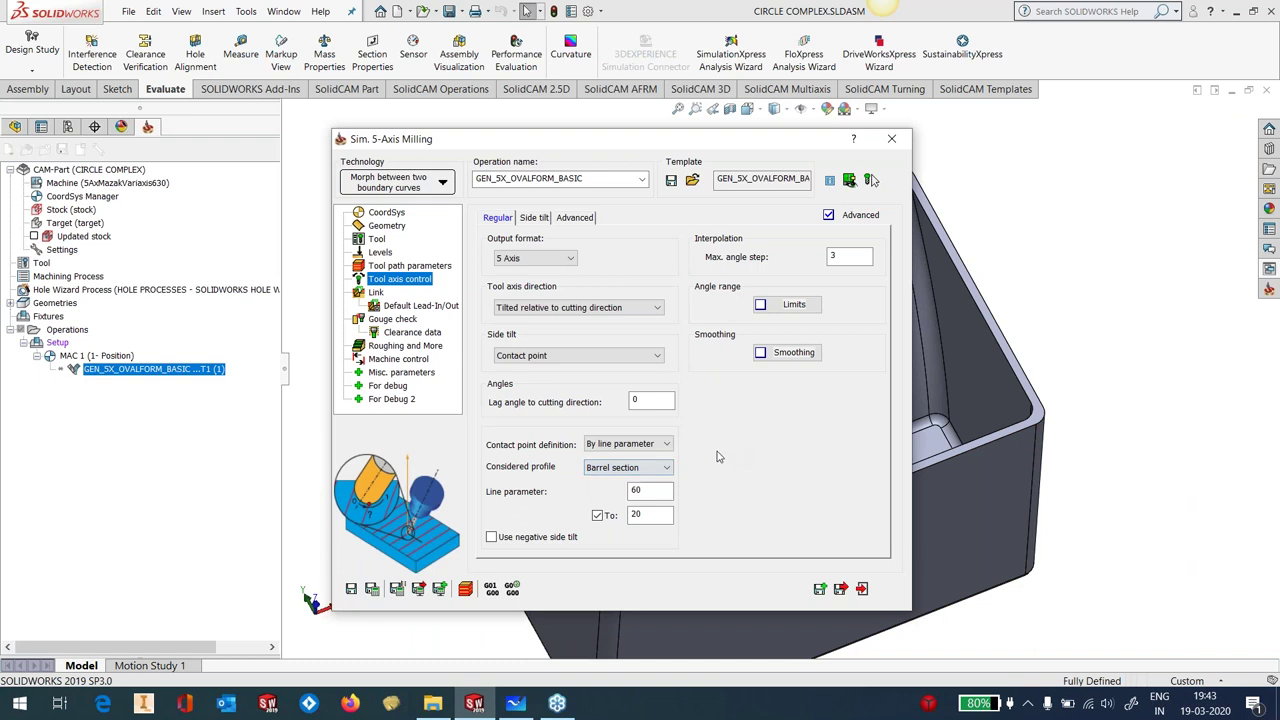
click(512, 704)
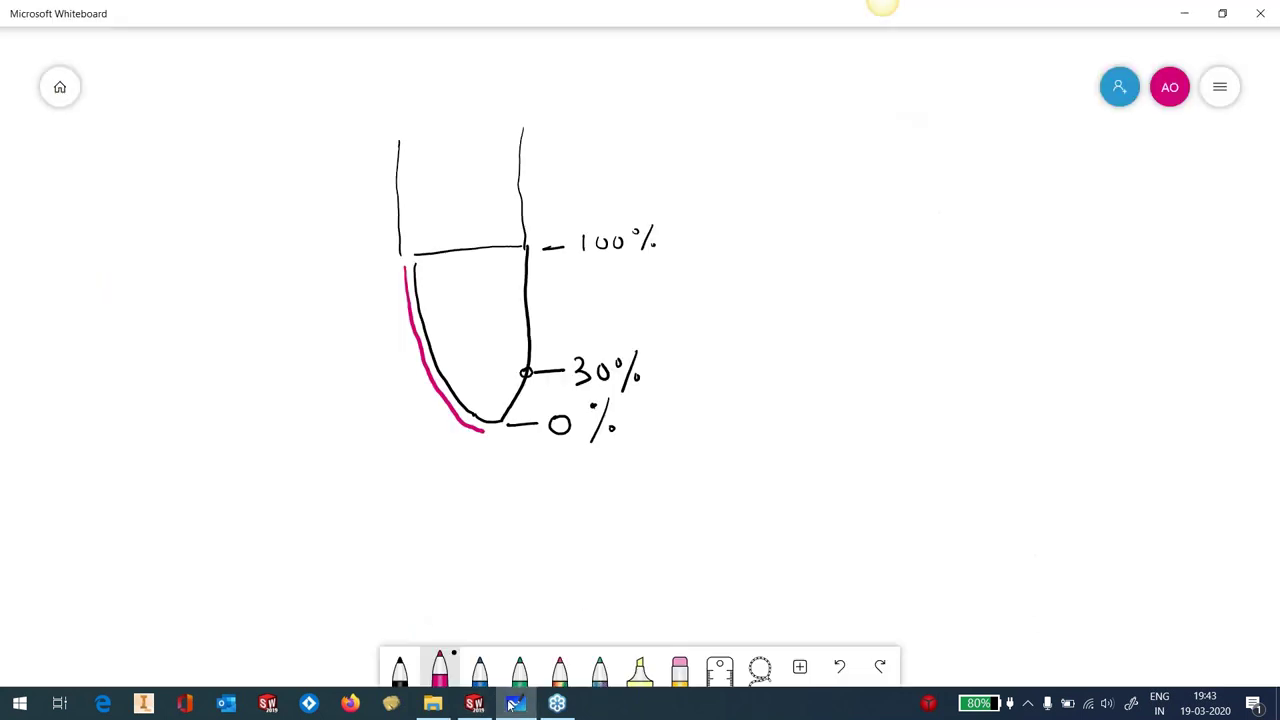
Label the pink curve with 0% marks at its bottom and 100% at its top
mouse_move(482, 436)
mouse_down()
mouse_move(495, 452)
mouse_move(457, 418)
mouse_move(414, 438)
mouse_move(411, 417)
mouse_up()
drag(430, 414, 426, 431)
drag(512, 438, 504, 458)
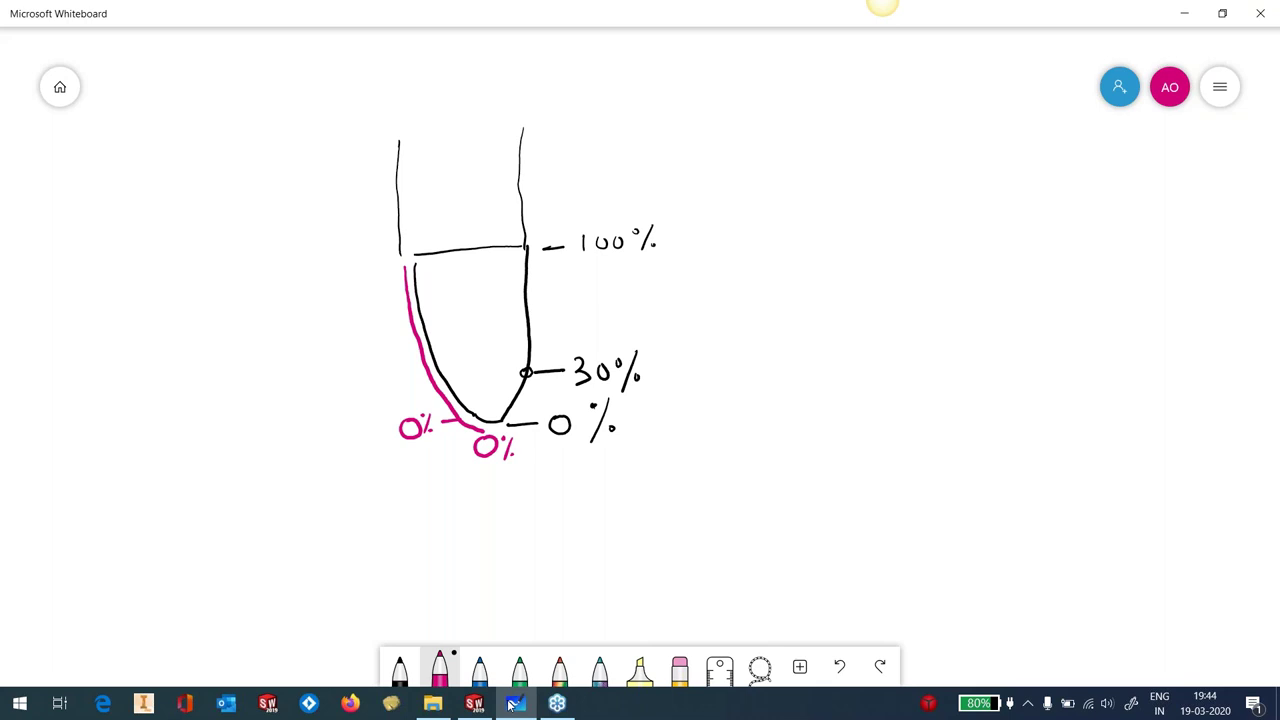
drag(361, 271, 400, 268)
drag(302, 273, 324, 264)
drag(338, 254, 332, 282)
Mark 30% on the pink curve and draw a tall pink curve to its right
drag(361, 362, 363, 384)
drag(381, 372, 384, 372)
mouse_move(392, 364)
mouse_down()
mouse_move(401, 389)
mouse_move(440, 365)
mouse_up()
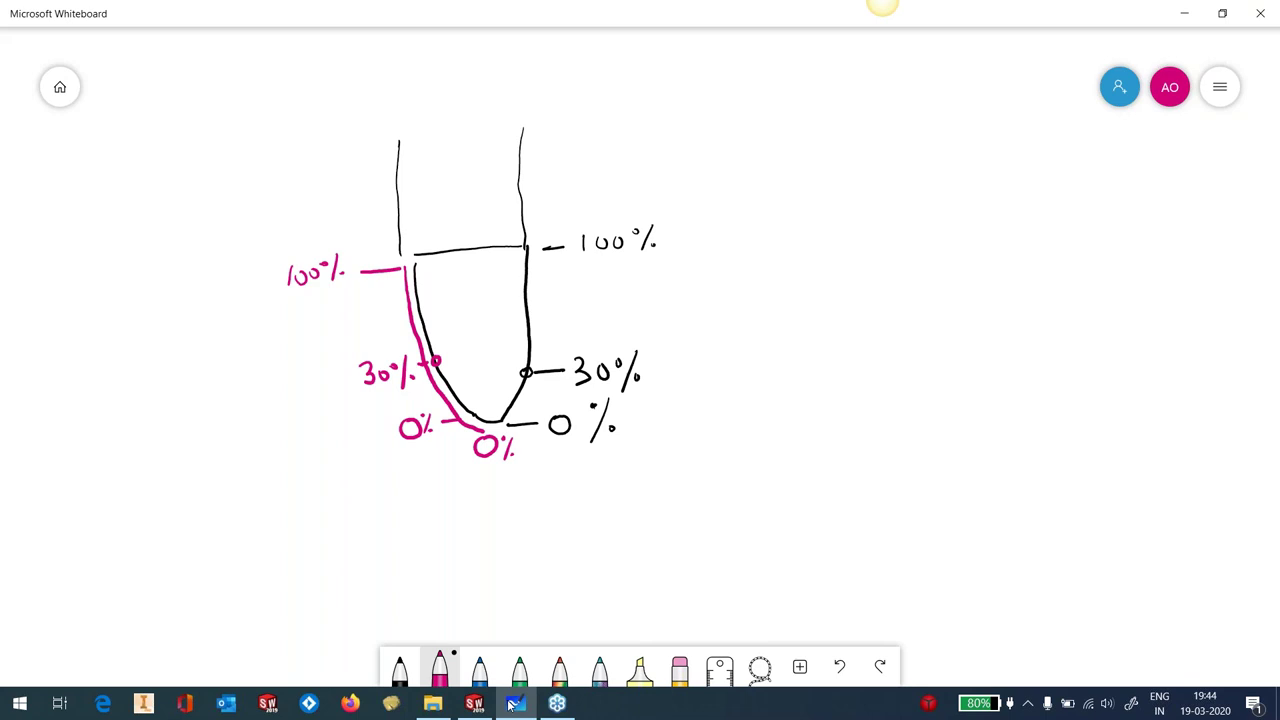
mouse_move(705, 152)
mouse_down()
mouse_move(761, 194)
mouse_move(800, 266)
mouse_move(823, 358)
mouse_move(823, 458)
mouse_up()
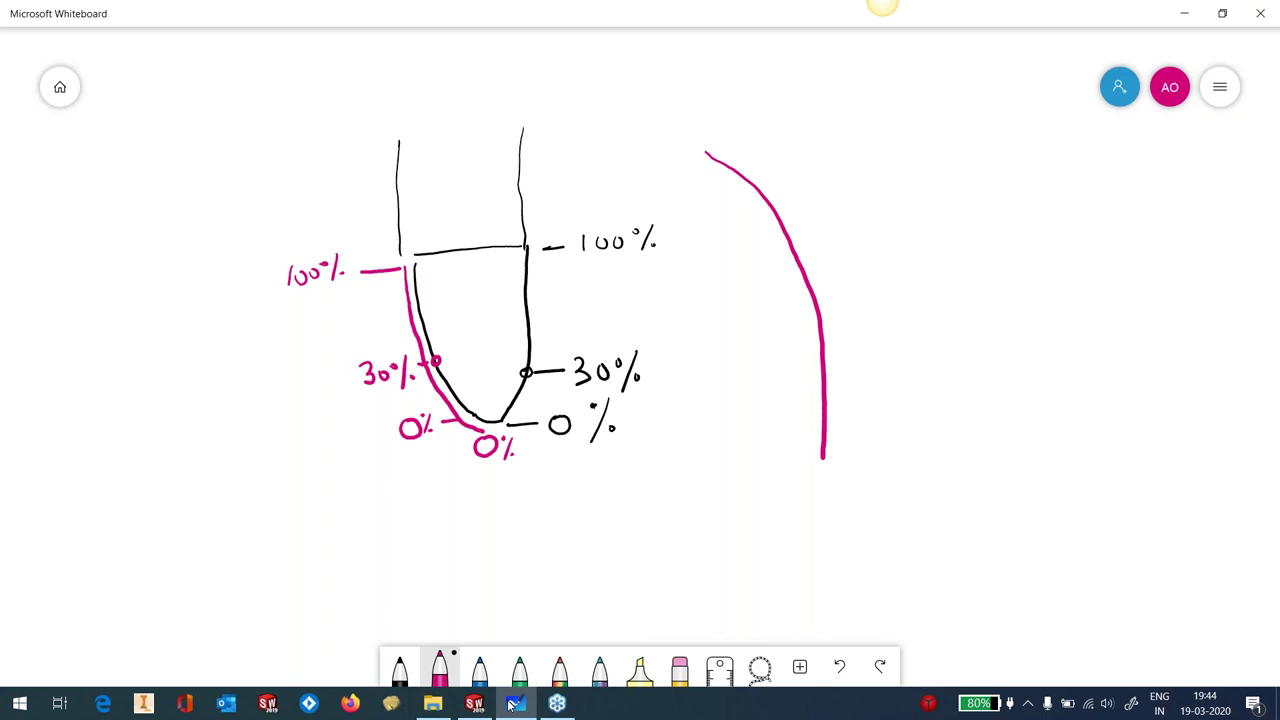
Hook the right curve's bottom and add 80% and 10% marks on the pink profile
mouse_move(841, 353)
mouse_down()
mouse_move(825, 438)
mouse_move(844, 459)
mouse_move(895, 385)
mouse_up()
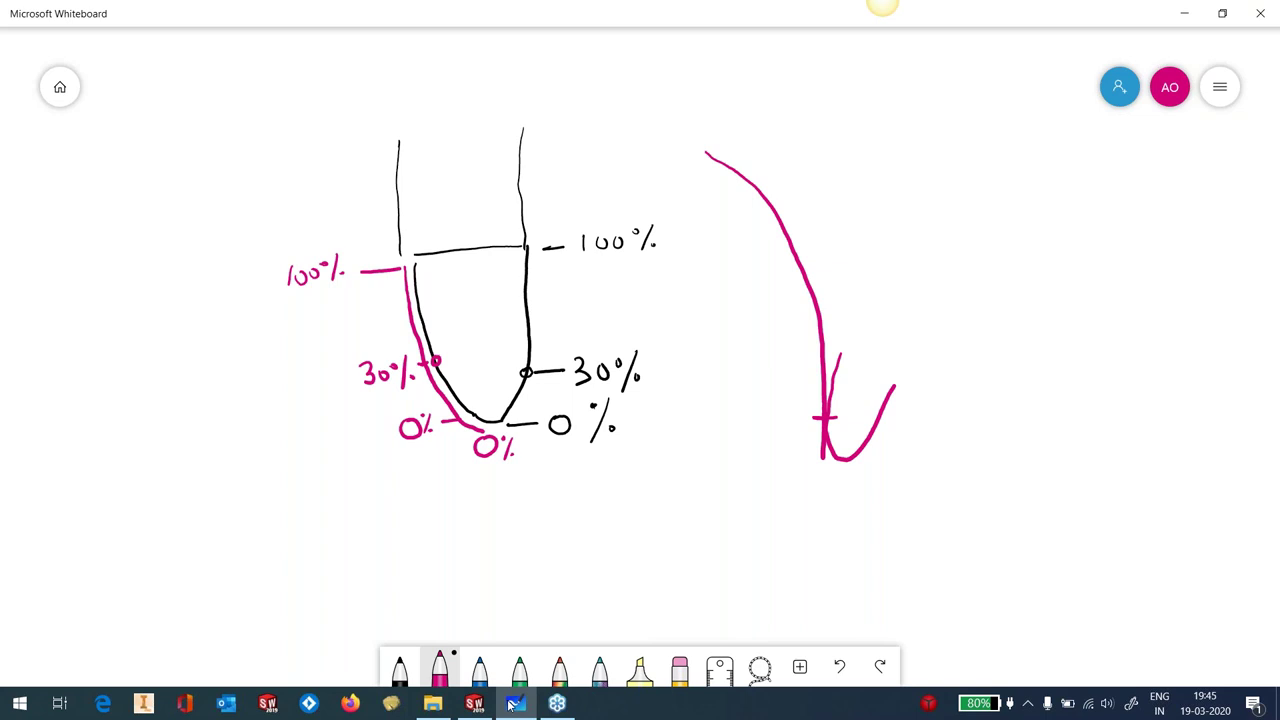
drag(397, 286, 434, 284)
mouse_move(350, 290)
mouse_down()
mouse_move(352, 312)
mouse_move(379, 304)
mouse_up()
drag(392, 412, 444, 399)
mouse_move(351, 415)
mouse_down()
mouse_move(350, 428)
mouse_move(381, 414)
mouse_move(379, 433)
mouse_up()
drag(384, 427, 386, 433)
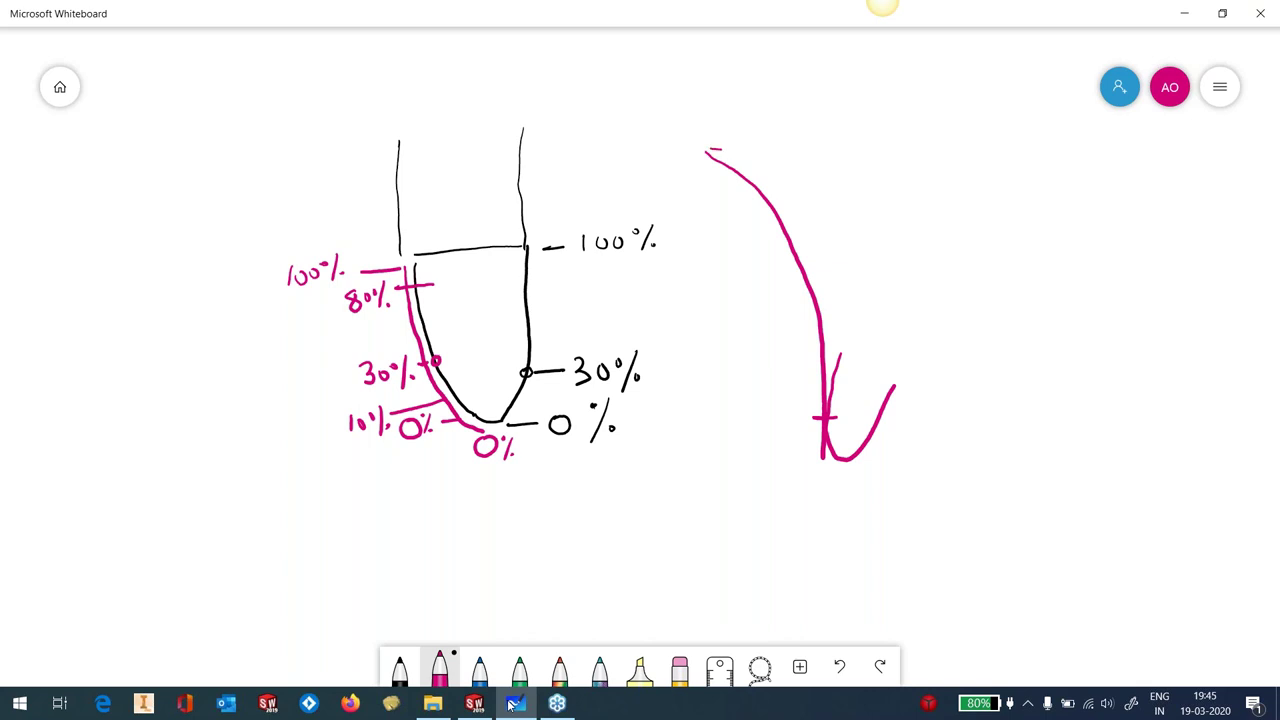
Sketch the tilted tool, circle and join the 80% and 10% points, then select line parameter 60
mouse_move(684, 122)
mouse_down()
mouse_move(705, 152)
mouse_move(757, 172)
mouse_move(722, 96)
mouse_move(680, 118)
mouse_up()
mouse_move(868, 362)
mouse_down()
mouse_move(825, 454)
mouse_move(867, 460)
mouse_move(920, 397)
mouse_up()
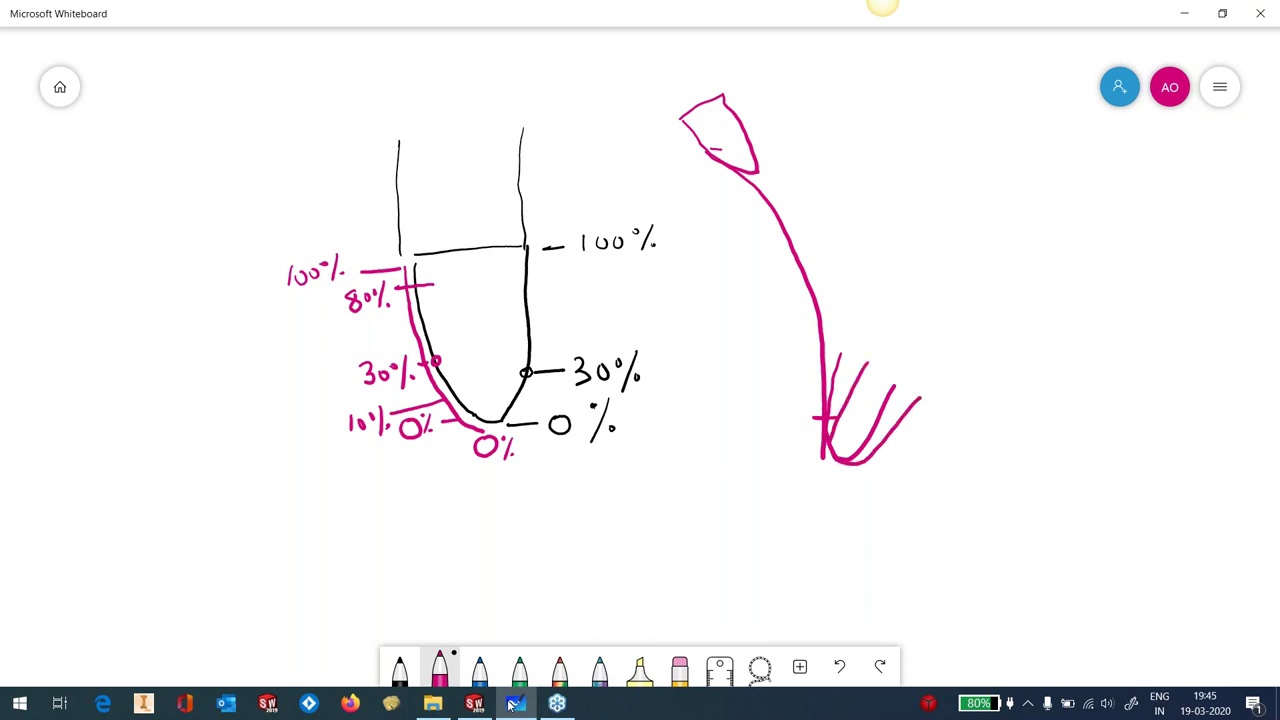
drag(422, 286, 414, 290)
drag(460, 394, 452, 400)
mouse_move(426, 270)
mouse_down()
mouse_move(446, 340)
mouse_move(478, 382)
mouse_up()
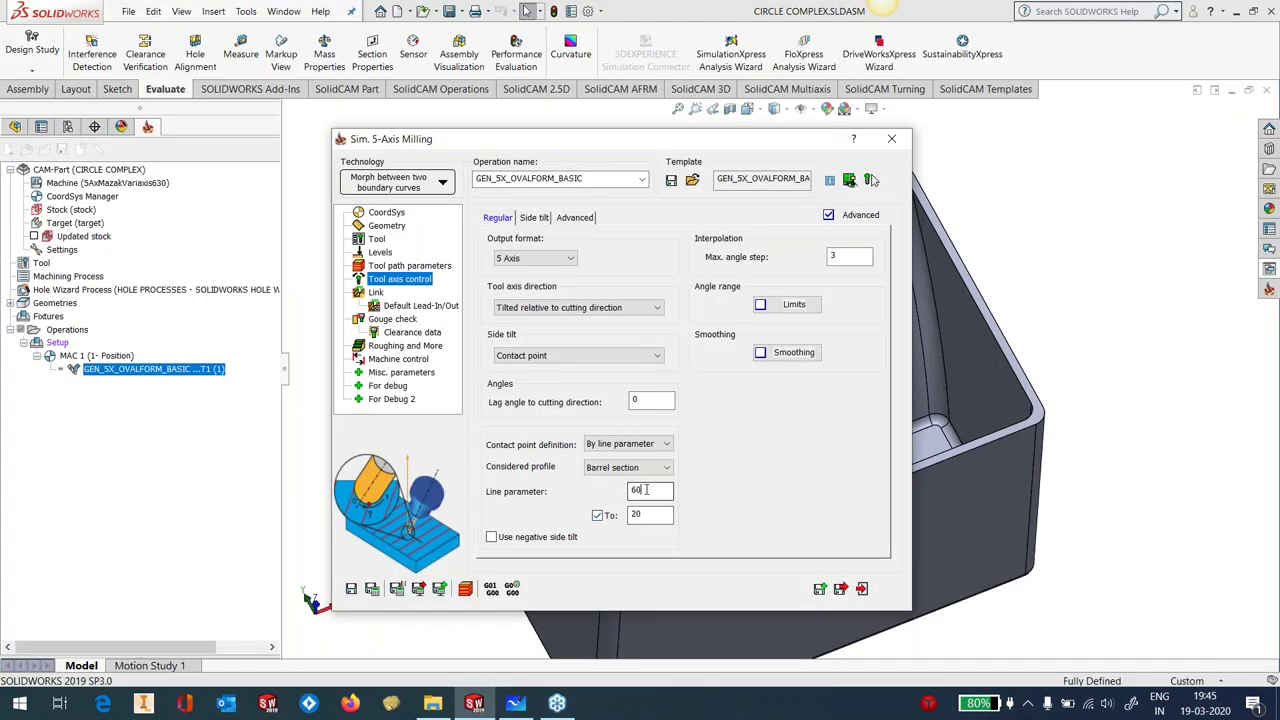
double_click(630, 489)
Select the To value 20, then move the milling dialog left and roll it up
double_click(632, 514)
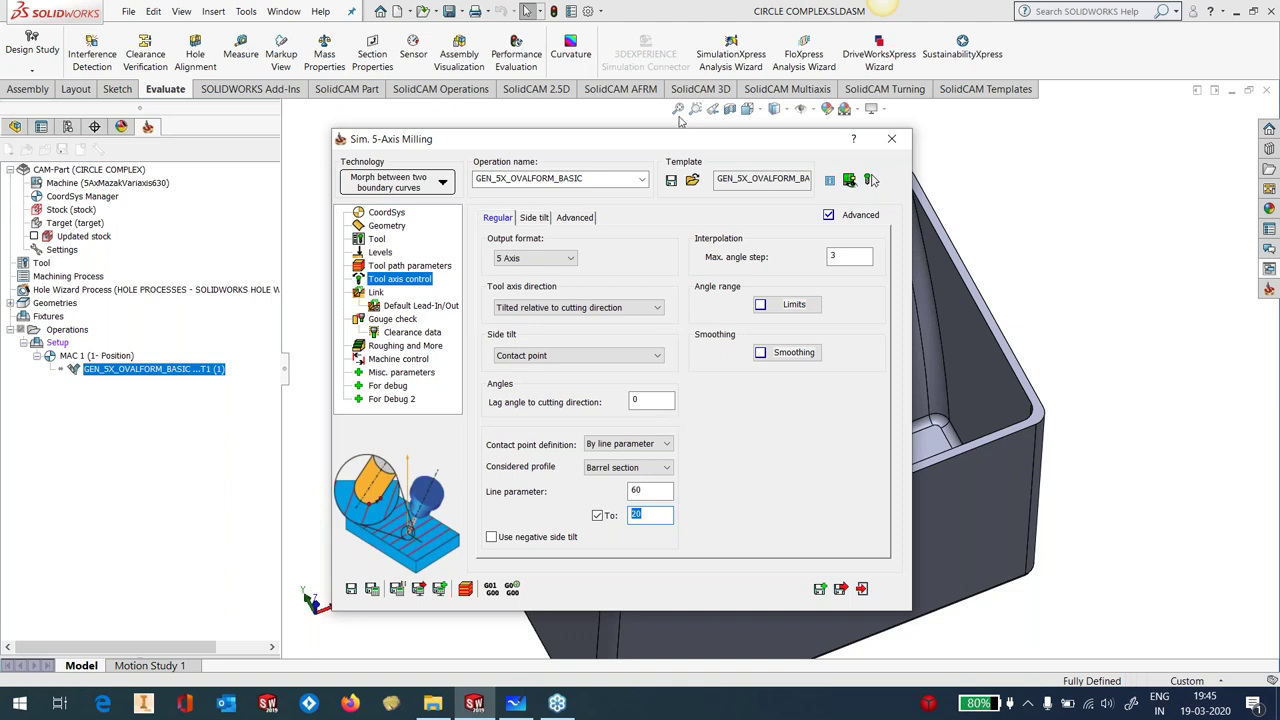
drag(656, 145, 470, 156)
middle_drag(809, 418, 800, 390)
scroll(735, 452, down, 4)
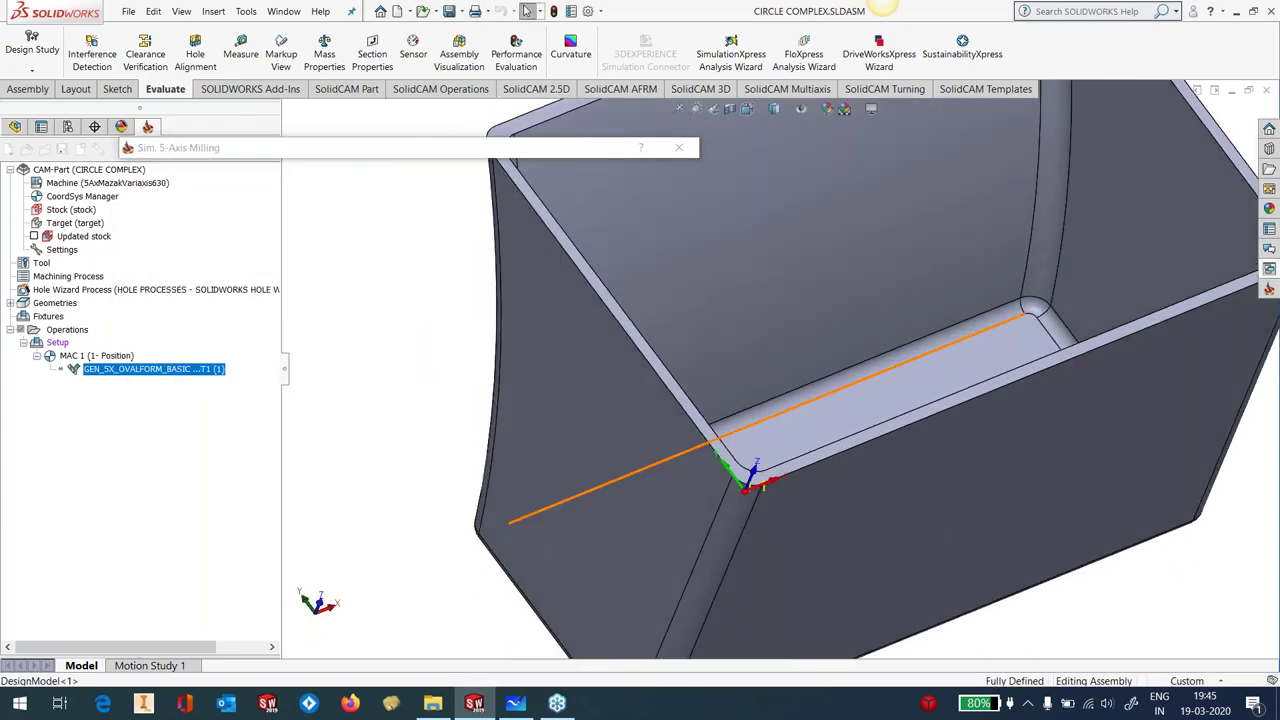
Pick the strip face along the pocket's inner edge, view it Normal To, and re-expand the dialog
click(752, 455)
key(ctrl+8)
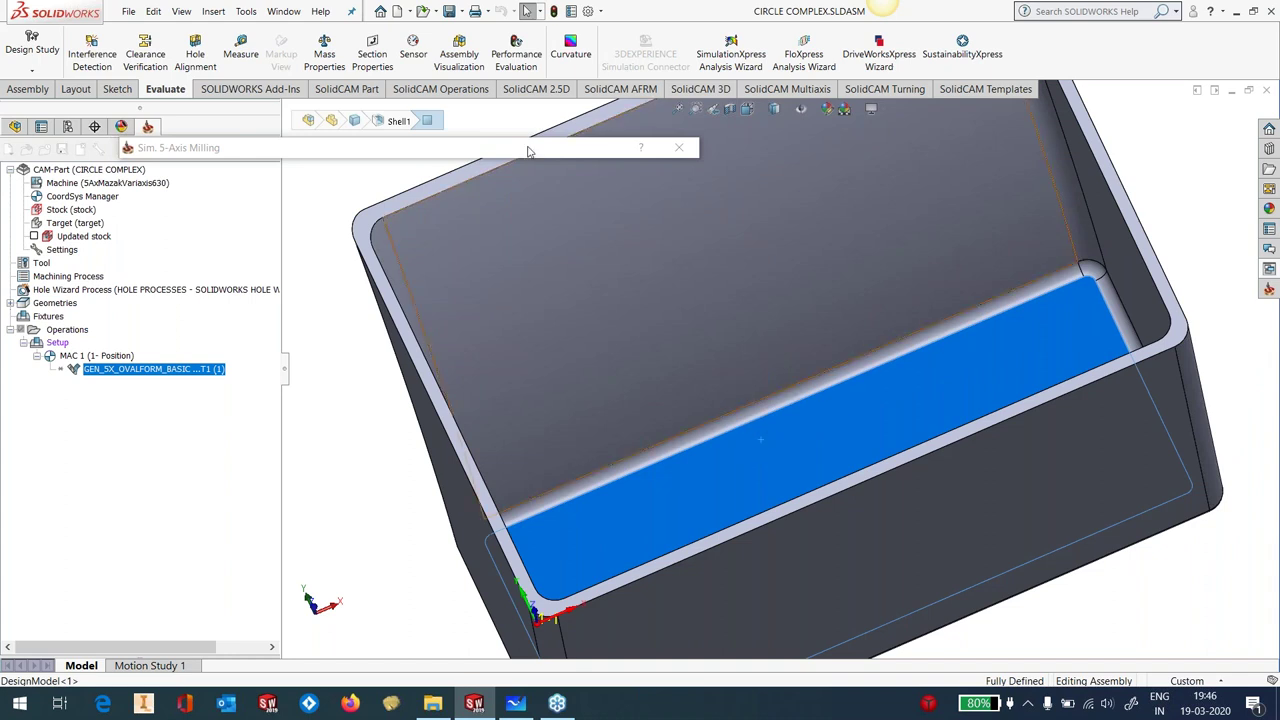
double_click(417, 527)
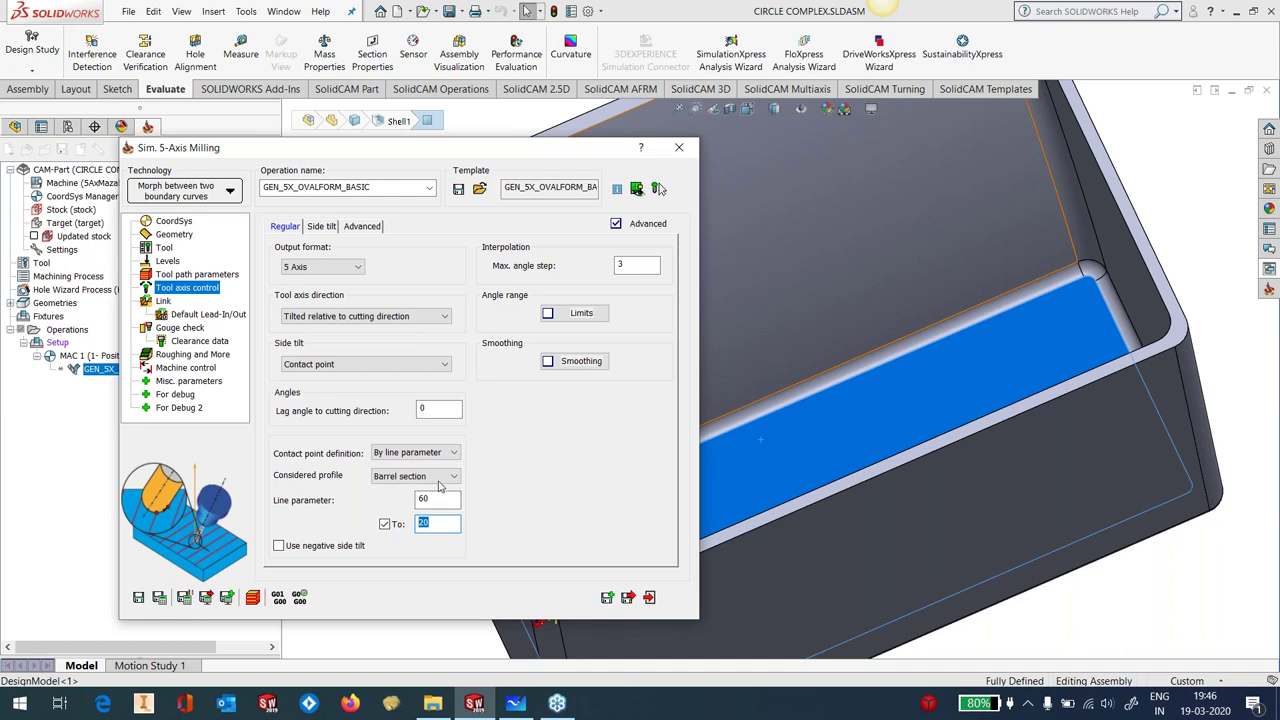
Review the line parameter fields and Side tilt tab, then go to the Gouge check page
key(shift+Tab)
key(Tab)
click(320, 227)
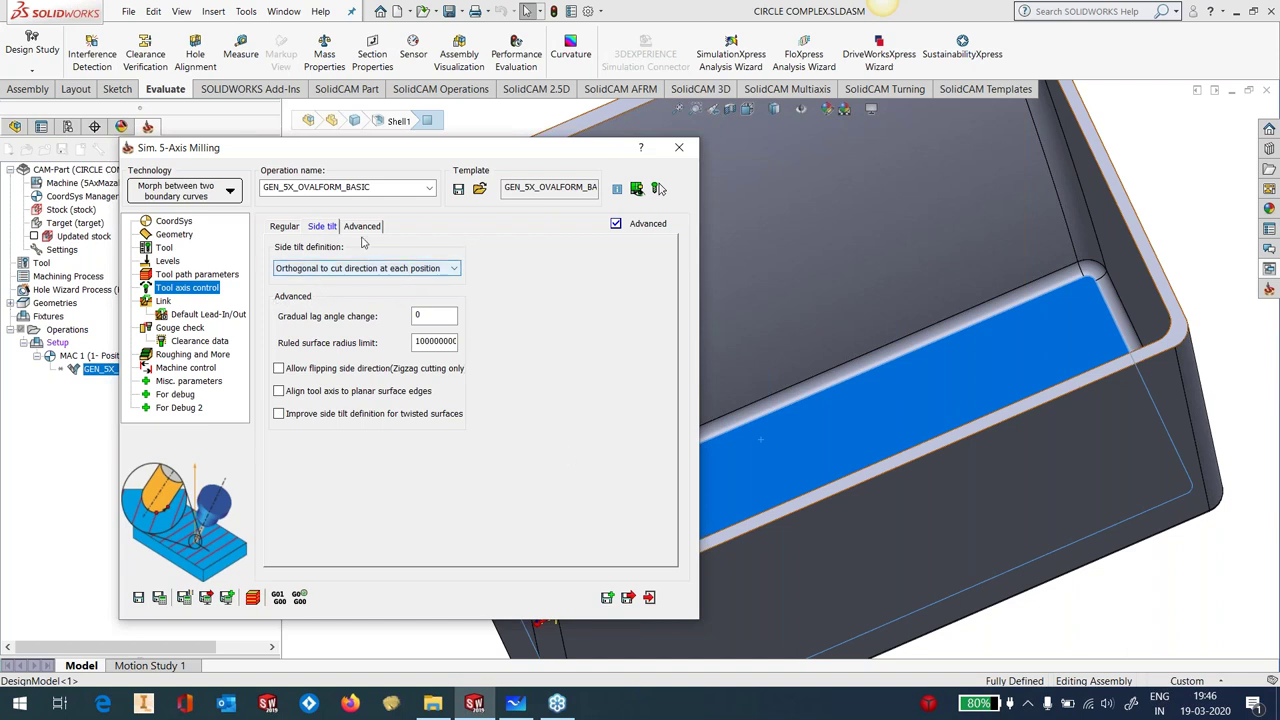
click(284, 226)
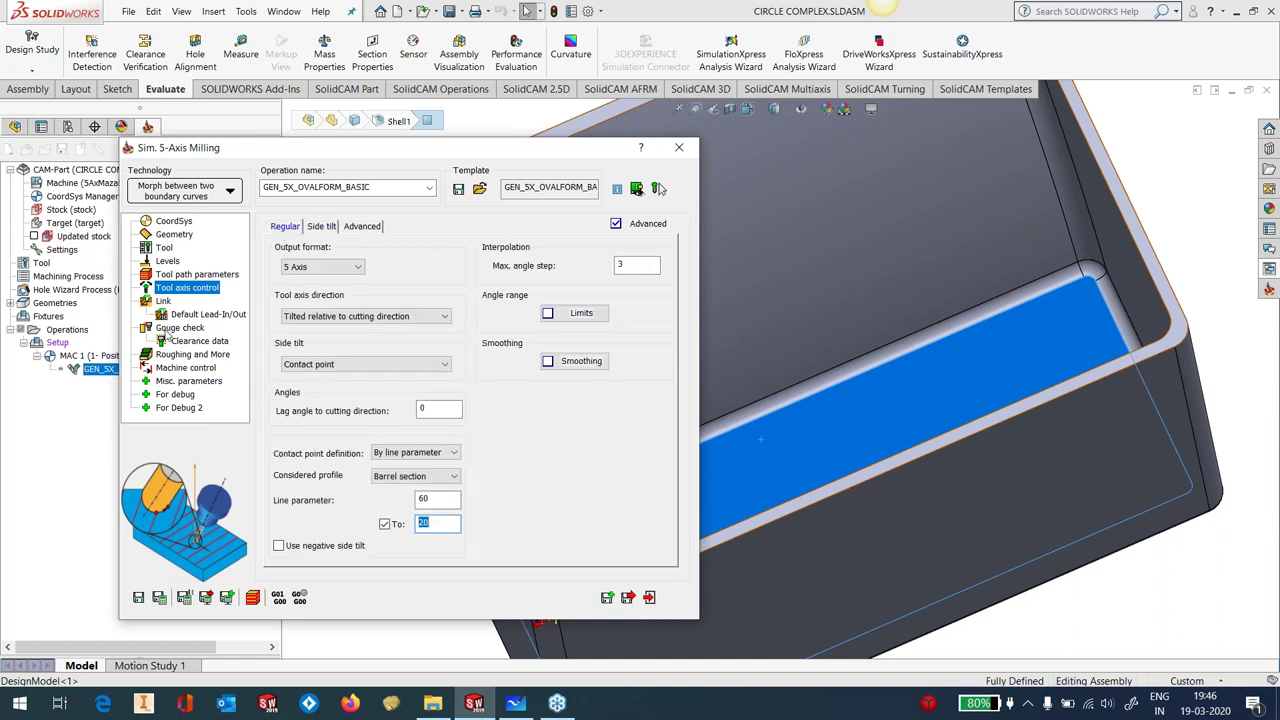
click(166, 329)
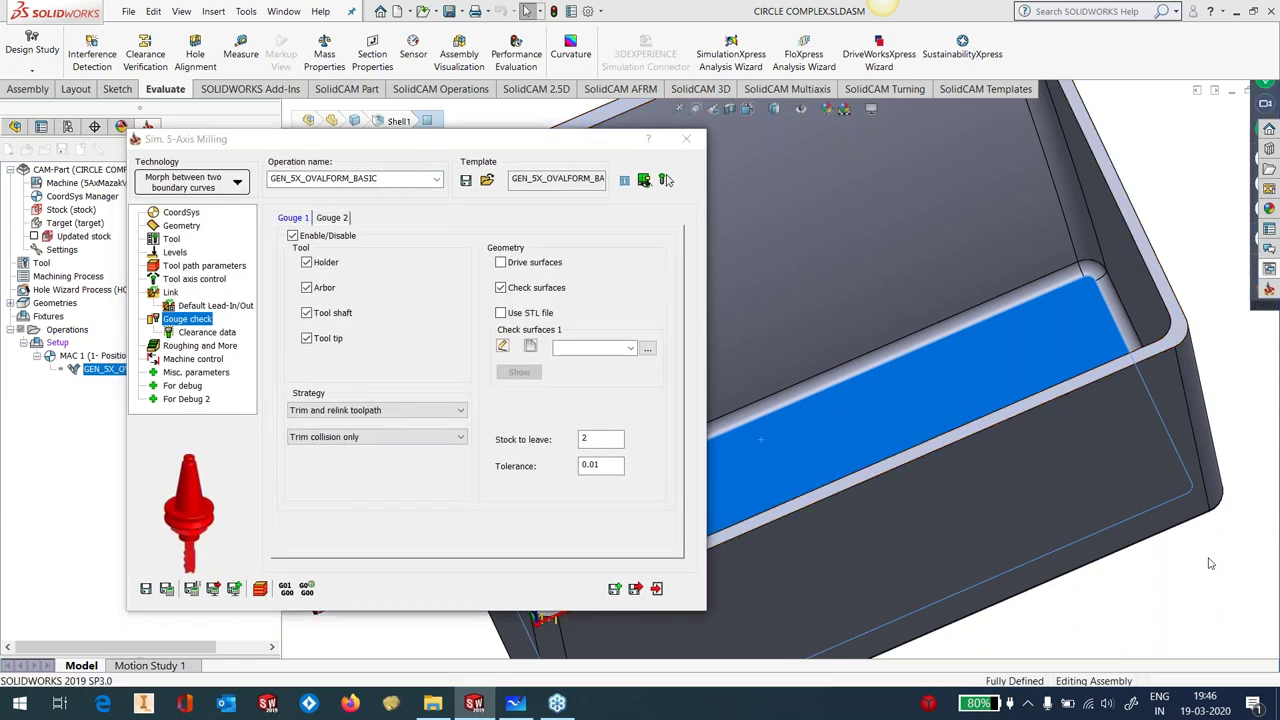
Choose faces1 in Browse Geometries as the gouge check surfaces and confirm it
scroll(1100, 450, up, 5)
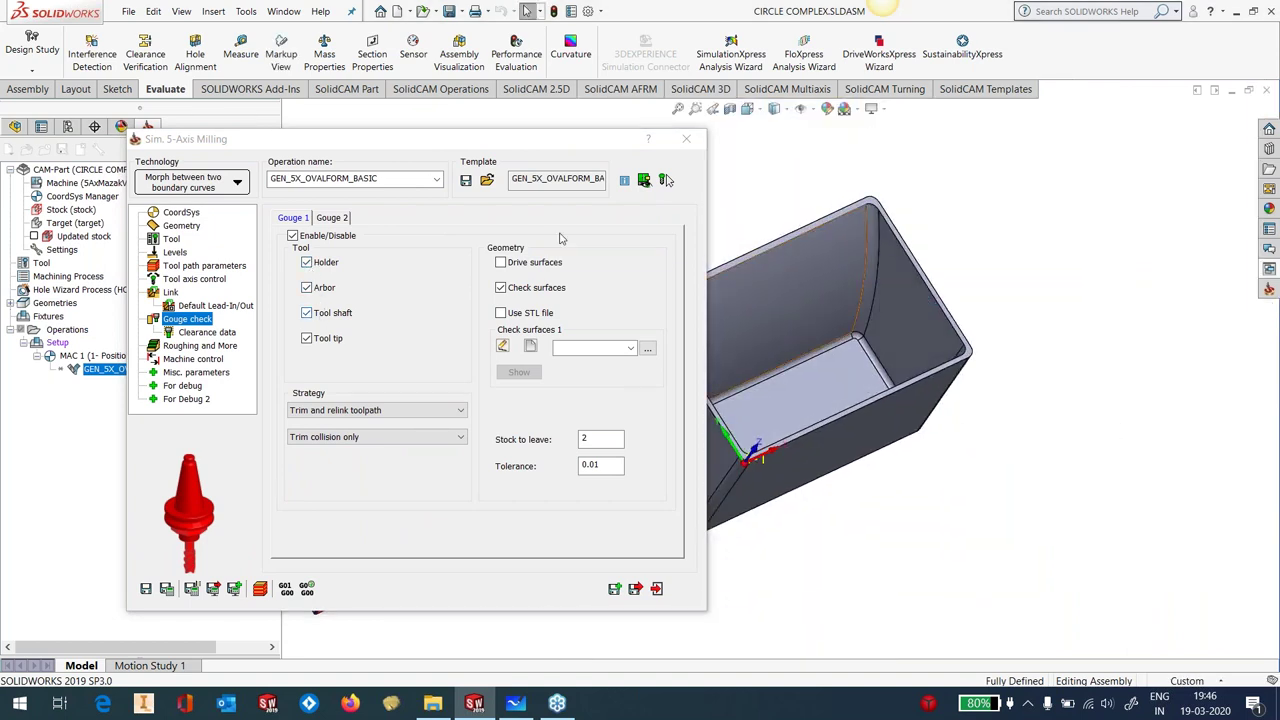
click(647, 349)
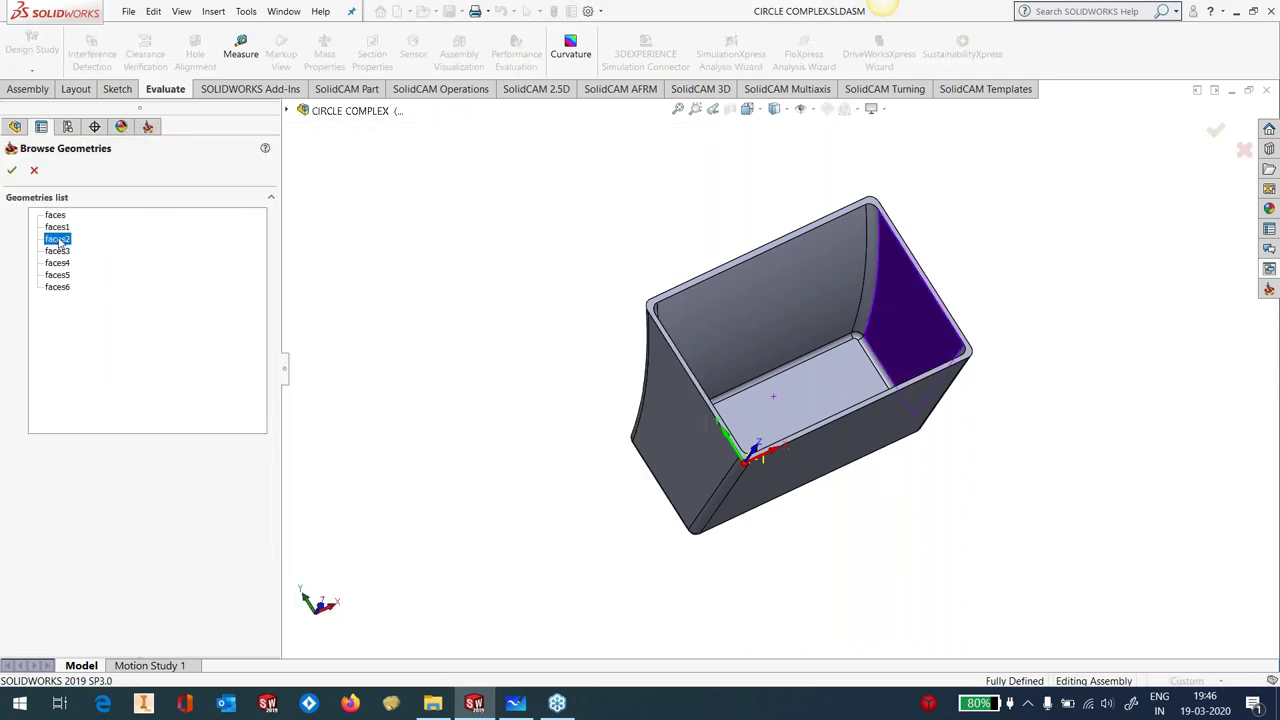
click(57, 227)
middle_drag(814, 264, 670, 400)
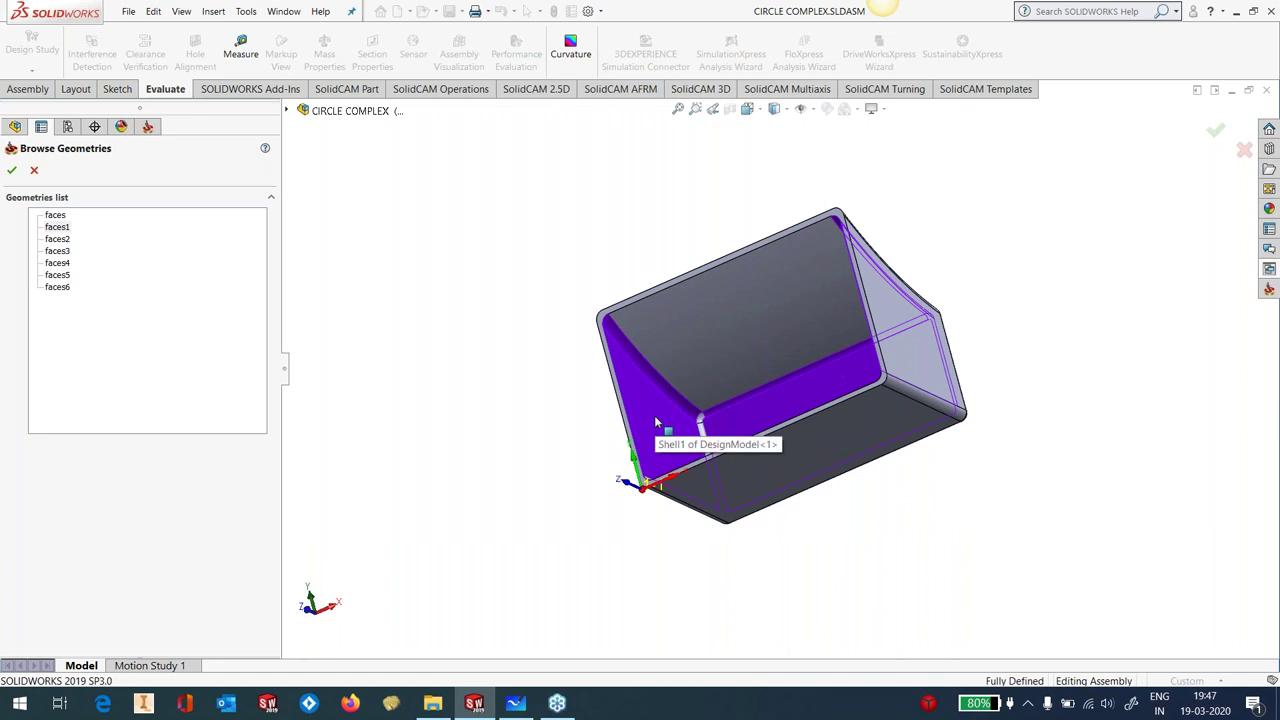
middle_drag(814, 390, 871, 360)
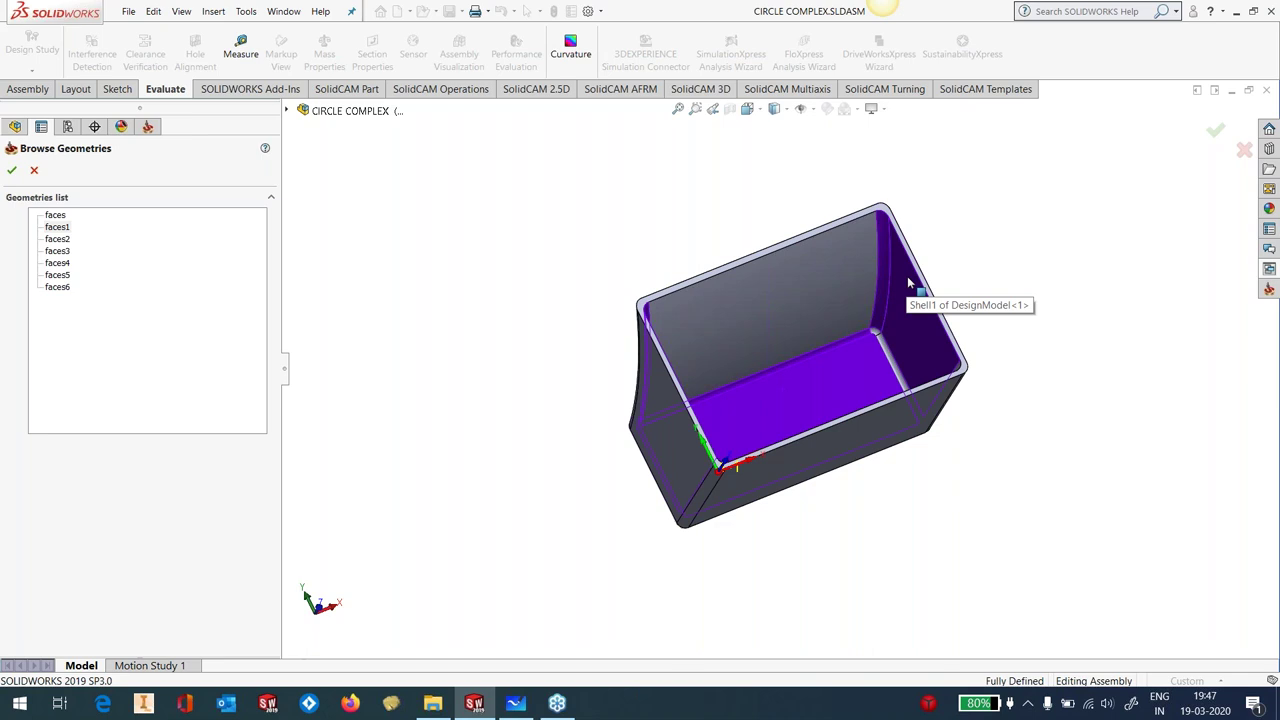
click(11, 172)
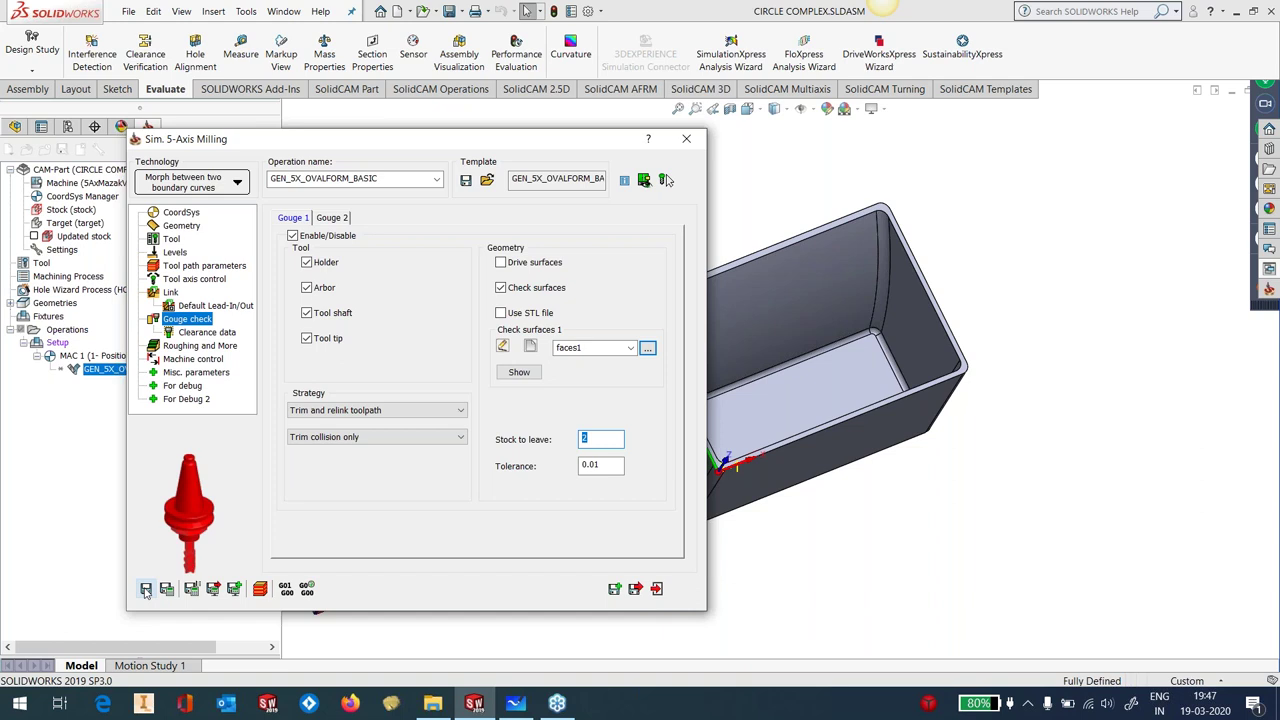
Save & Exit the oval-form operation, then Calculate it and zoom to inspect the toolpath
click(145, 590)
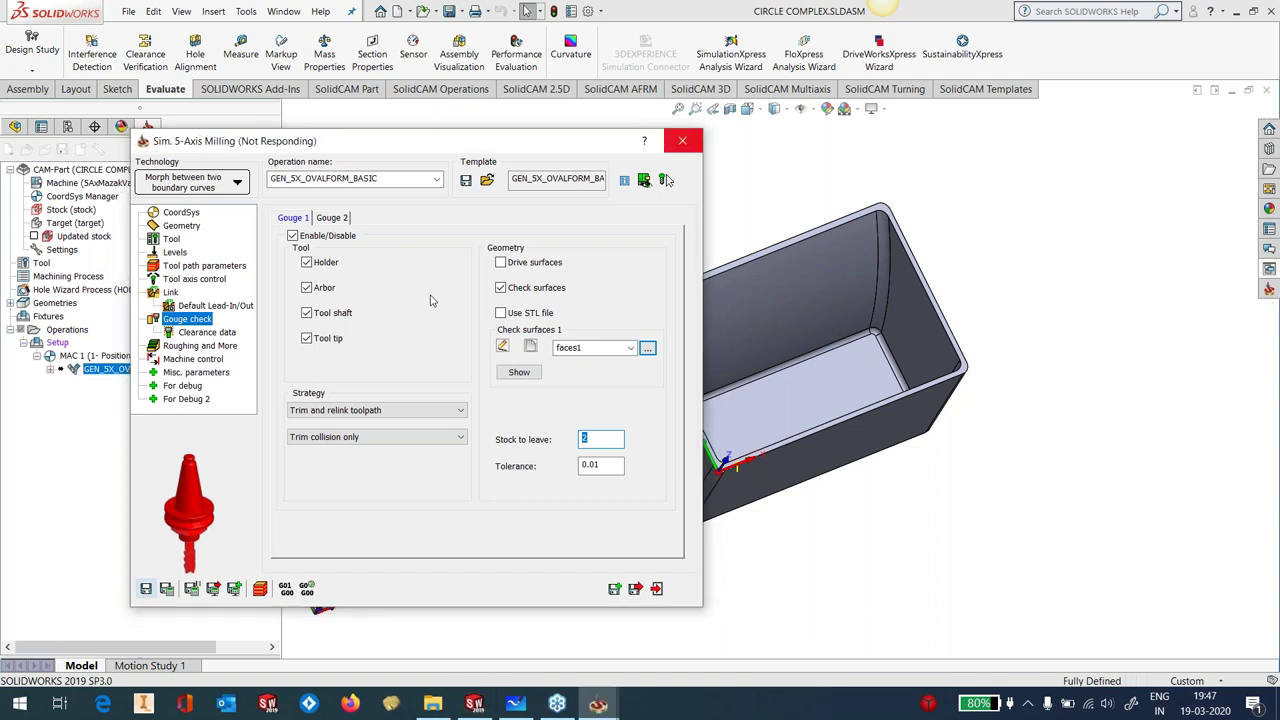
click(657, 589)
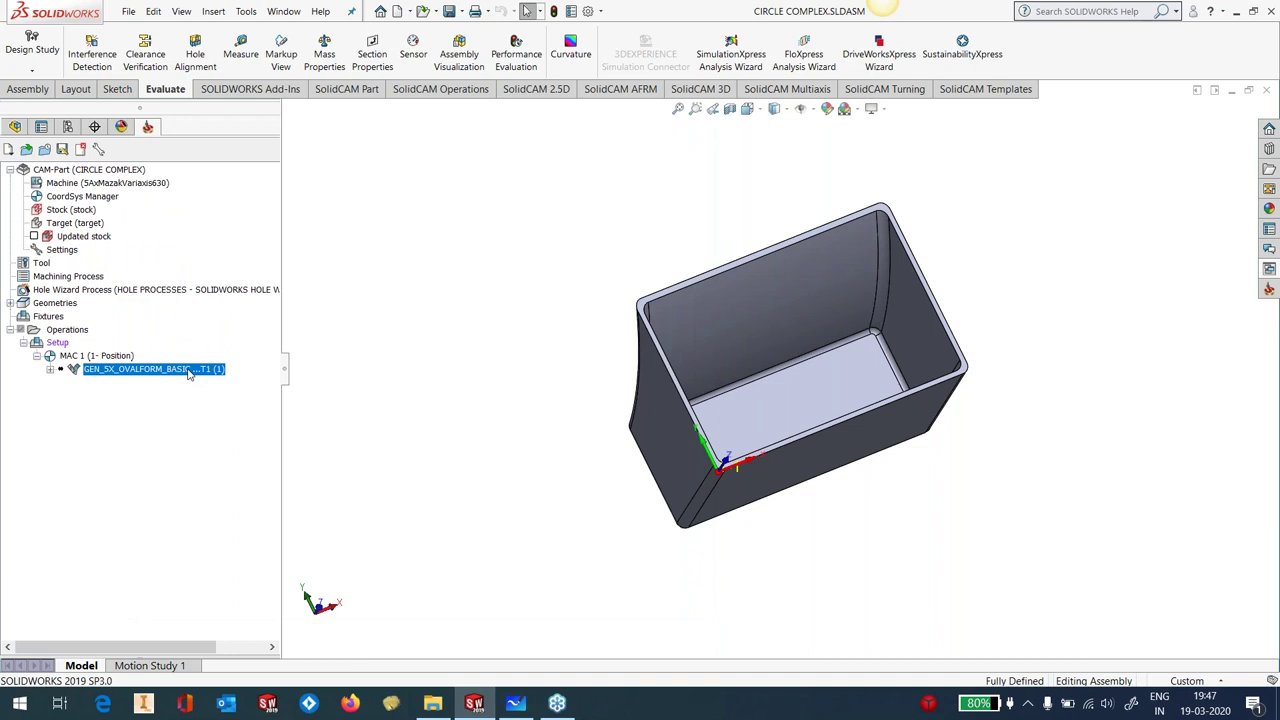
right_click(189, 368)
click(300, 215)
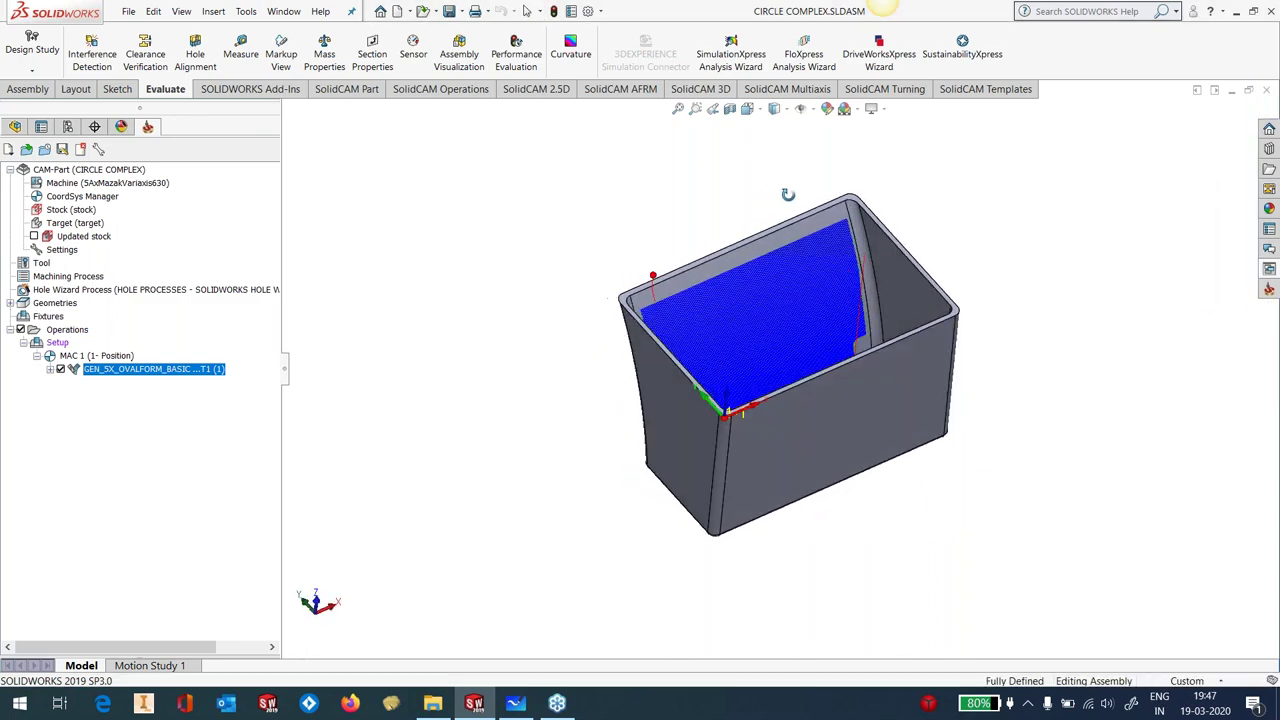
scroll(829, 357, down, 10)
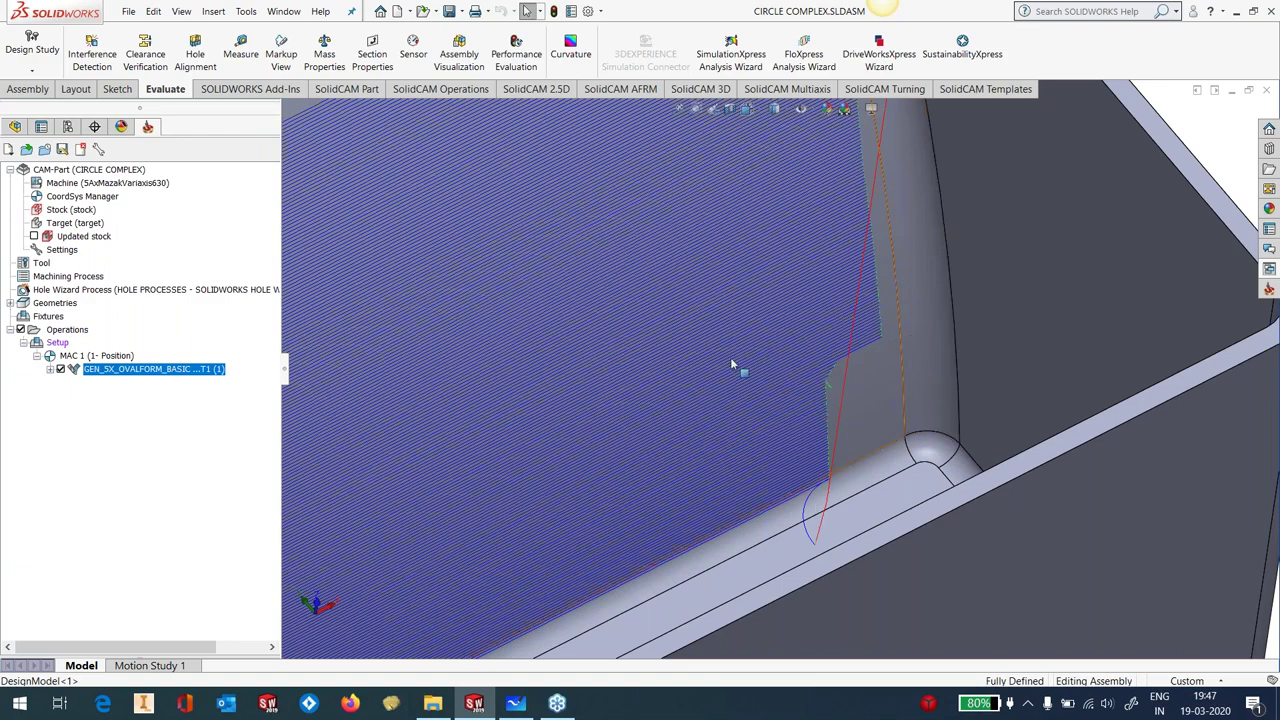
scroll(777, 378, up, 10)
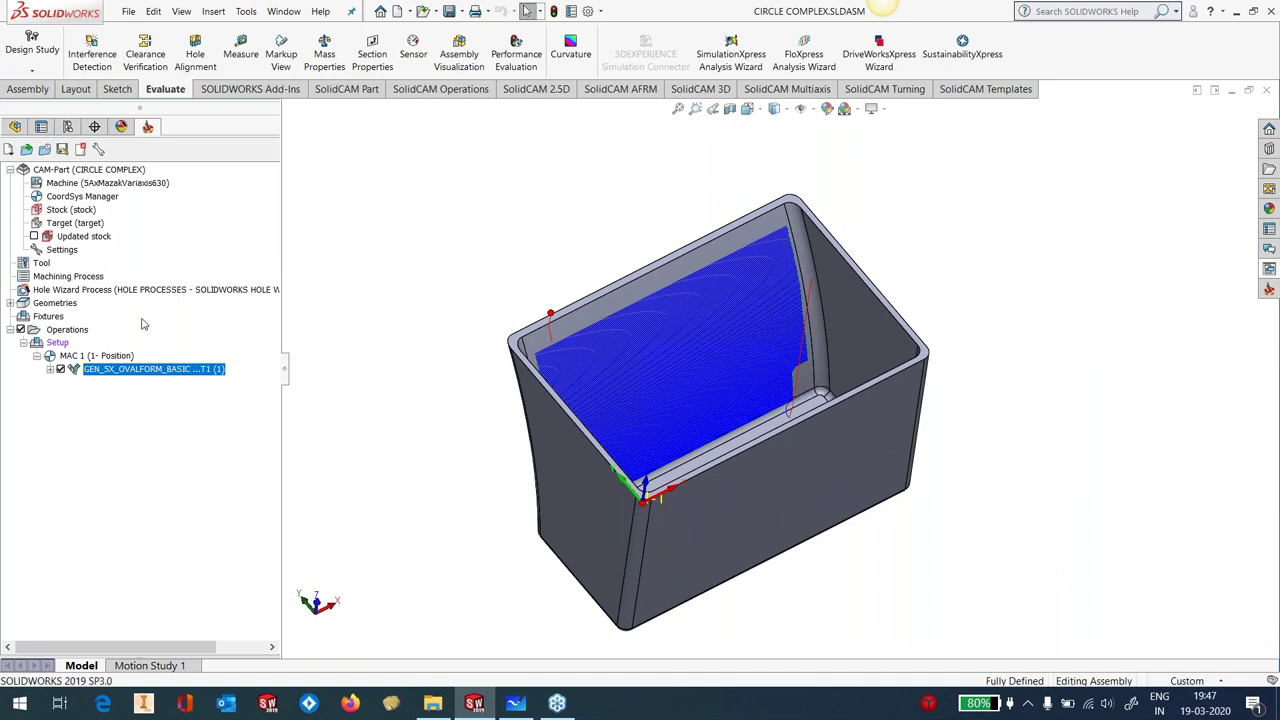
Cut the part with a Right Plane section offset to -62 mm, then hide the operation's toolpath
click(730, 110)
click(60, 456)
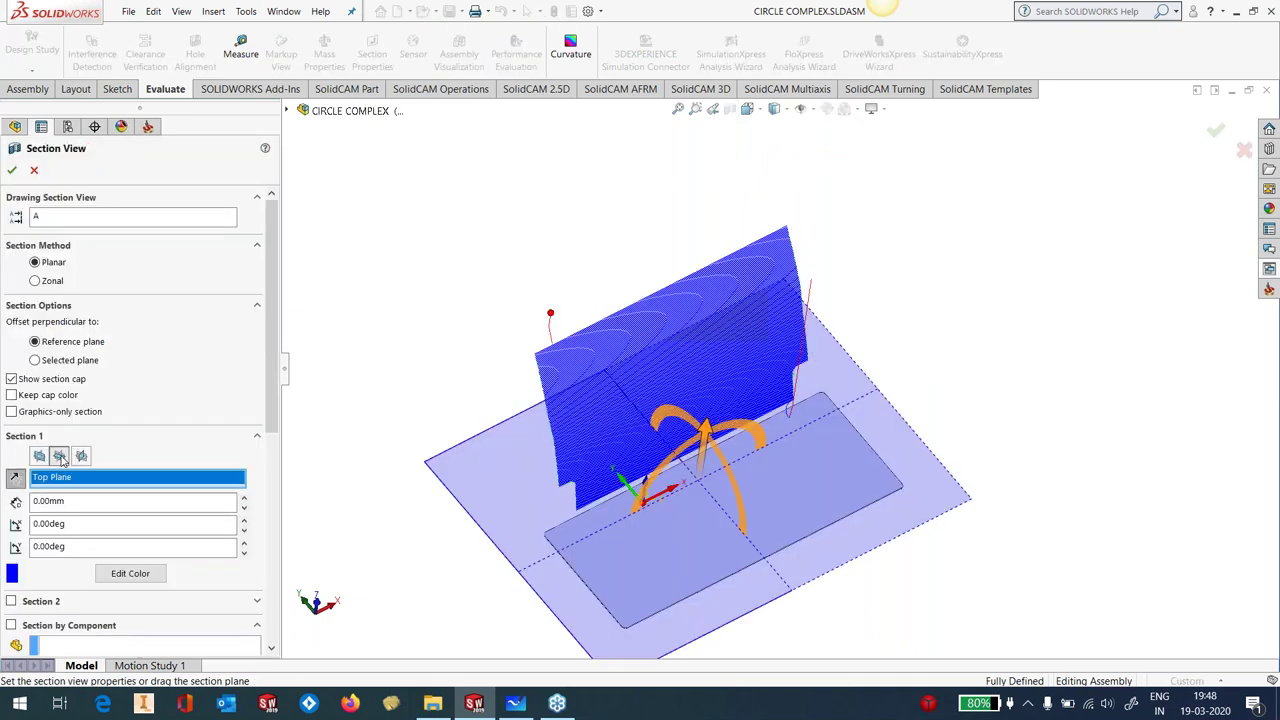
click(81, 456)
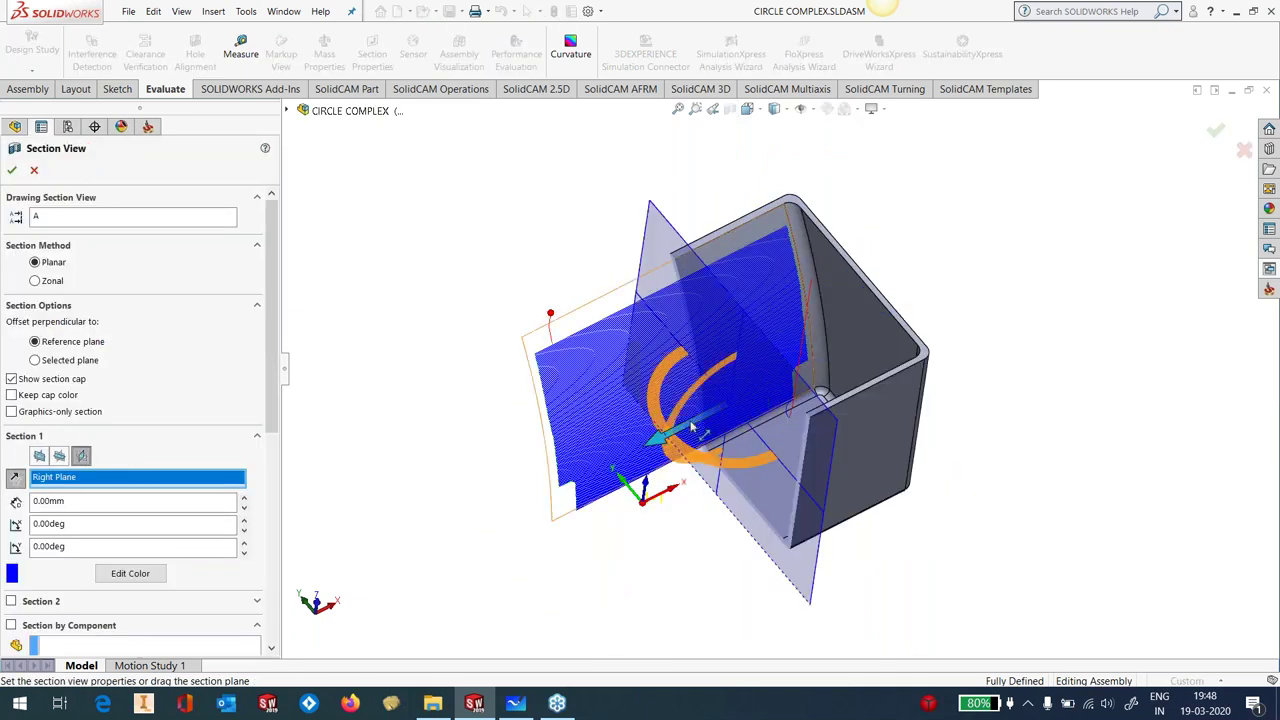
drag(690, 427, 548, 490)
click(12, 170)
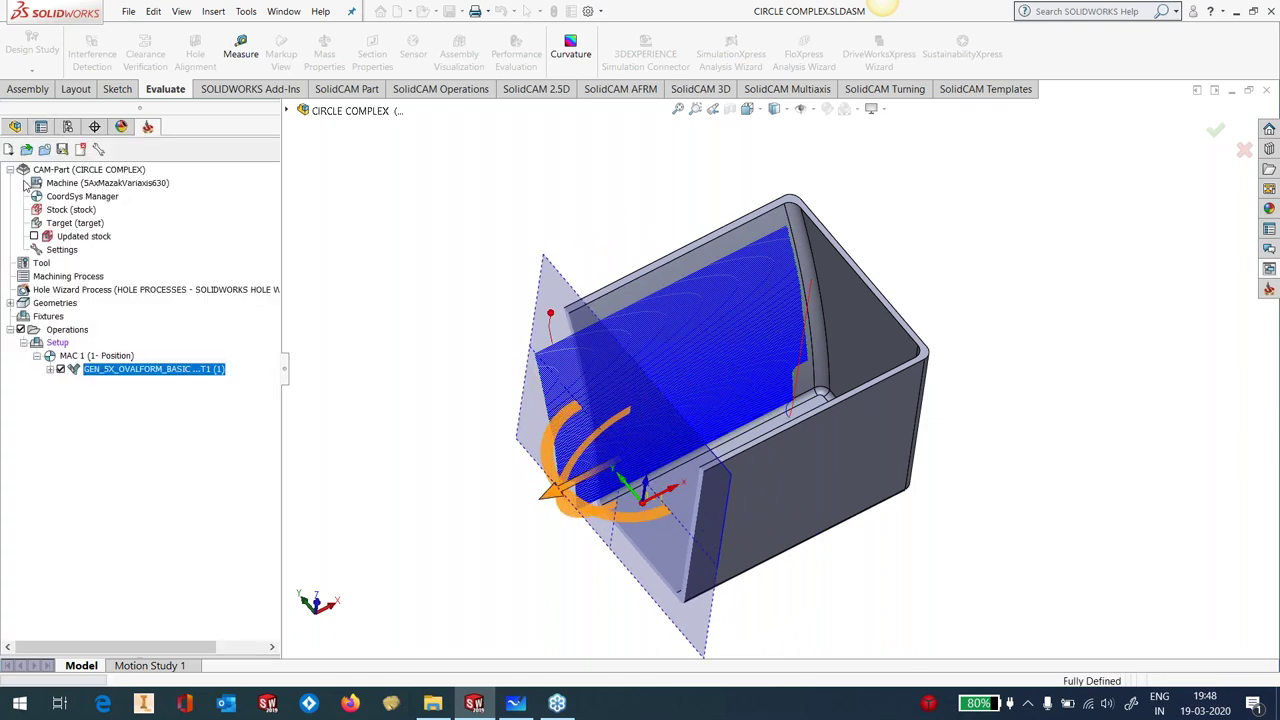
click(60, 369)
Start the operation's Host CAD simulation and step the tool into the box's inner corner
right_click(110, 369)
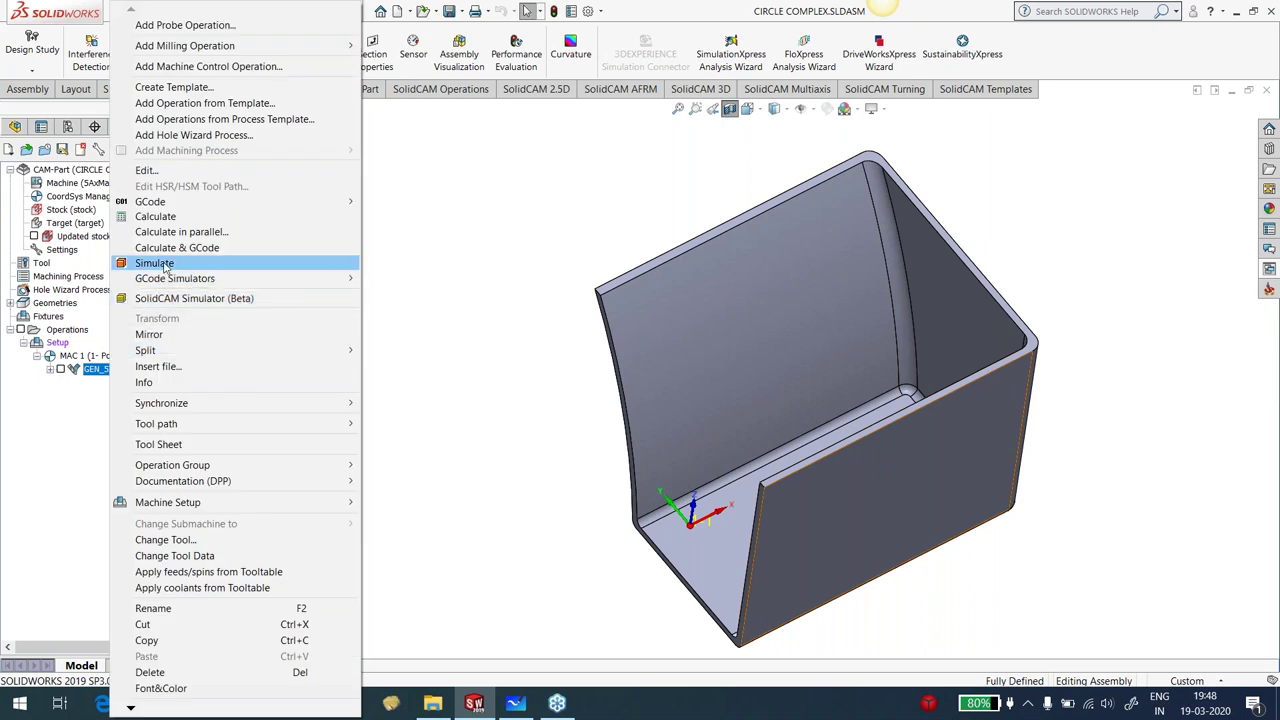
click(155, 263)
click(185, 386)
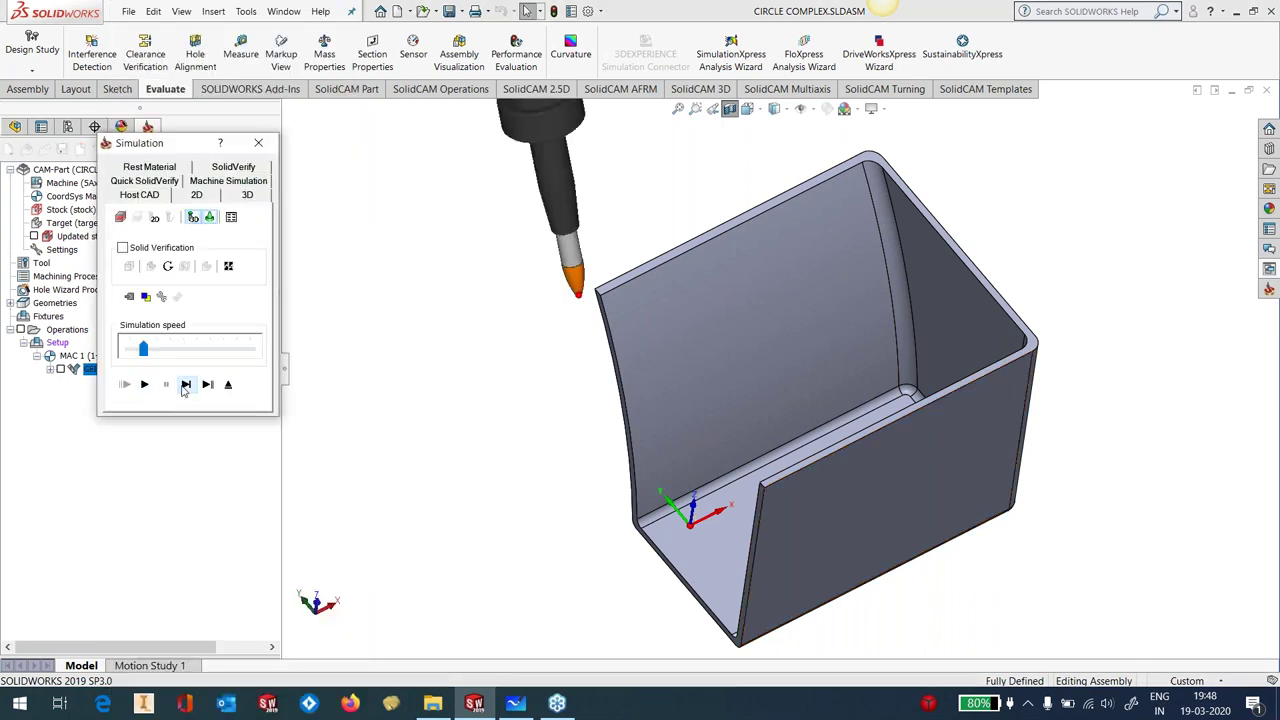
click(185, 386)
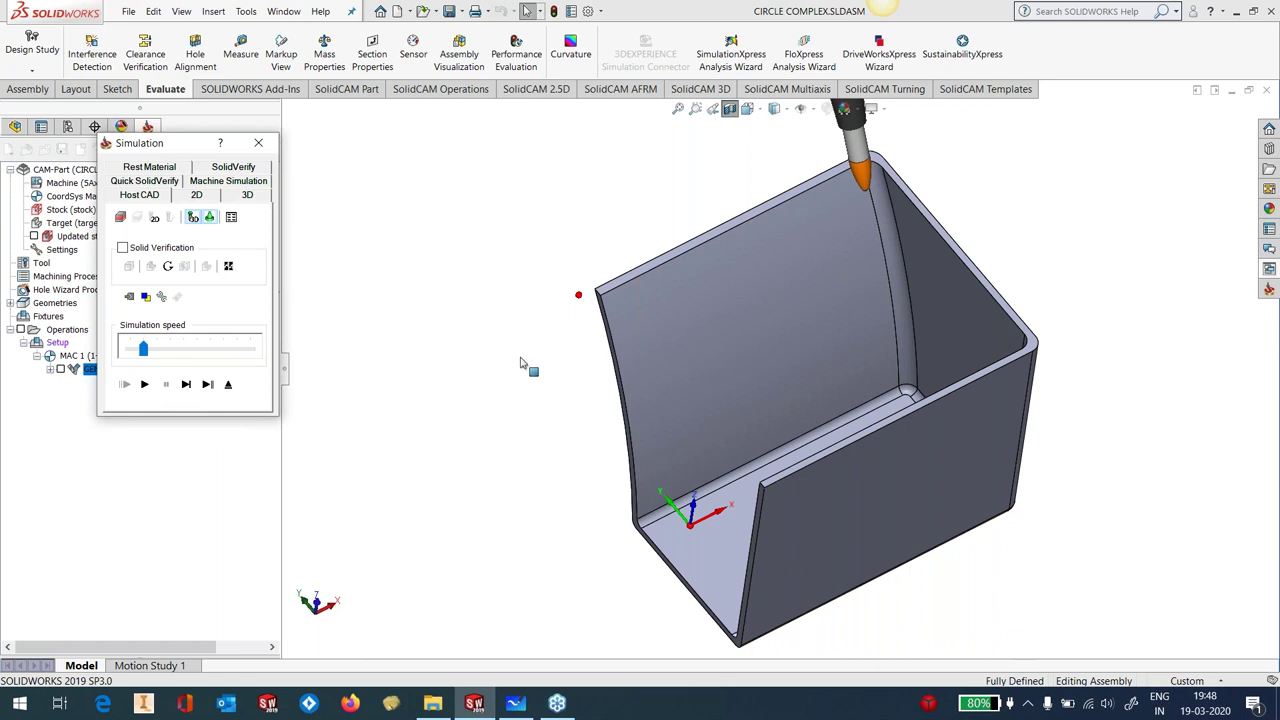
Turn to a straight side view of the curved wall and raise the simulation speed
key(space)
click(676, 315)
scroll(676, 315, down, 5)
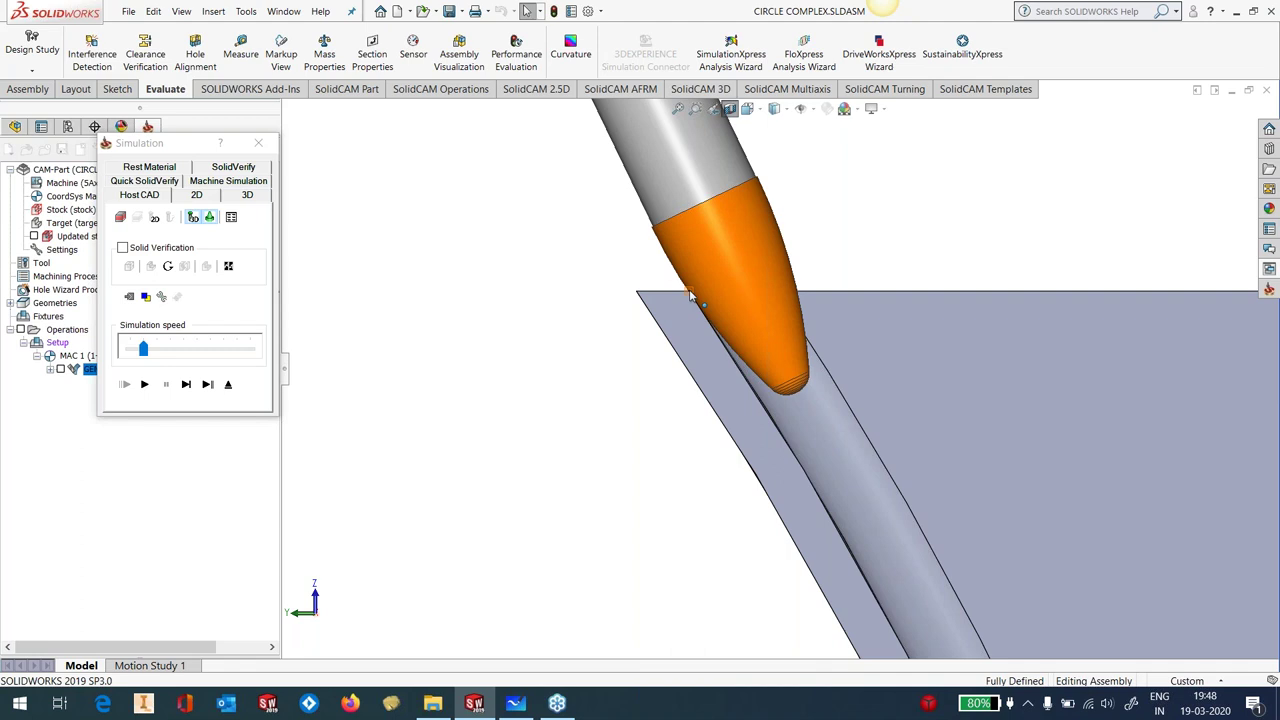
scroll(690, 295, up, 6)
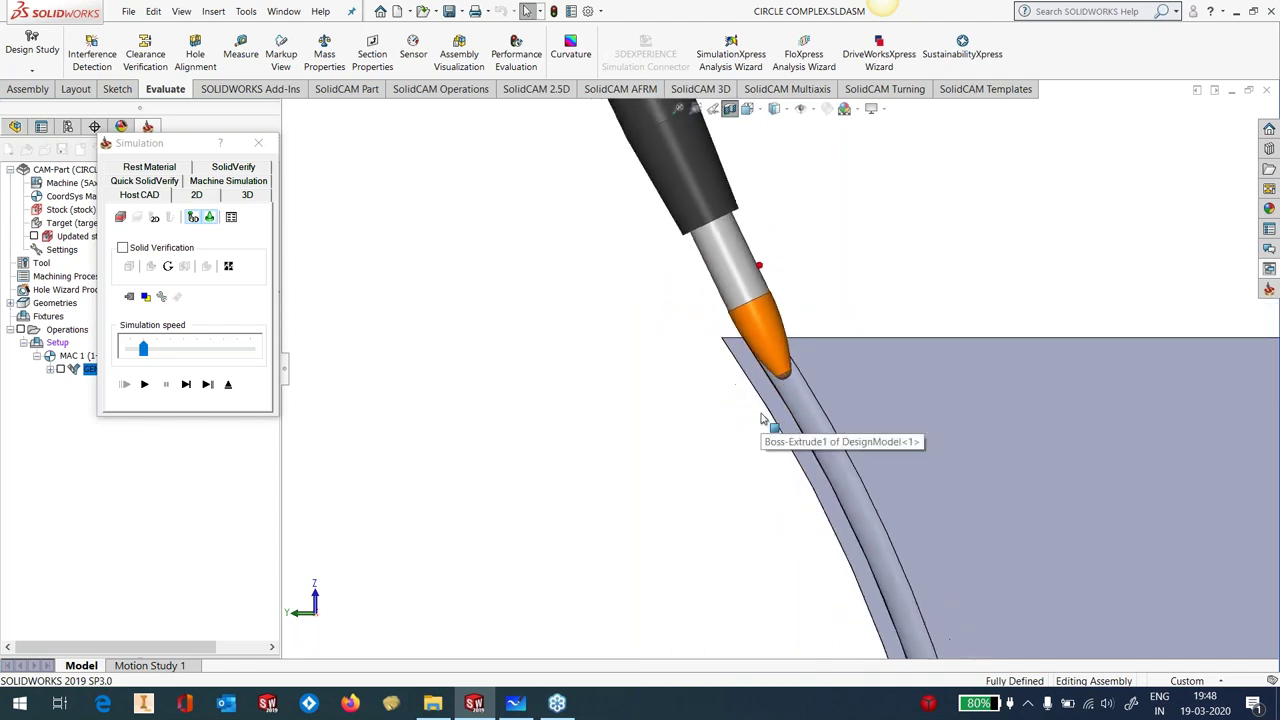
scroll(940, 435, down, 3)
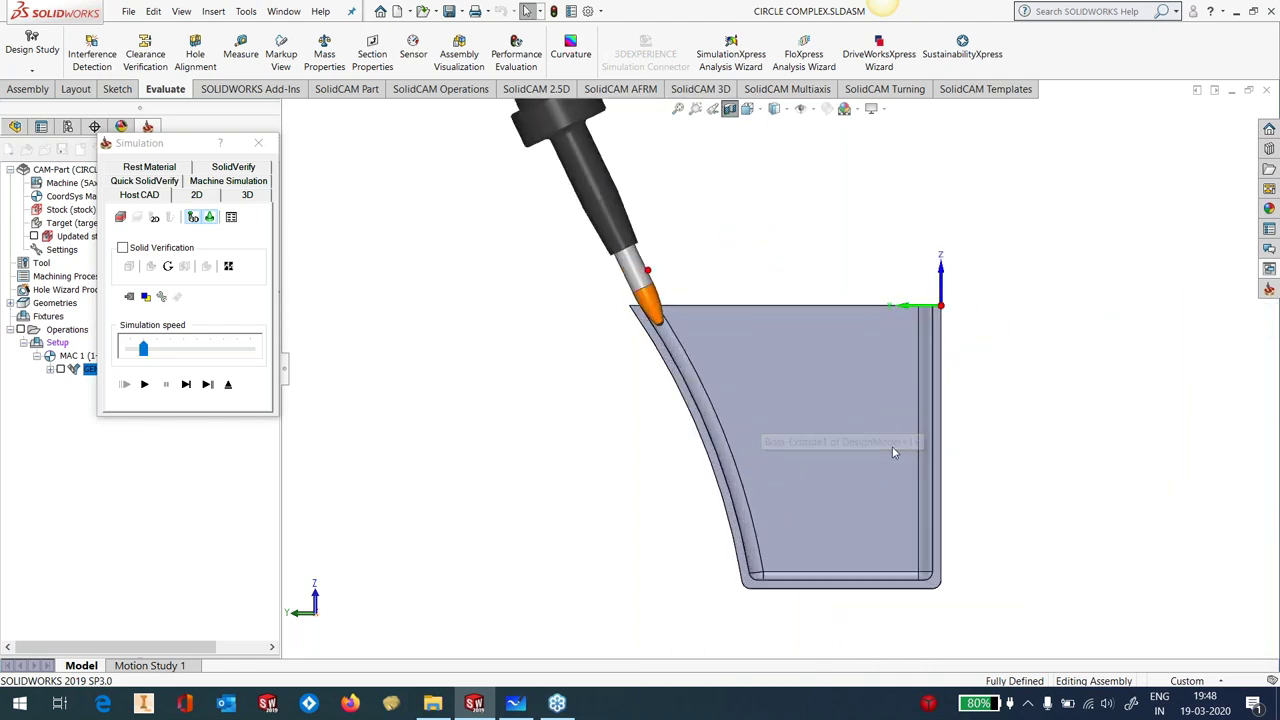
scroll(908, 457, down, 1)
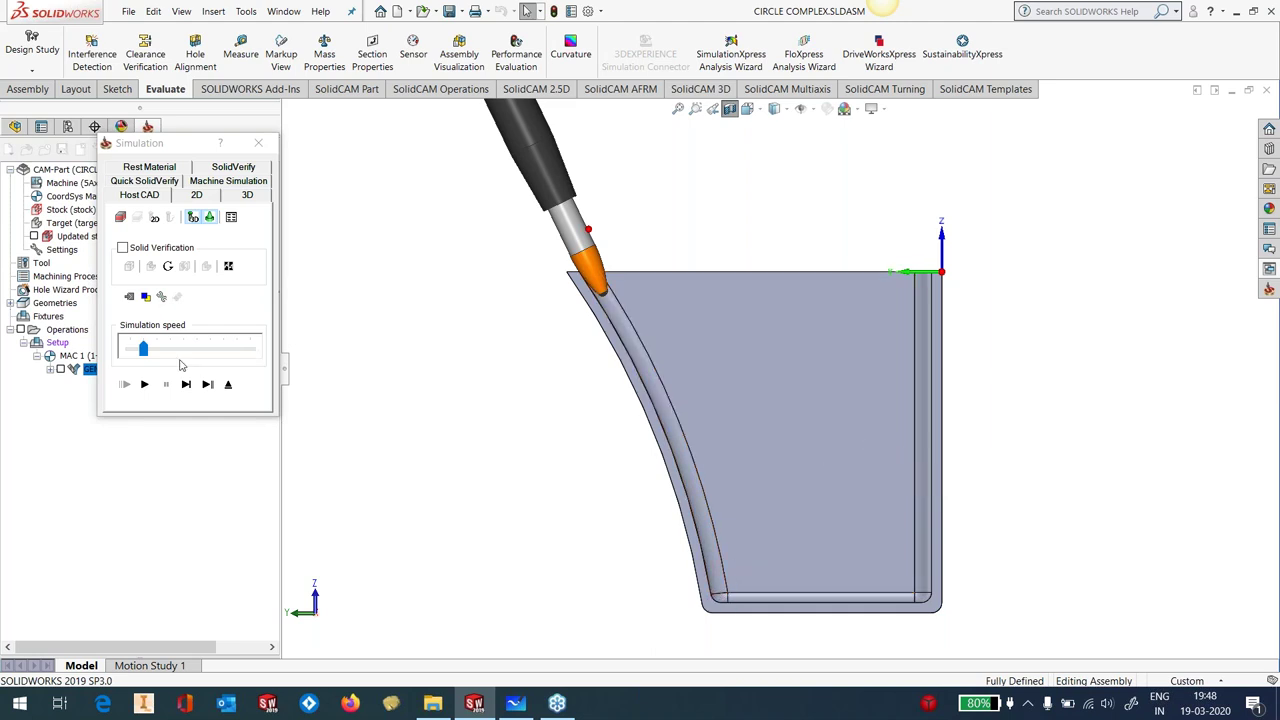
drag(144, 349, 157, 349)
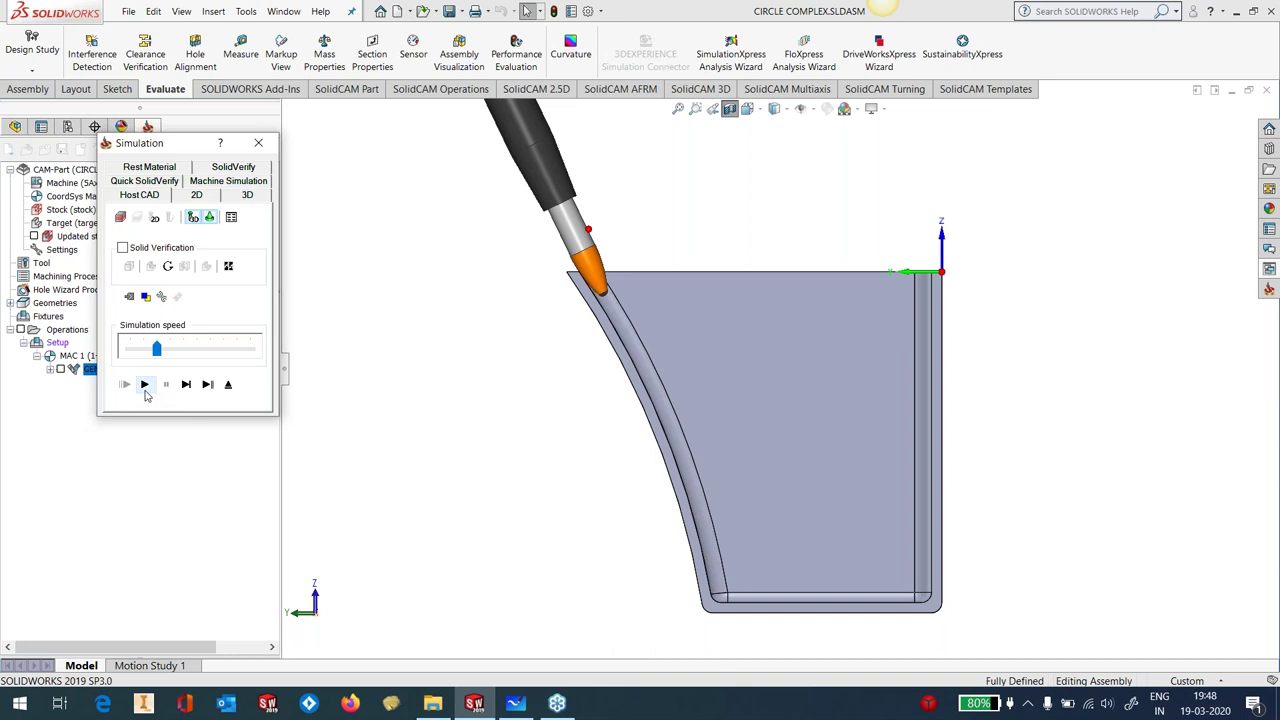
Run the simulation until the tool reaches the wall's inner bottom corner, then stop it
click(144, 385)
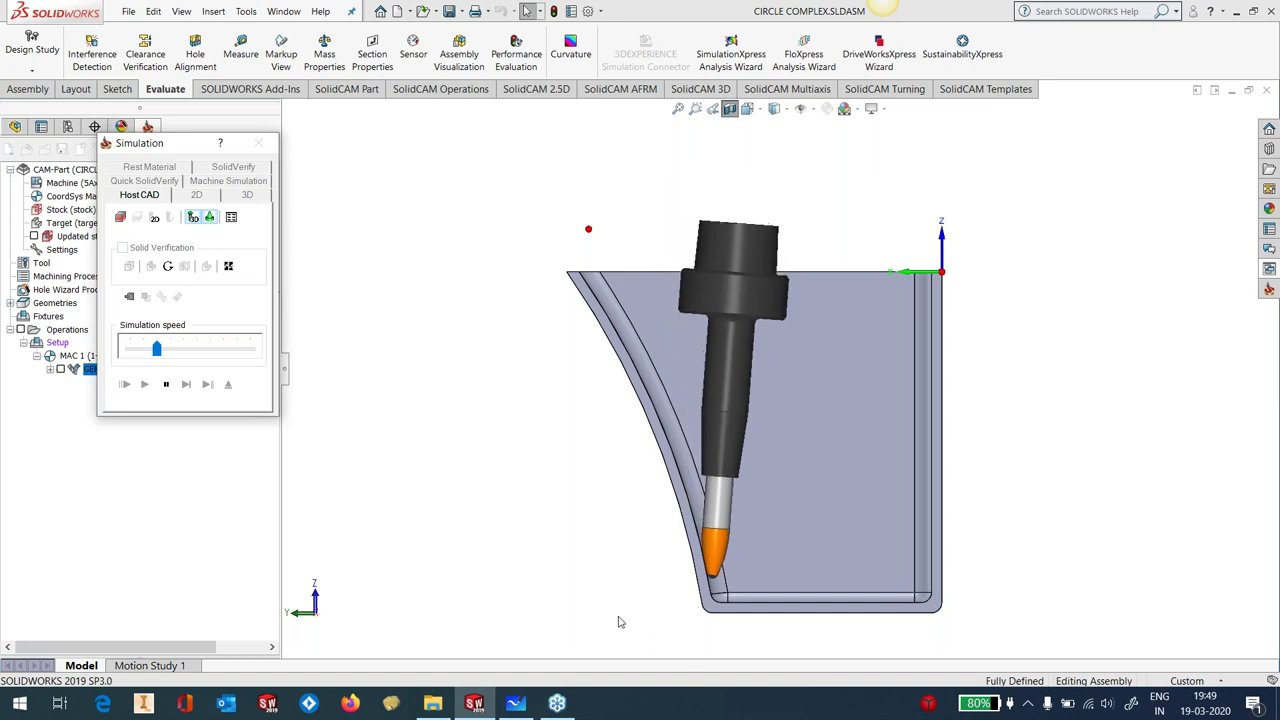
click(167, 385)
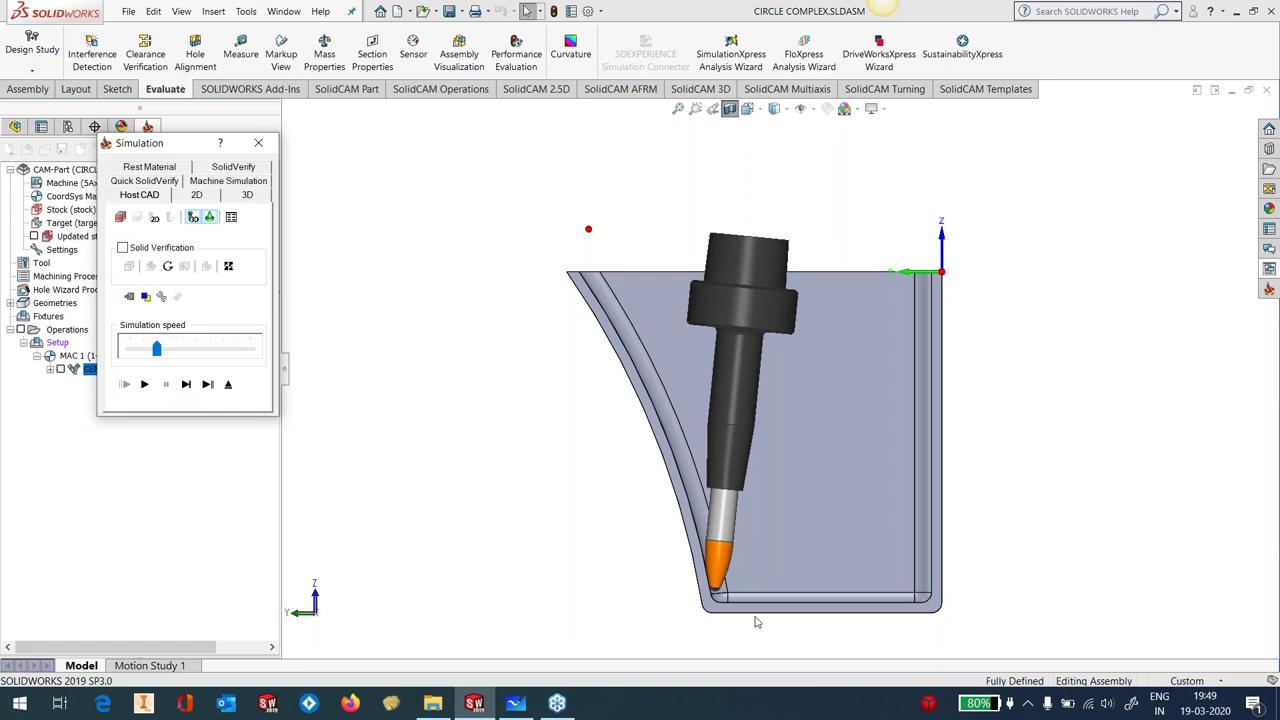
scroll(740, 540, down, 8)
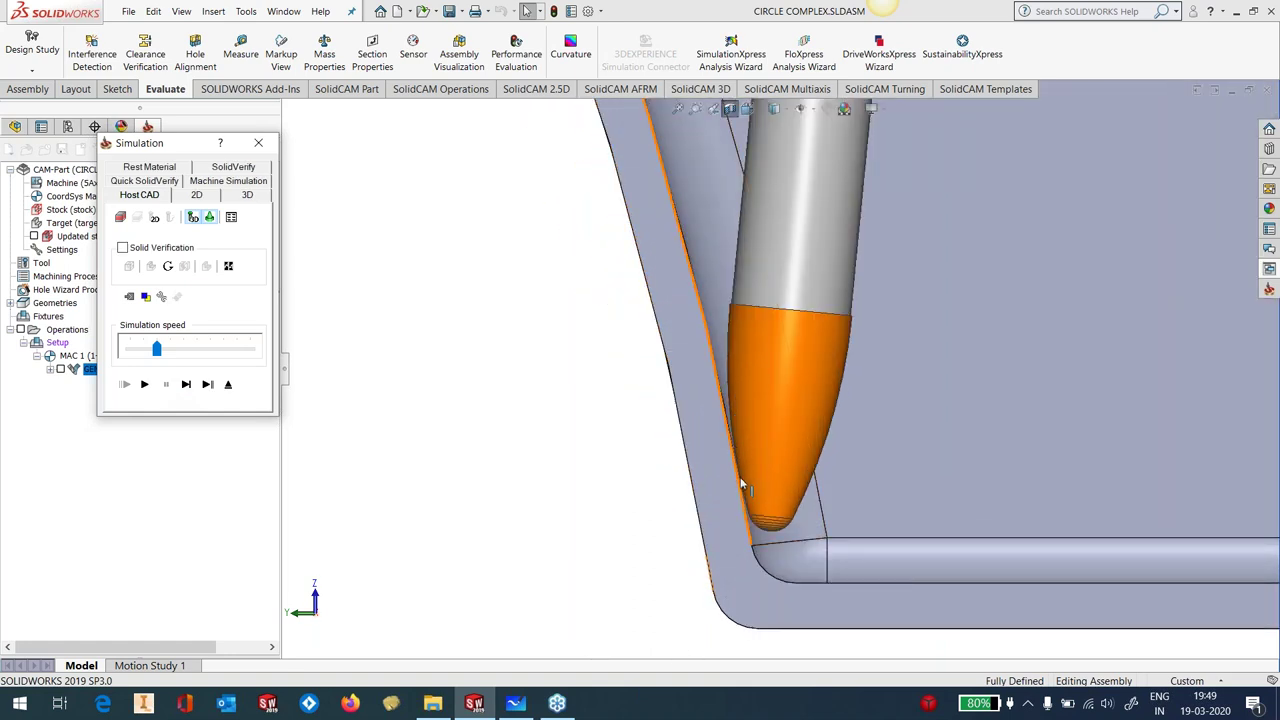
scroll(742, 486, up, 8)
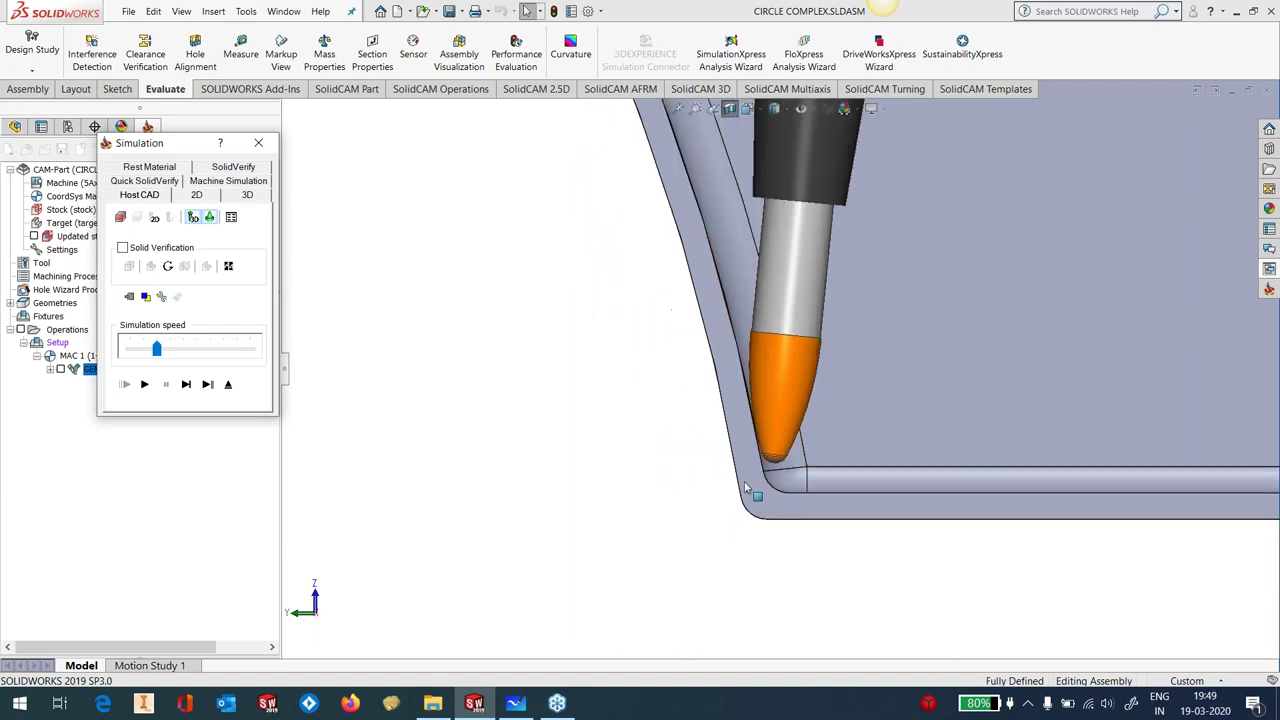
Resume the simulation and watch the tool from isometric and orbited views
click(152, 390)
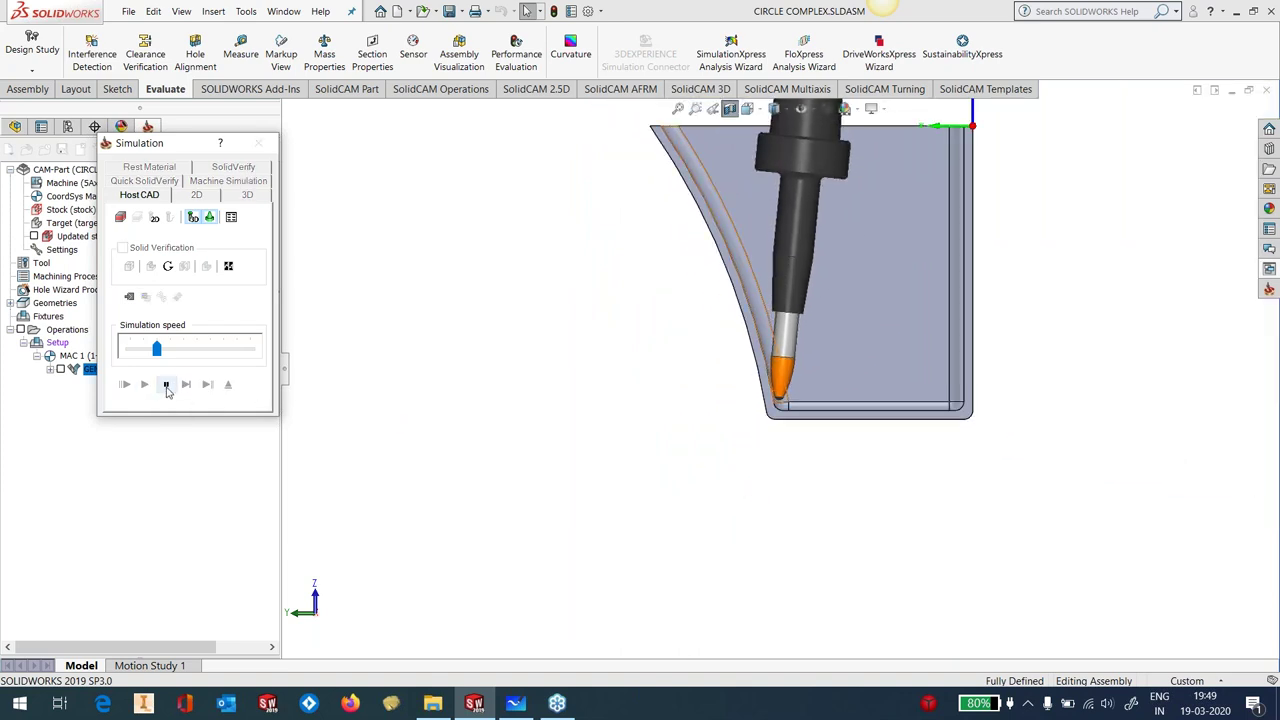
click(873, 355)
key(ctrl+7)
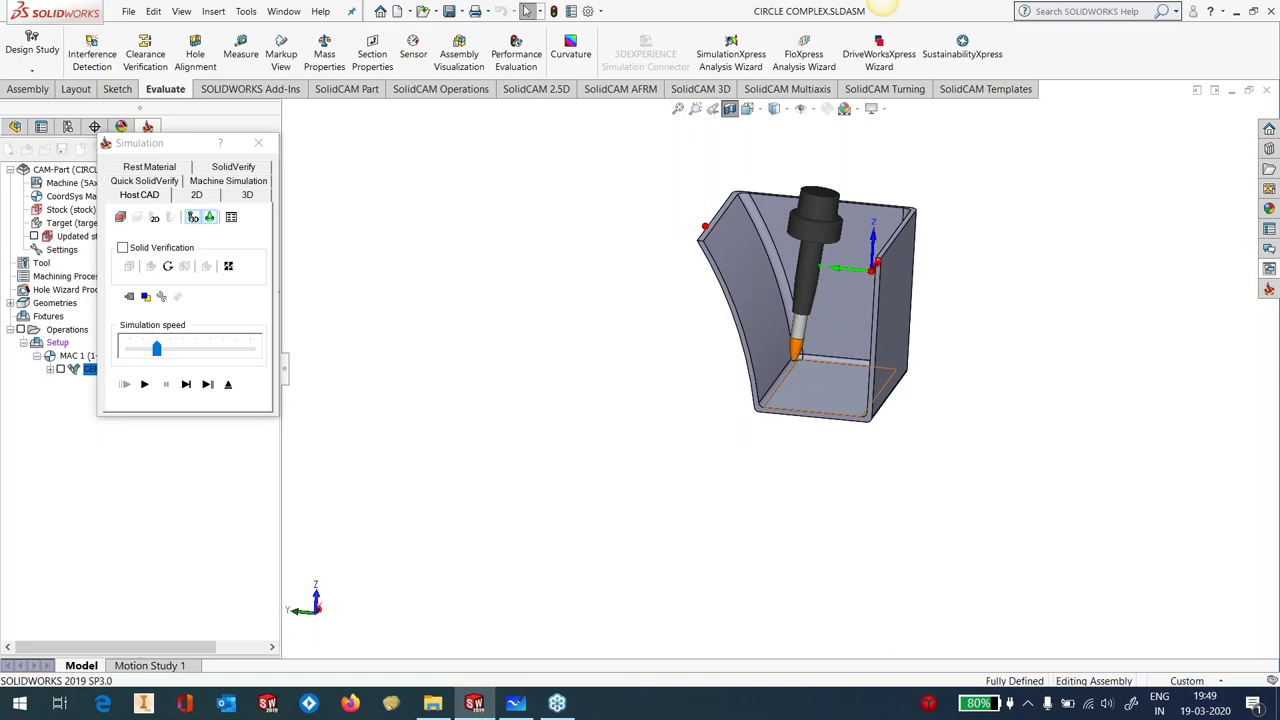
scroll(820, 241, down, 5)
middle_drag(820, 241, 766, 529)
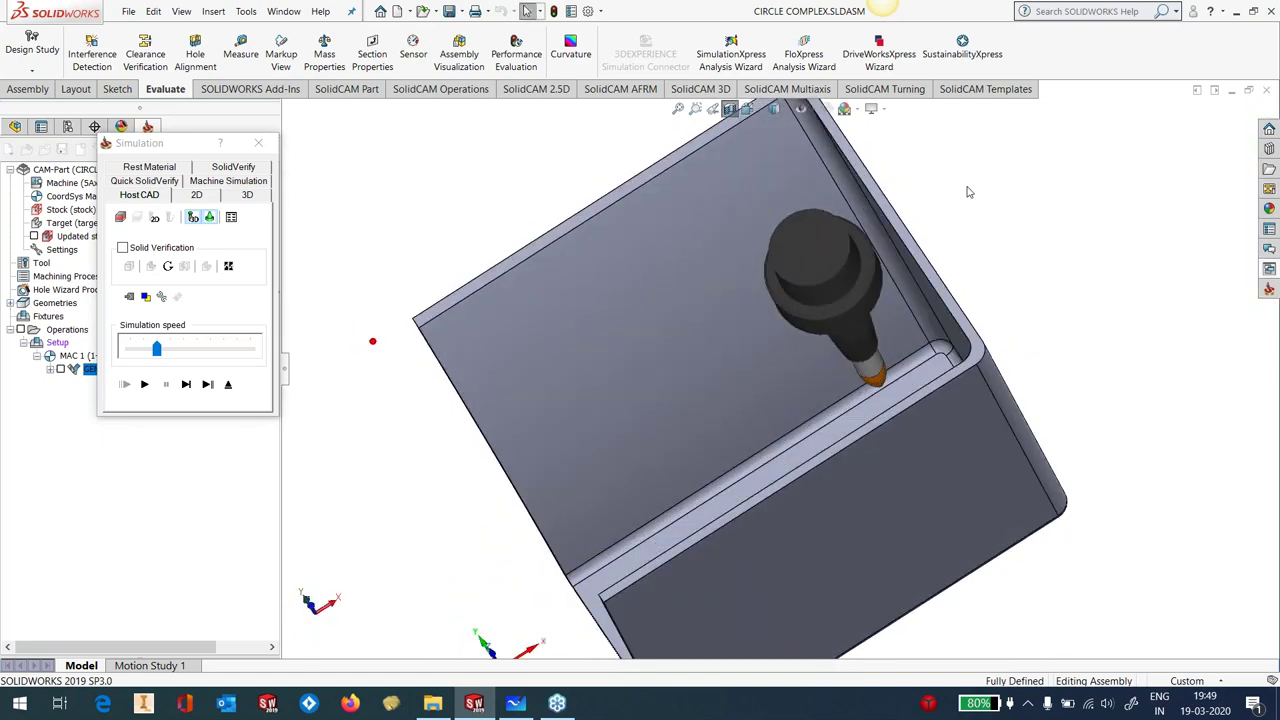
scroll(870, 285, down, 3)
middle_drag(870, 285, 884, 261)
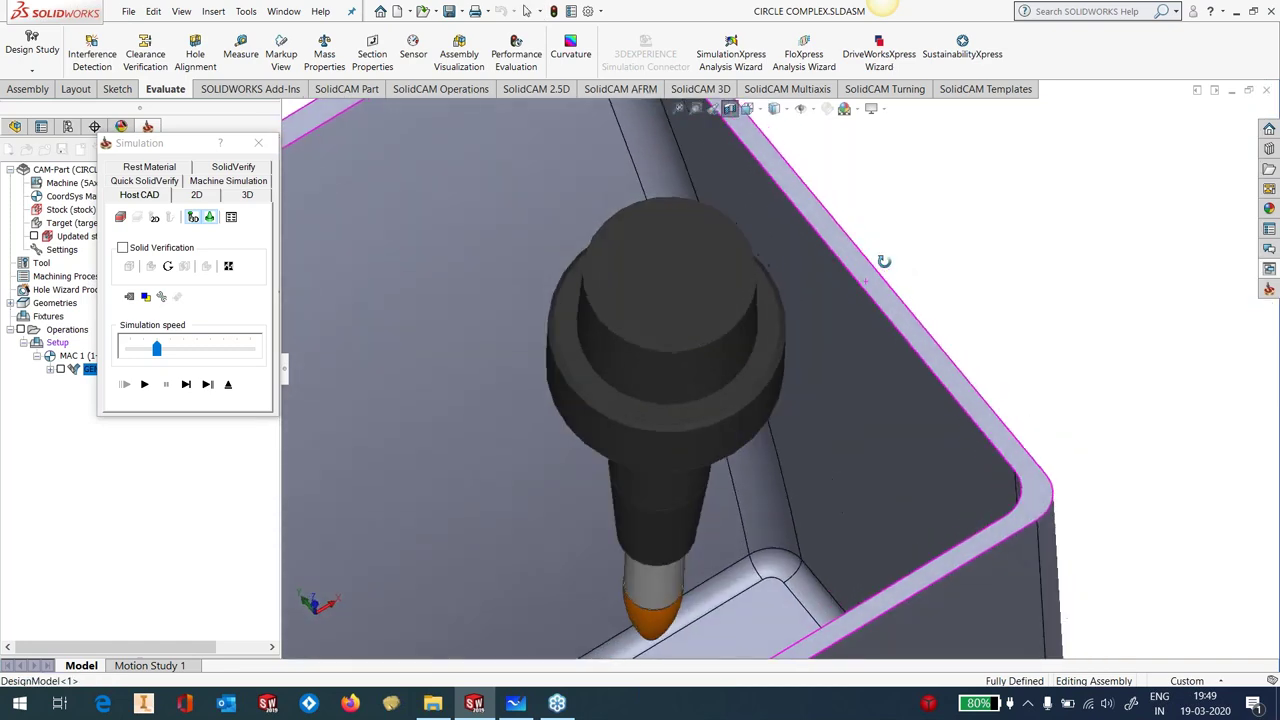
scroll(836, 336, up, 5)
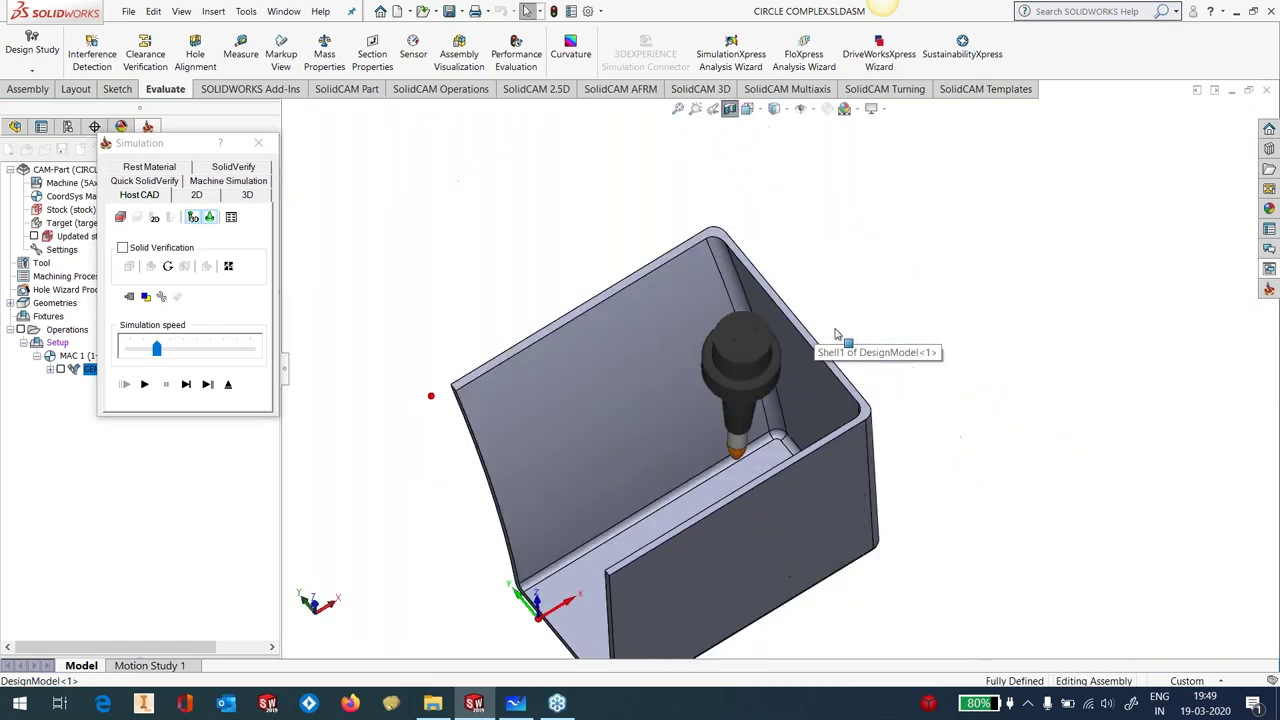
scroll(836, 334, up, 3)
middle_drag(836, 334, 722, 447)
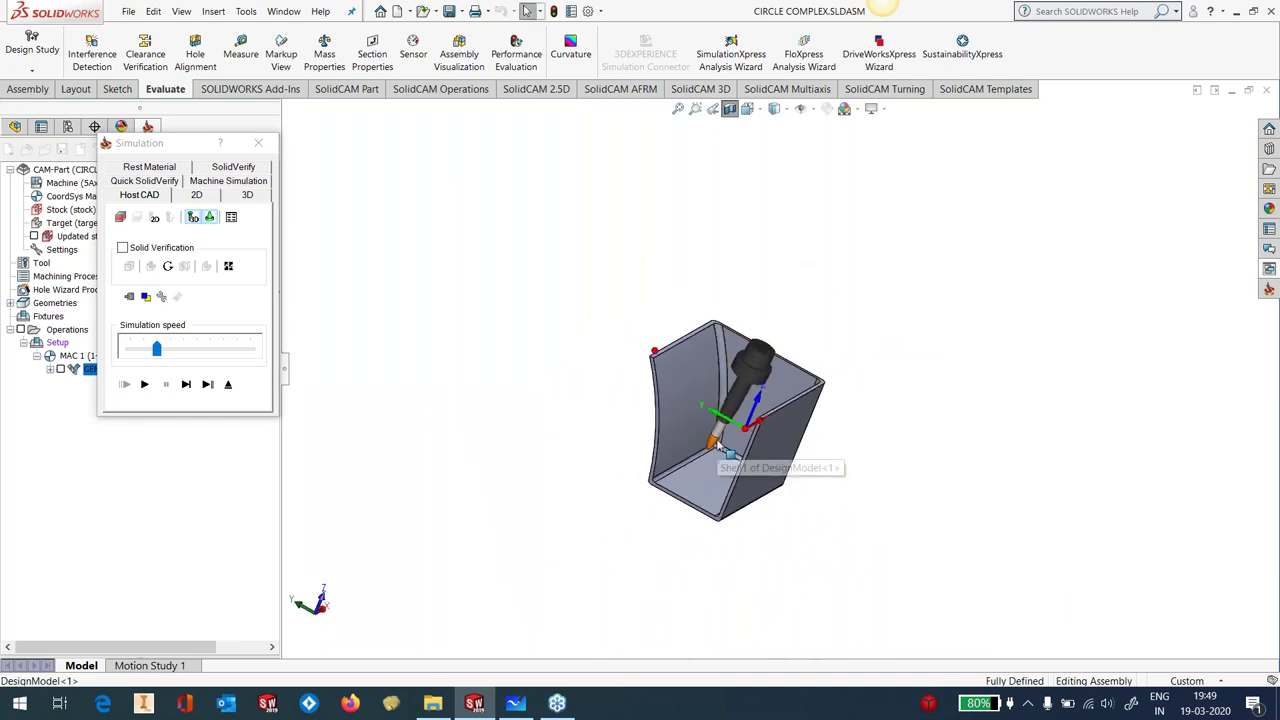
scroll(718, 445, down, 3)
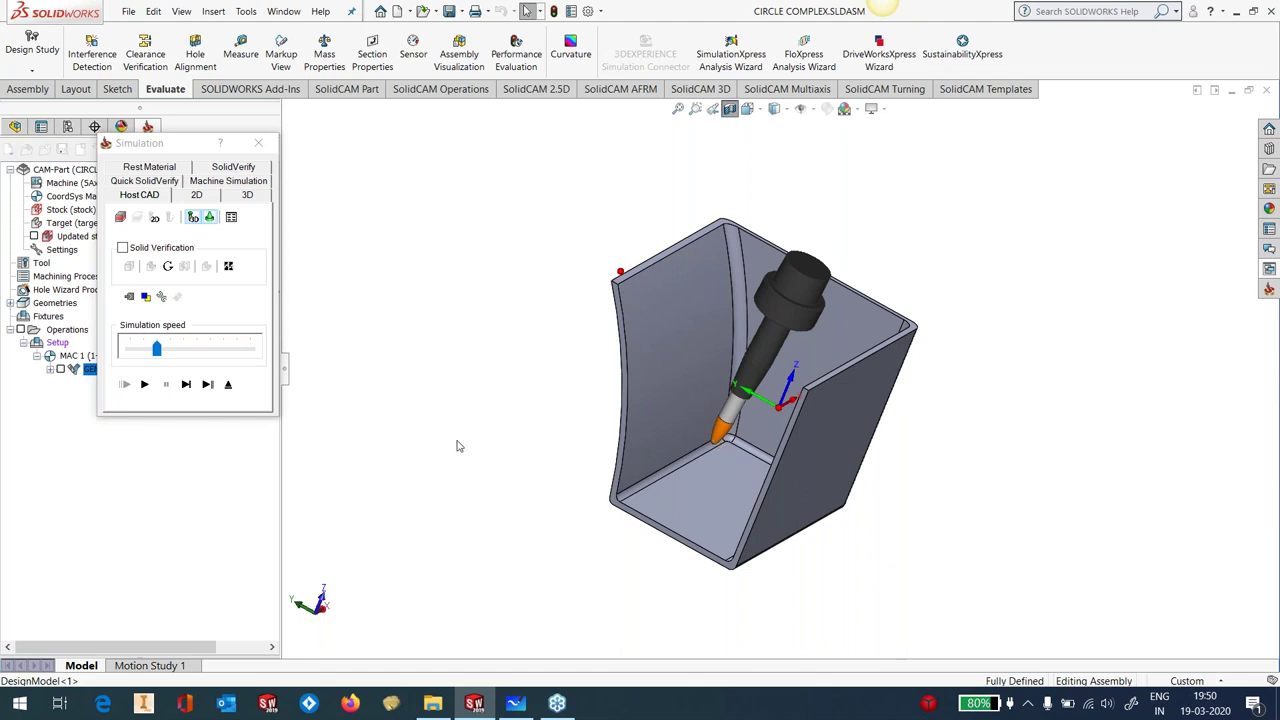
Close the simulator and leave the oval-form operation's toolpath hidden
click(228, 386)
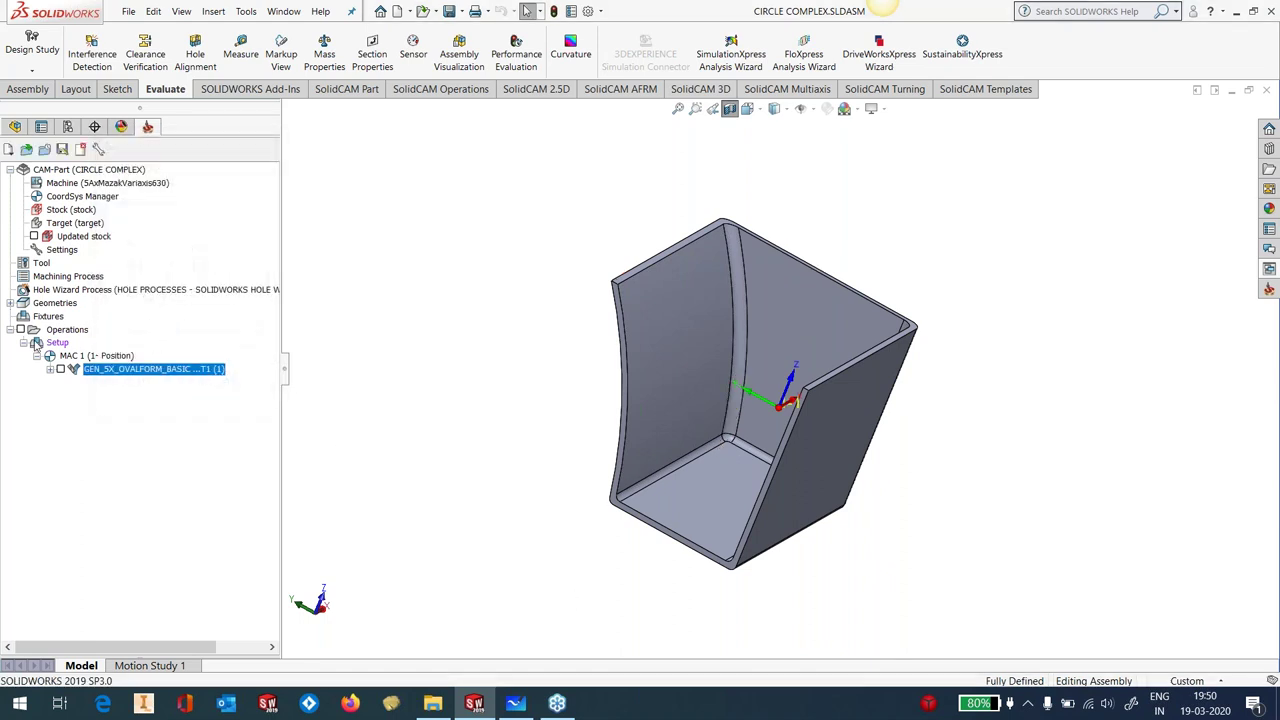
click(60, 370)
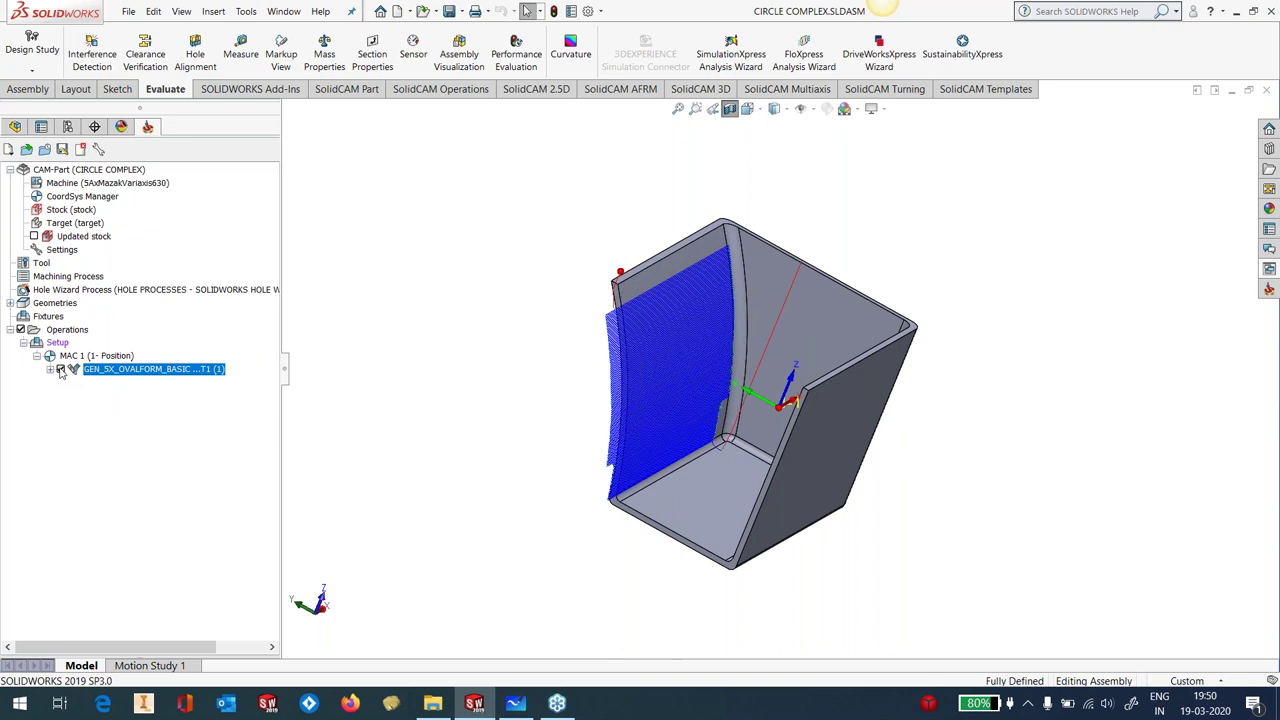
scroll(737, 390, down, 3)
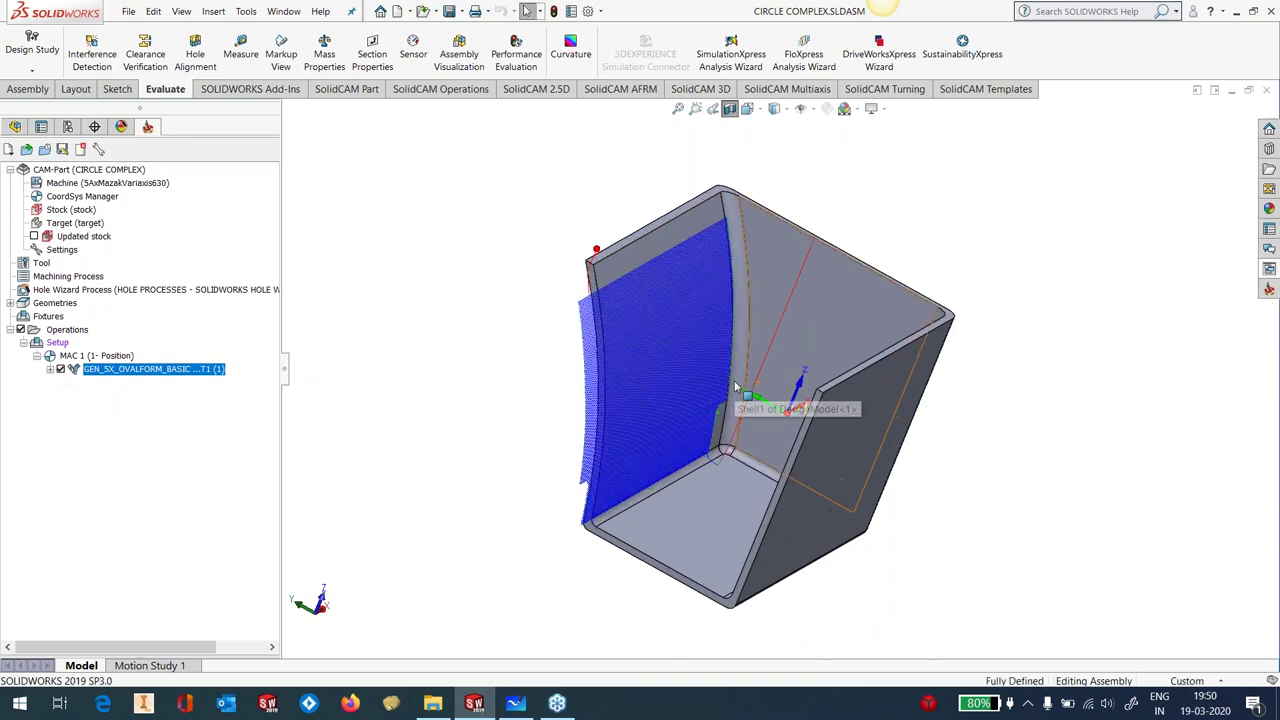
click(60, 370)
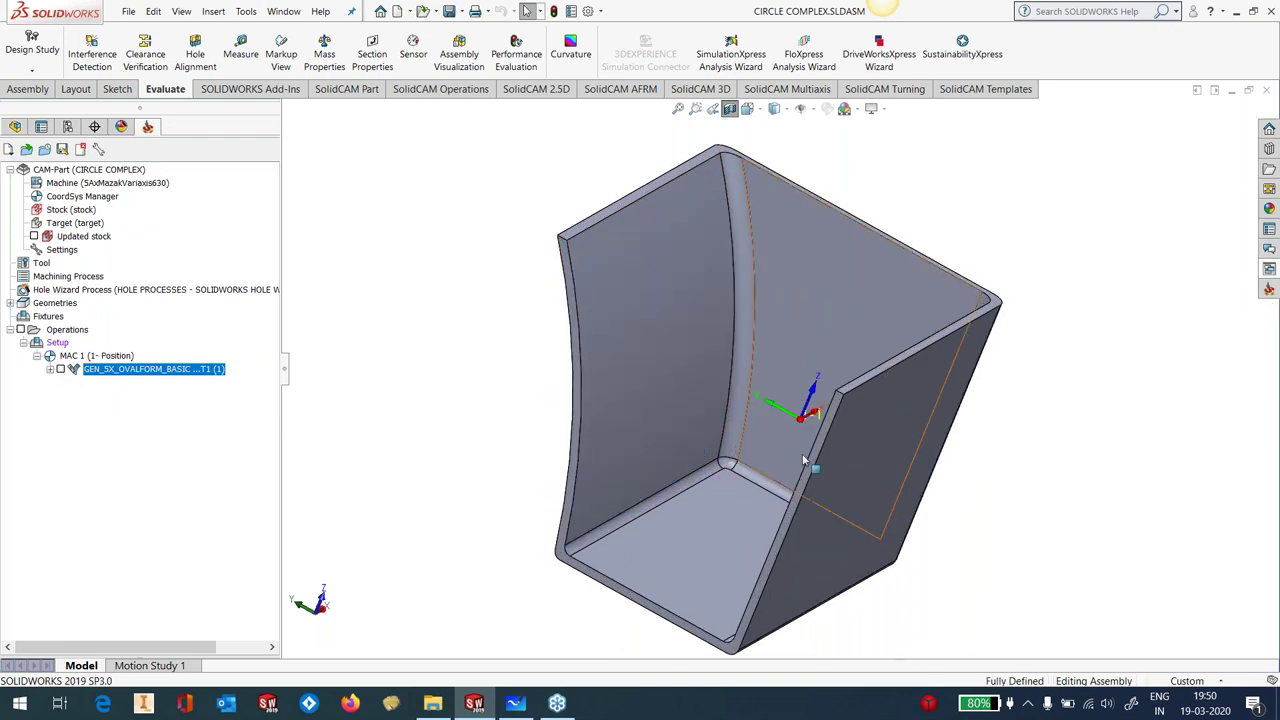
Open BARREL BLISK.prt from SolidCAM's Recent CAM-Parts list
click(245, 11)
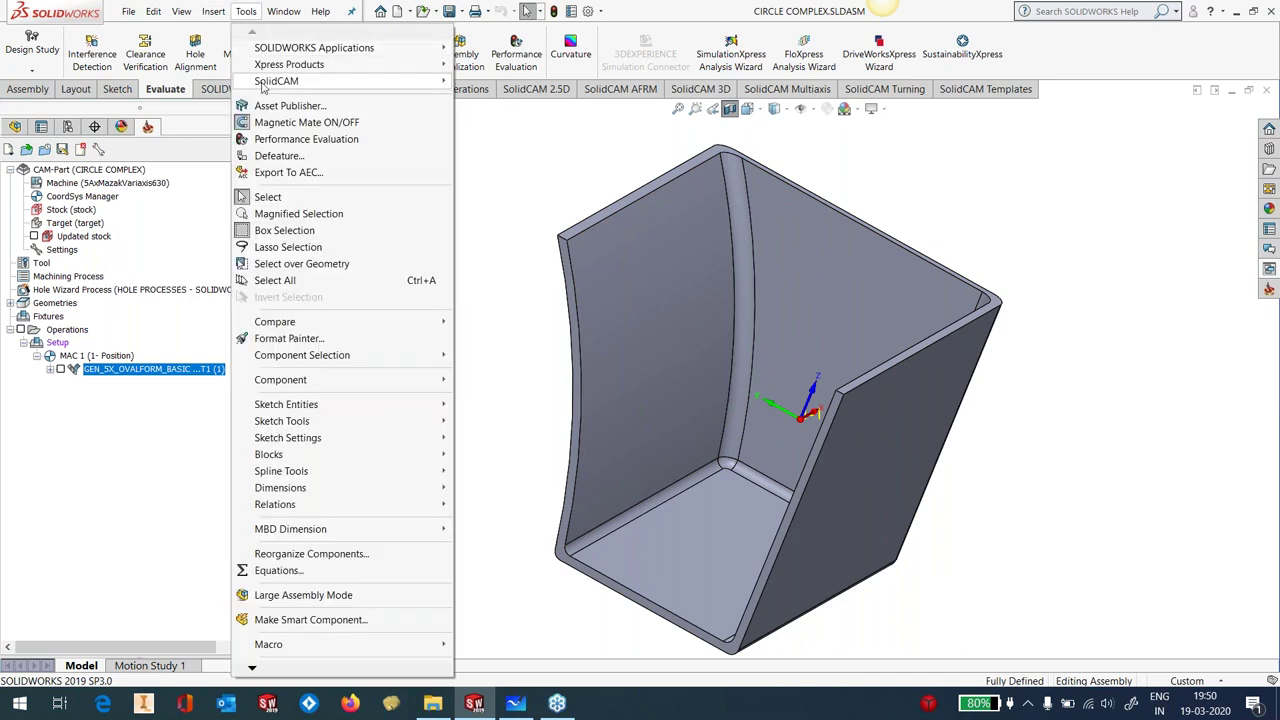
mouse_move(265, 85)
mouse_move(545, 388)
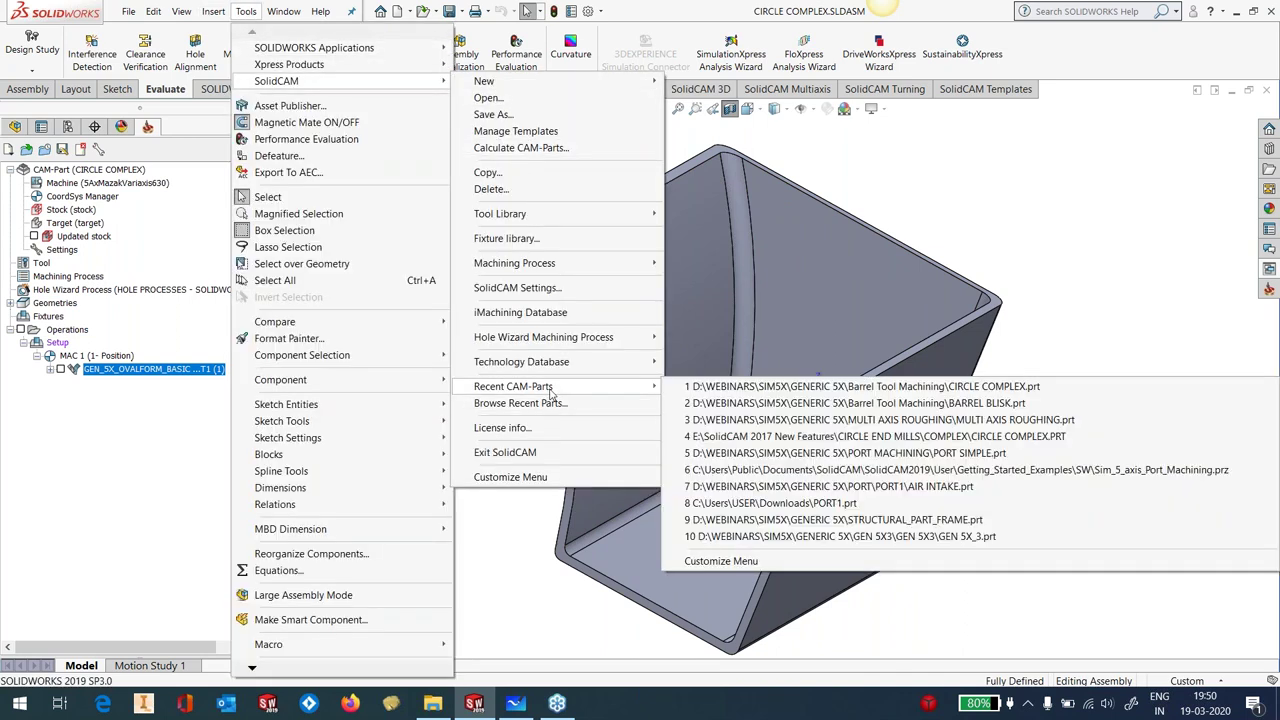
click(1006, 404)
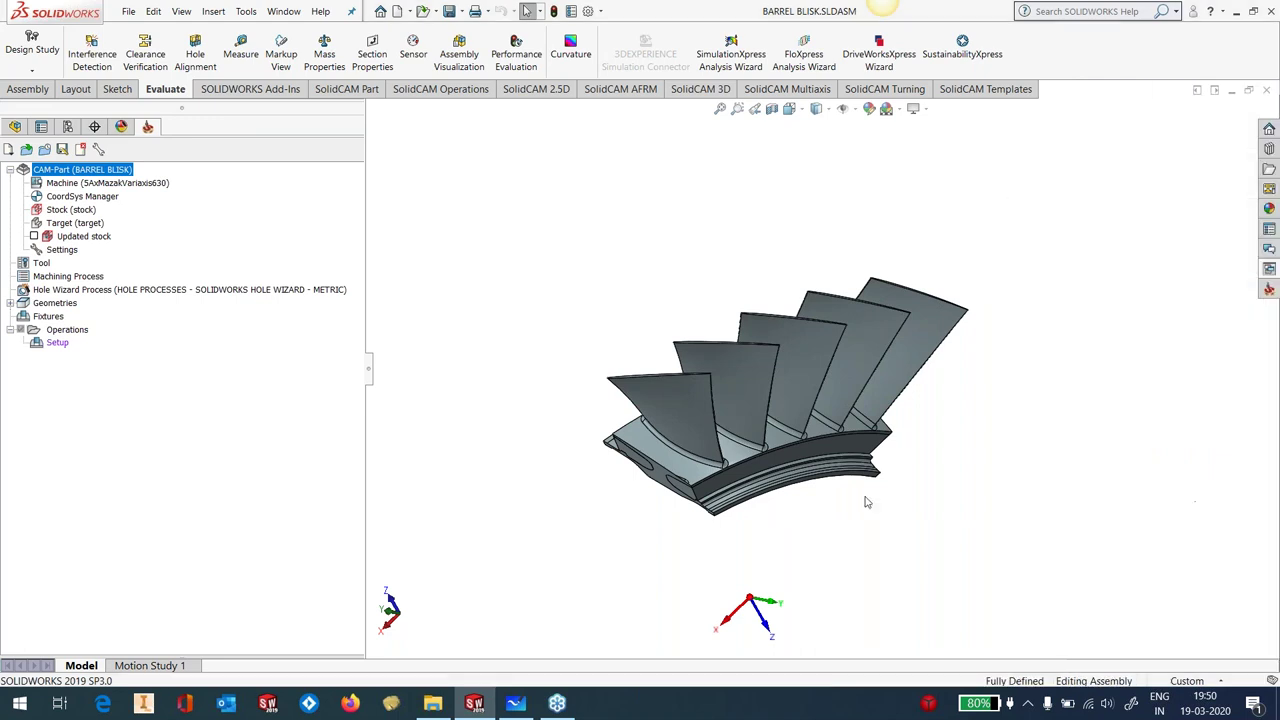
scroll(822, 448, down, 2)
middle_drag(822, 448, 770, 432)
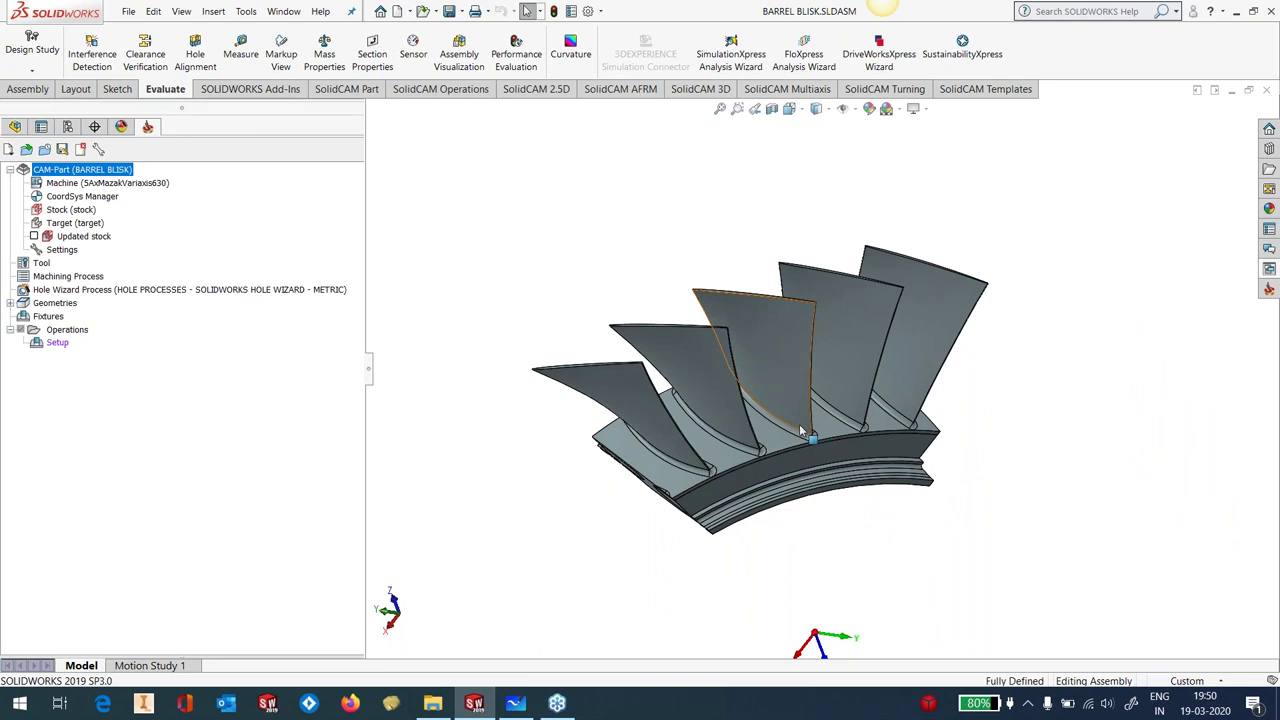
scroll(764, 356, down, 2)
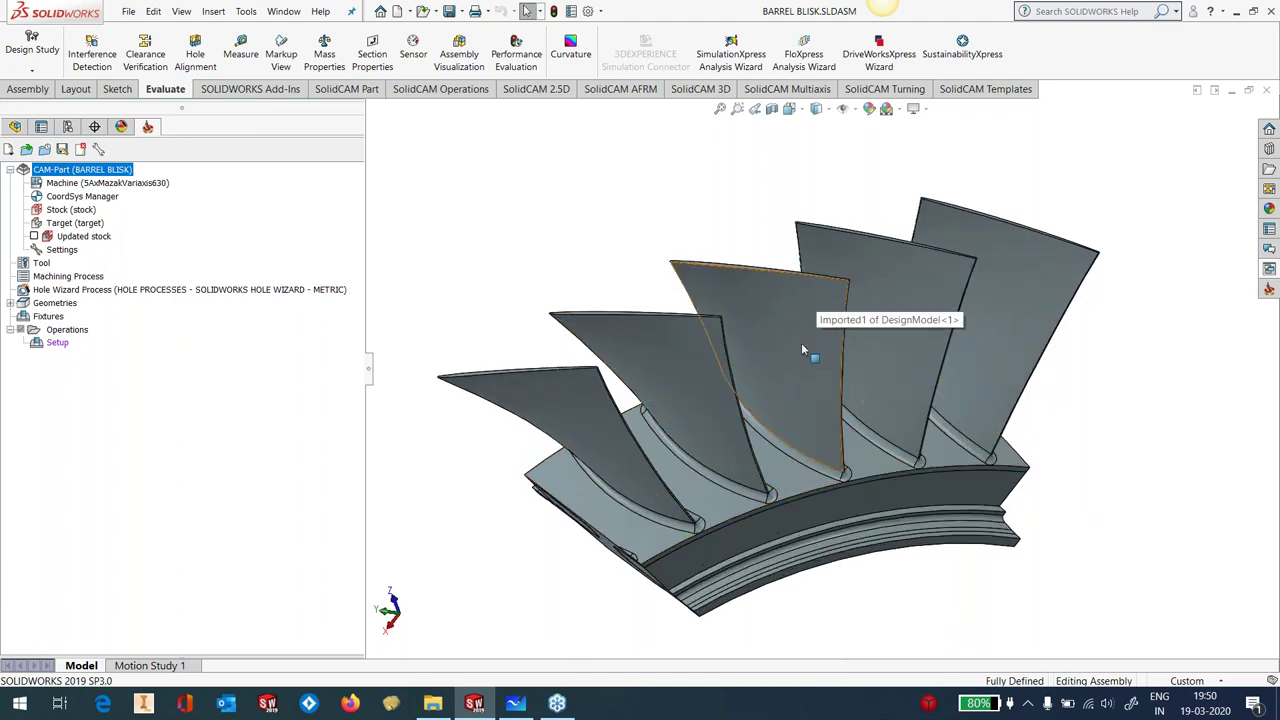
middle_drag(755, 328, 795, 420)
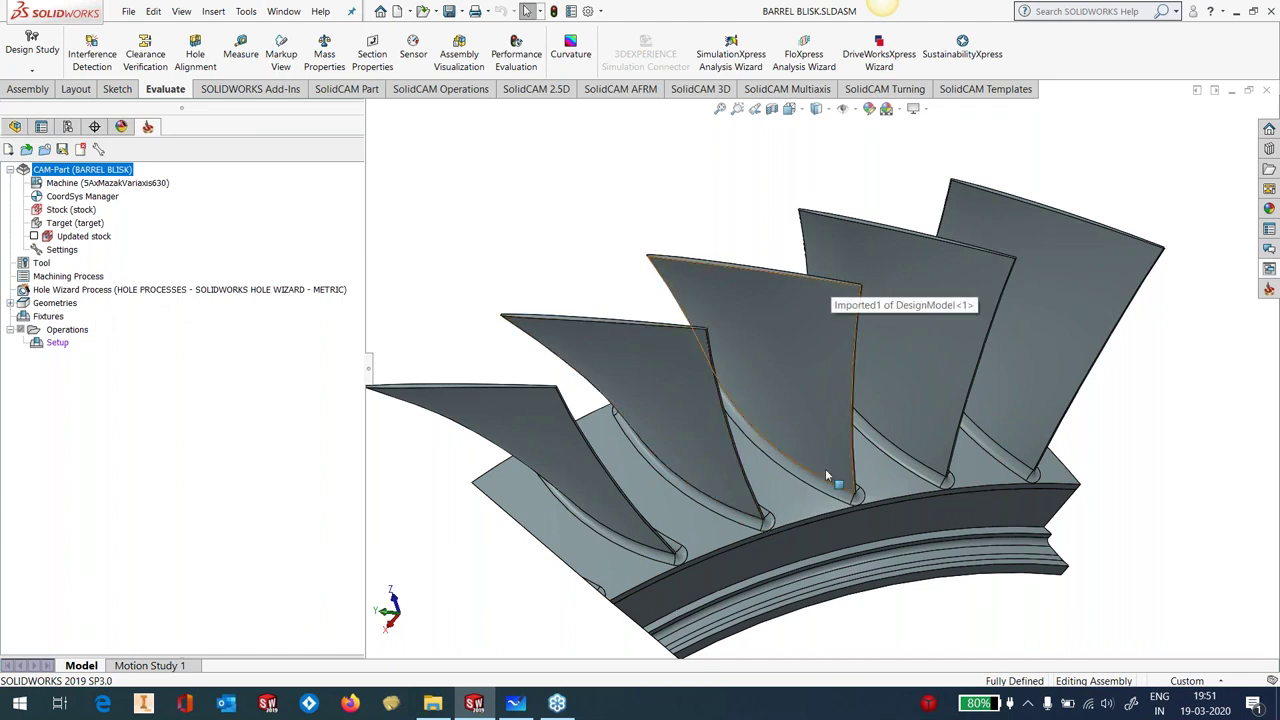
middle_drag(812, 446, 812, 462)
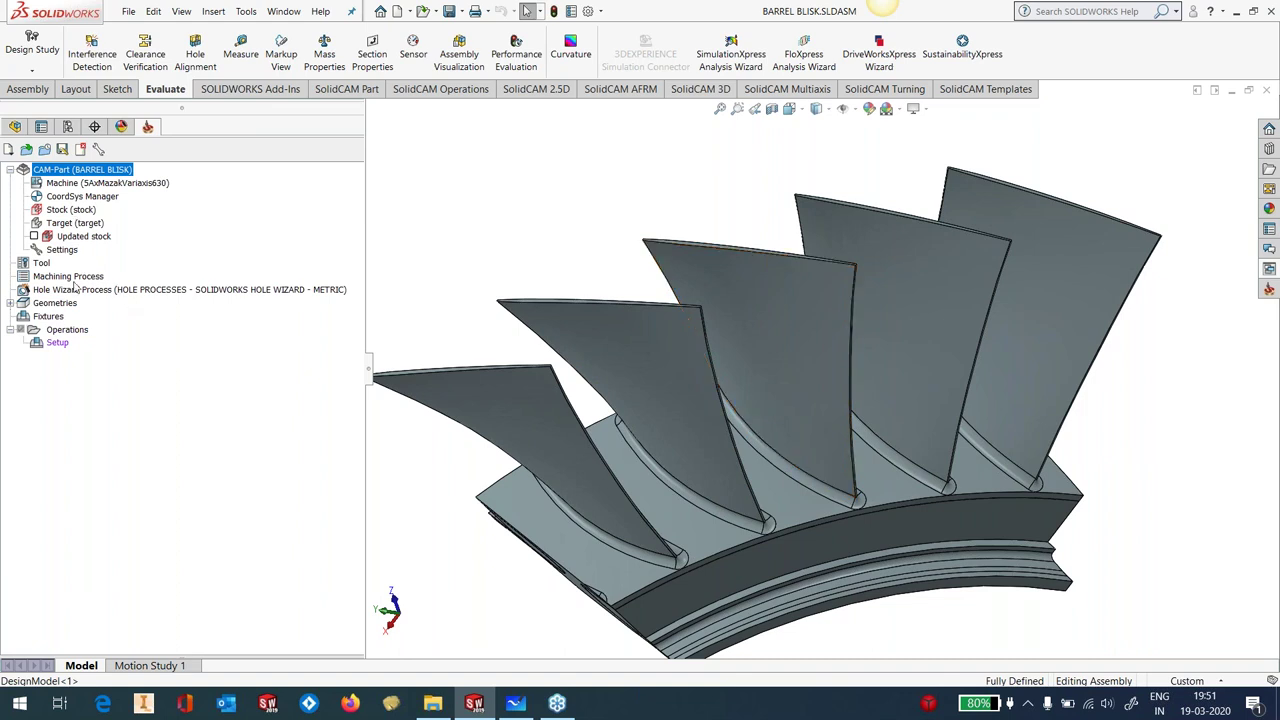
Add an operation from the GEN_5X_OVALFORM_MORPH_BLISK template, named after the template
right_click(66, 330)
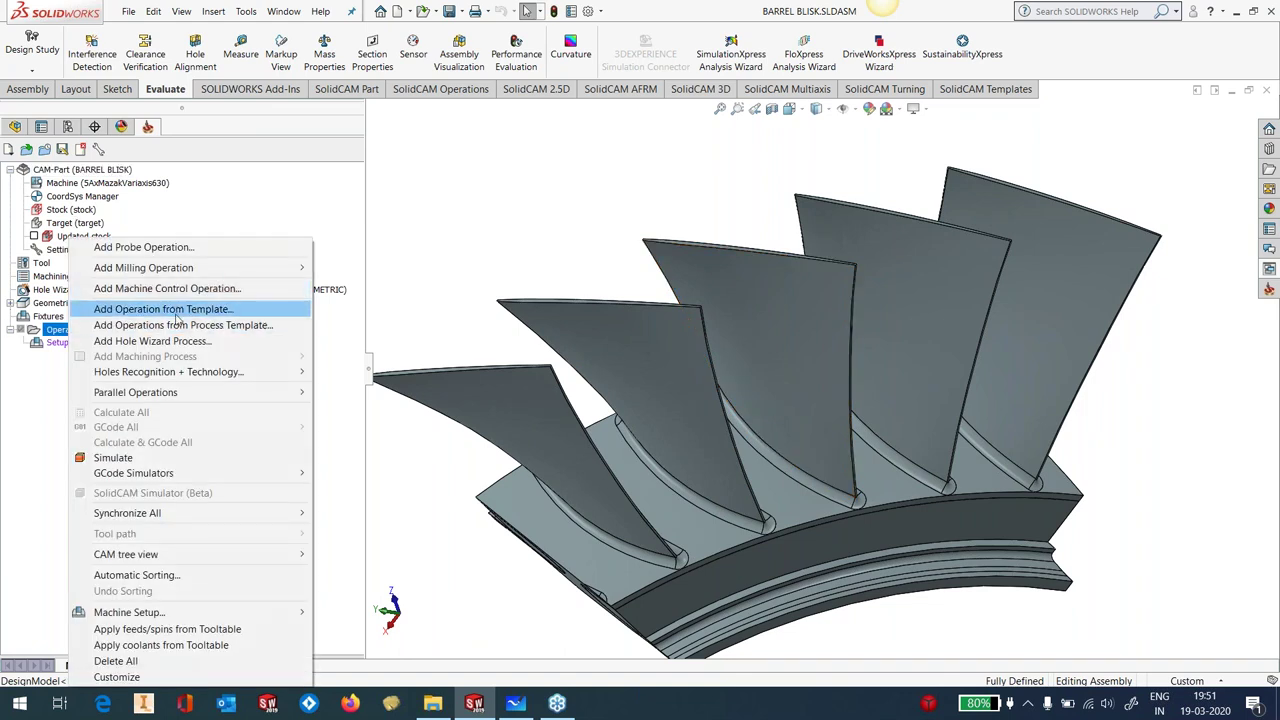
click(160, 309)
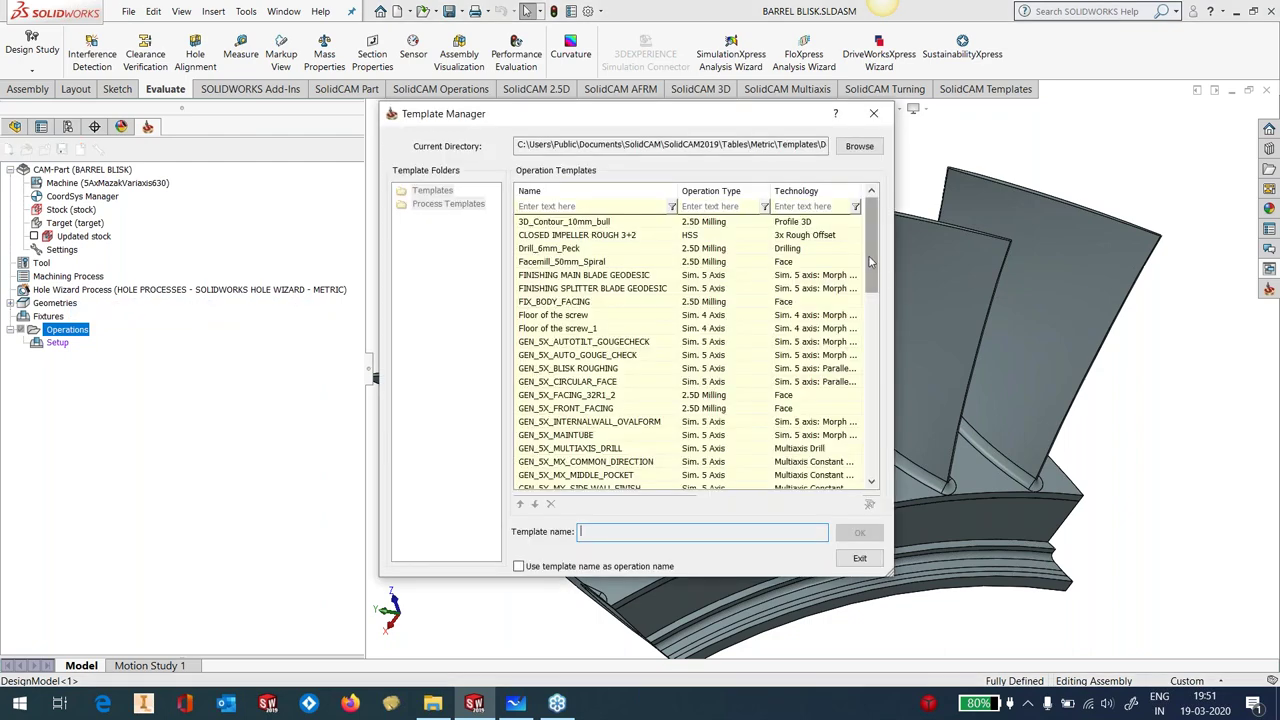
drag(870, 262, 870, 283)
click(635, 450)
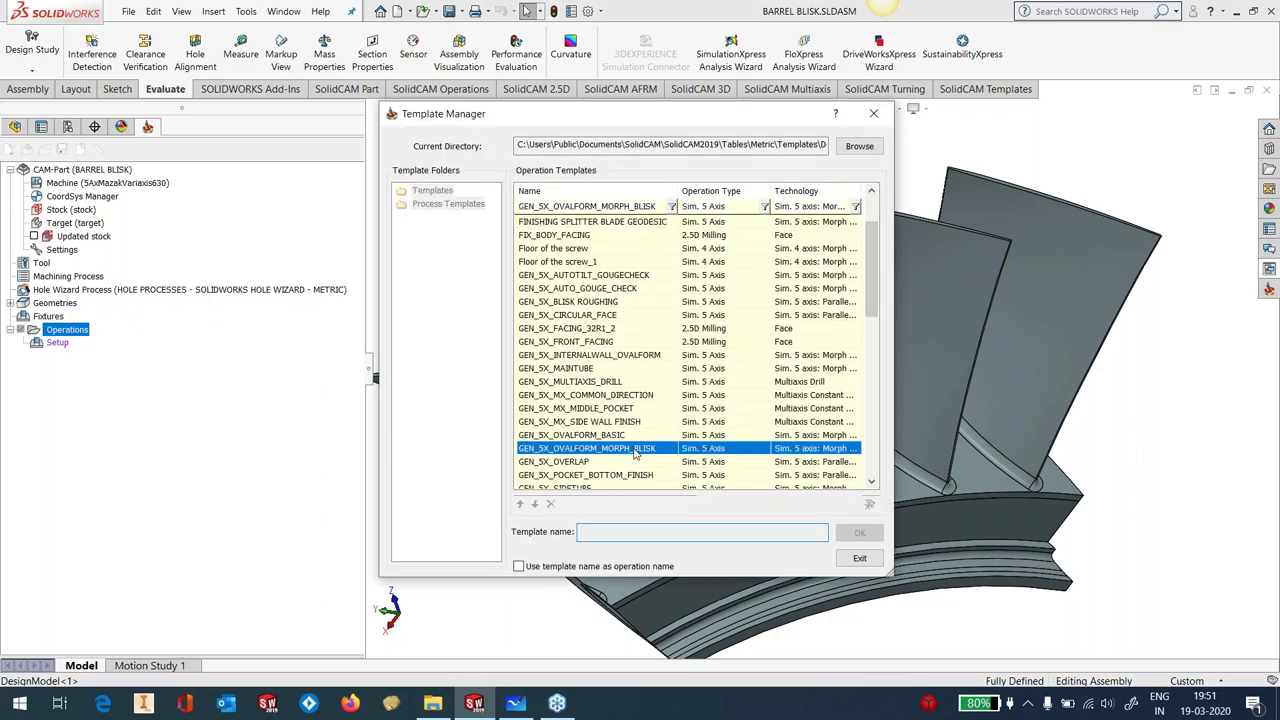
click(637, 567)
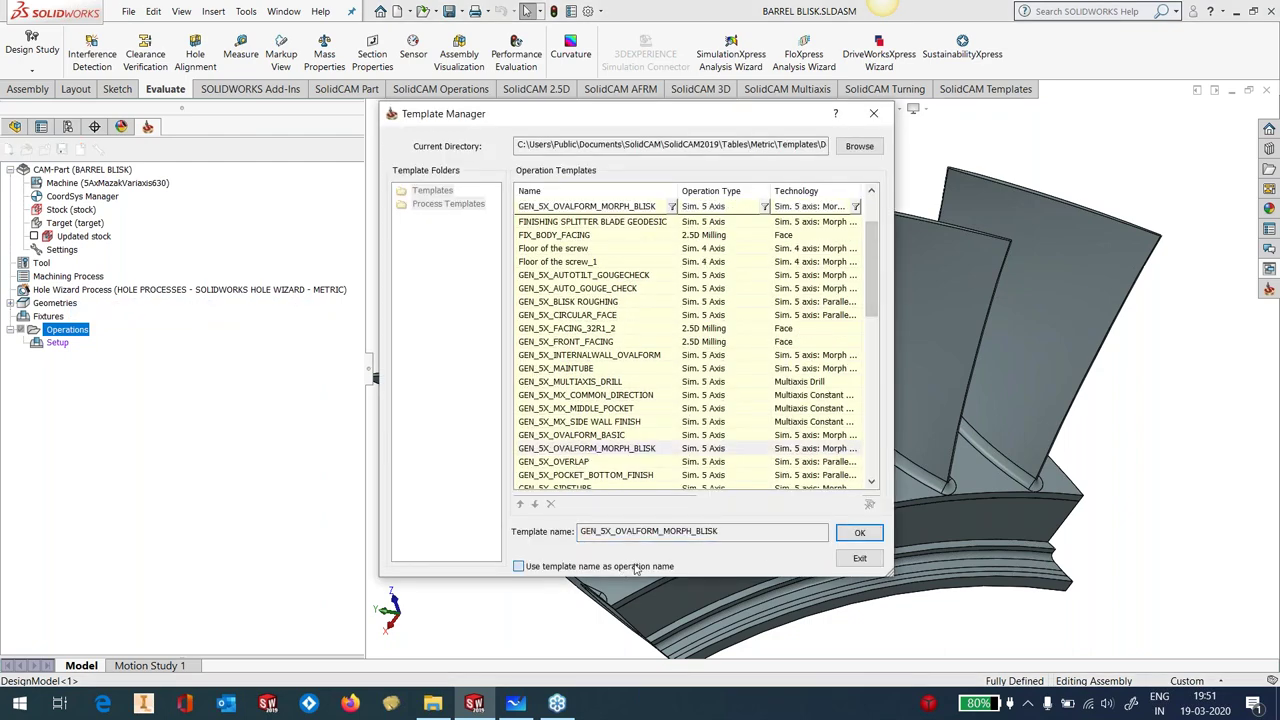
click(856, 533)
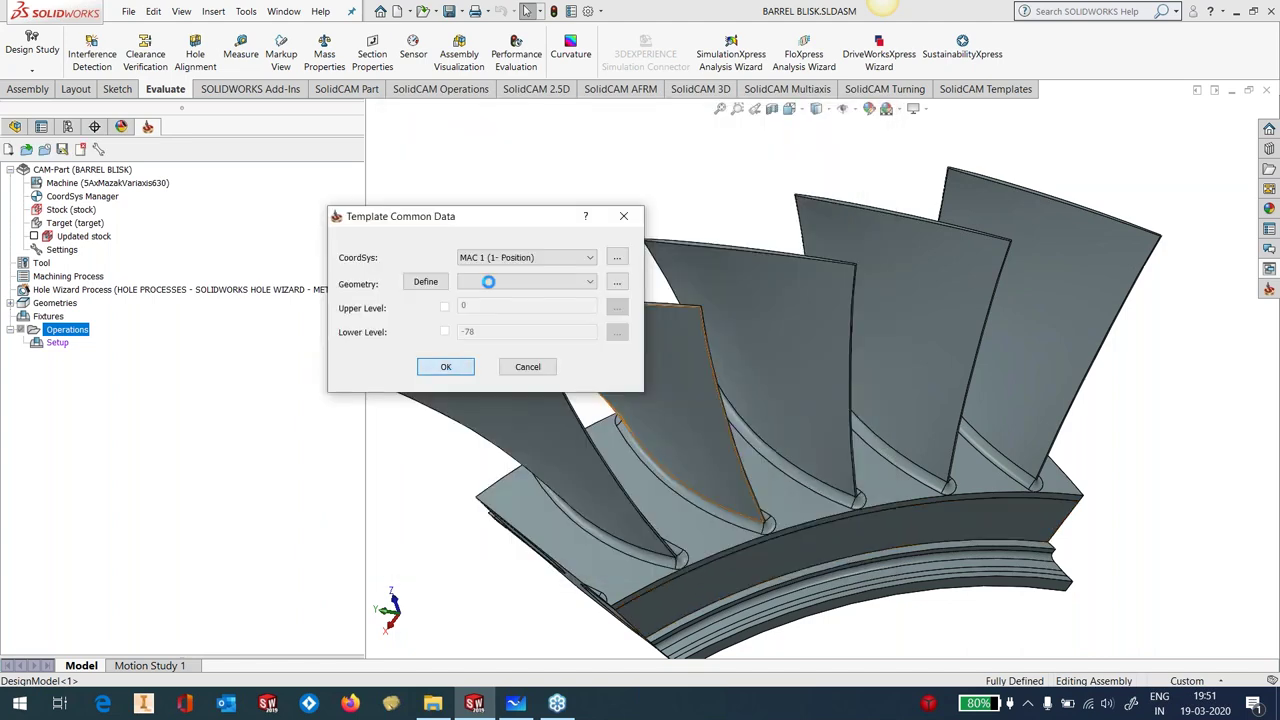
key(Return)
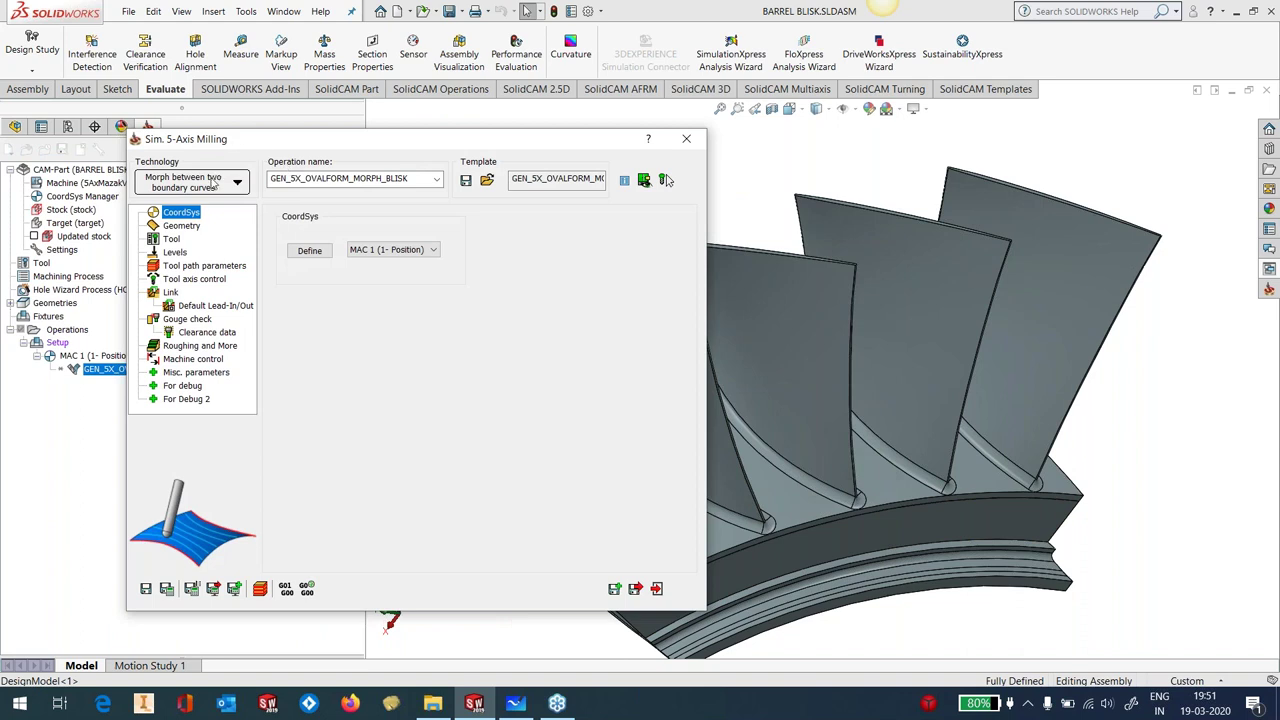
Set the operation's drive surface to the existing faces geometry
click(182, 226)
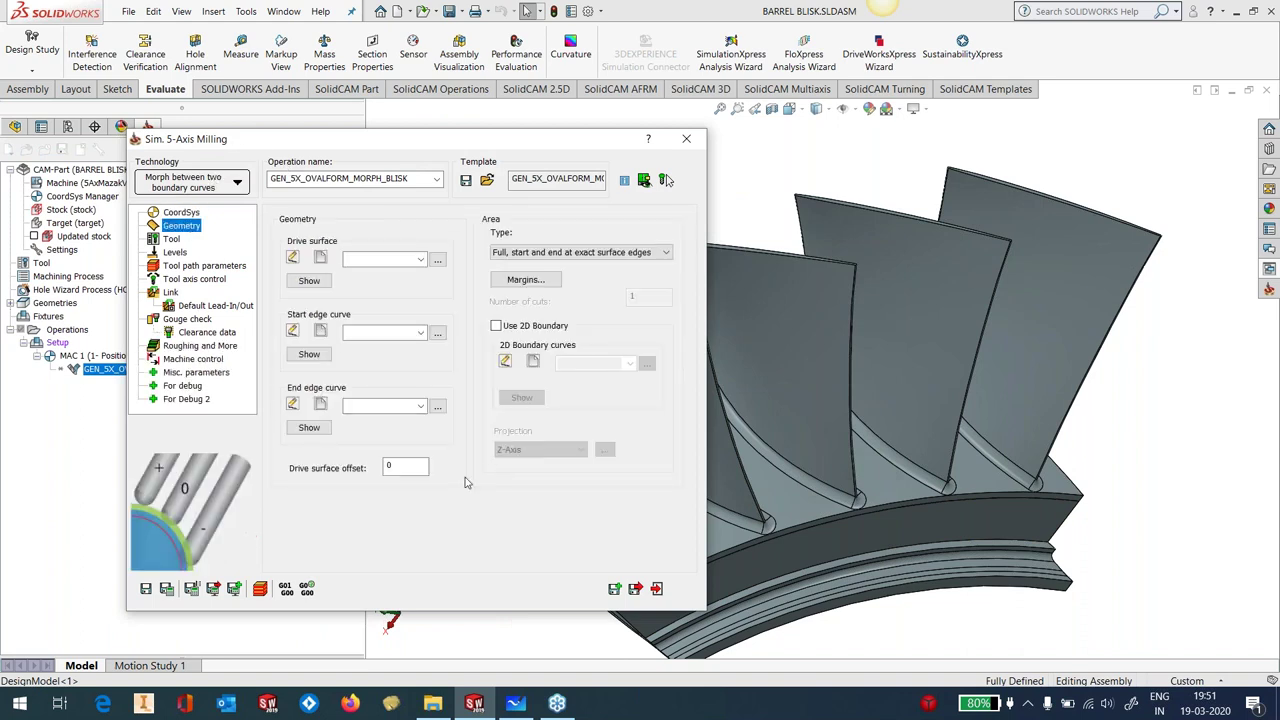
click(437, 259)
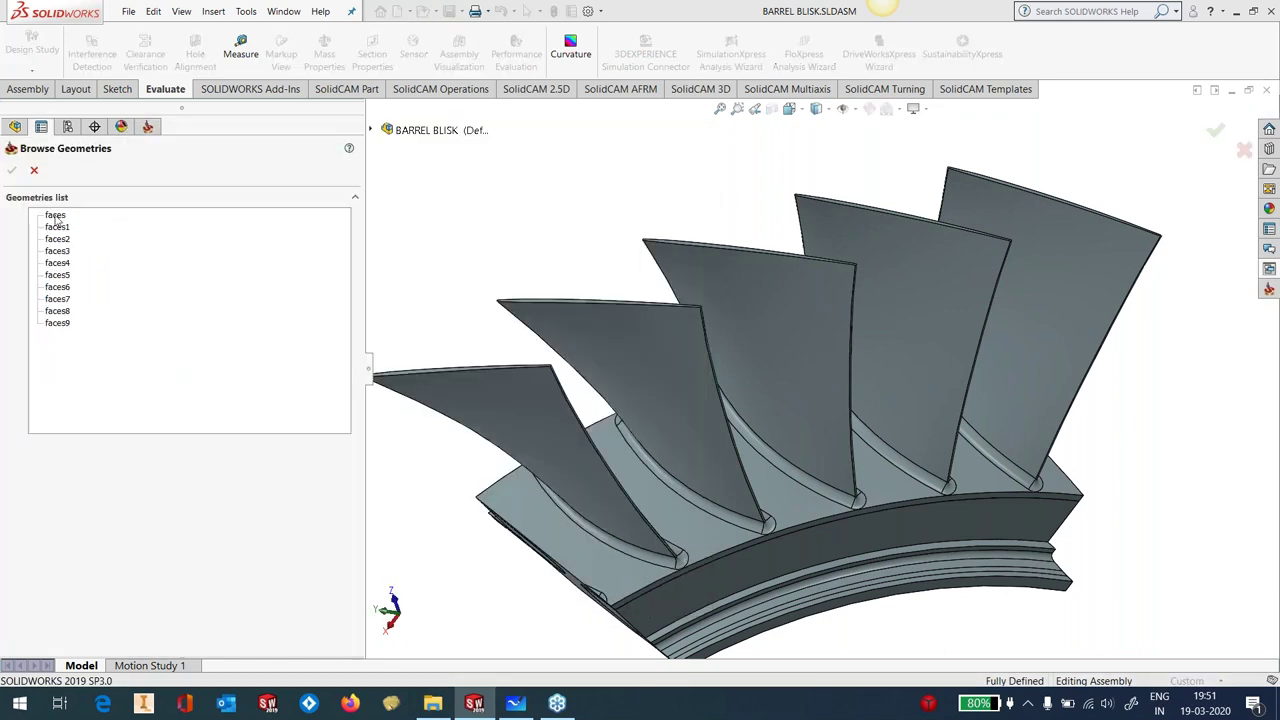
middle_drag(669, 225, 679, 196)
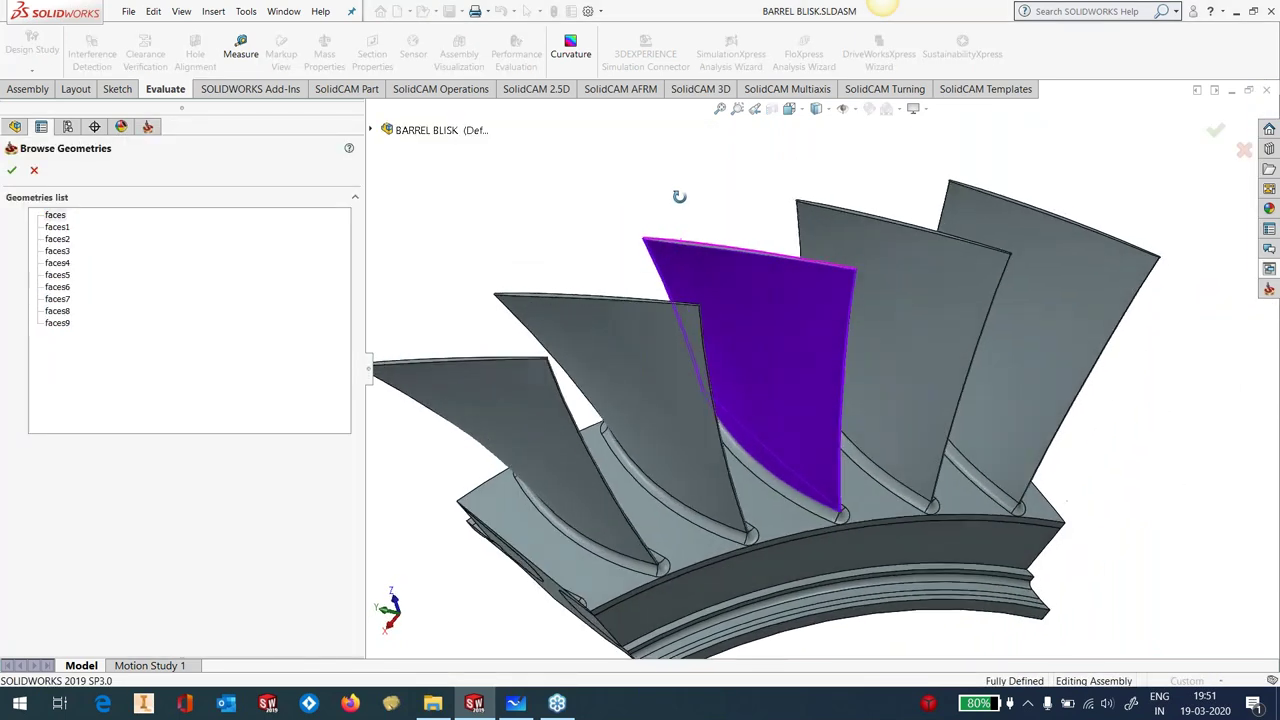
click(12, 171)
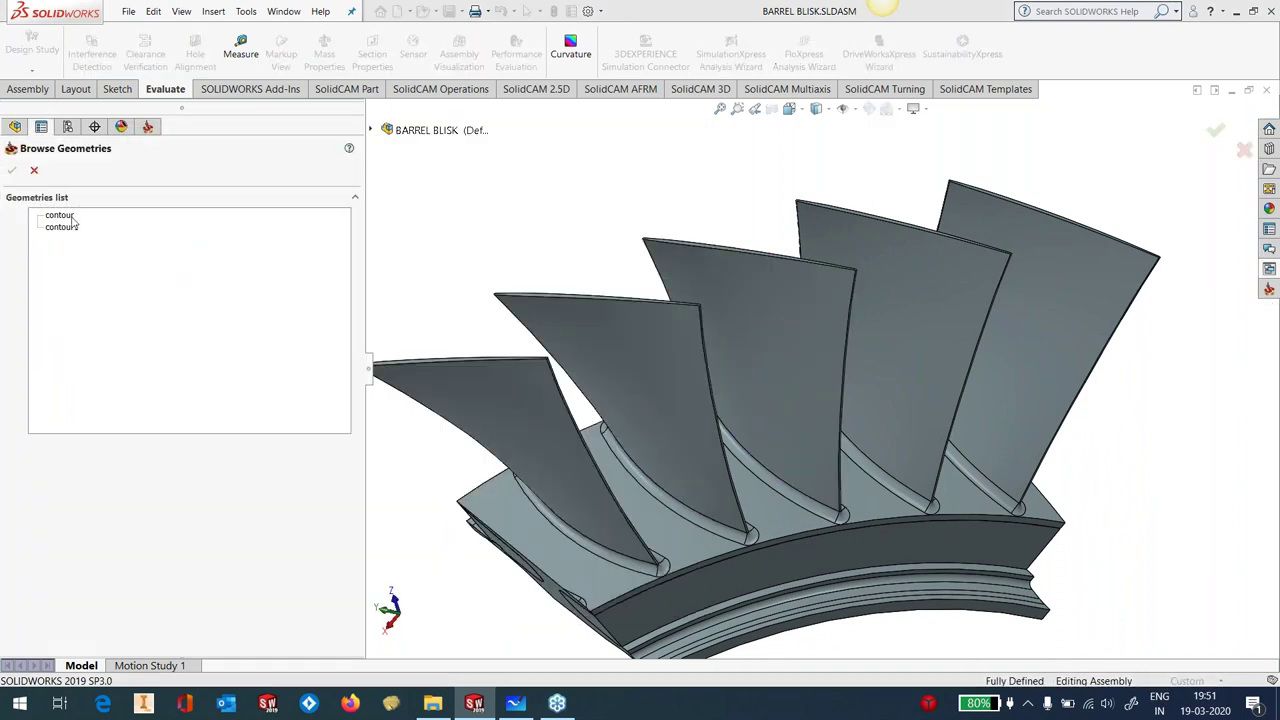
Set the start edge curve to contour and the end edge curve to contour1
click(68, 216)
click(12, 170)
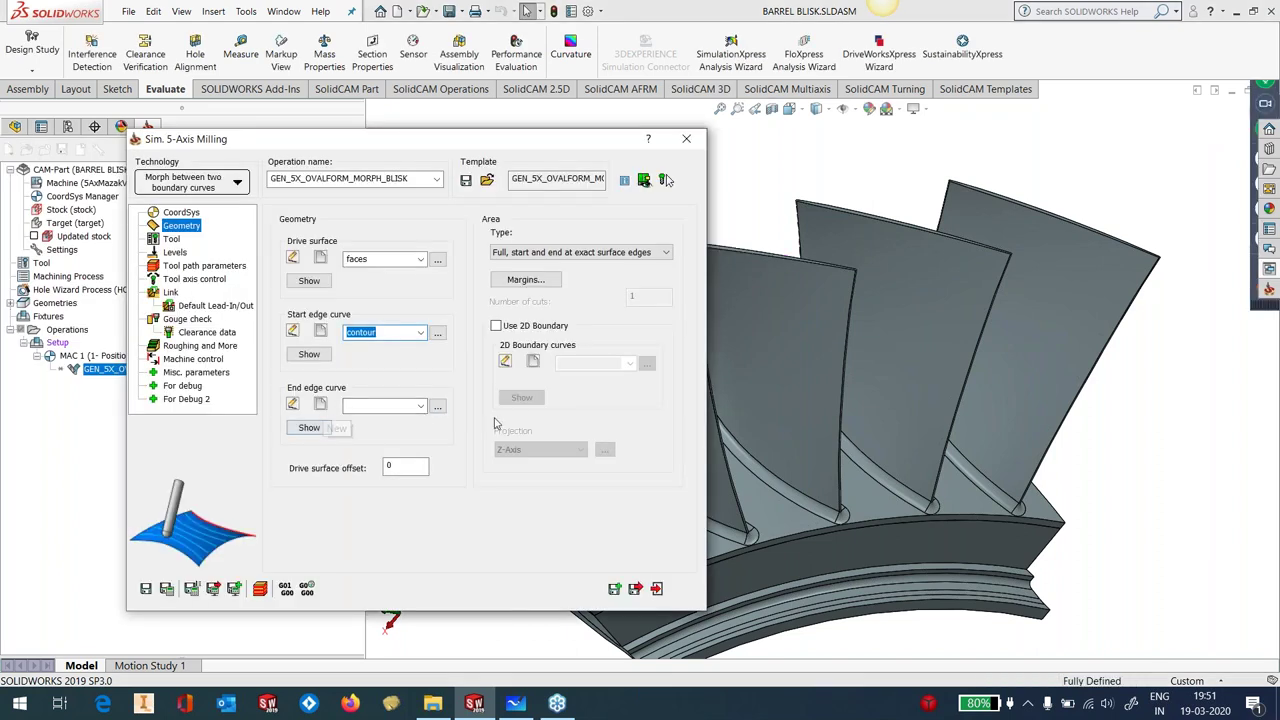
click(438, 407)
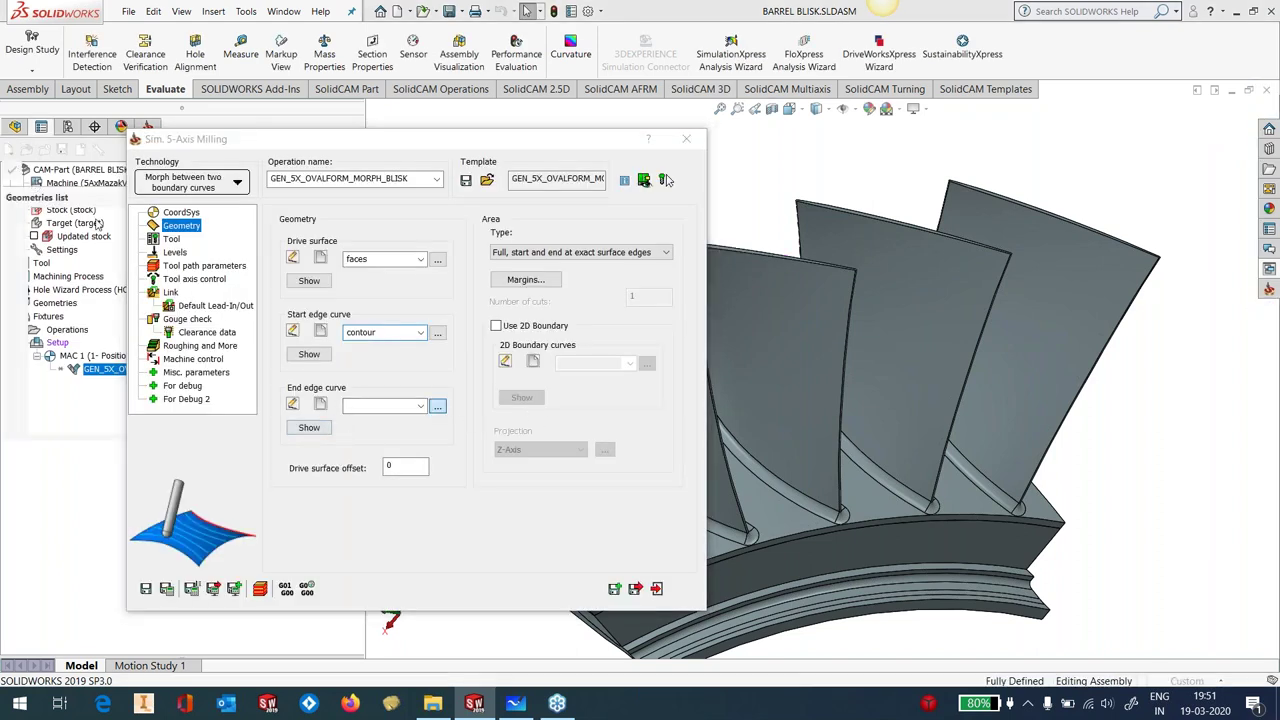
click(61, 227)
click(12, 171)
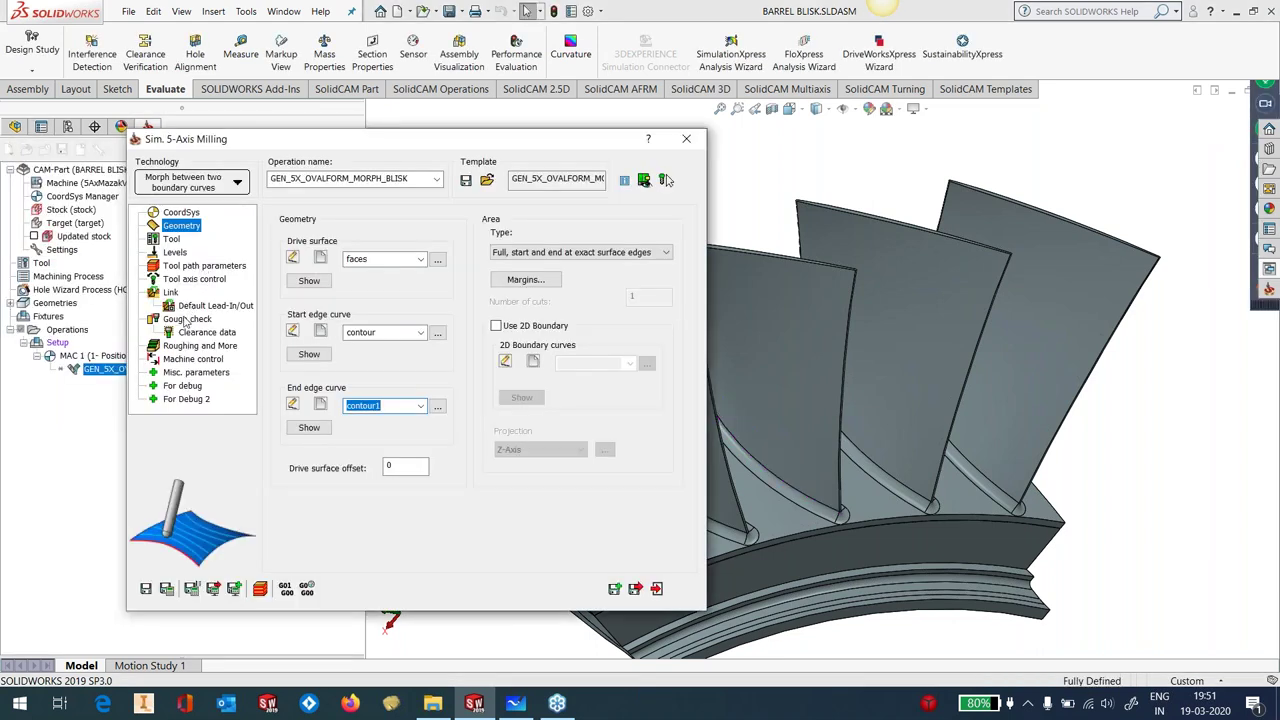
click(187, 318)
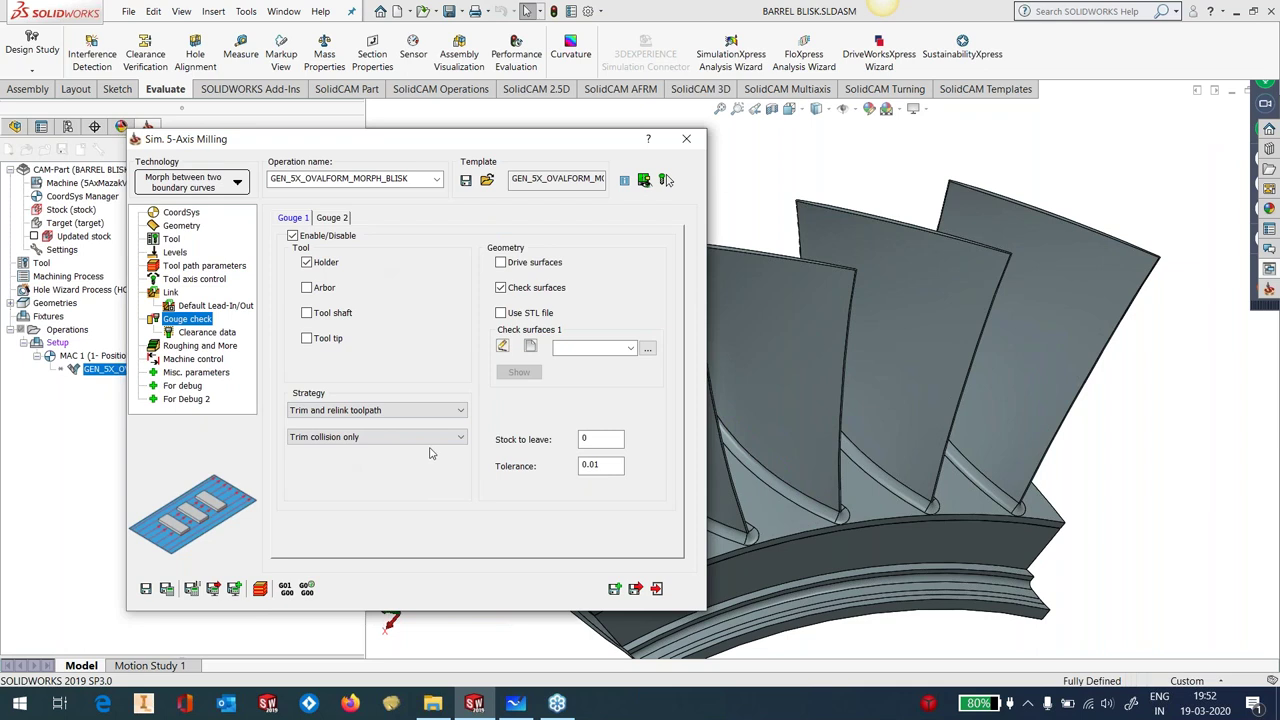
Create gouge-check surfaces faces10 from two blade-tip faces
click(532, 349)
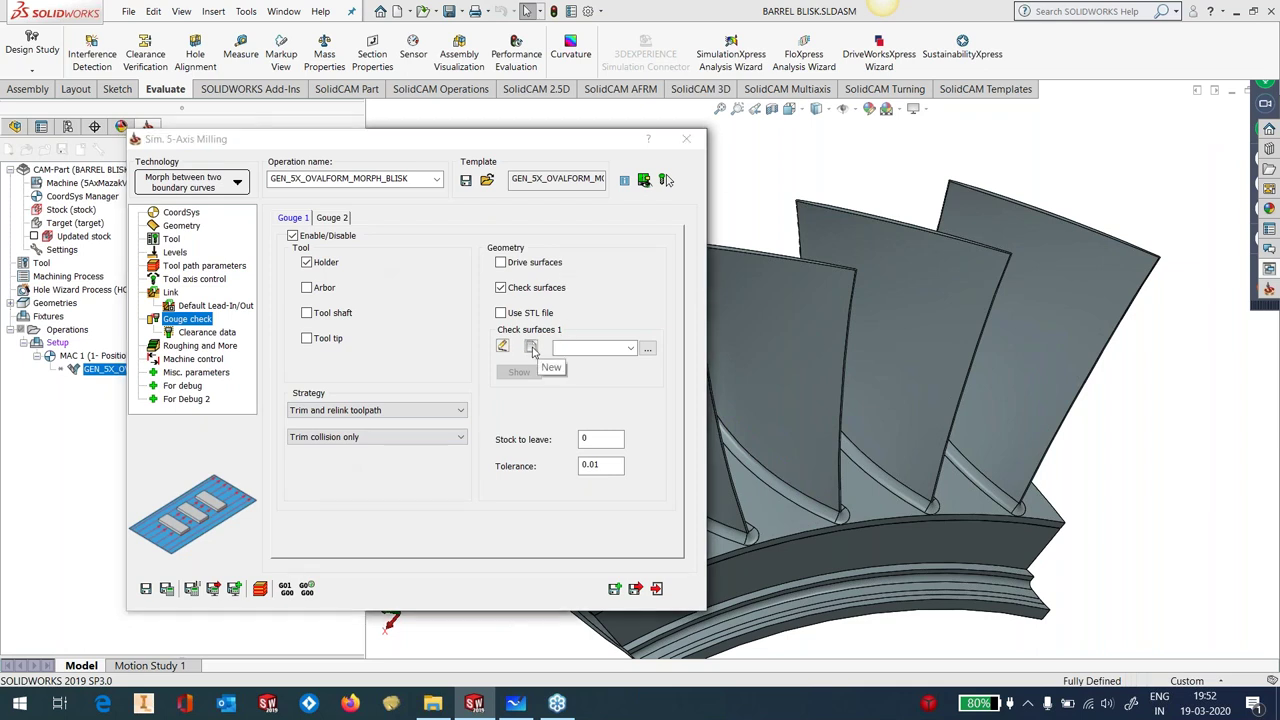
scroll(752, 283, down, 2)
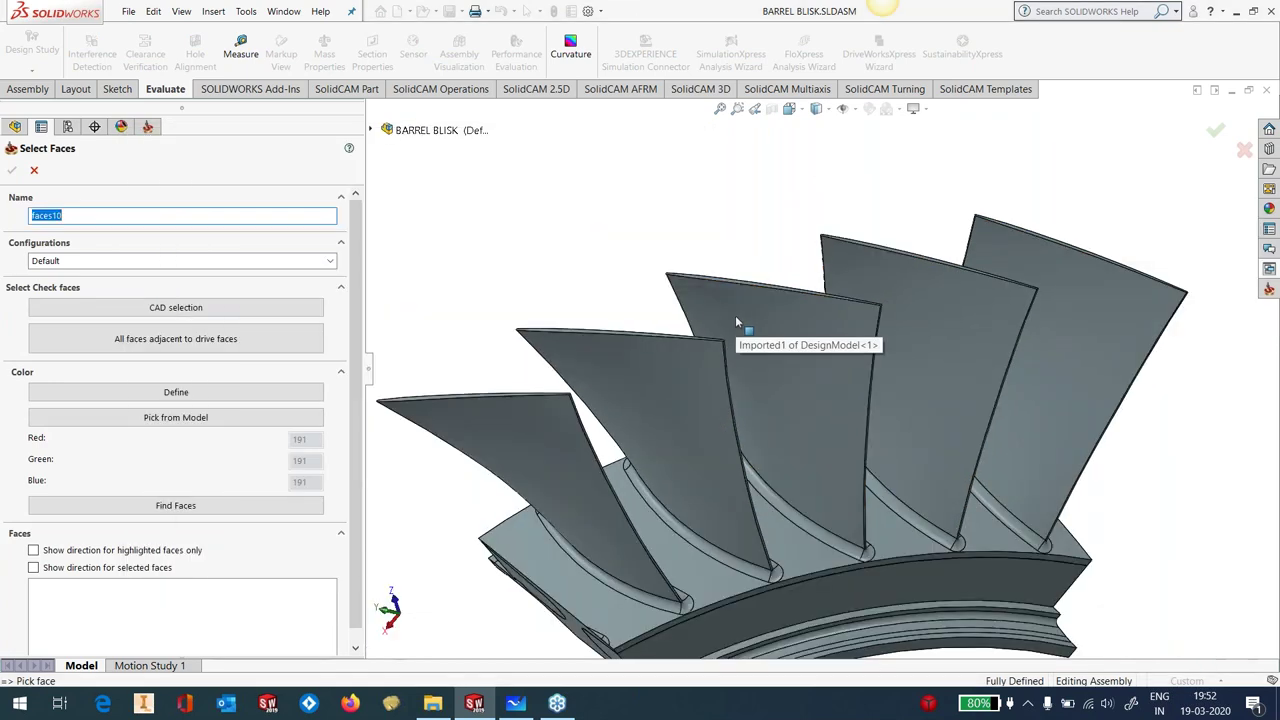
scroll(623, 330, up, 1)
click(690, 365)
scroll(978, 290, up, 1)
scroll(976, 282, down, 3)
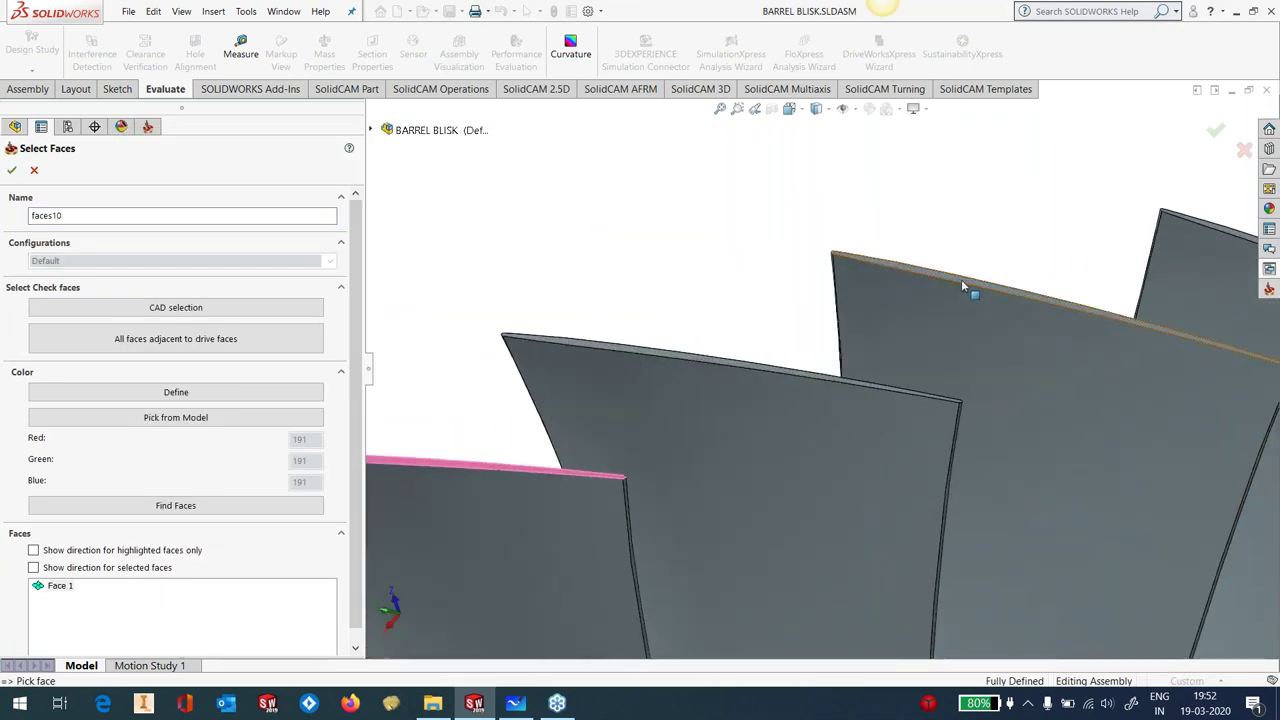
click(980, 285)
scroll(820, 400, up, 3)
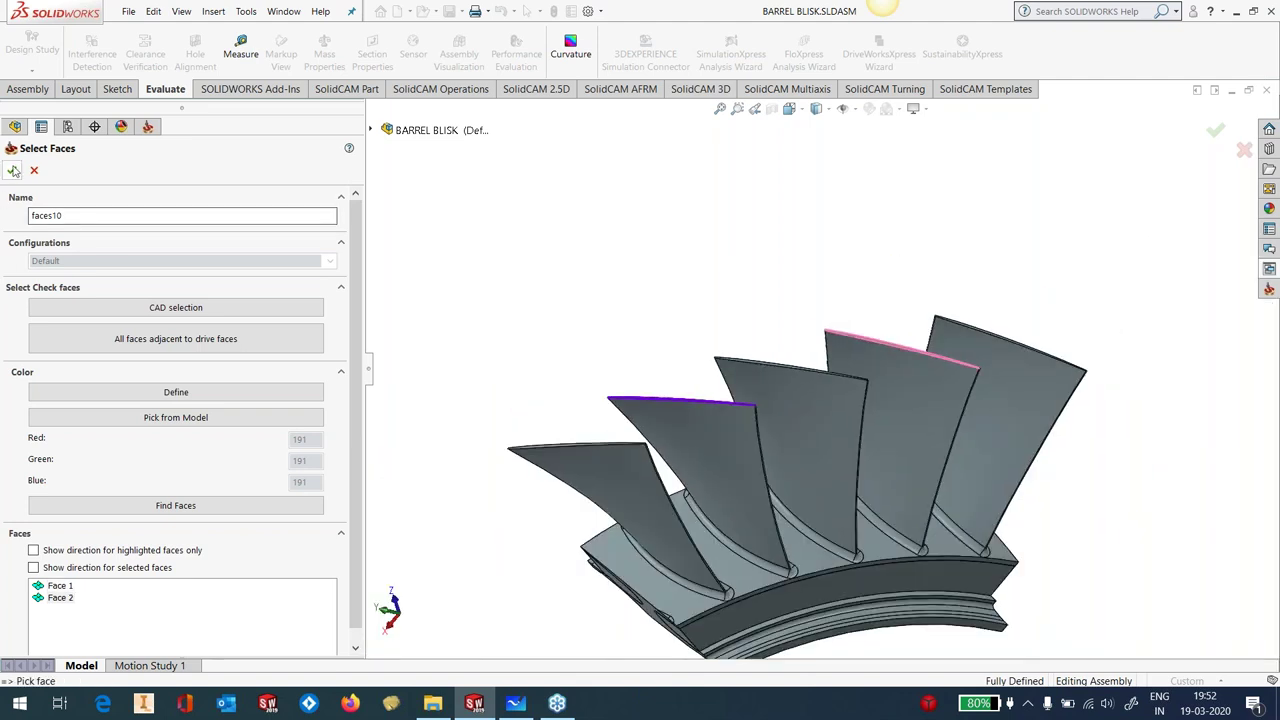
key(Return)
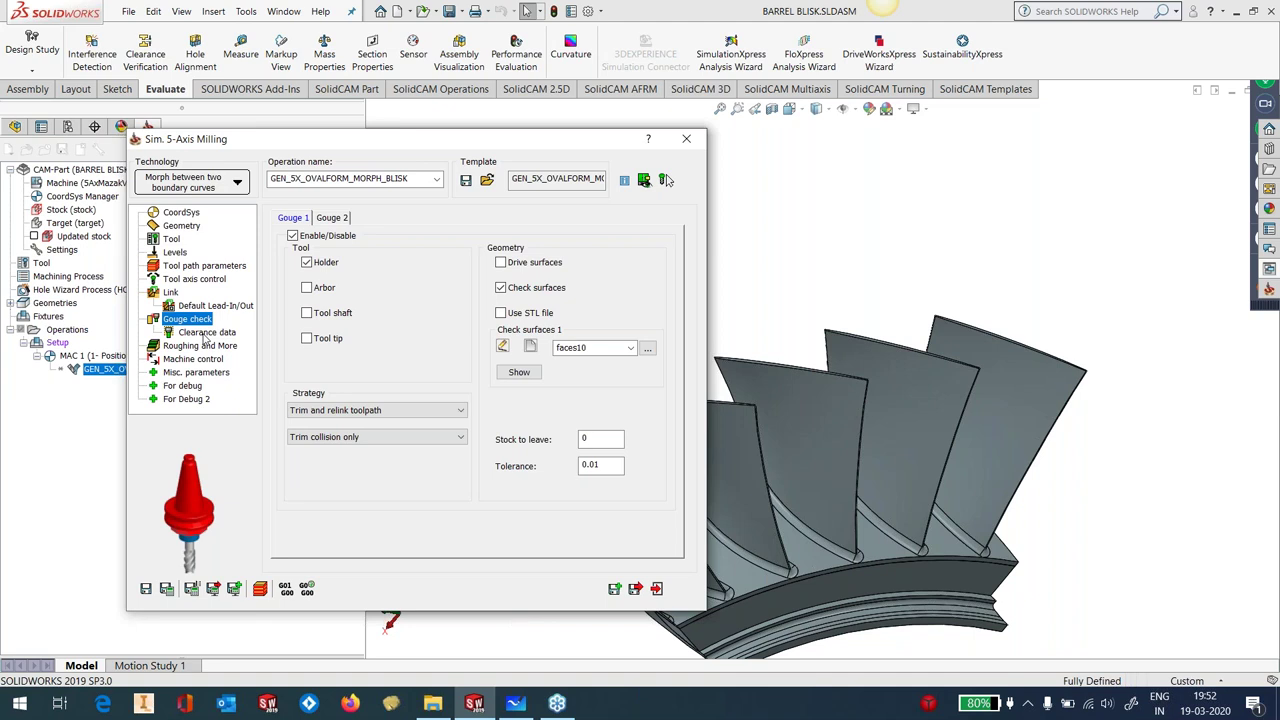
click(174, 241)
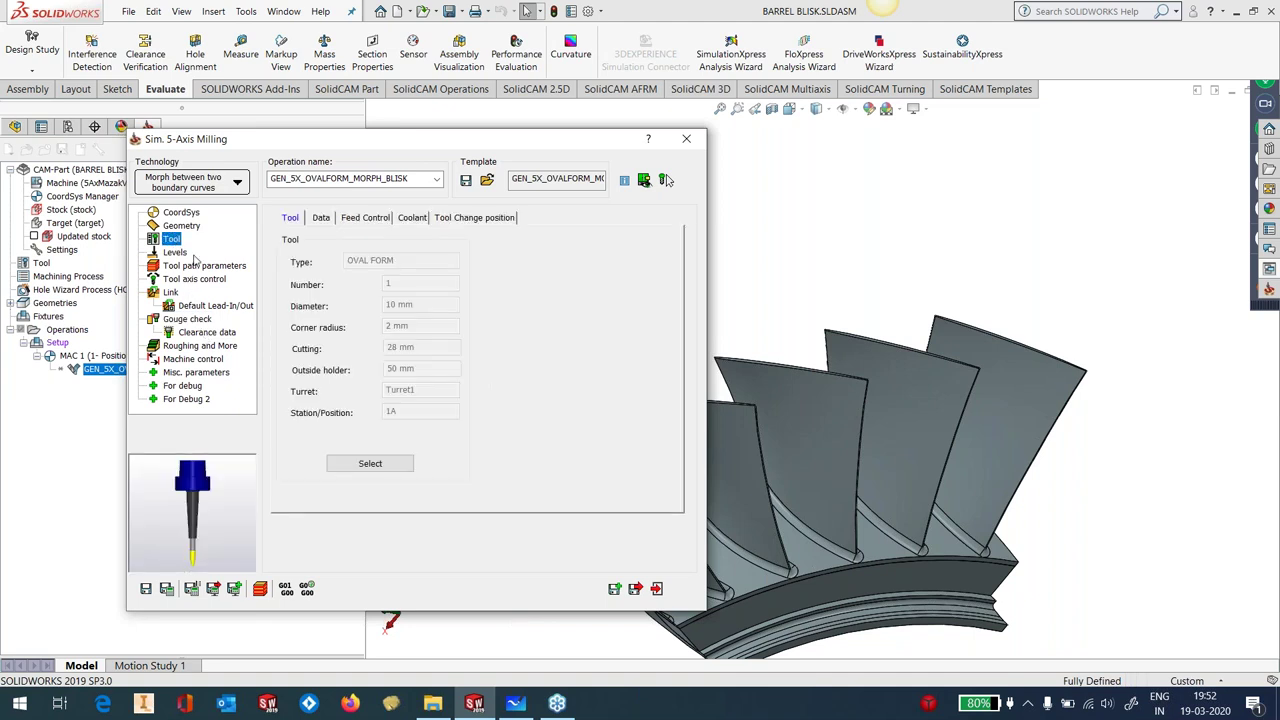
Confirm Tool 1, a 10 mm cutter with 2 mm corner radius and 85 profile radius
click(395, 463)
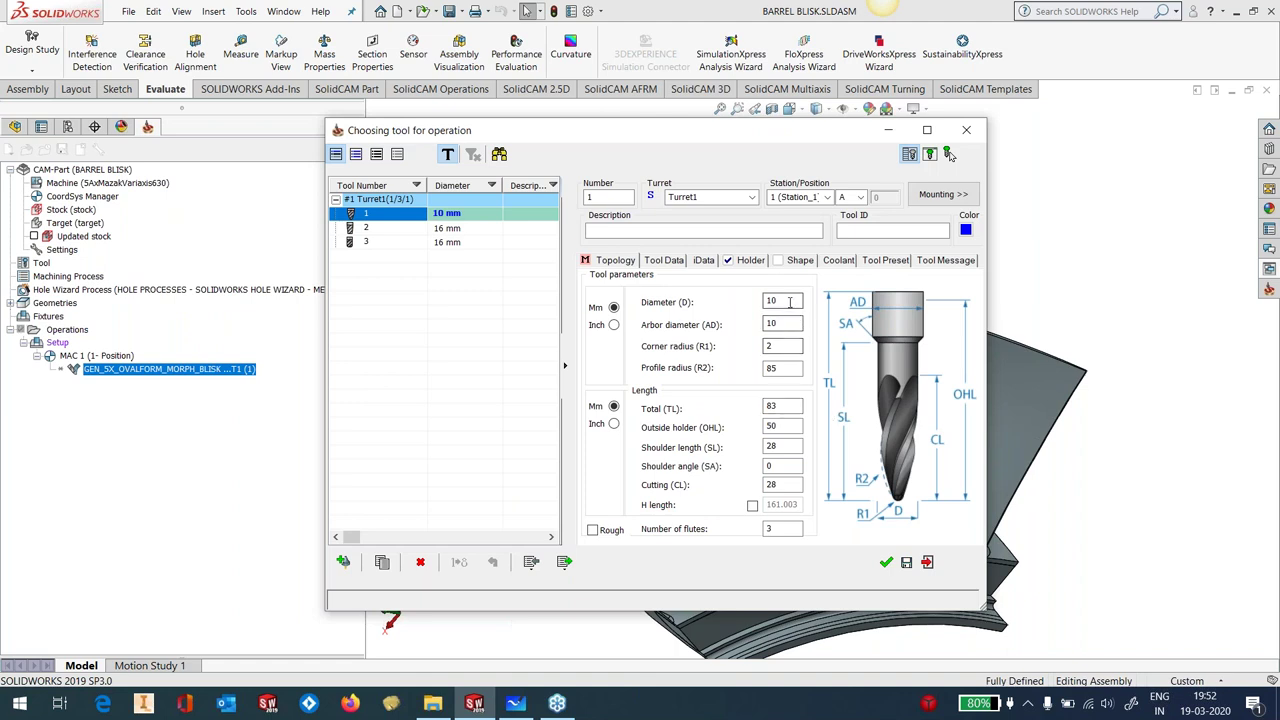
click(760, 301)
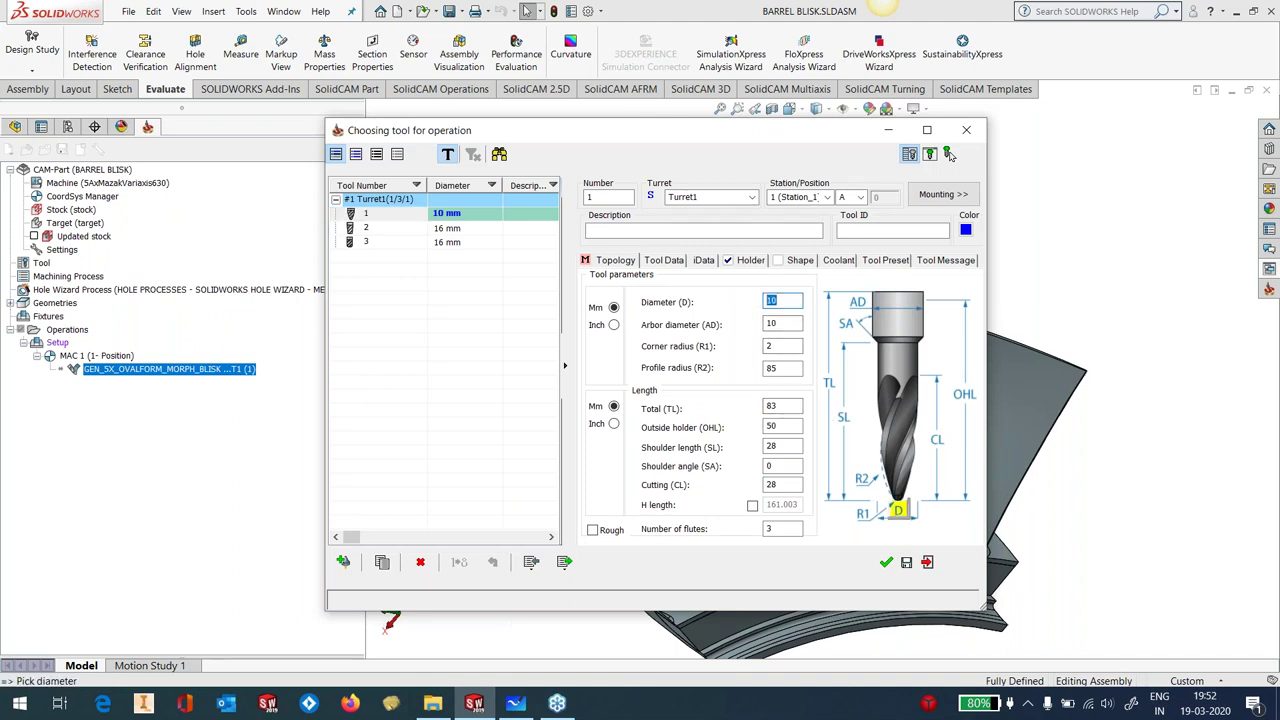
click(752, 346)
click(768, 367)
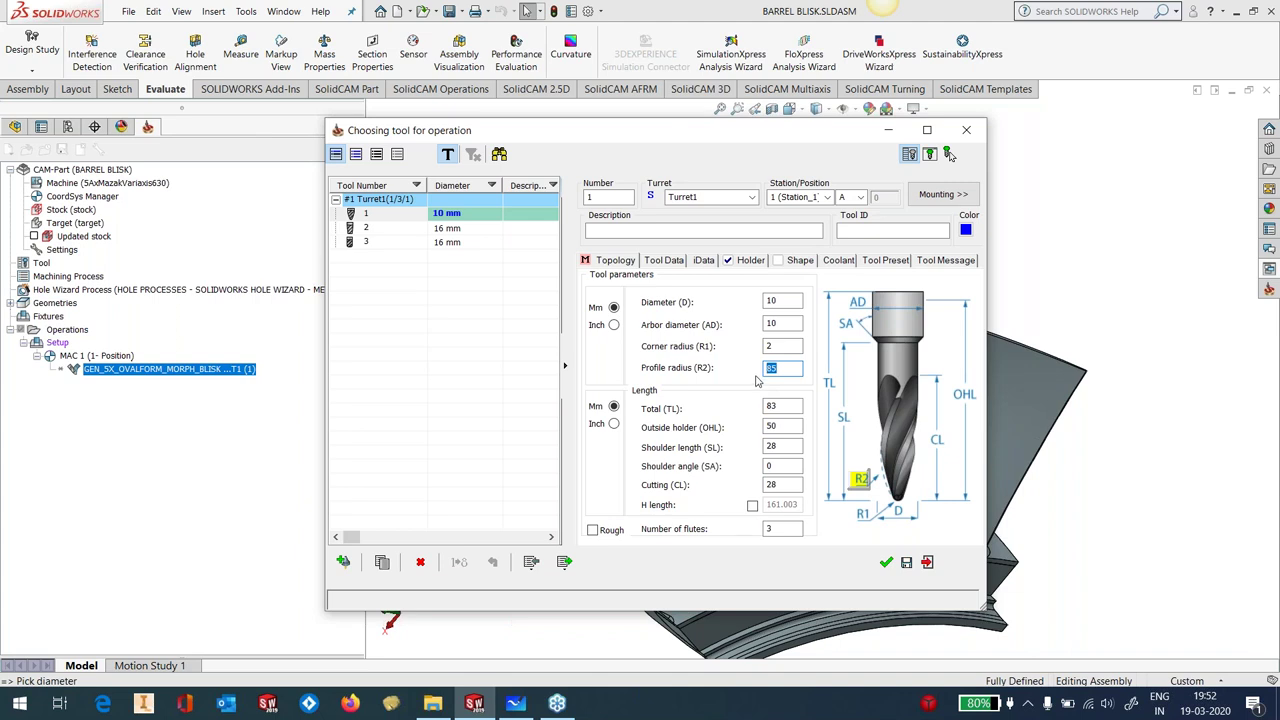
click(729, 427)
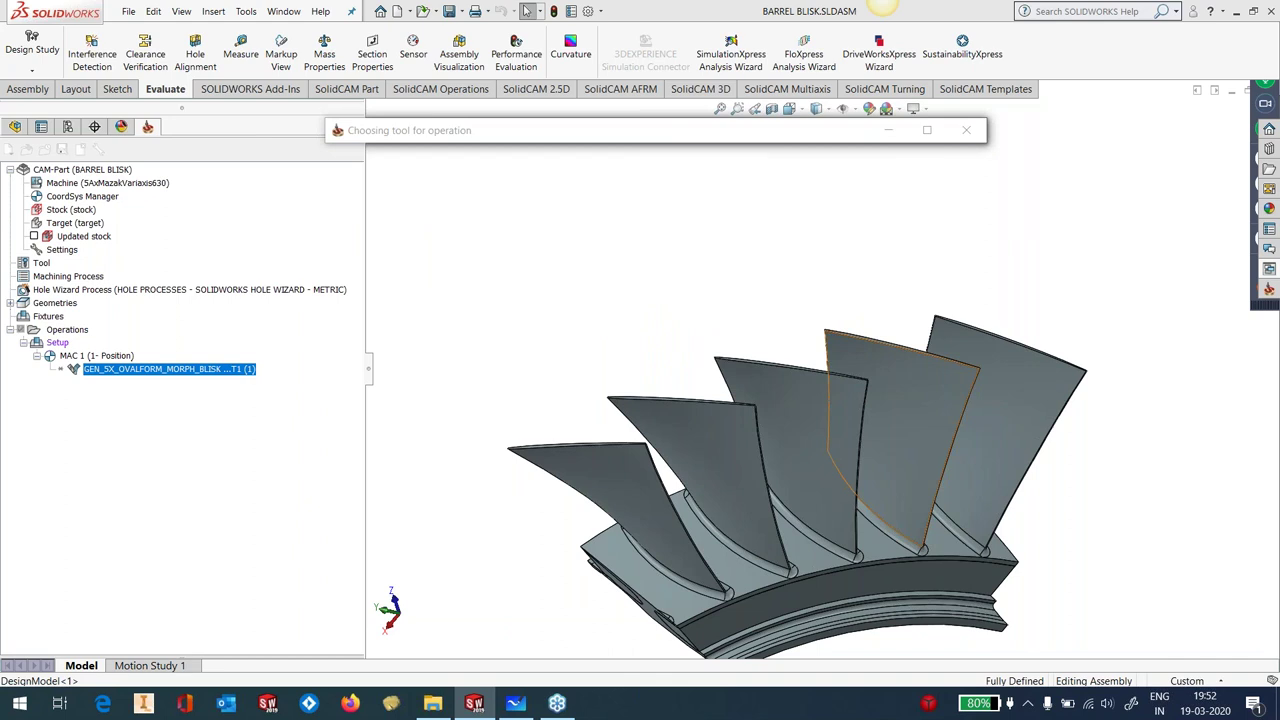
middle_drag(850, 345, 900, 400)
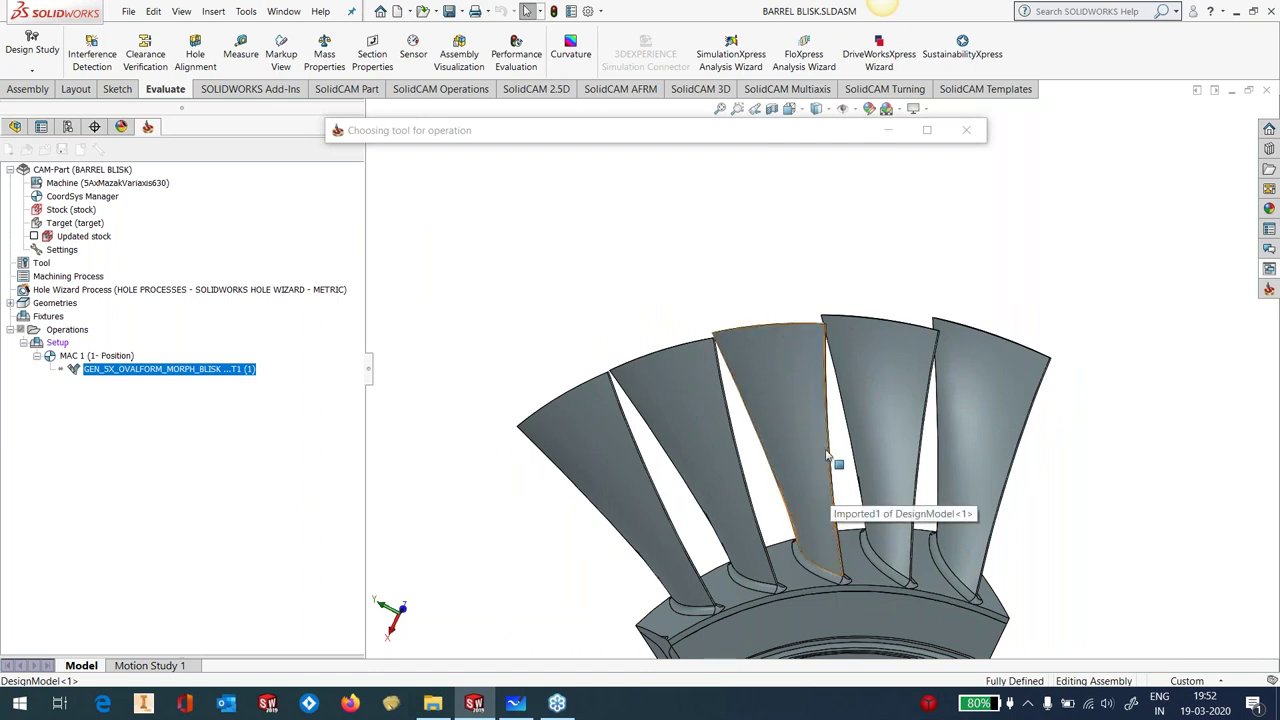
middle_drag(798, 406, 791, 266)
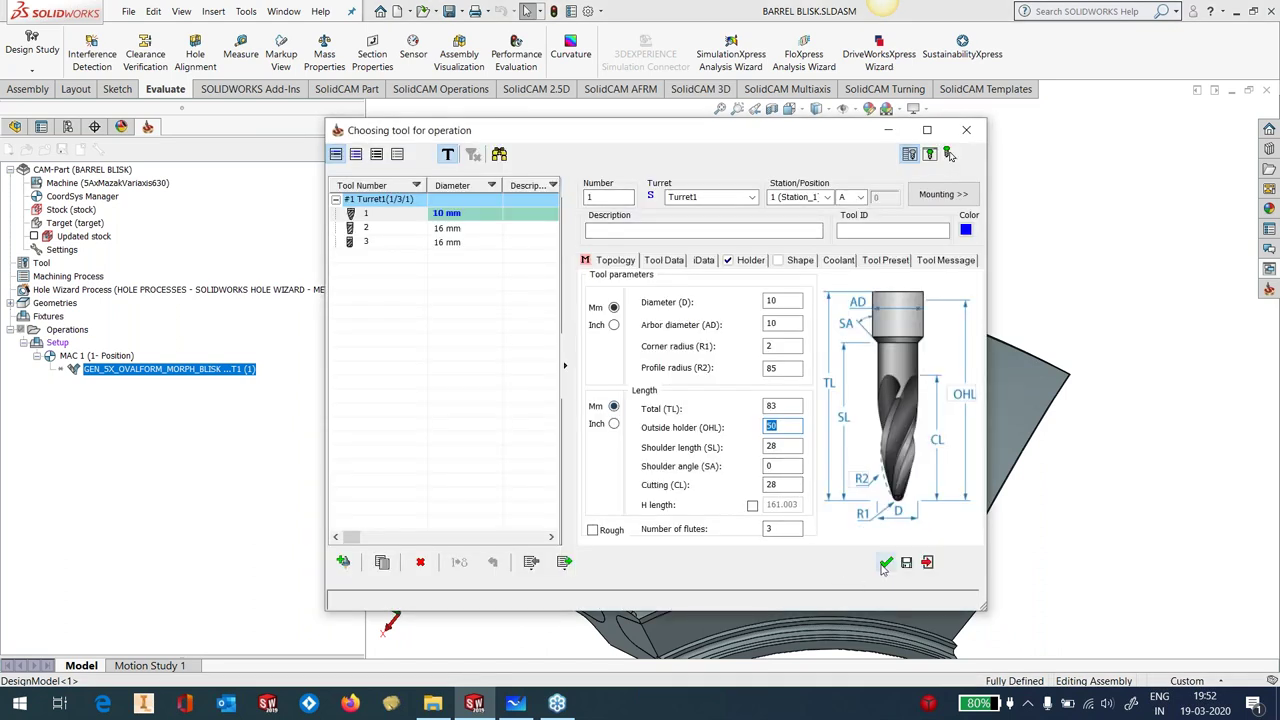
click(885, 565)
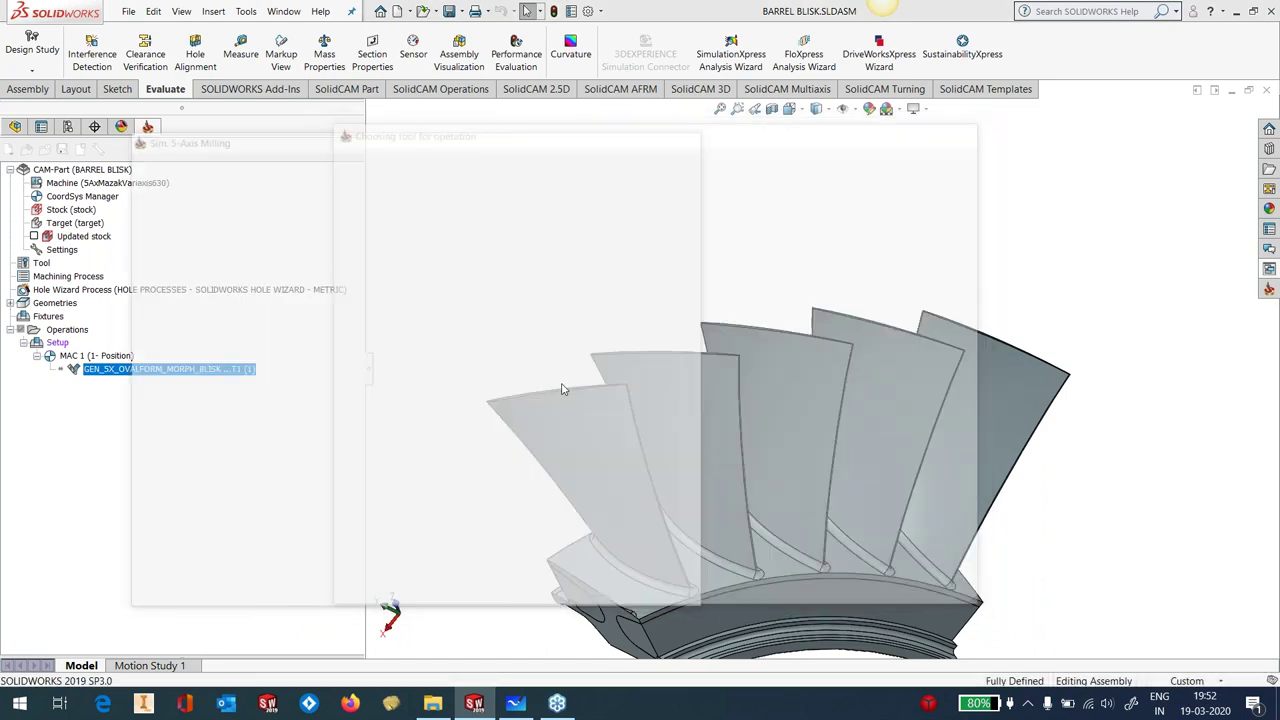
Review the maximum step over and the clearance-area lead-in/lead-out link settings
click(200, 266)
click(415, 405)
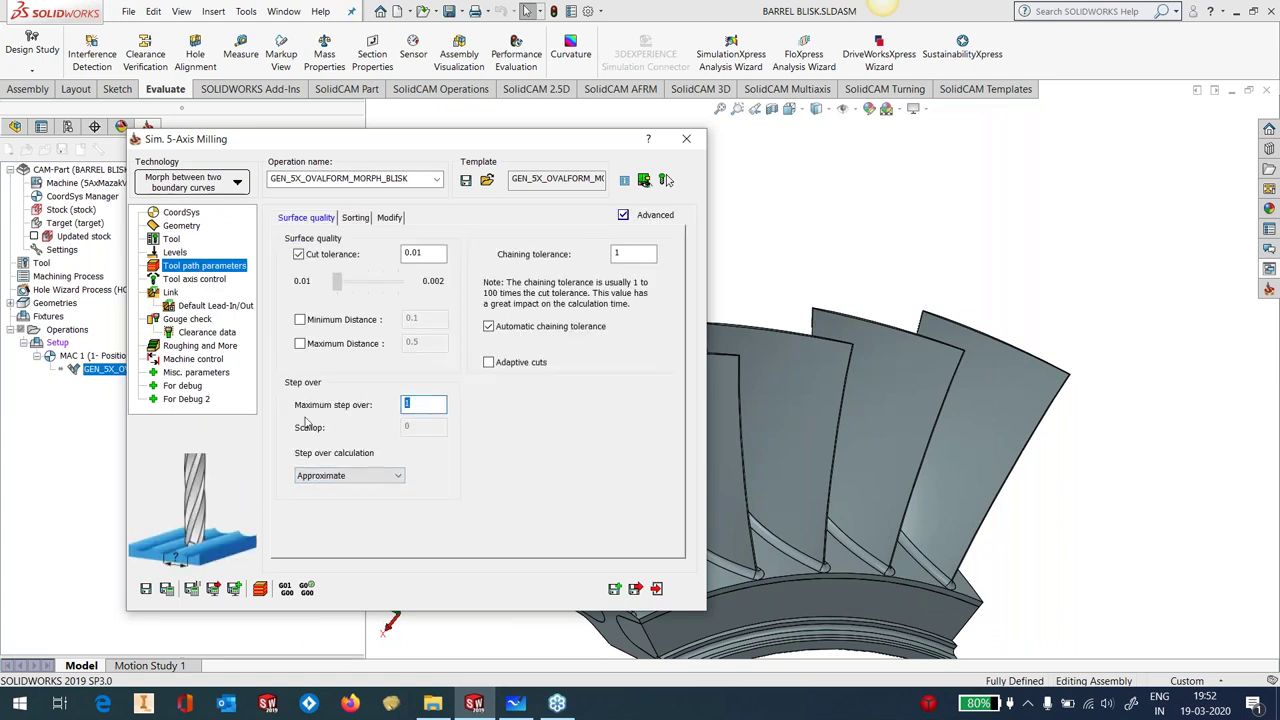
click(171, 292)
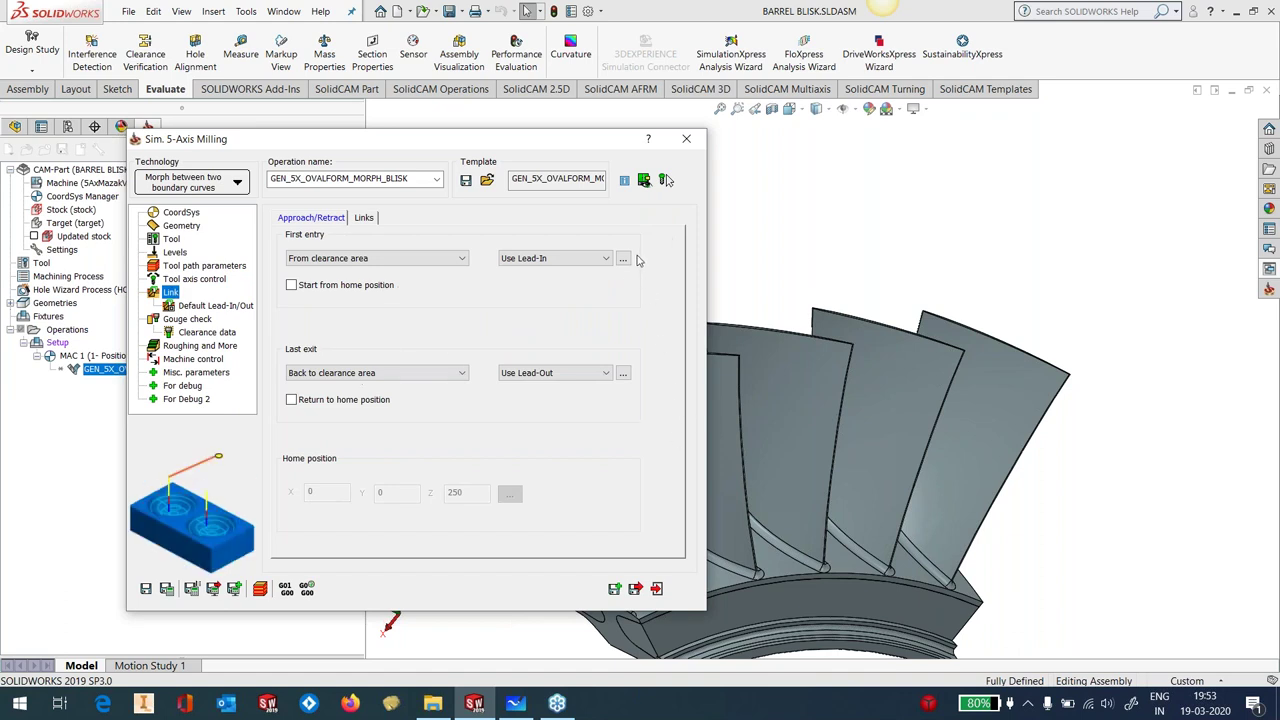
drag(510, 128, 736, 83)
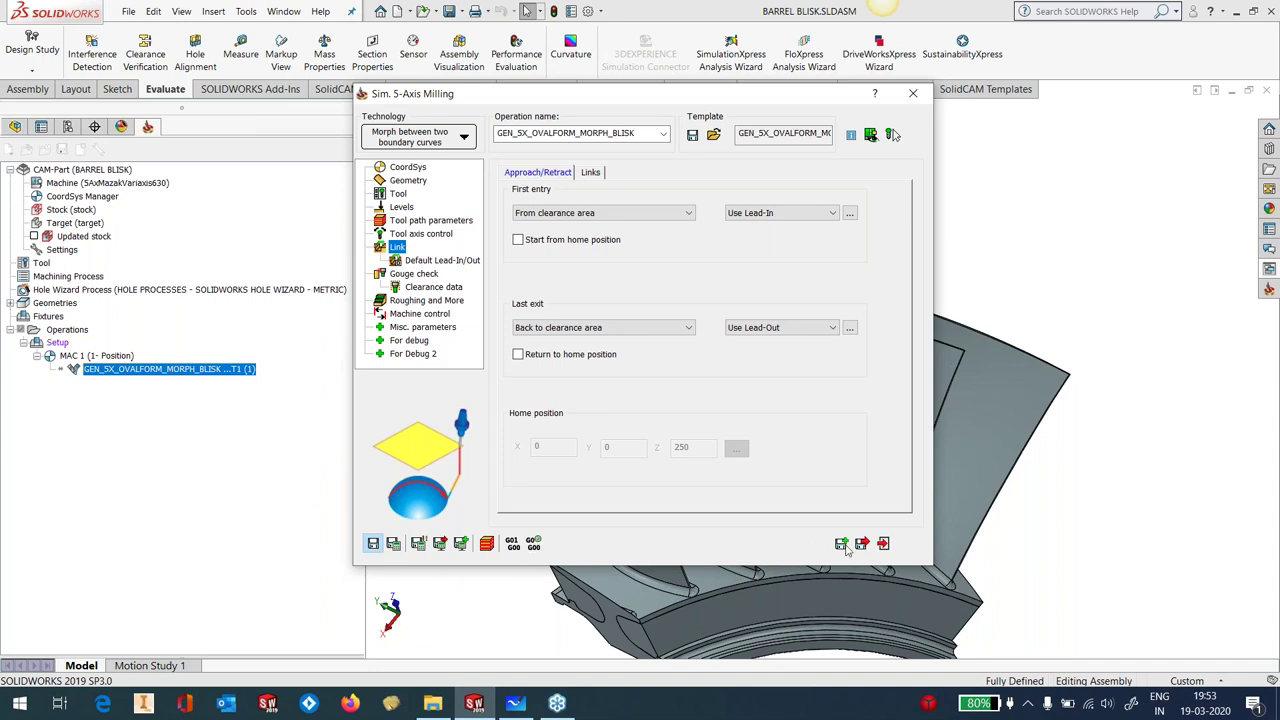
Save the oval-form operation settings and calculate its toolpath
click(883, 543)
right_click(205, 369)
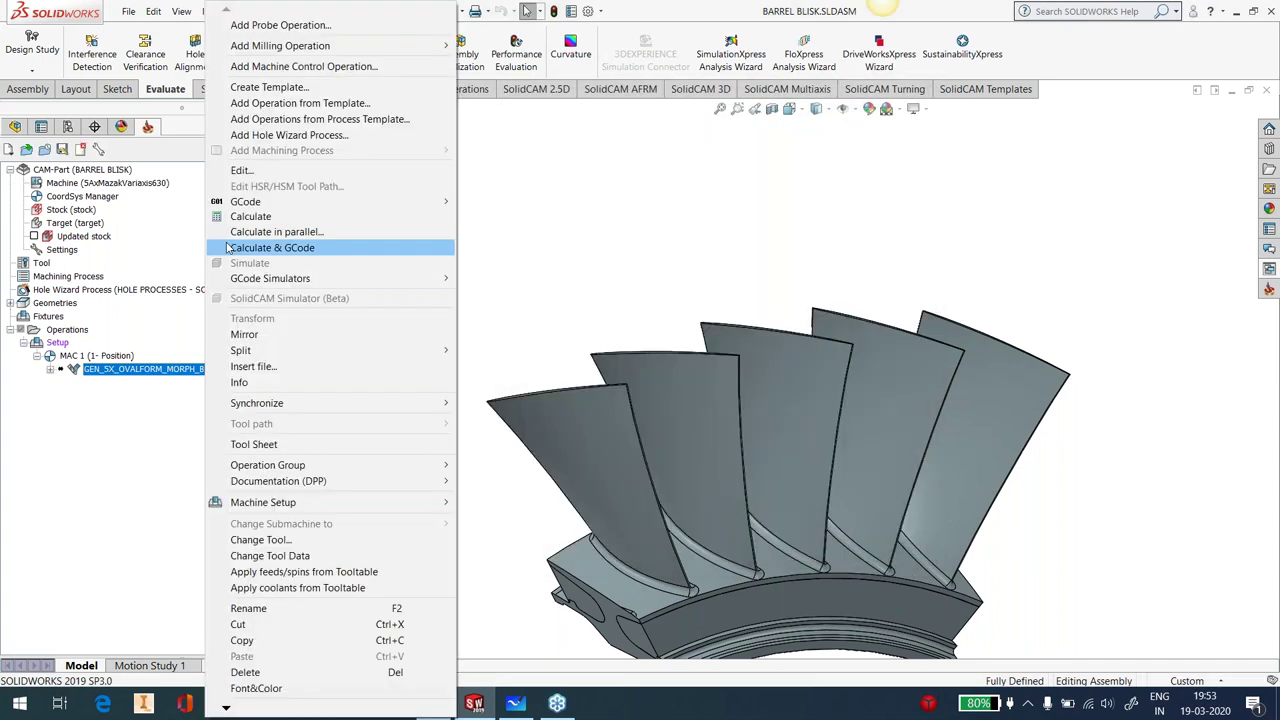
click(250, 216)
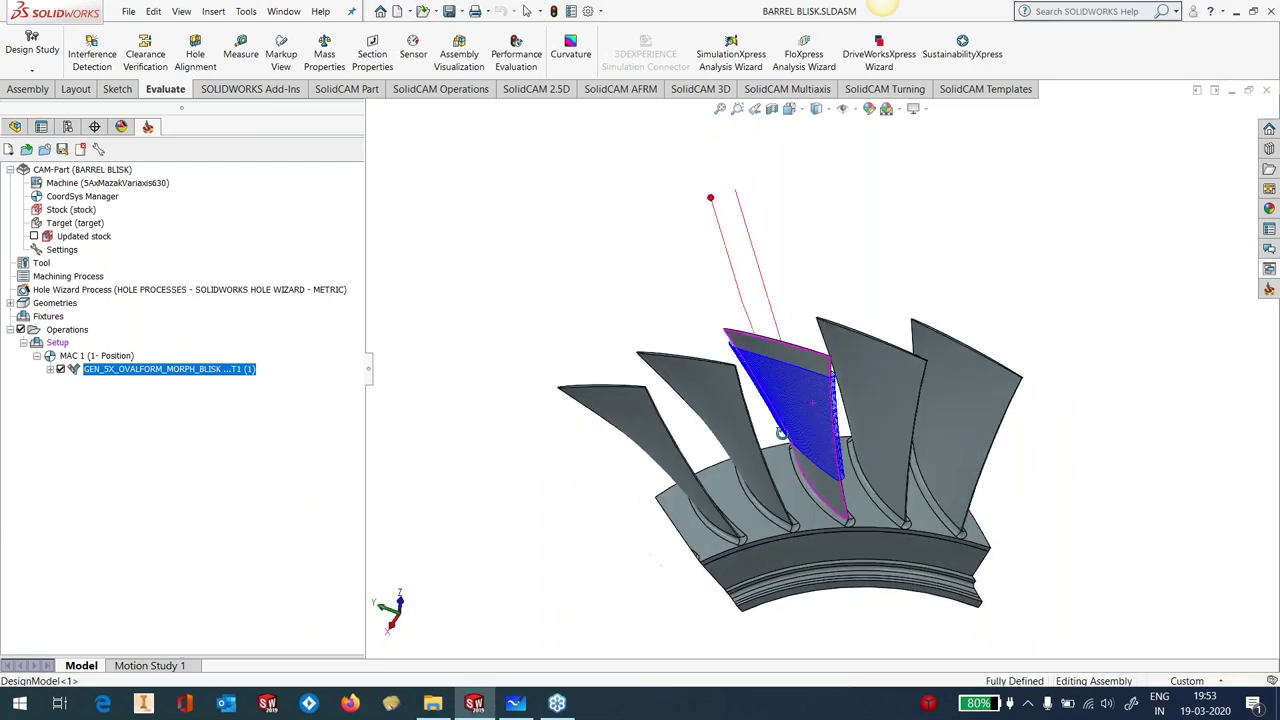
Reopen the operation, inspect the blue blade toolpath from below, and show its tool axis control
double_click(144, 370)
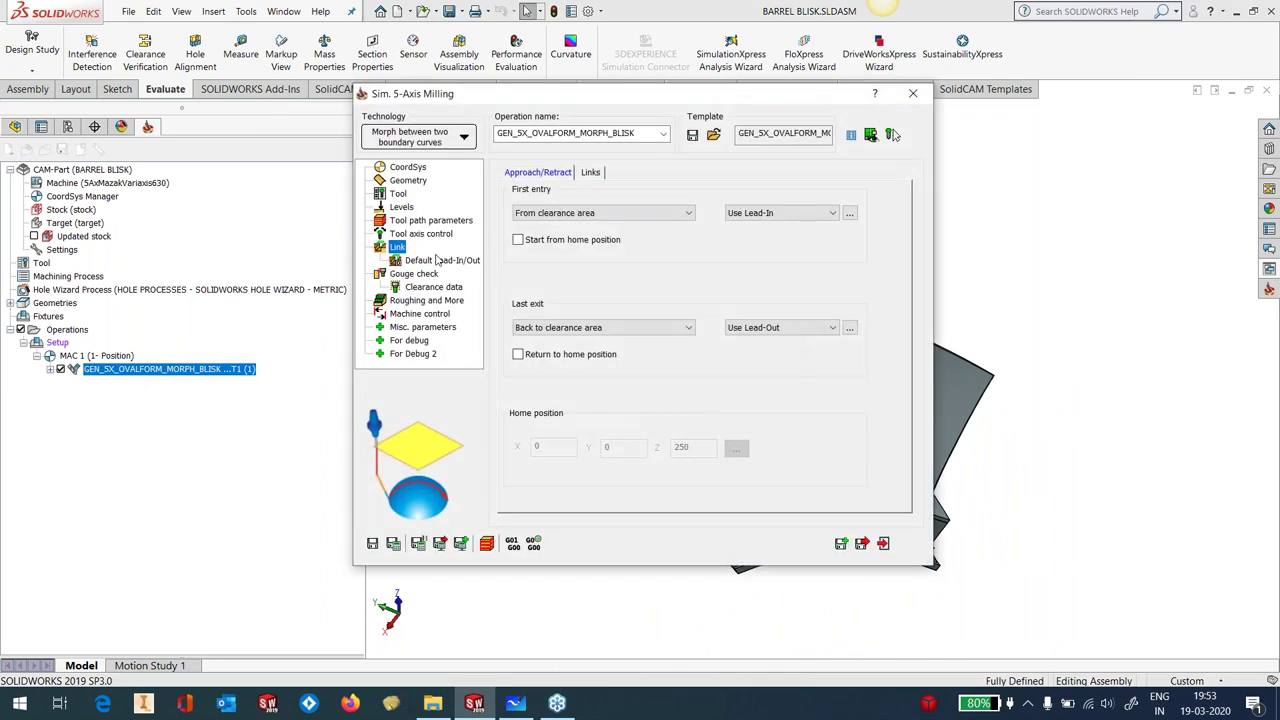
double_click(662, 100)
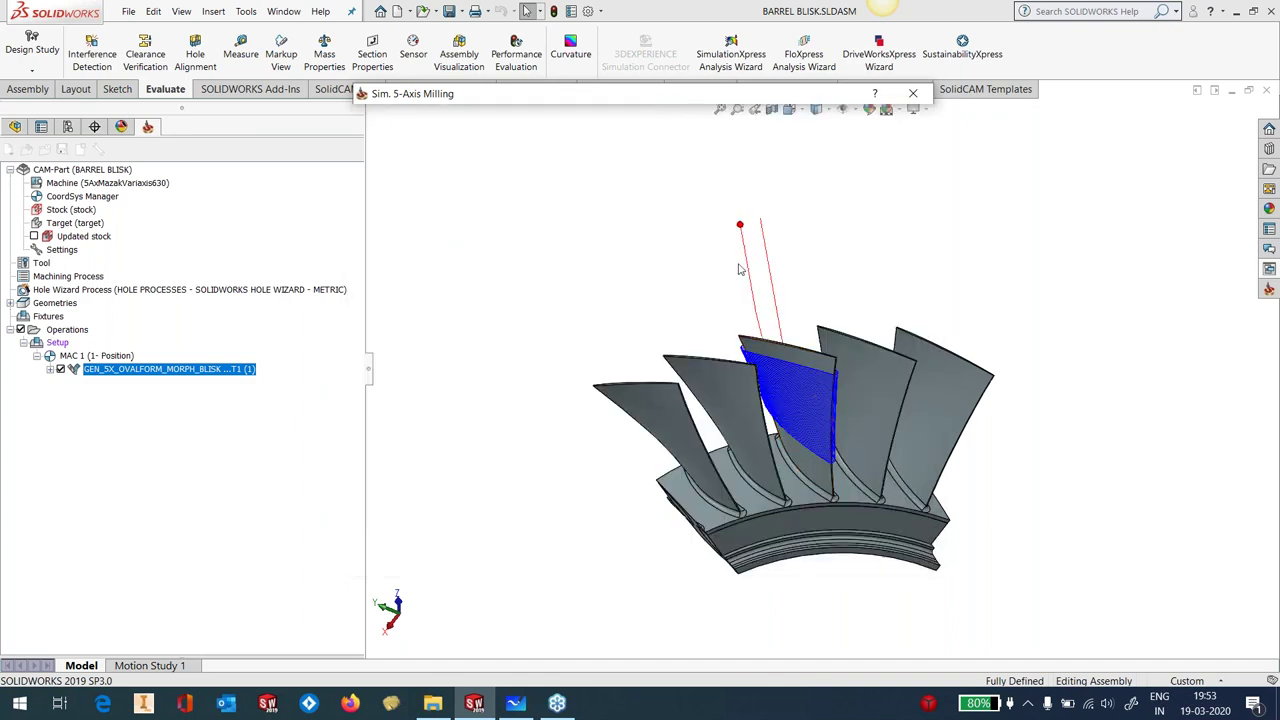
middle_drag(731, 327, 760, 420)
scroll(780, 430, down, 3)
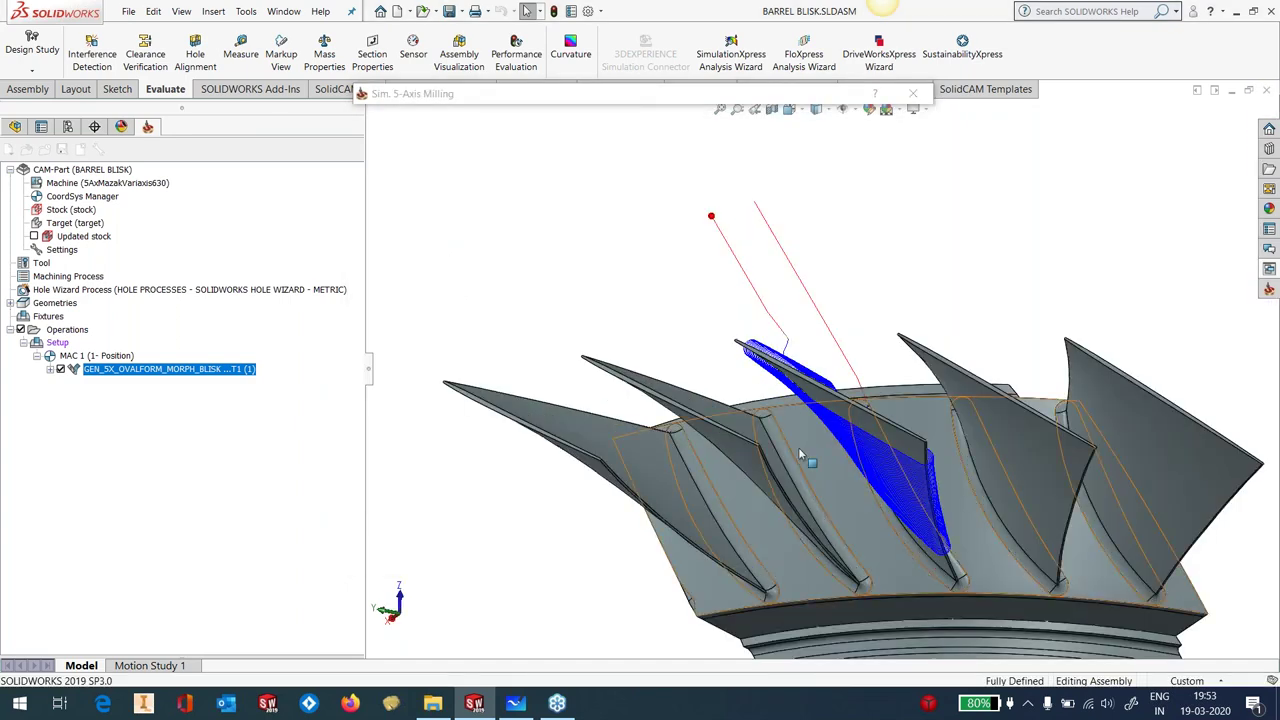
scroll(803, 445, up, 1)
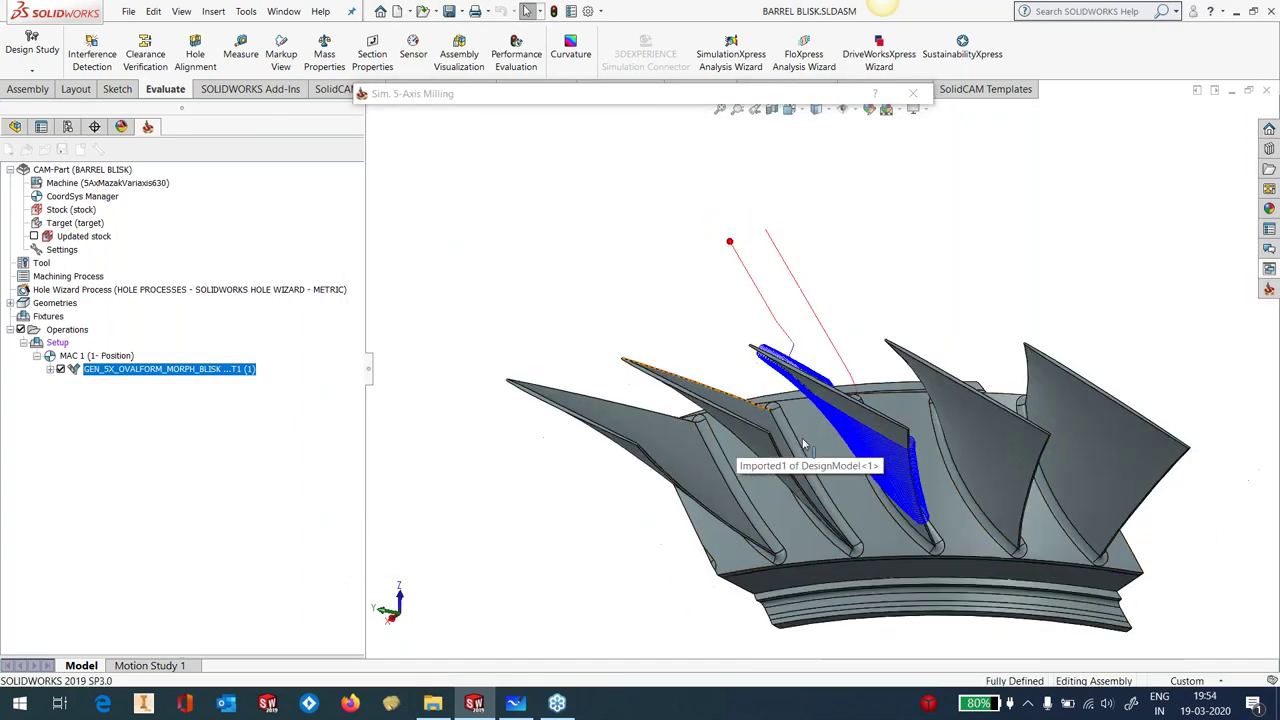
scroll(803, 445, down, 3)
double_click(590, 98)
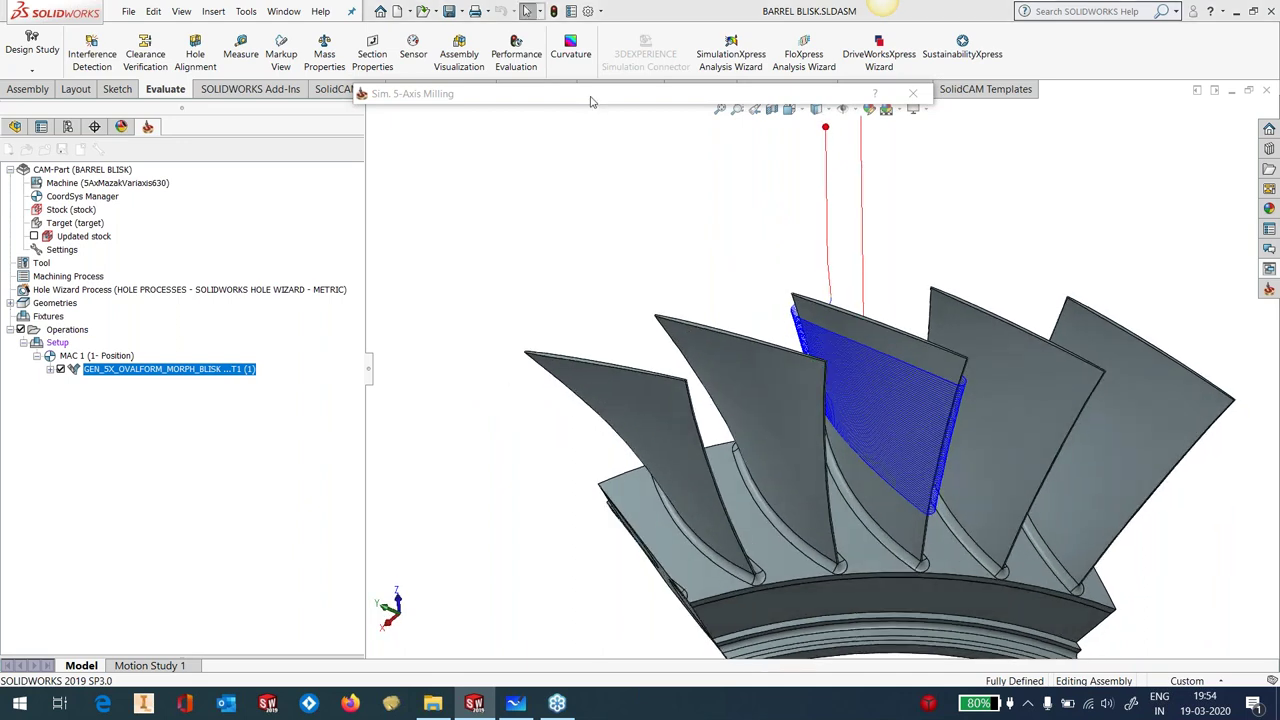
click(435, 236)
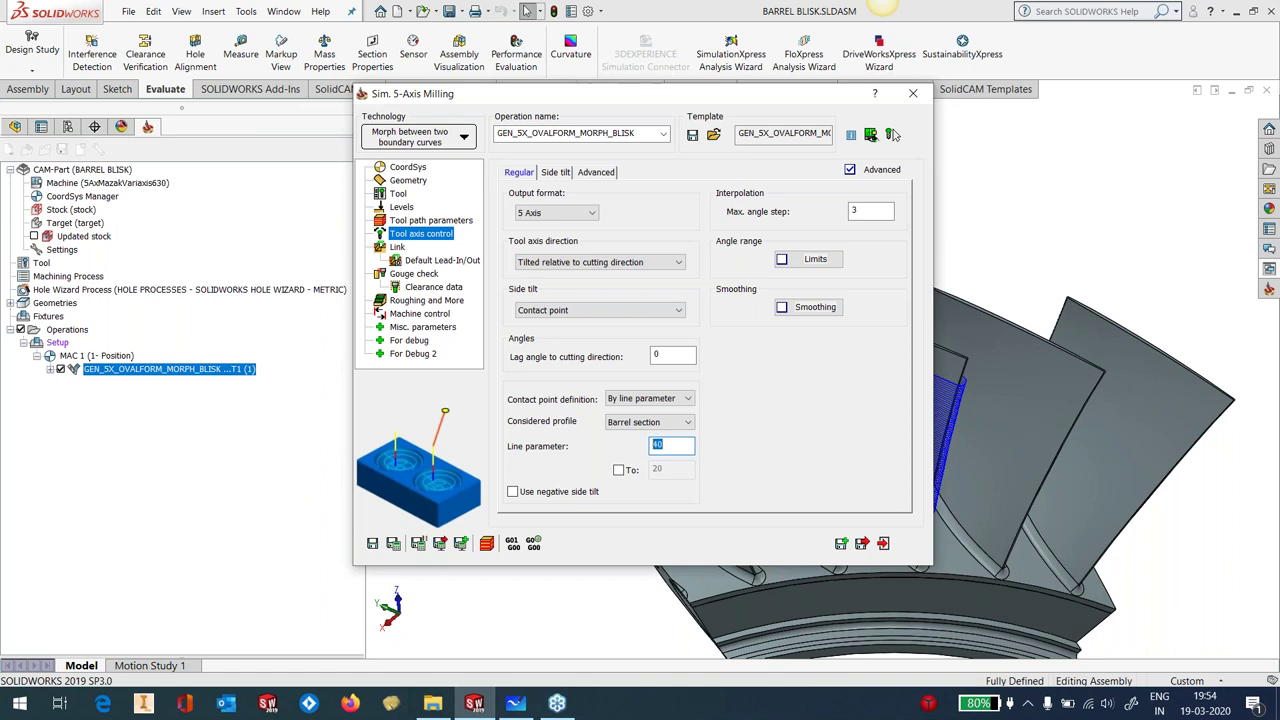
click(515, 703)
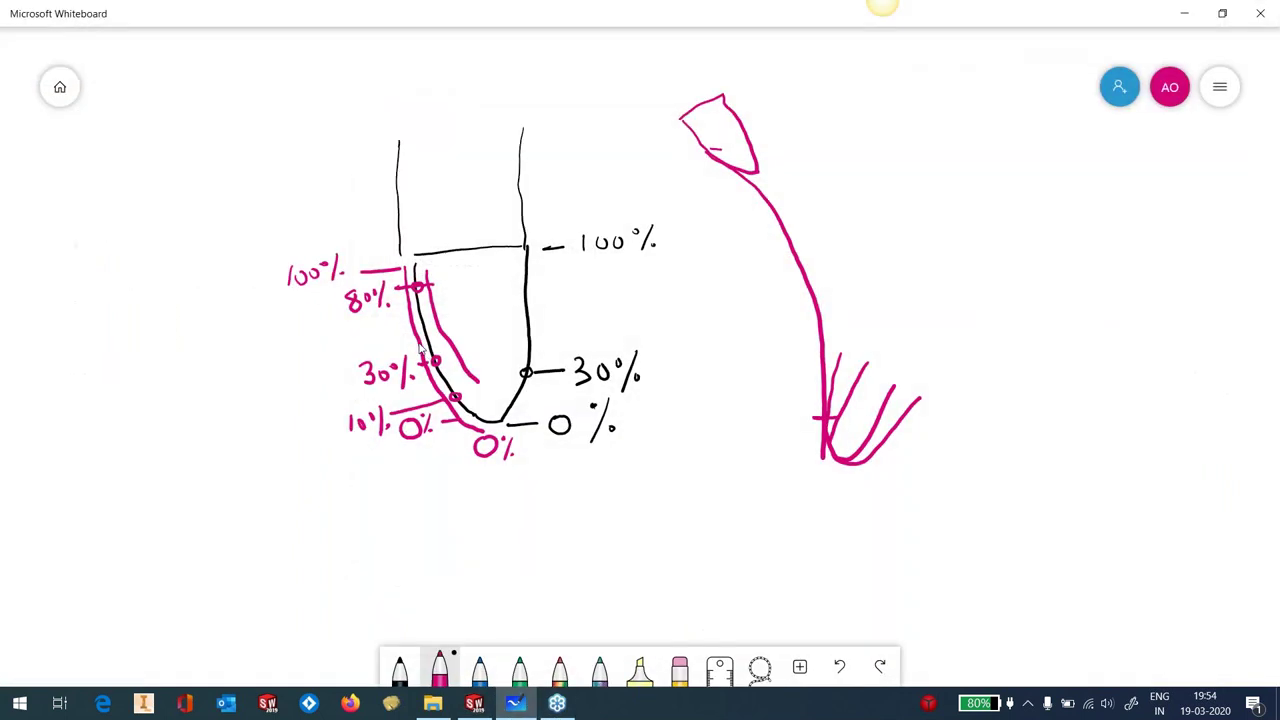
click(420, 351)
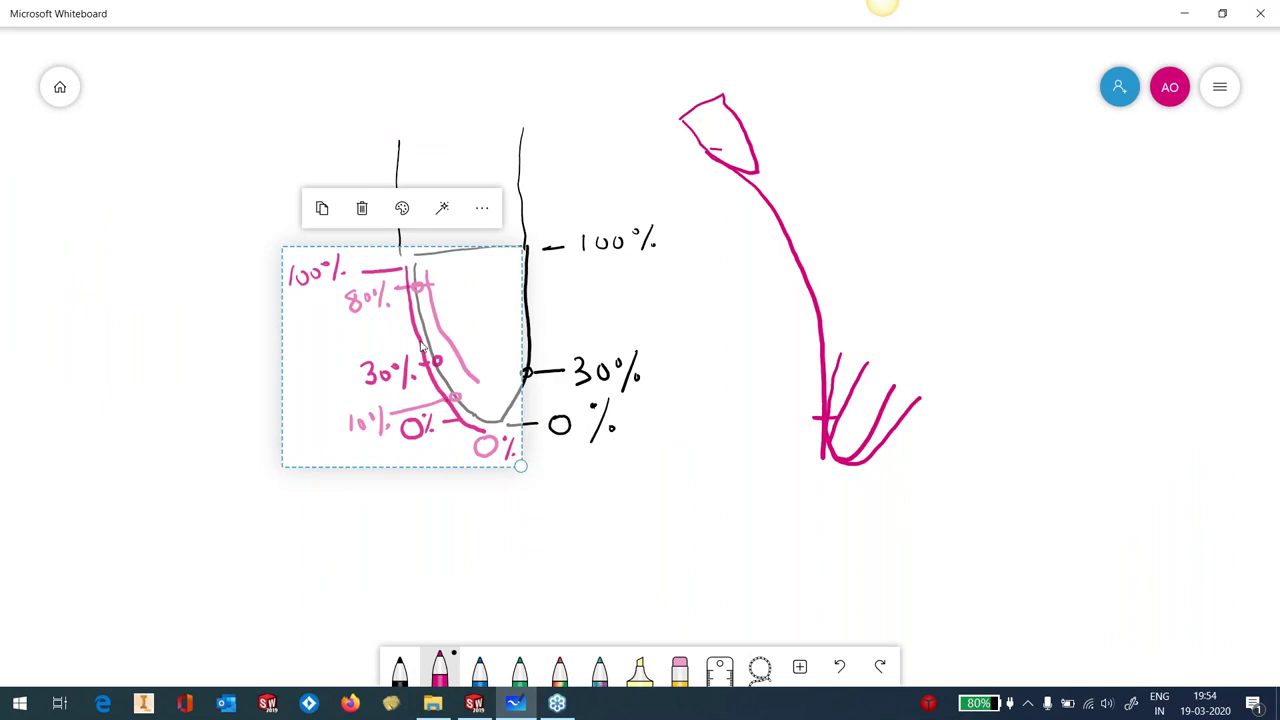
click(591, 529)
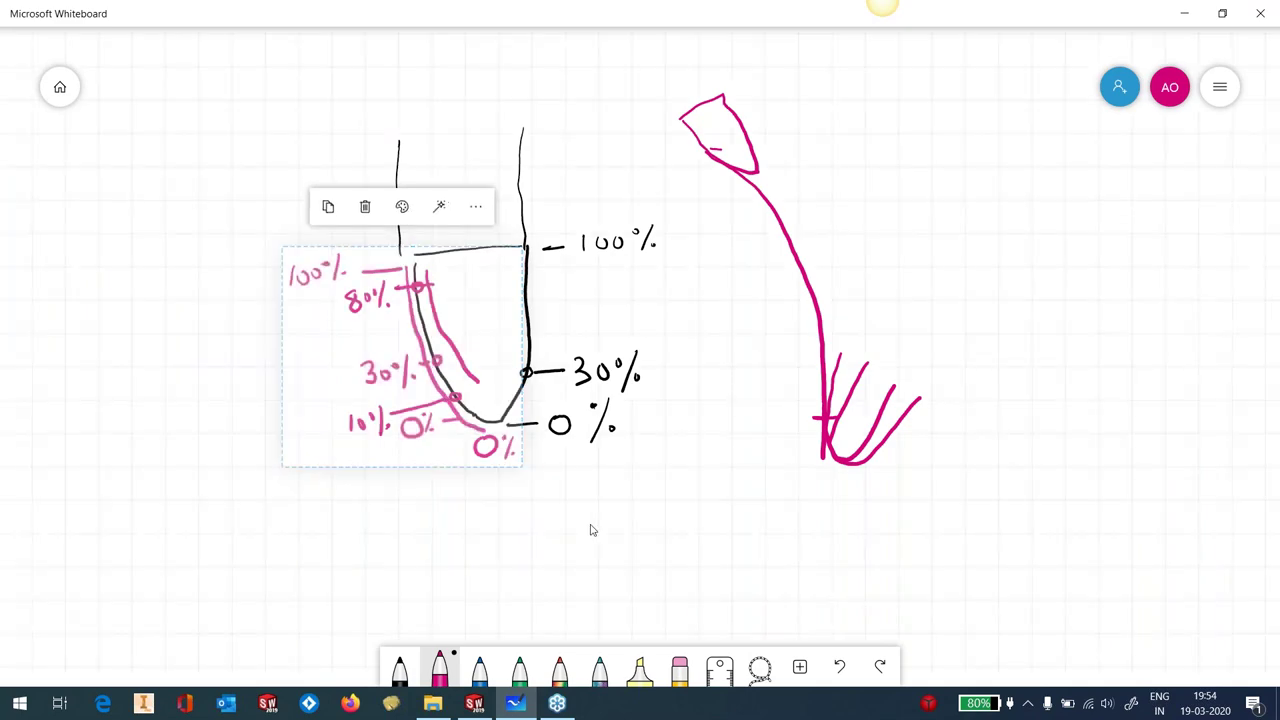
click(1186, 18)
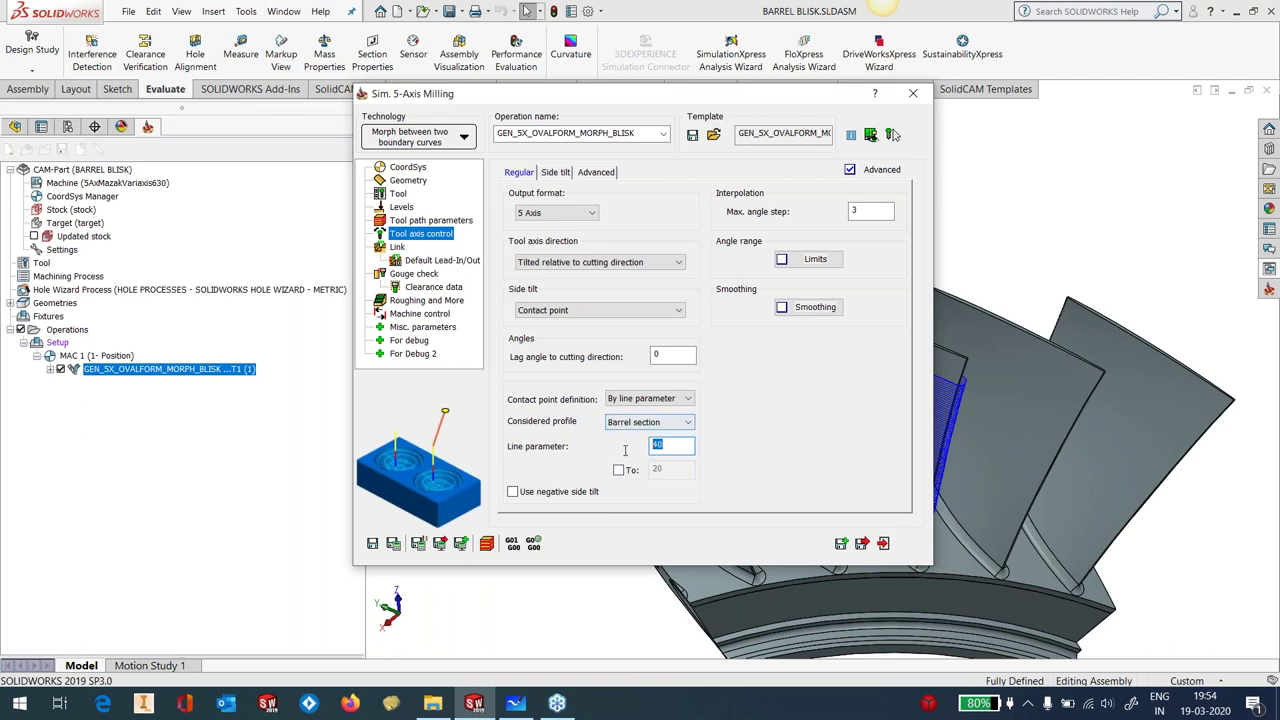
Run the Host CAD simulation of the tilted oval-form tool at higher speed, then return to the settings
click(487, 545)
click(145, 386)
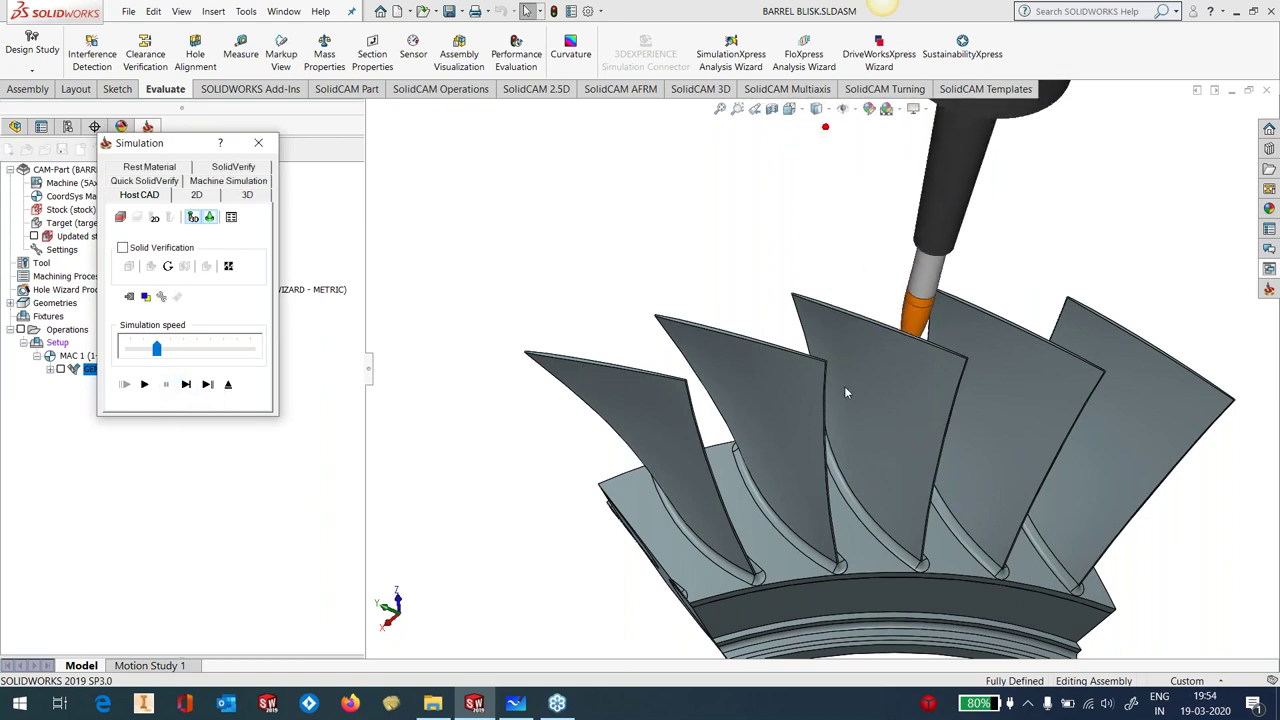
middle_drag(911, 380, 850, 336)
scroll(864, 346, down, 8)
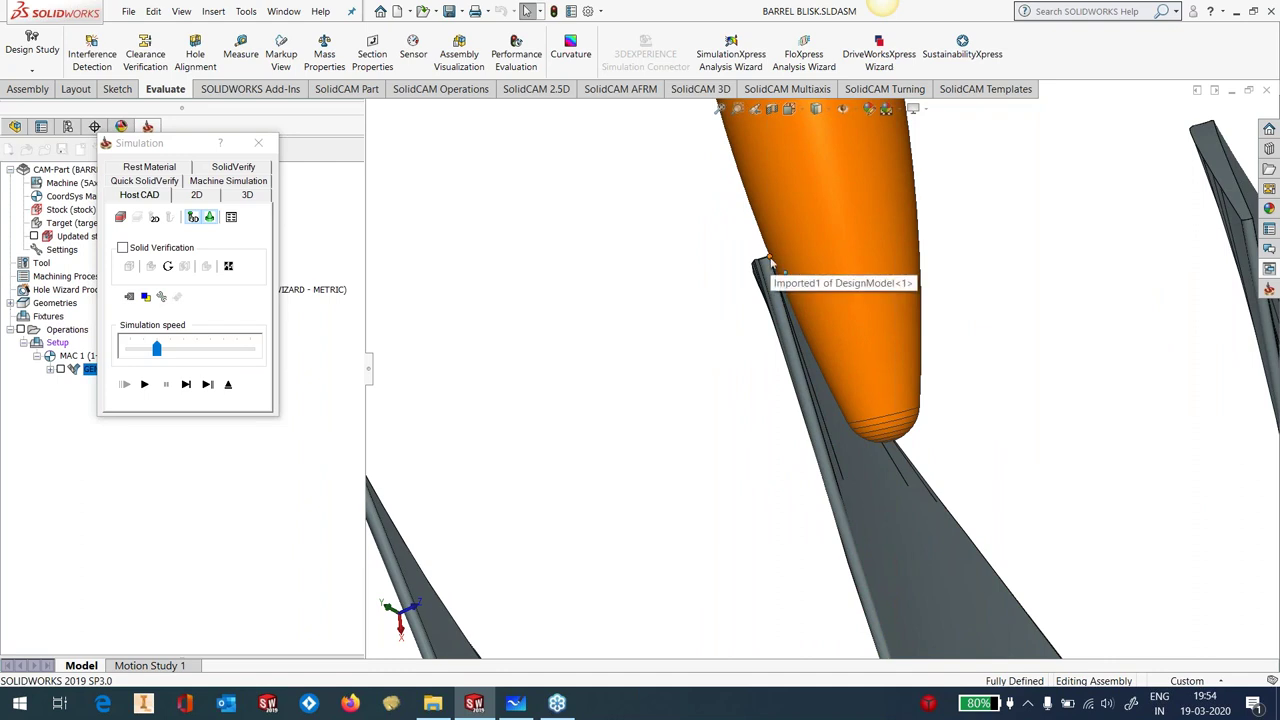
scroll(770, 262, up, 5)
middle_drag(770, 262, 850, 365)
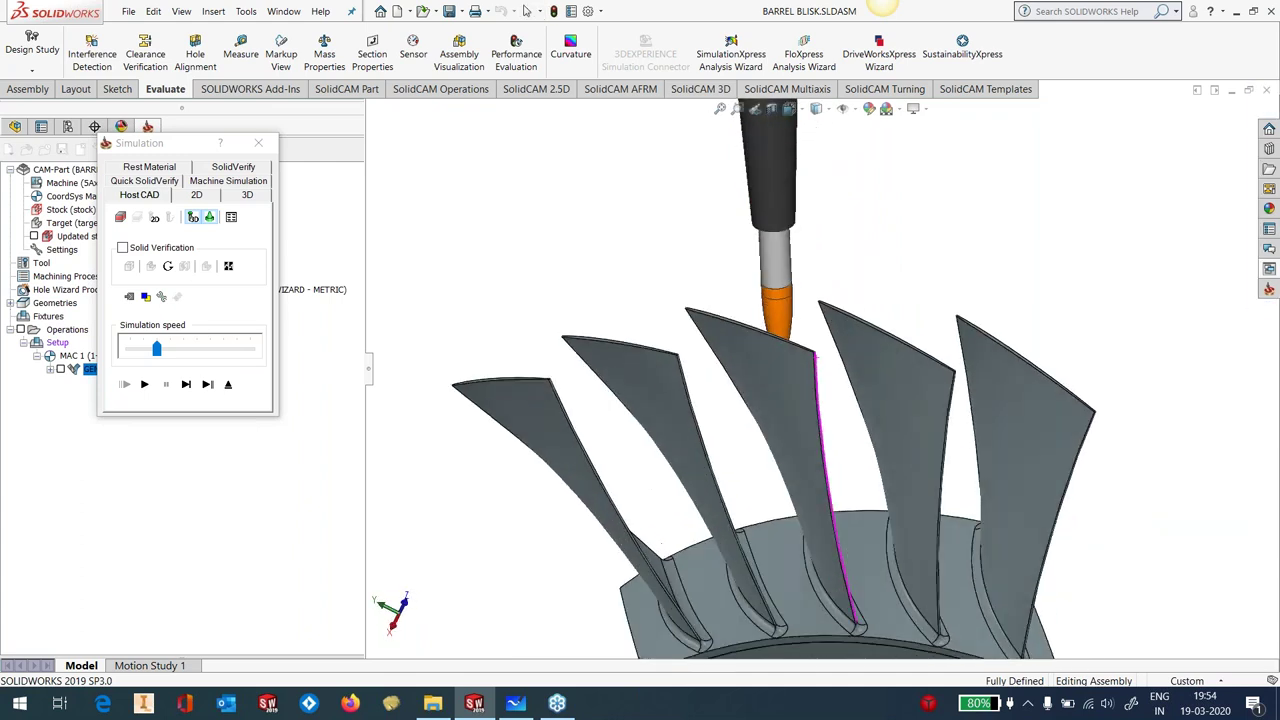
click(144, 384)
drag(162, 355, 183, 348)
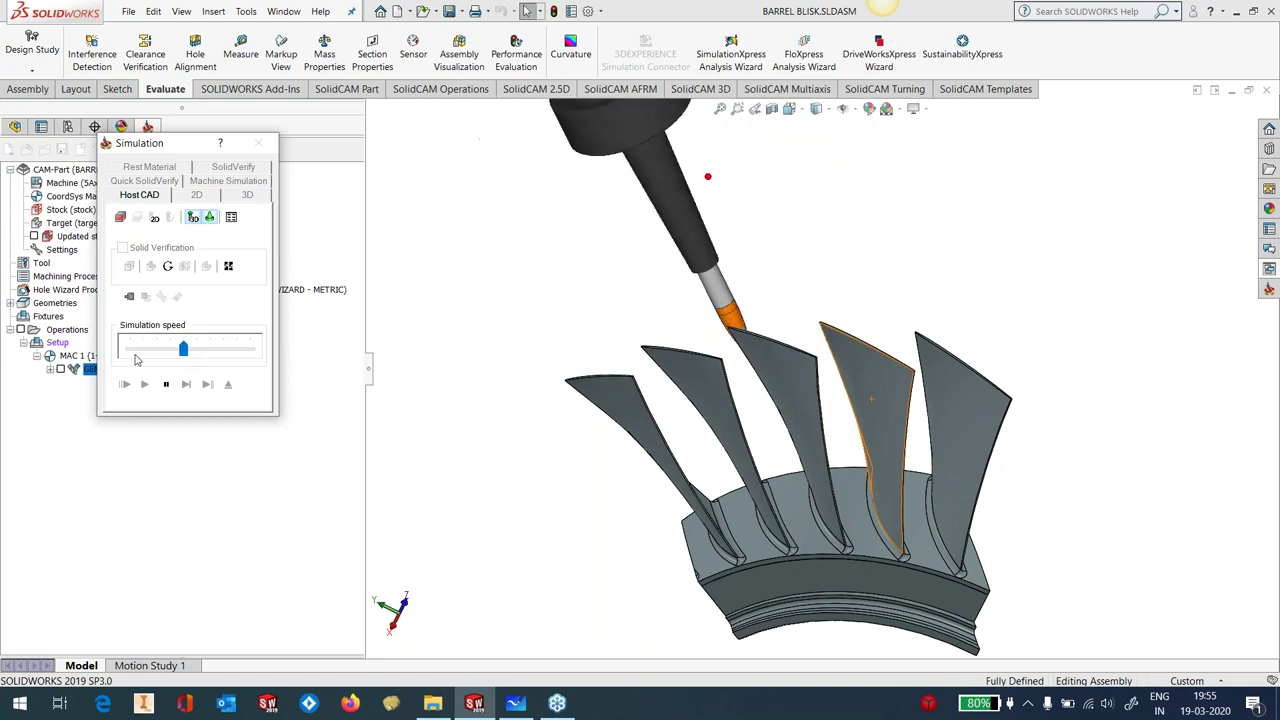
click(166, 384)
click(228, 388)
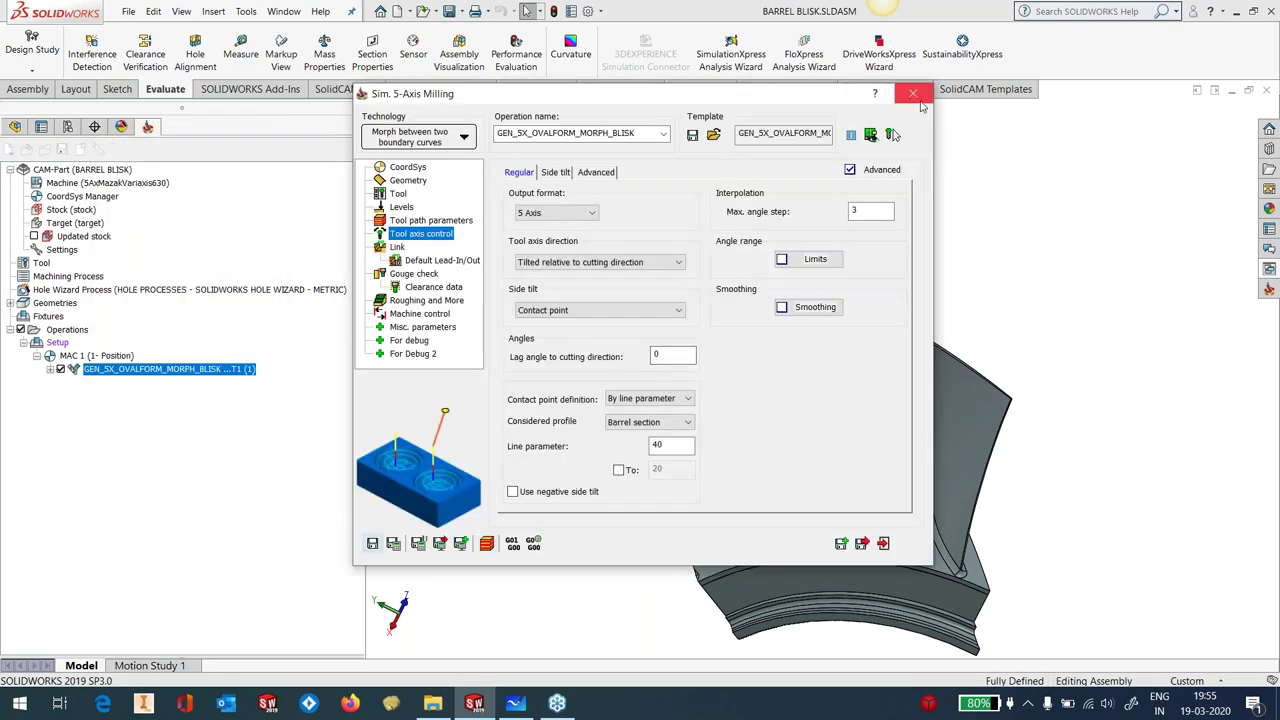
Close the 5-axis operation settings and zoom over the dense blue toolpath on the blade
click(920, 93)
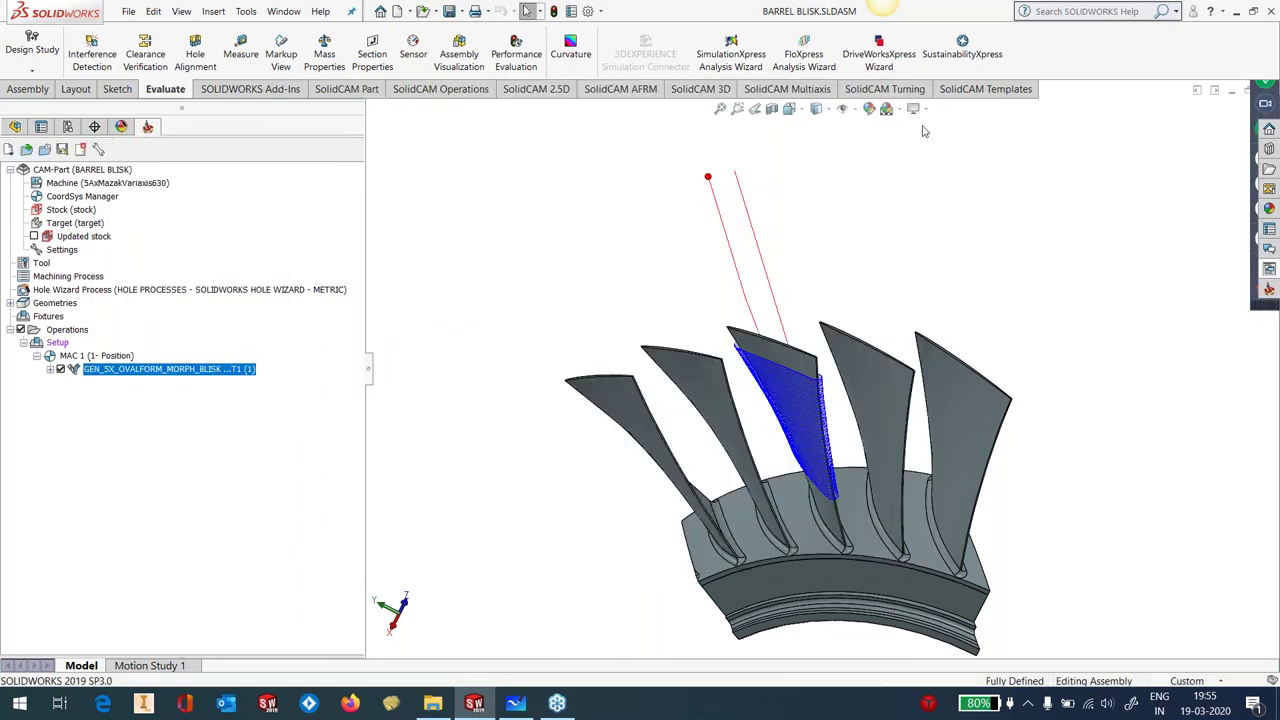
scroll(836, 478, down, 5)
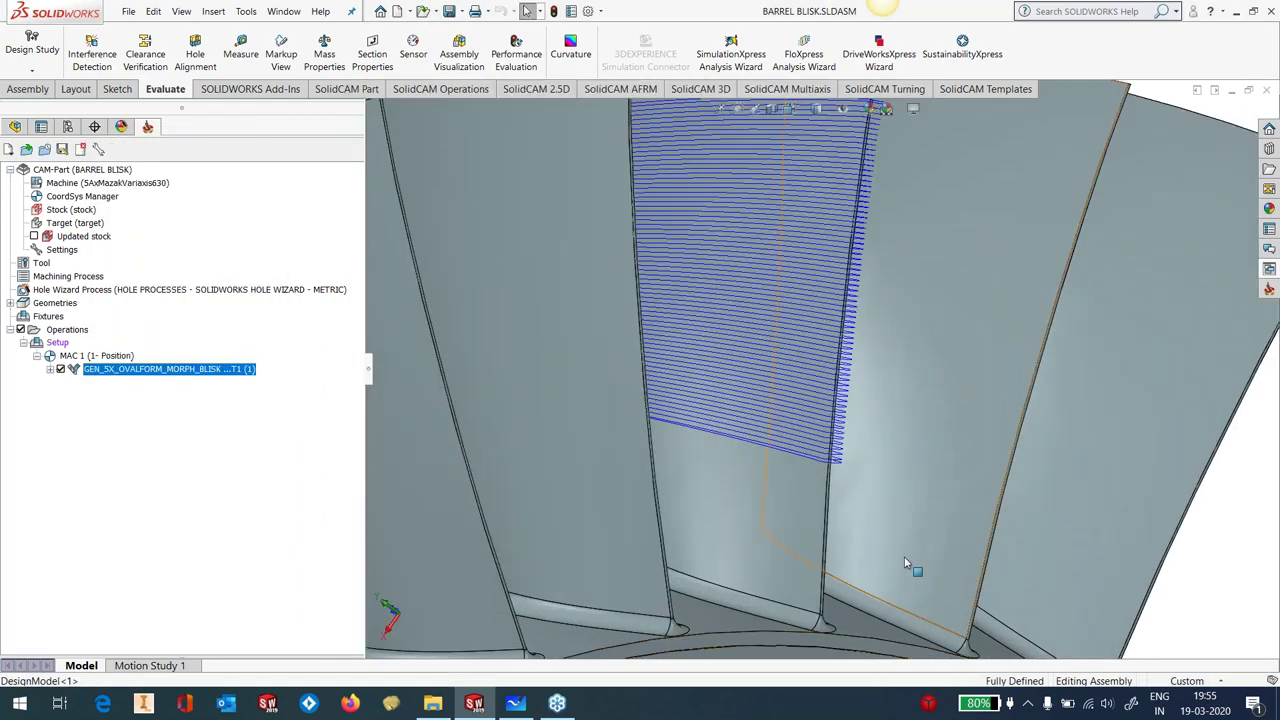
scroll(830, 478, up, 5)
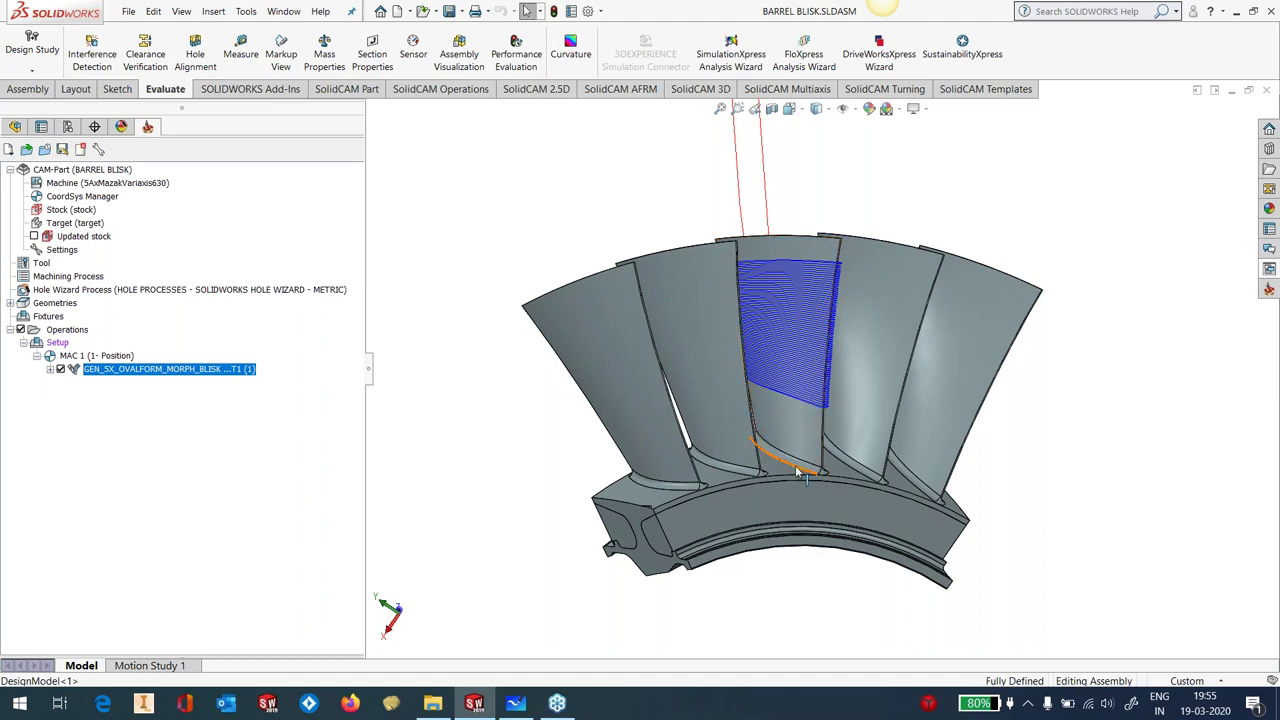
Add a GEN_5X_TAPERBALL_MORPH_BLISK operation from template, named after the template, accepting the common data
right_click(82, 333)
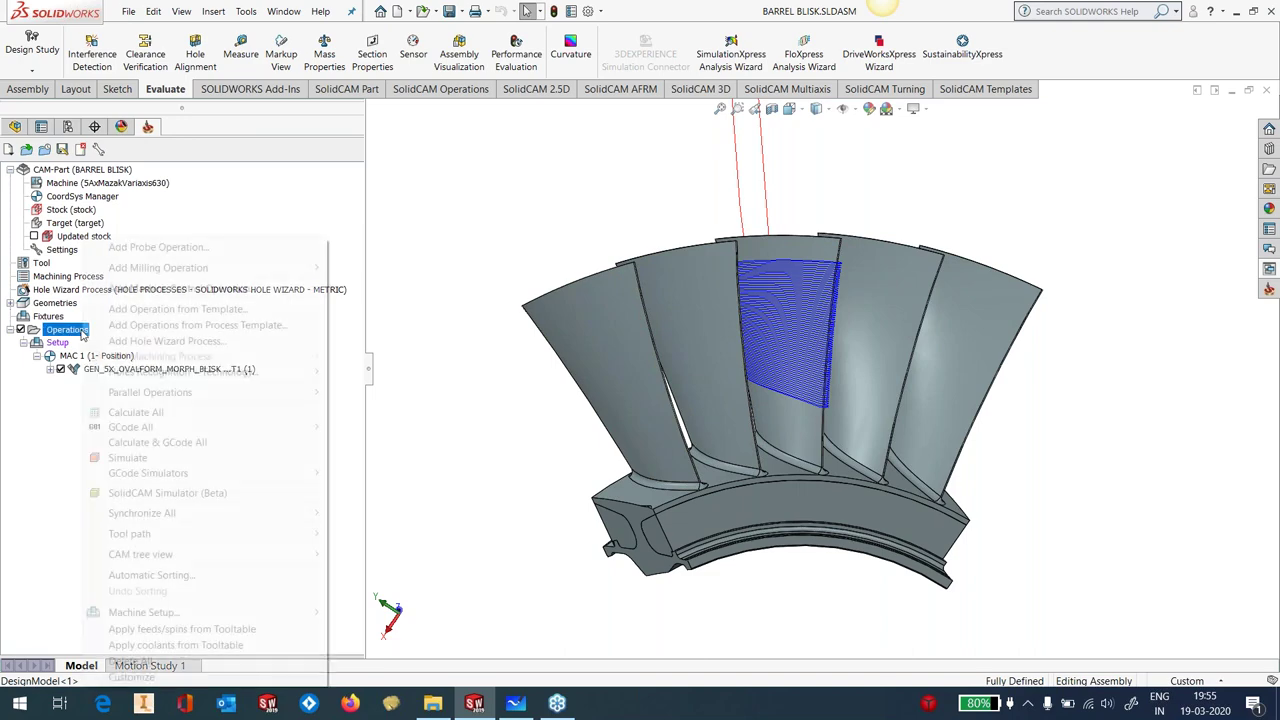
click(178, 309)
drag(873, 224, 879, 293)
click(590, 408)
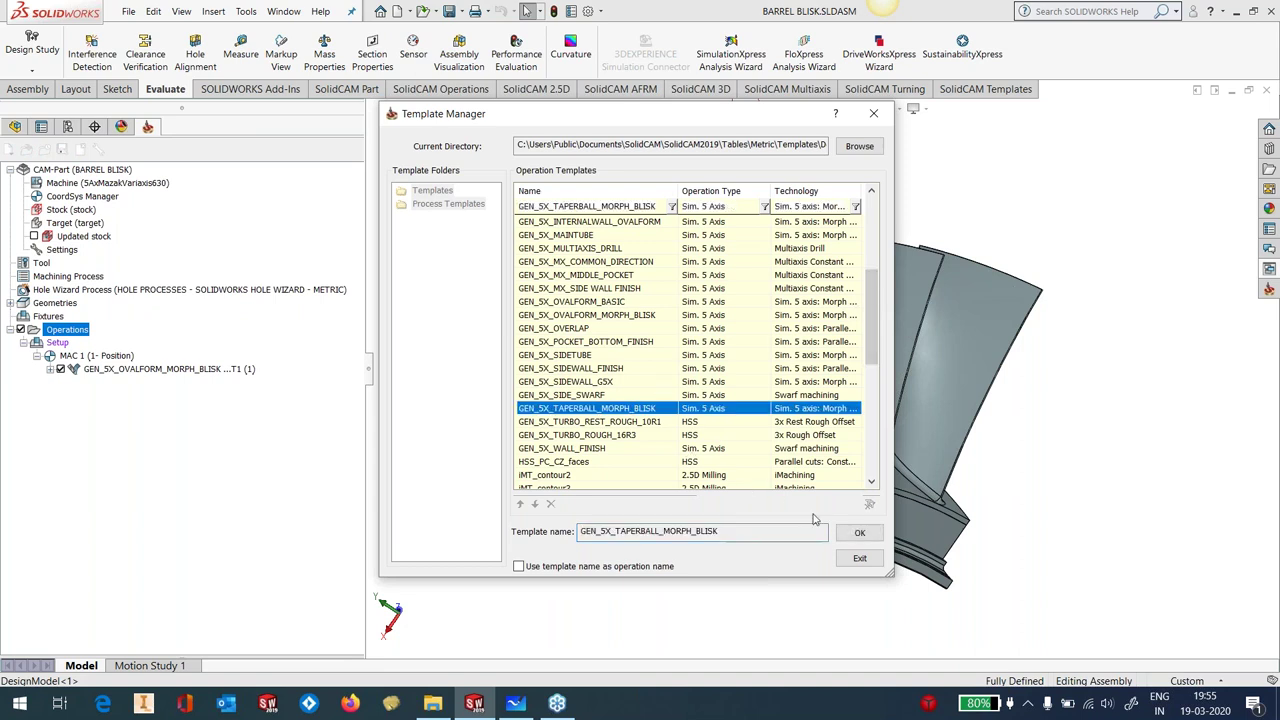
click(598, 566)
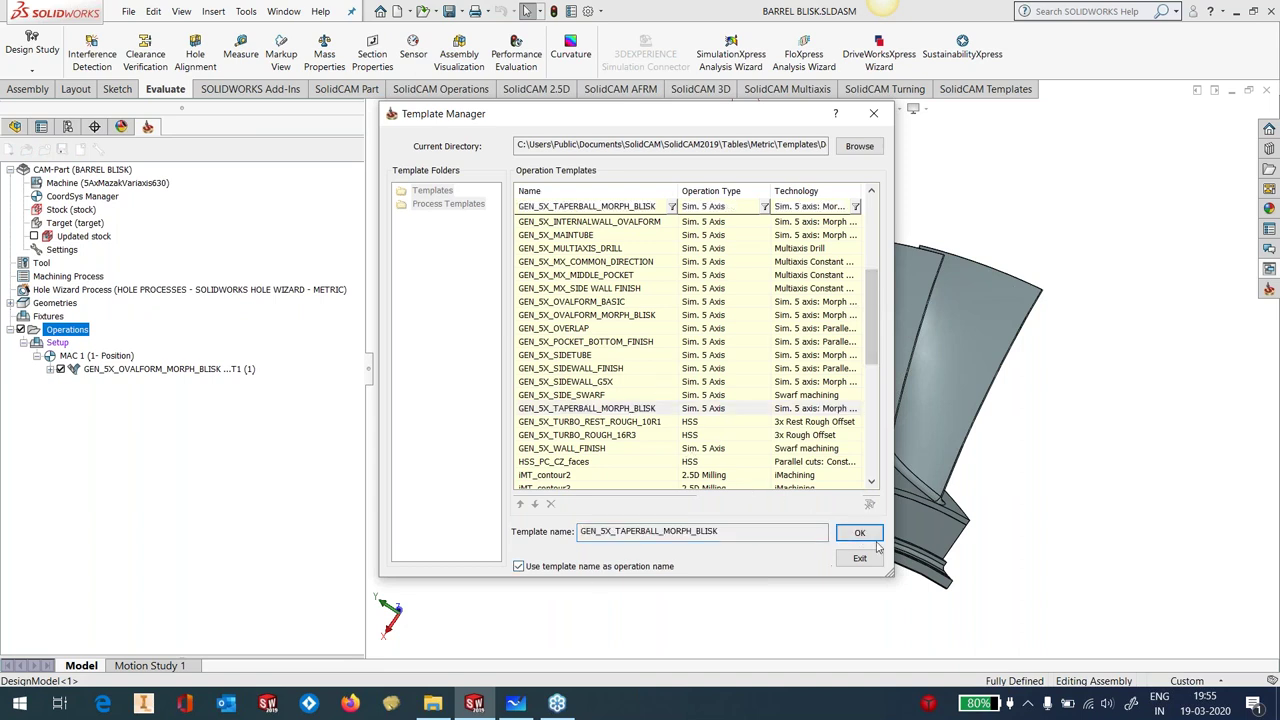
click(860, 533)
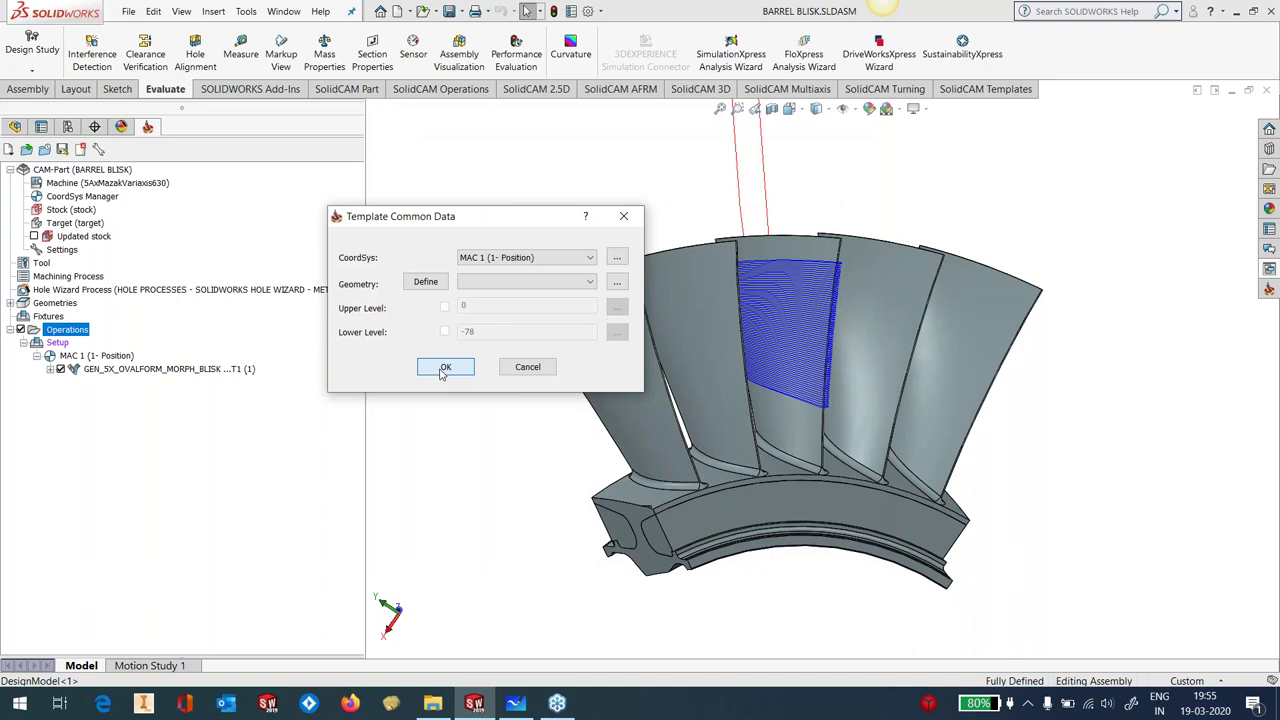
click(444, 368)
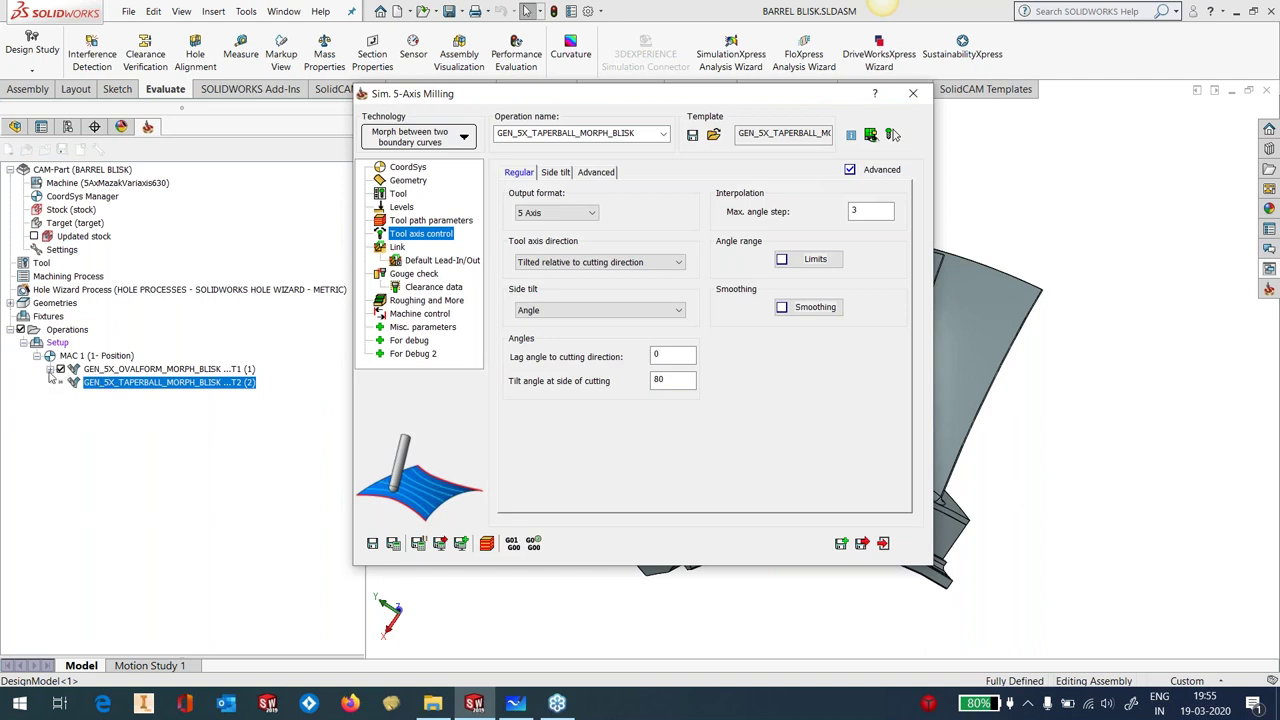
Set the taper-ball geometry: drive surface faces, start edge contour, end edge contour1
click(416, 181)
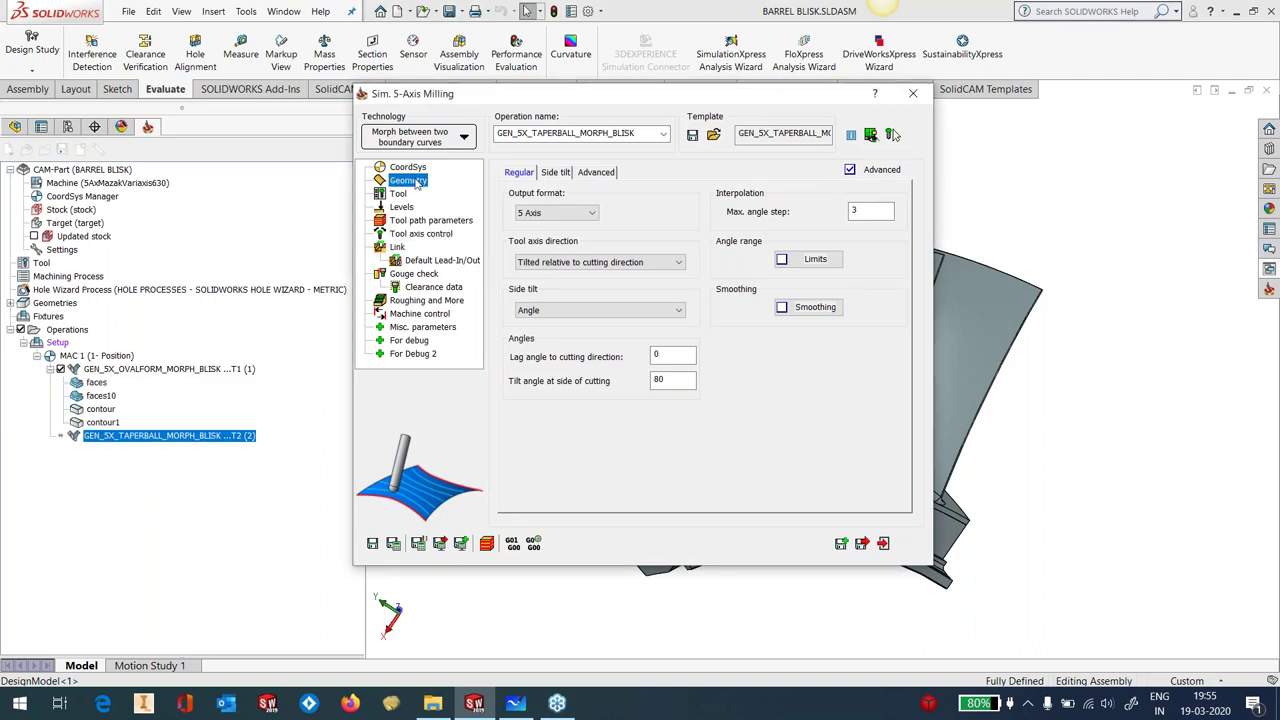
click(647, 214)
click(612, 228)
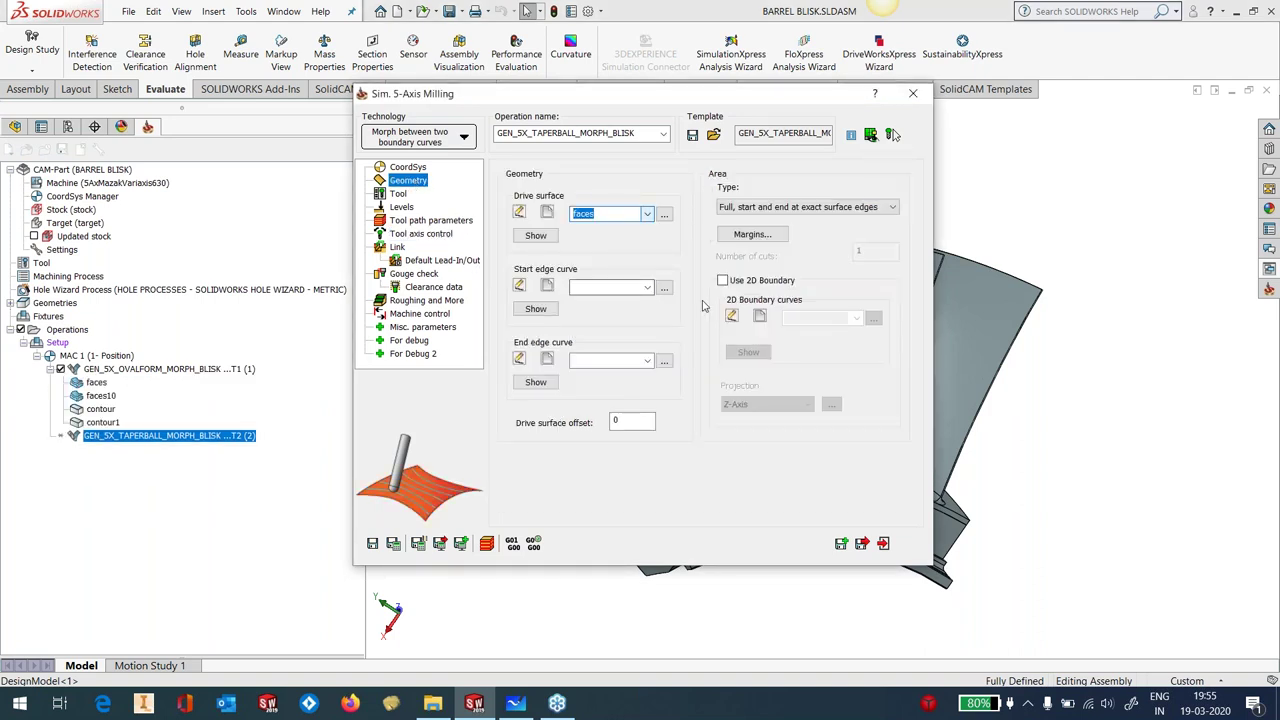
click(647, 287)
click(630, 302)
click(647, 360)
click(600, 386)
Review the 16 mm taper ball nose tool and the 80° side-tilt axis setting, then open gouge check
click(398, 195)
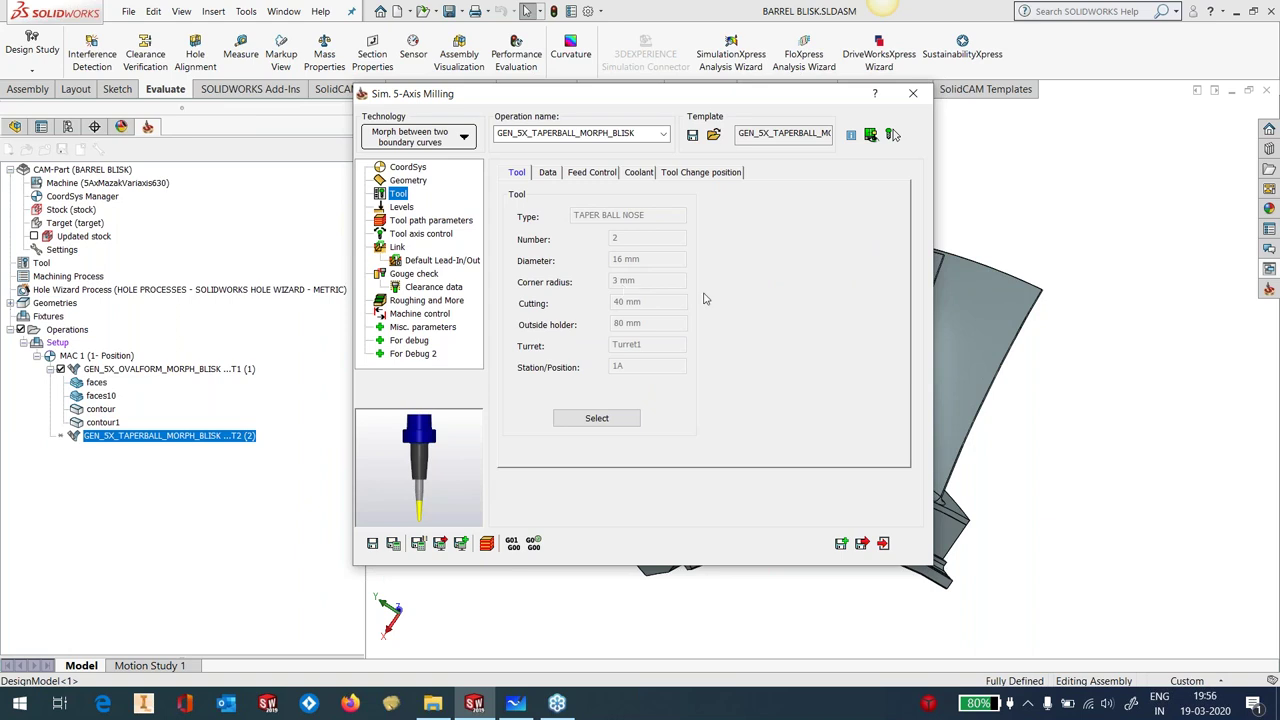
click(415, 222)
click(410, 234)
double_click(668, 381)
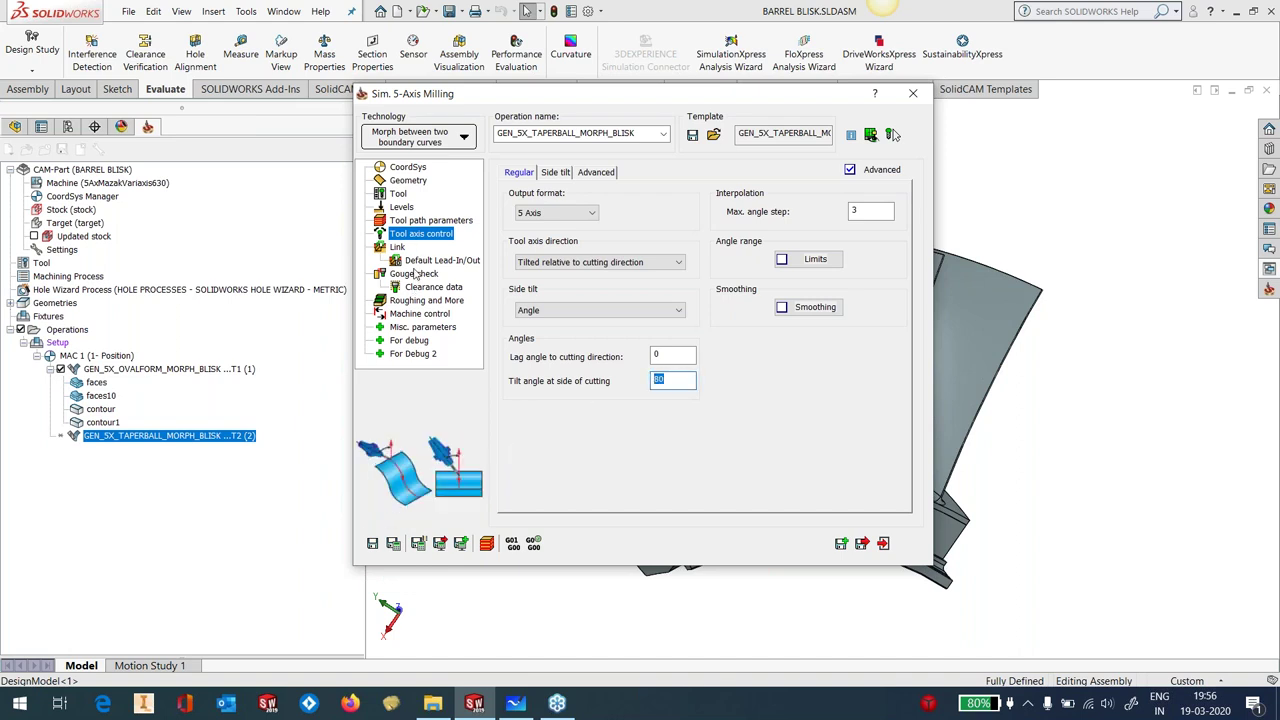
click(414, 273)
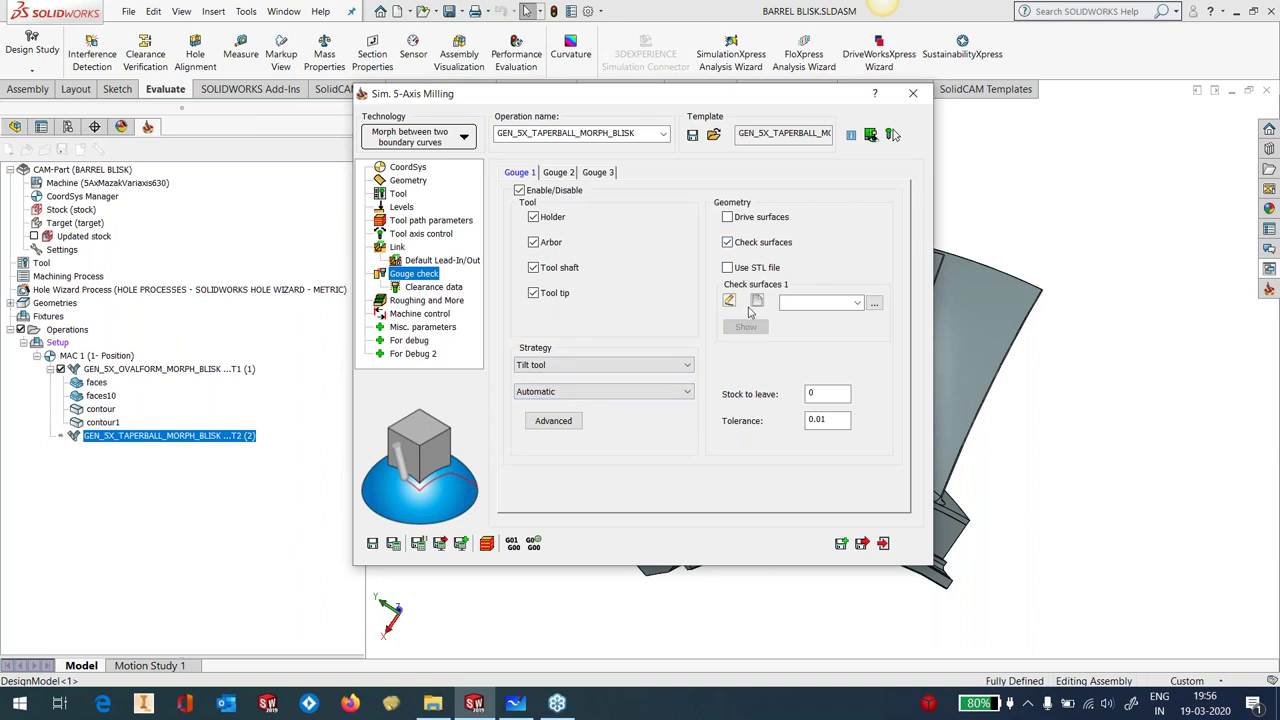
Use faces2 as the check surfaces for the first gouge check
click(759, 303)
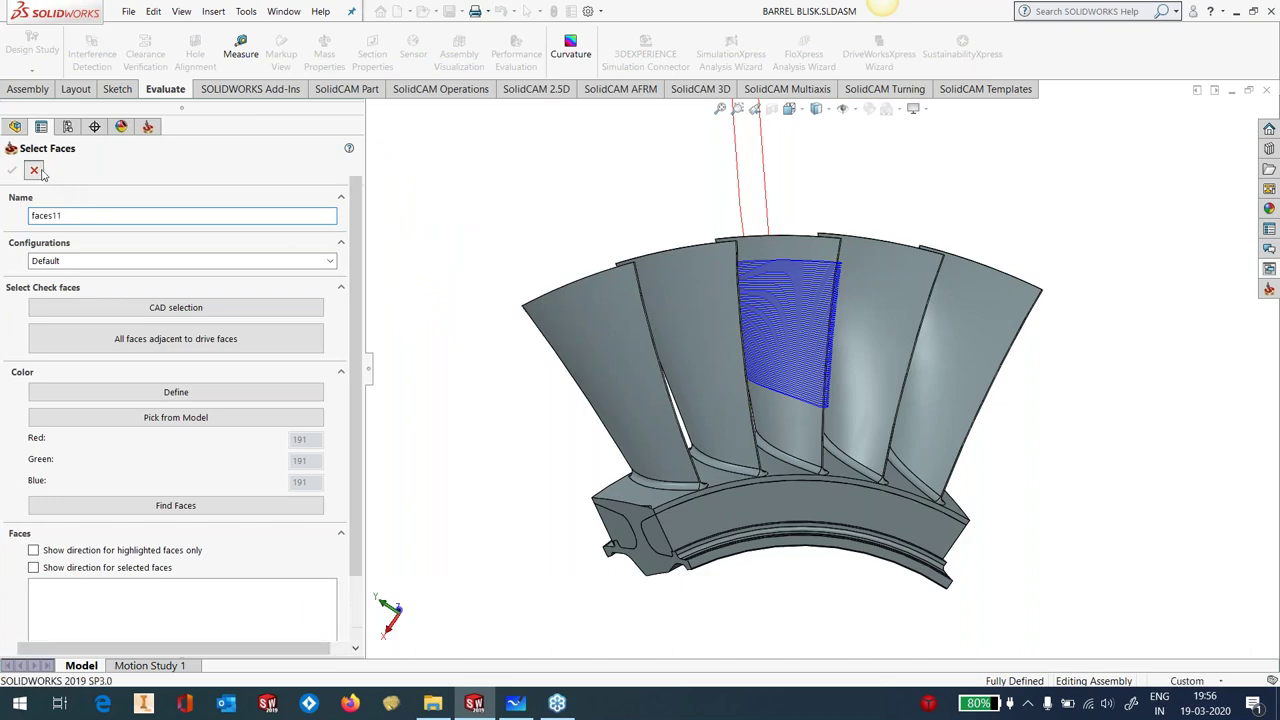
click(35, 171)
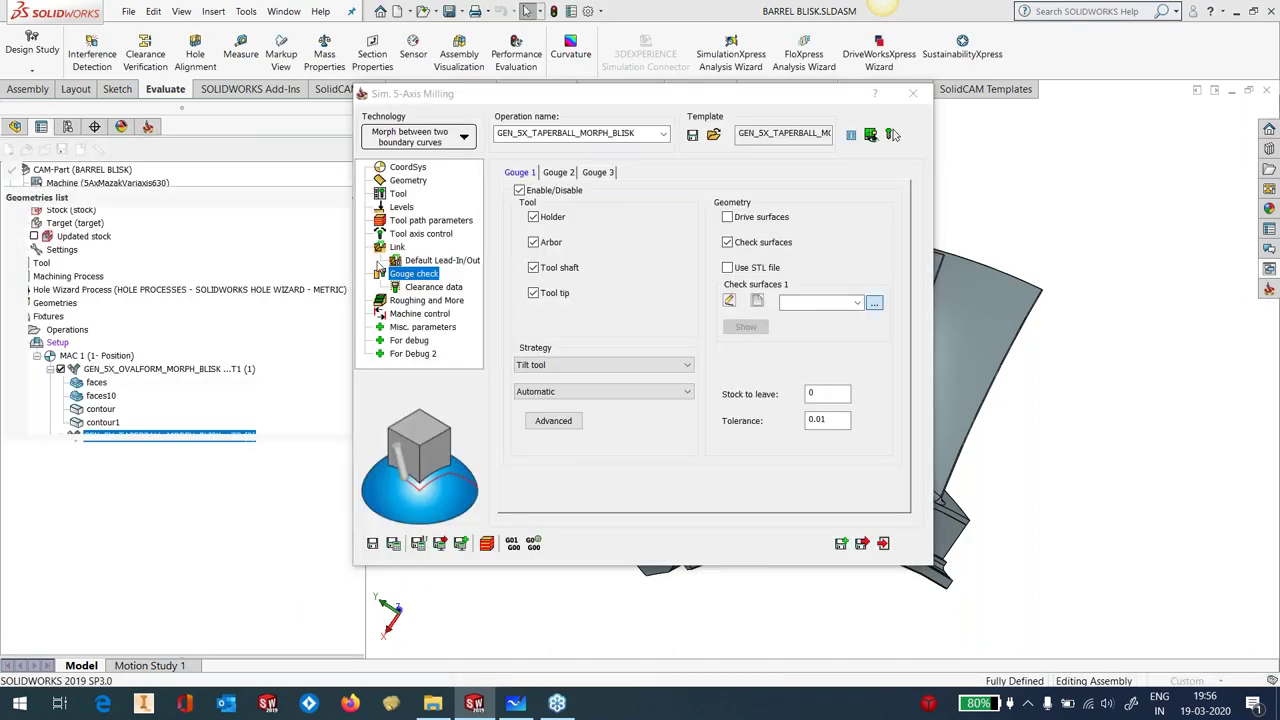
click(873, 303)
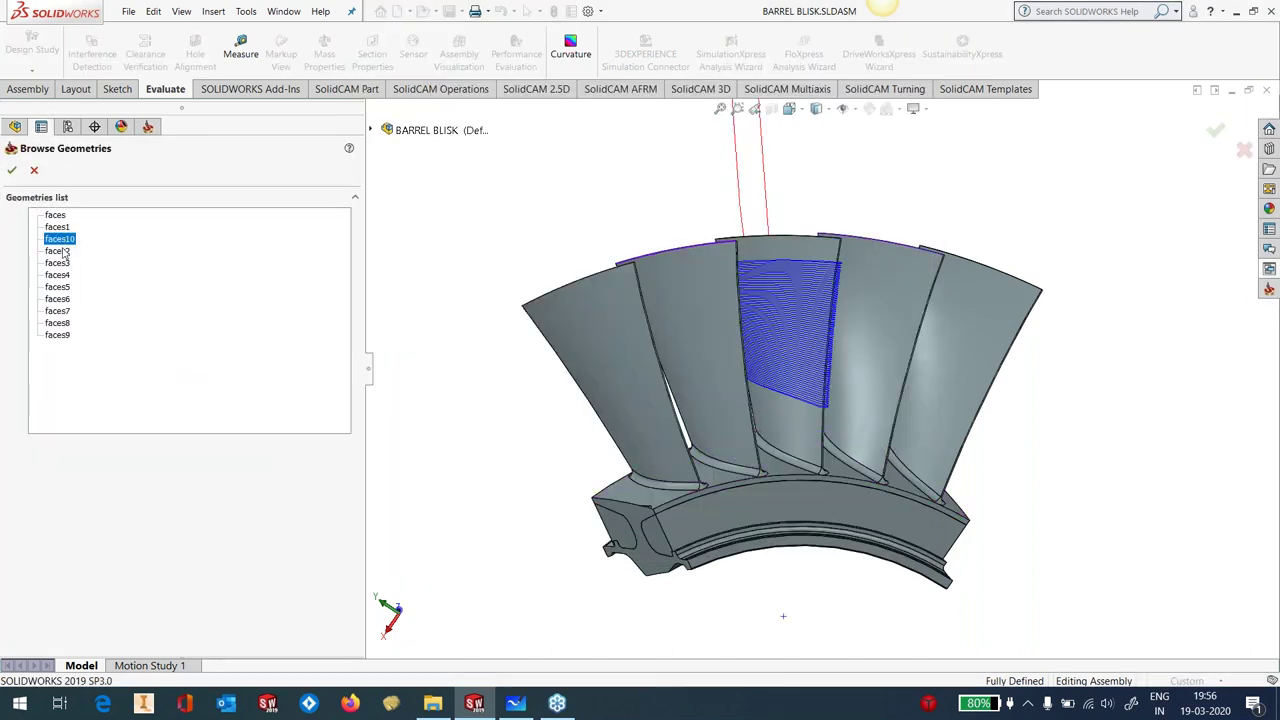
click(60, 251)
middle_drag(851, 251, 650, 260)
click(11, 170)
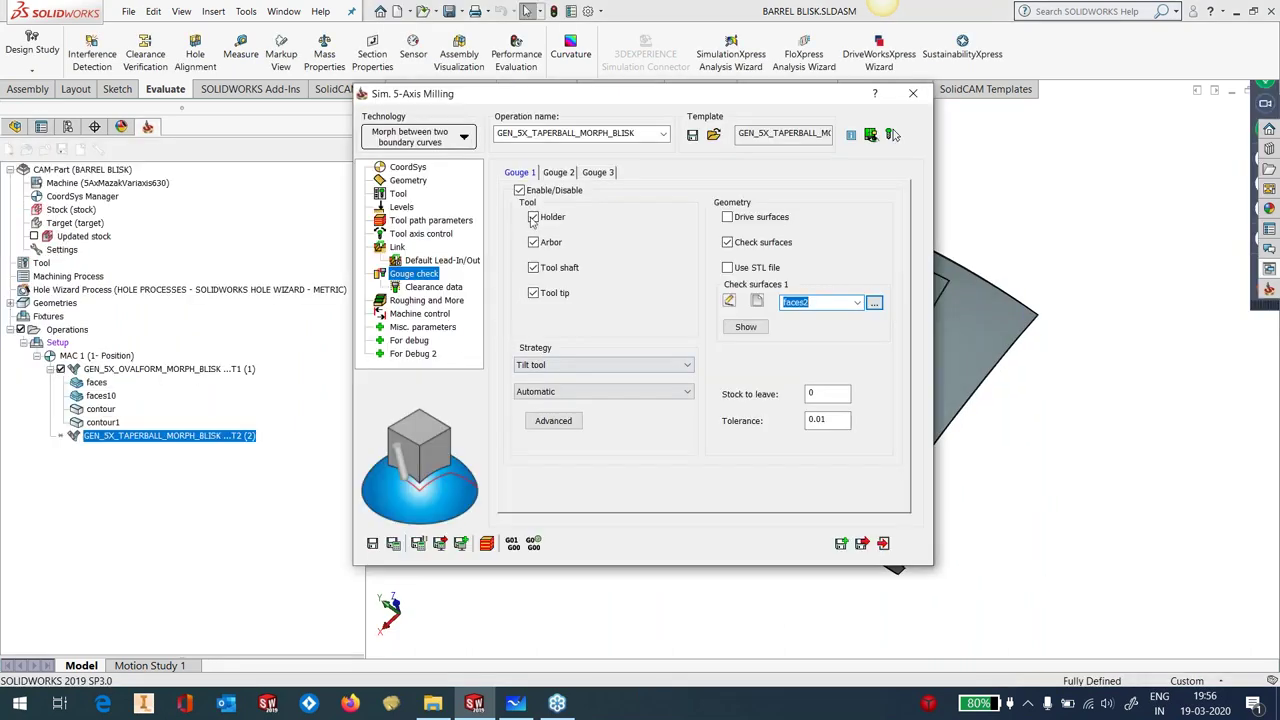
Use faces3, the hub faces, for the second gouge check and save the operation
click(559, 172)
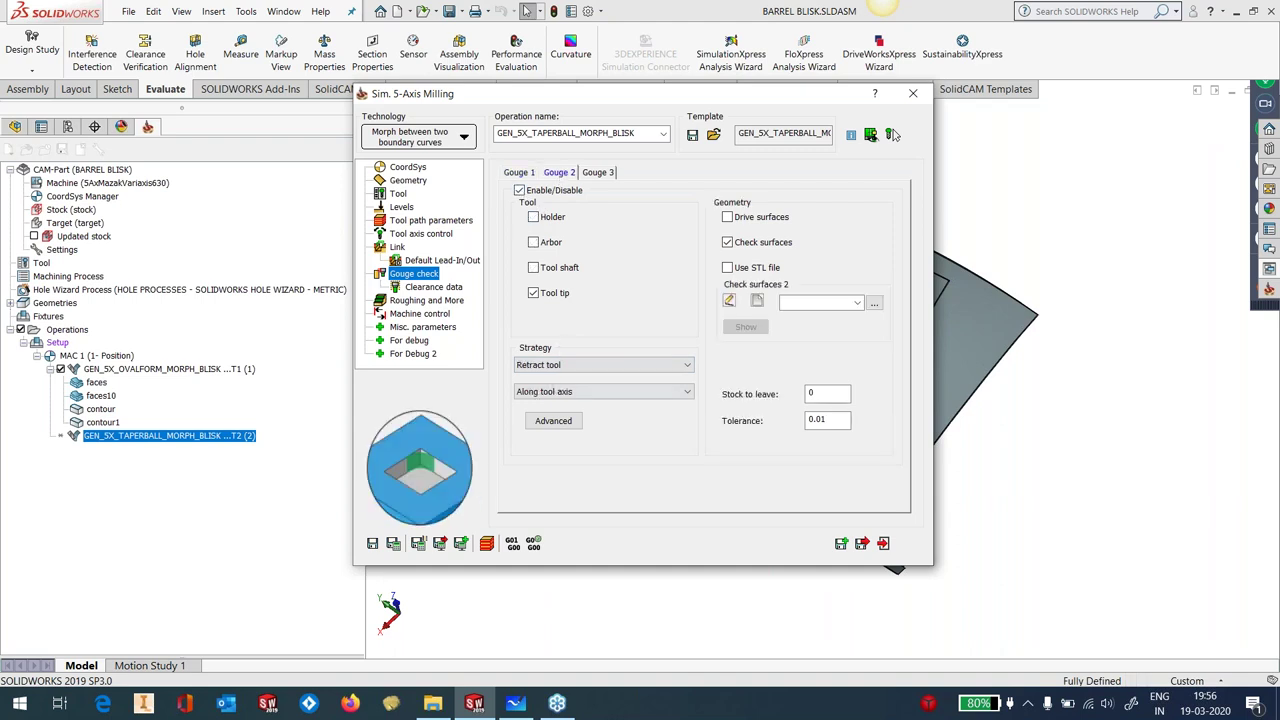
click(874, 303)
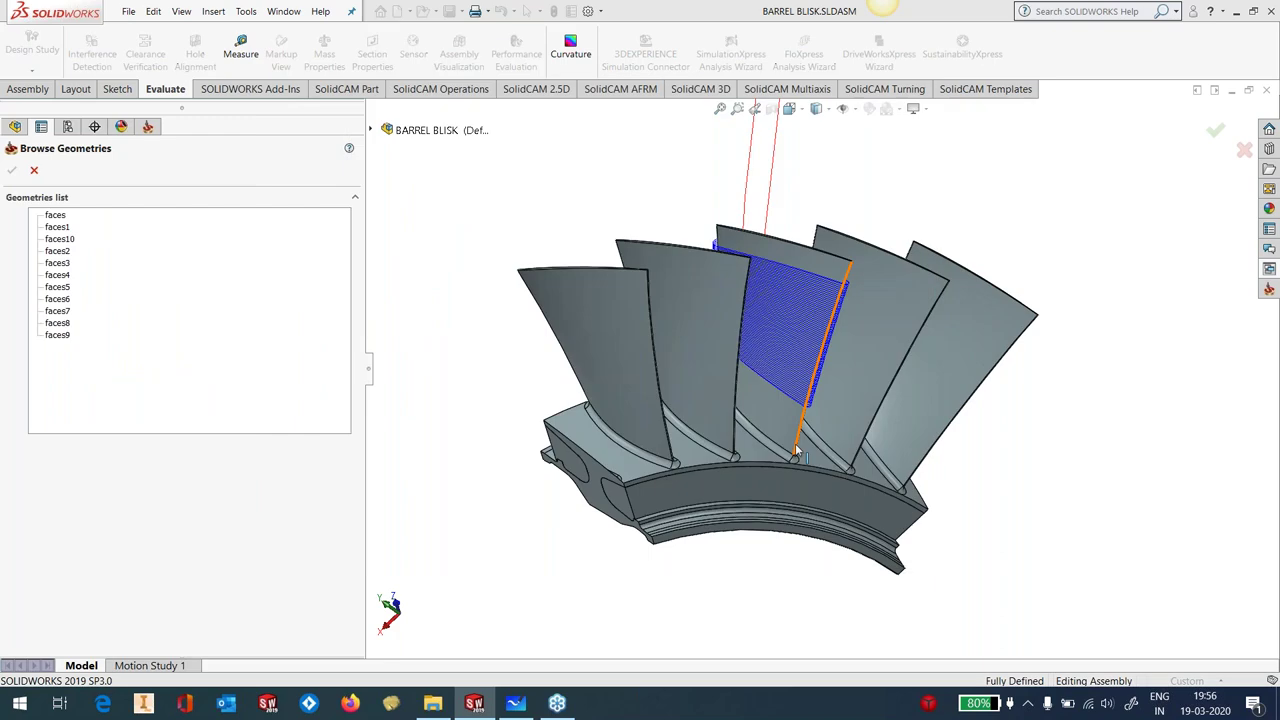
scroll(724, 464, up, 5)
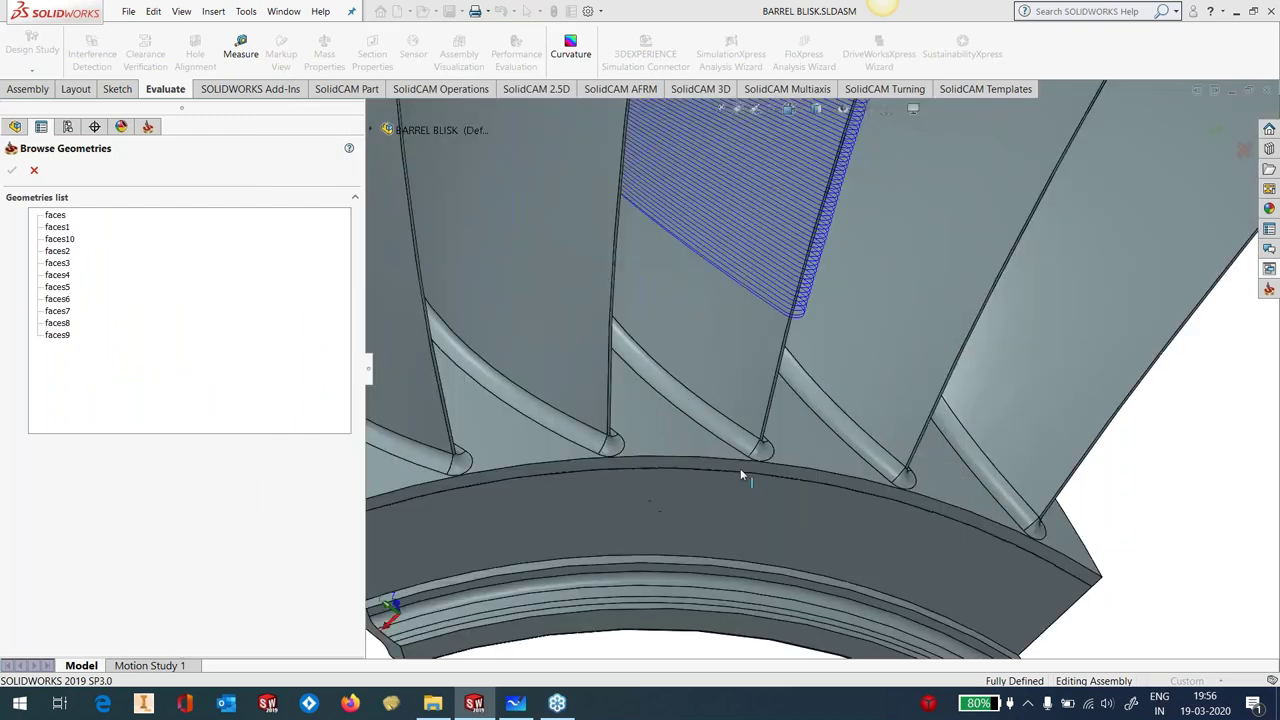
click(58, 263)
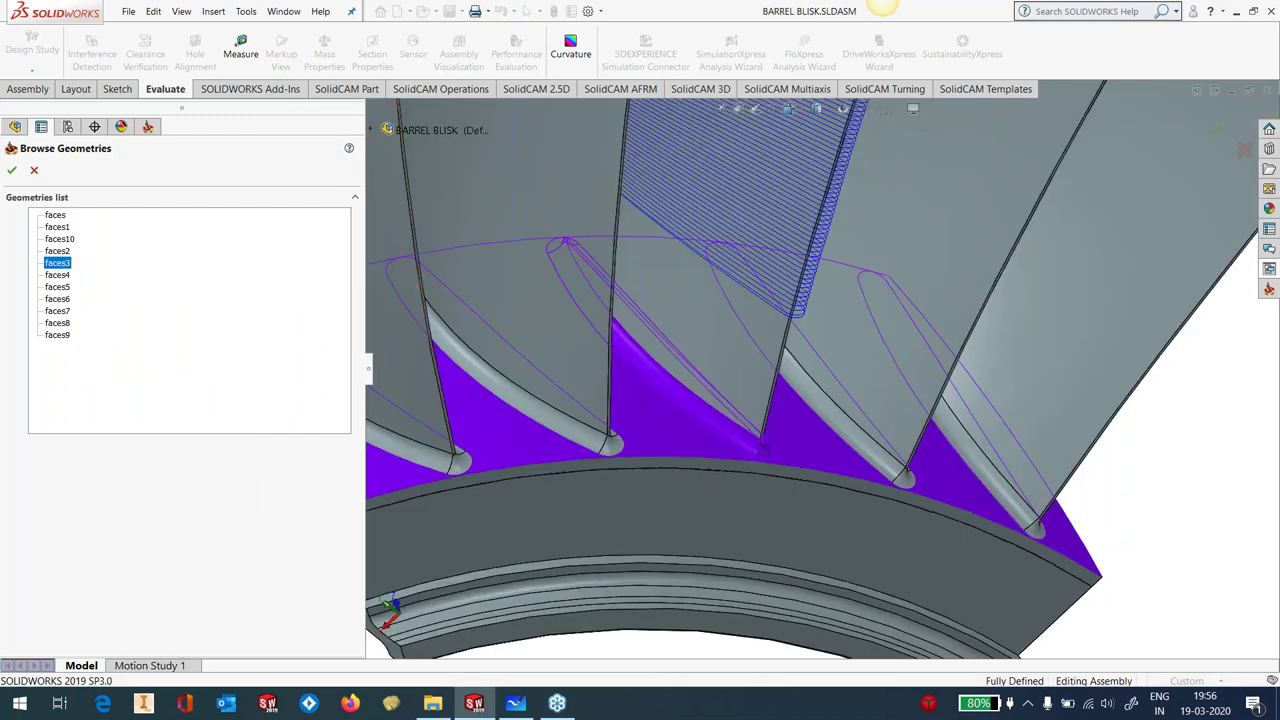
scroll(768, 425, down, 5)
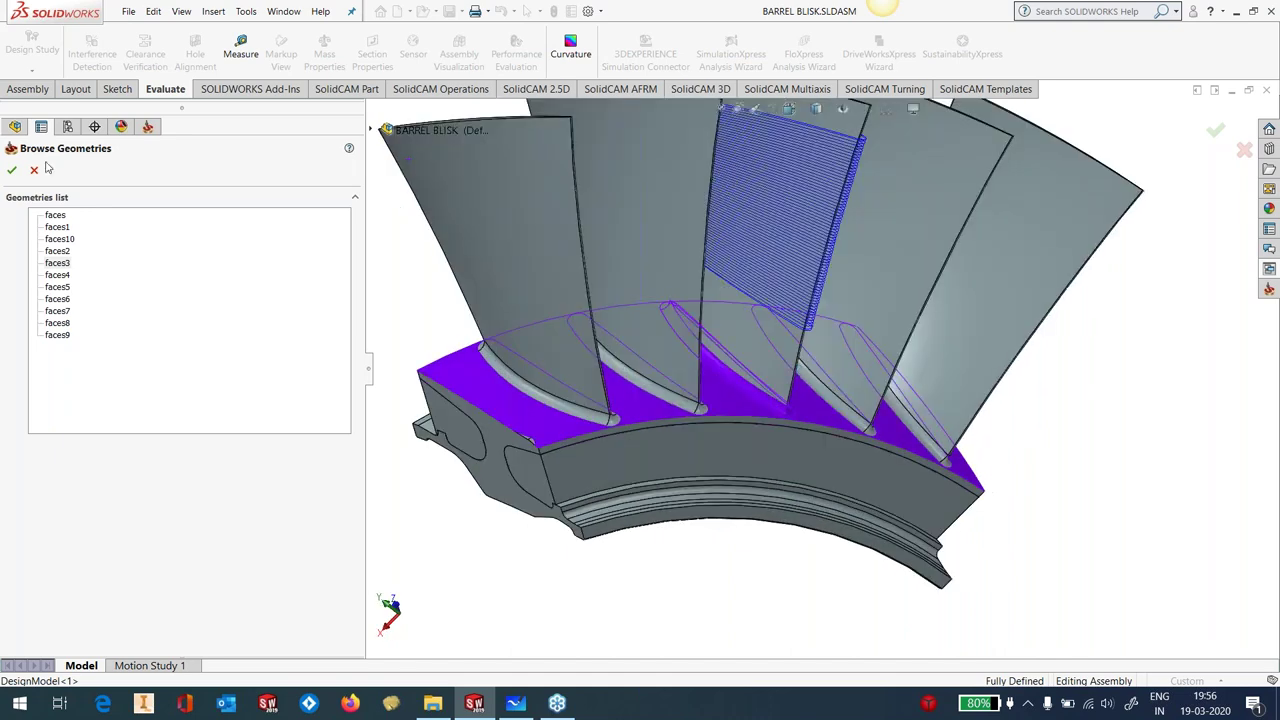
click(12, 170)
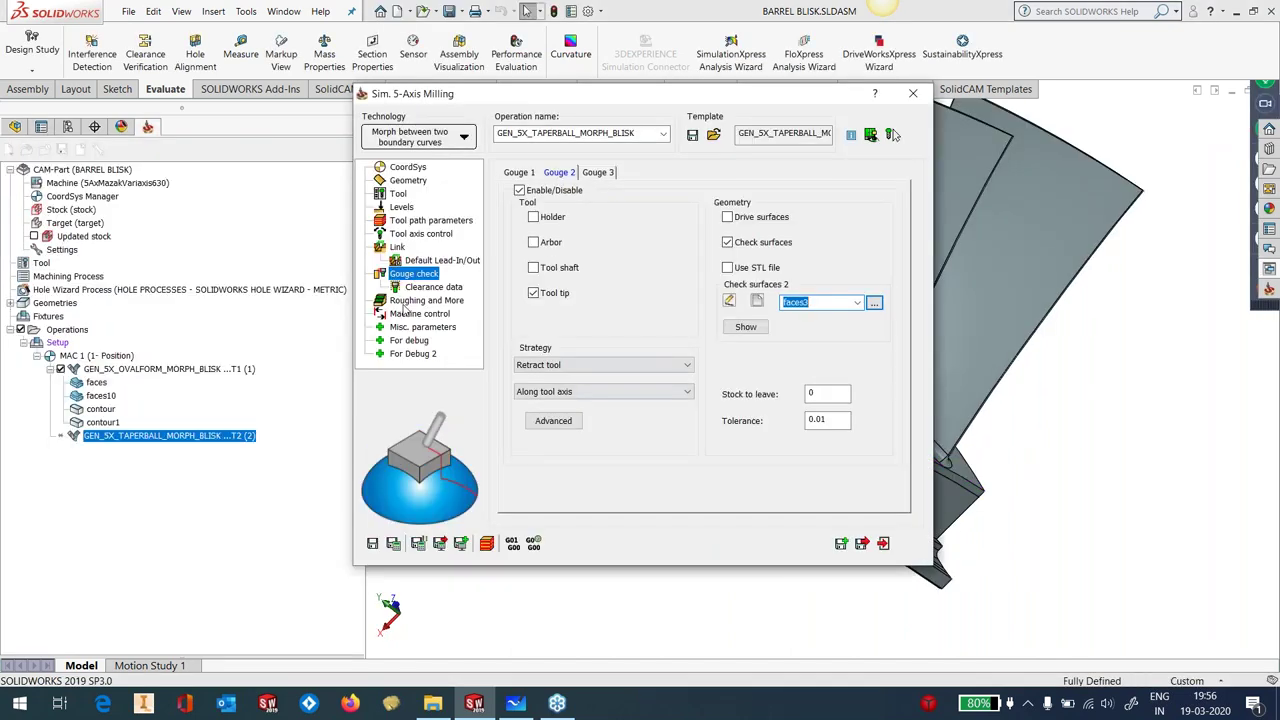
click(373, 543)
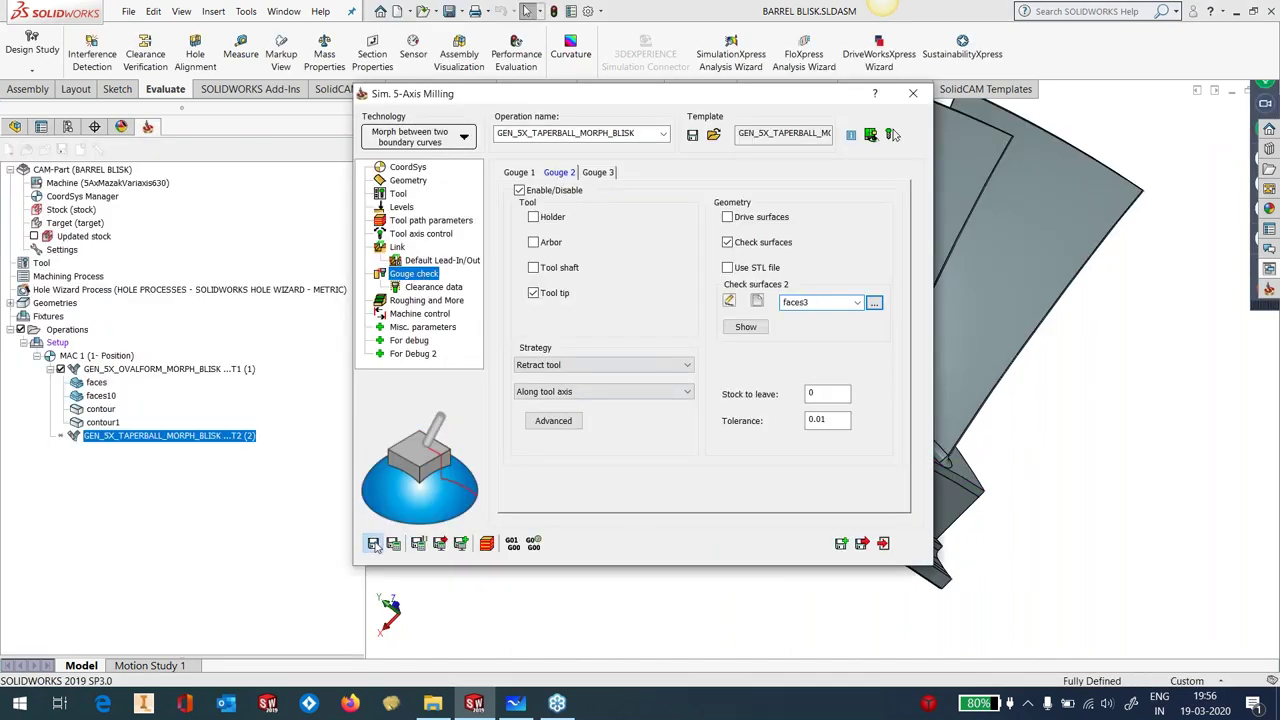
Save and exit, then calculate the TAPERBALL operation to produce its orange toolpath
click(884, 544)
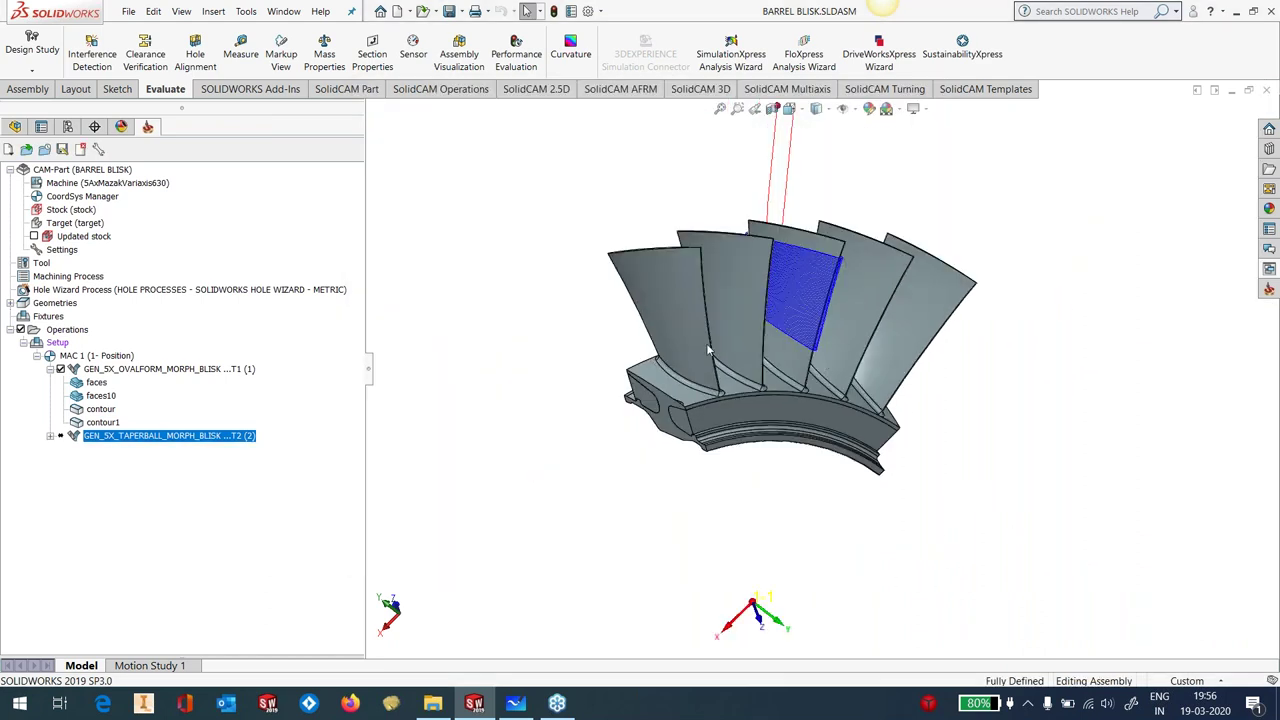
right_click(118, 440)
click(180, 216)
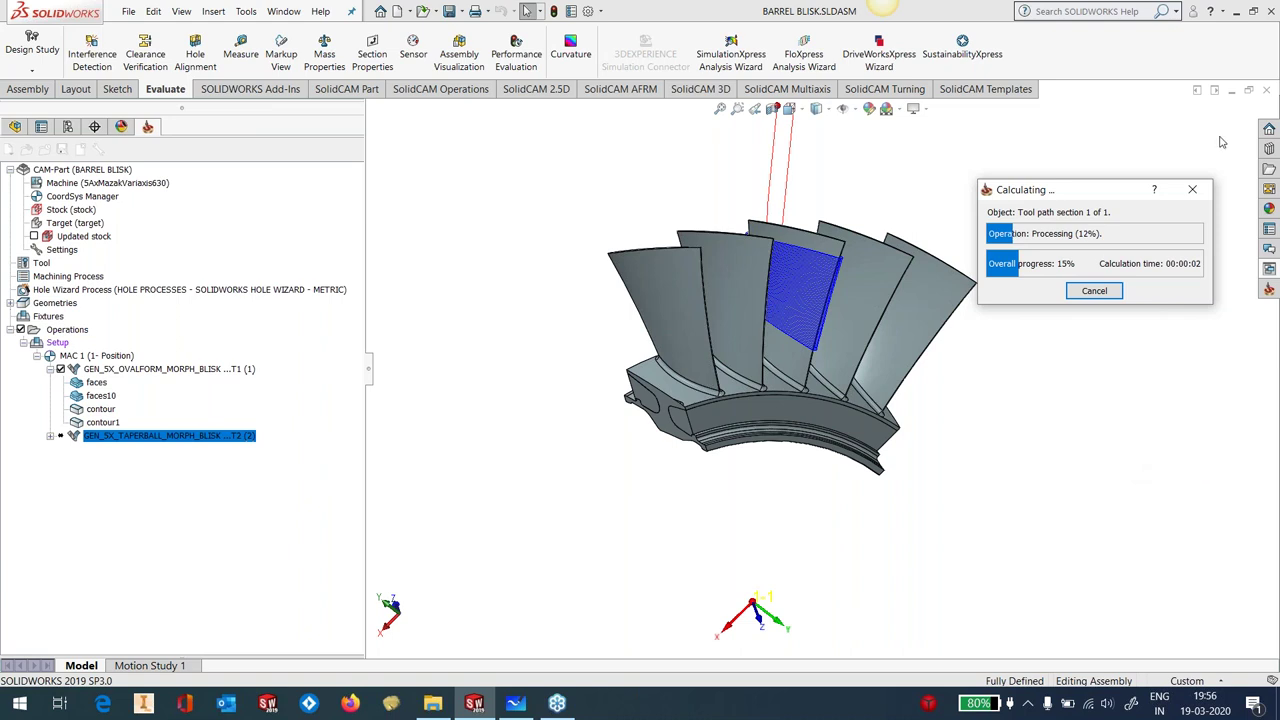
click(1263, 80)
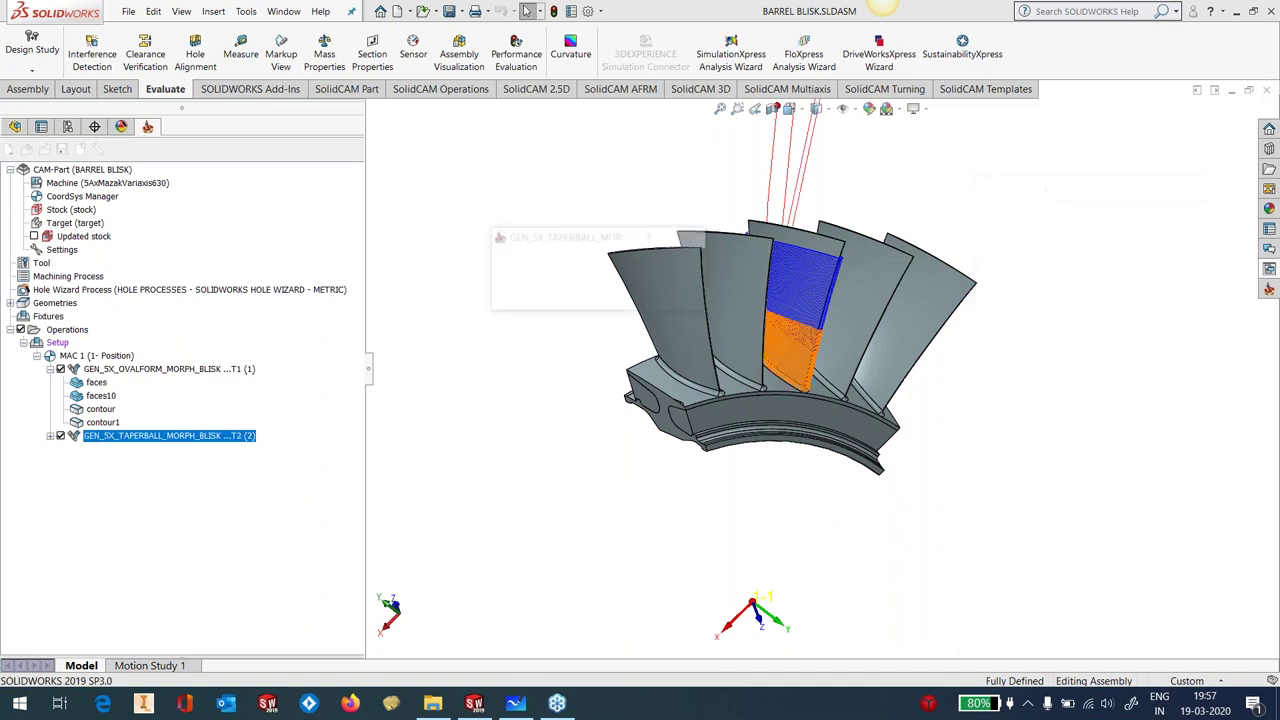
Hide the oval-form toolpath, inspect the taper-ball passes, then hide the taper-ball toolpath too
click(60, 369)
middle_drag(700, 380, 786, 322)
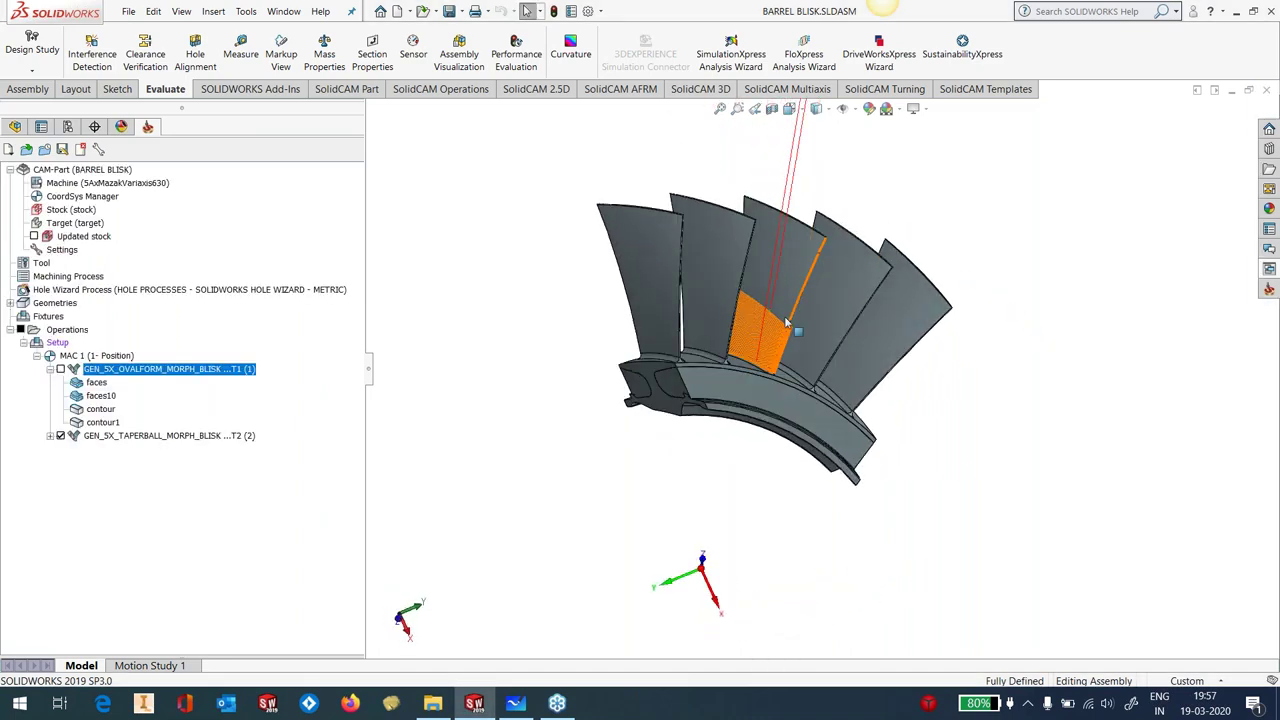
scroll(786, 322, down, 5)
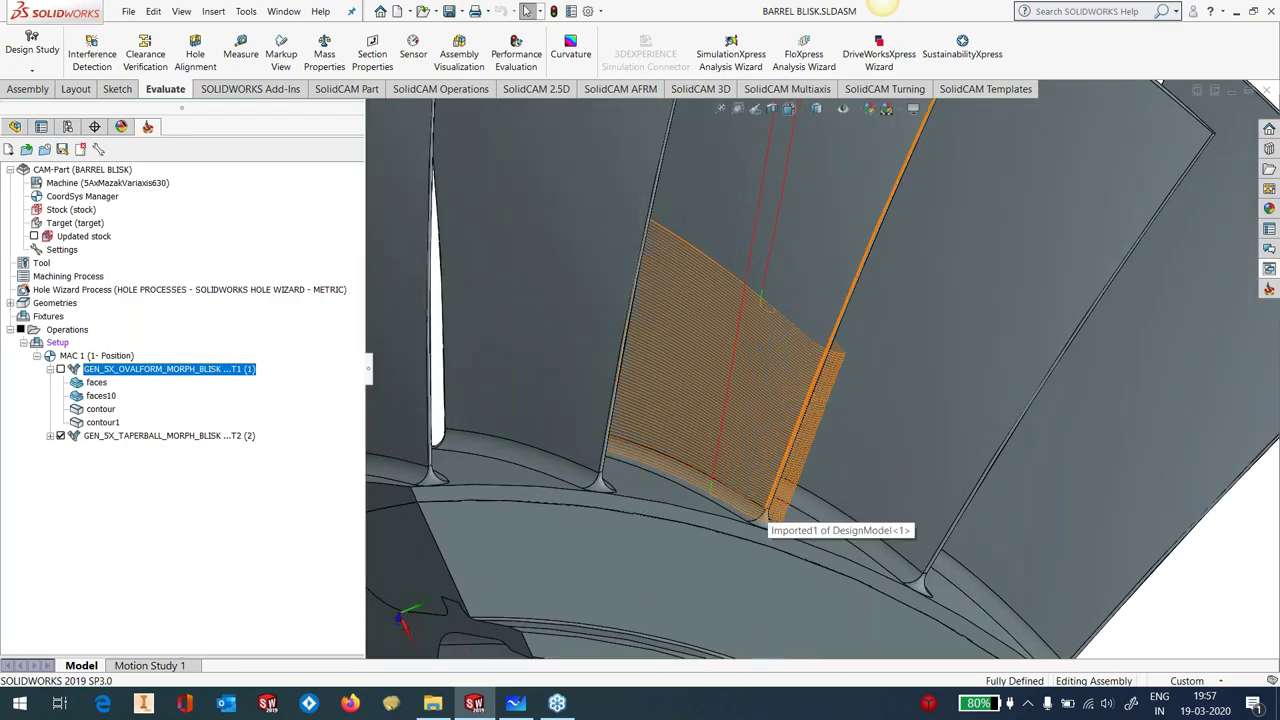
mouse_move(768, 508)
middle_down()
mouse_move(714, 400)
mouse_move(530, 392)
mouse_move(527, 11)
middle_up()
key(f)
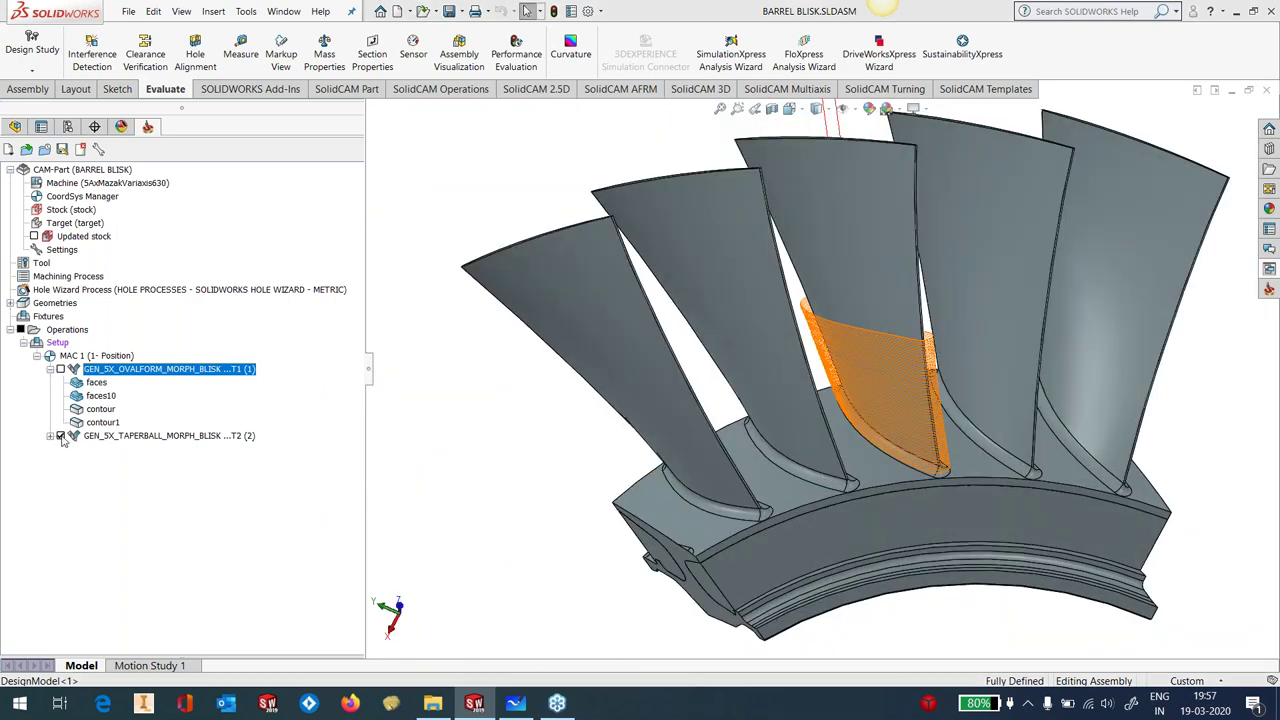
click(100, 436)
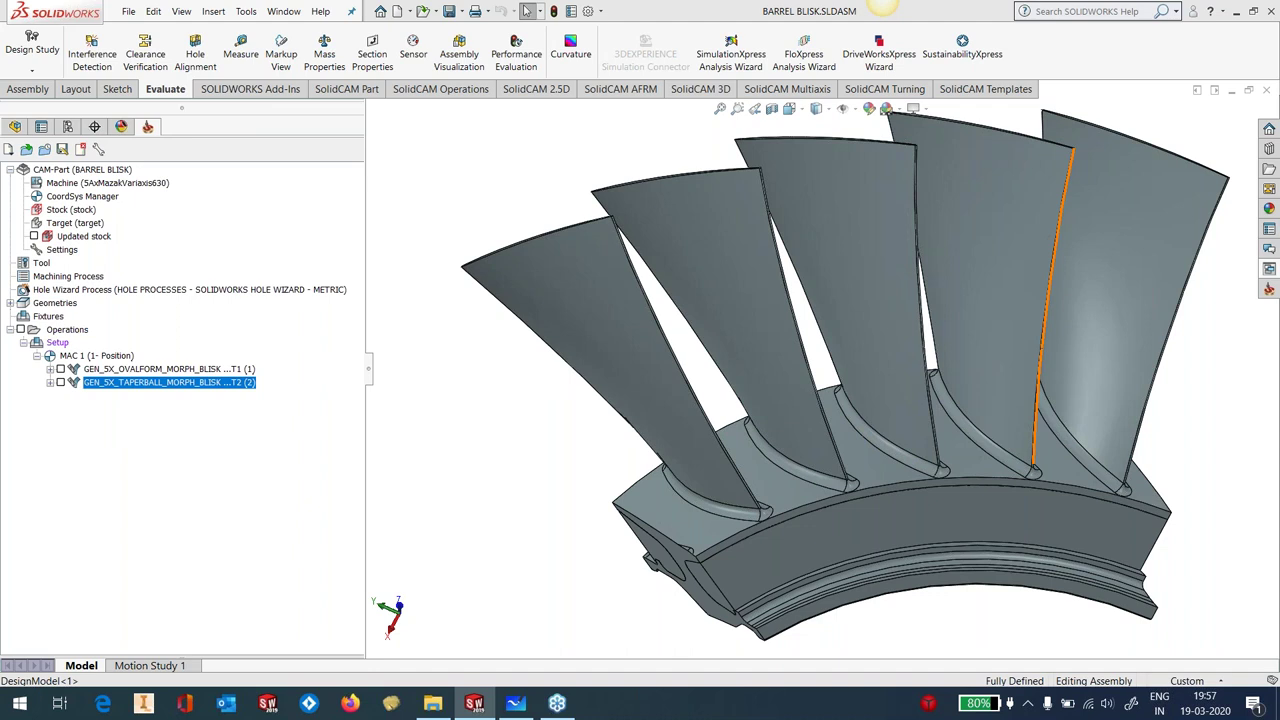
scroll(757, 399, up, 3)
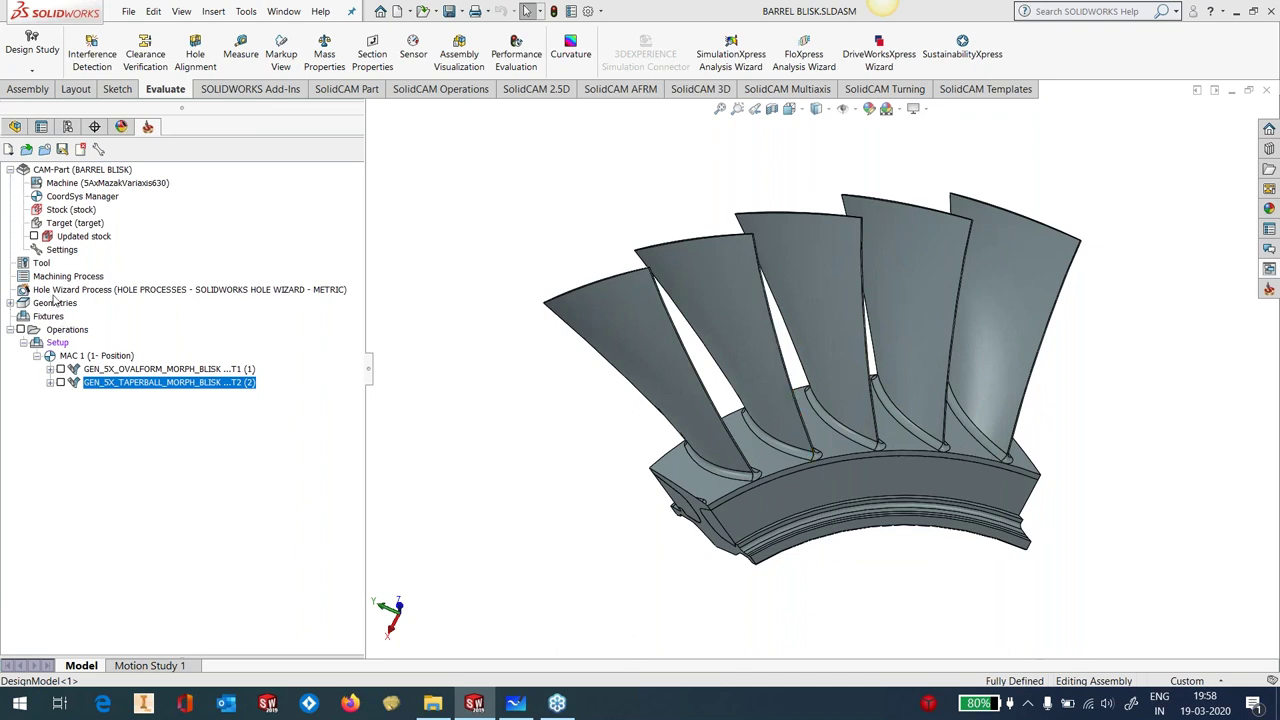
Add a GEN_5X_BLISK ROUGHING operation from template, named after the template, accepting the common data
right_click(73, 334)
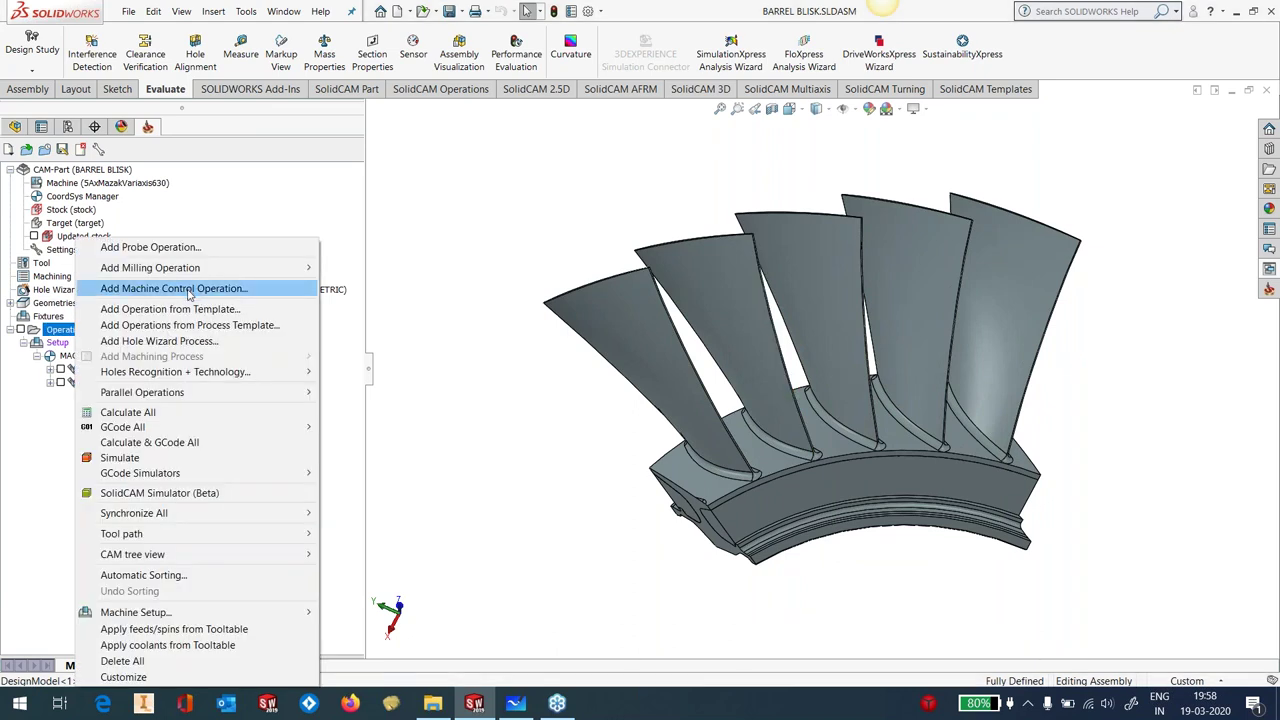
click(188, 313)
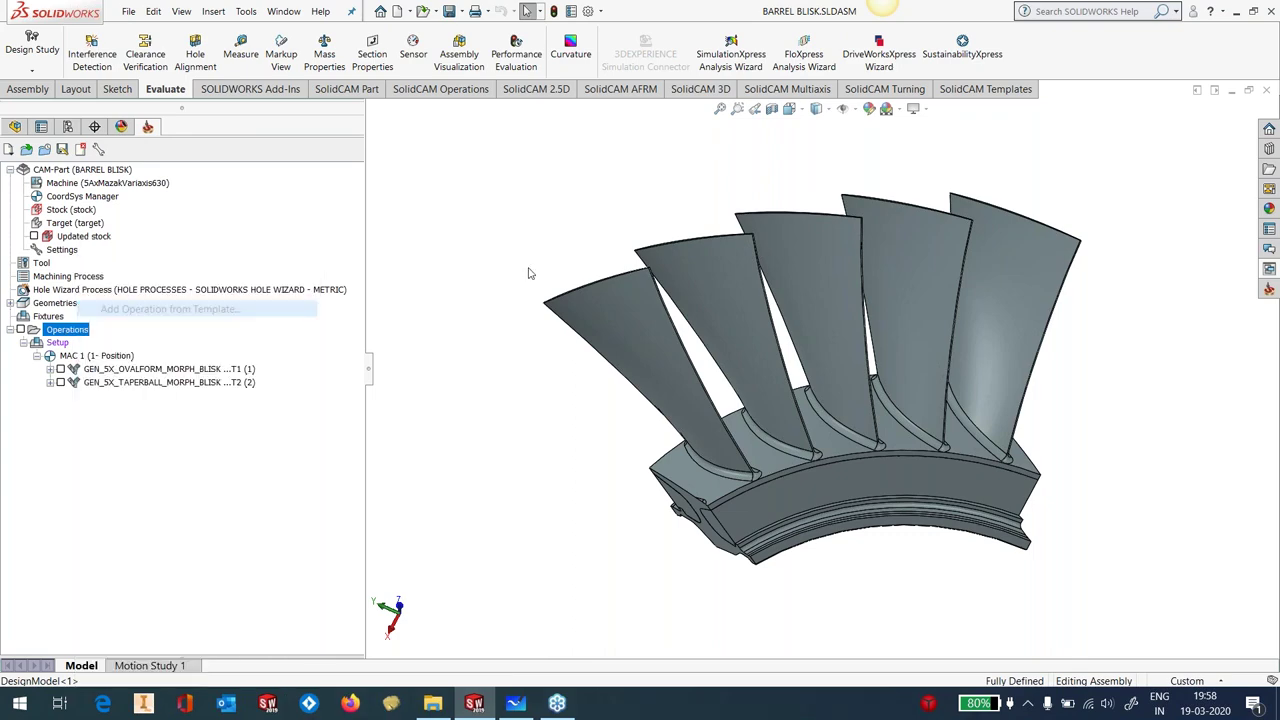
drag(872, 226, 868, 288)
scroll(872, 238, down, 1)
scroll(868, 280, up, 2)
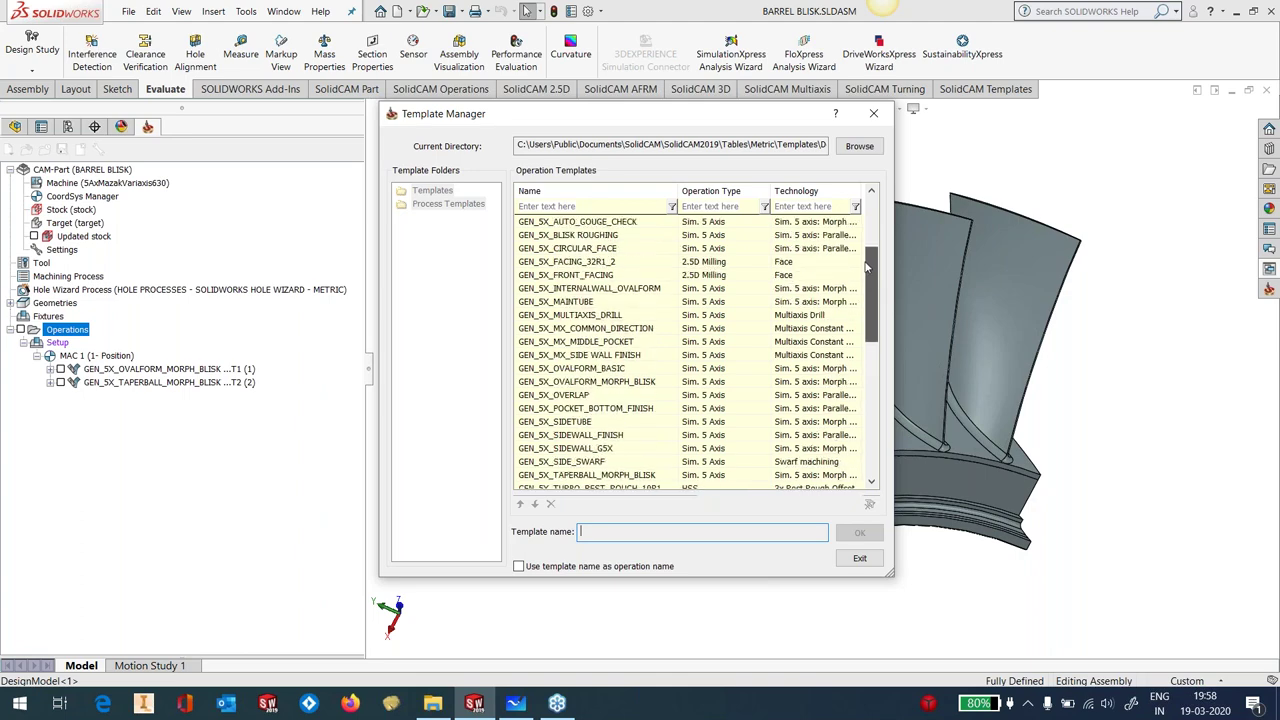
click(574, 247)
click(518, 566)
click(859, 535)
click(430, 367)
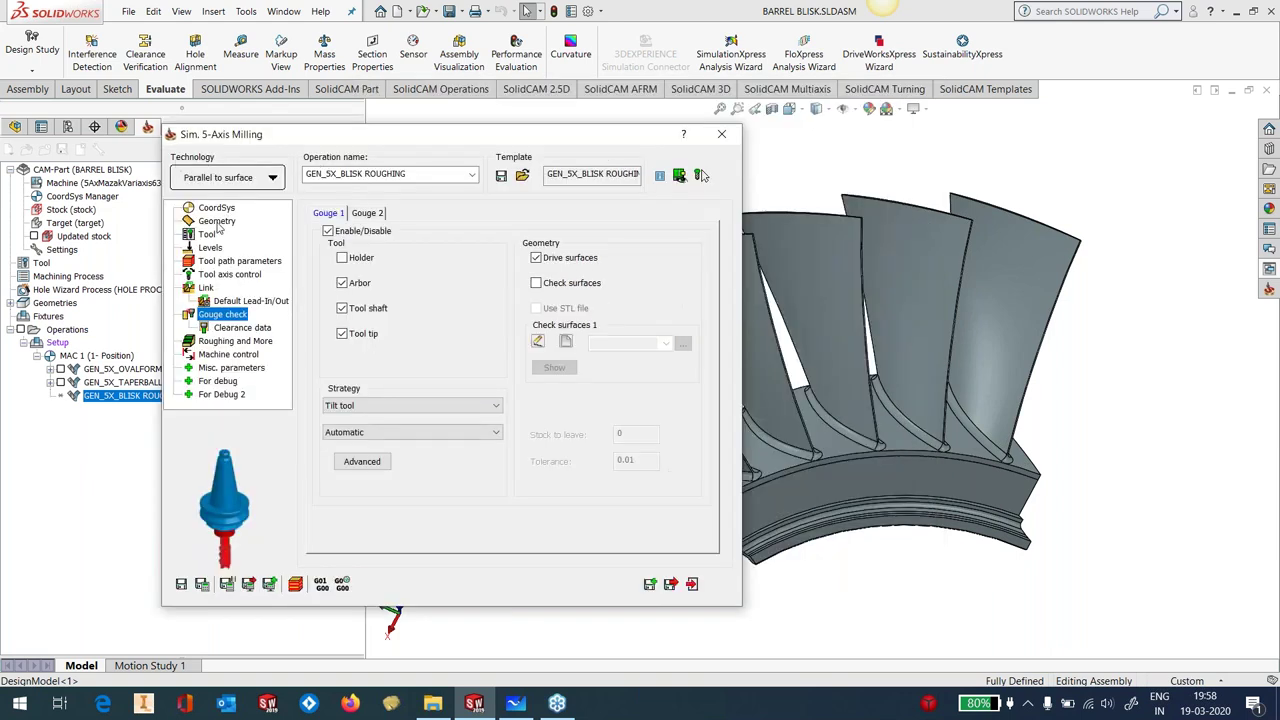
Set faces8, the two middle blades, as the roughing operation's drive surface
click(217, 221)
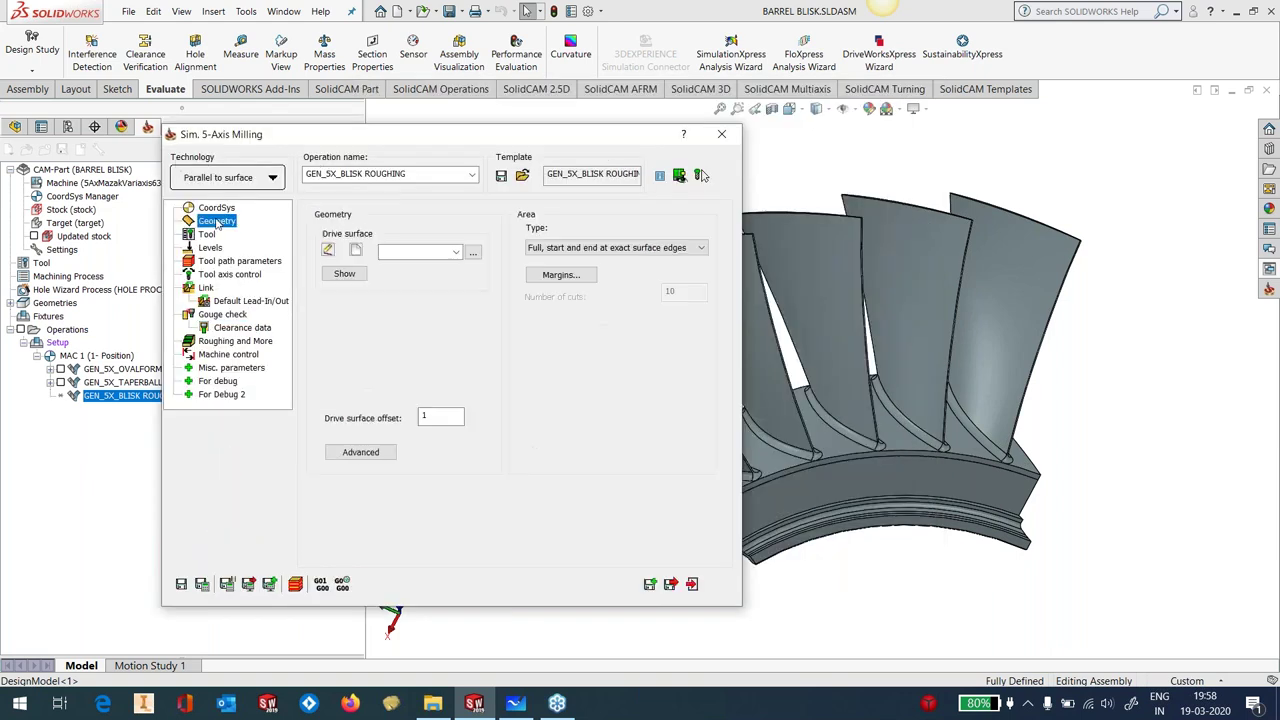
click(473, 255)
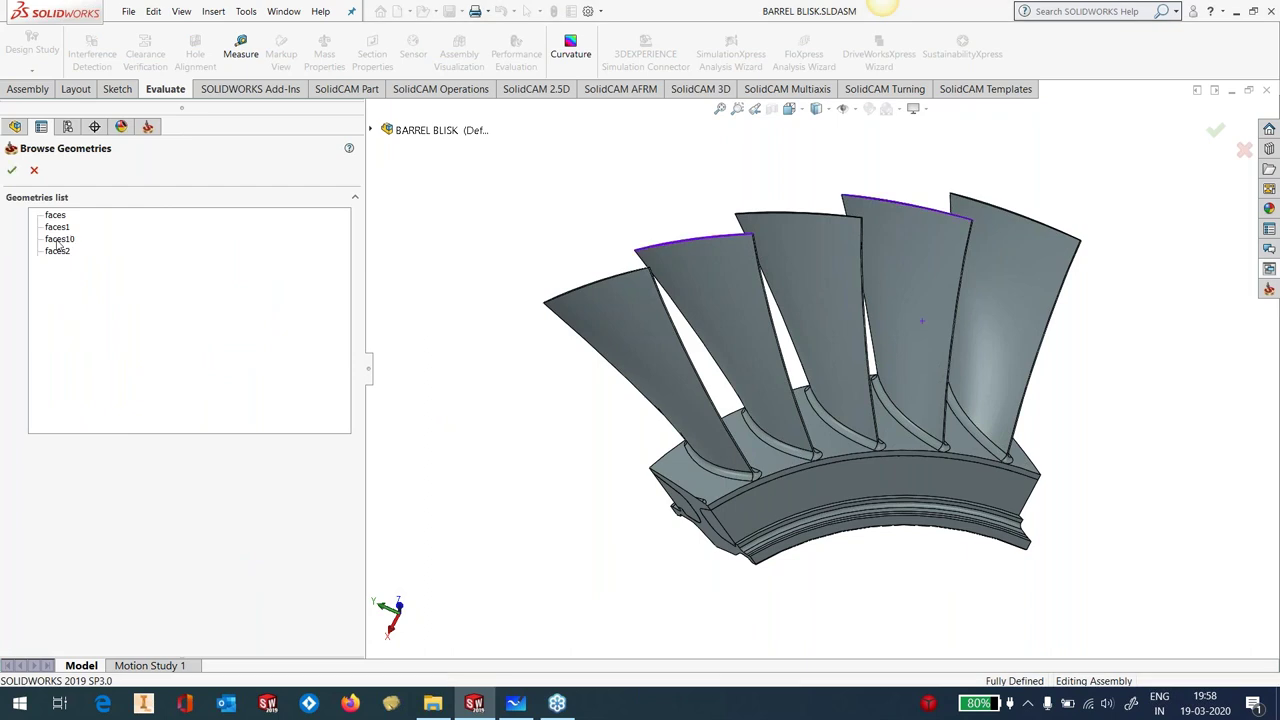
click(60, 263)
click(57, 275)
click(60, 289)
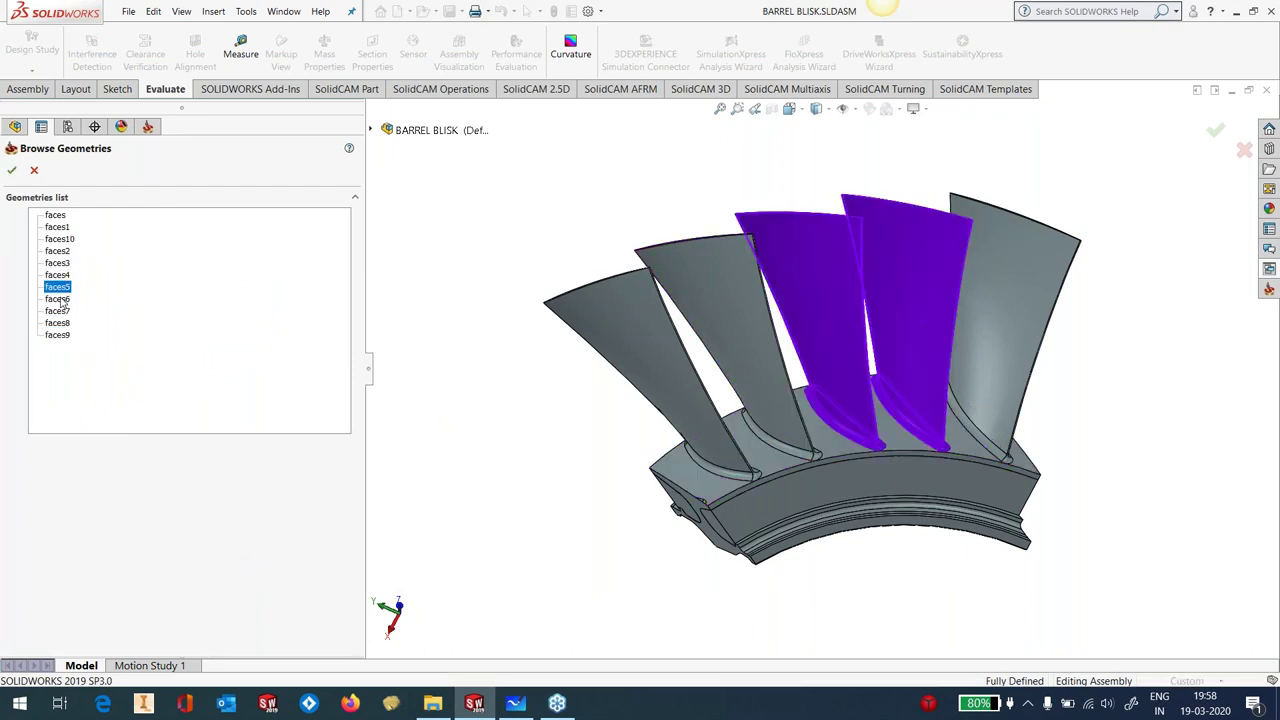
click(60, 299)
click(58, 311)
click(62, 323)
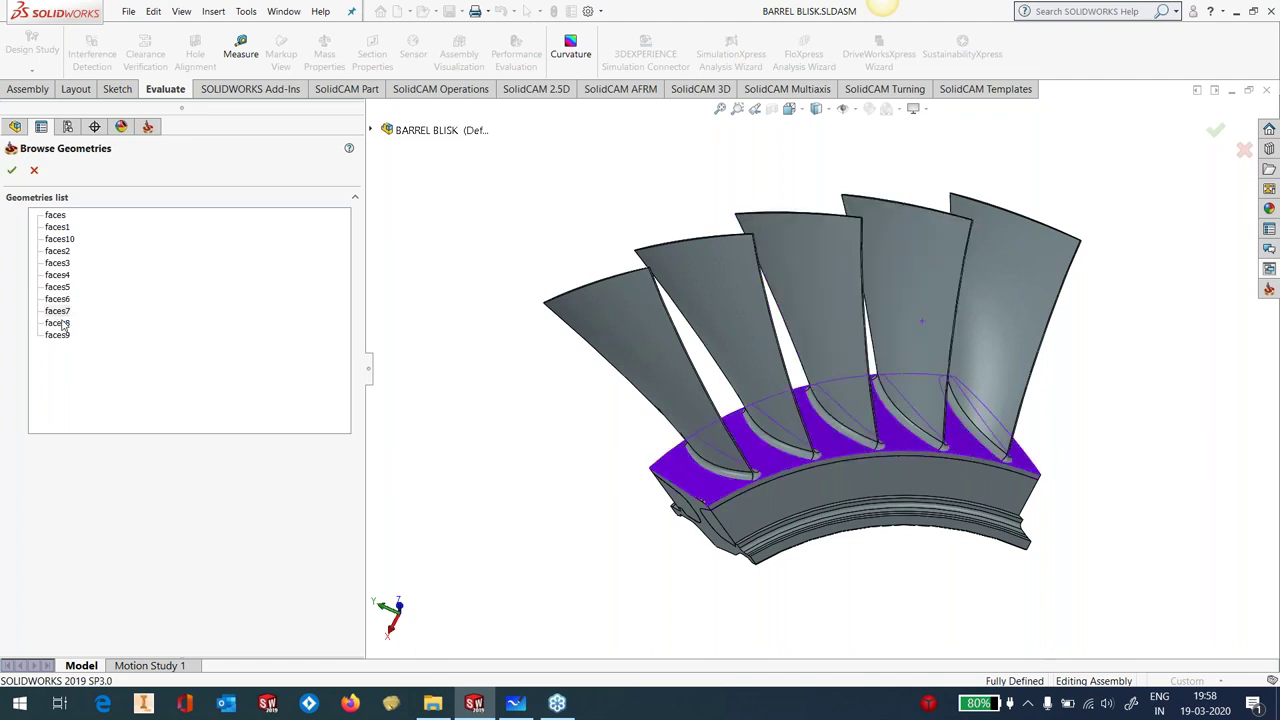
middle_drag(953, 303, 998, 244)
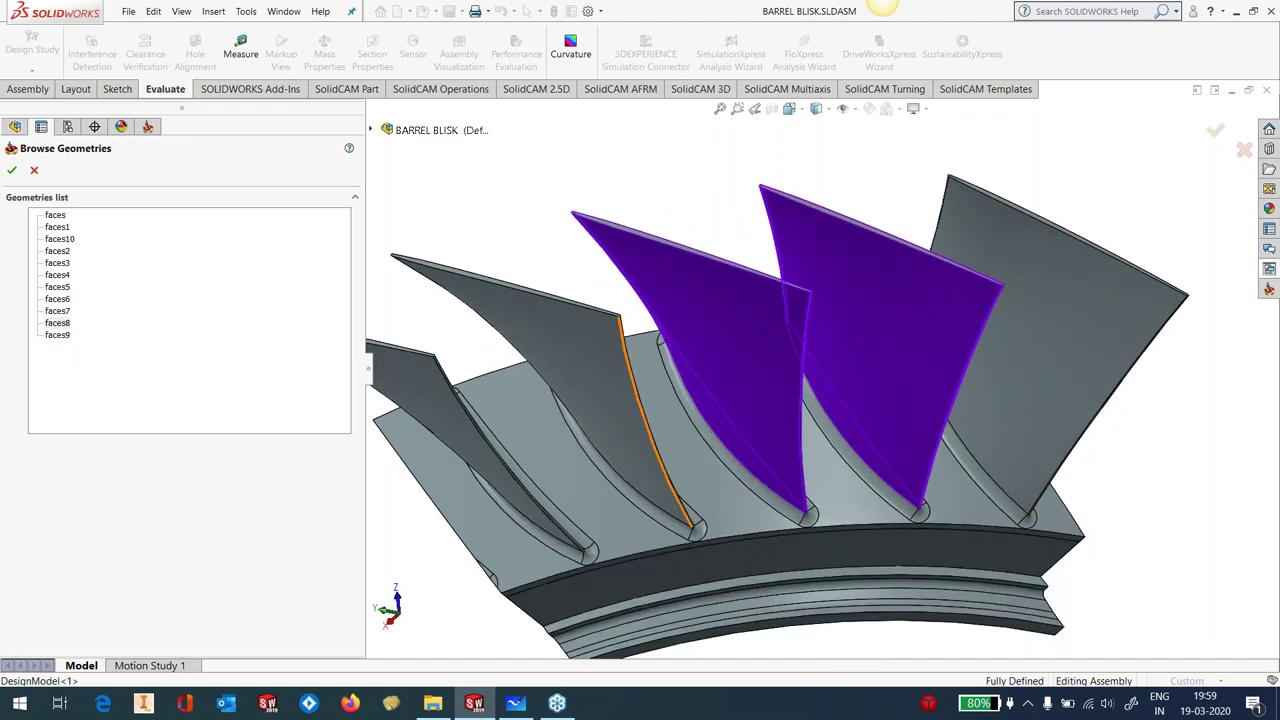
click(11, 170)
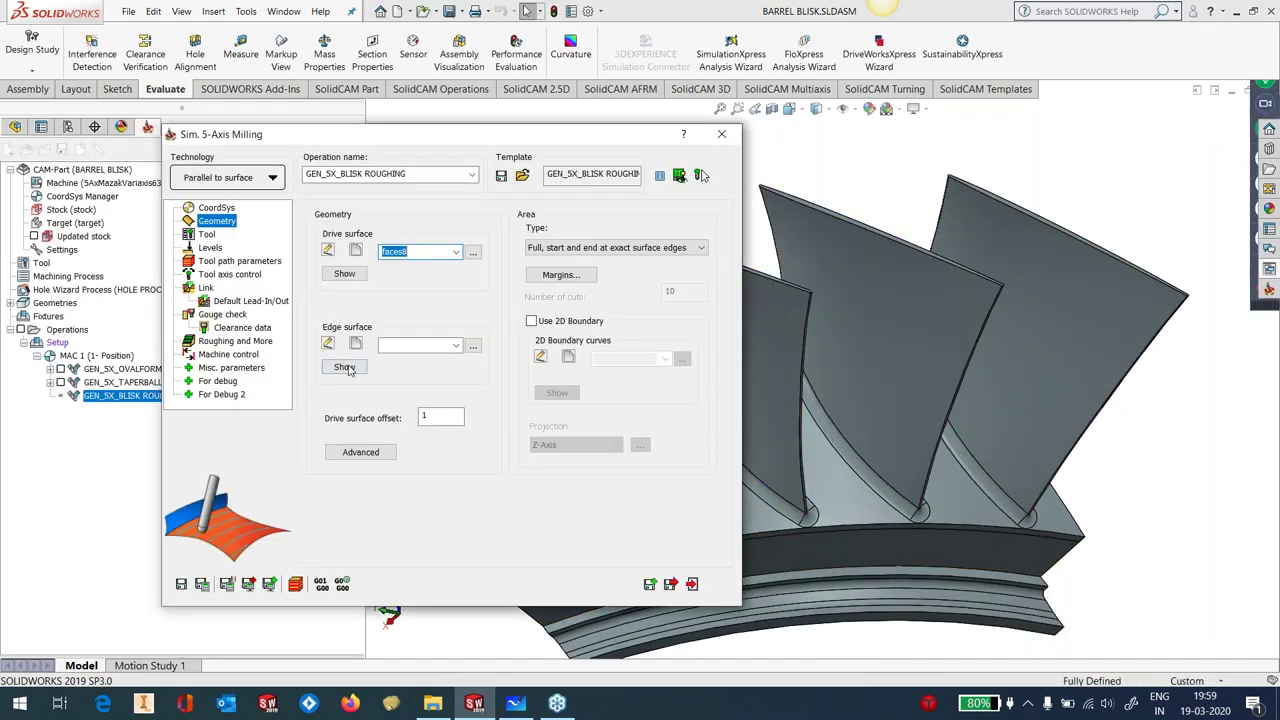
Pick faces9, the hub surface, for the Edge surface field
click(473, 346)
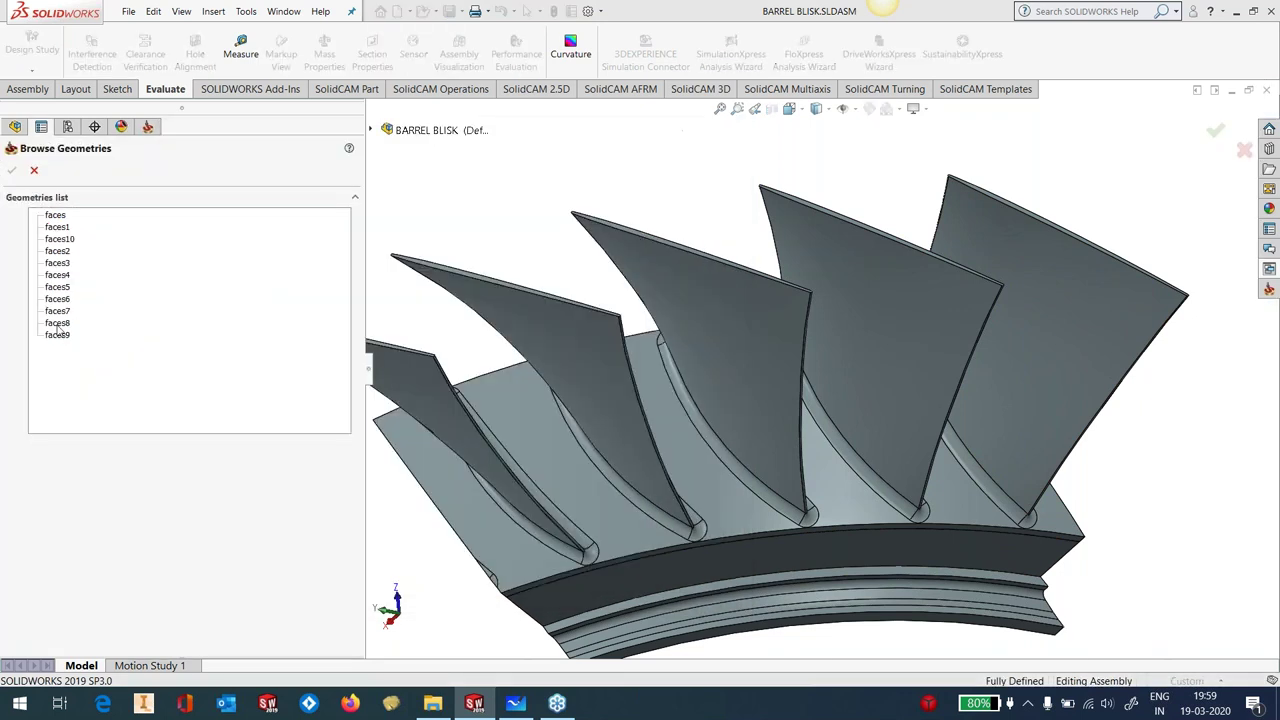
click(60, 337)
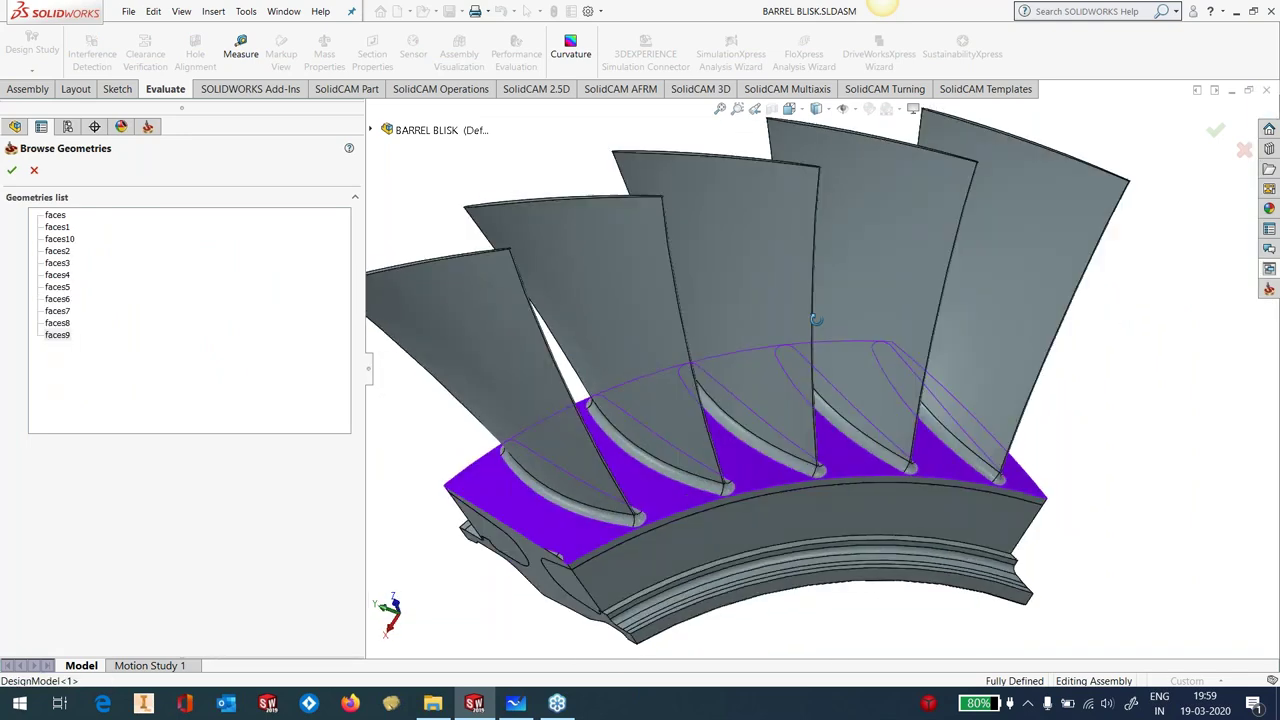
click(14, 172)
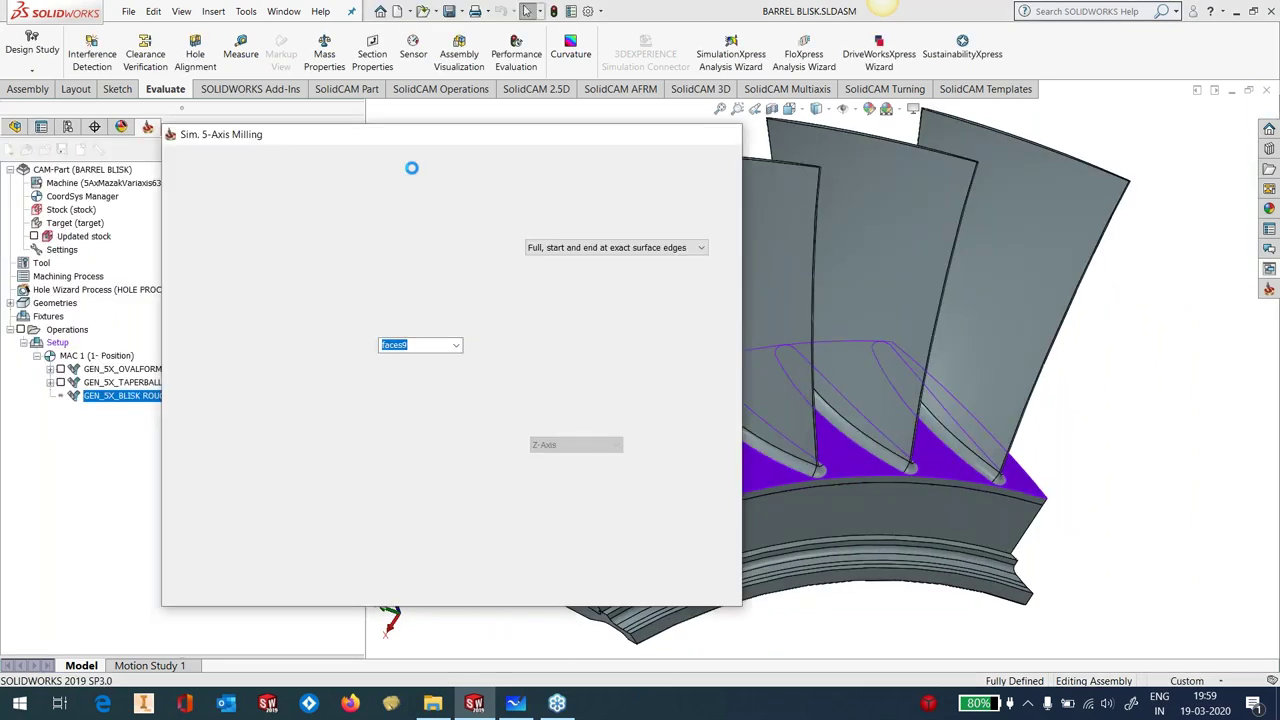
Review the roughing's 90° tool axis tilt, taper ball nose tool and gouge check, then calculate
click(235, 341)
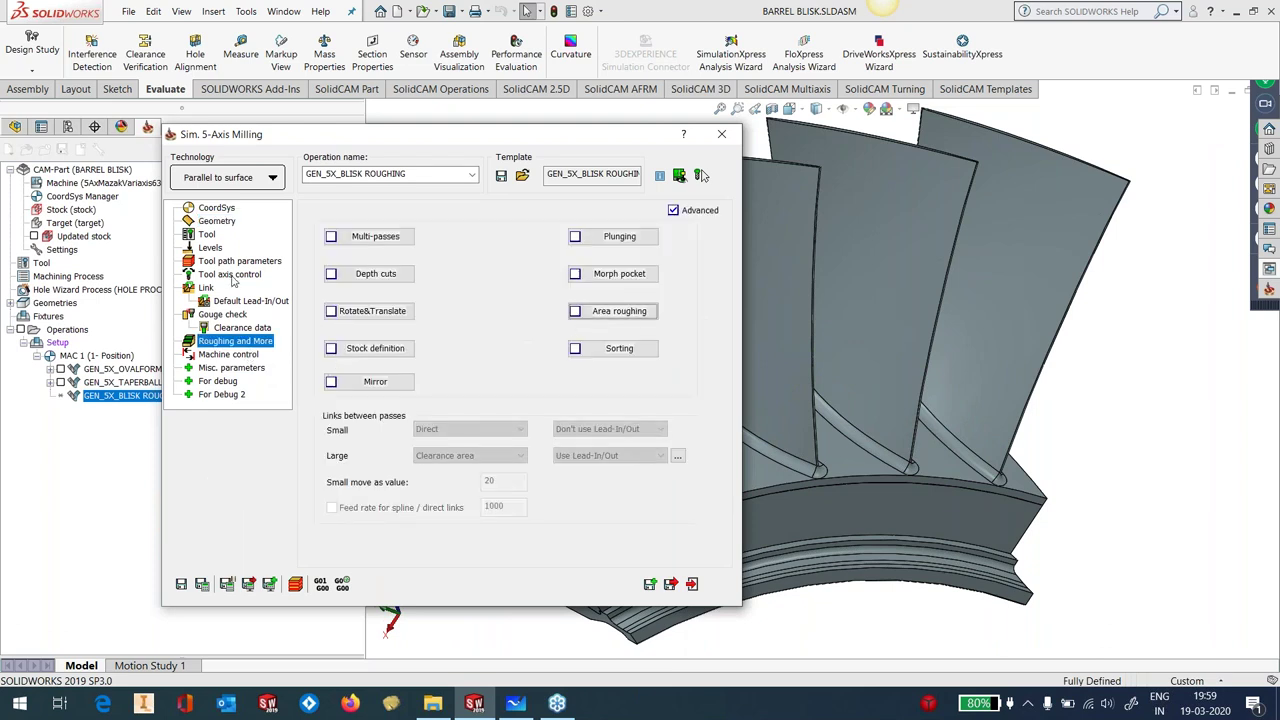
click(227, 274)
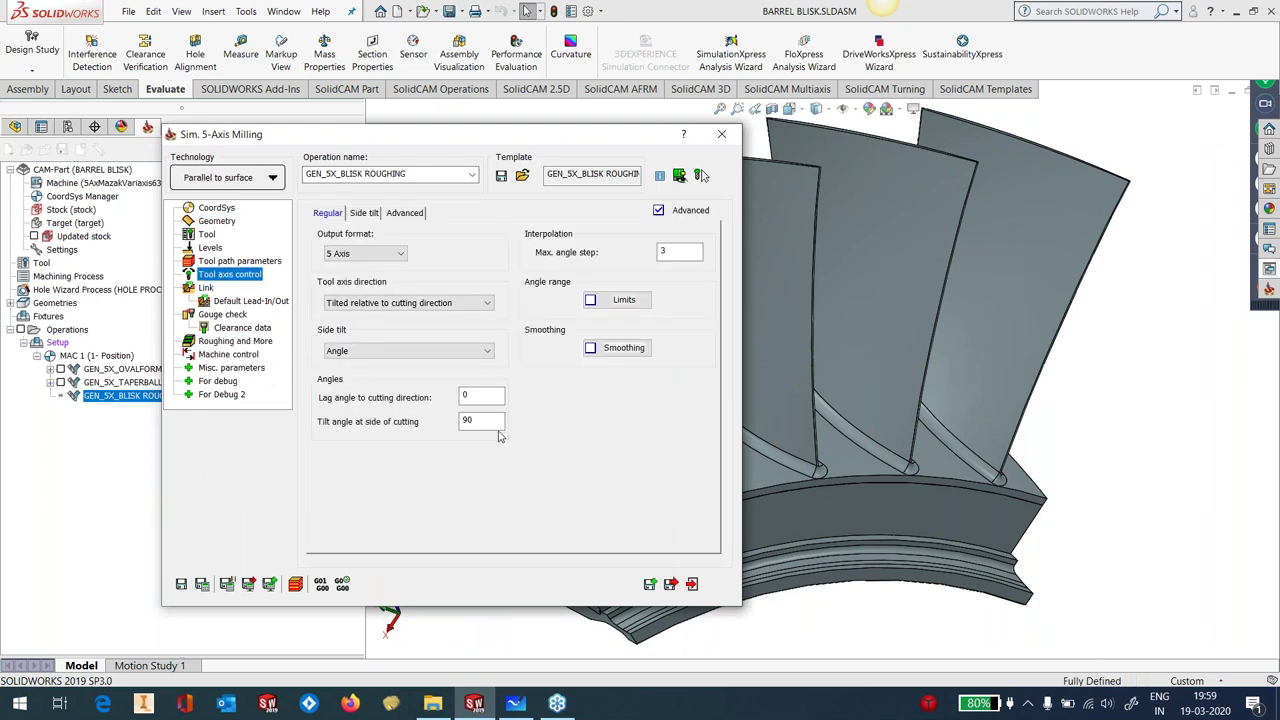
double_click(491, 420)
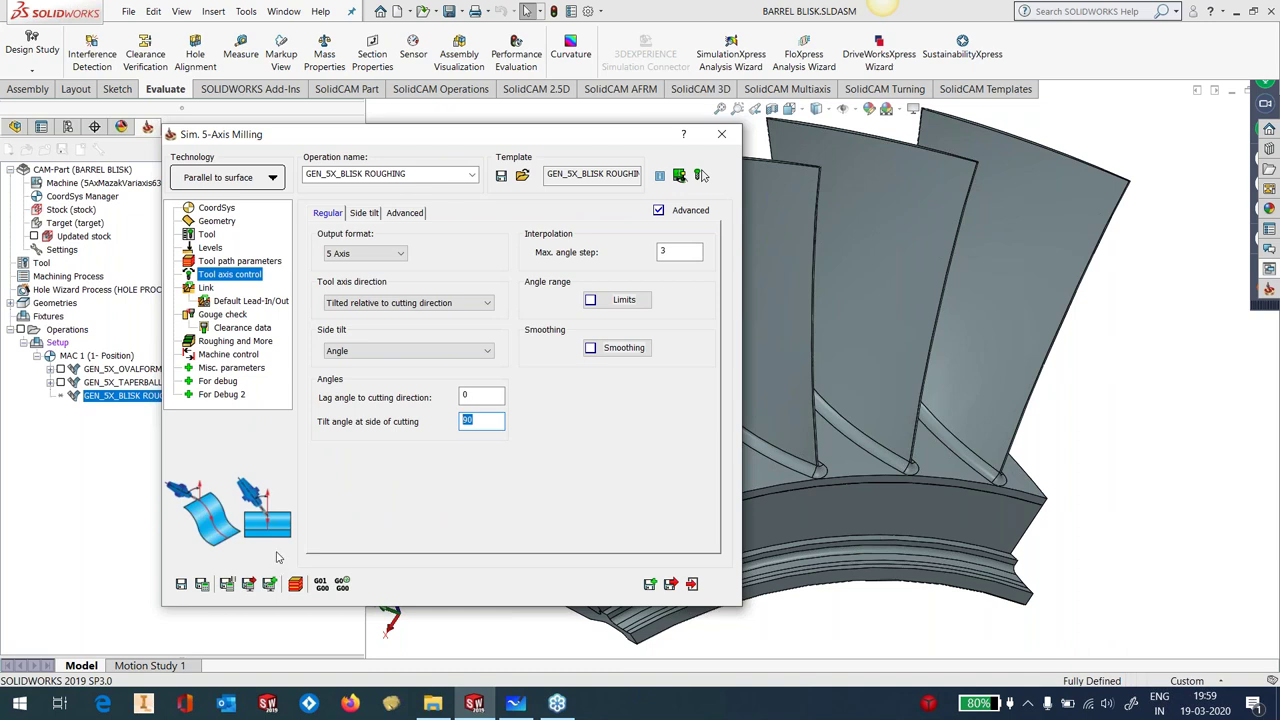
click(208, 235)
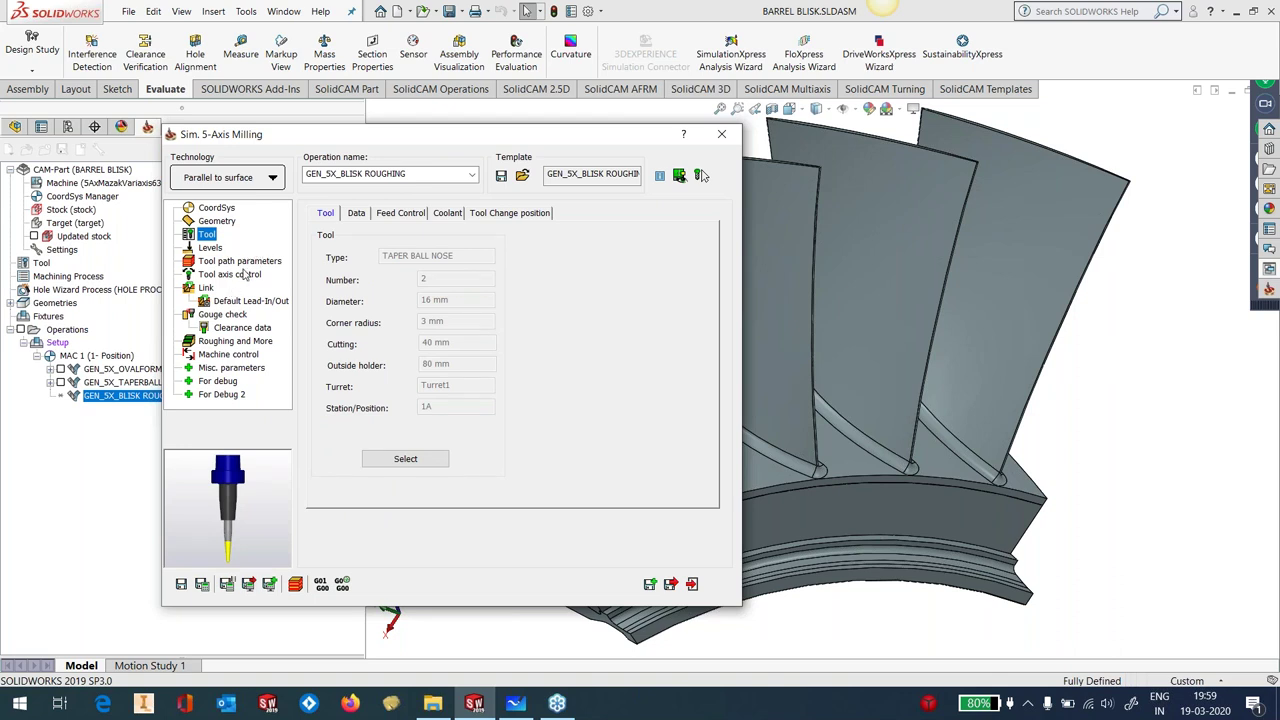
click(237, 315)
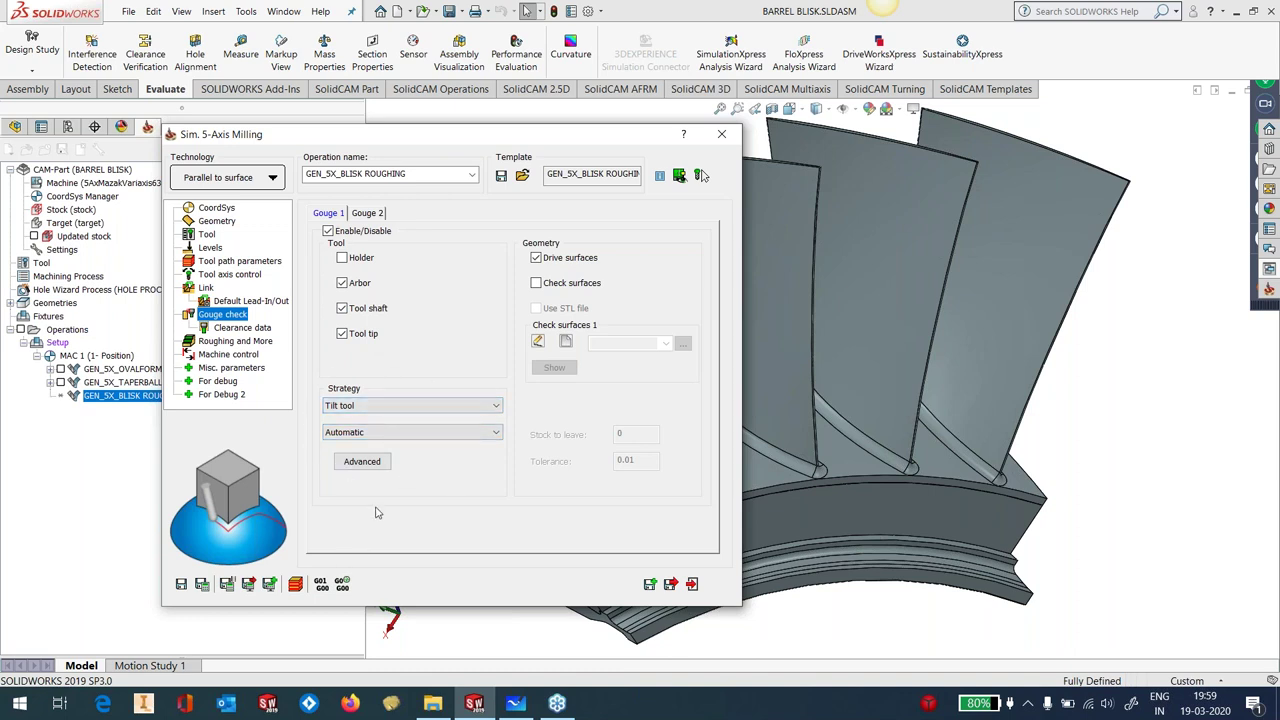
click(202, 585)
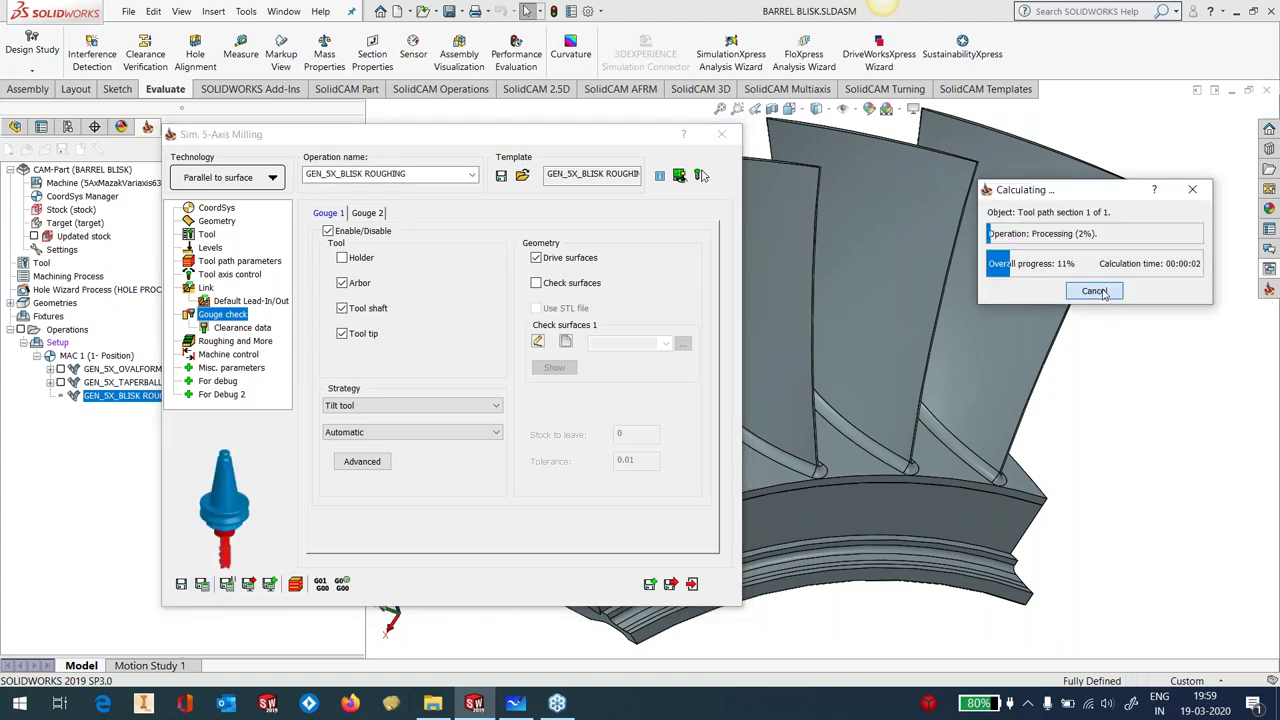
Cancel the calculation, set the area type to Determined by number of cuts with 1 cut, and recalculate
click(594, 315)
click(615, 248)
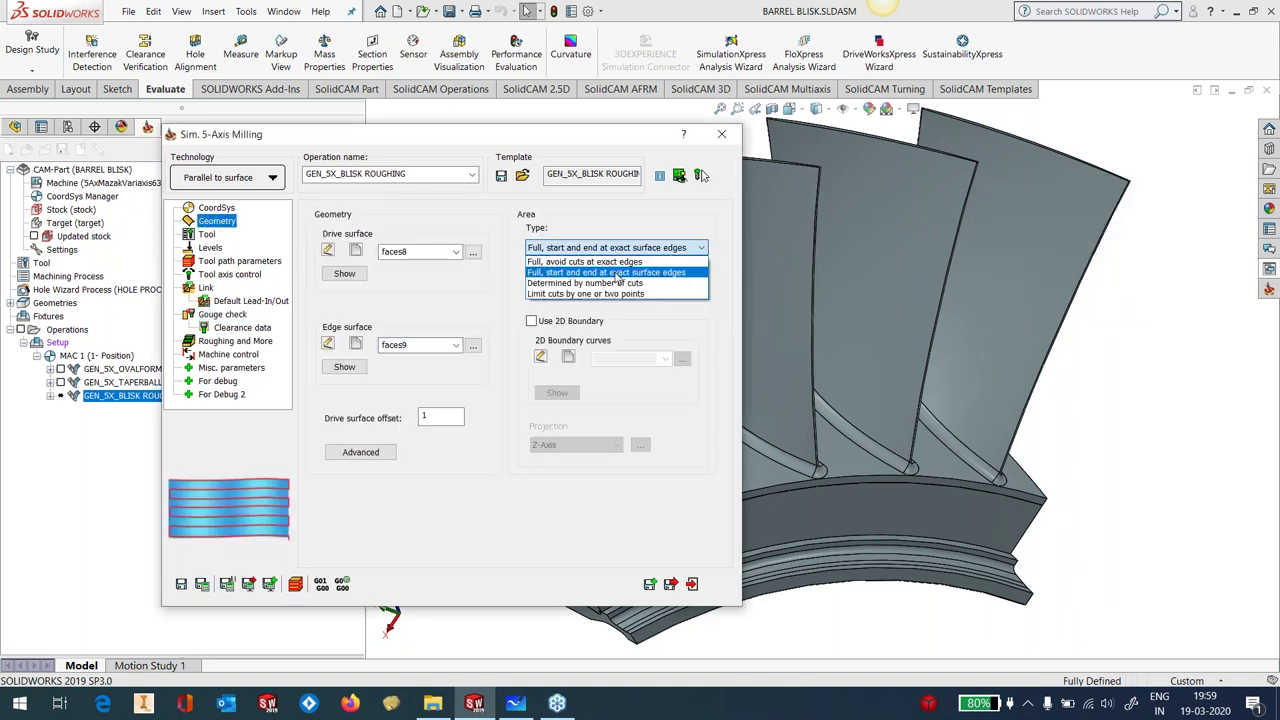
click(614, 283)
key(Tab)
text(1)
click(202, 583)
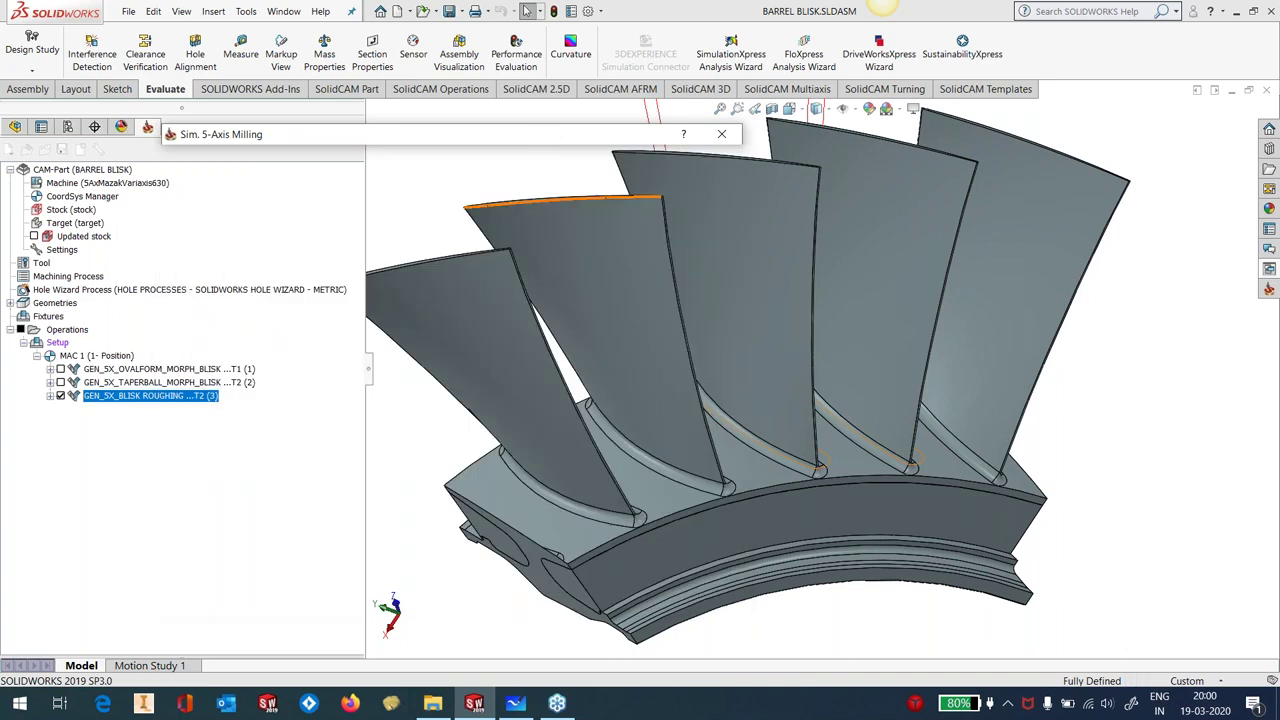
Zoom and orbit the blisk to view the finished roughing toolpath from the side
scroll(770, 412, up, 2)
scroll(806, 387, up, 1)
scroll(803, 381, down, 5)
middle_drag(803, 381, 800, 430)
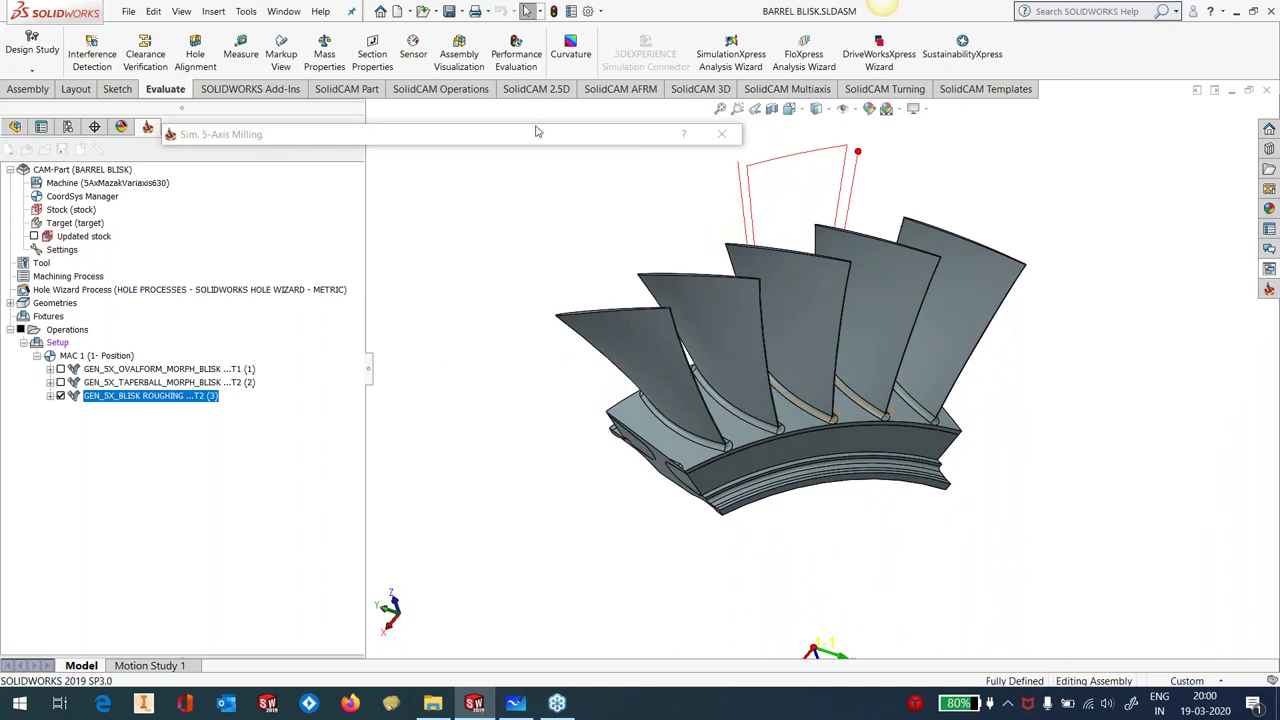
mouse_move(540, 130)
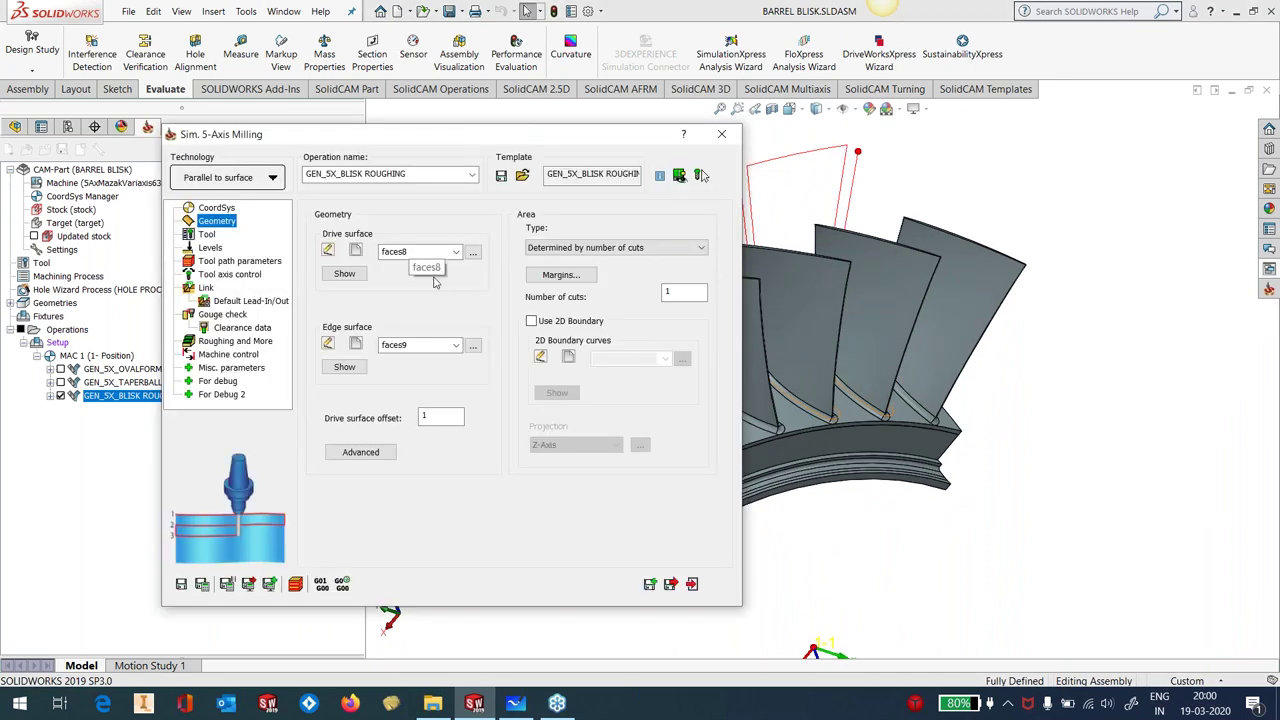
Turn on Use Area Roughing around the Z-Axis with maximum step over 3 and accept it
click(226, 343)
click(613, 312)
click(303, 243)
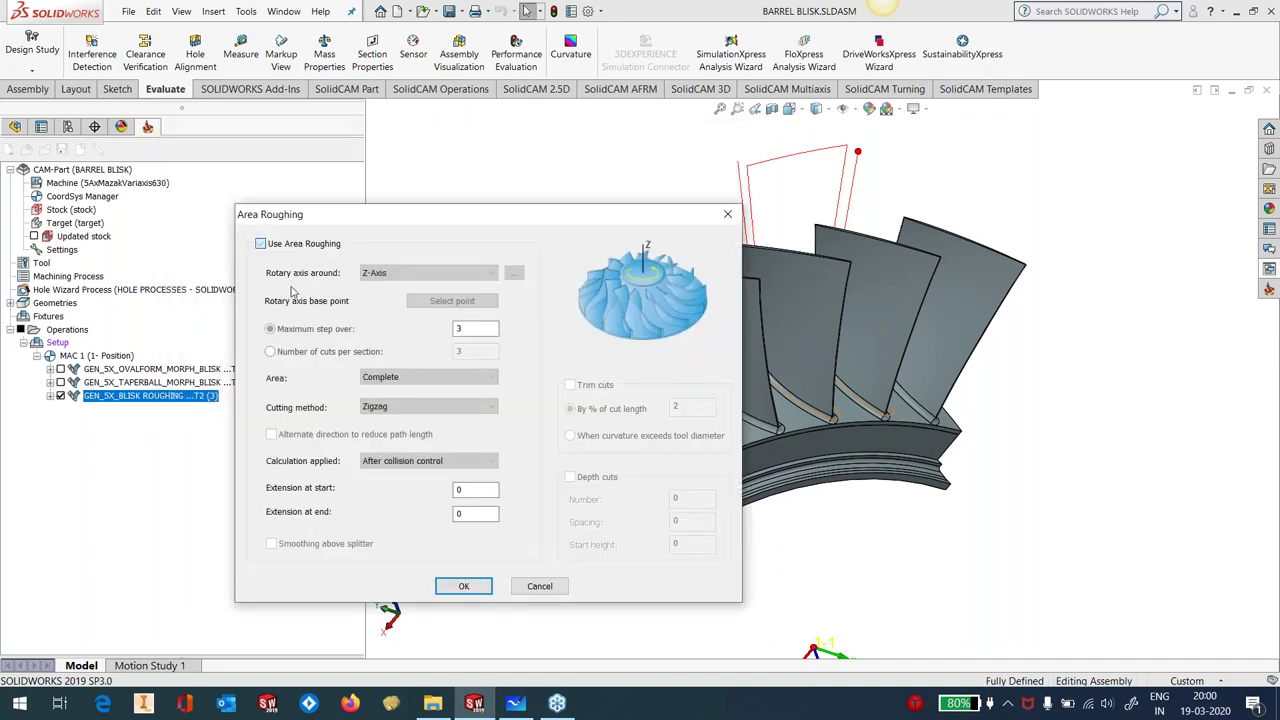
click(405, 274)
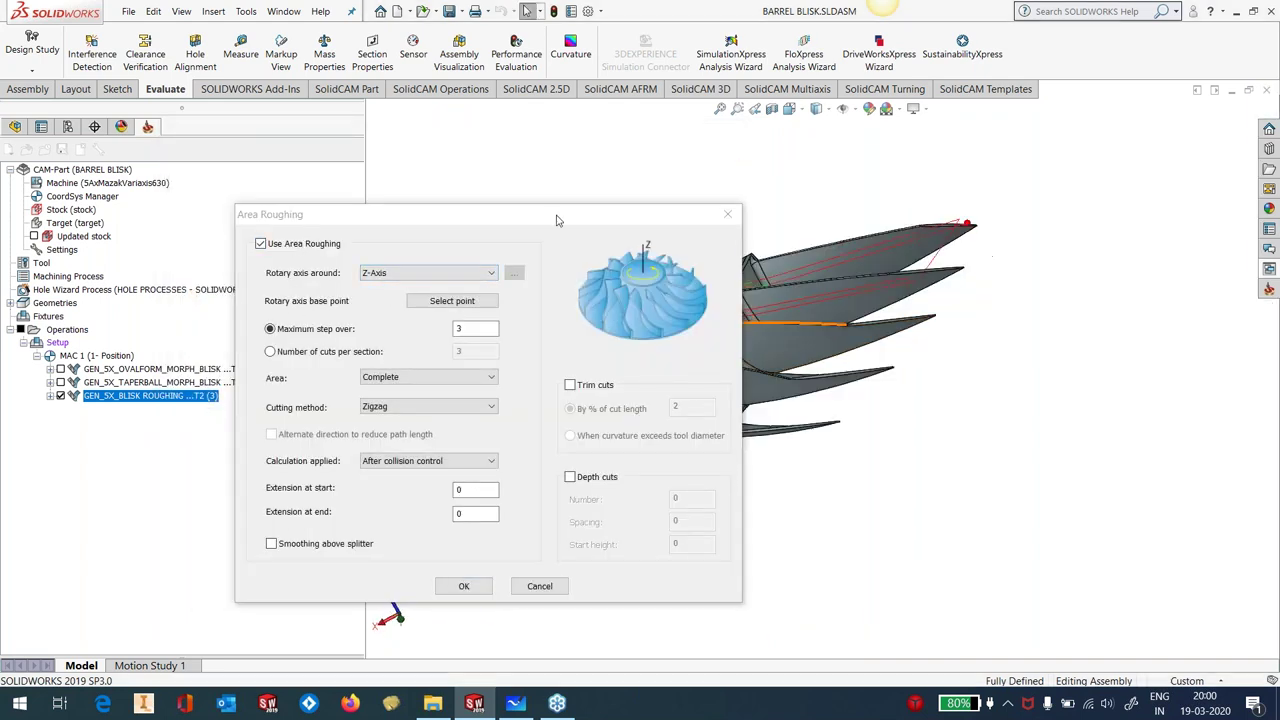
drag(557, 217, 279, 213)
middle_drag(697, 398, 1127, 357)
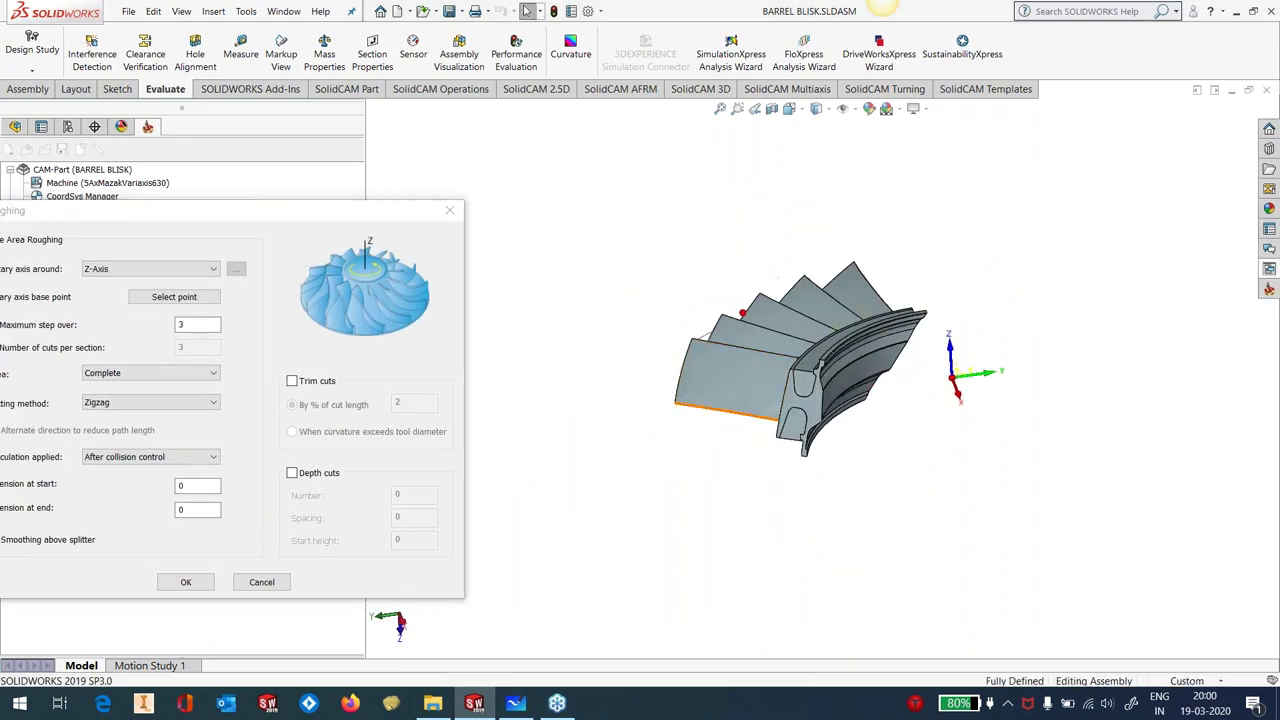
middle_drag(1016, 299, 1000, 470)
click(224, 214)
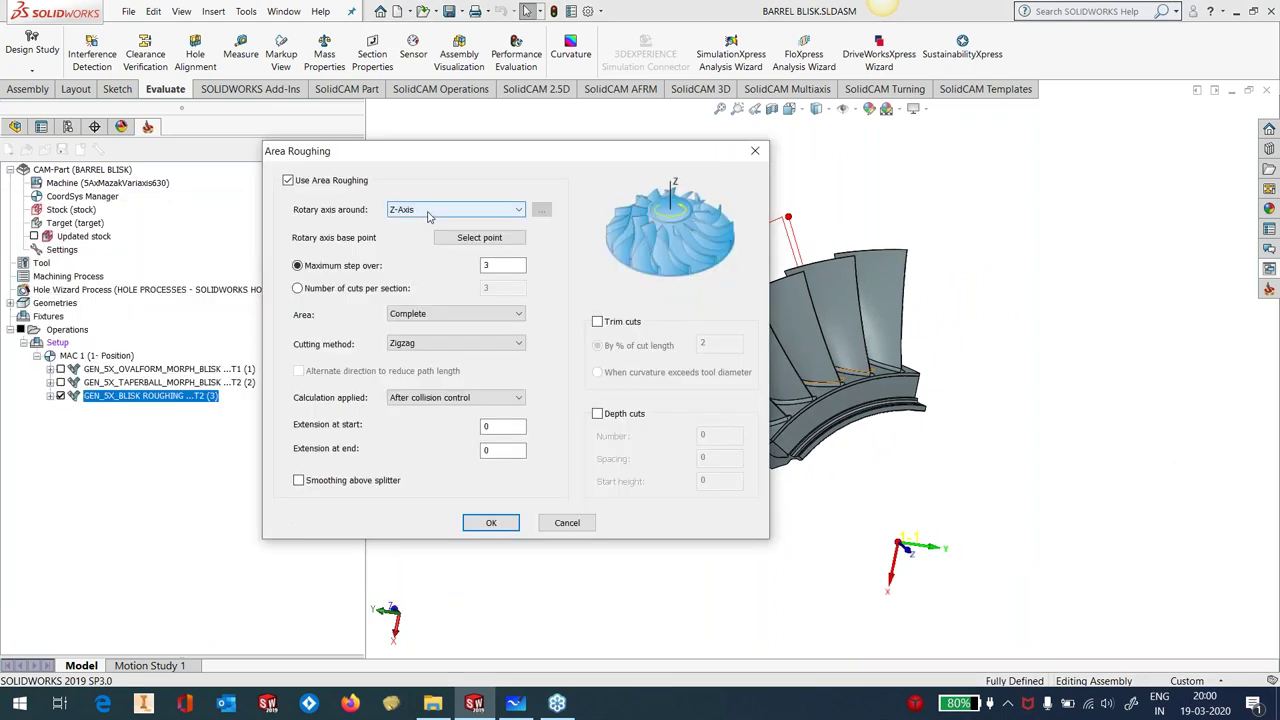
key(Tab)
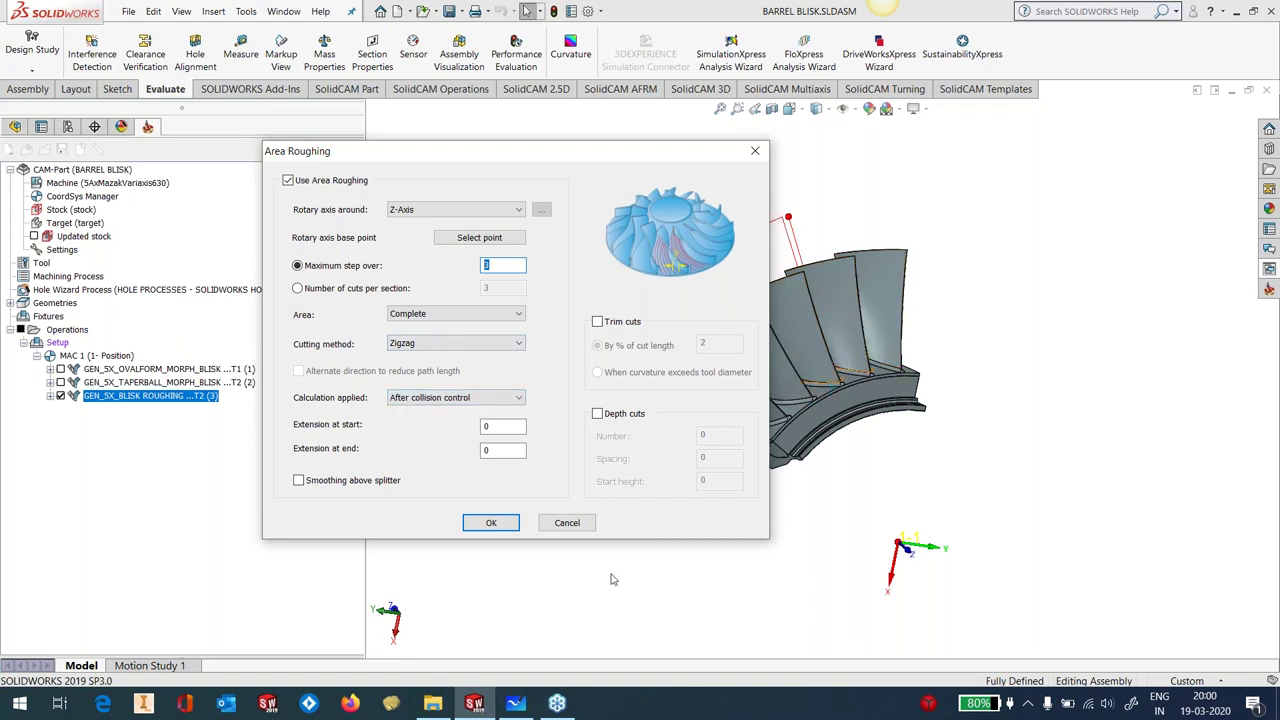
click(505, 523)
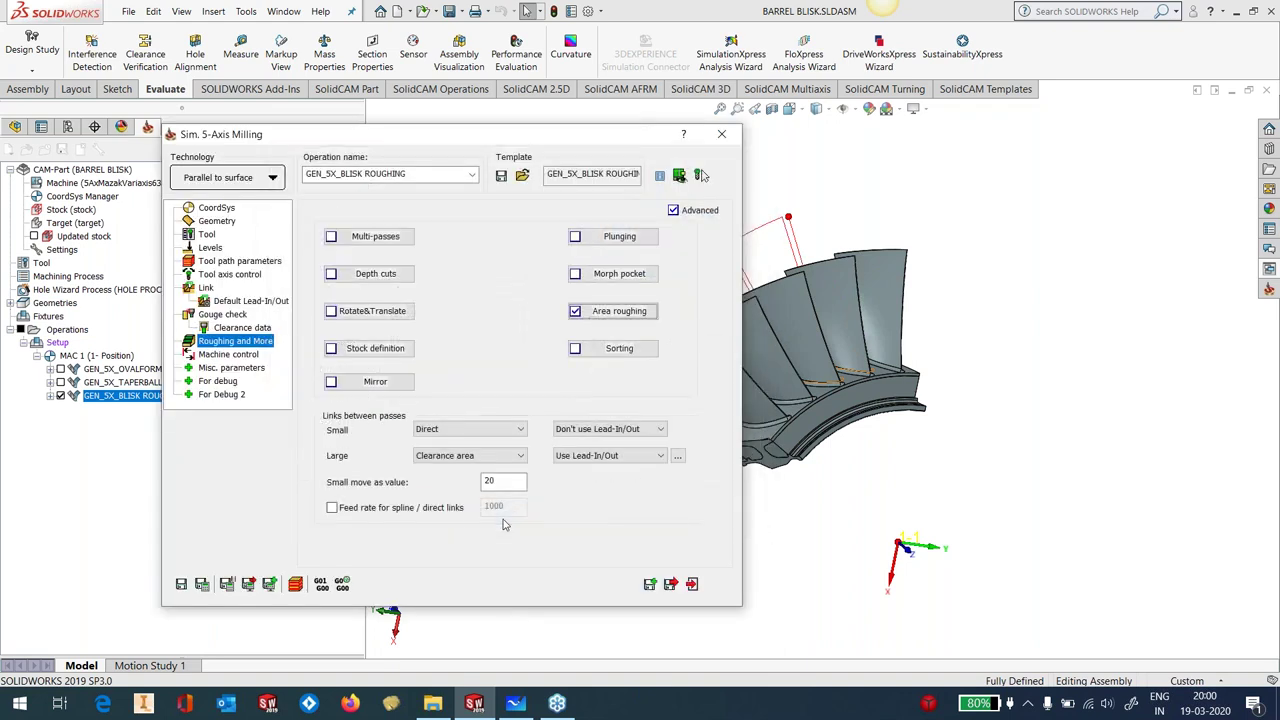
Recalculate the area-roughing toolpath and orbit to inspect its pass between two blades
click(202, 585)
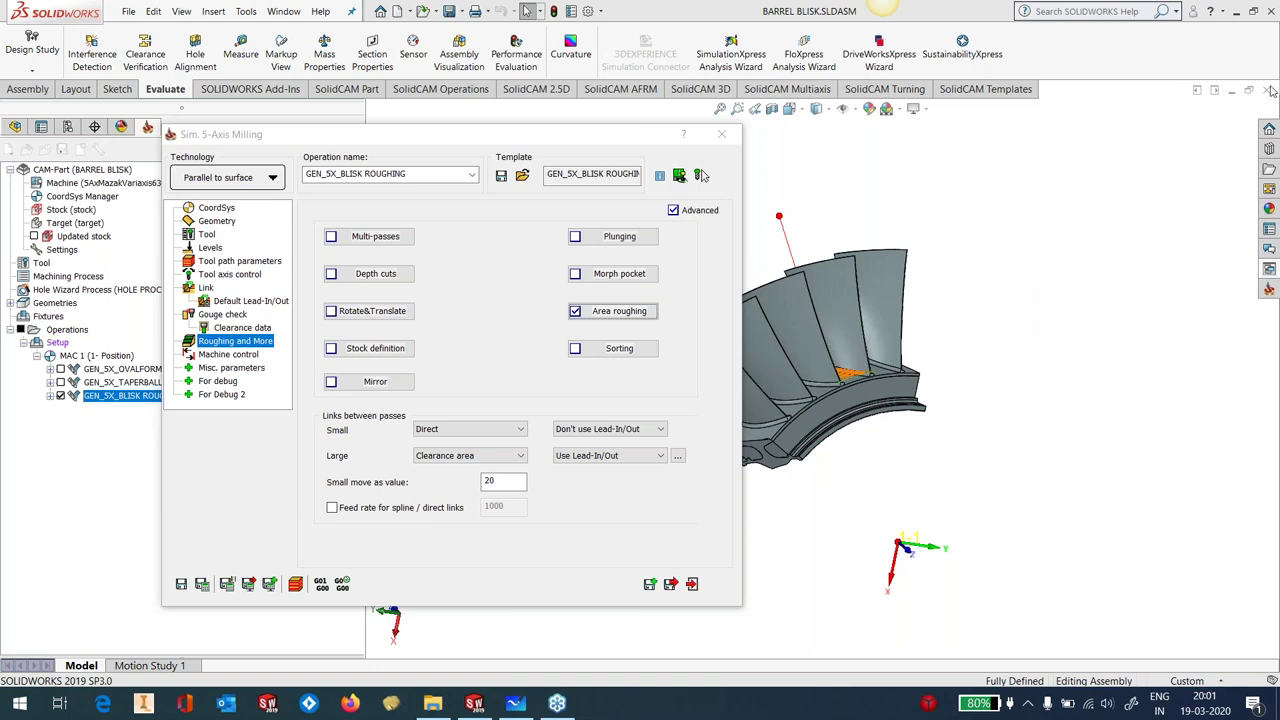
double_click(634, 141)
middle_drag(949, 311, 985, 505)
scroll(901, 401, down, 6)
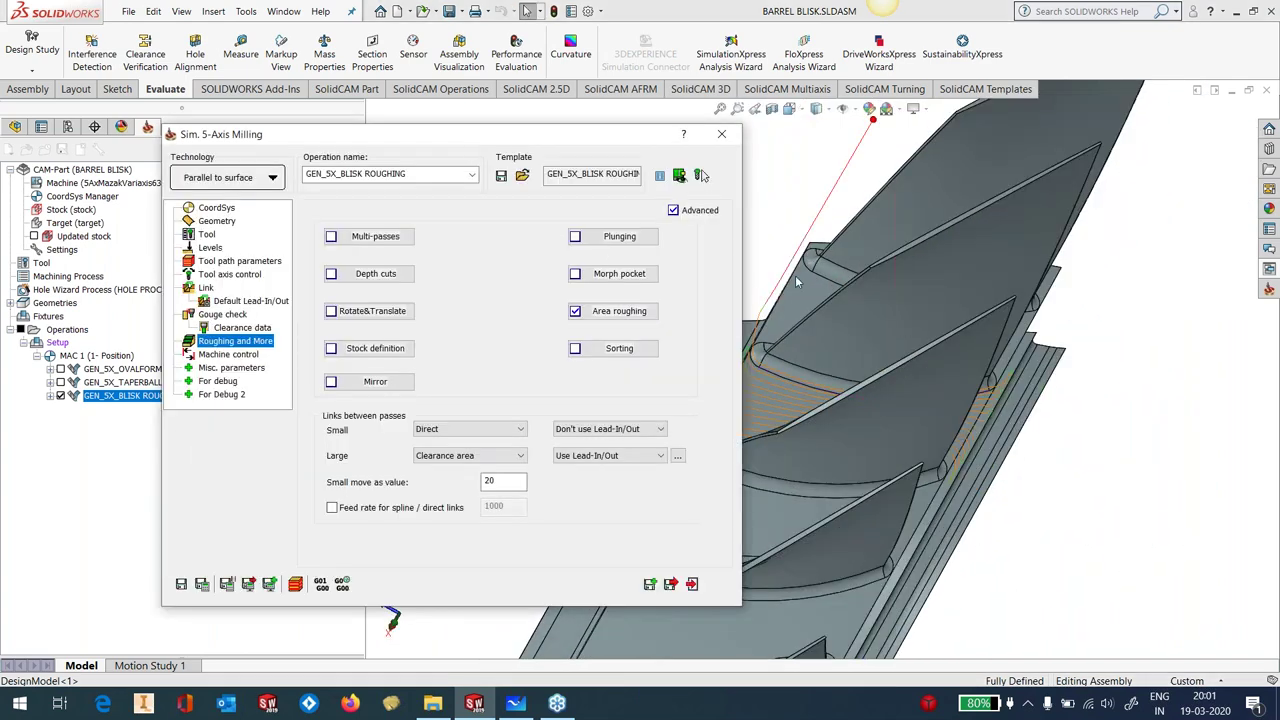
Change the number of cuts to 10 in Geometry and recalculate the toolpath
click(214, 221)
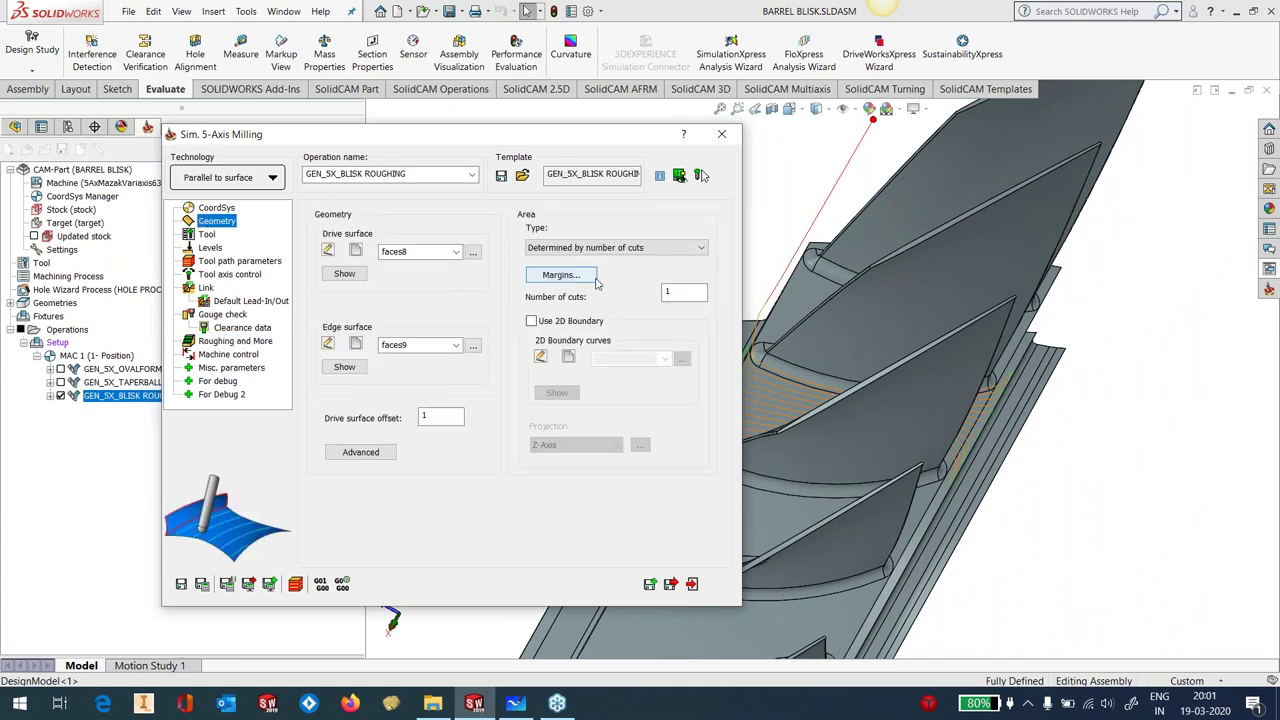
double_click(672, 291)
text(10)
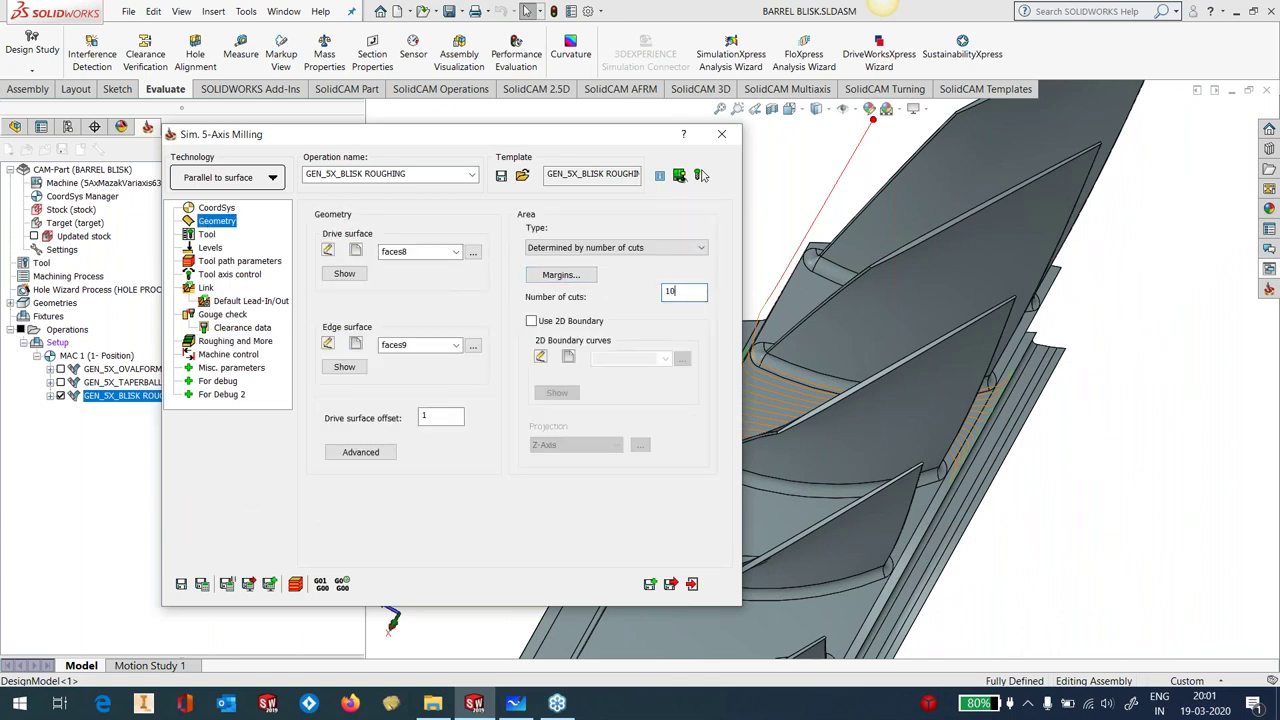
click(203, 584)
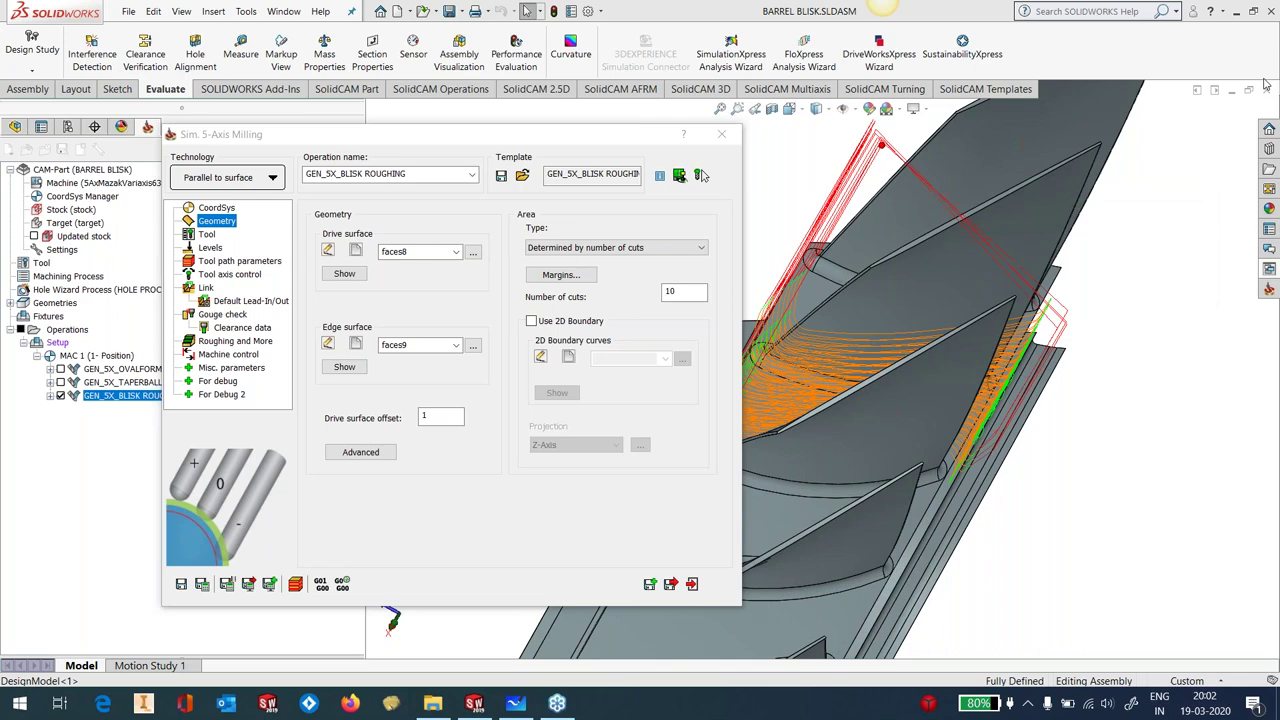
Close the Sim. 5-Axis Milling dialog, inspect the toolpath, and hide GEN_5X_BLISK ROUGHING
click(721, 134)
scroll(812, 281, up, 3)
middle_drag(812, 281, 977, 295)
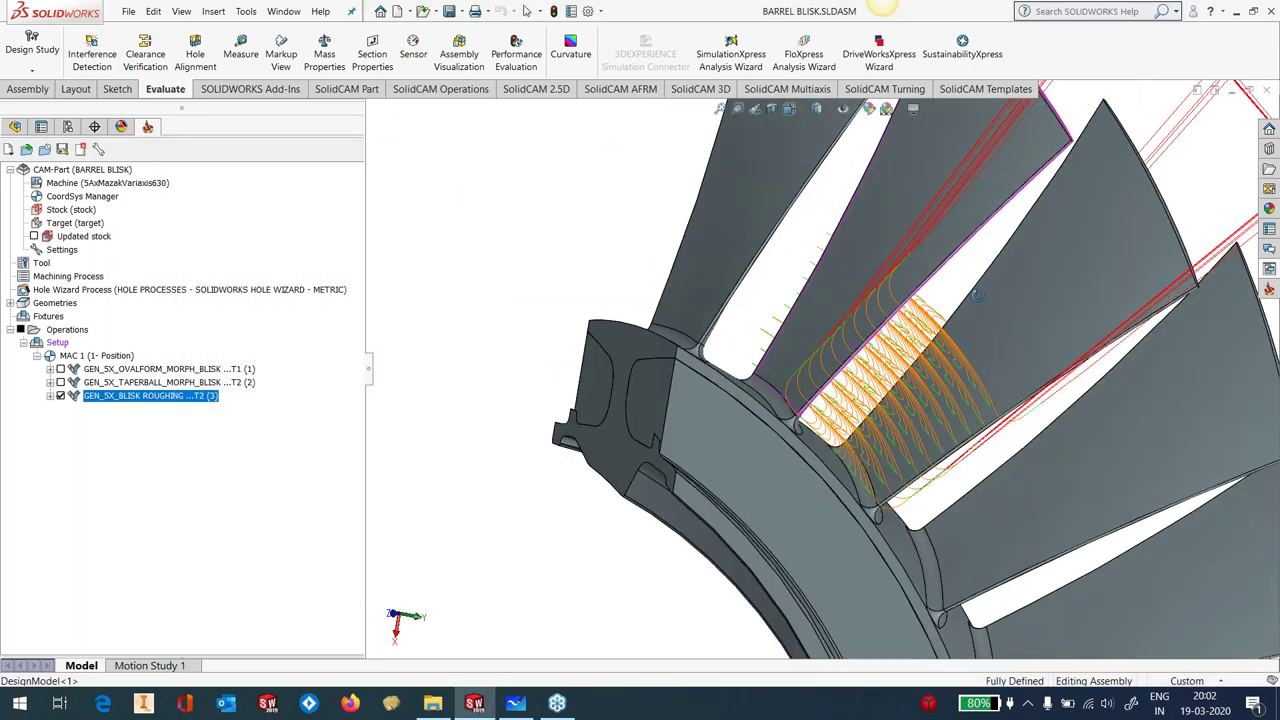
scroll(942, 359, down, 3)
middle_drag(942, 359, 850, 300)
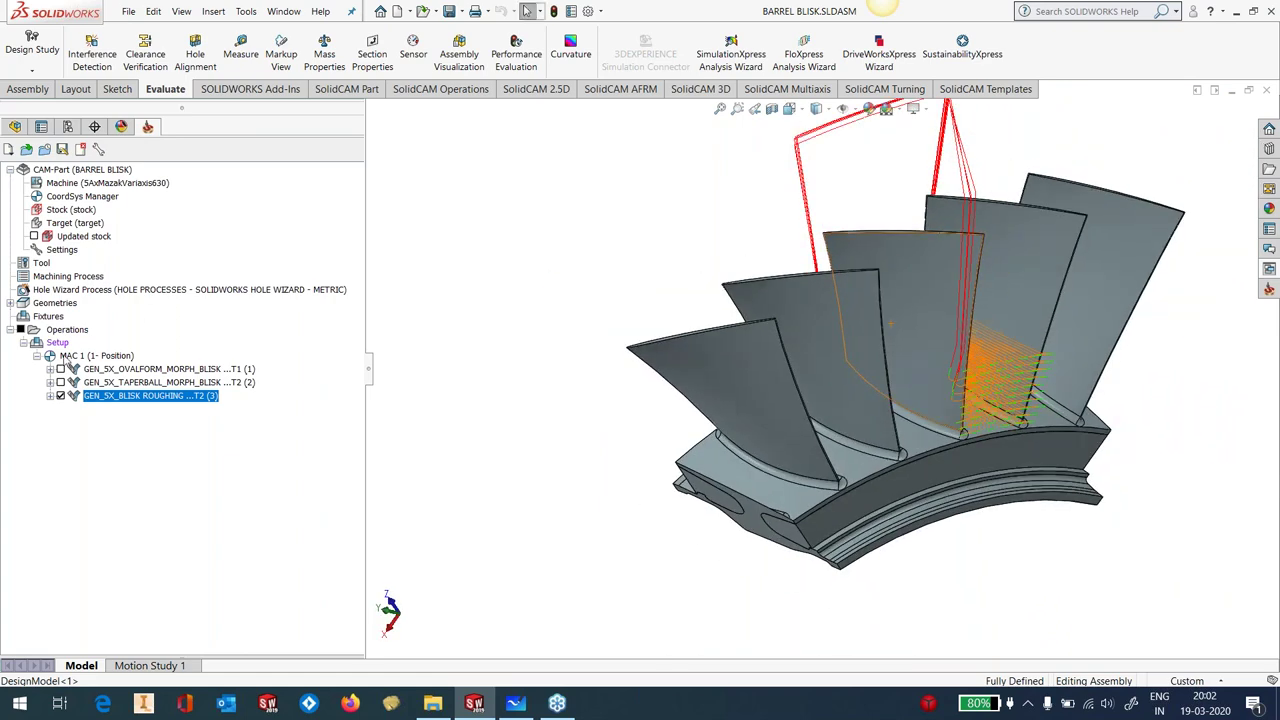
click(60, 396)
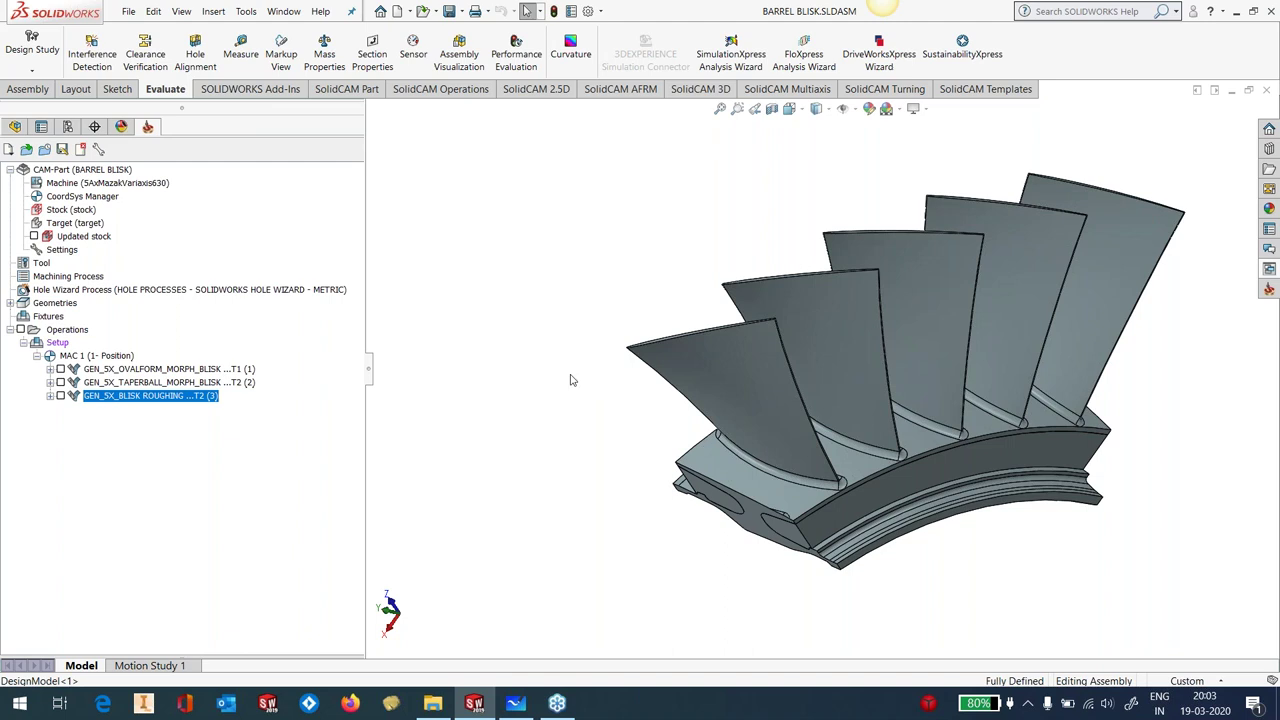
Show the Recent CAM-Parts submenu under Tools > SolidCAM
drag(370, 372, 295, 373)
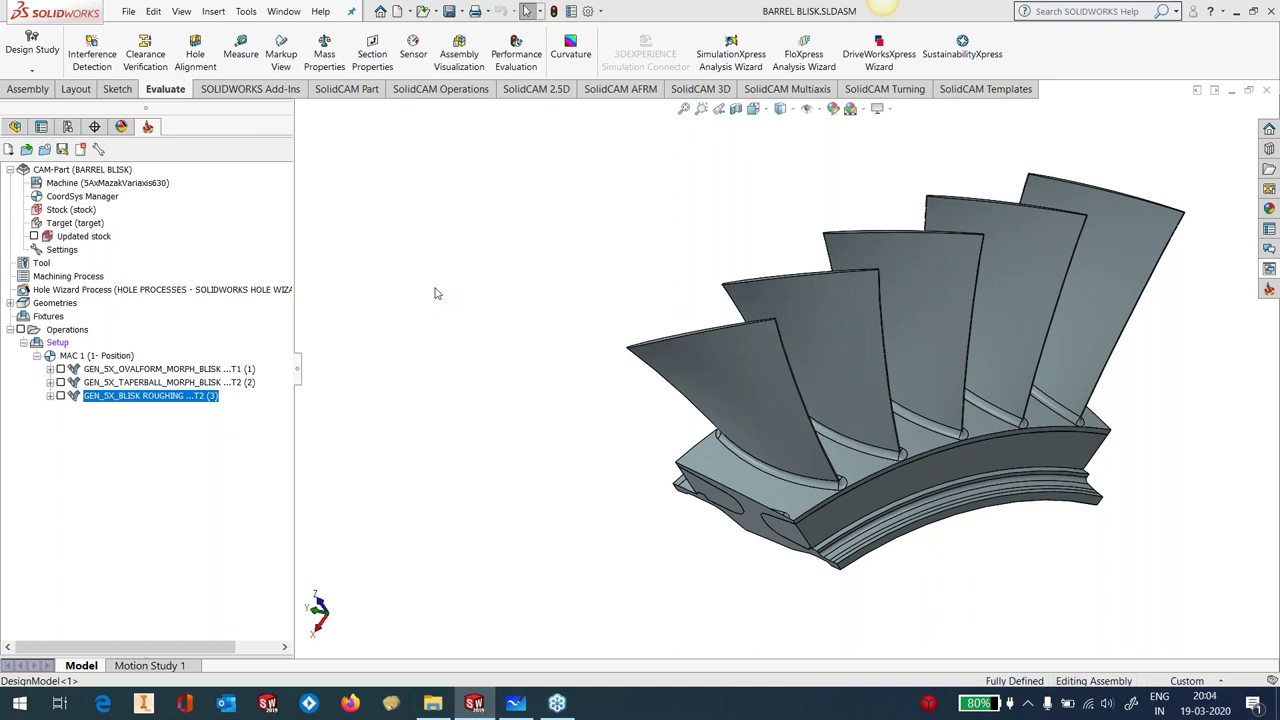
click(245, 12)
Open recent CAM-Part 3, MULTI AXIS ROUGHING.prt, replacing the barrel blisk
mouse_move(276, 81)
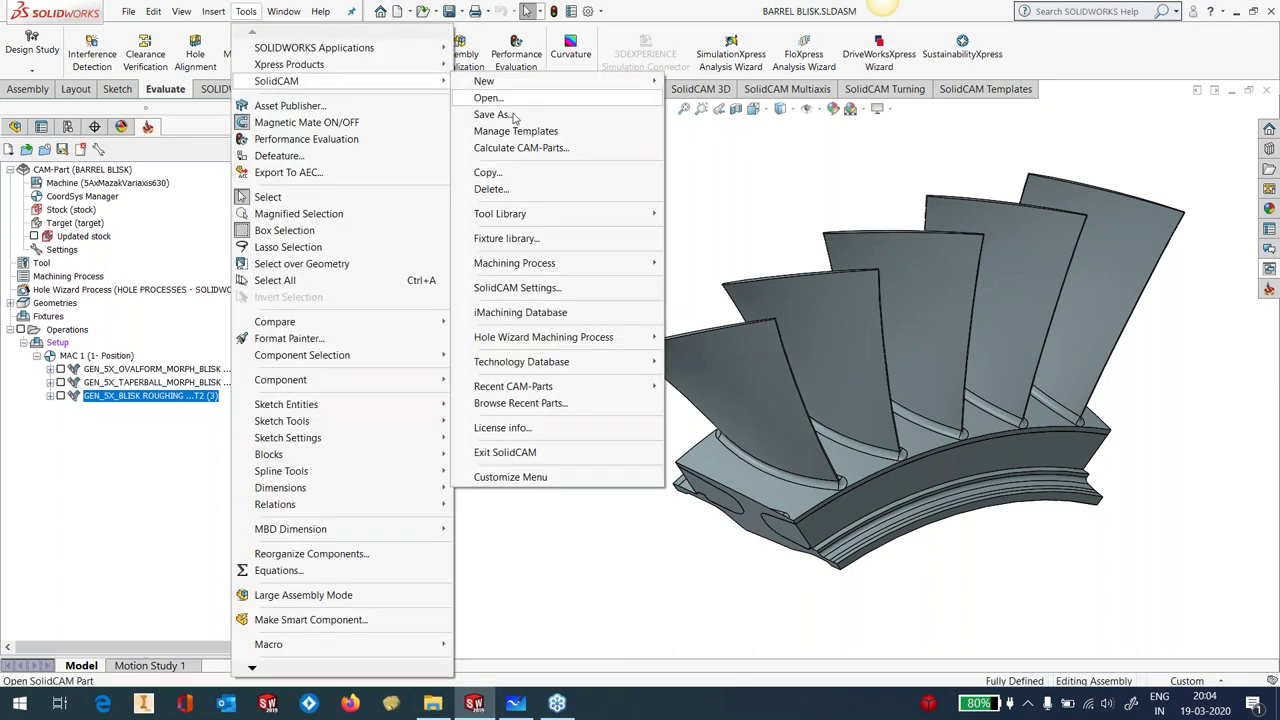
mouse_move(590, 388)
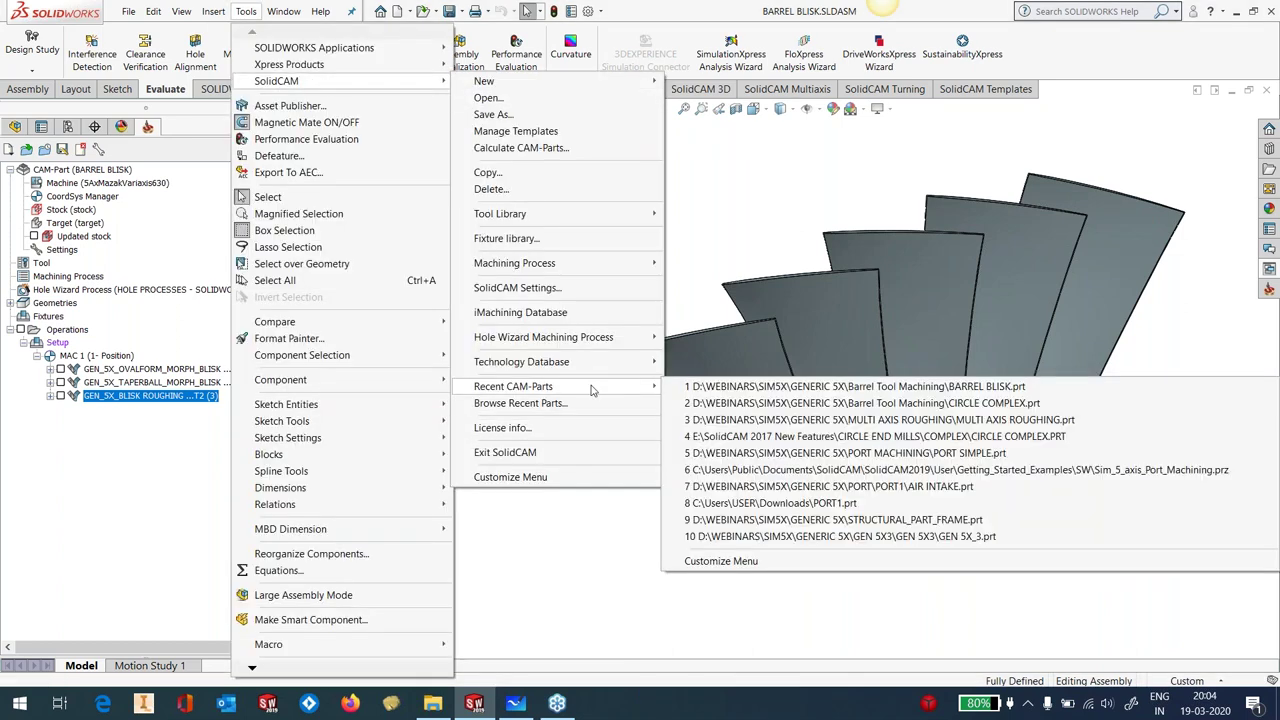
click(1030, 420)
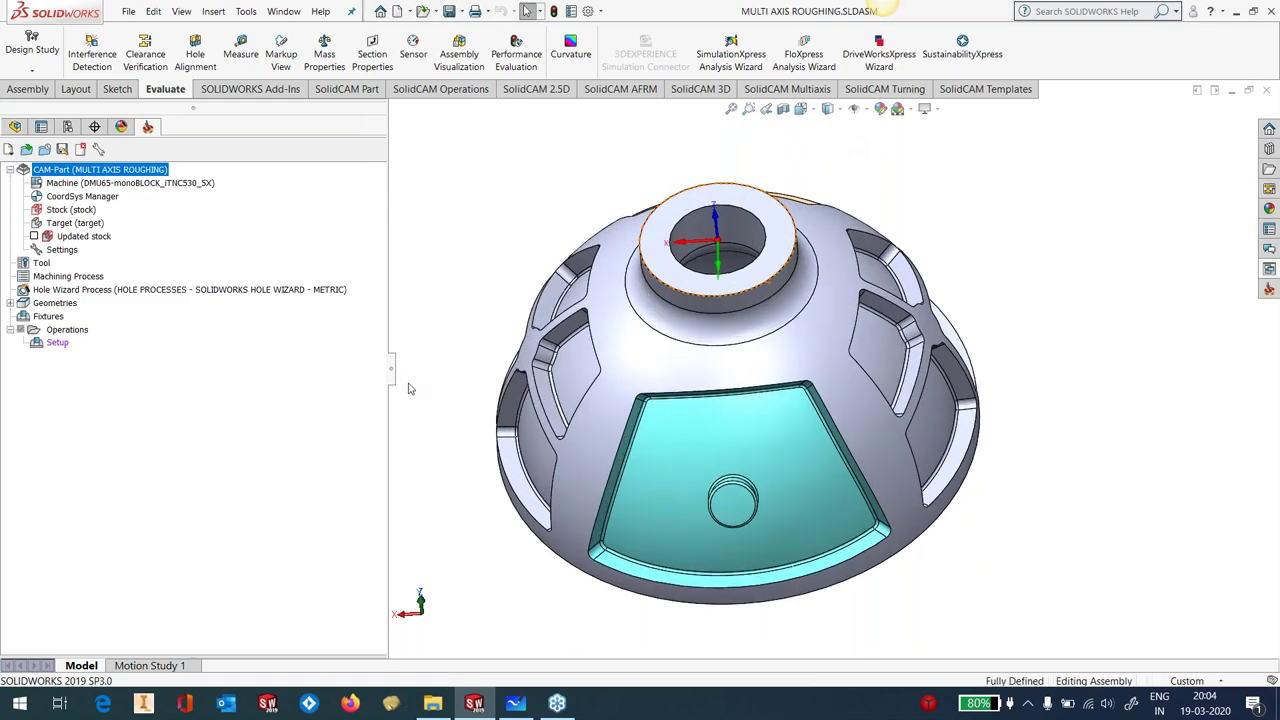
Widen the graphics area and orbit and zoom onto the orange pocket face
drag(388, 376, 333, 372)
middle_drag(728, 371, 829, 314)
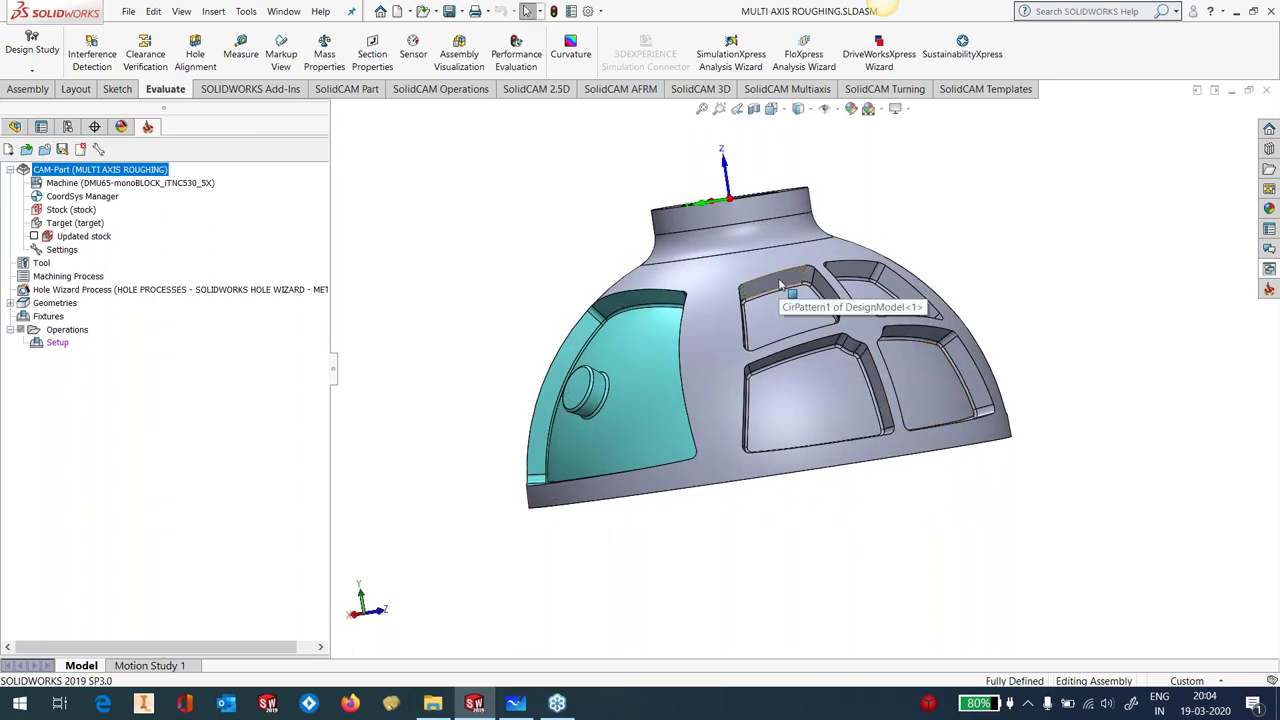
middle_drag(990, 232, 886, 377)
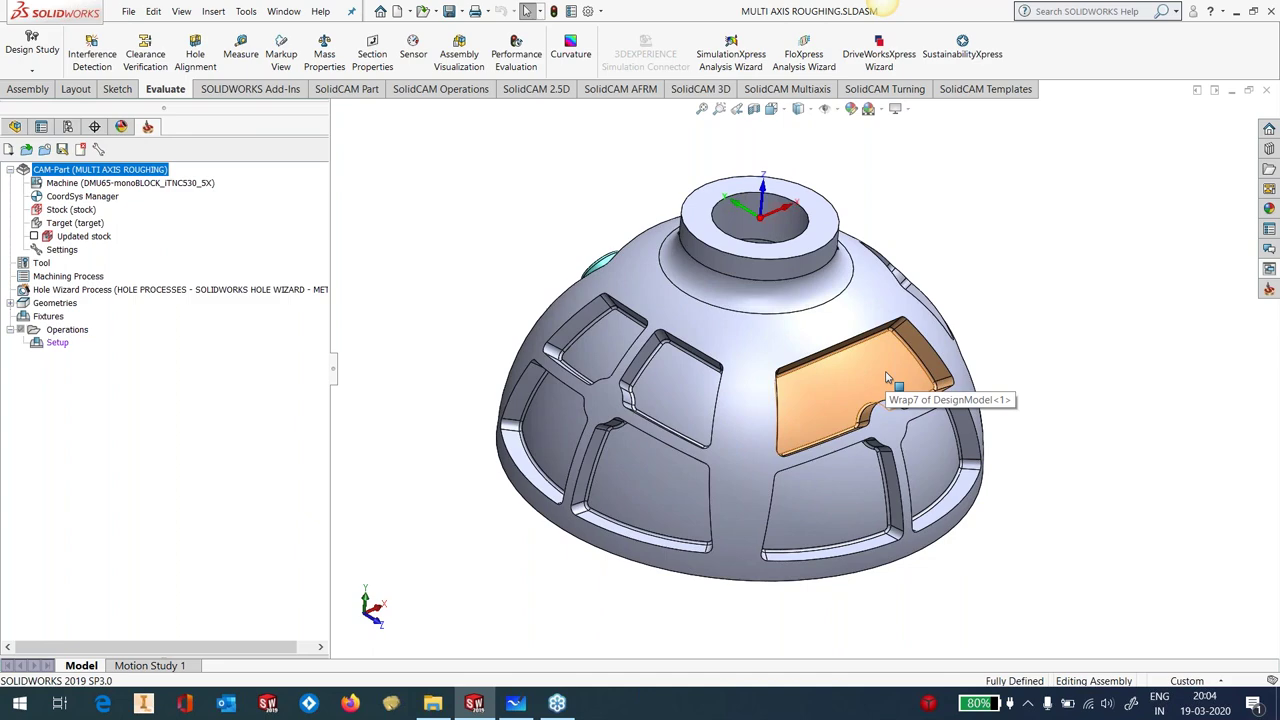
scroll(912, 400, down, 3)
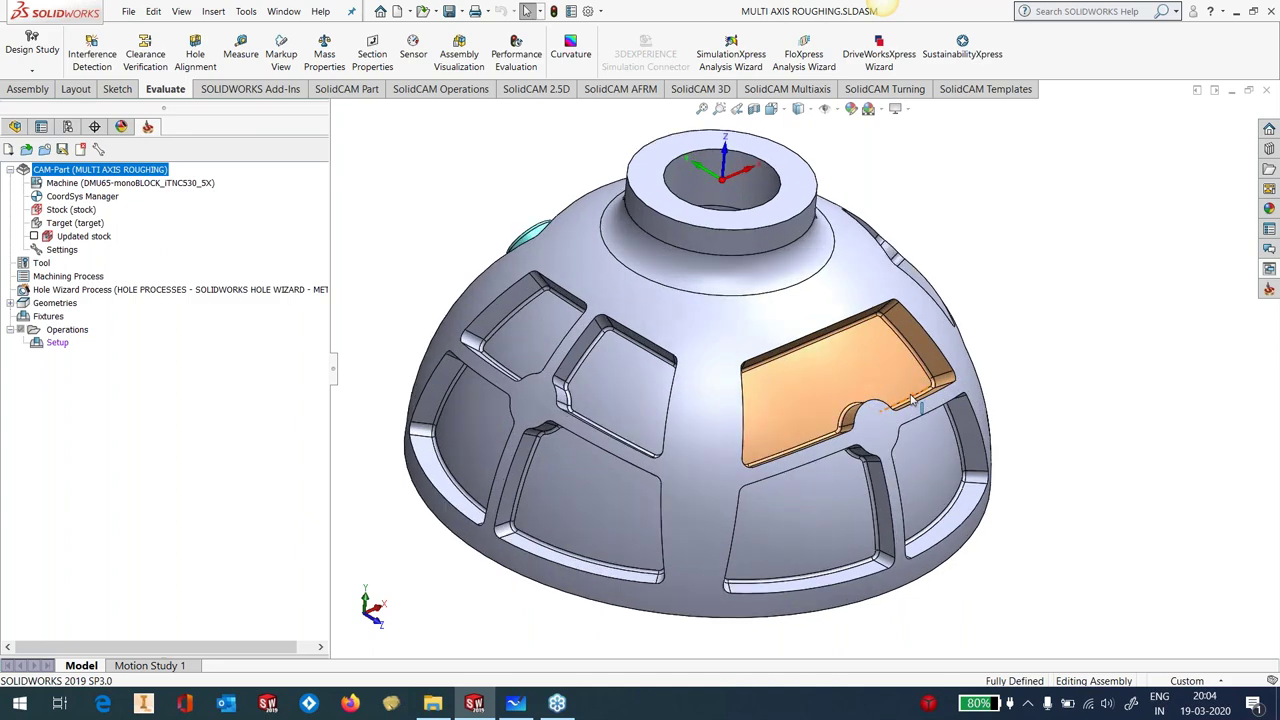
scroll(912, 400, up, 2)
middle_drag(743, 414, 577, 352)
scroll(831, 344, down, 3)
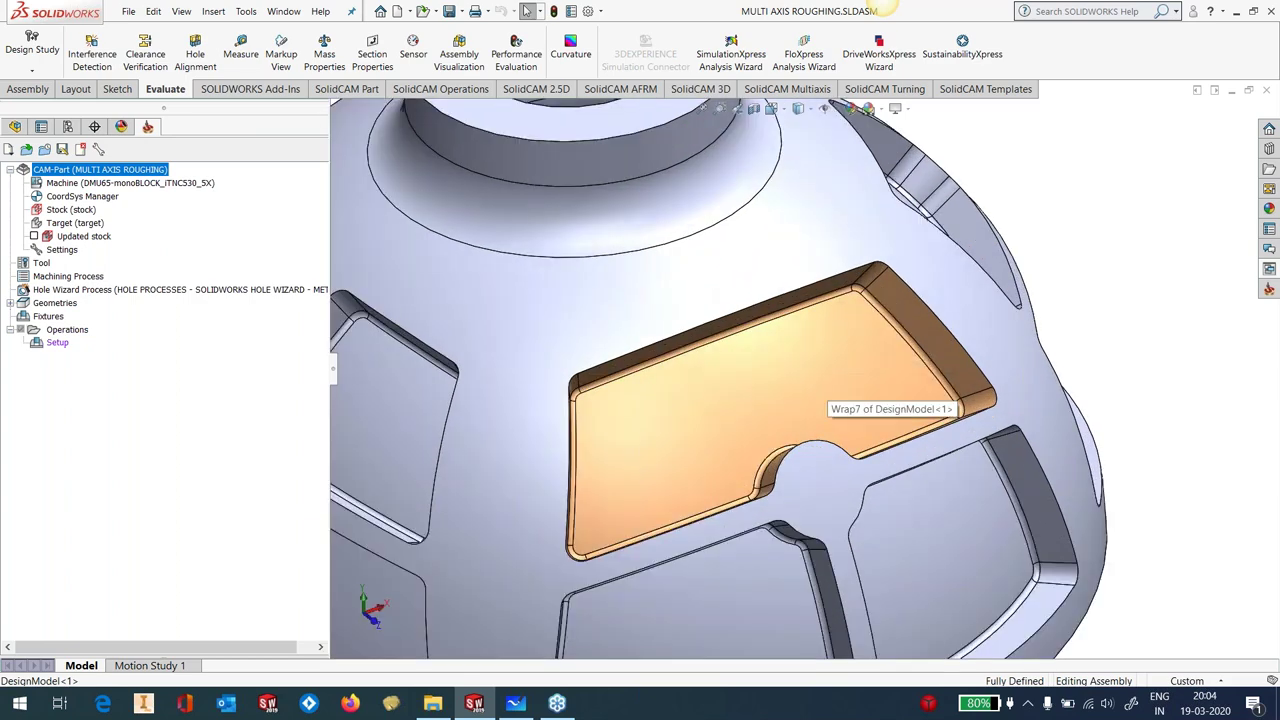
Add an operation from the MULTIAXIS_ROUGHING_CONTOUR_STYLE template in Template Manager
right_click(86, 331)
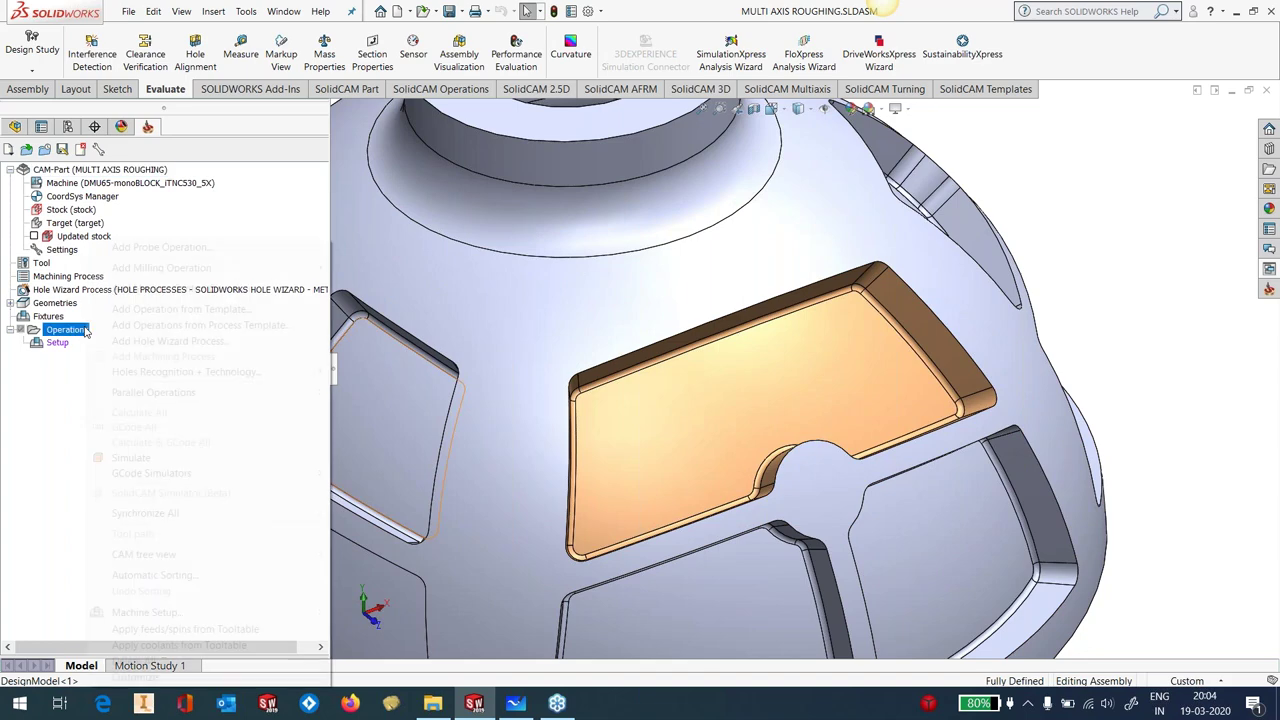
click(170, 309)
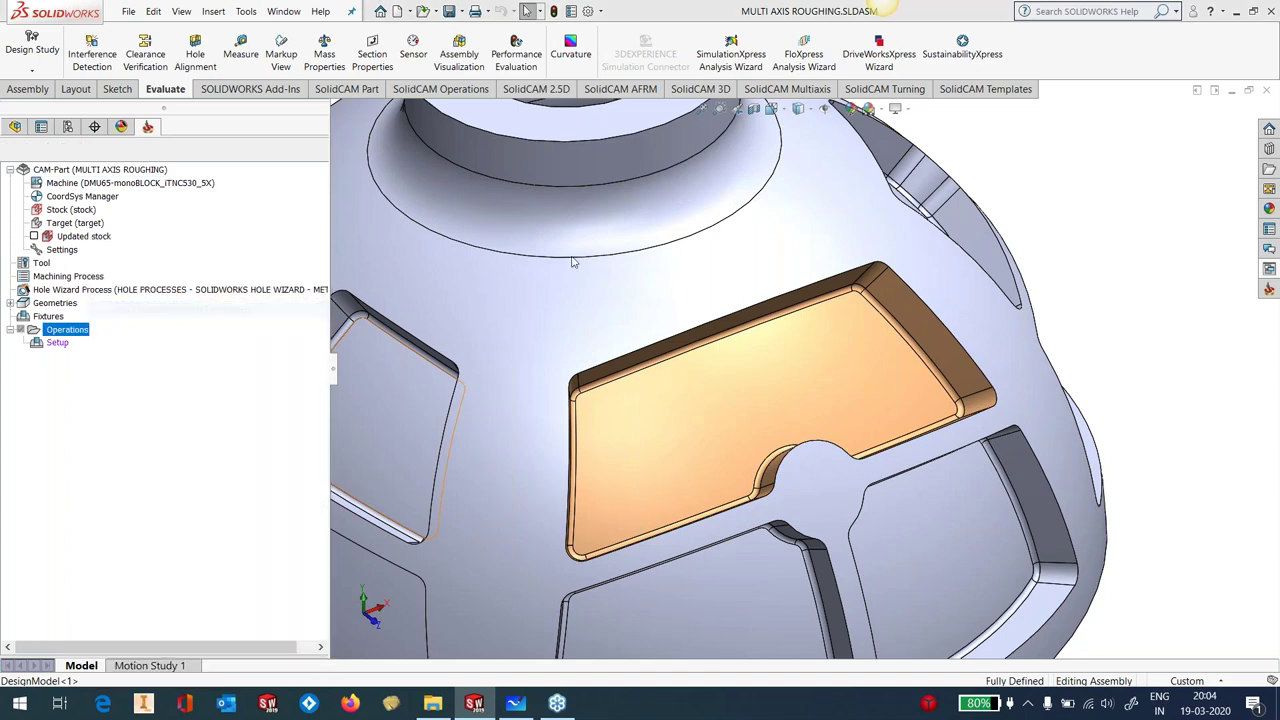
drag(869, 238, 869, 420)
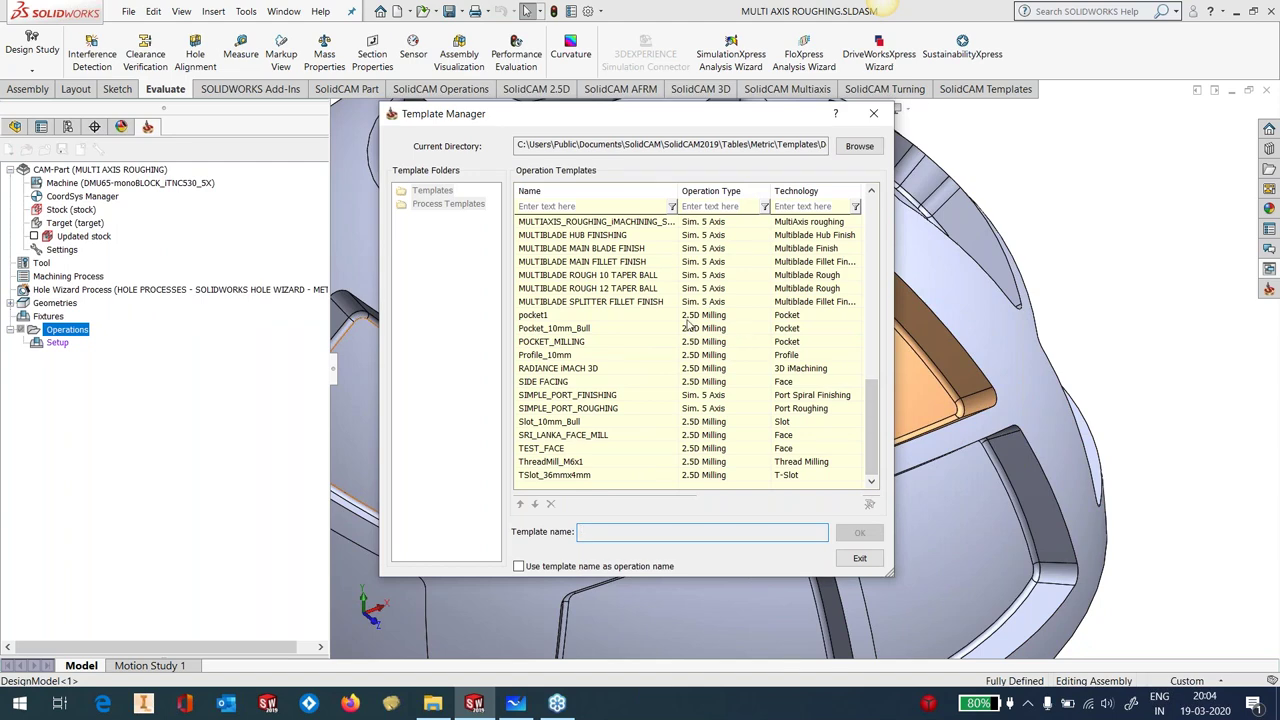
scroll(687, 325, up, 1)
click(603, 248)
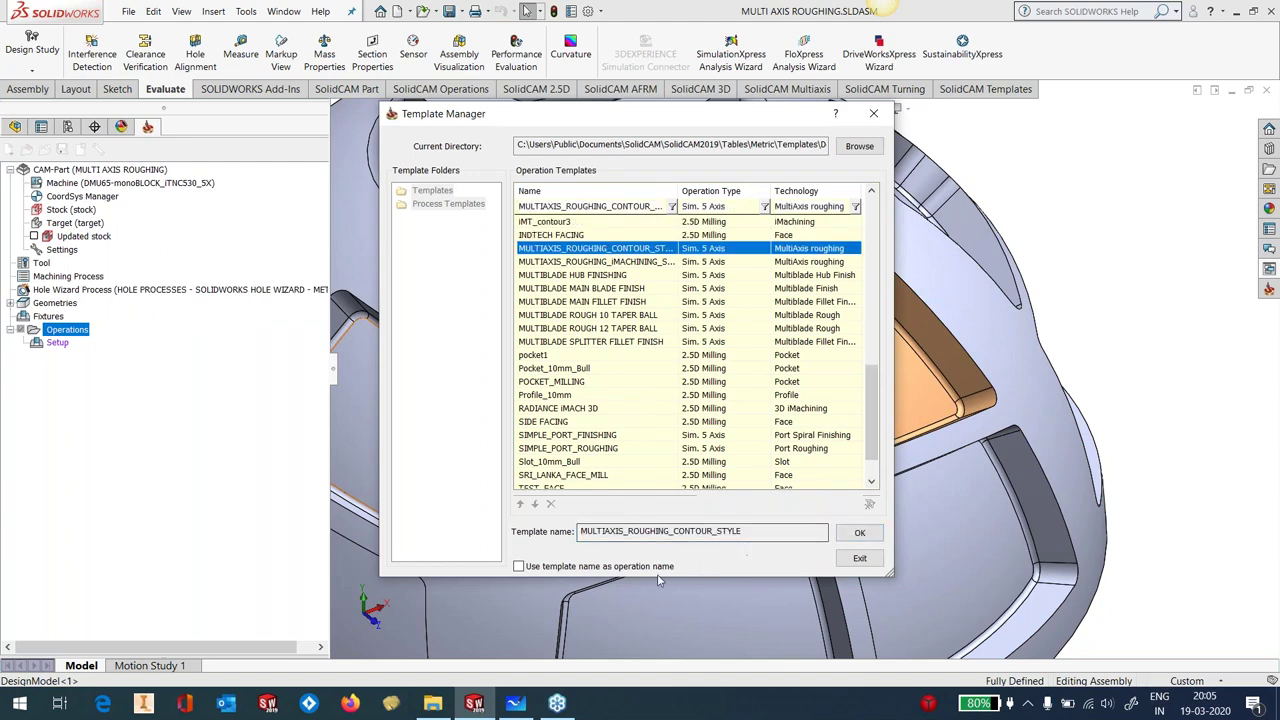
click(859, 532)
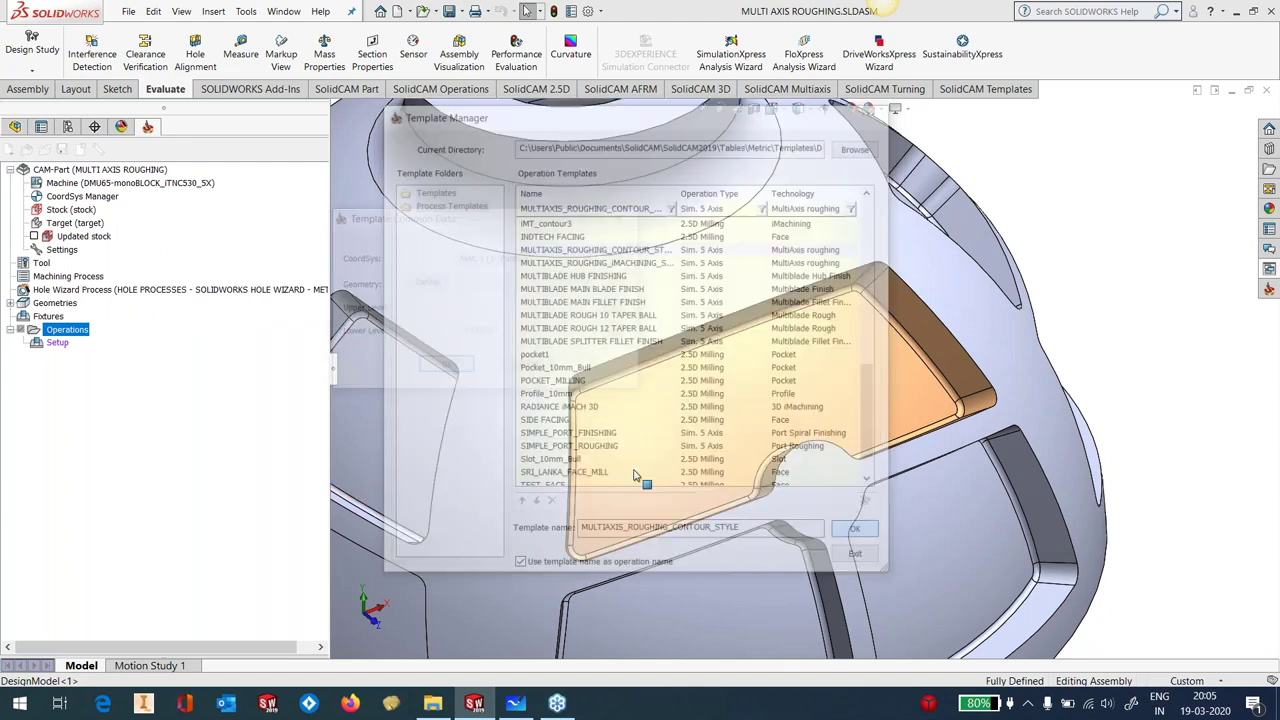
Accept the common data, then keep the Offset strategy and Offset from floor on the Geometry page
click(446, 367)
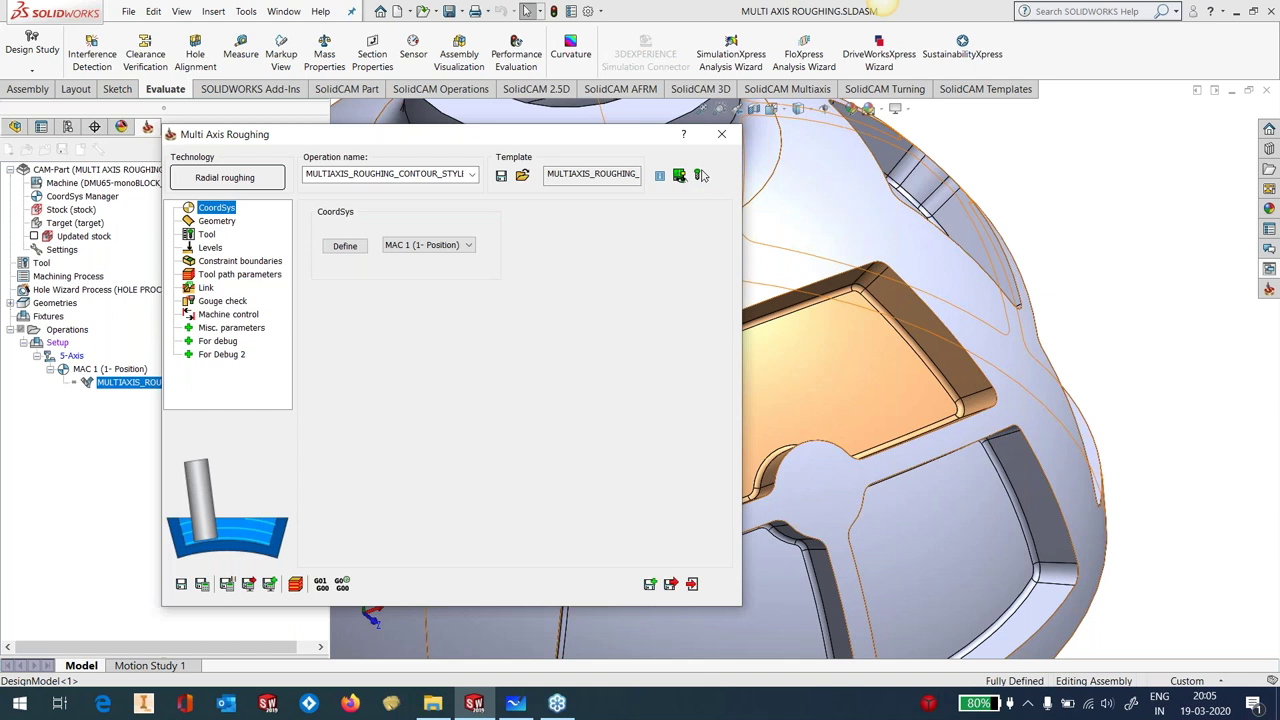
click(222, 222)
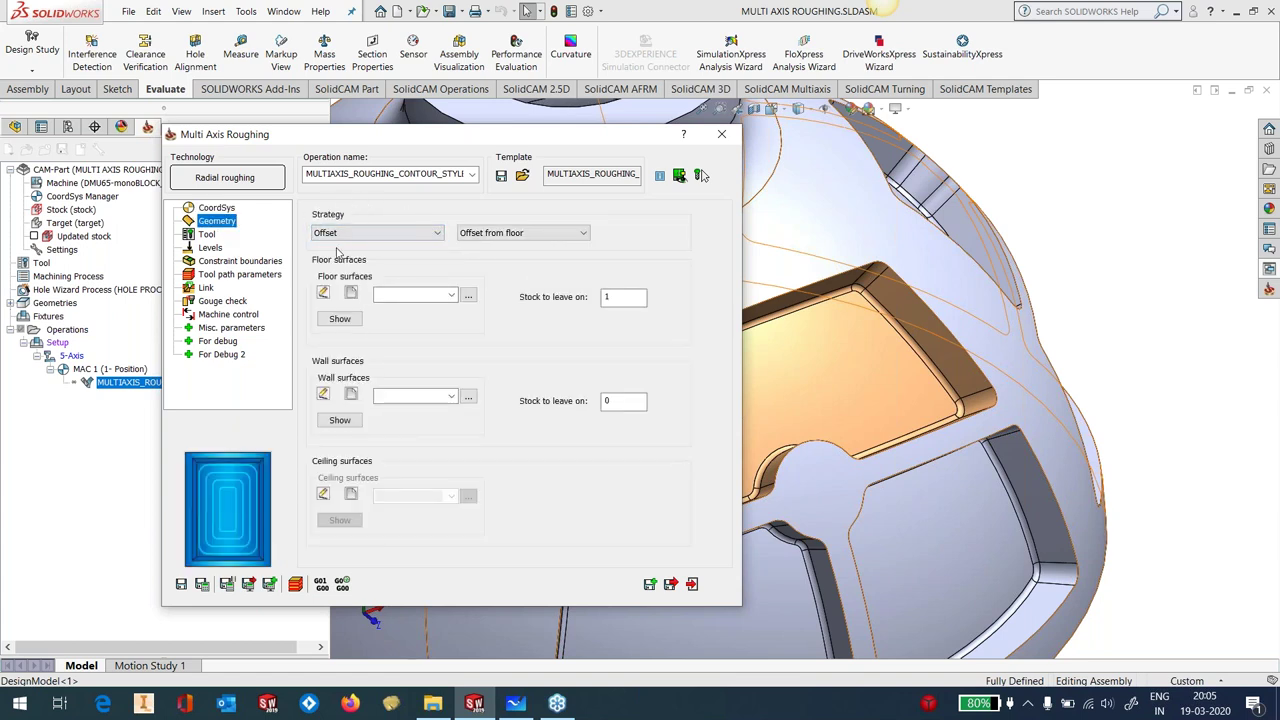
click(353, 238)
click(360, 230)
click(360, 232)
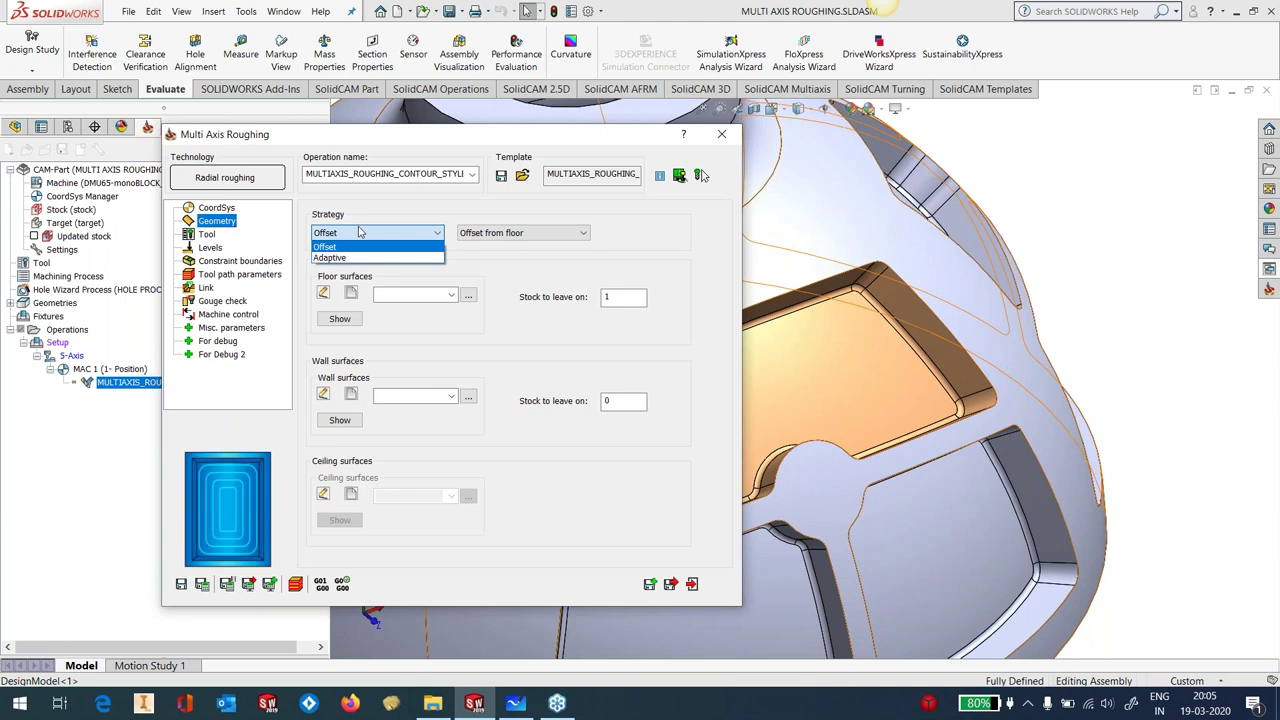
click(362, 242)
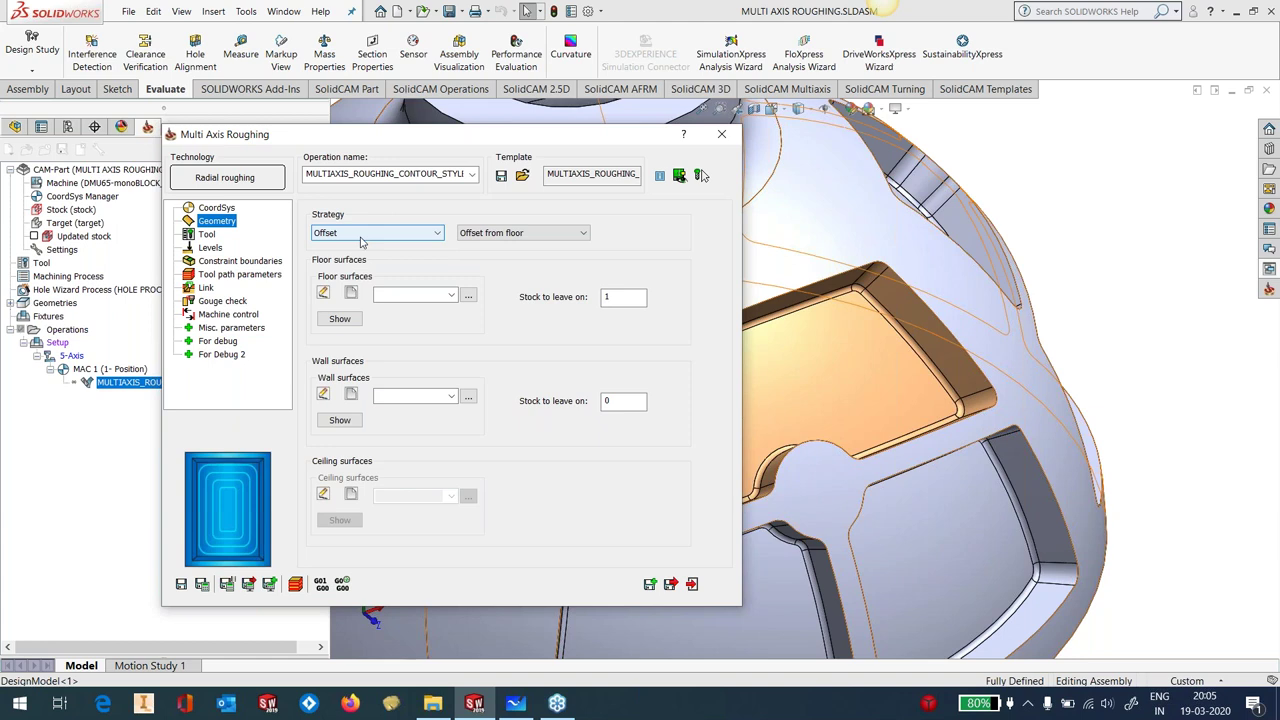
click(528, 233)
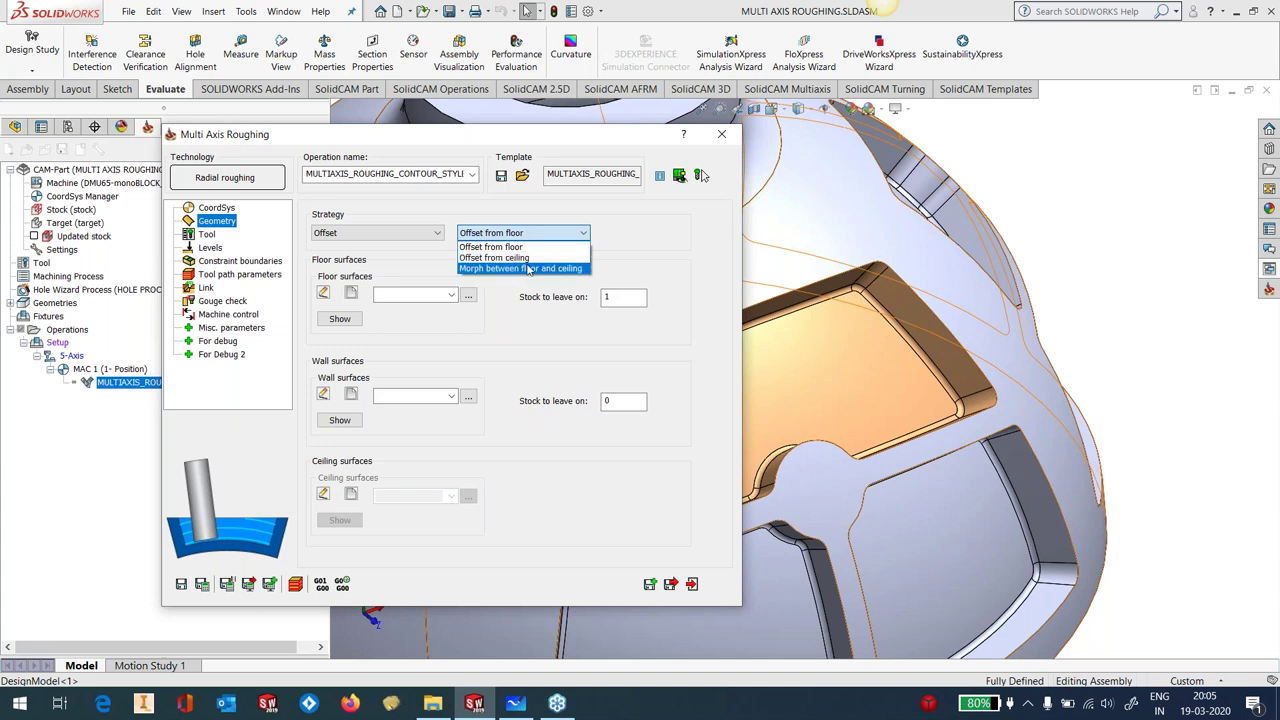
click(518, 230)
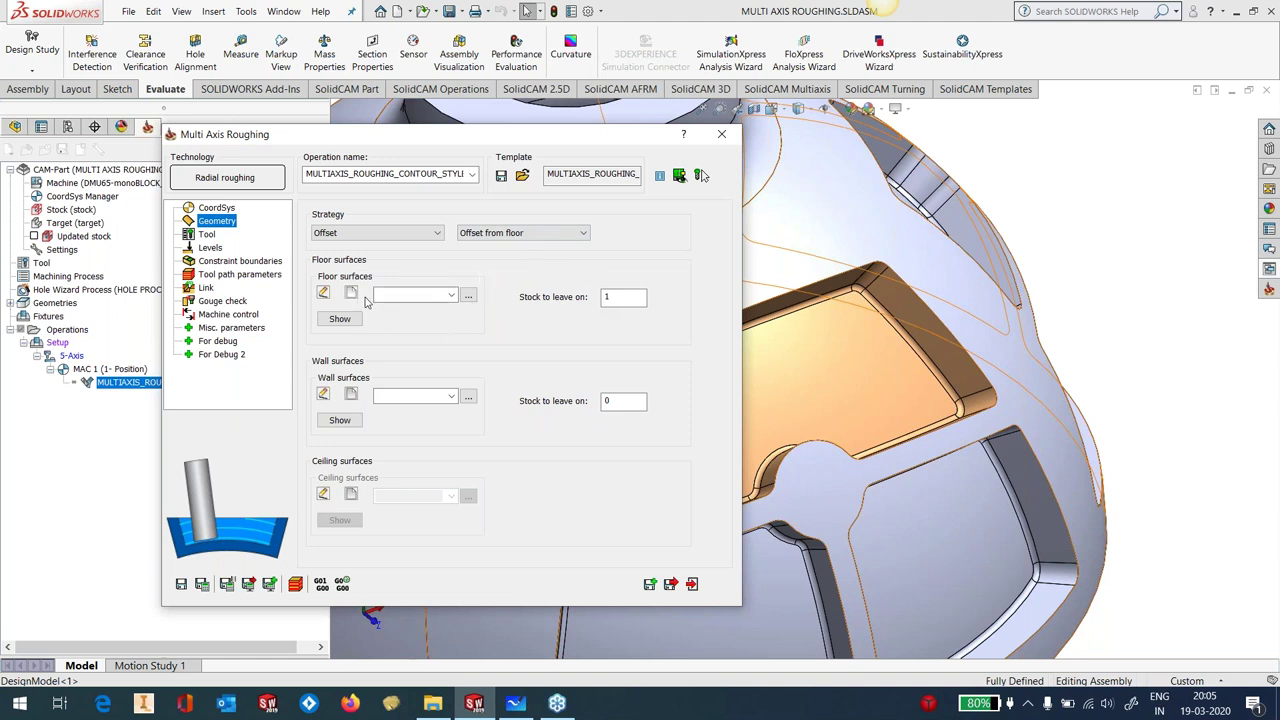
Define new floor geometry faces17 using only the orange pocket's floor face
click(352, 293)
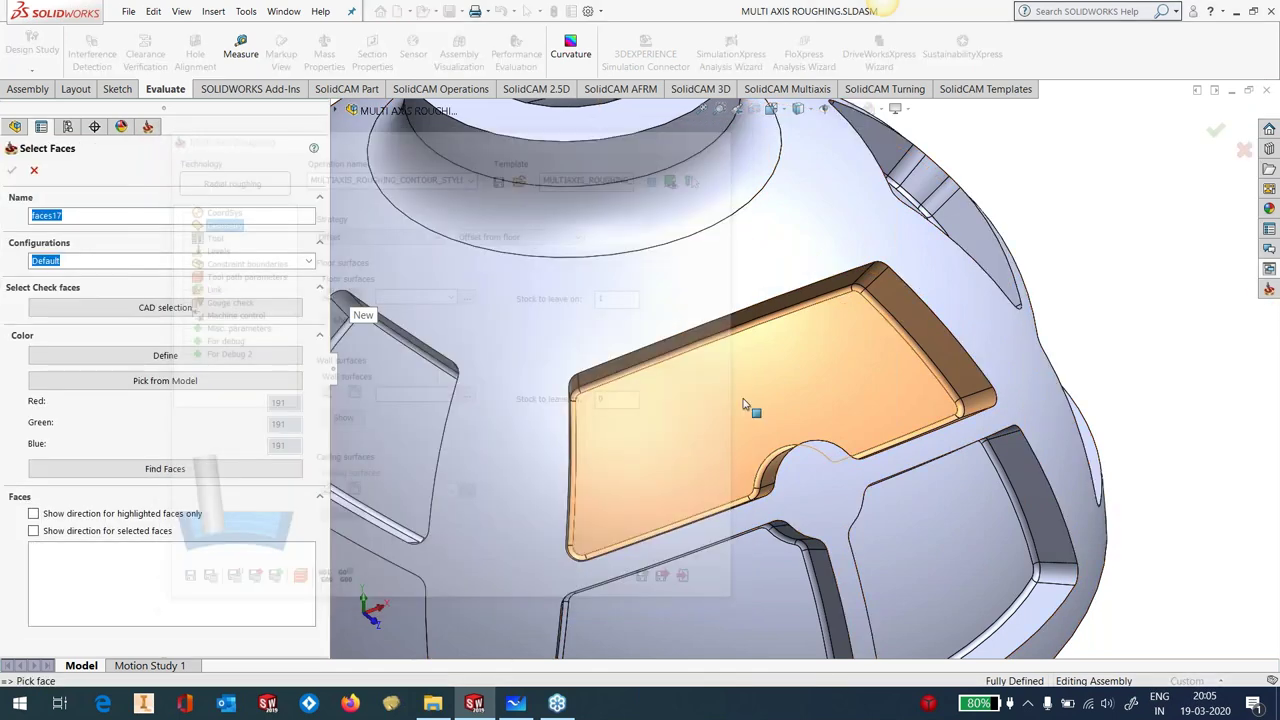
scroll(760, 406, up, 5)
click(286, 380)
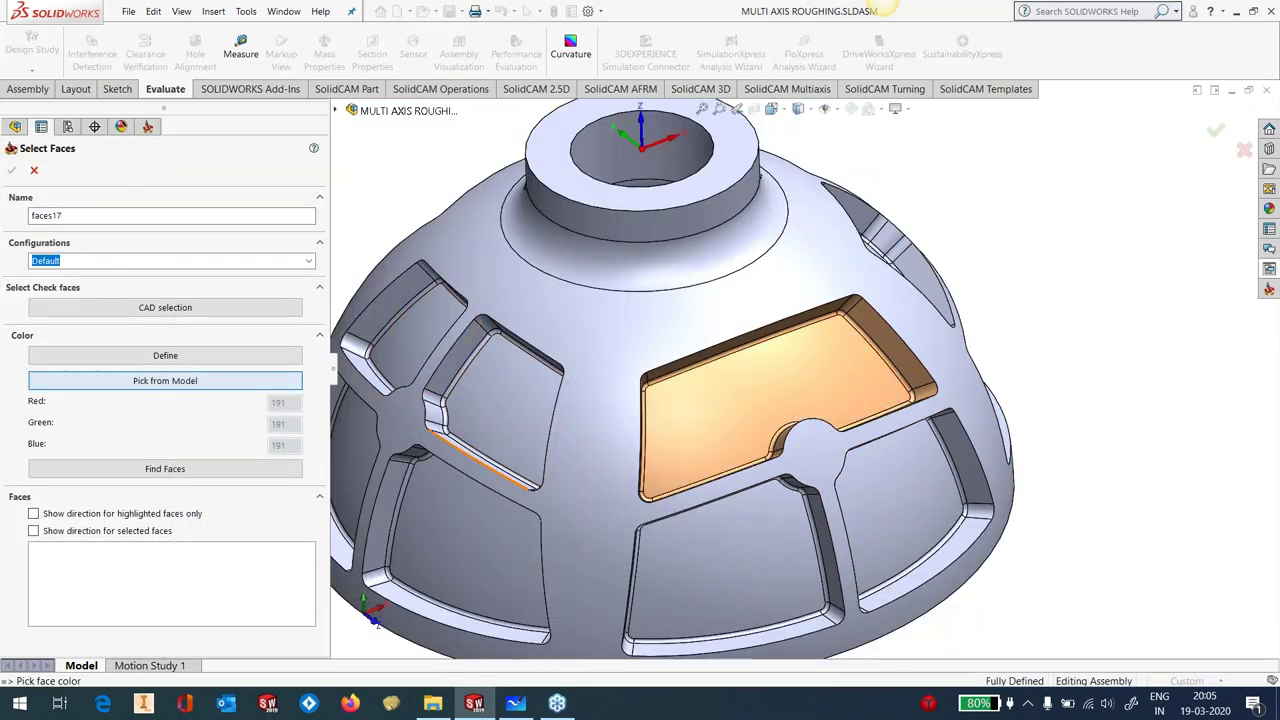
click(706, 400)
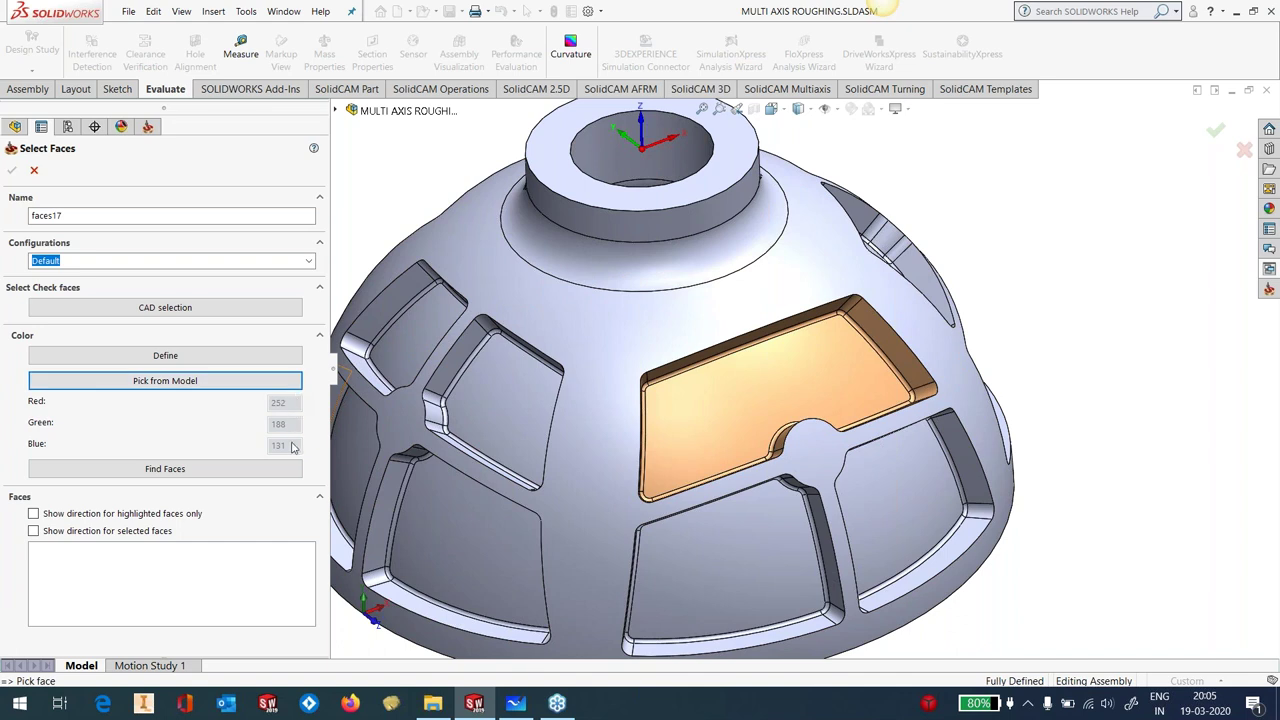
click(219, 472)
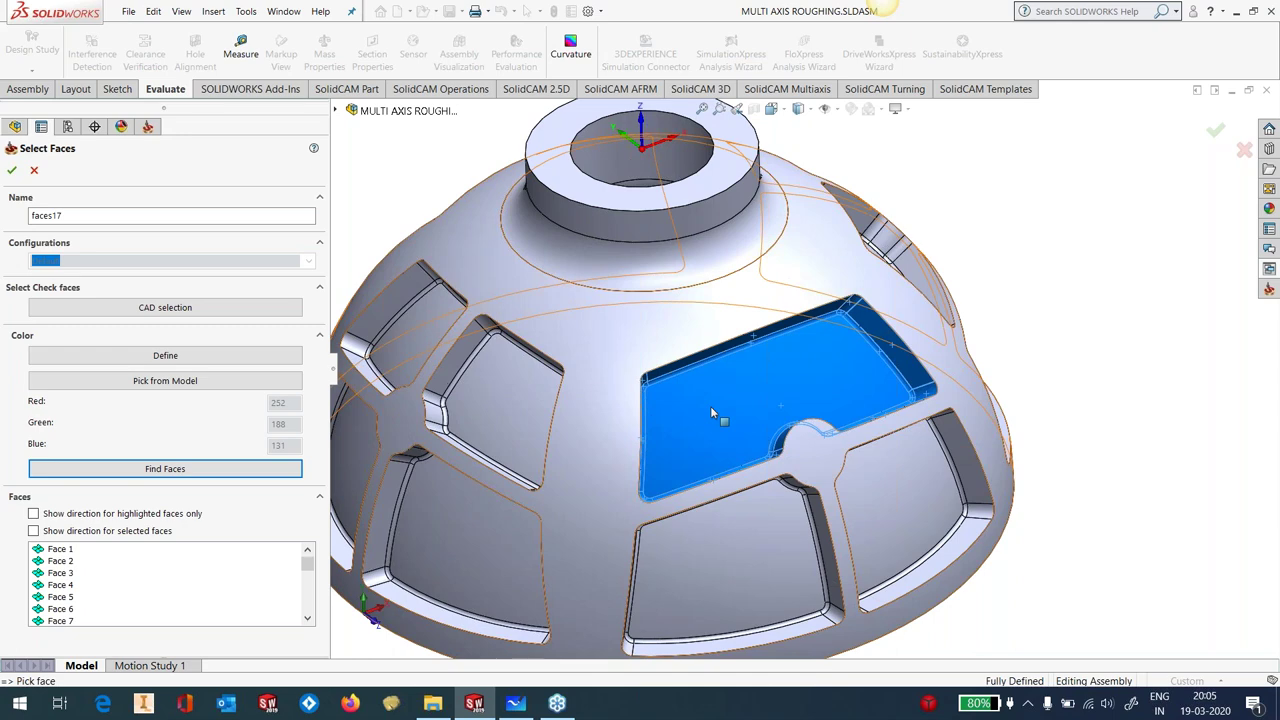
scroll(310, 619, down, 6)
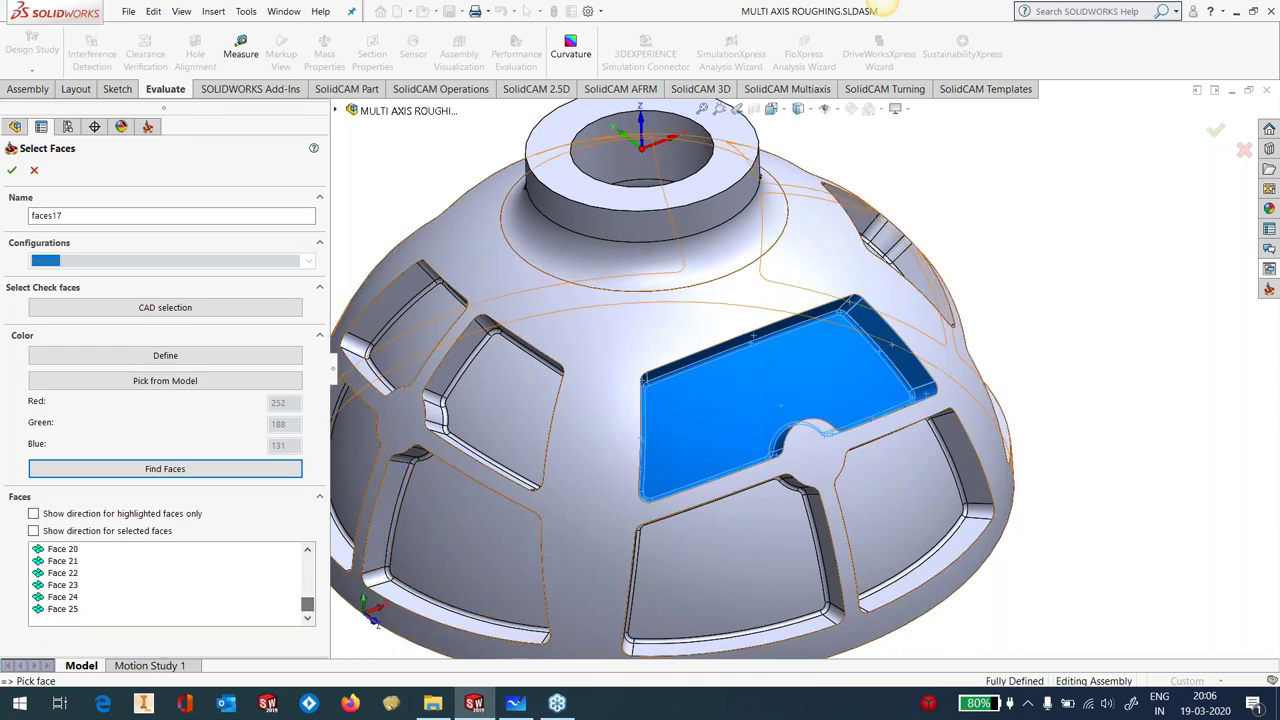
middle_drag(668, 419, 700, 430)
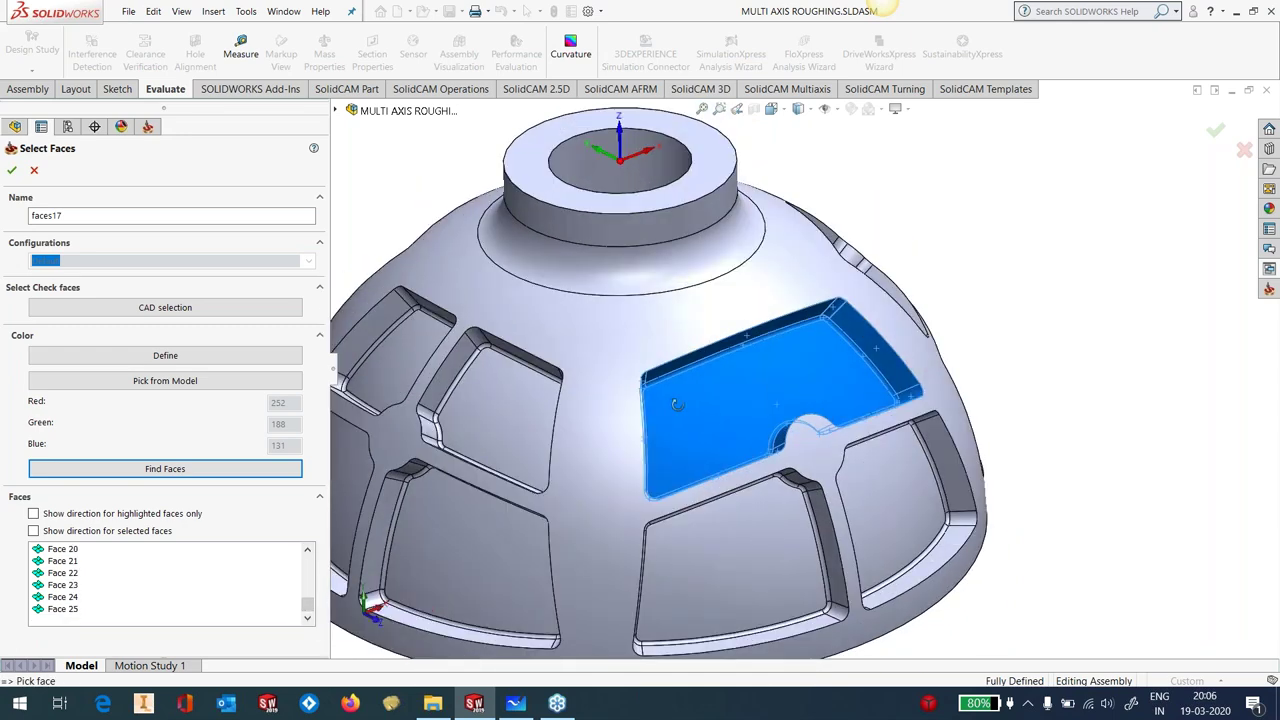
click(33, 172)
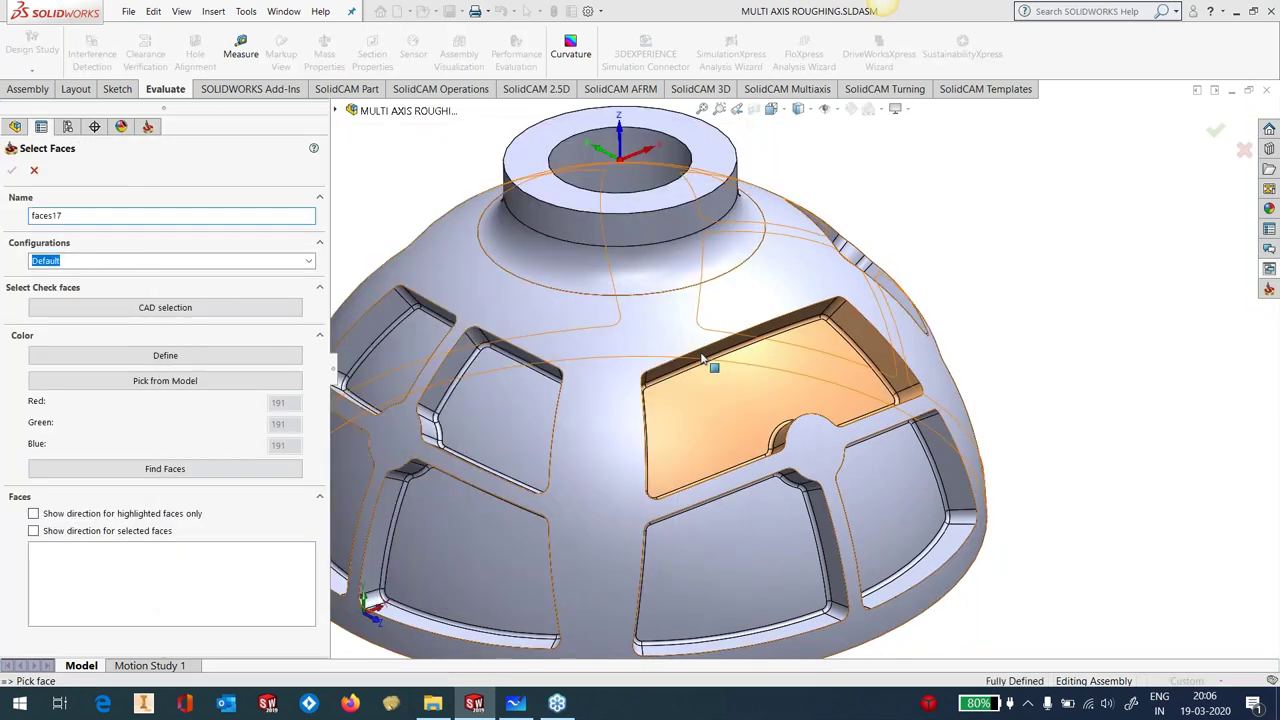
click(709, 363)
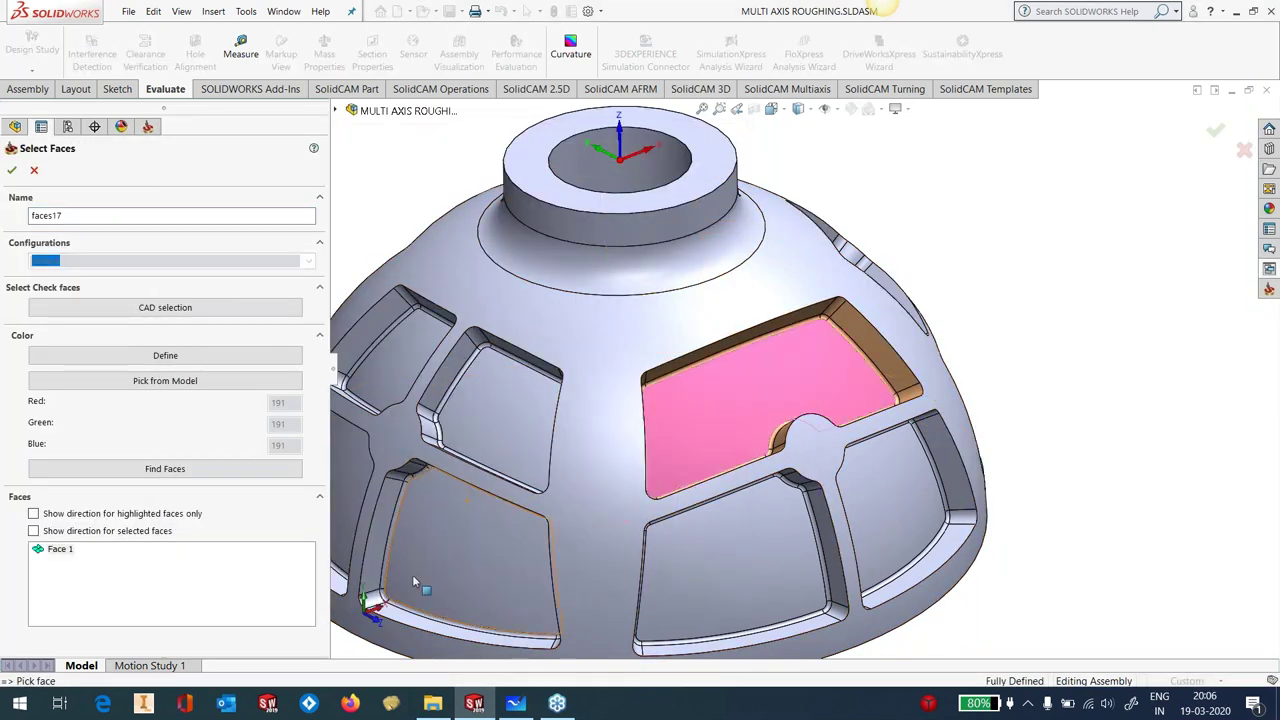
click(14, 173)
Define new wall geometry faces18 from all orange-coloured pocket faces
click(351, 394)
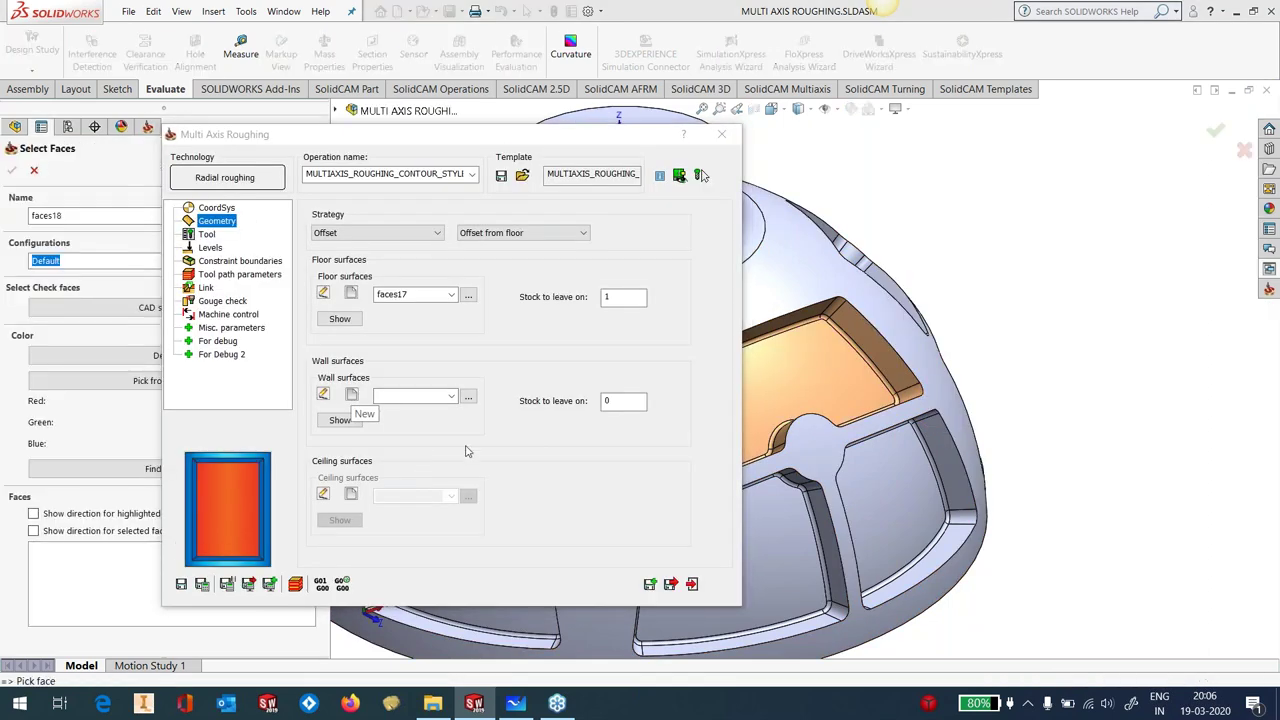
click(198, 386)
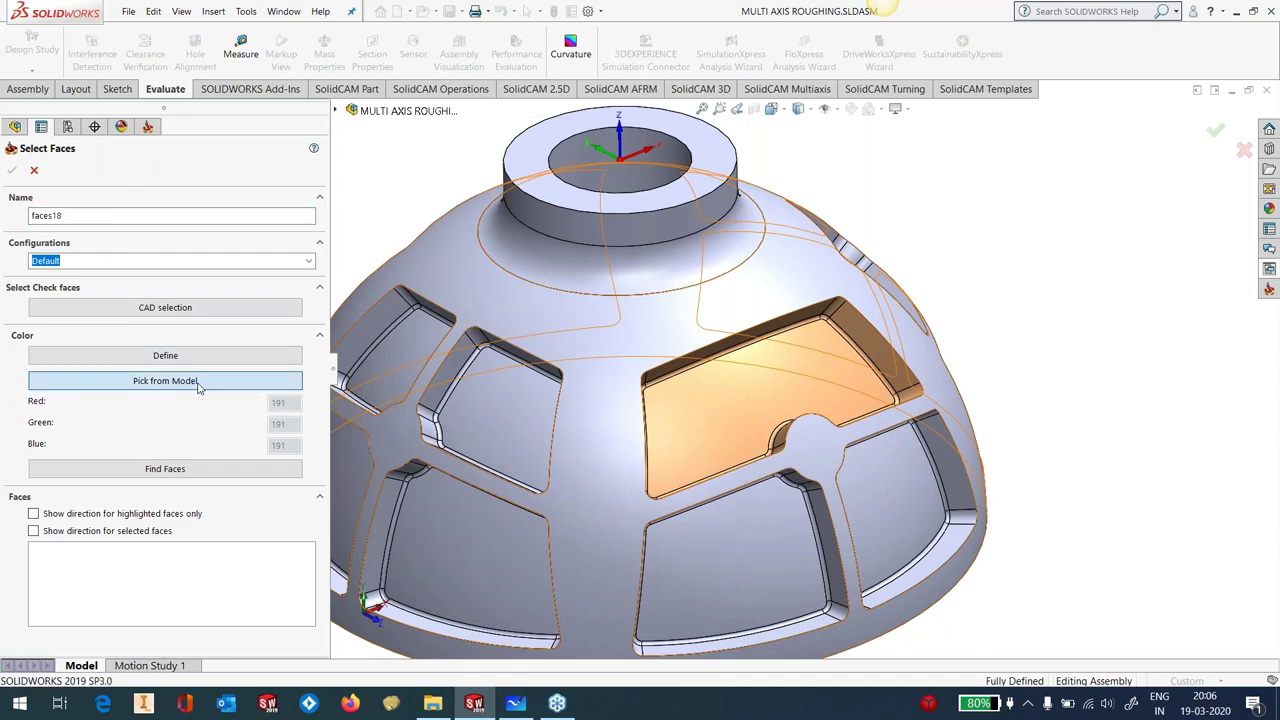
click(712, 402)
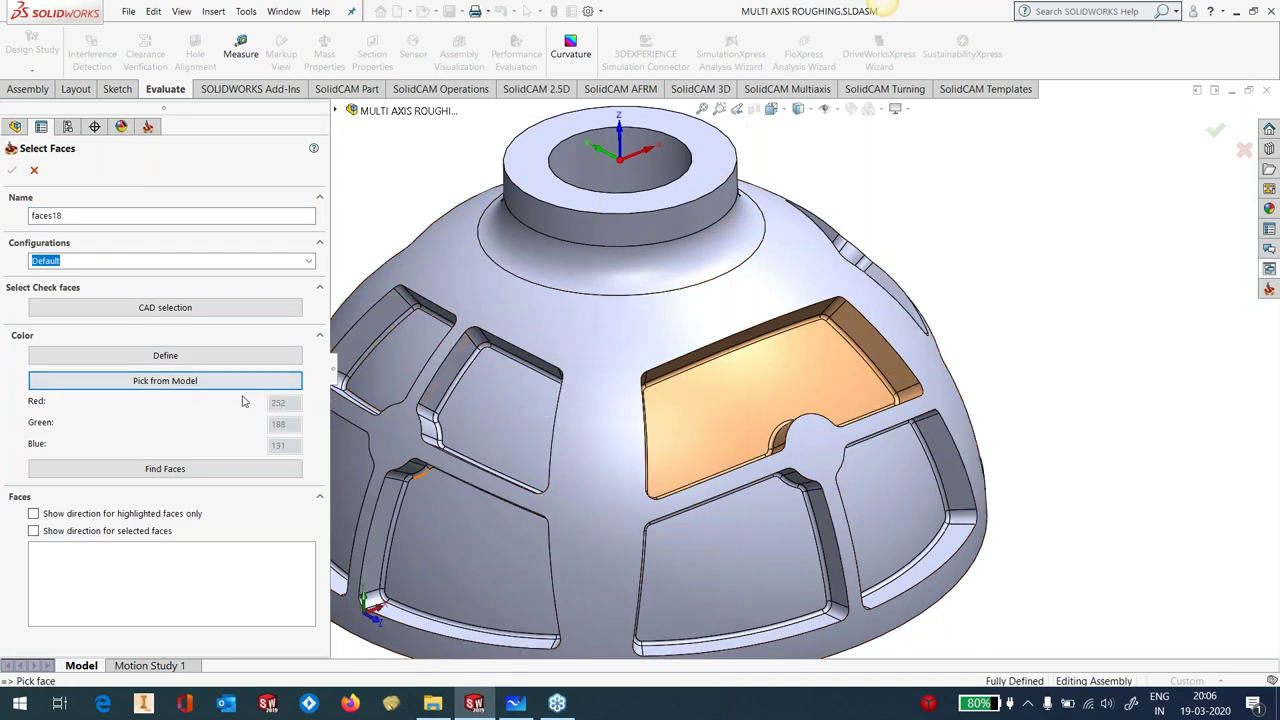
click(171, 478)
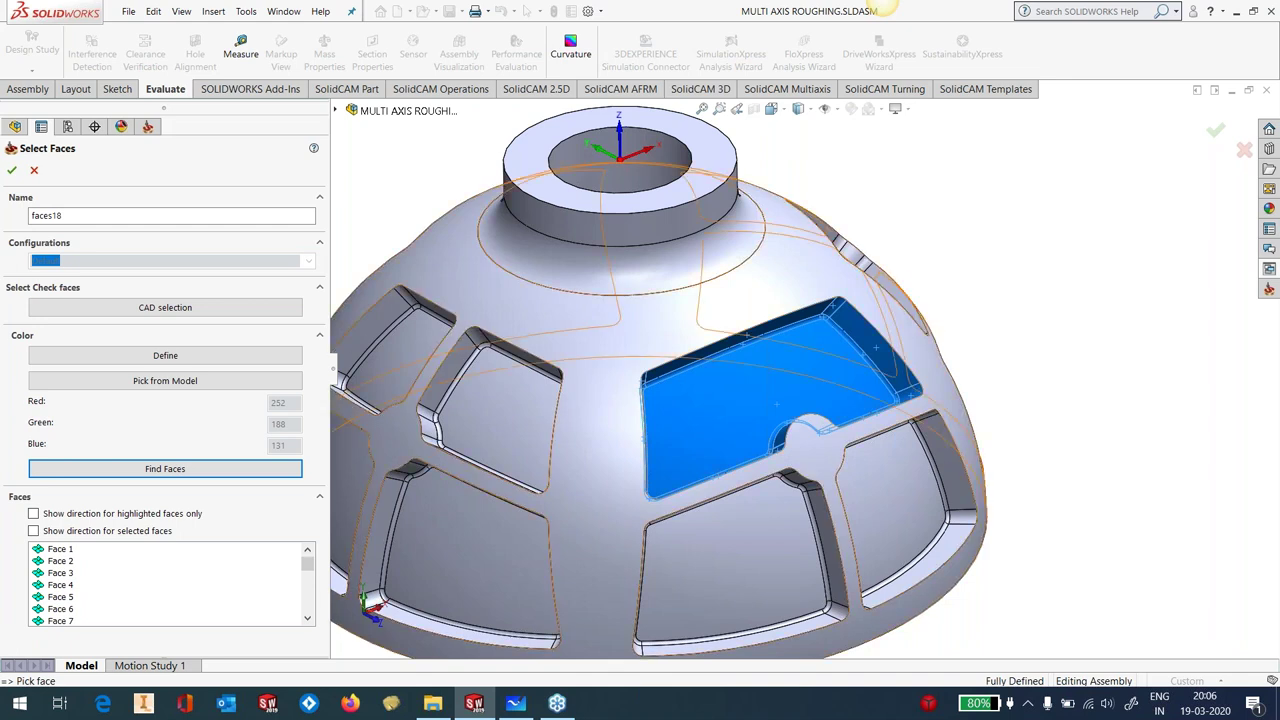
click(12, 170)
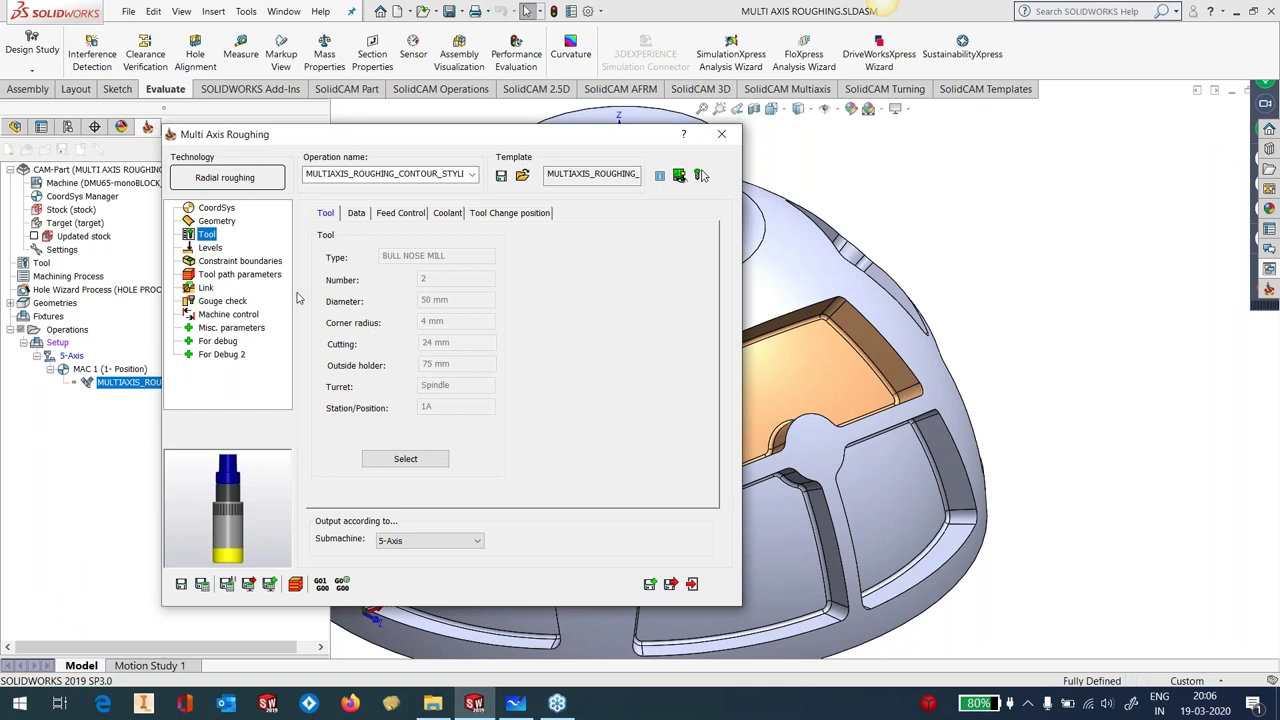
Review the entry and exit safety distances in Levels and the constraint boundary options
click(205, 248)
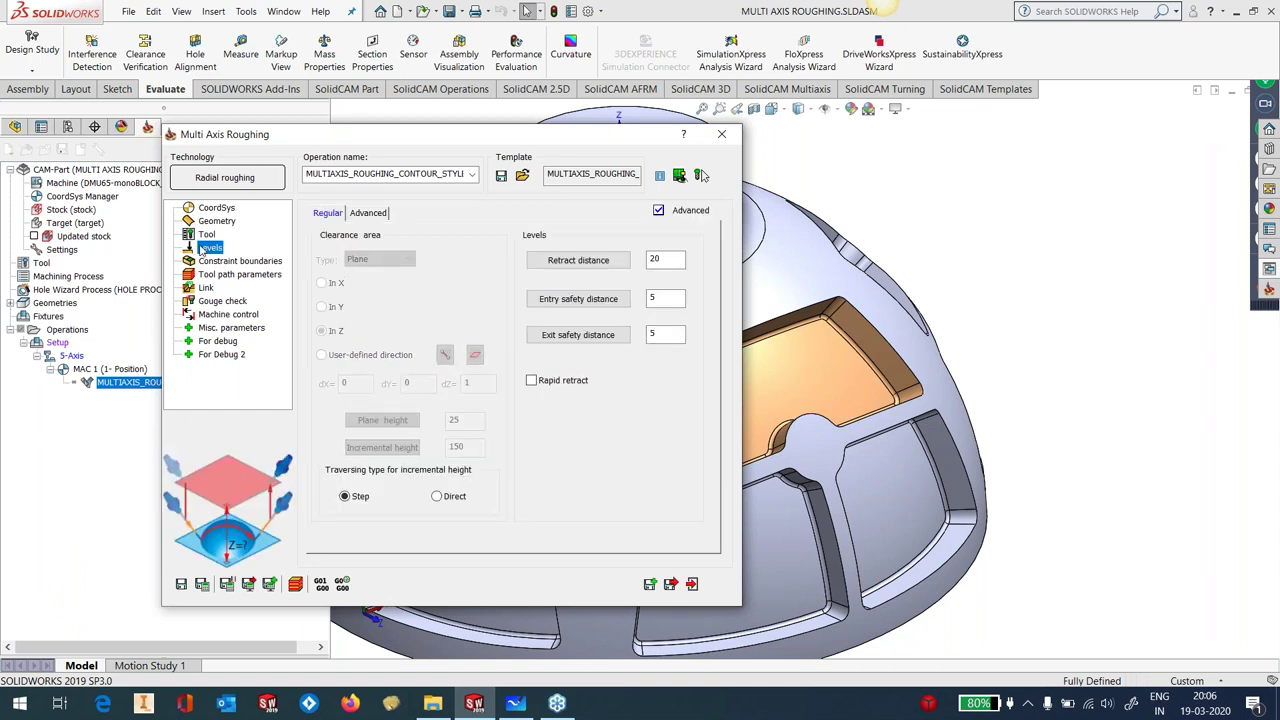
click(668, 300)
click(665, 336)
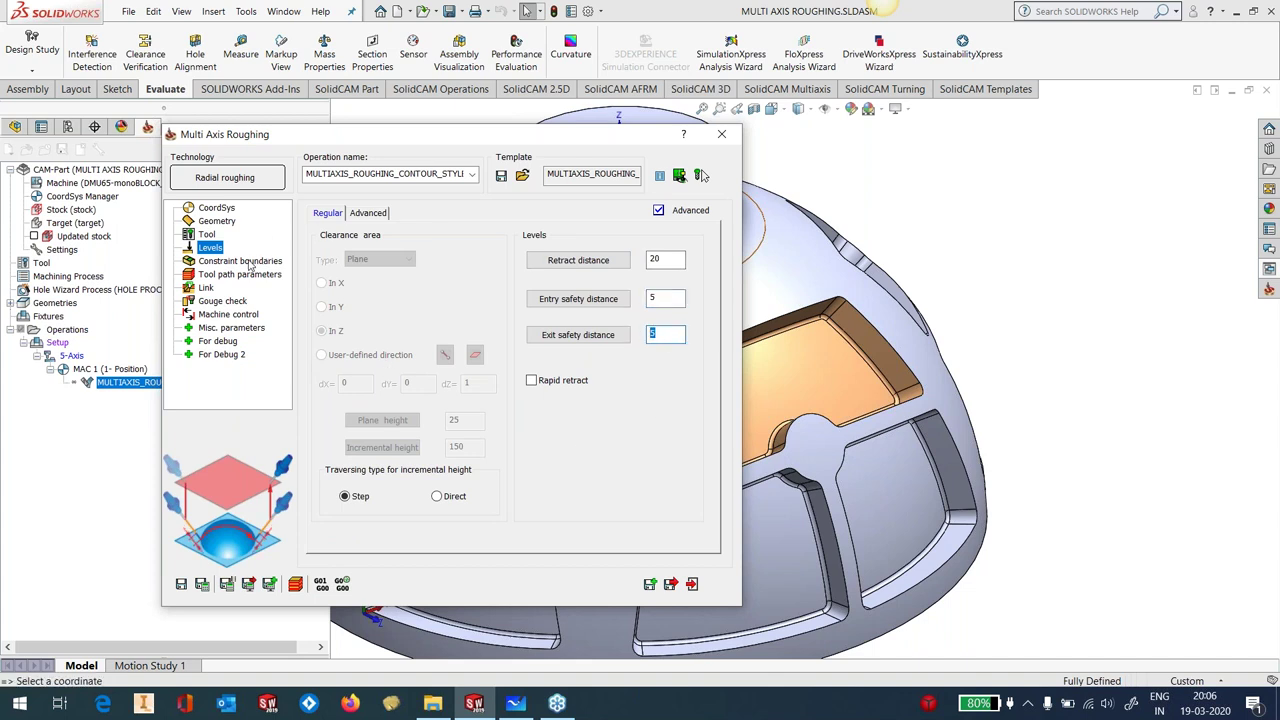
click(250, 262)
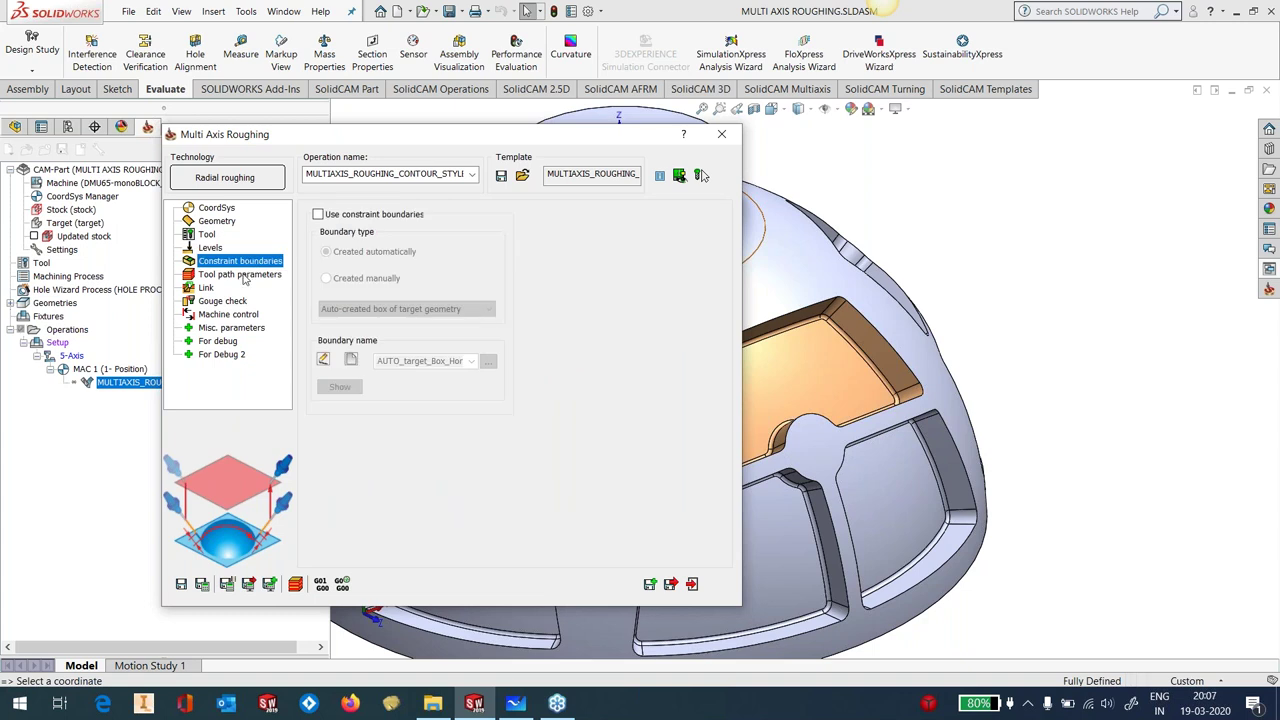
Review cut tolerance, step-down and maximum step over, then the Sorting, Smoothing and Stock tabs
click(245, 275)
double_click(448, 256)
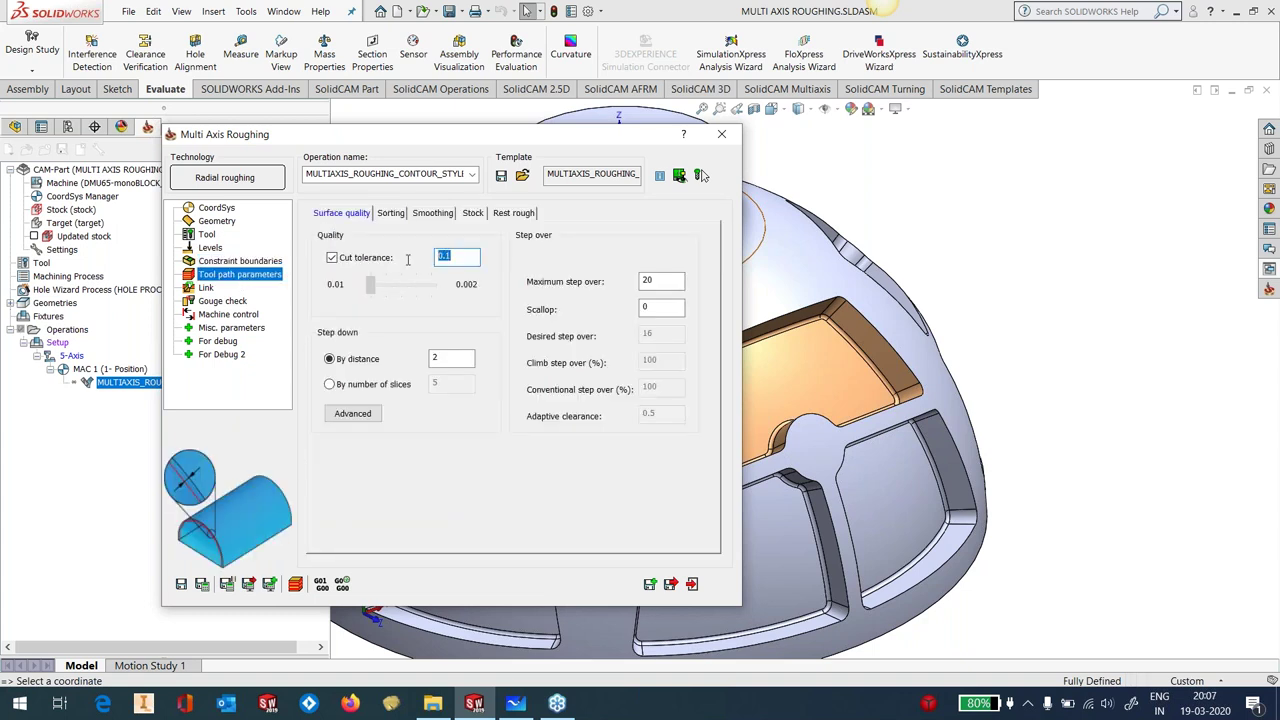
click(346, 362)
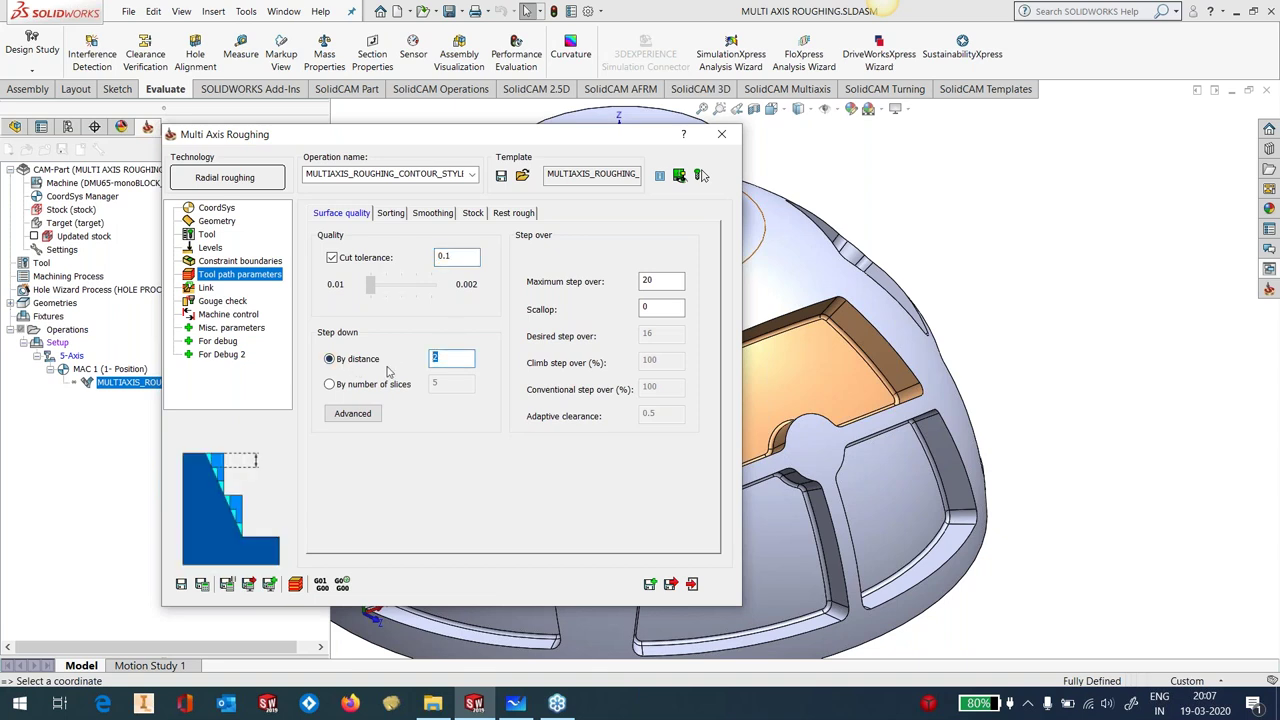
click(660, 282)
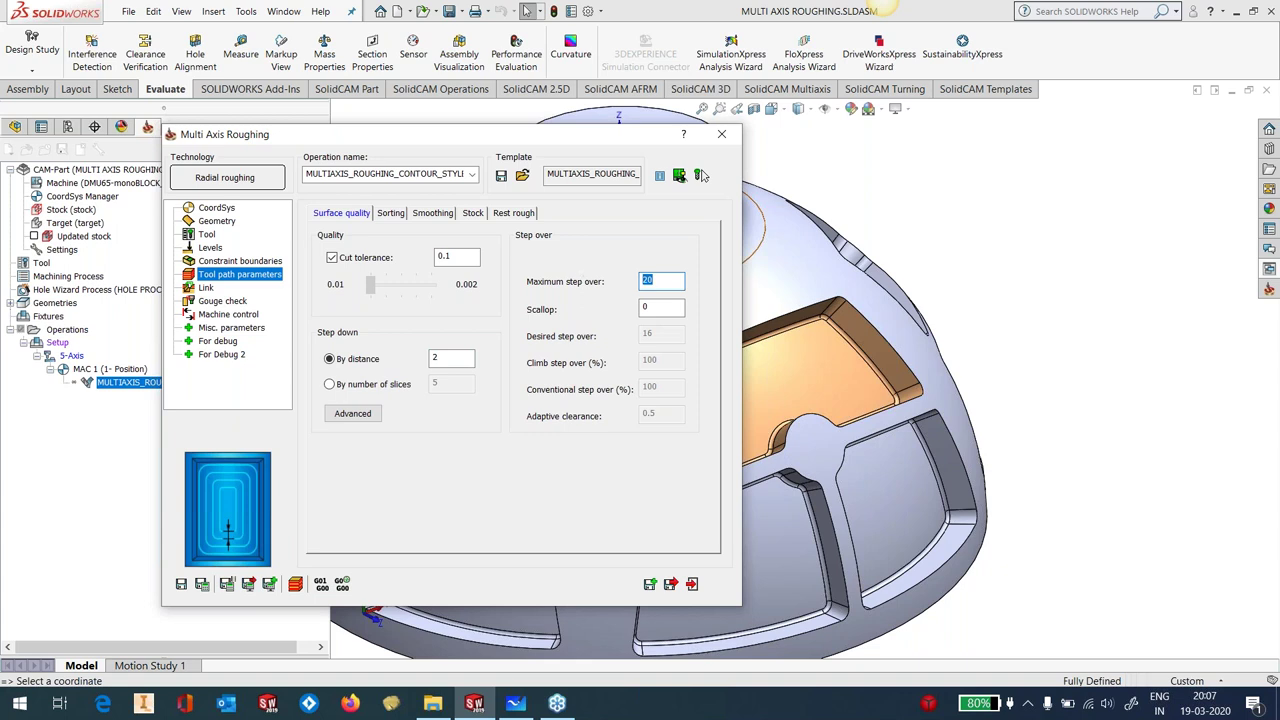
click(398, 214)
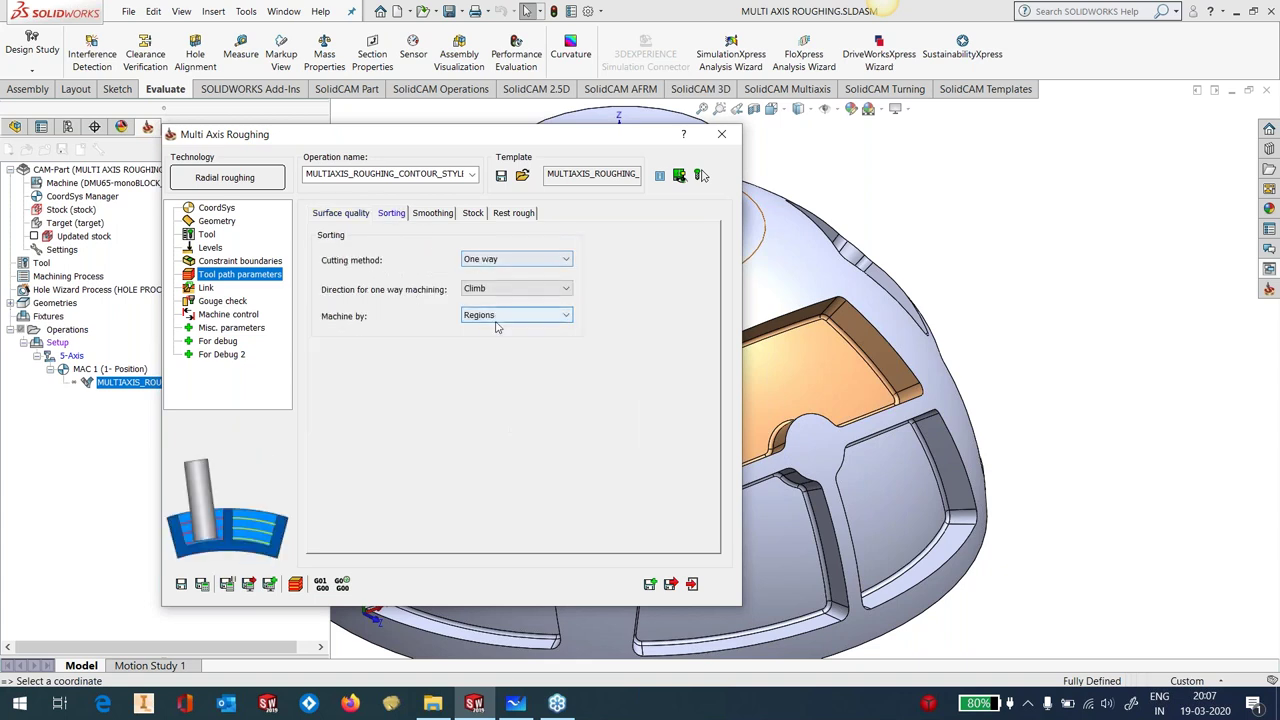
click(434, 214)
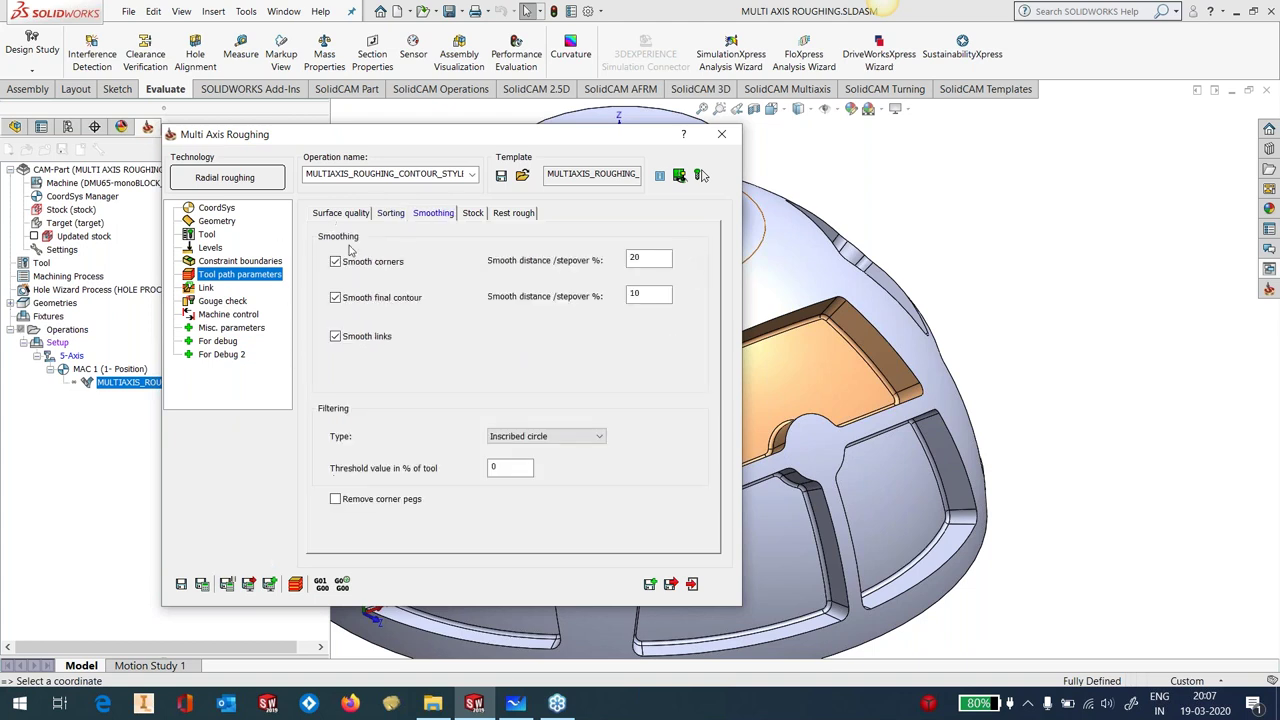
click(472, 216)
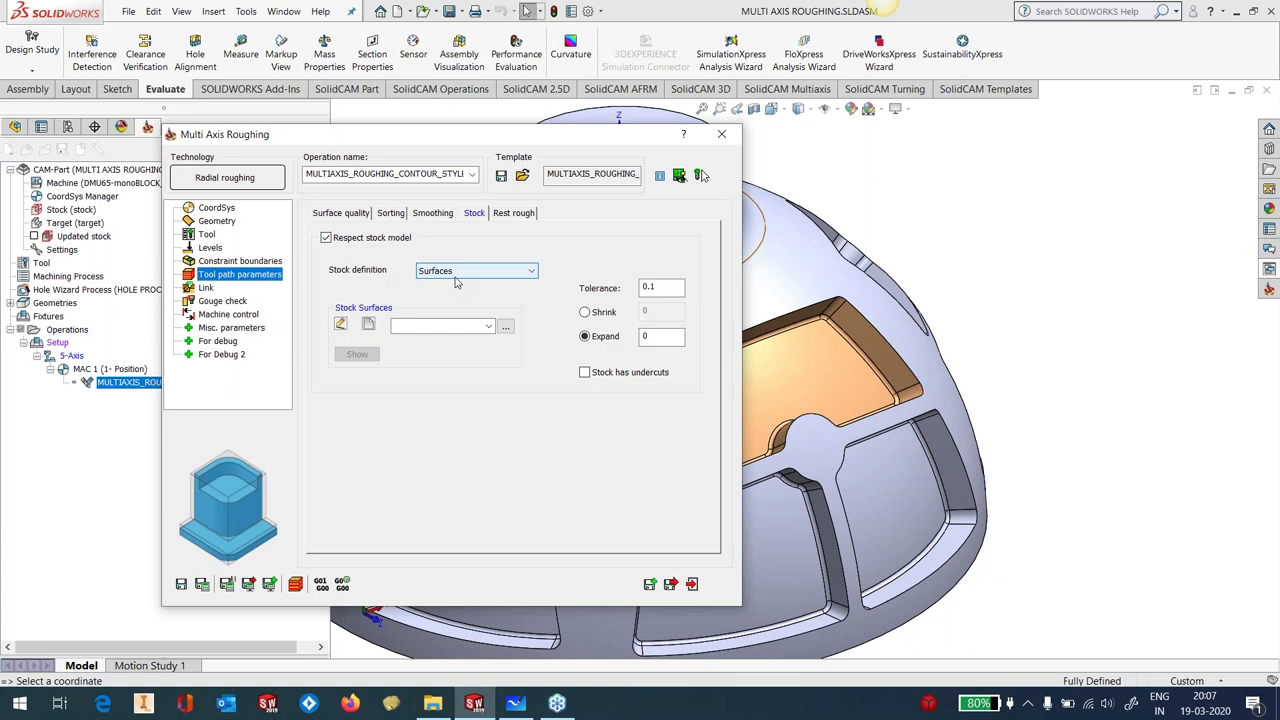
Define new stock surfaces faces19 from the orange-coloured pocket faces
click(369, 325)
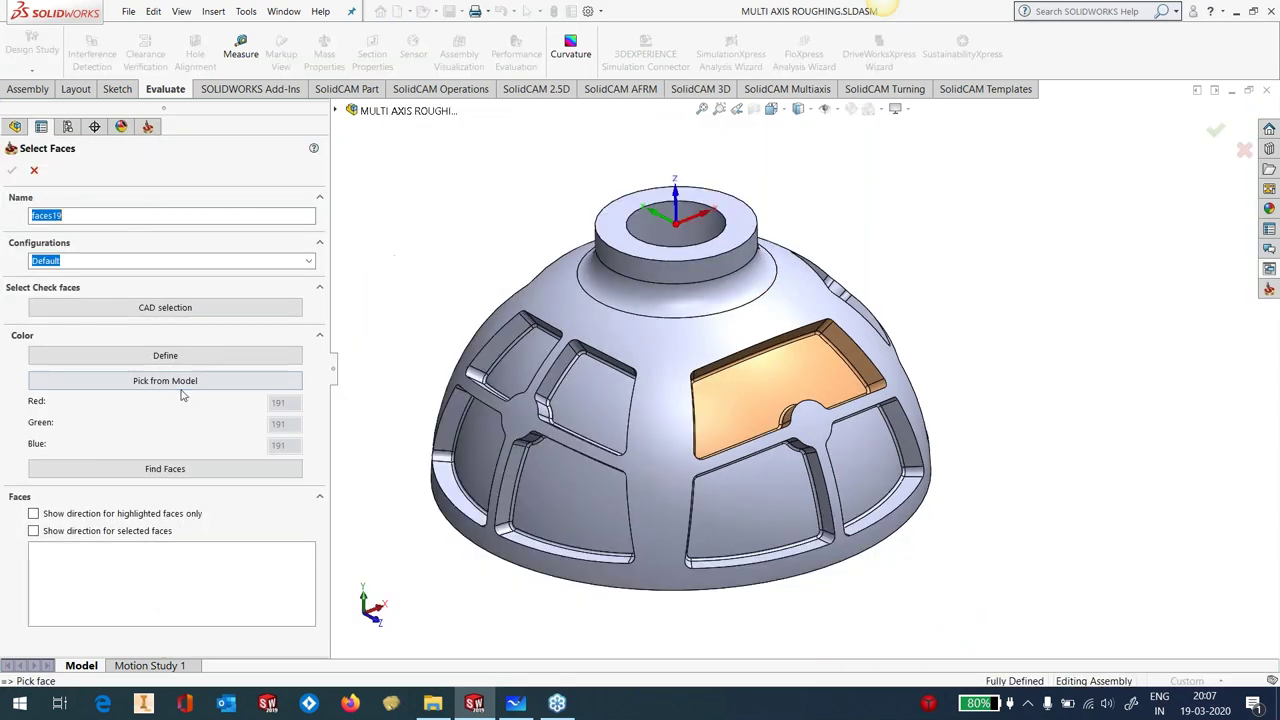
click(165, 380)
click(773, 382)
click(183, 470)
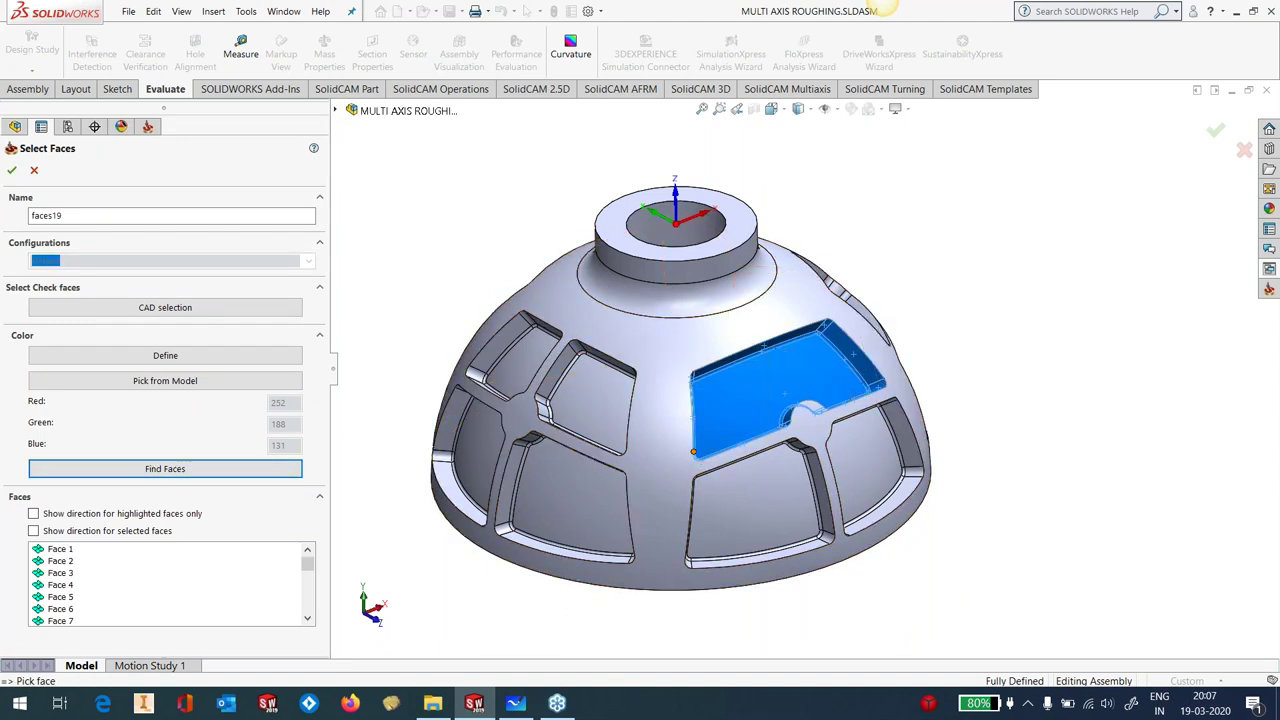
click(336, 110)
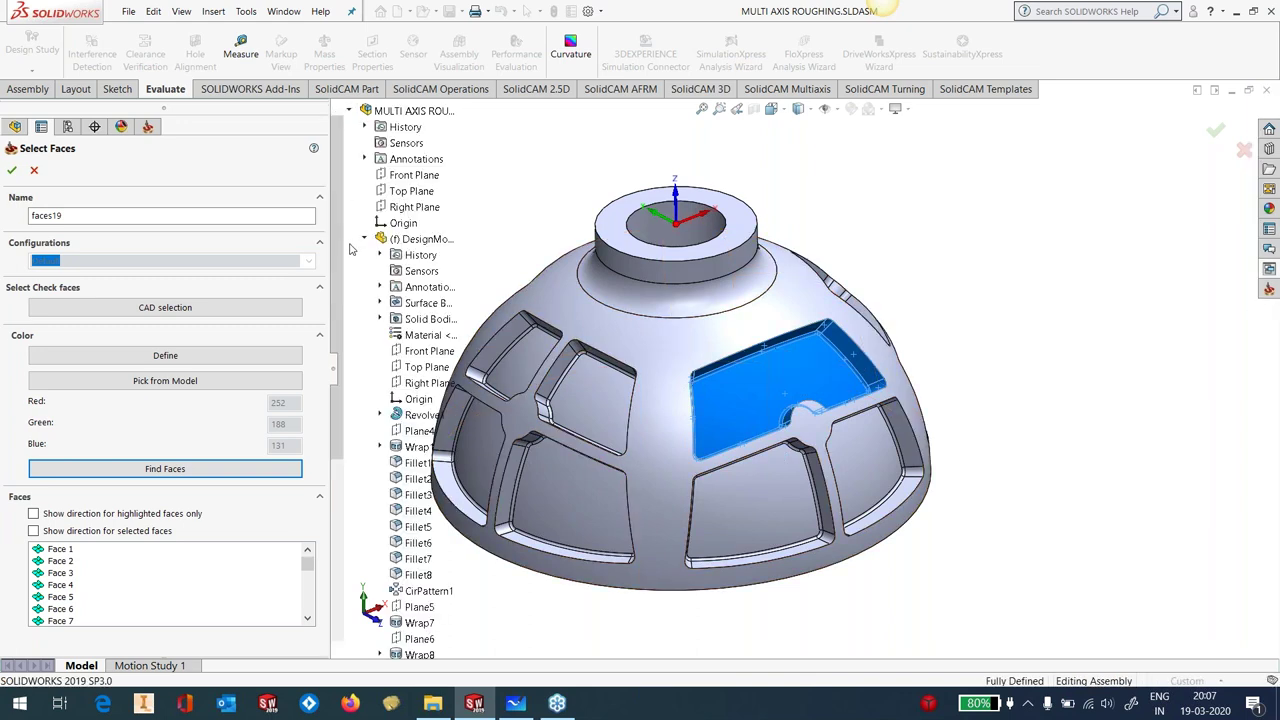
click(379, 302)
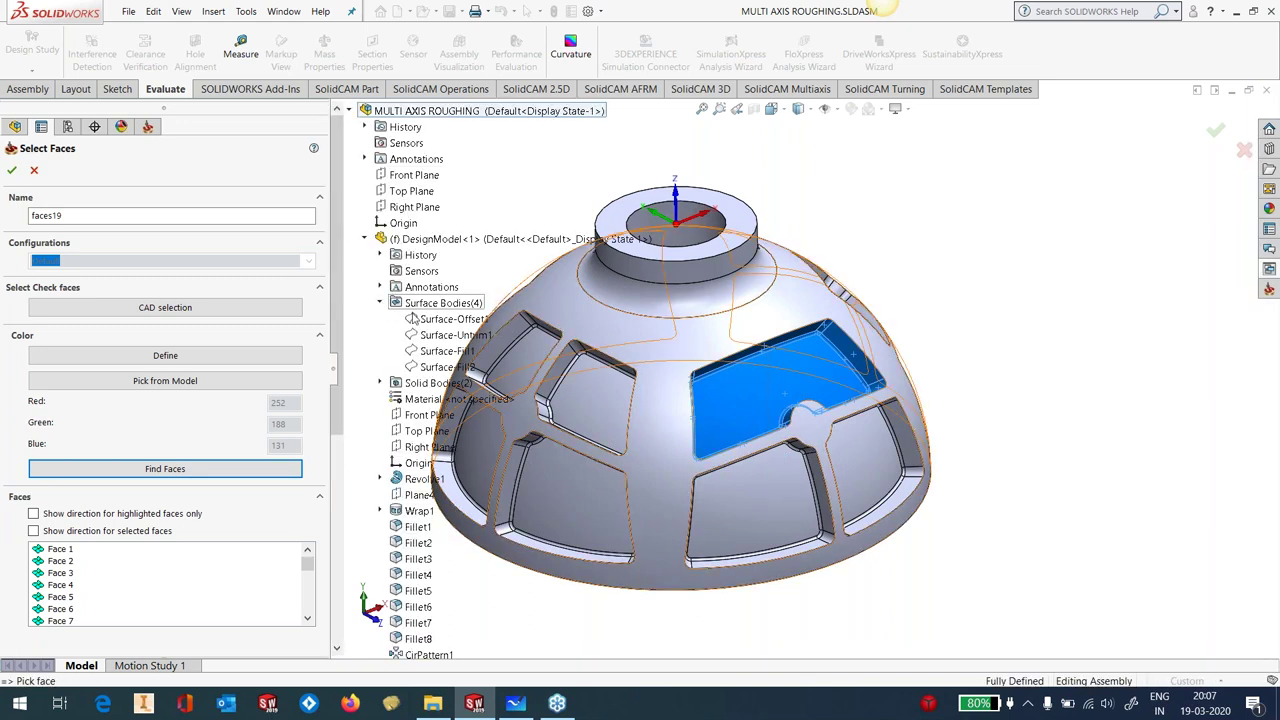
drag(309, 567, 309, 606)
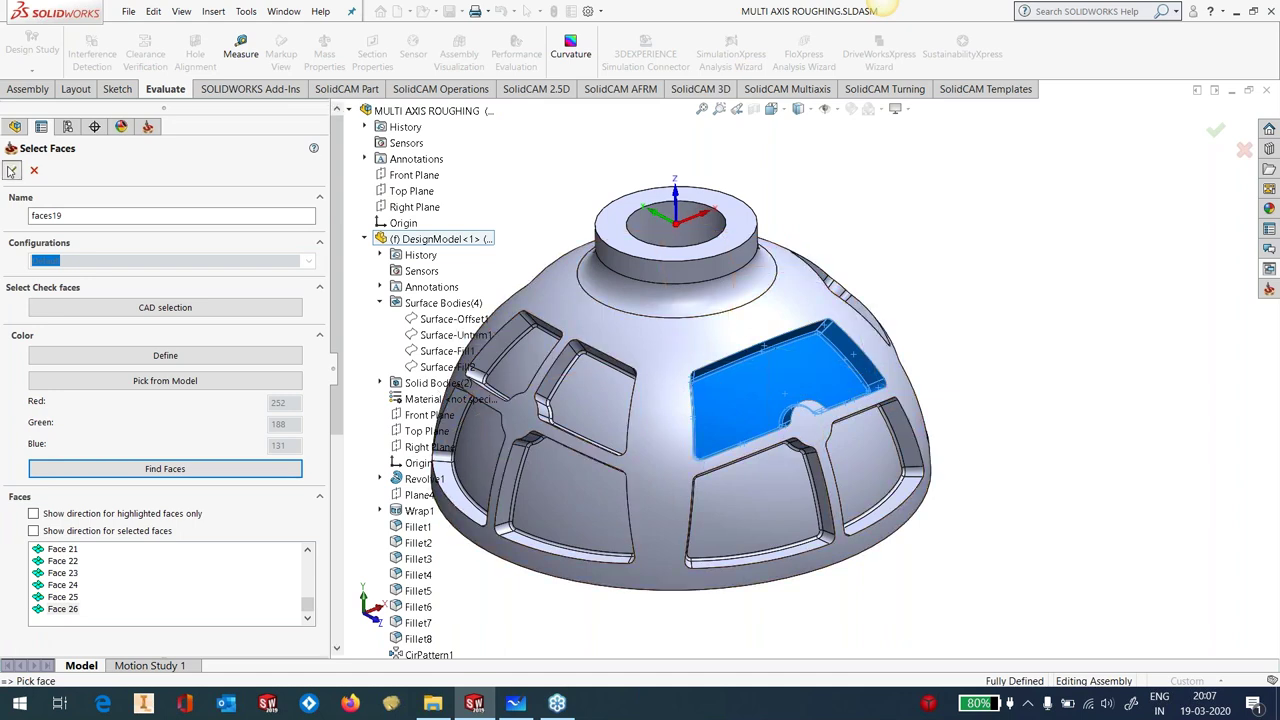
click(12, 170)
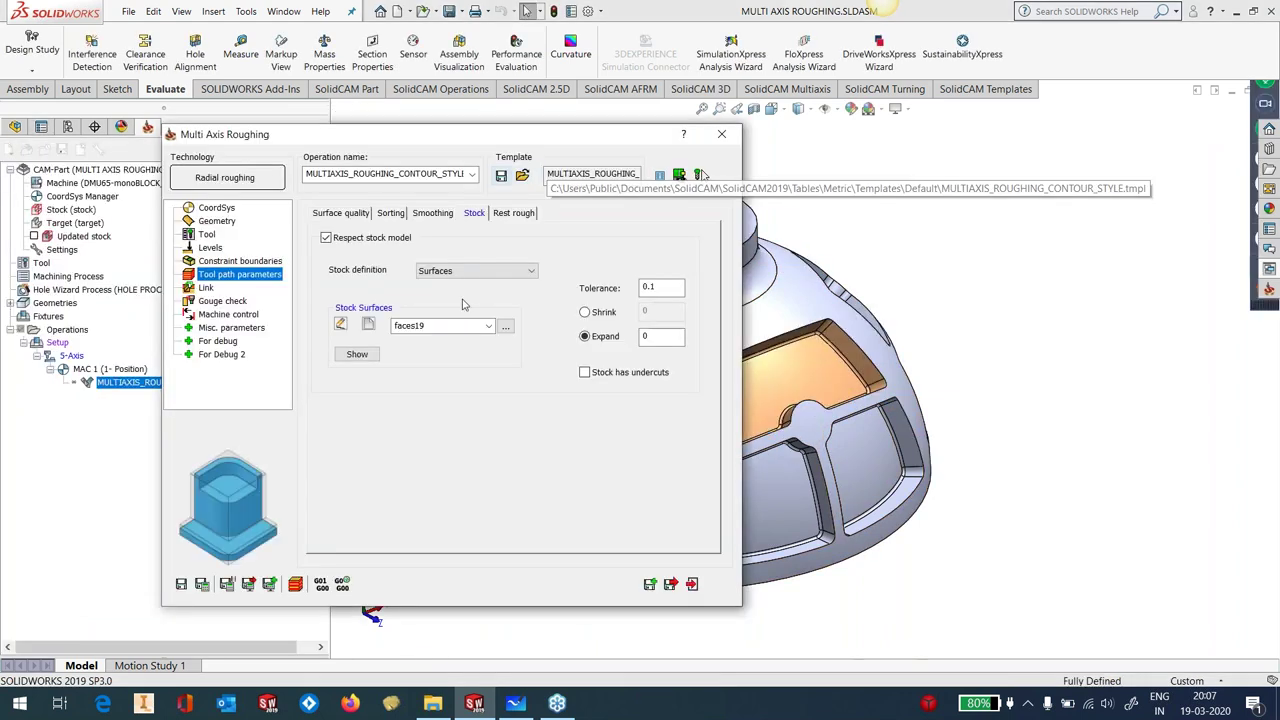
Review the Link and Gouge check settings, then save and exit the roughing operation
click(207, 288)
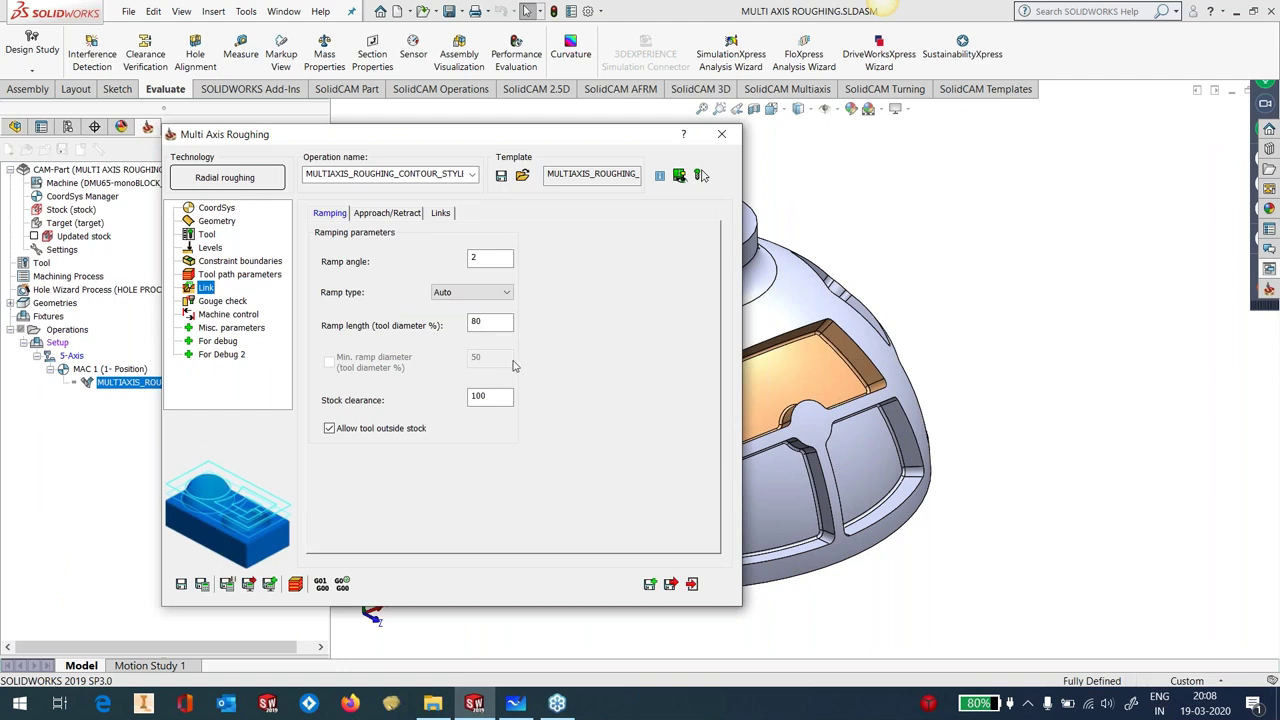
click(405, 214)
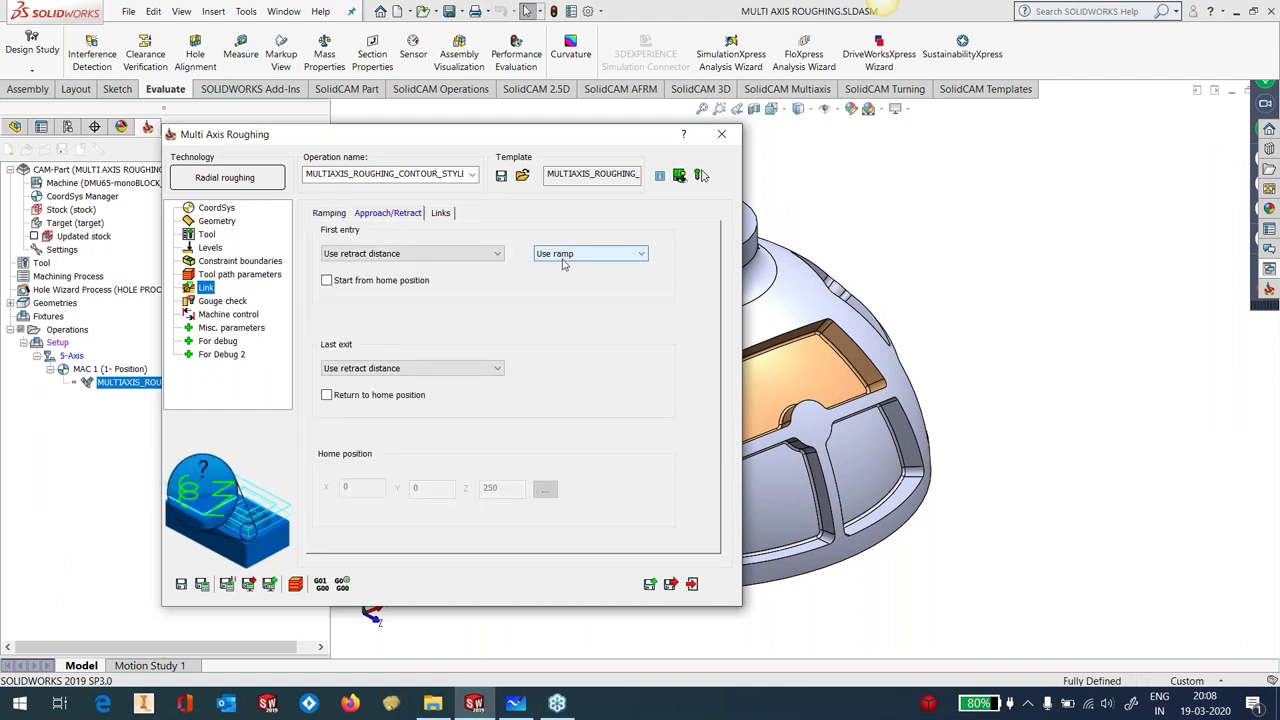
click(441, 215)
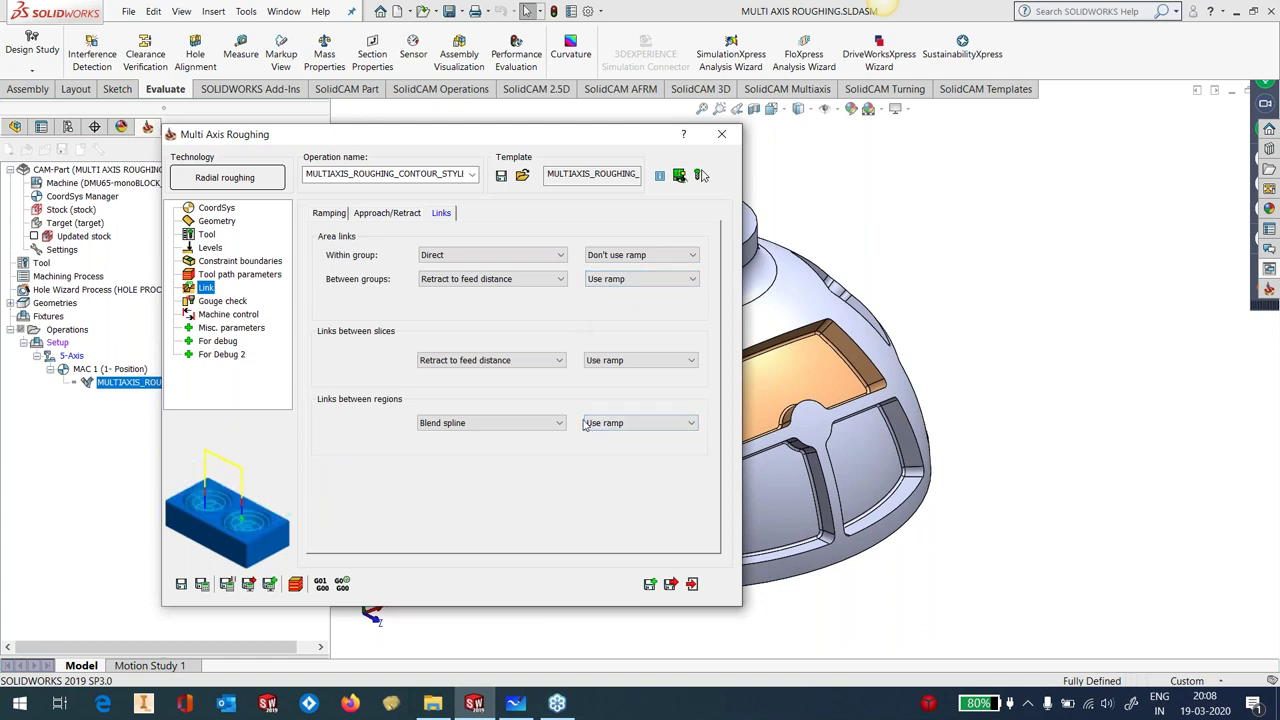
click(232, 302)
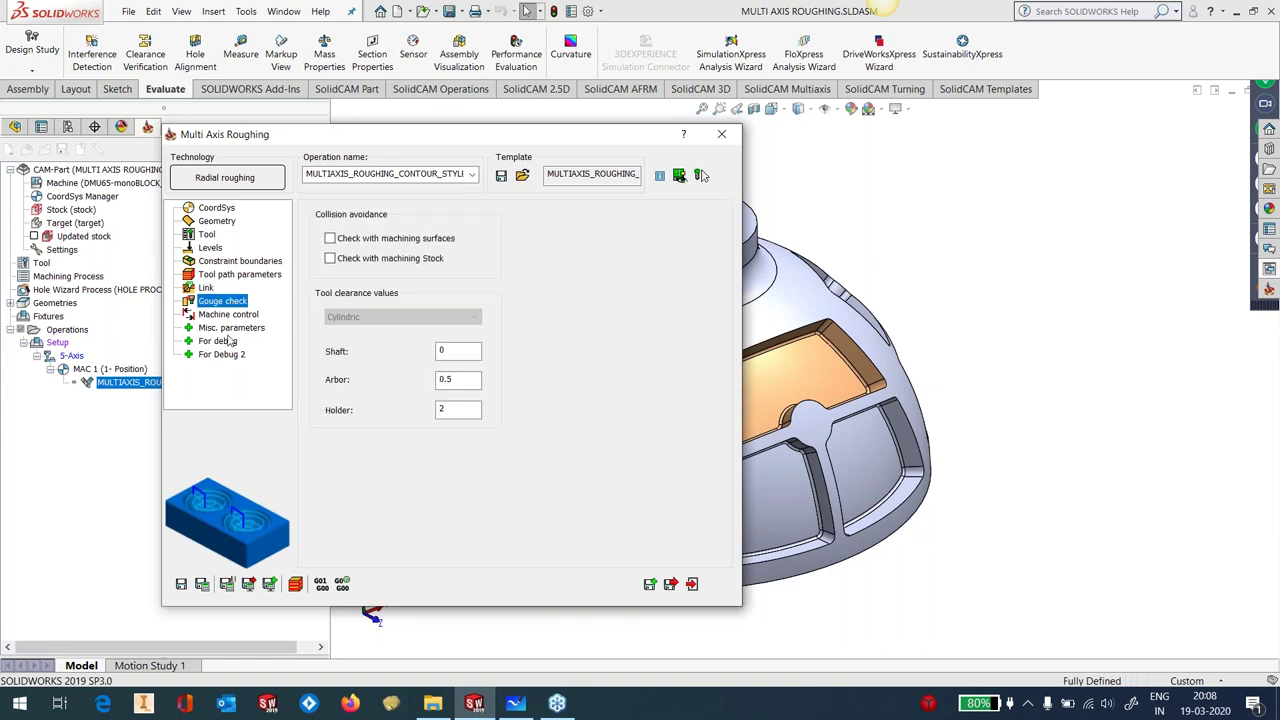
click(181, 584)
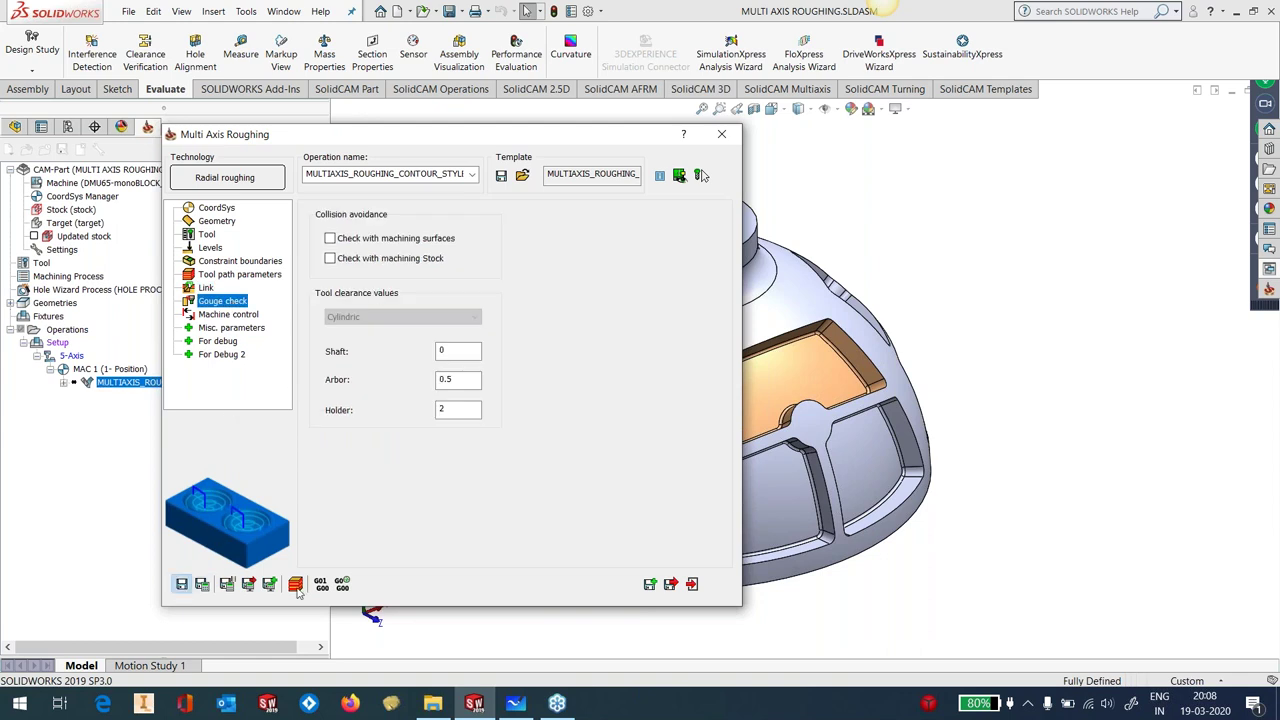
click(692, 584)
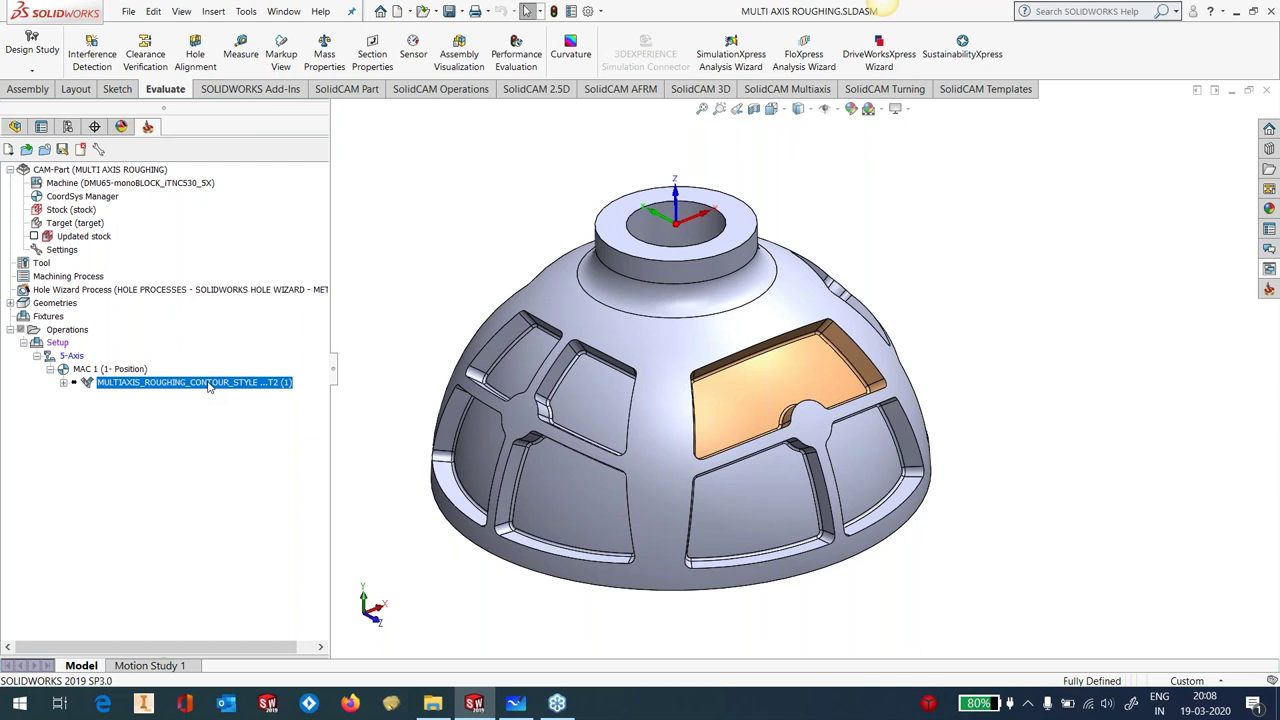
Calculate the MULTIAXIS_ROUGHING_CONTOUR_STYLE toolpath and orbit to inspect it in the pocket
right_click(210, 383)
click(240, 218)
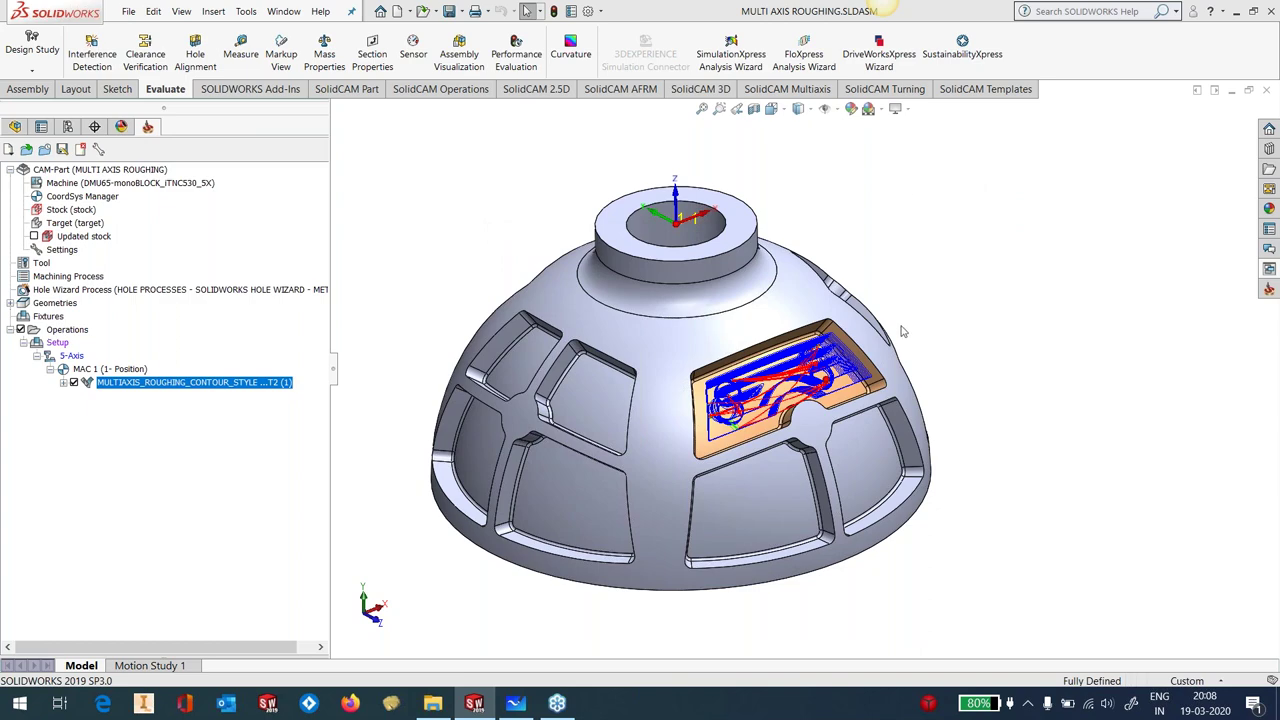
scroll(820, 365, down, 5)
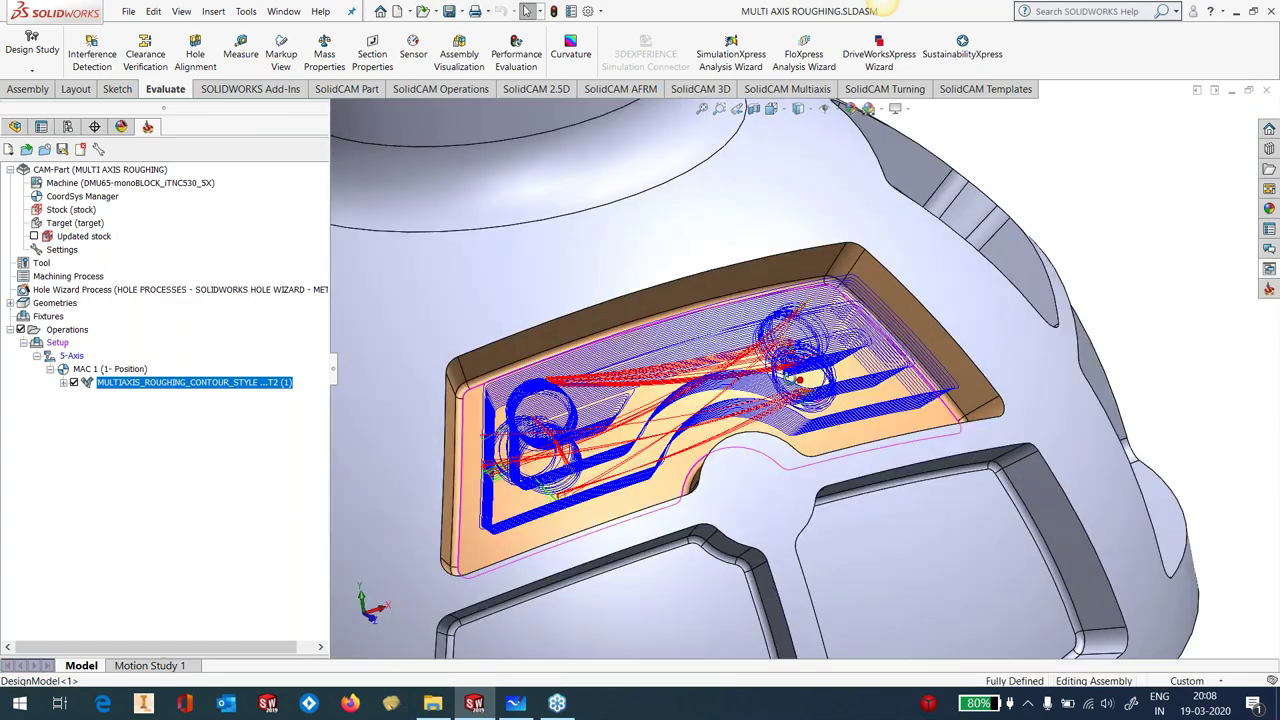
middle_drag(800, 380, 800, 520)
Run Machine Simulation for the roughing operation and zoom in on the part on the machine
right_click(205, 382)
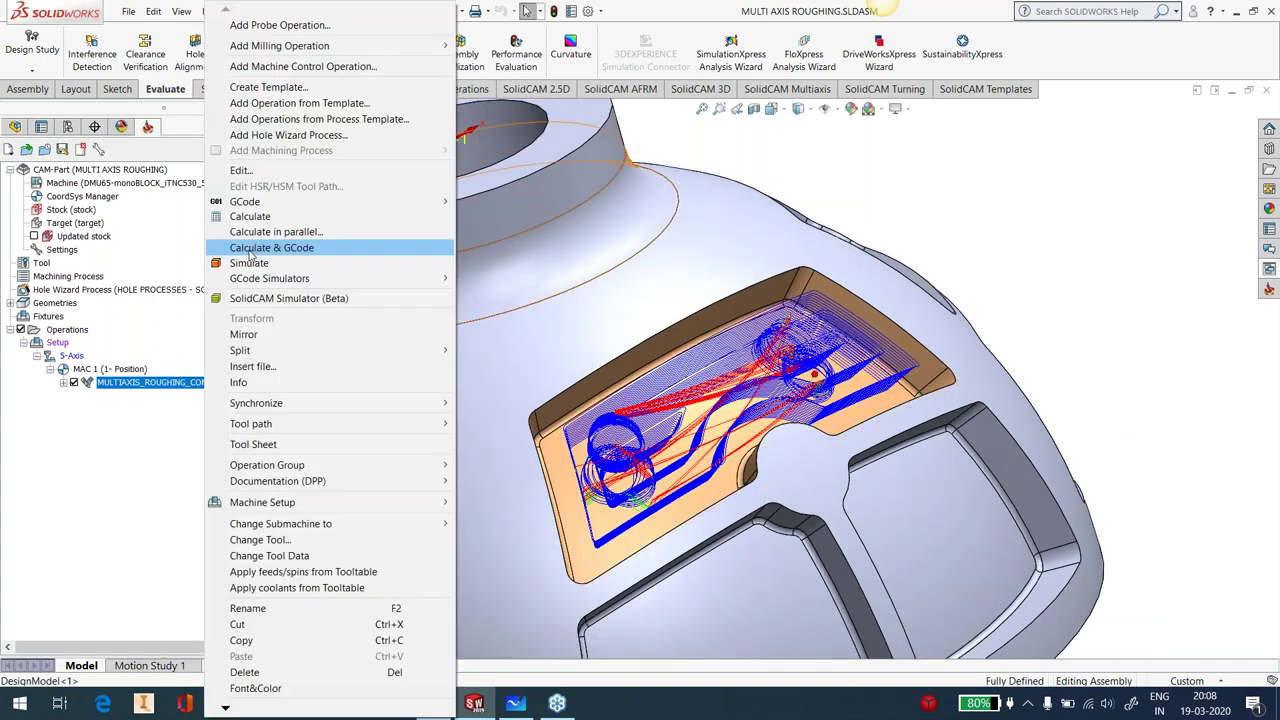
click(249, 263)
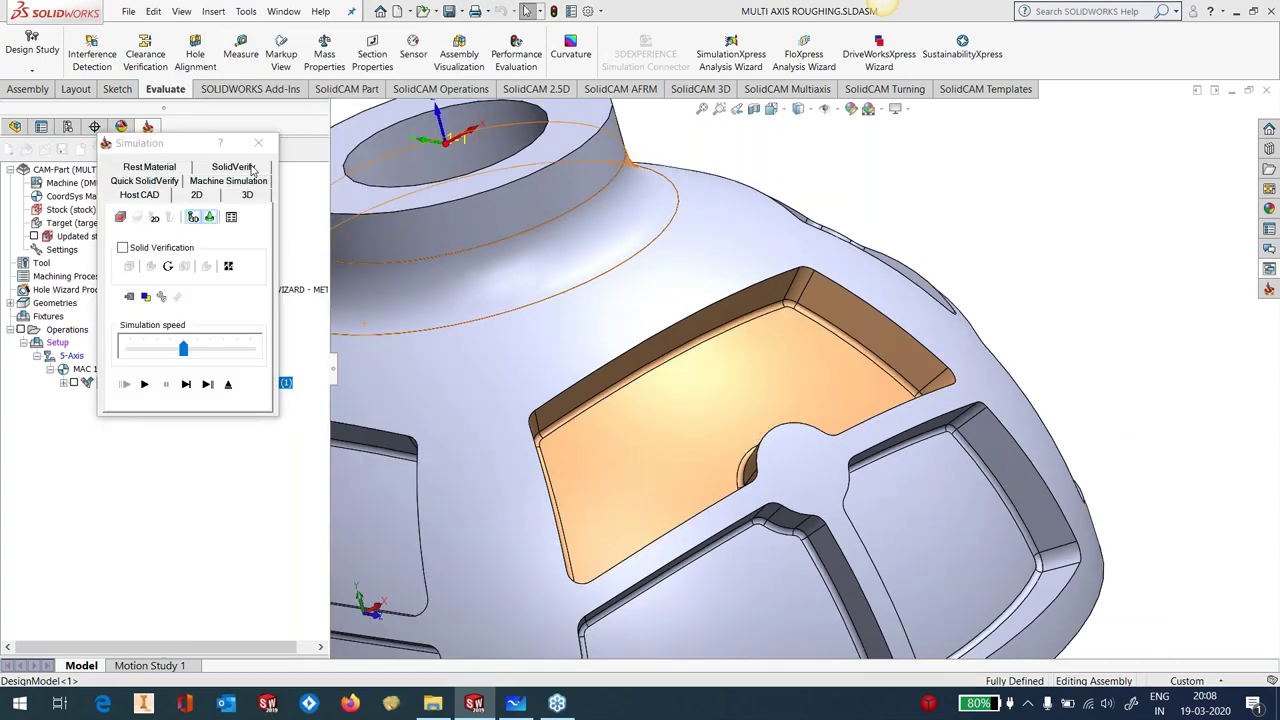
click(245, 183)
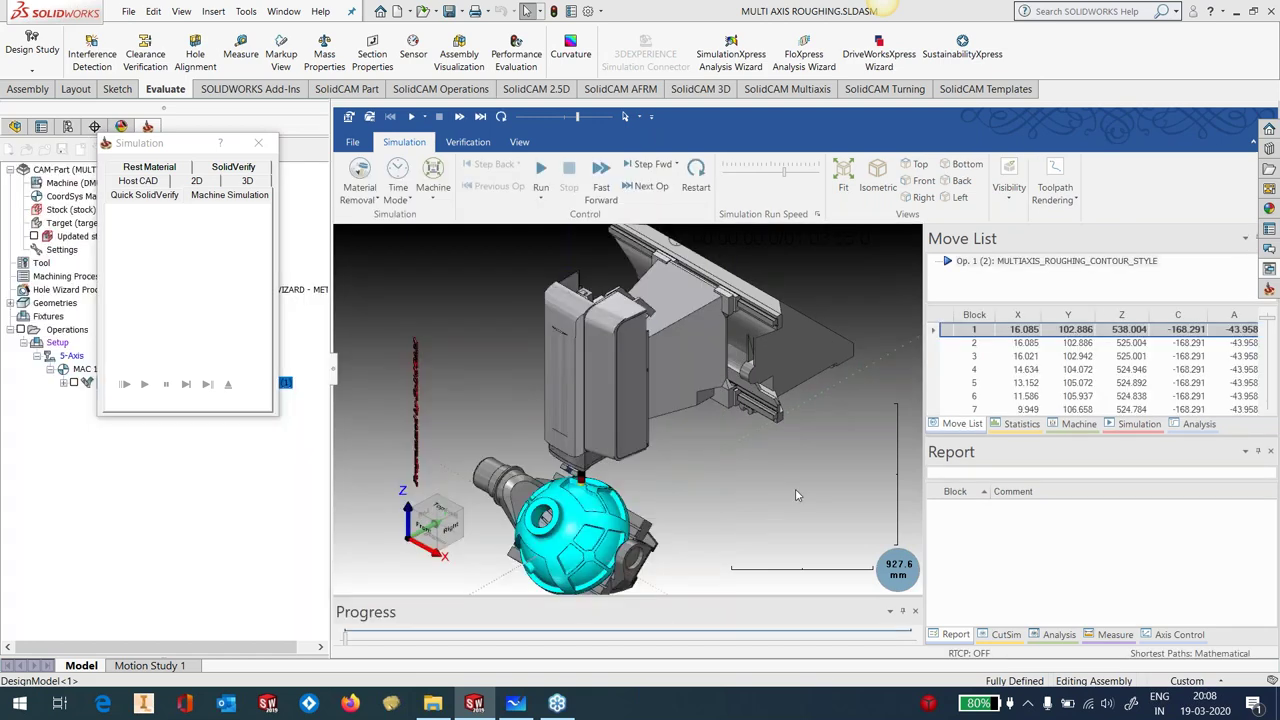
drag(797, 495, 737, 477)
scroll(652, 475, up, 3)
scroll(717, 452, up, 4)
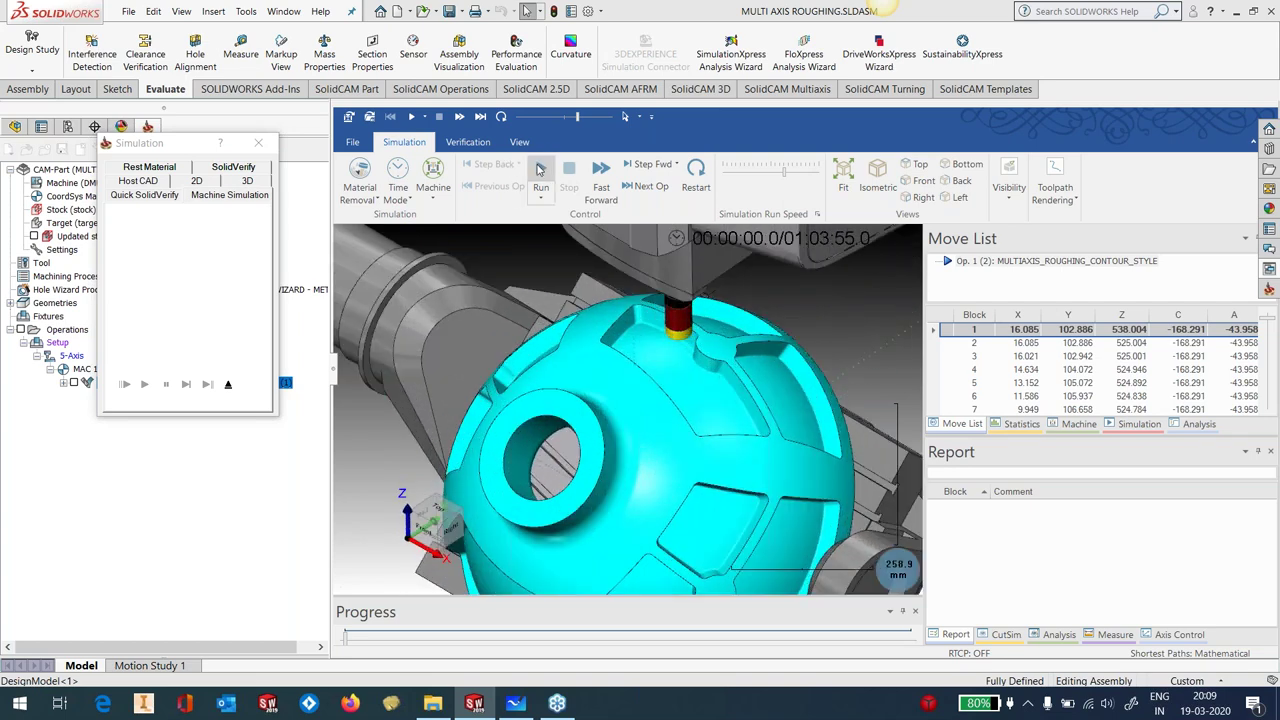
Run the roughing machine simulation to about 00:08:31, pause it, and close the simulator
click(540, 170)
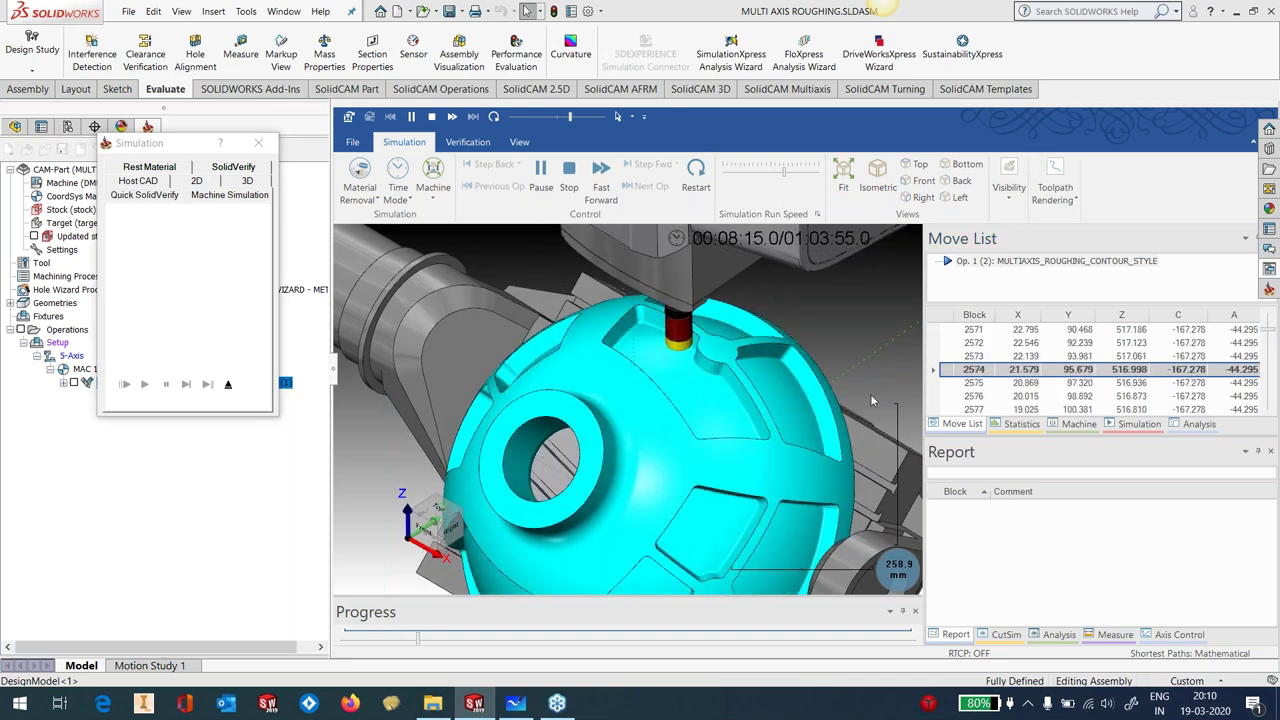
click(540, 172)
click(228, 385)
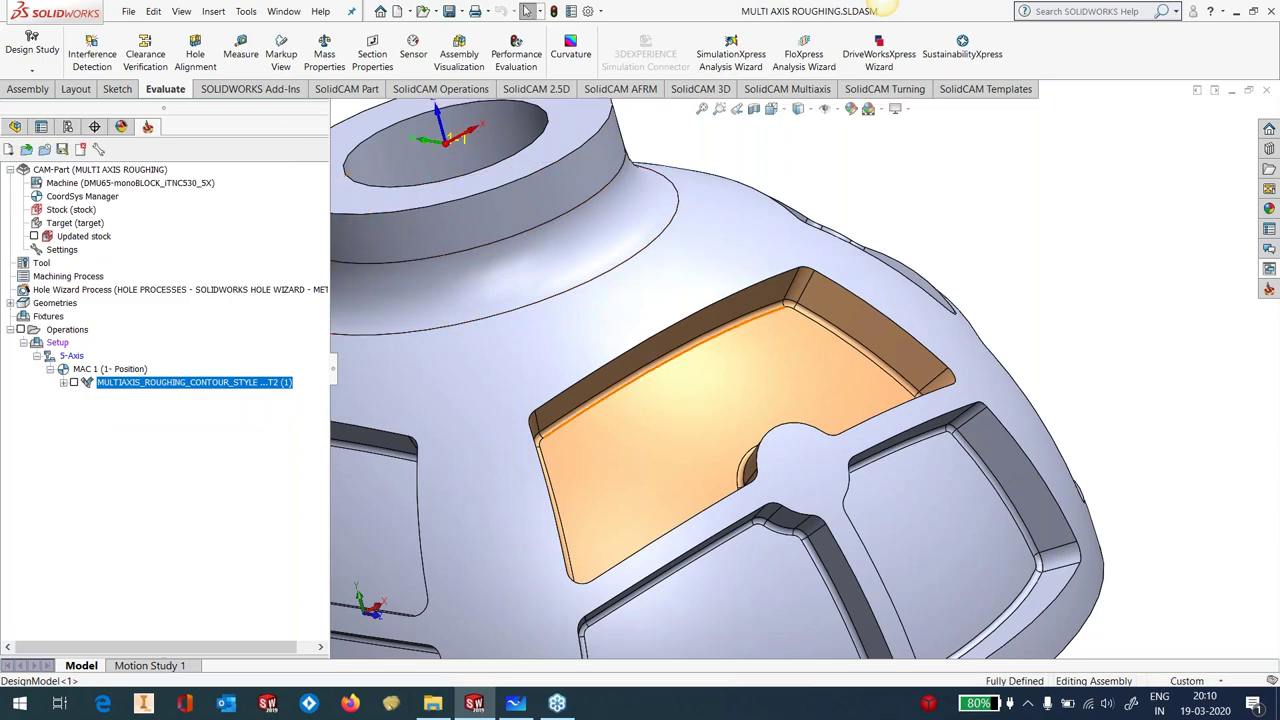
click(73, 382)
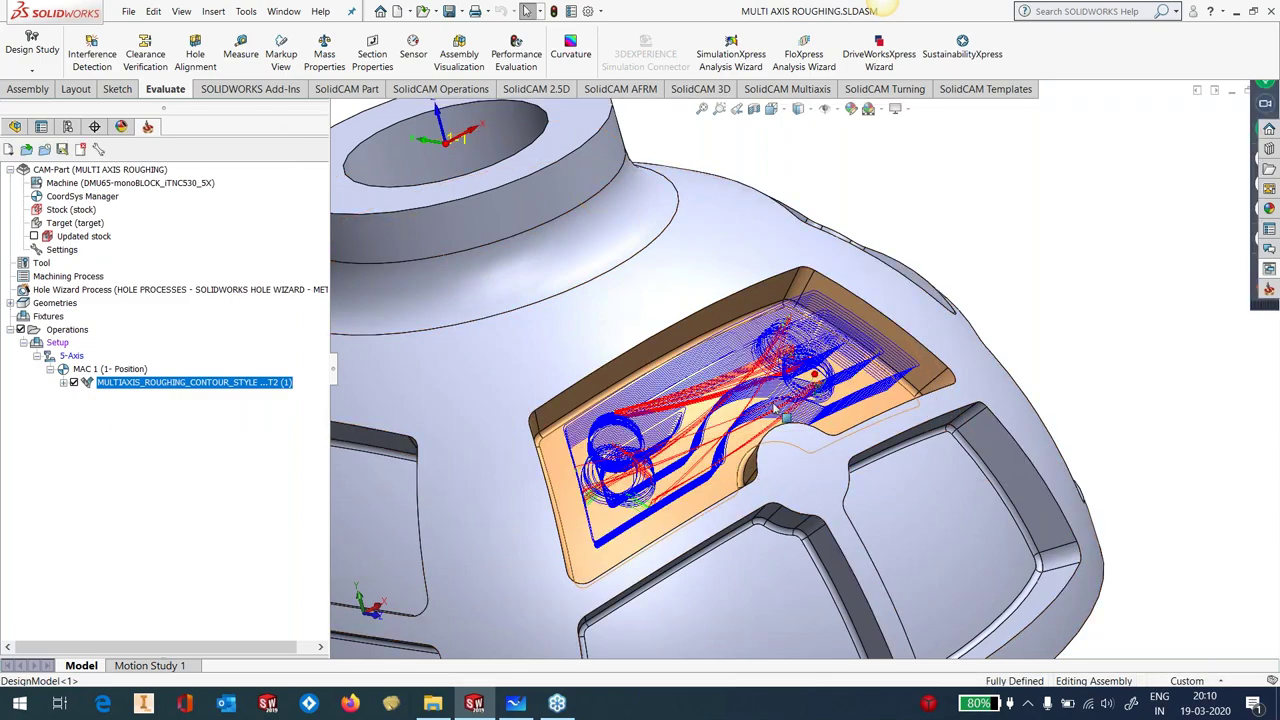
middle_drag(774, 406, 580, 270)
key(f)
click(73, 383)
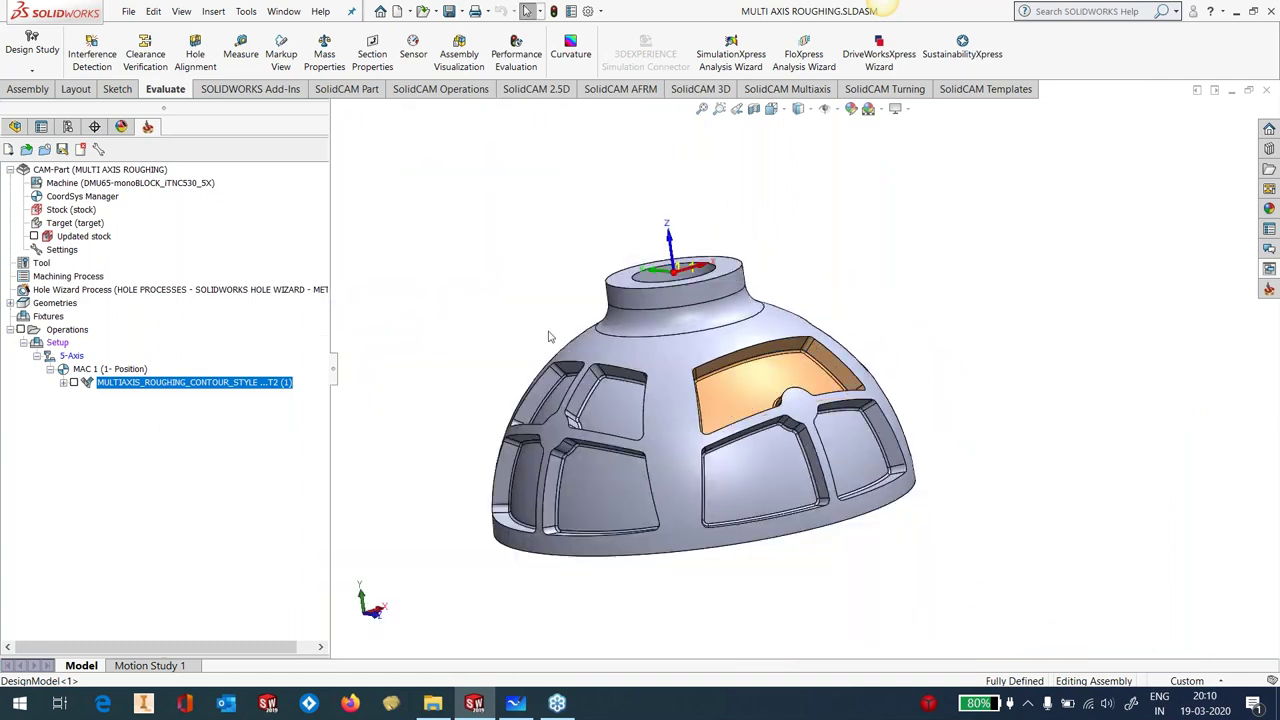
middle_drag(543, 323, 737, 479)
scroll(737, 479, down, 5)
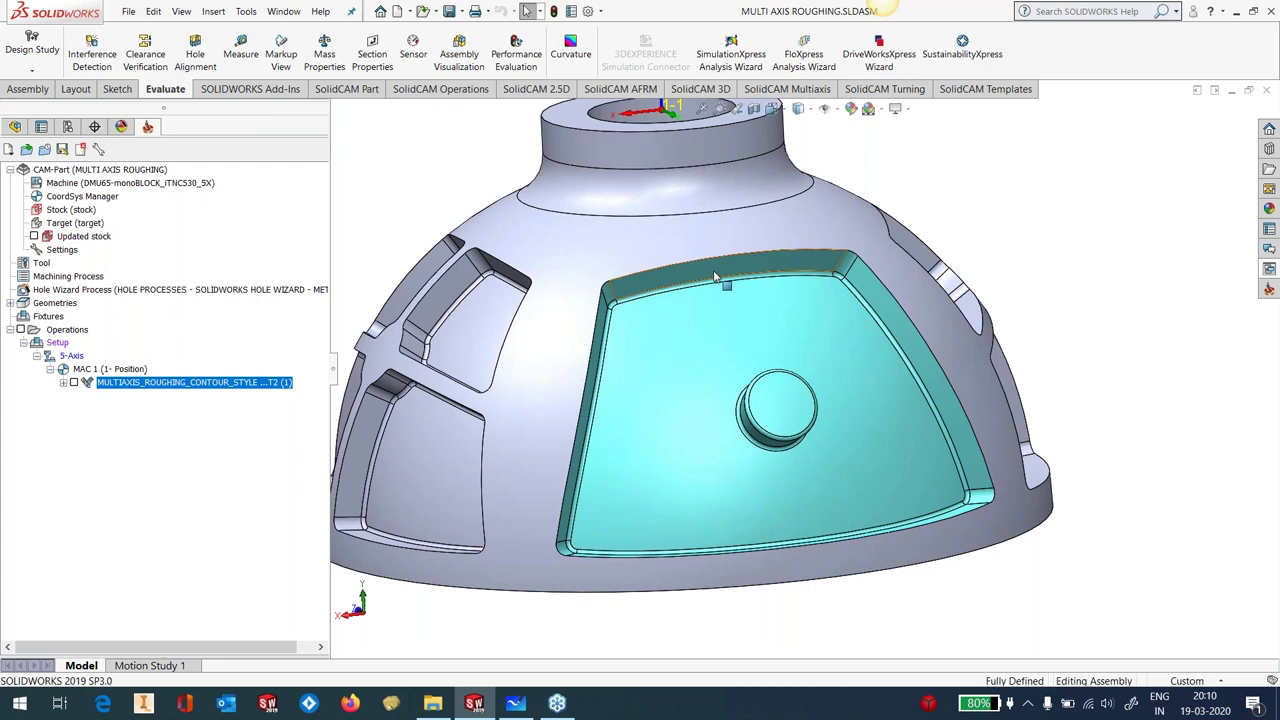
Add an operation from the MULTIAXIS_ROUGHING_iMACHINING_STYLE template using its template name and MAC 1 data
right_click(73, 330)
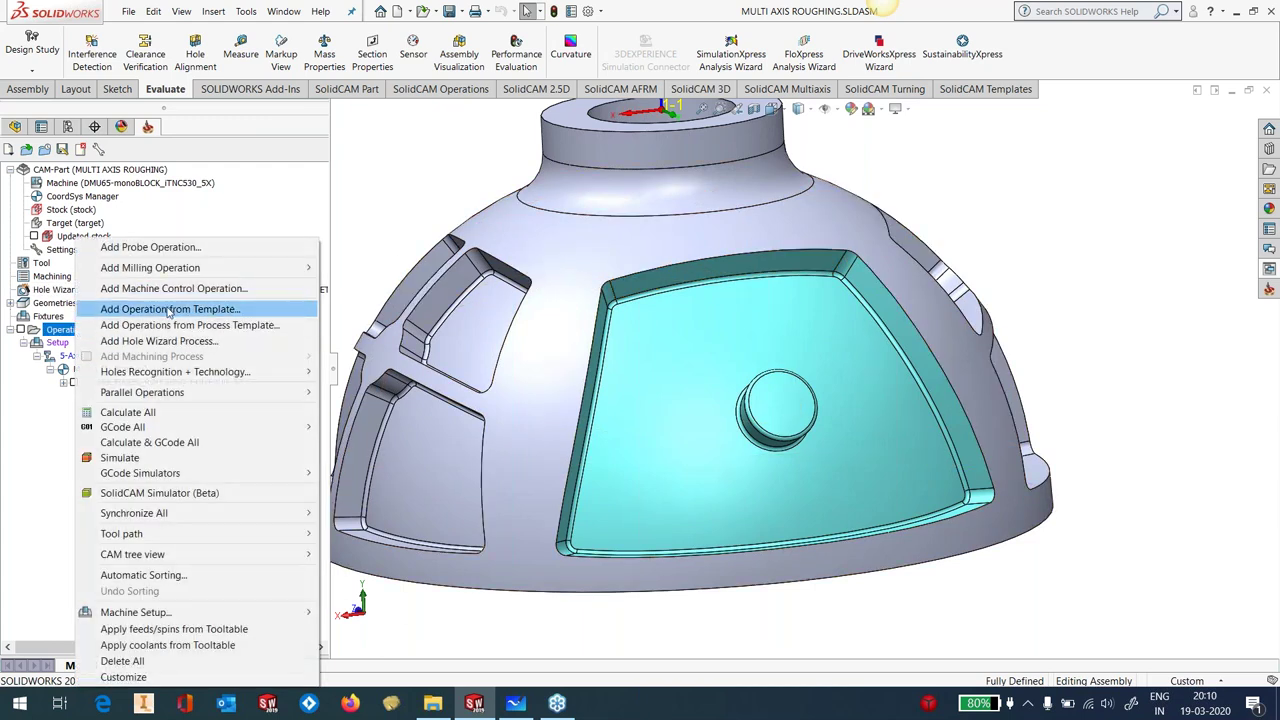
click(200, 309)
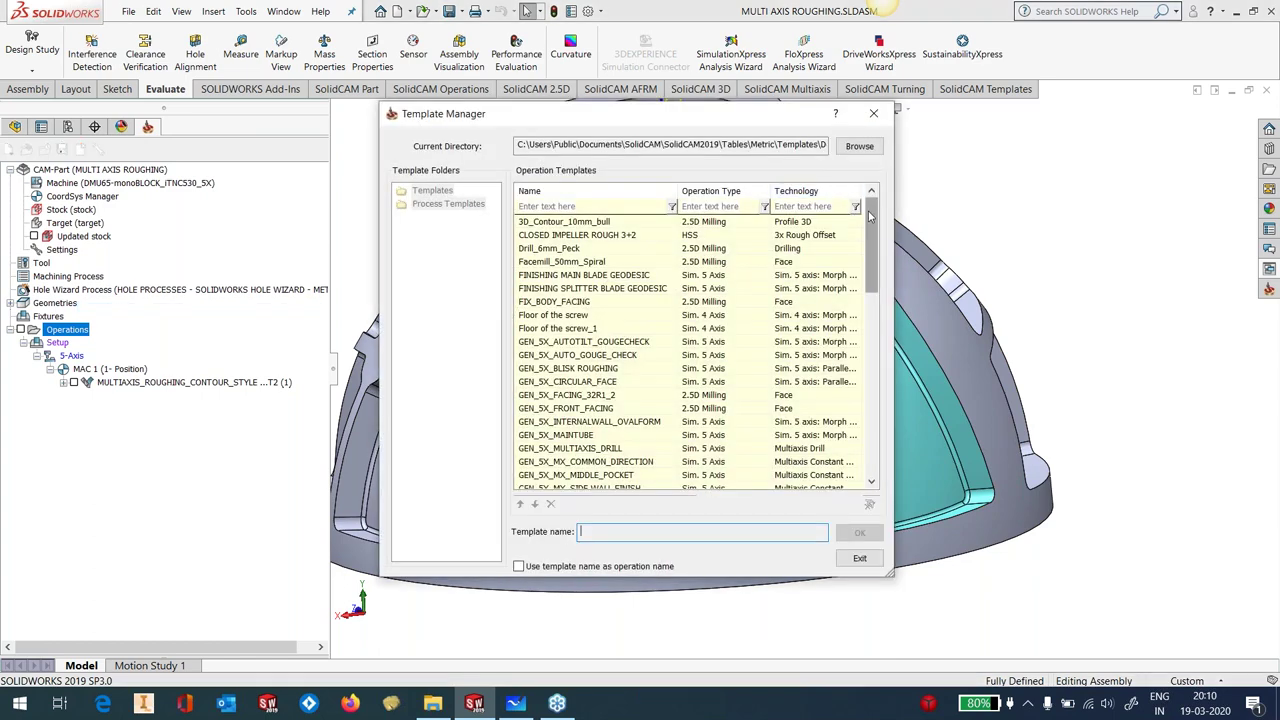
drag(868, 225, 866, 337)
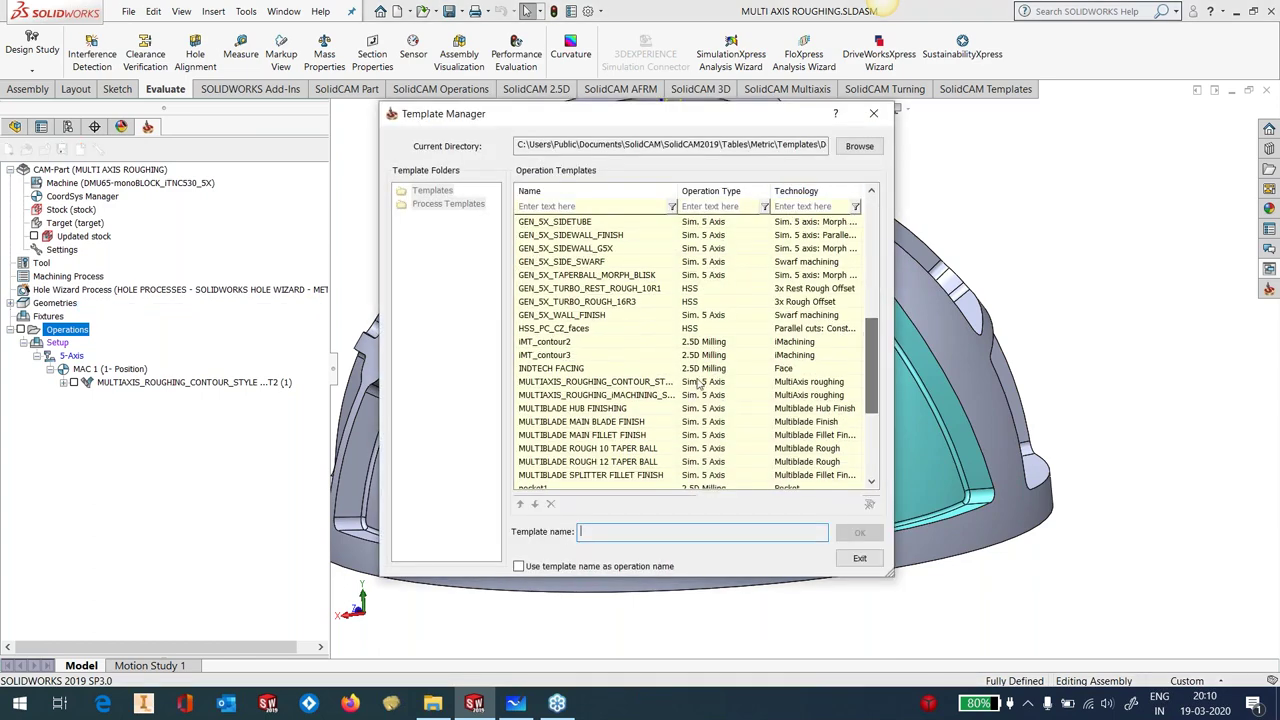
click(645, 395)
click(618, 570)
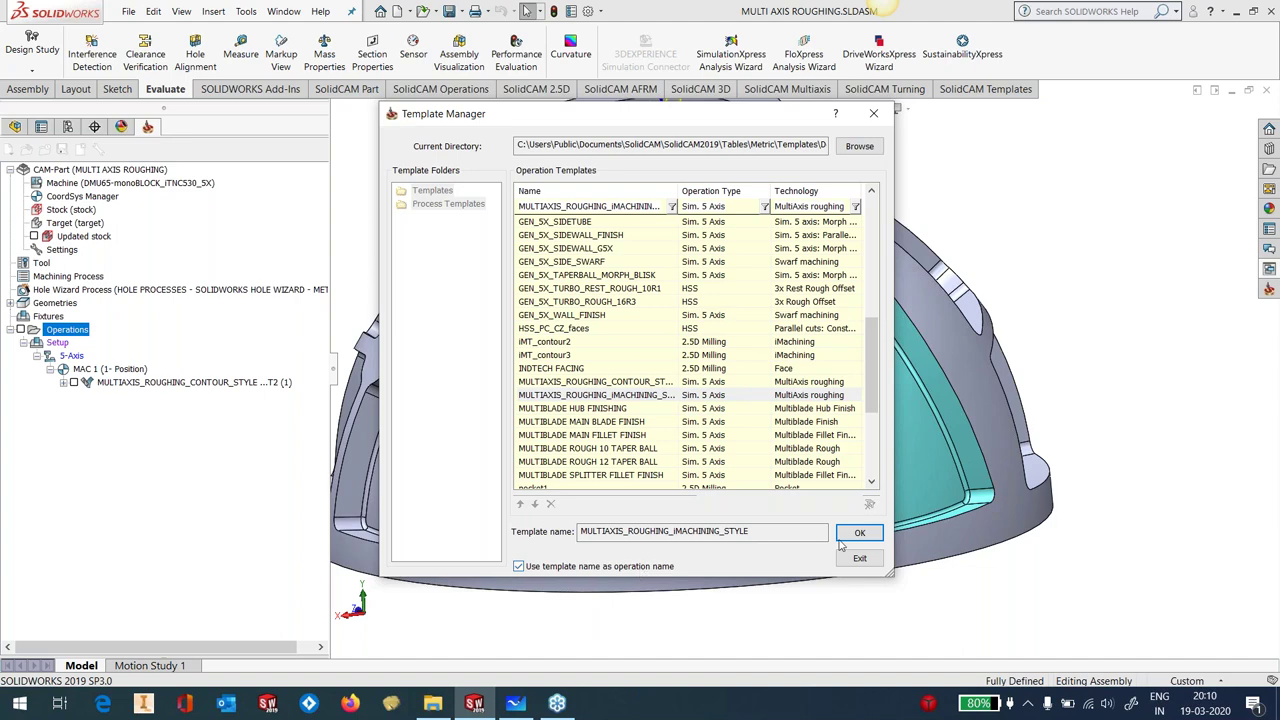
click(857, 535)
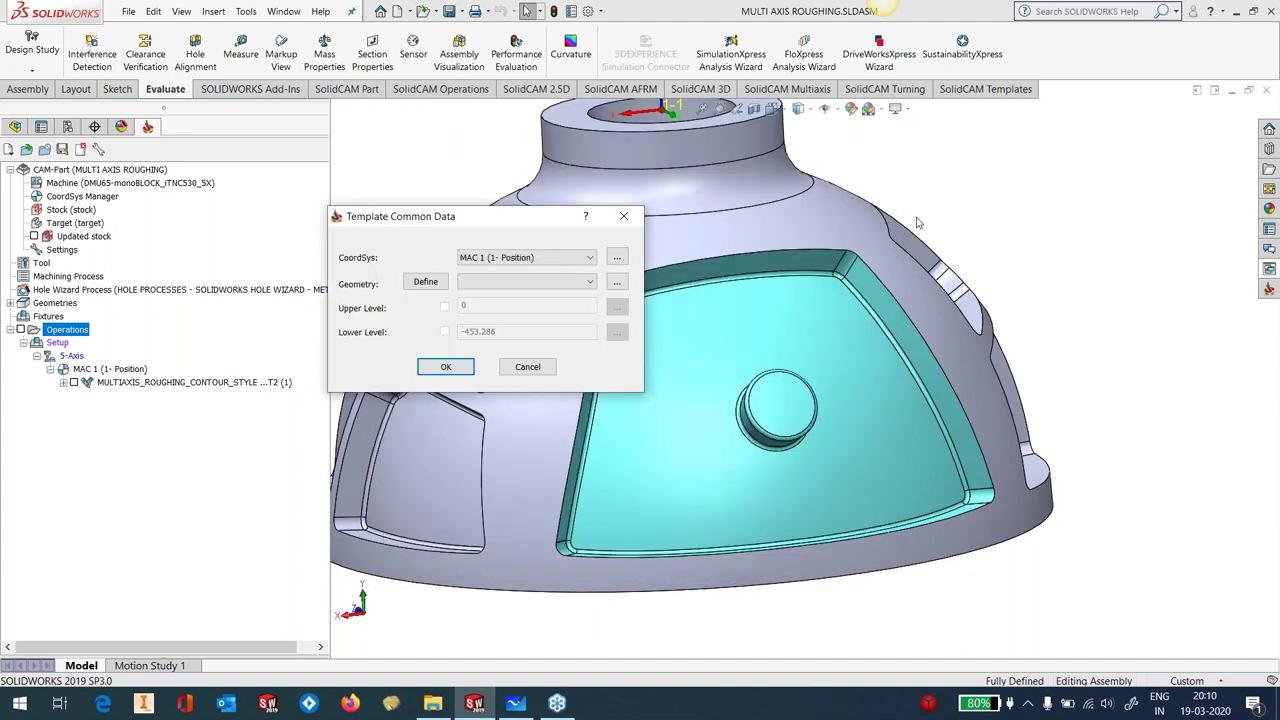
click(456, 368)
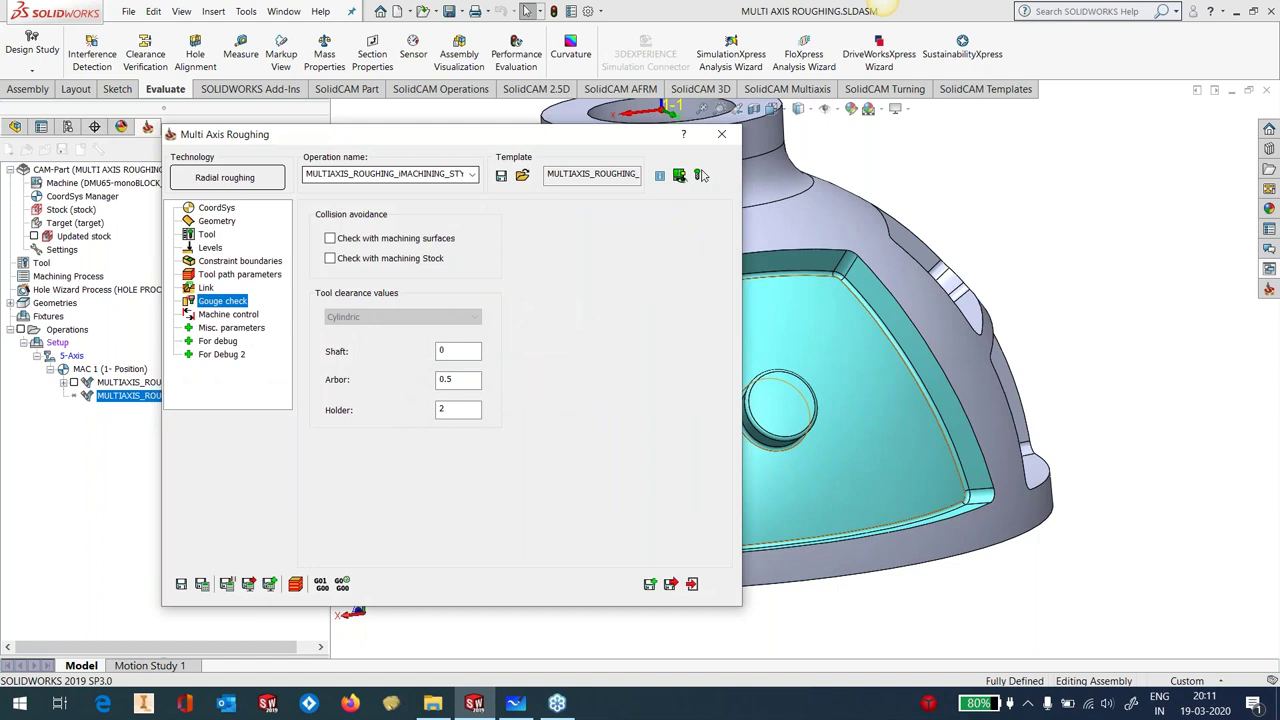
Define the pocket floor as the new floor surface set faces20
click(203, 221)
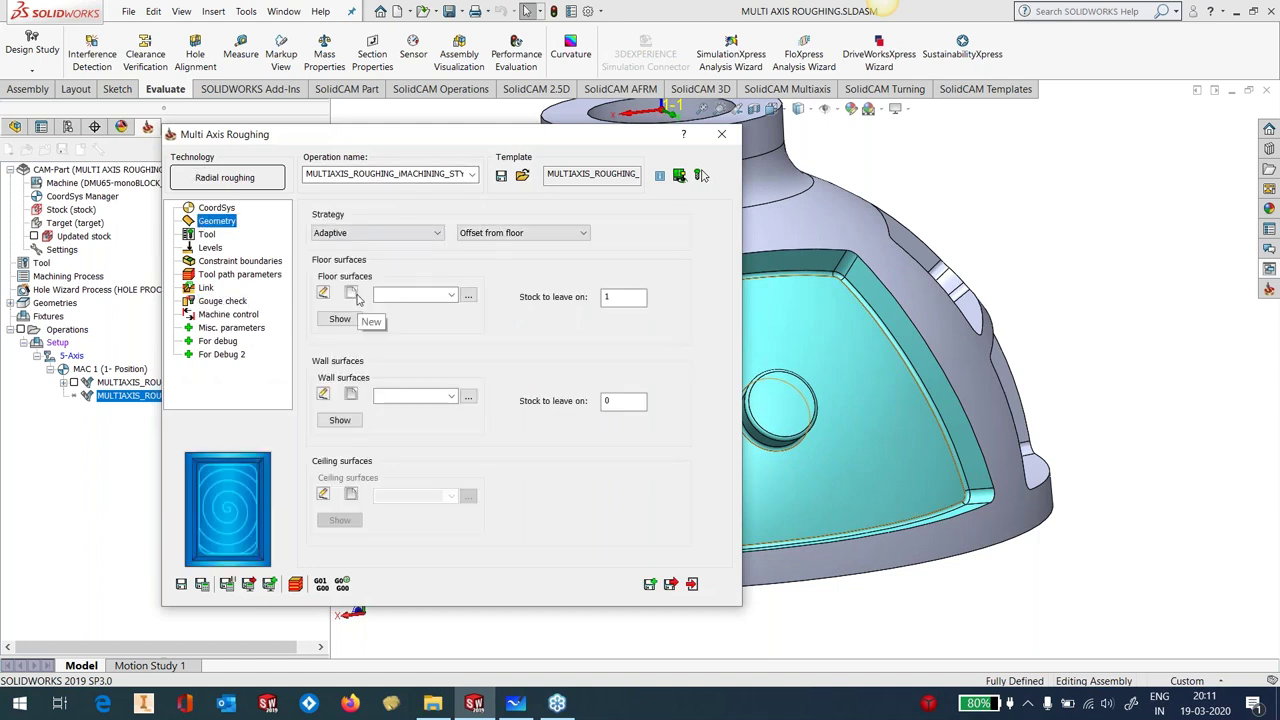
click(352, 294)
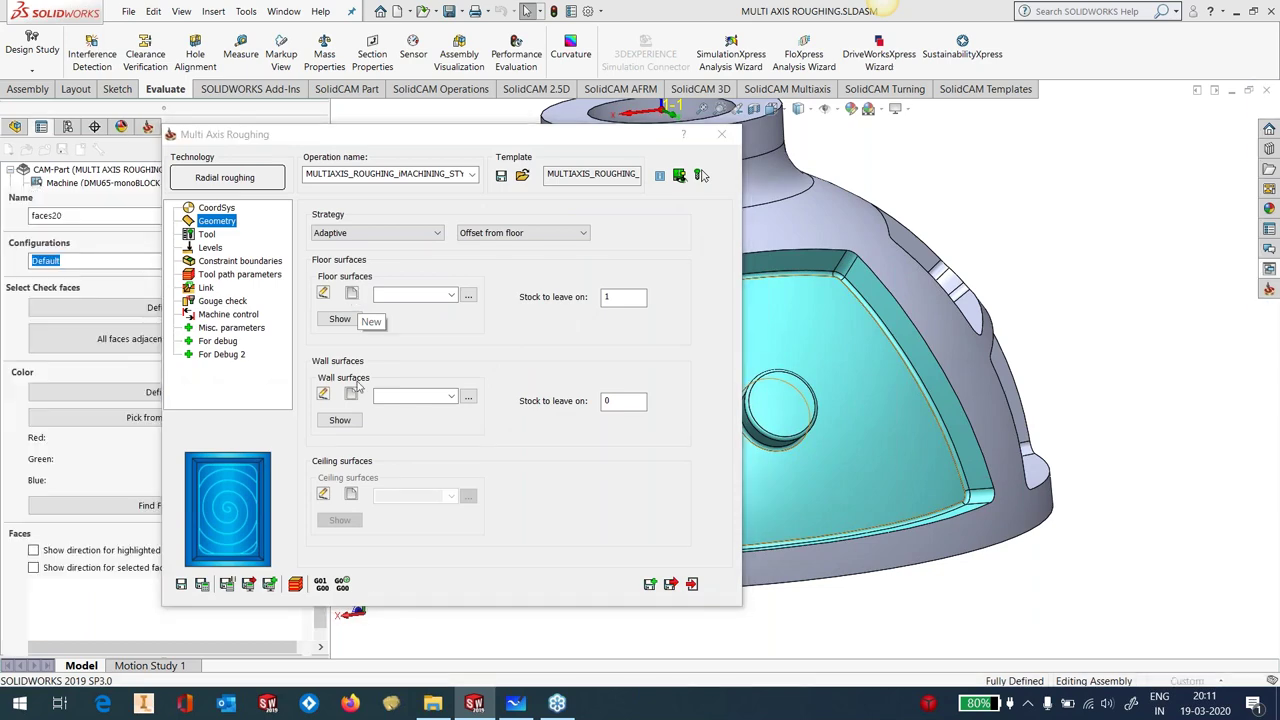
click(700, 470)
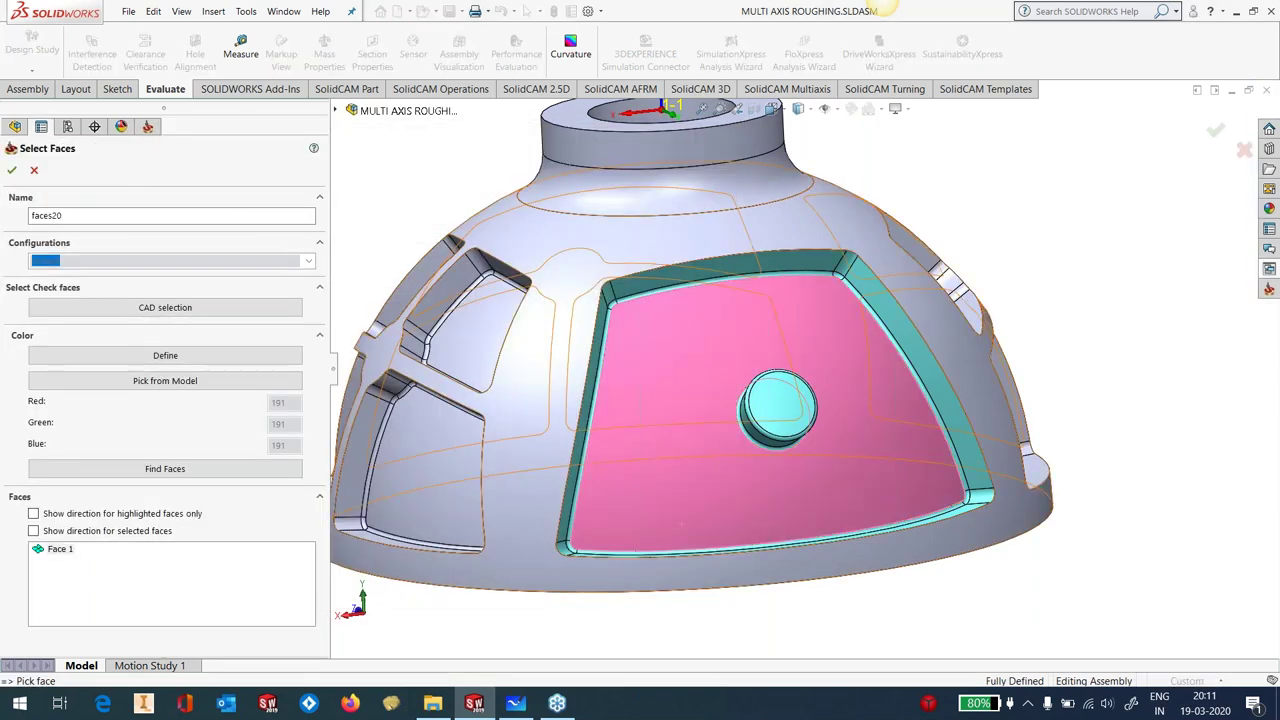
click(12, 170)
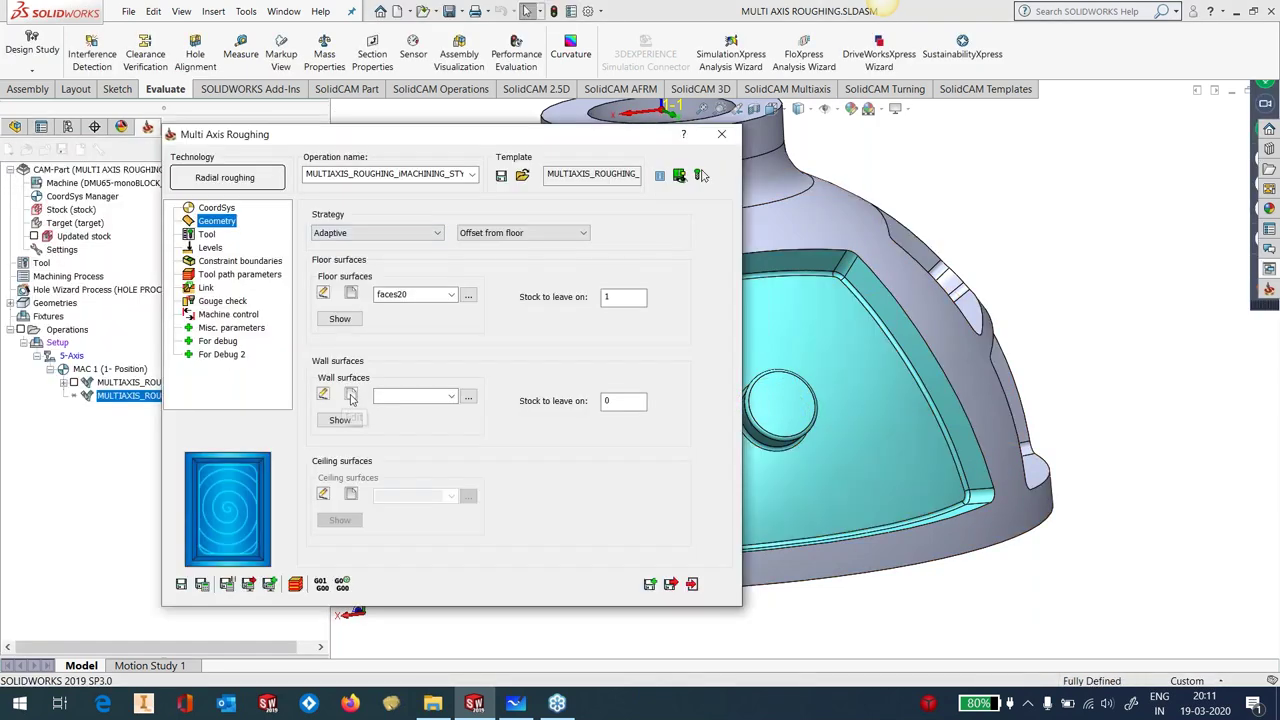
Create wall surface set faces21 from all 21 faces matching the pocket's cyan colour
click(351, 395)
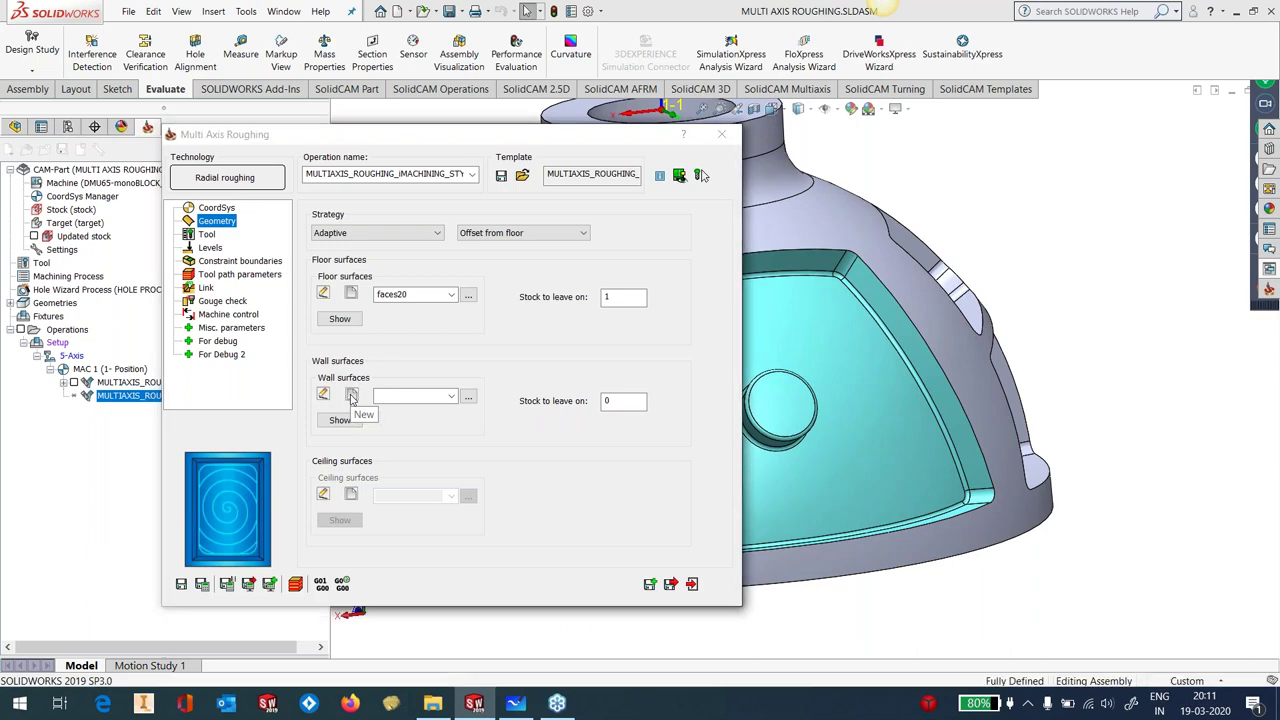
click(165, 380)
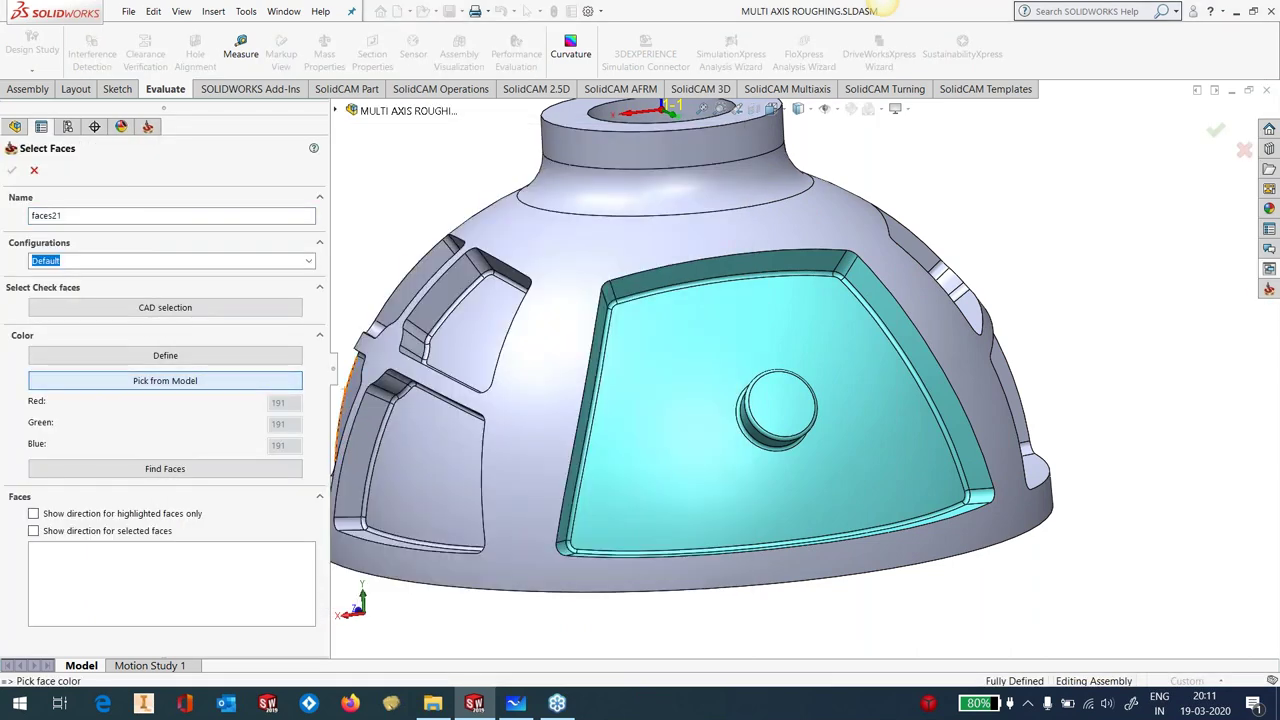
click(675, 387)
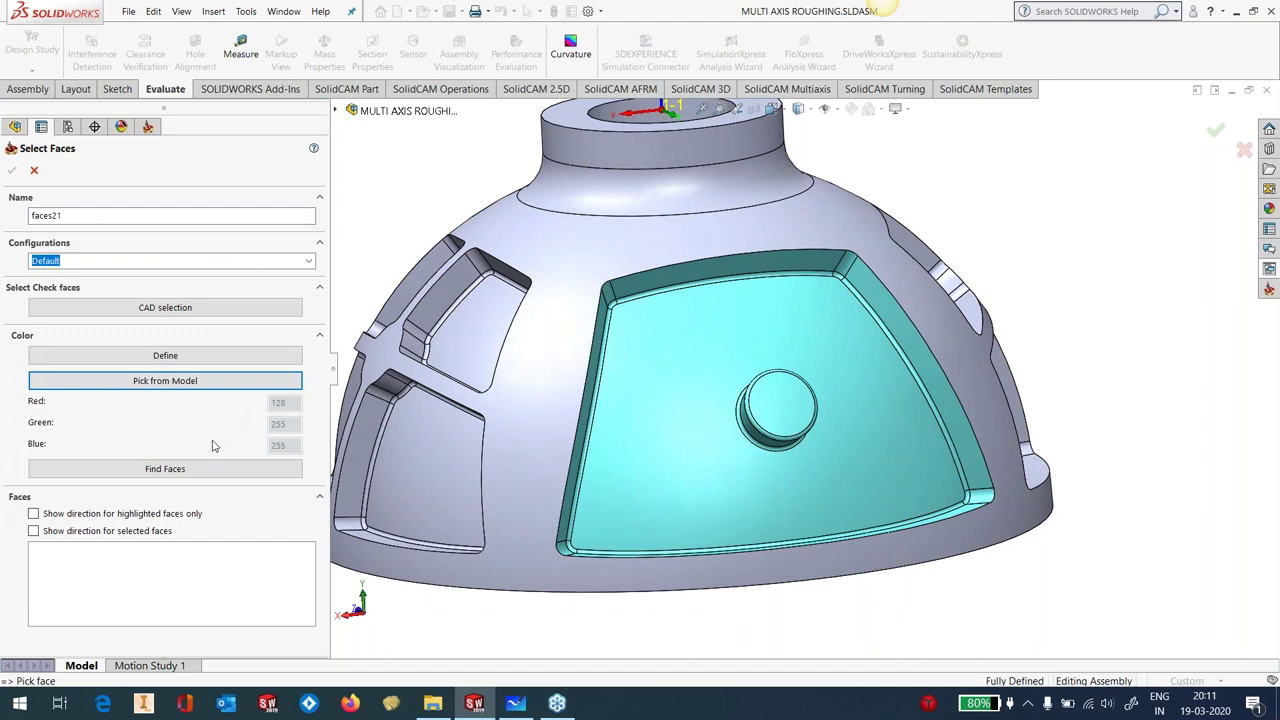
click(193, 470)
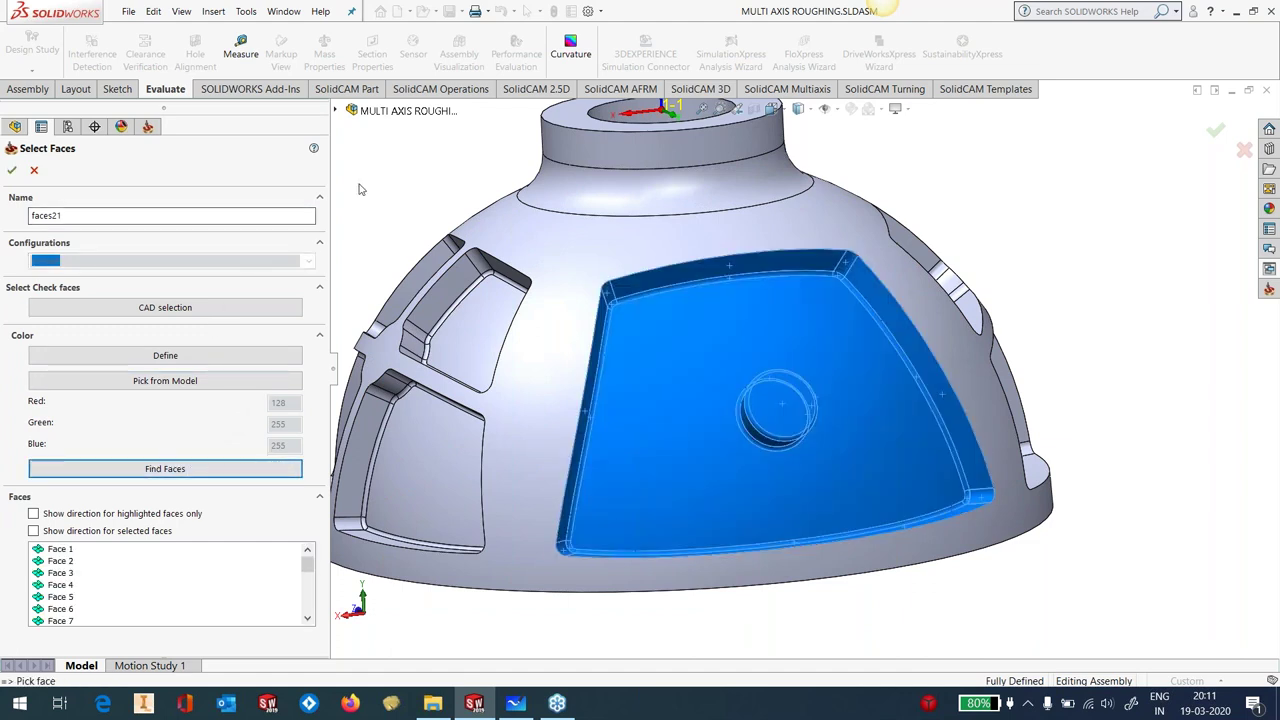
drag(311, 566, 310, 606)
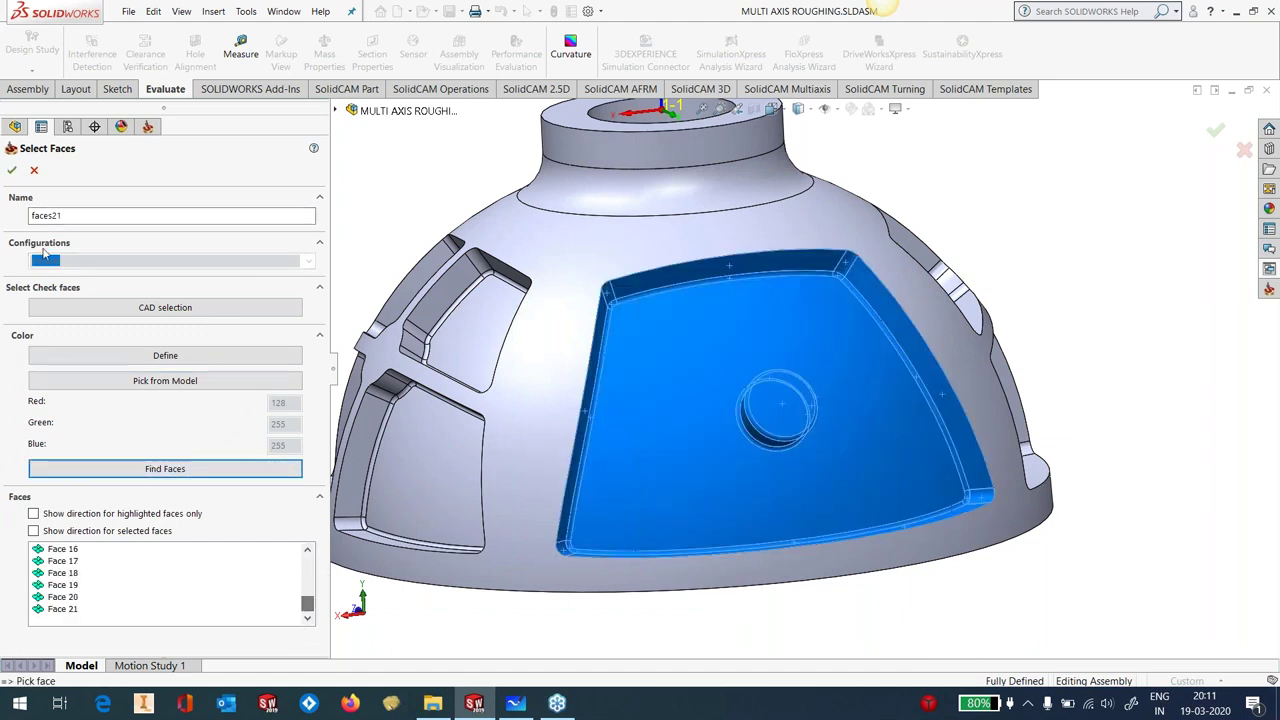
click(12, 171)
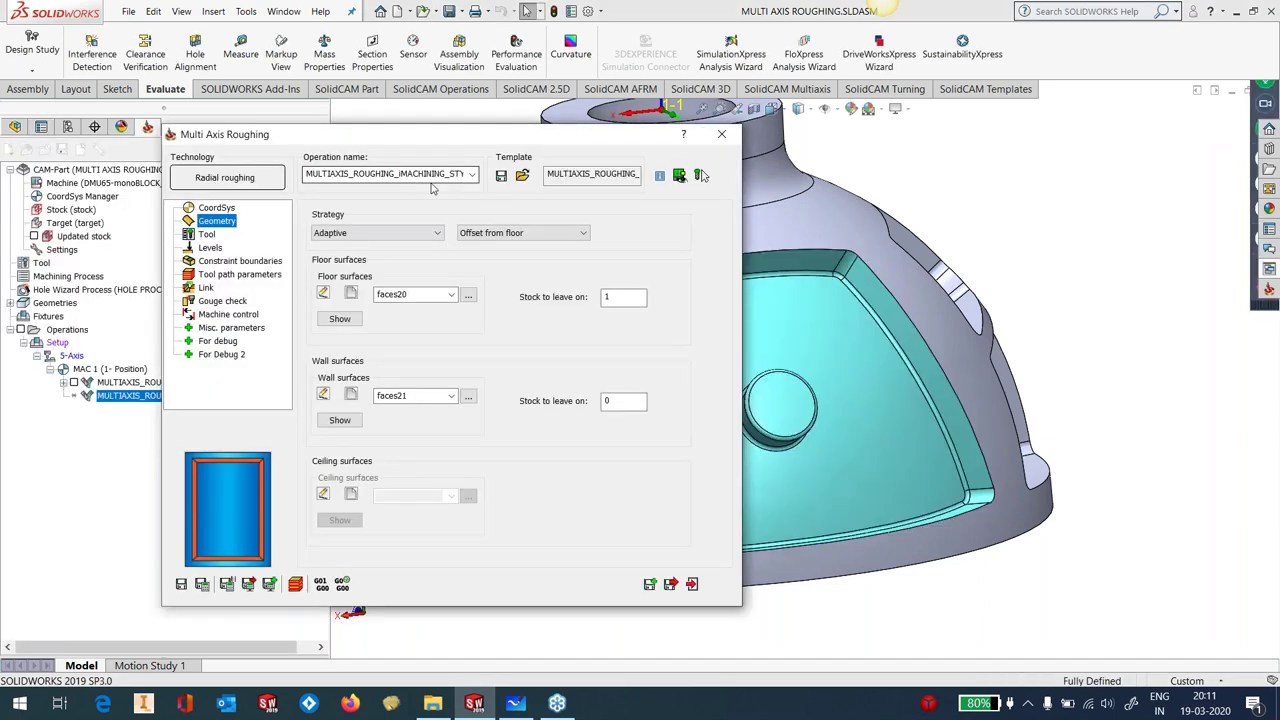
Review the Tool, Levels, Constraint boundary and Sorting pages of the roughing operation
click(207, 236)
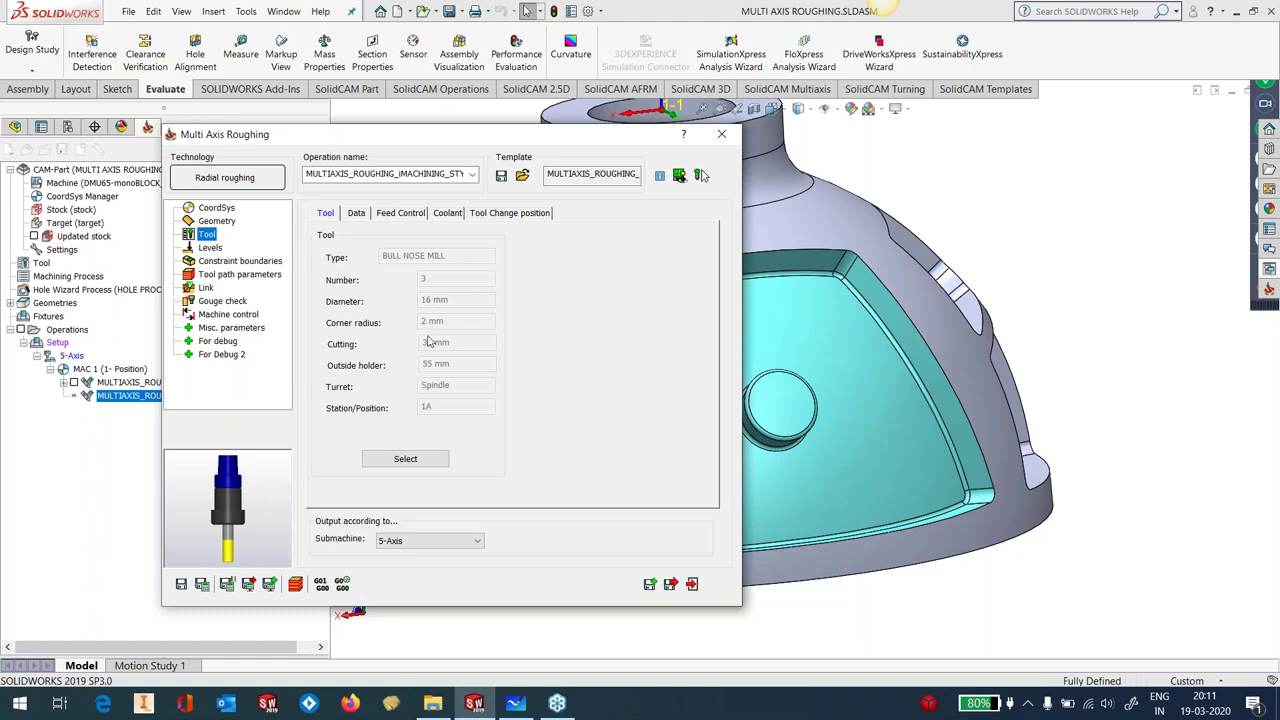
click(214, 248)
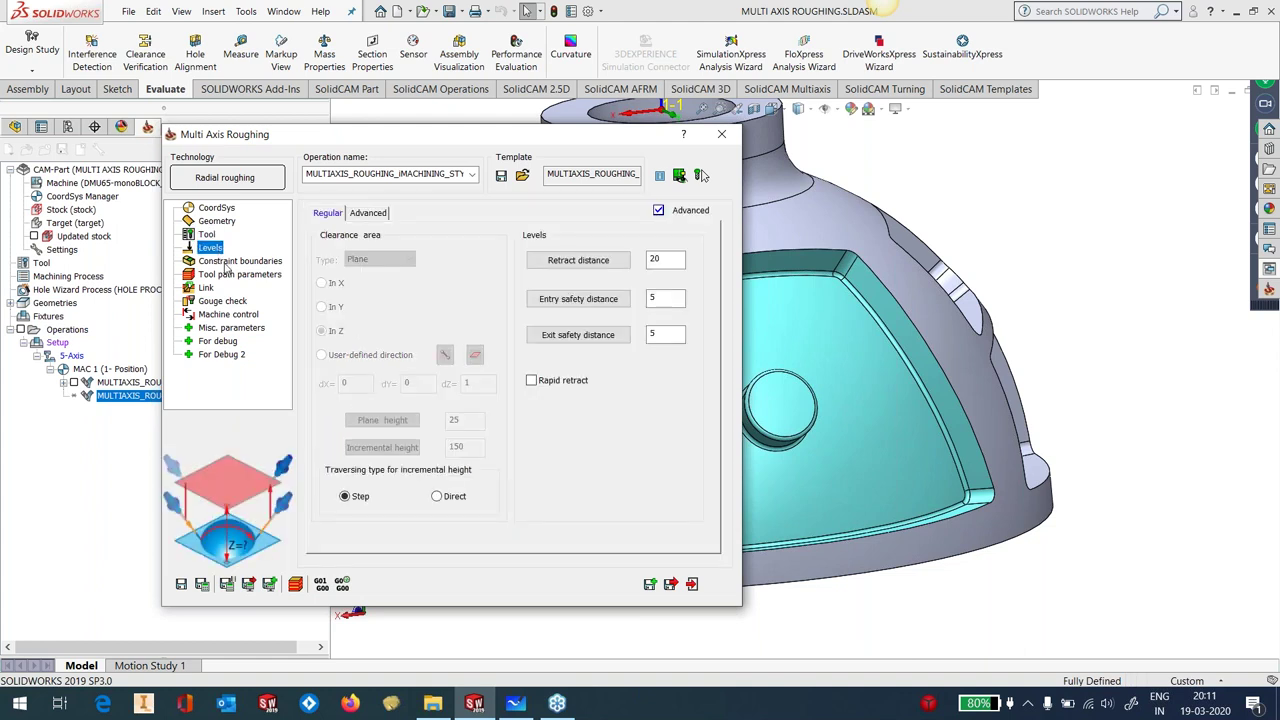
click(226, 262)
click(248, 275)
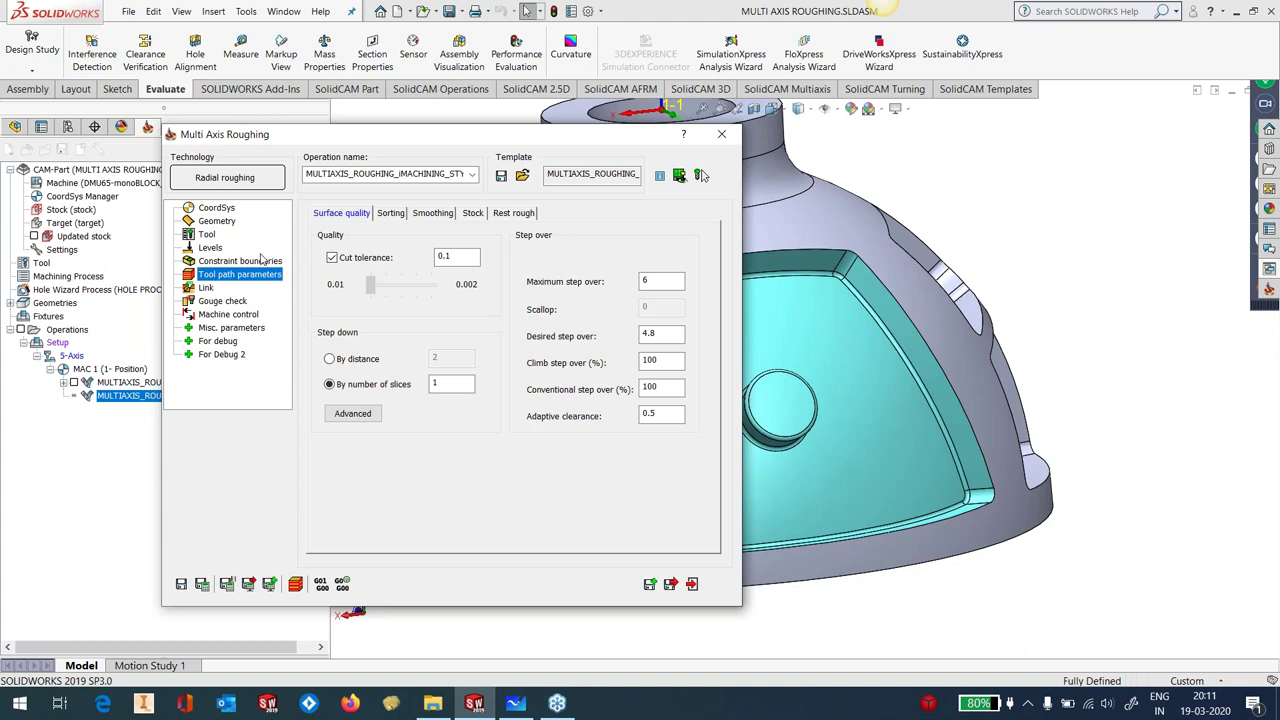
click(392, 215)
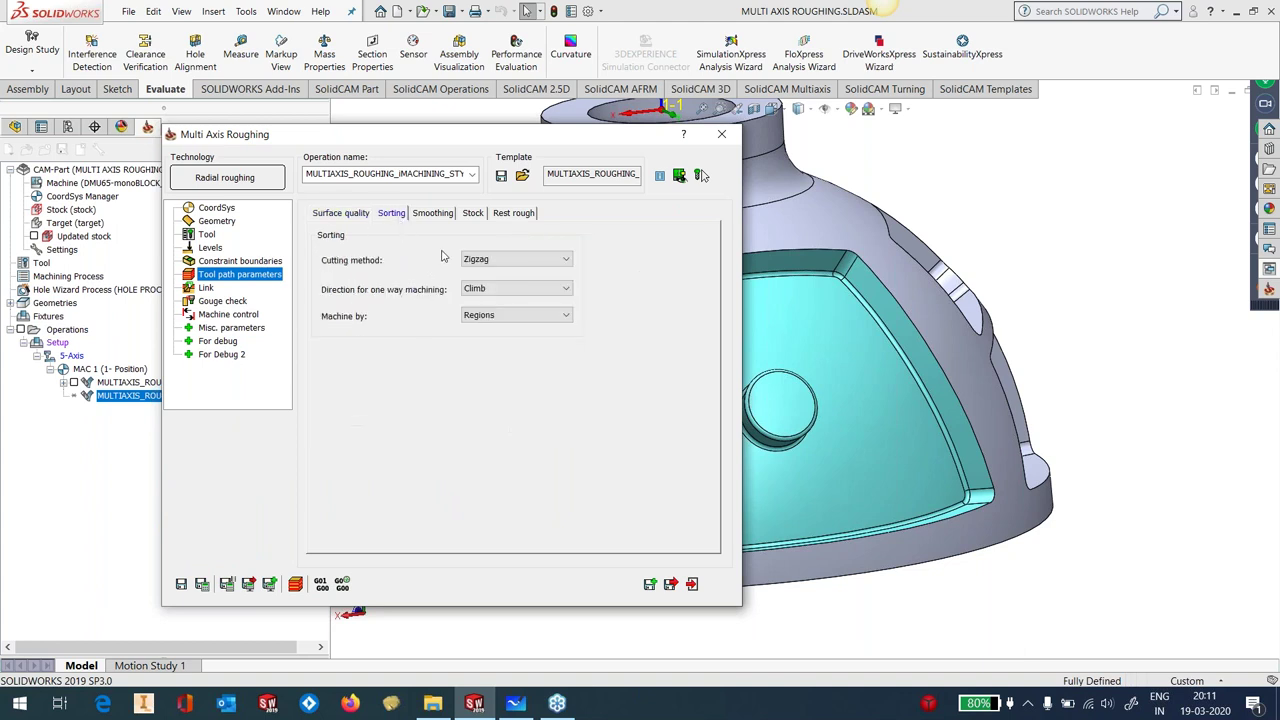
click(331, 215)
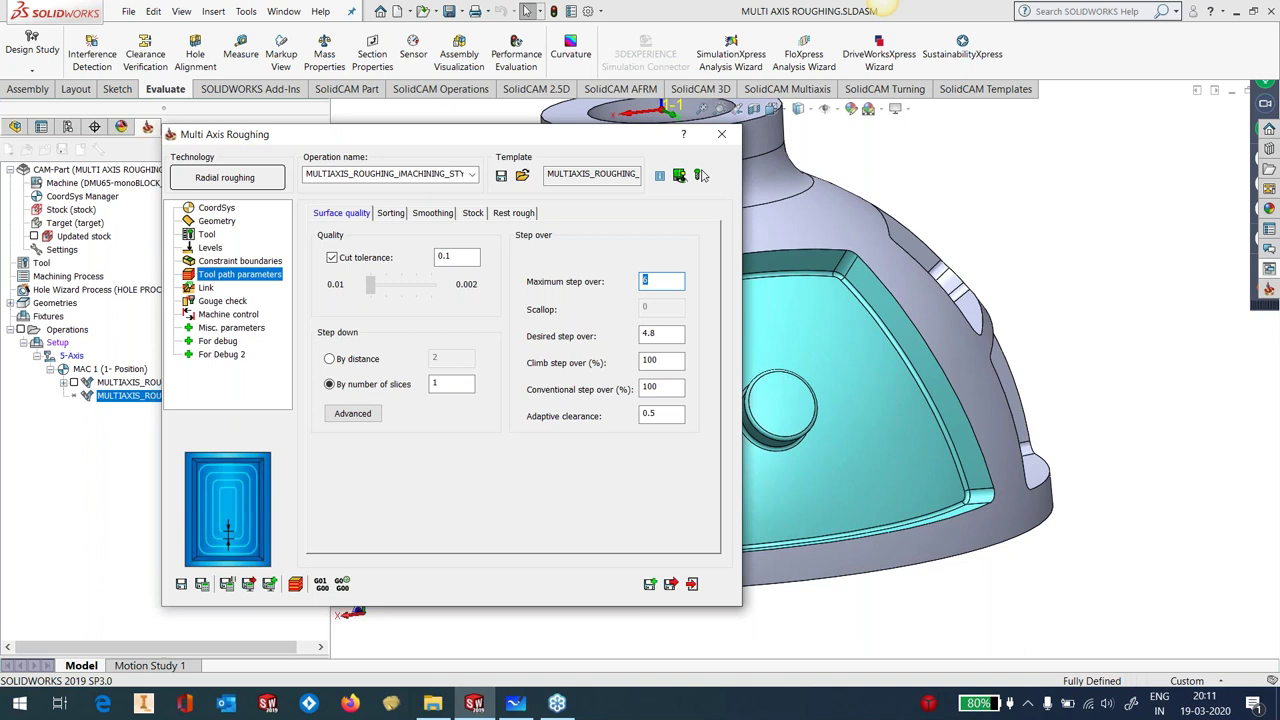
Lower the conventional step over from 100% to 80% under Surface quality
drag(668, 335, 627, 347)
drag(672, 361, 630, 367)
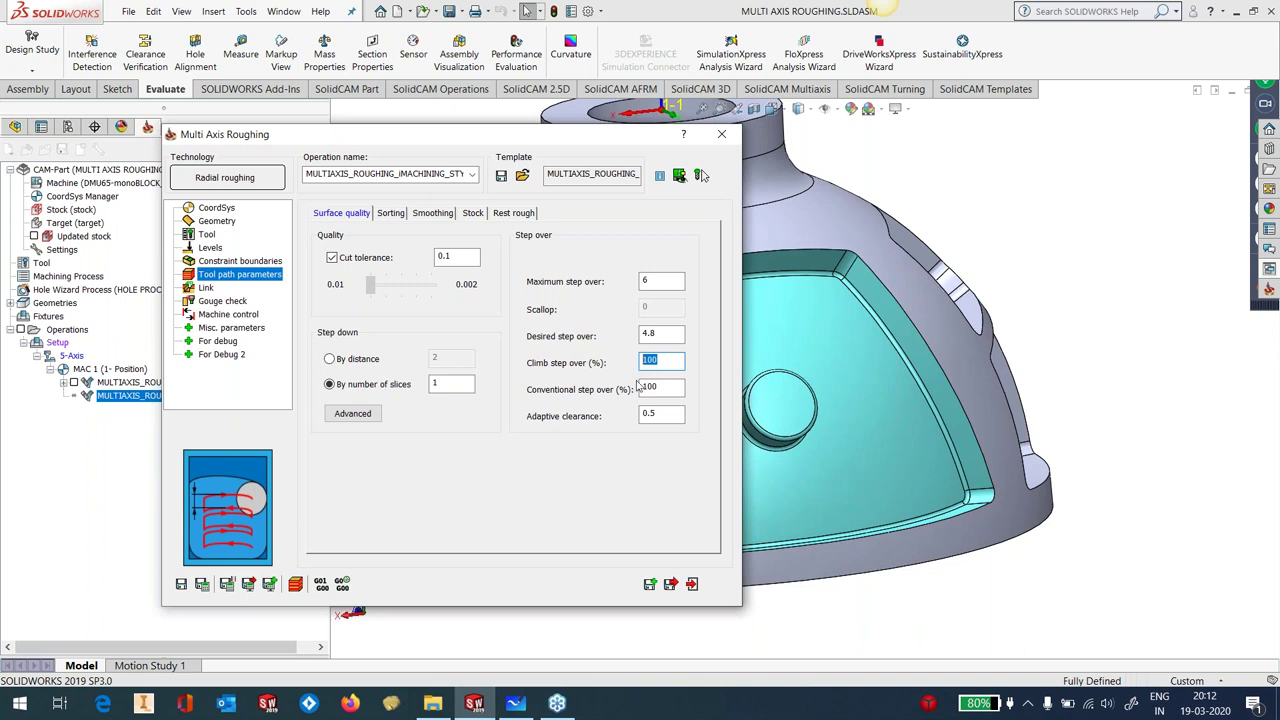
drag(668, 387, 610, 399)
text(80)
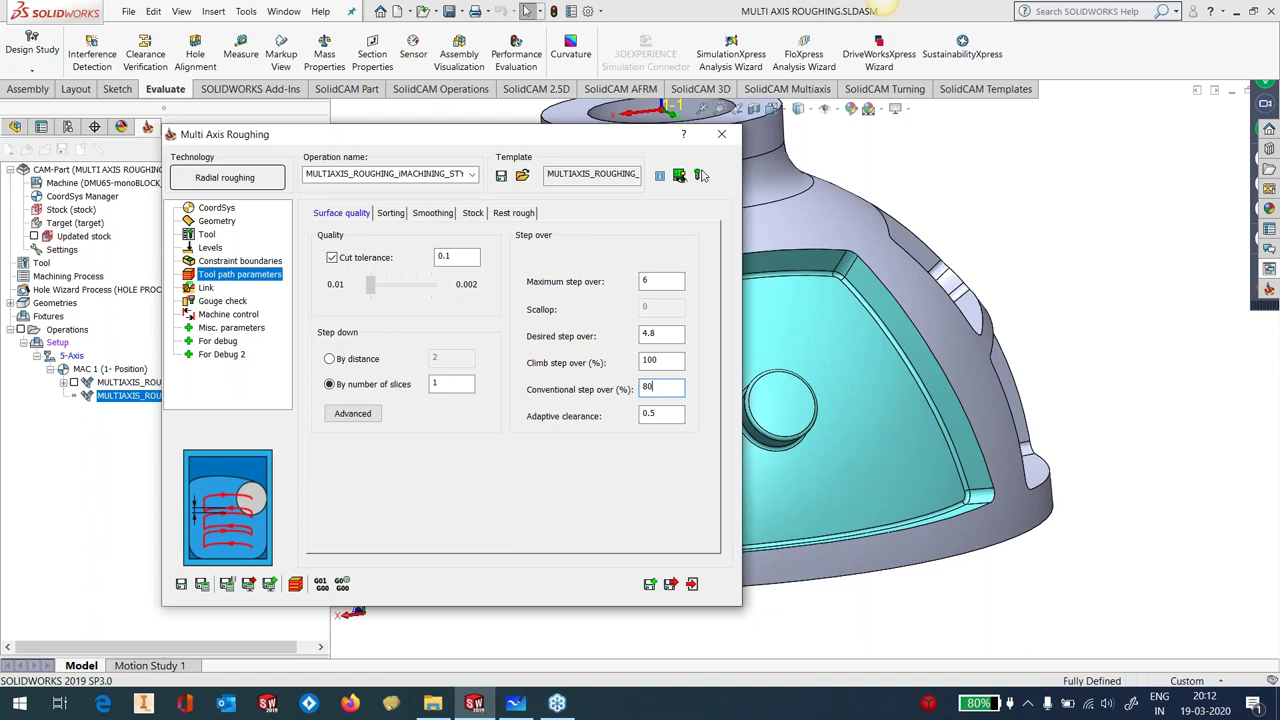
double_click(640, 413)
double_click(450, 384)
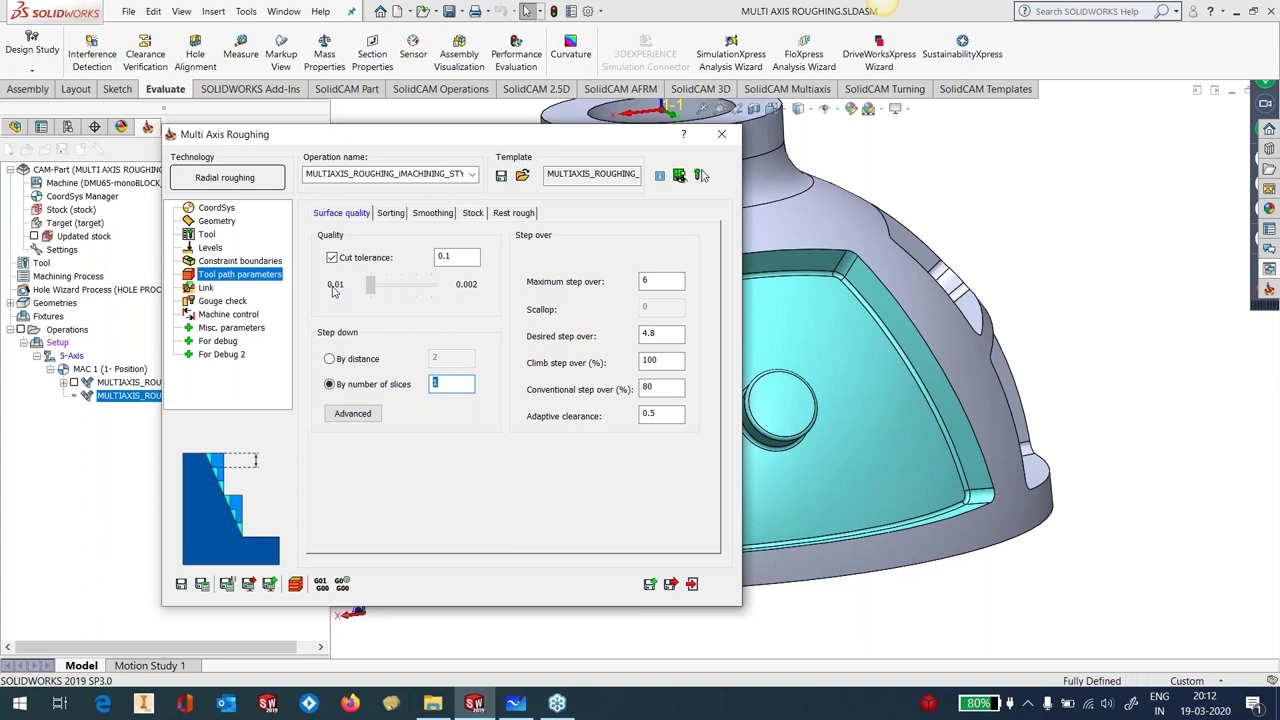
click(390, 213)
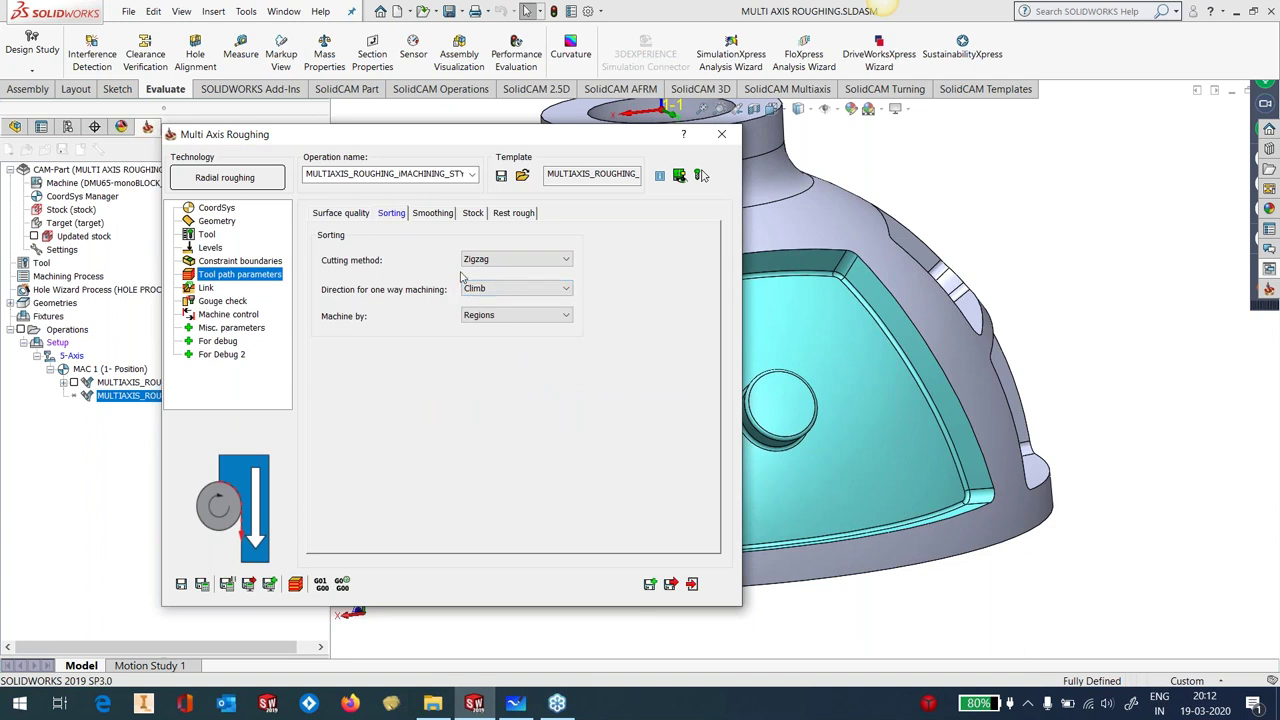
Start new stock surfaces from all faces matching the cyan pocket colour
click(434, 213)
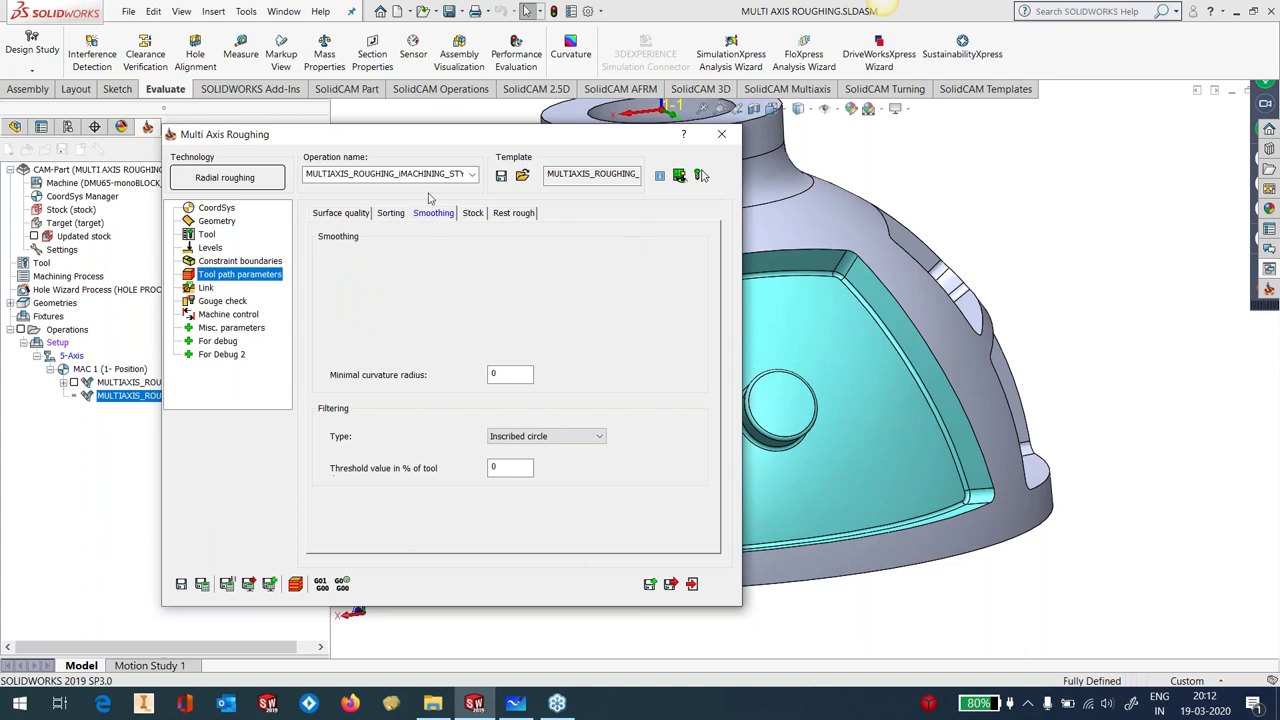
click(470, 214)
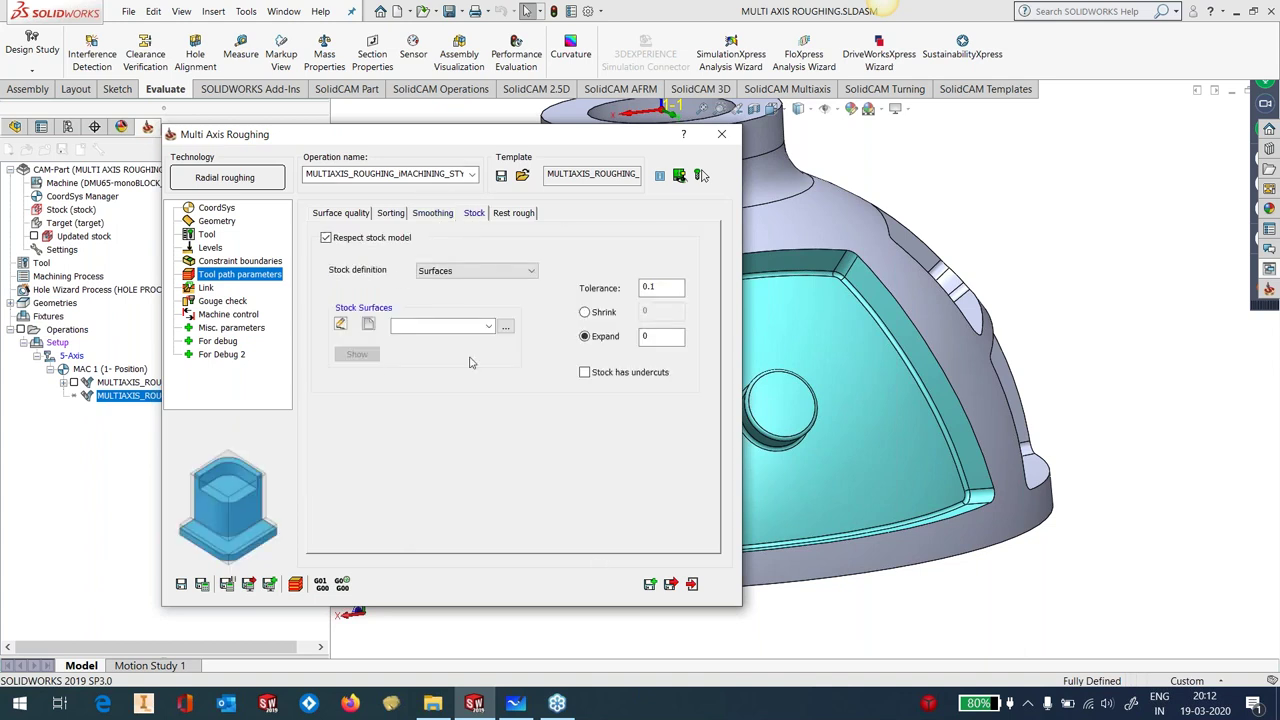
click(370, 328)
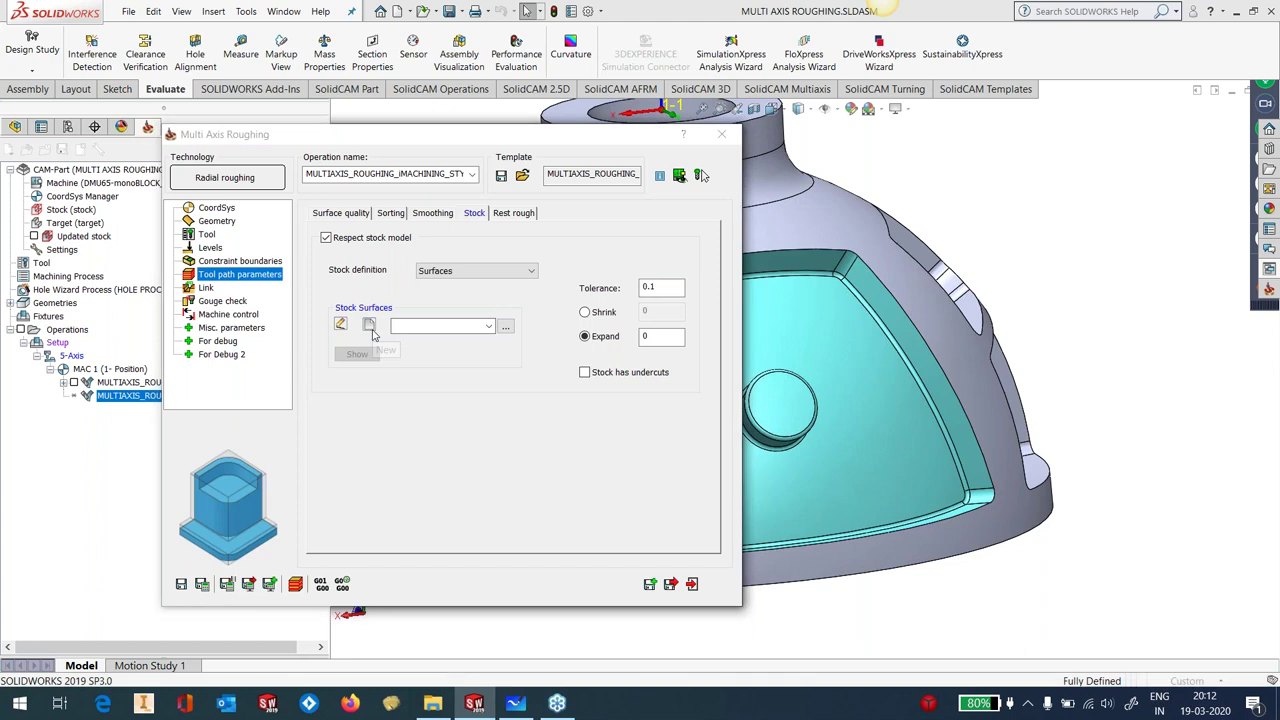
click(211, 392)
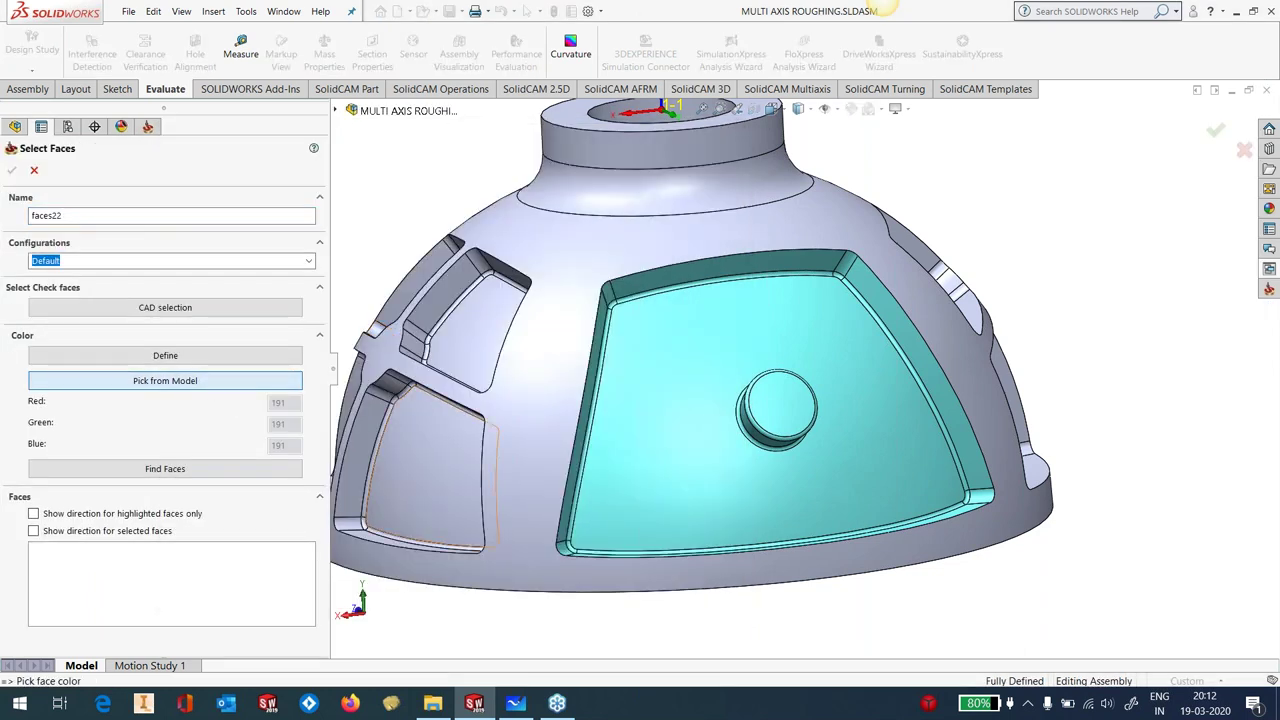
click(665, 389)
click(146, 475)
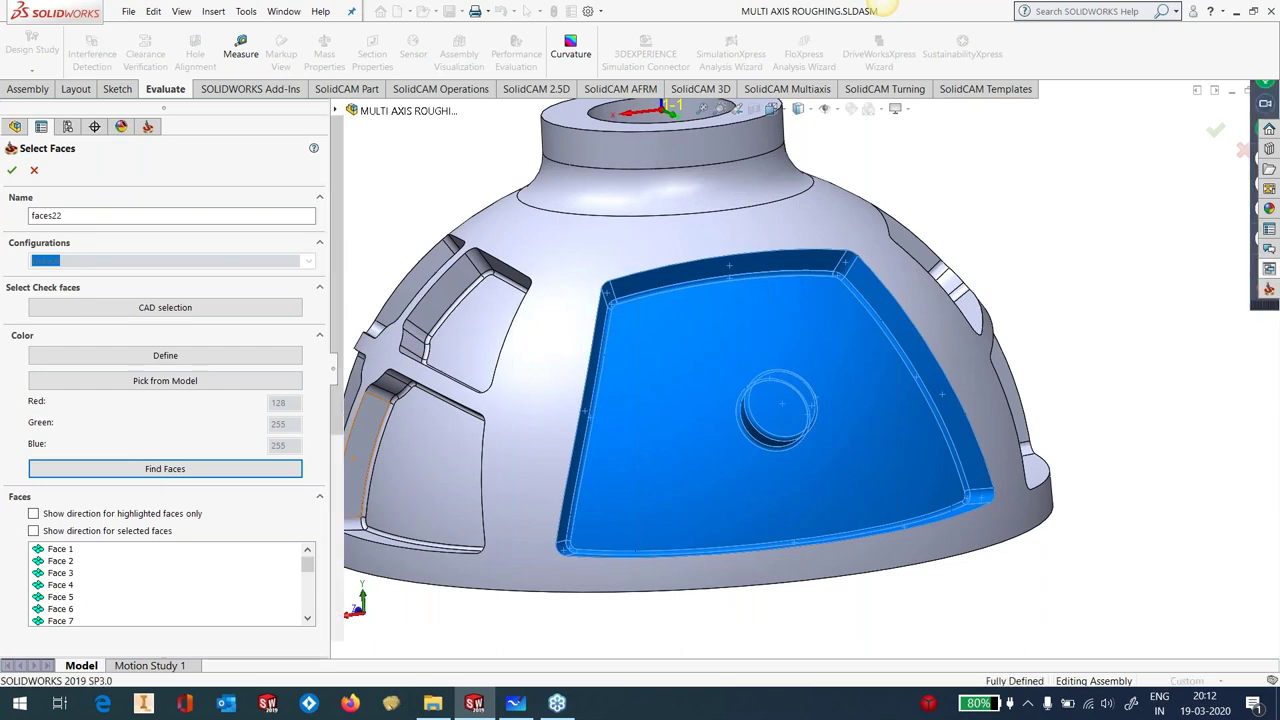
Add Surface-Fill1 to the stock face set and confirm it as faces22
click(338, 112)
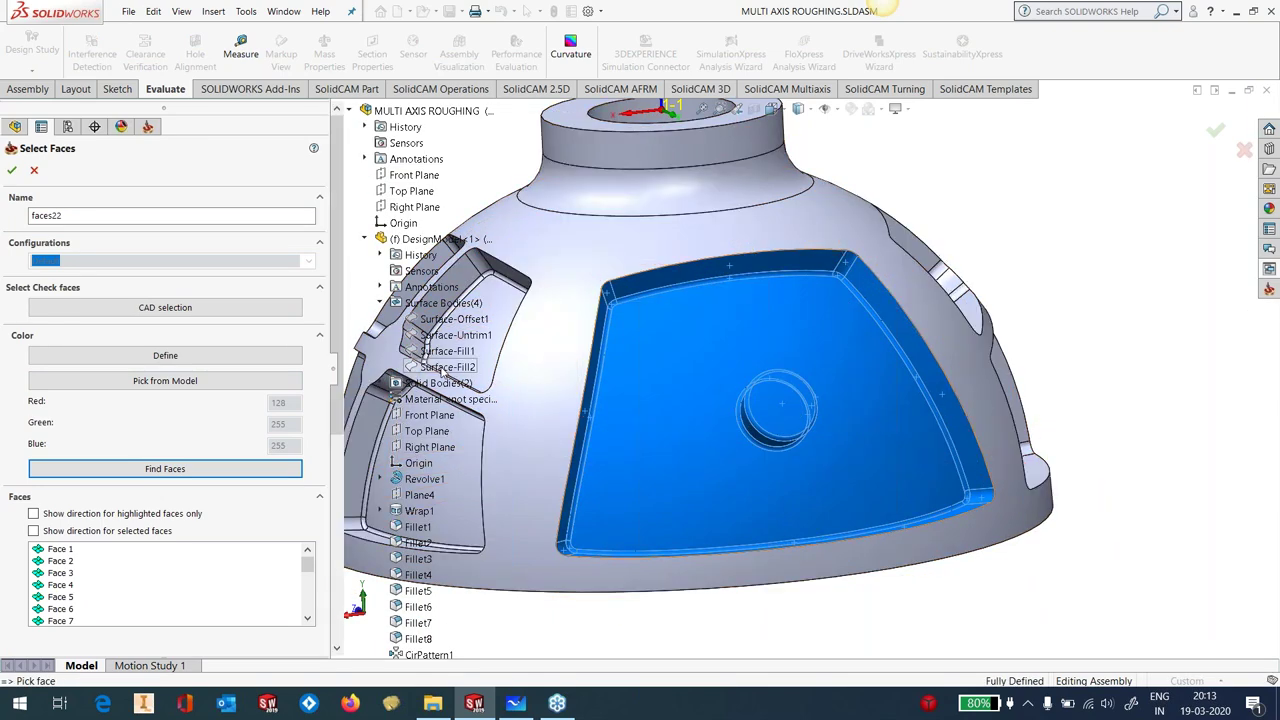
scroll(177, 600, down, 5)
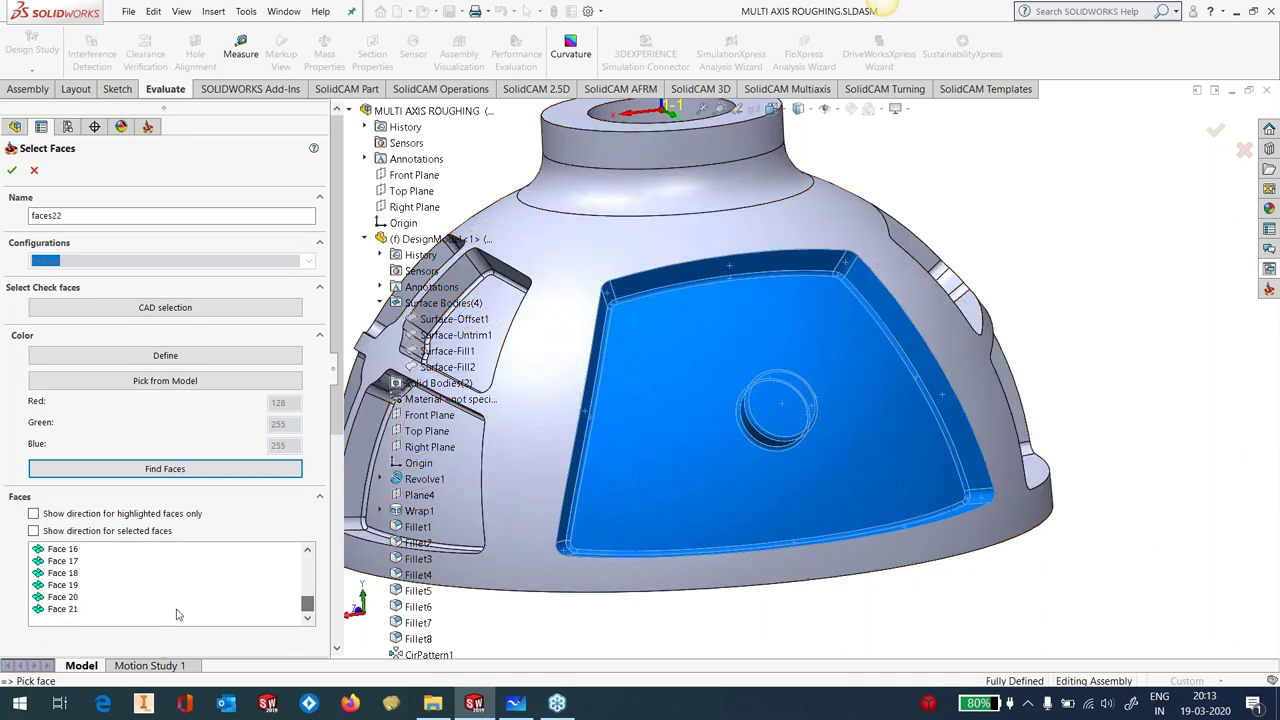
click(447, 351)
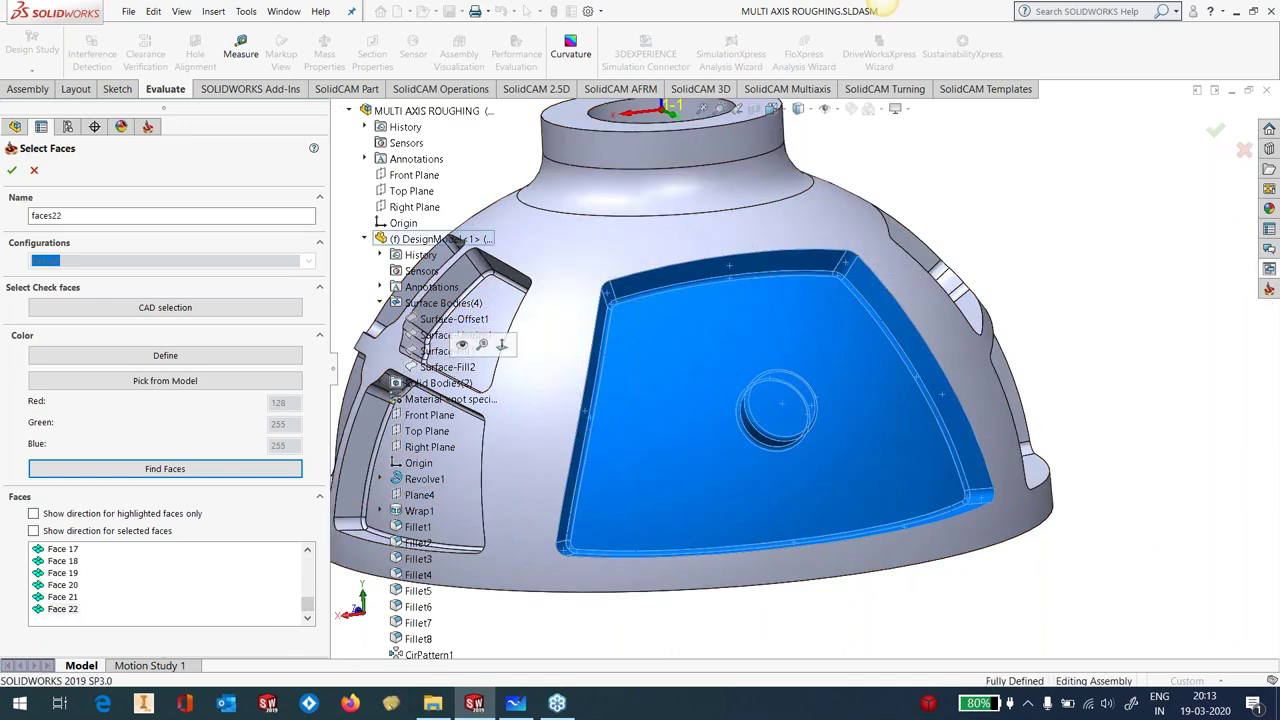
click(10, 172)
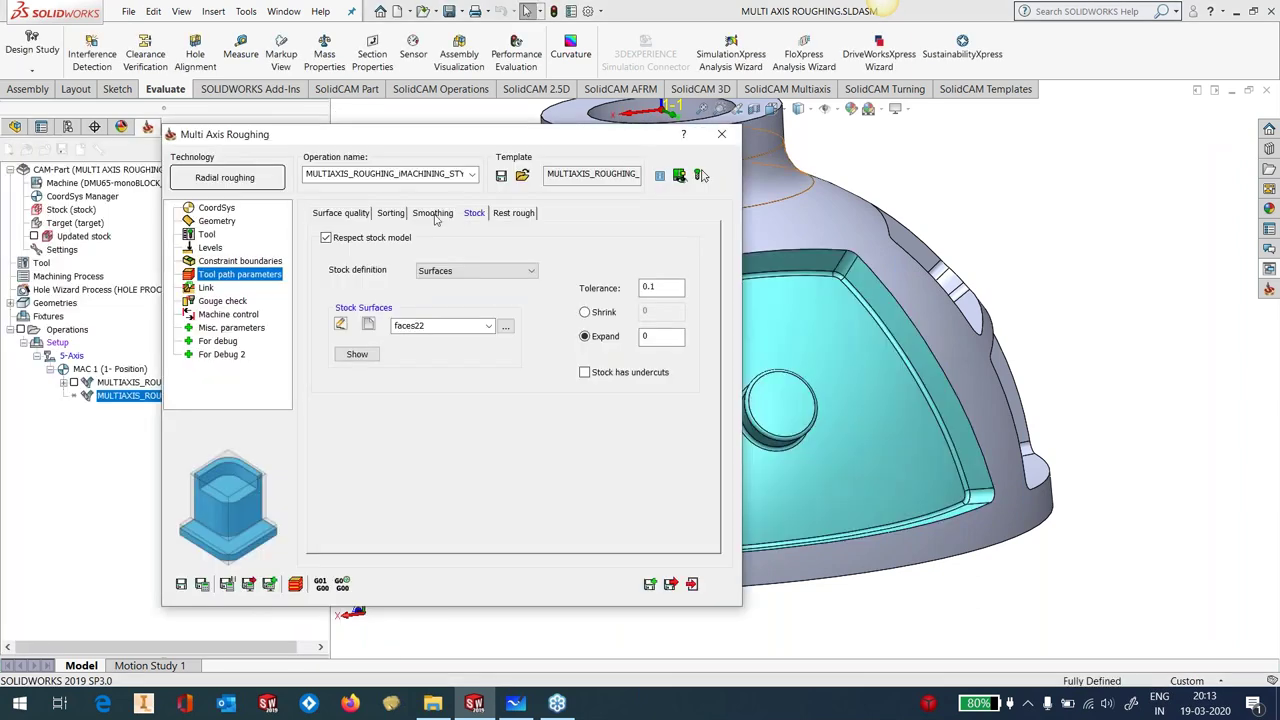
Review the Link, Gouge check and Machine control pages, then save and exit the operation
click(206, 288)
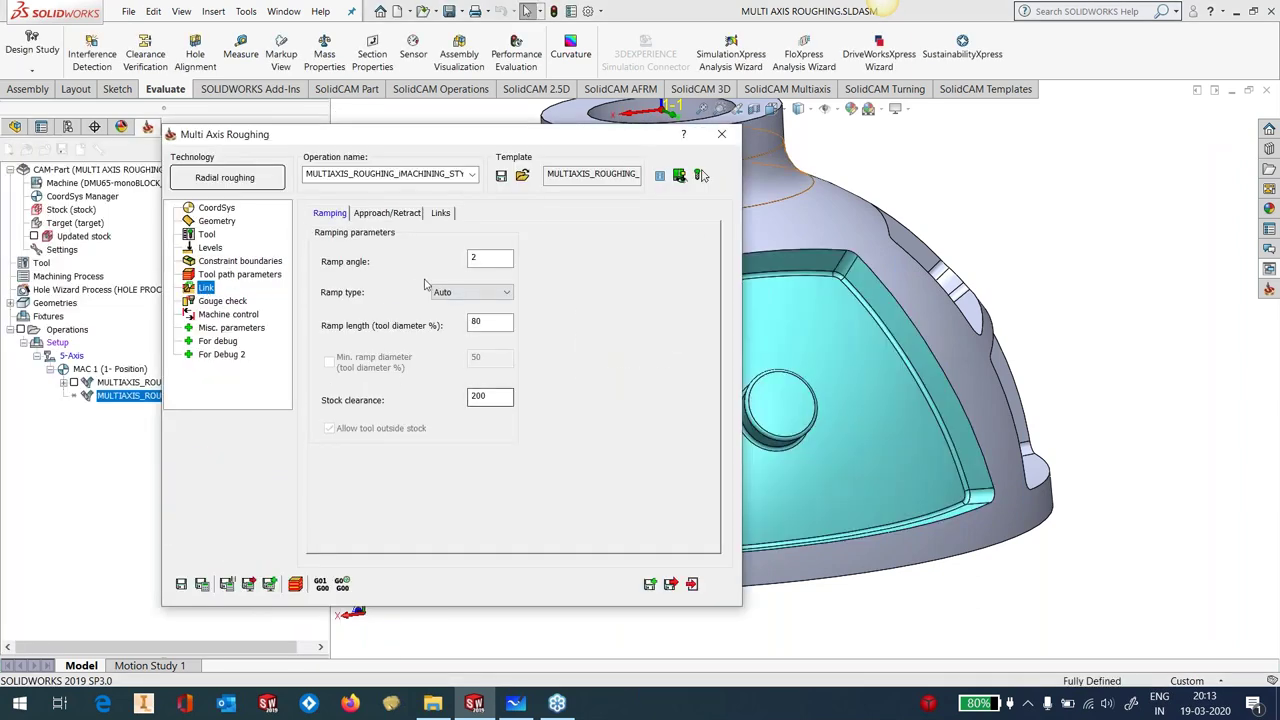
click(388, 213)
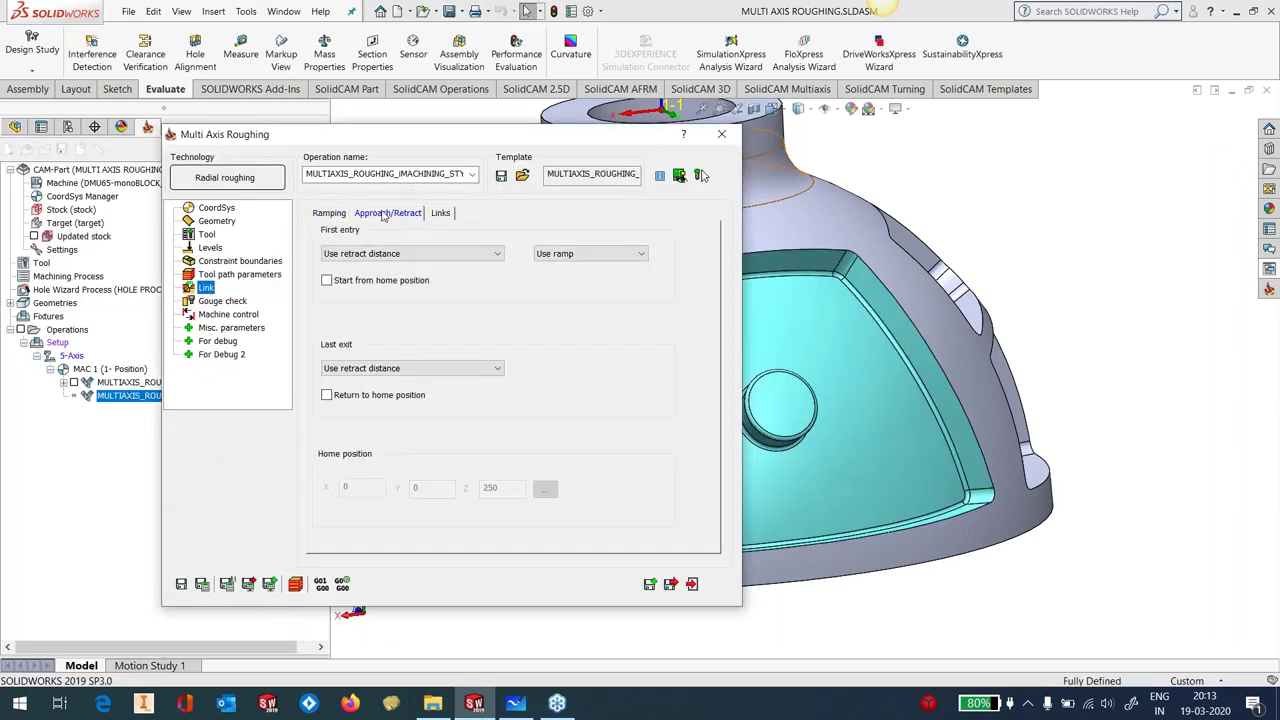
click(446, 215)
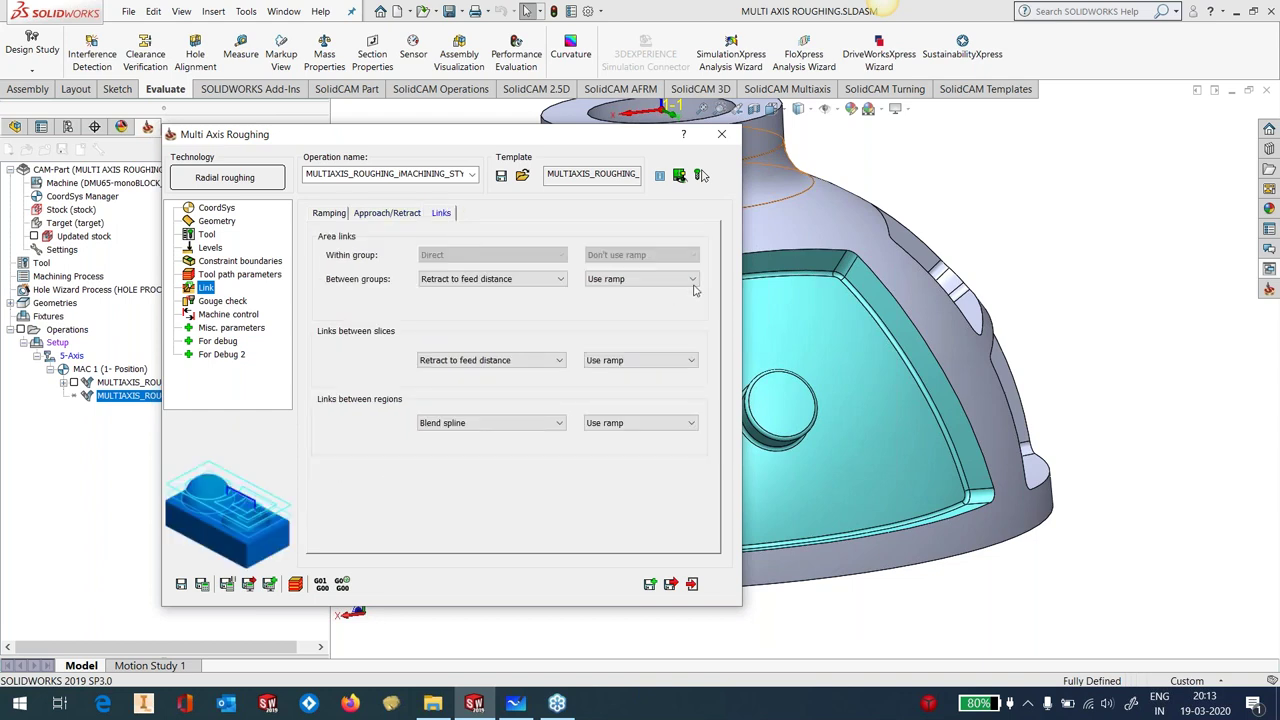
click(205, 304)
click(206, 317)
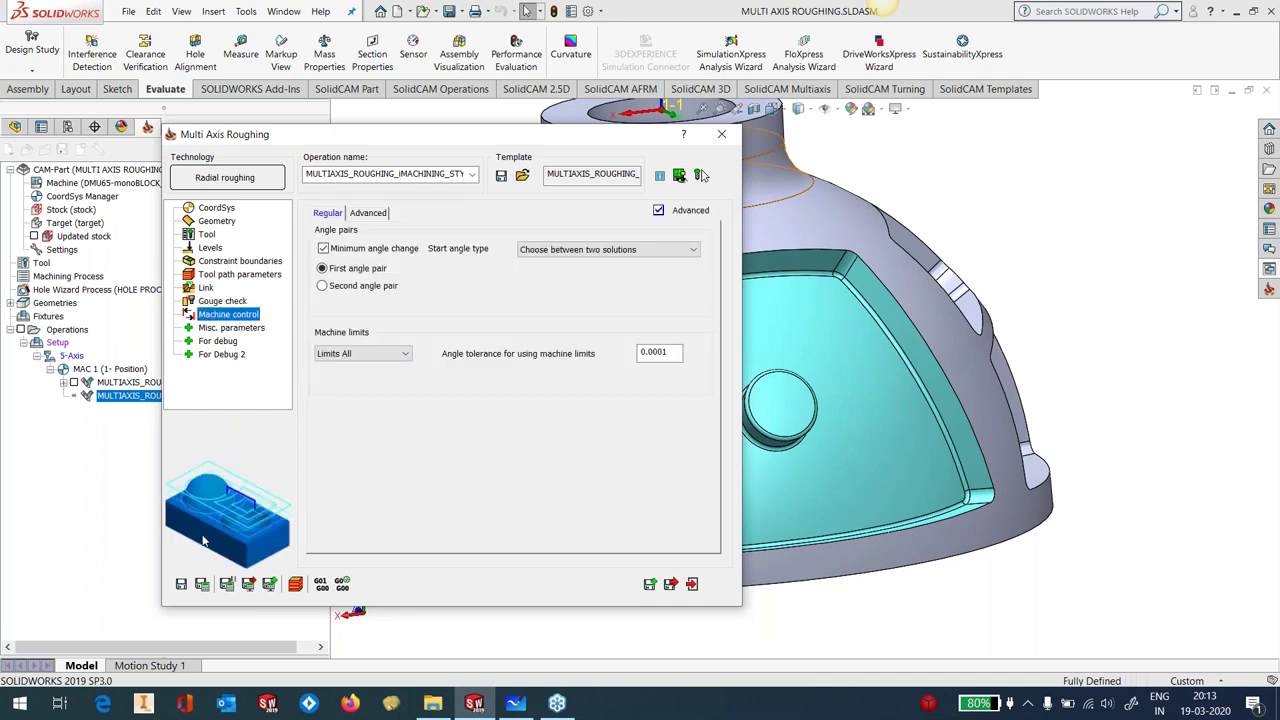
click(692, 584)
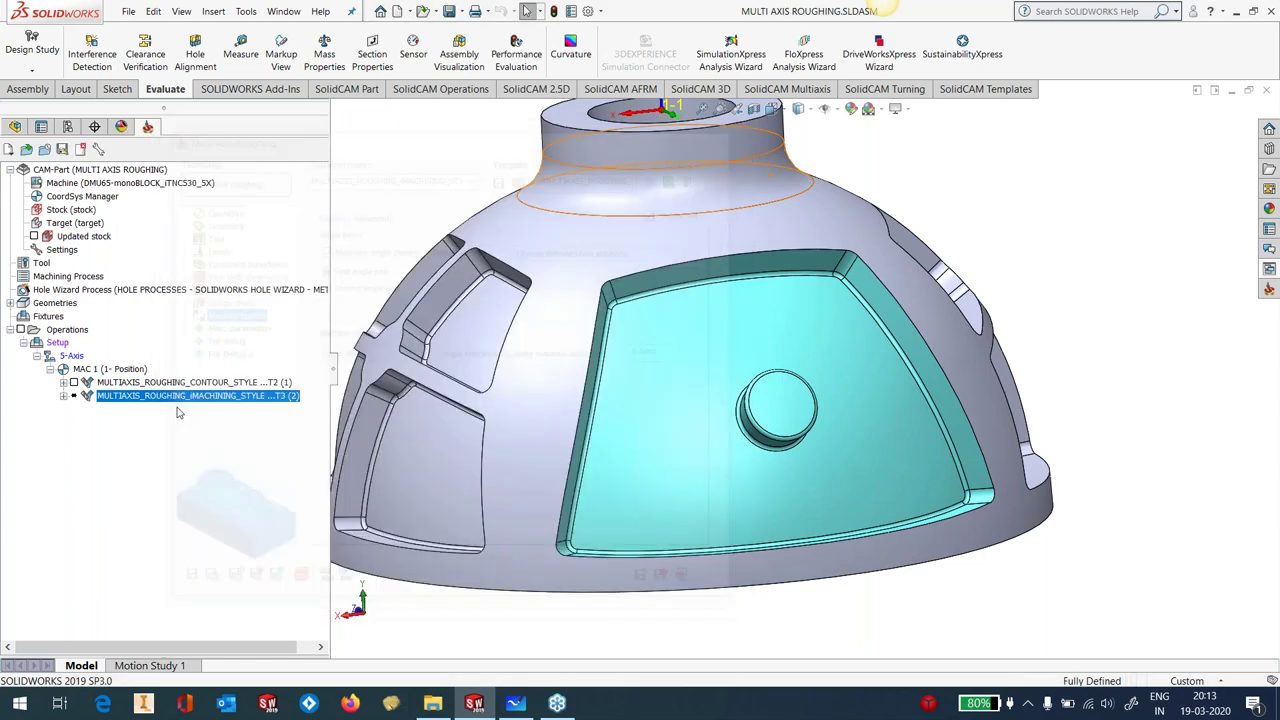
Calculate the MULTIAXIS_ROUGHING_IMACHINING_STYLE toolpath and orbit to inspect the spiral roughing passes
right_click(153, 396)
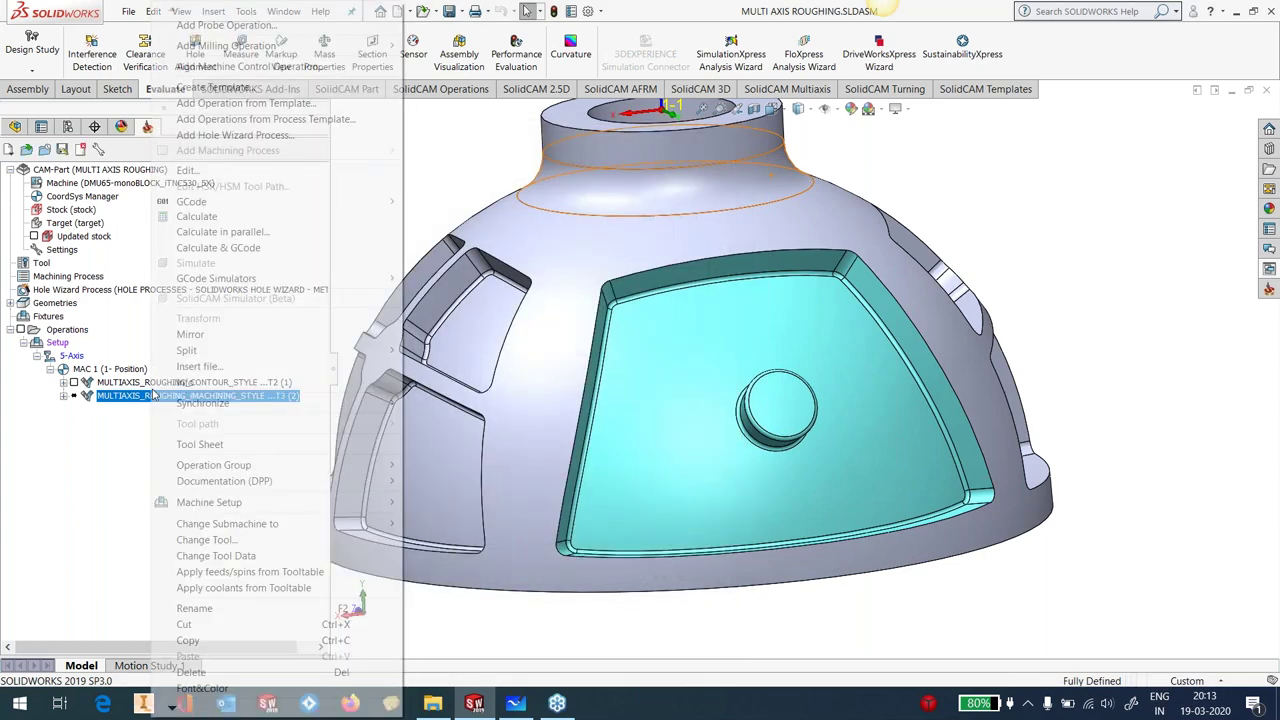
click(196, 218)
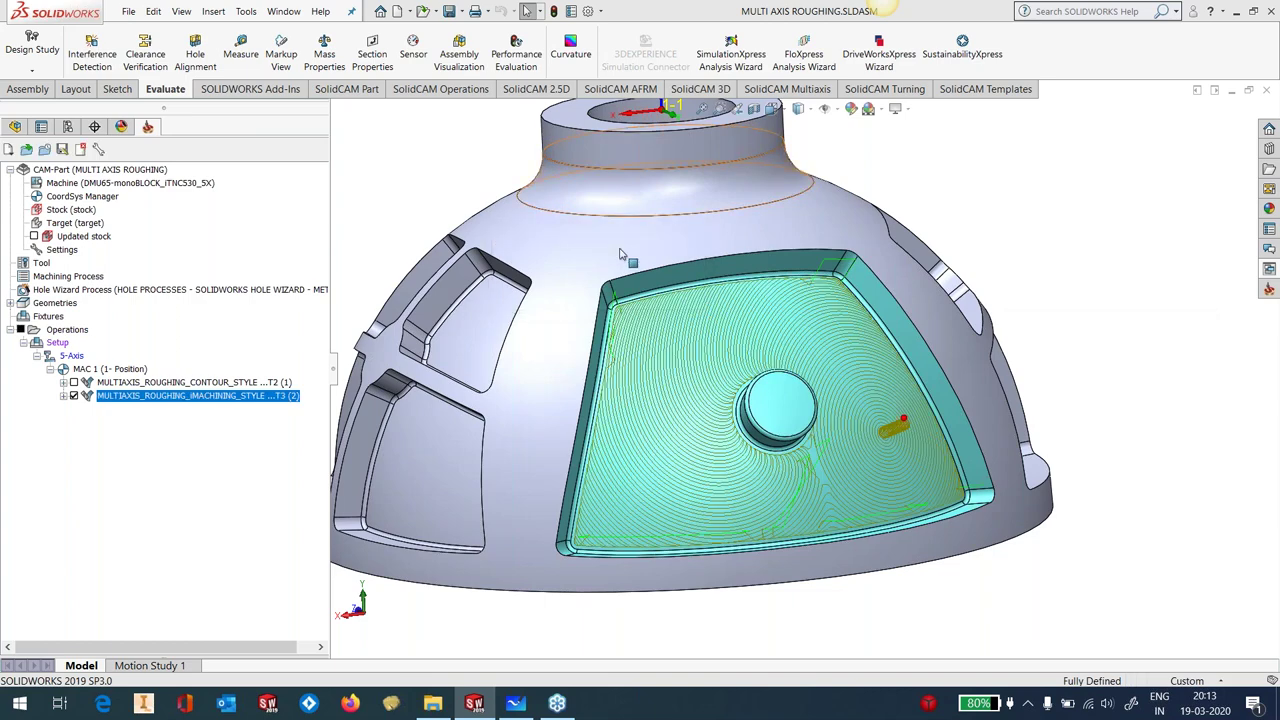
middle_drag(966, 452, 940, 465)
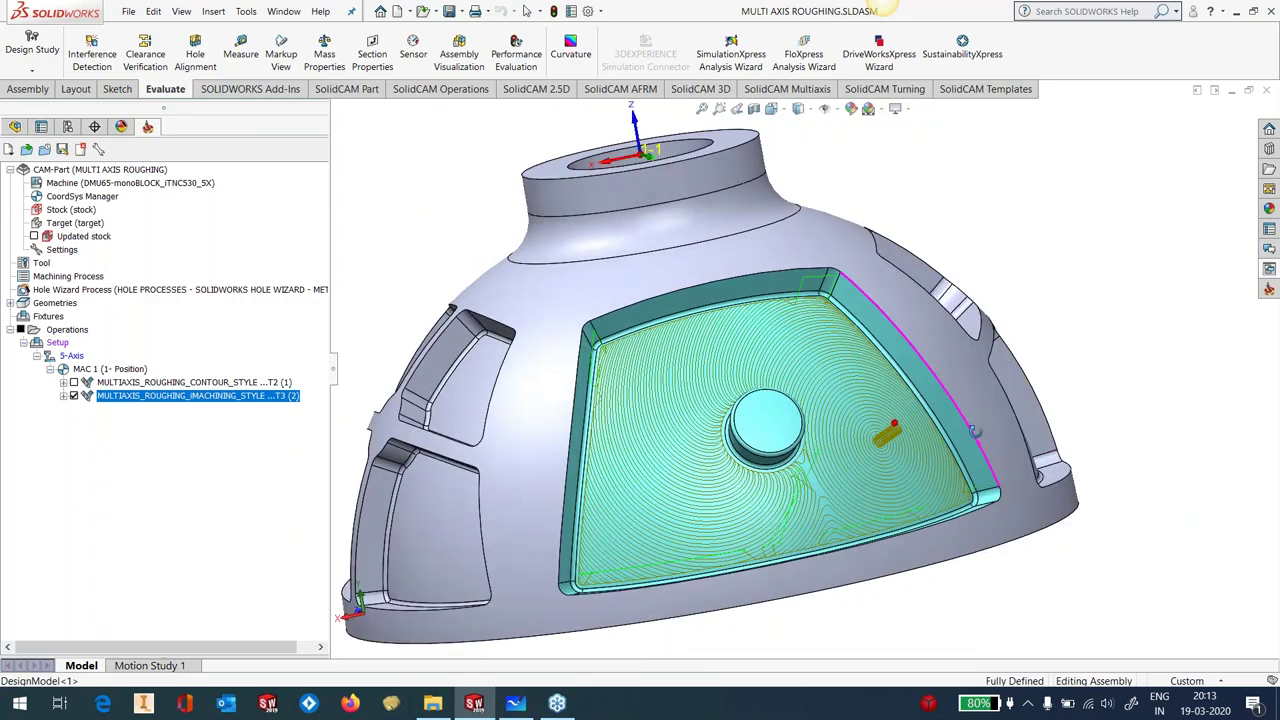
scroll(922, 492, down, 3)
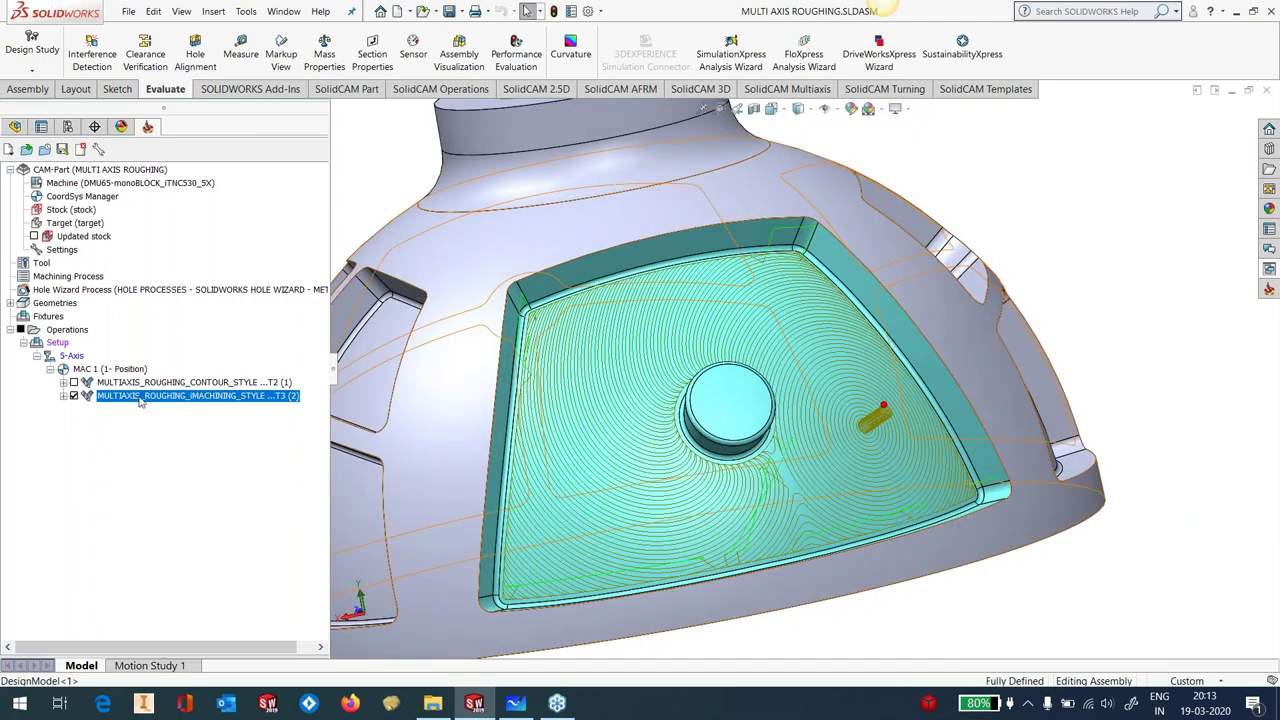
Start Machine Simulation for the iMachining-style roughing operation
right_click(141, 399)
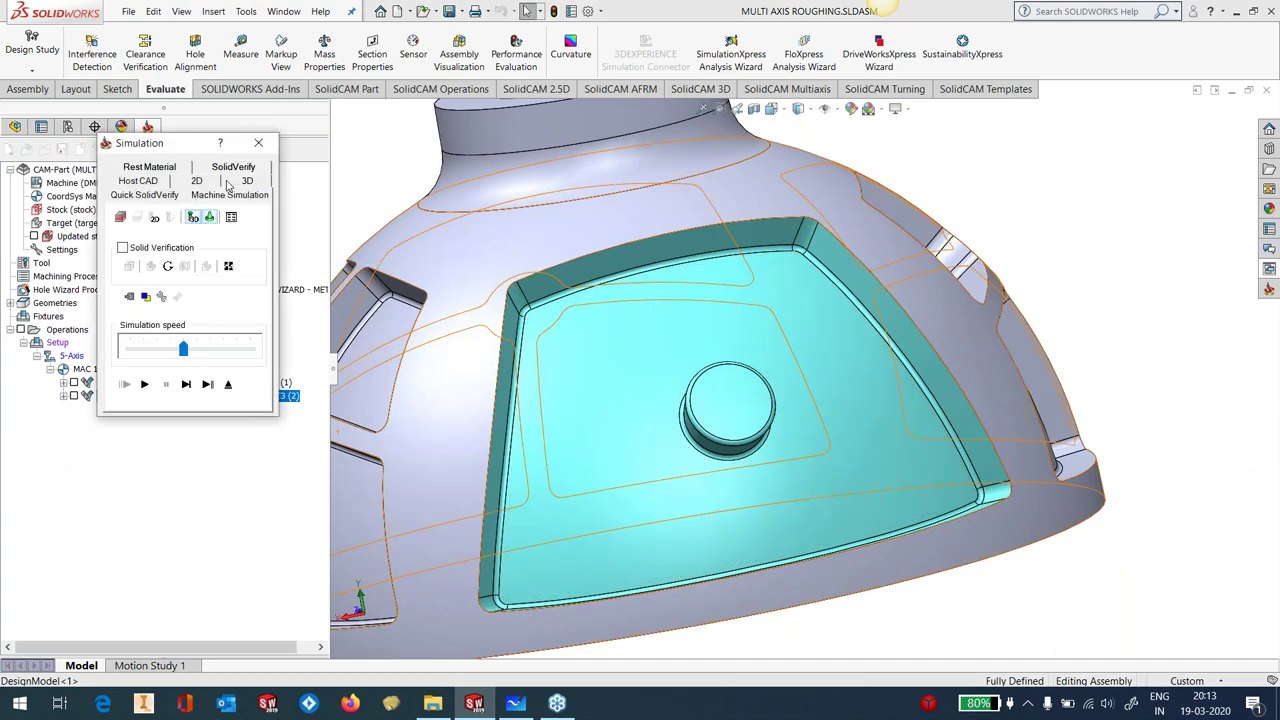
click(229, 195)
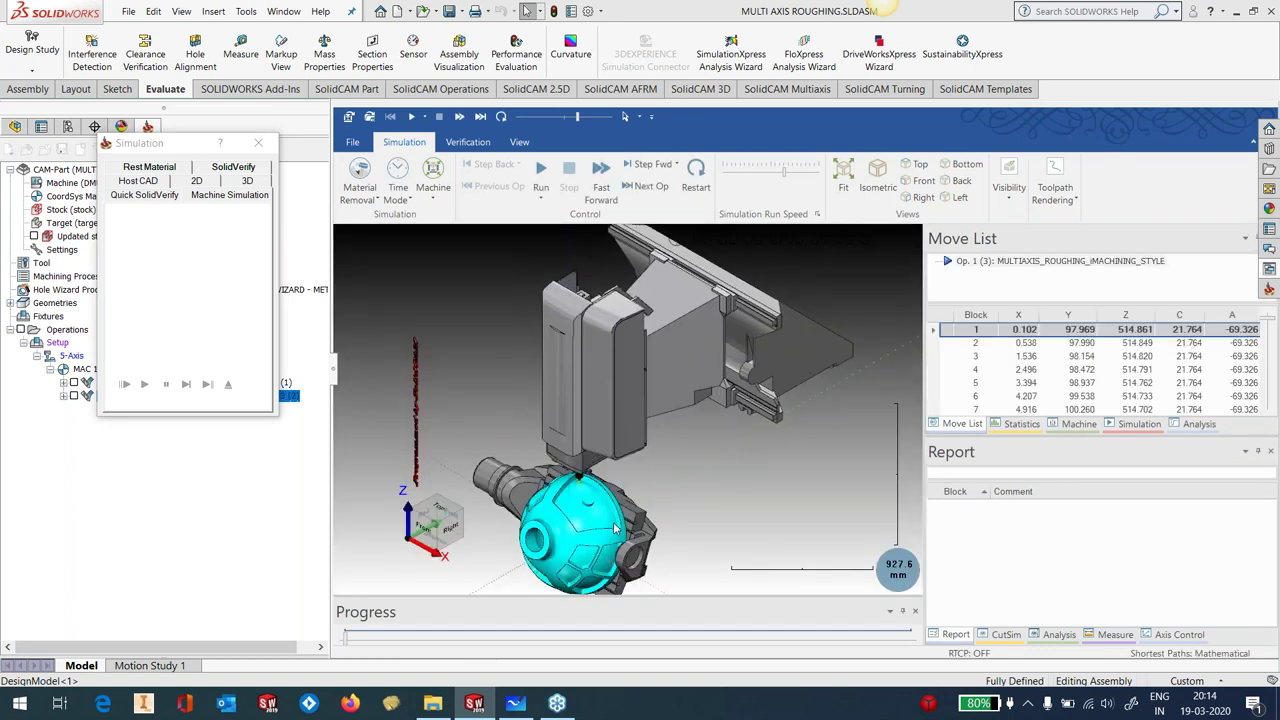
Play the iMachining-style roughing machine simulation to about 00:18, then close it
scroll(580, 521, up, 3)
scroll(590, 540, down, 3)
scroll(595, 560, up, 5)
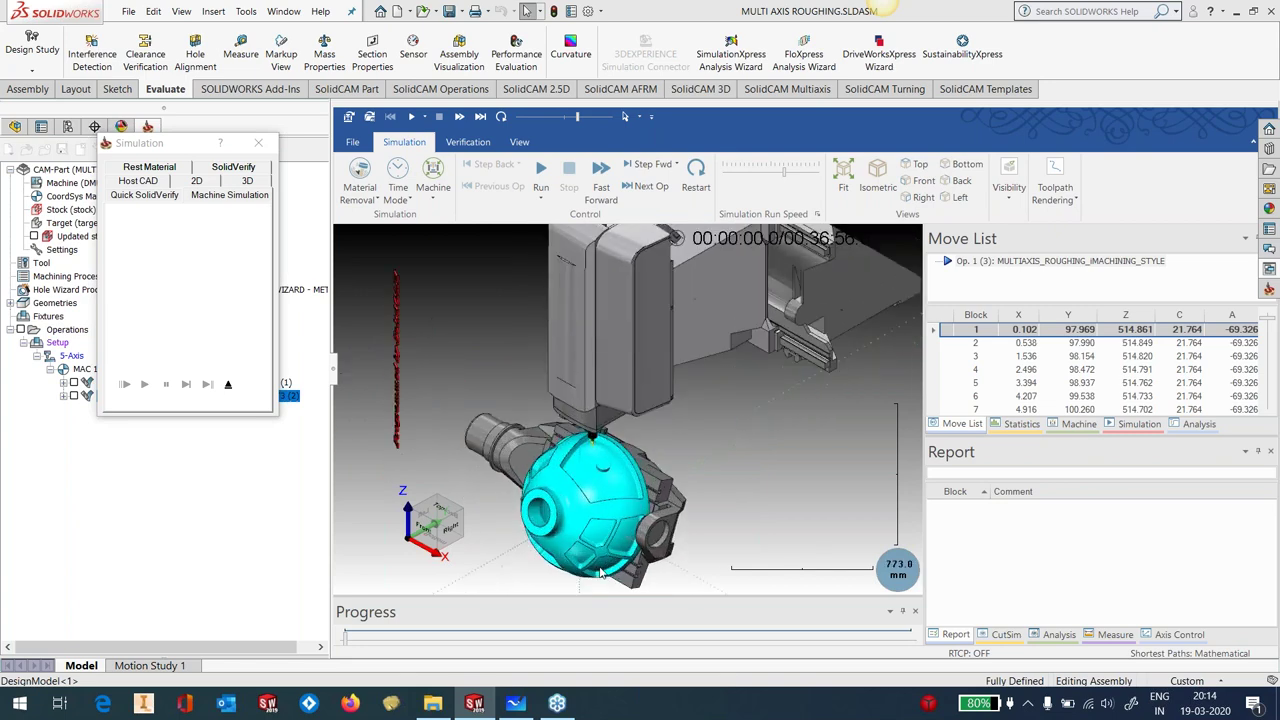
drag(600, 572, 560, 300)
click(540, 172)
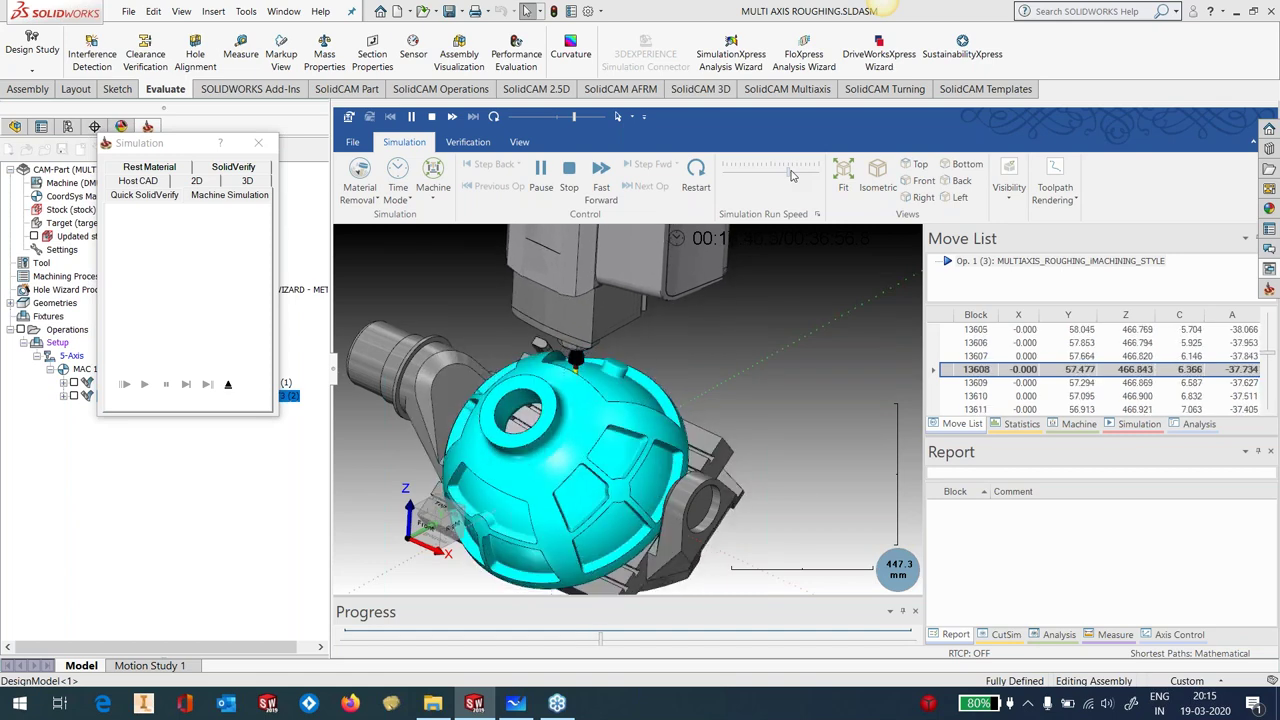
click(227, 385)
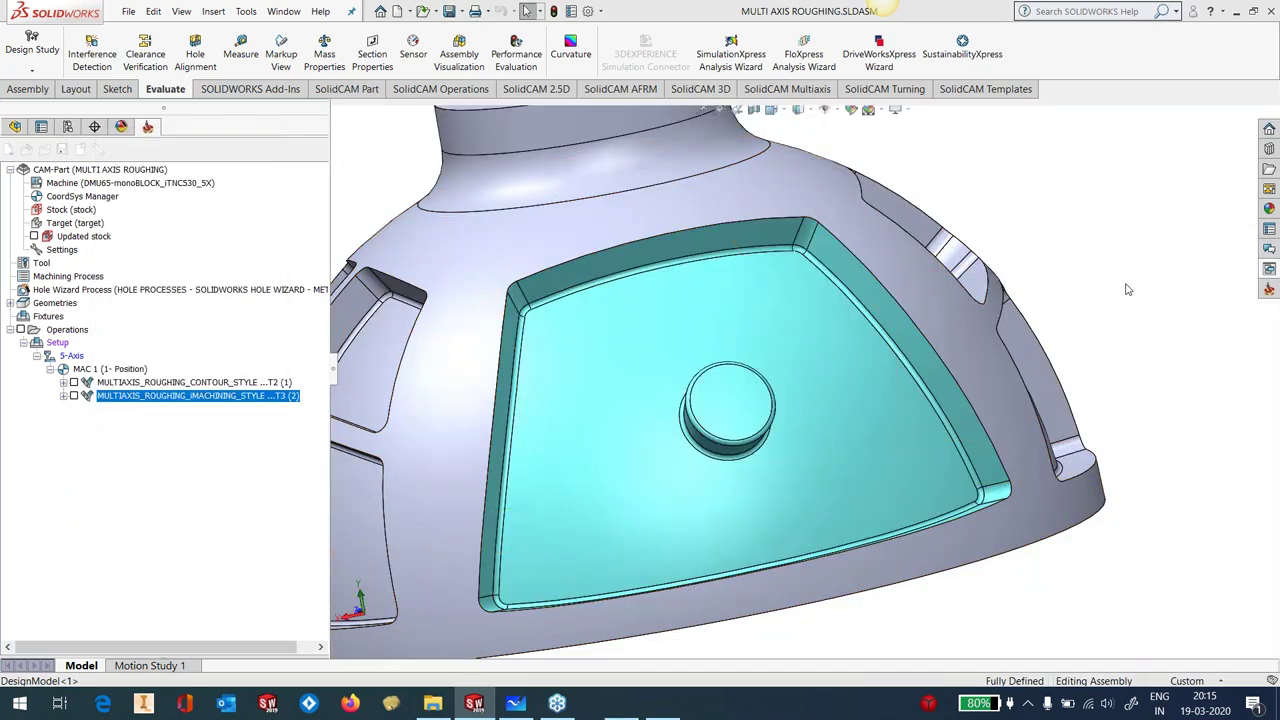
click(73, 396)
click(73, 396)
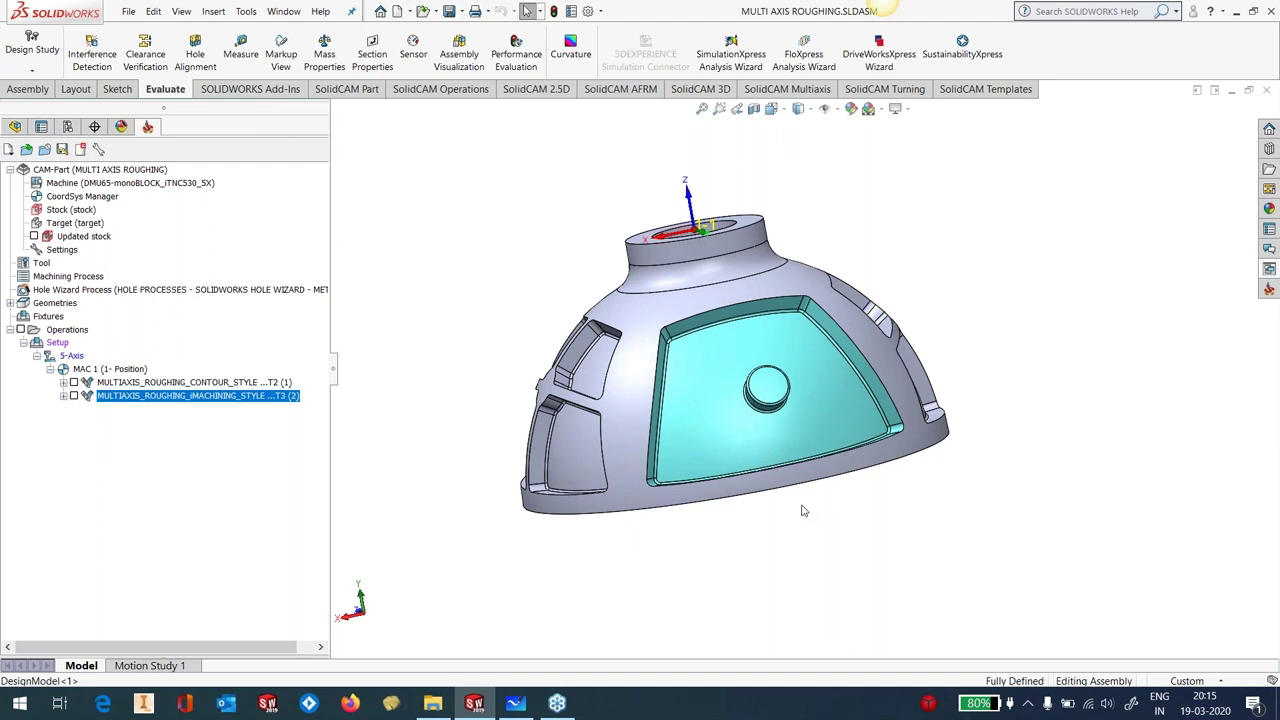
middle_drag(845, 363, 710, 450)
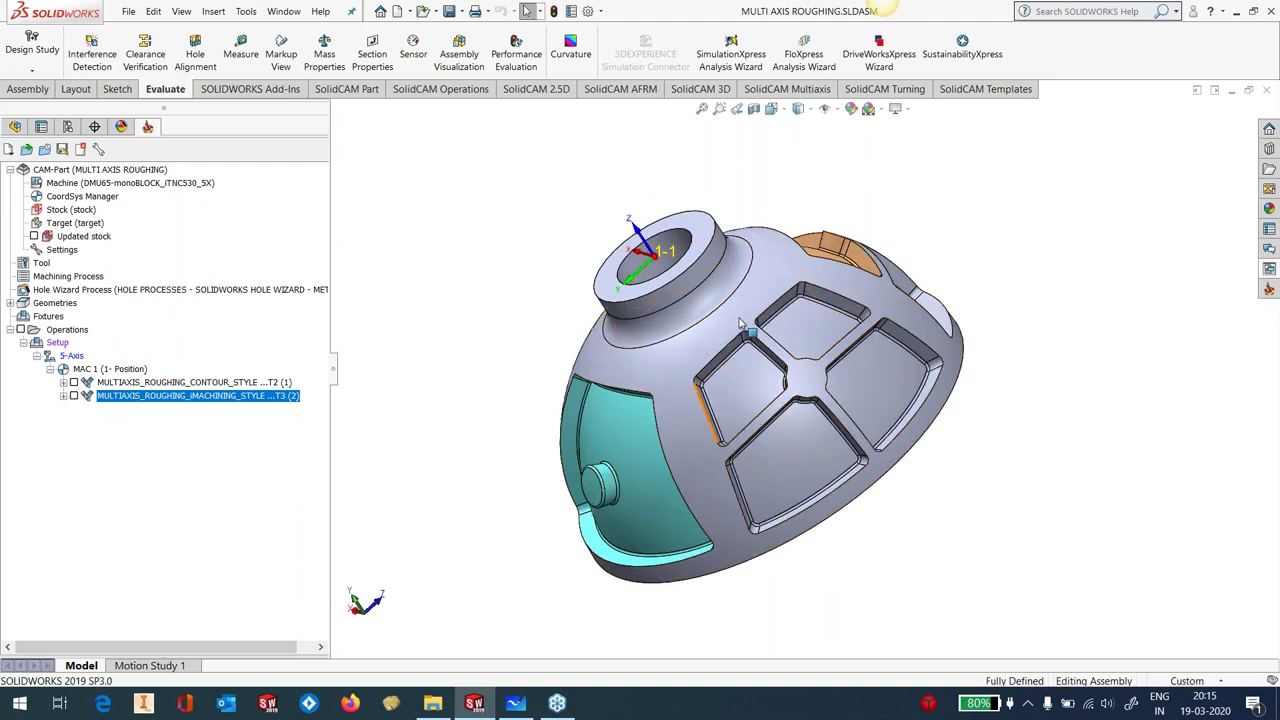
middle_drag(812, 310, 953, 476)
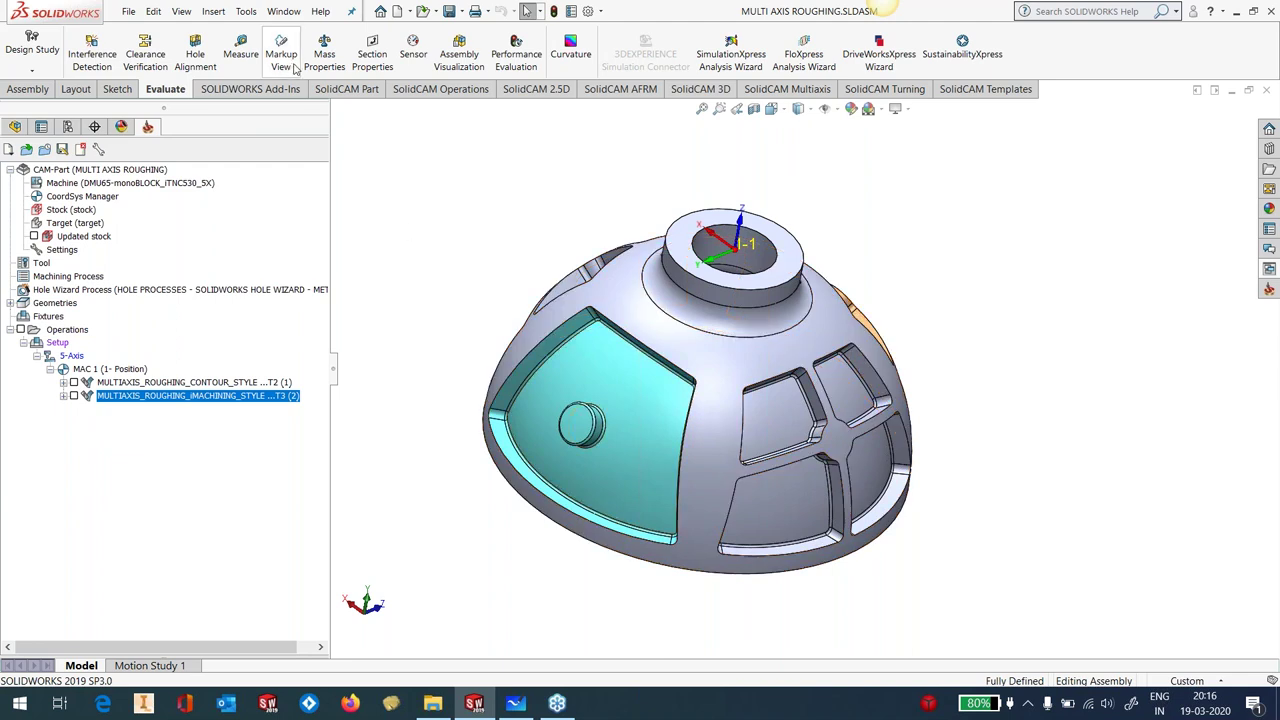
Open PORT SIMPLE.prt from SolidCAM's Recent CAM-Parts list
click(245, 12)
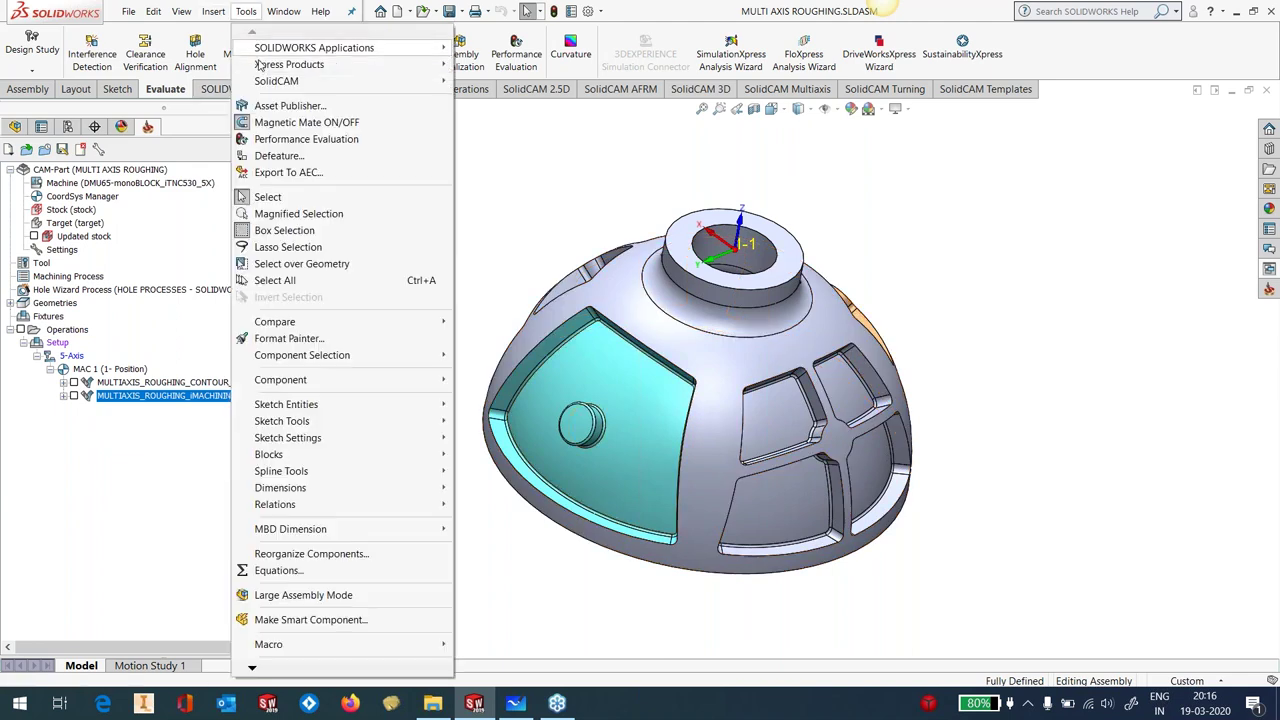
mouse_move(262, 80)
mouse_move(500, 388)
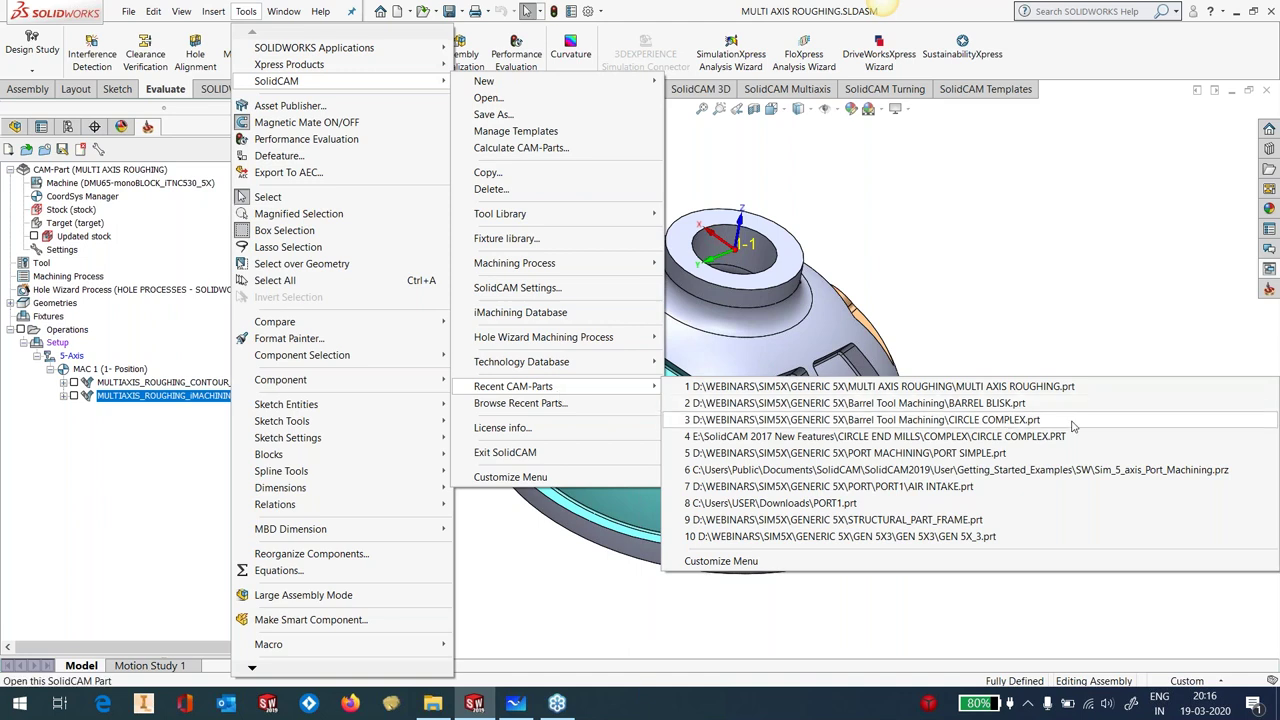
click(1012, 459)
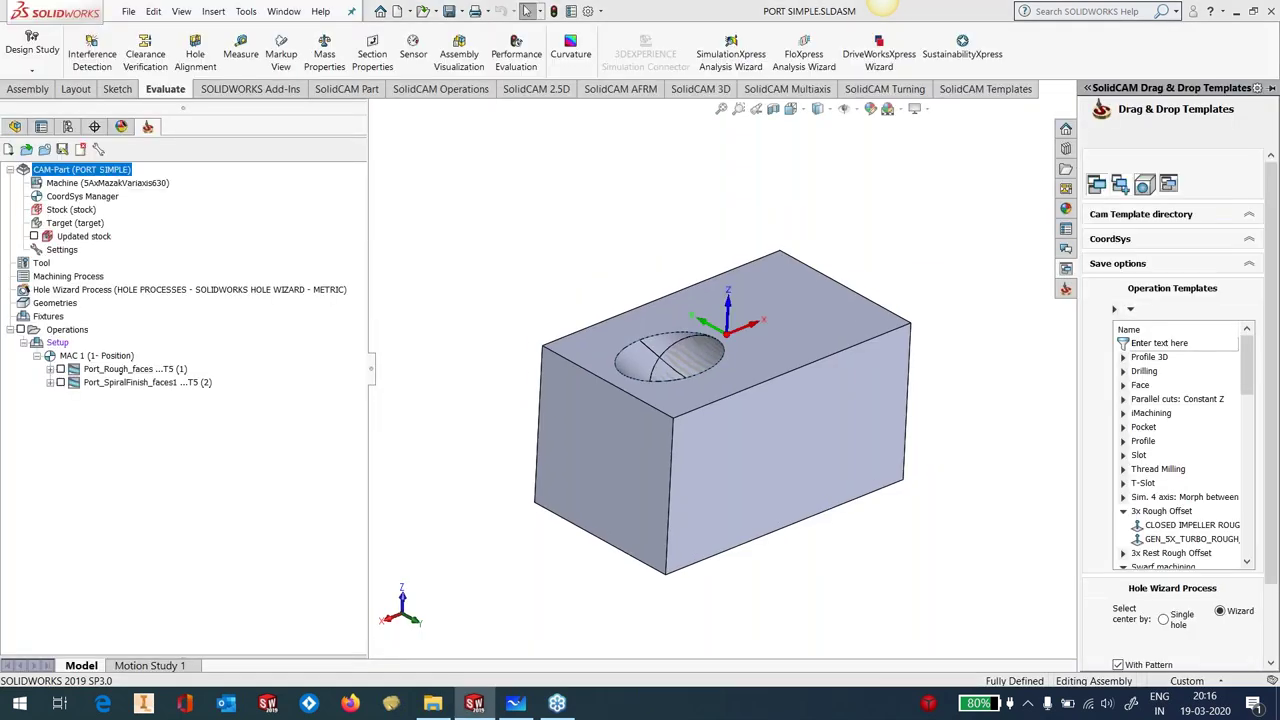
Inspect the port through a Top Plane section view at 113 mm offset, then turn it off
middle_drag(968, 331, 939, 394)
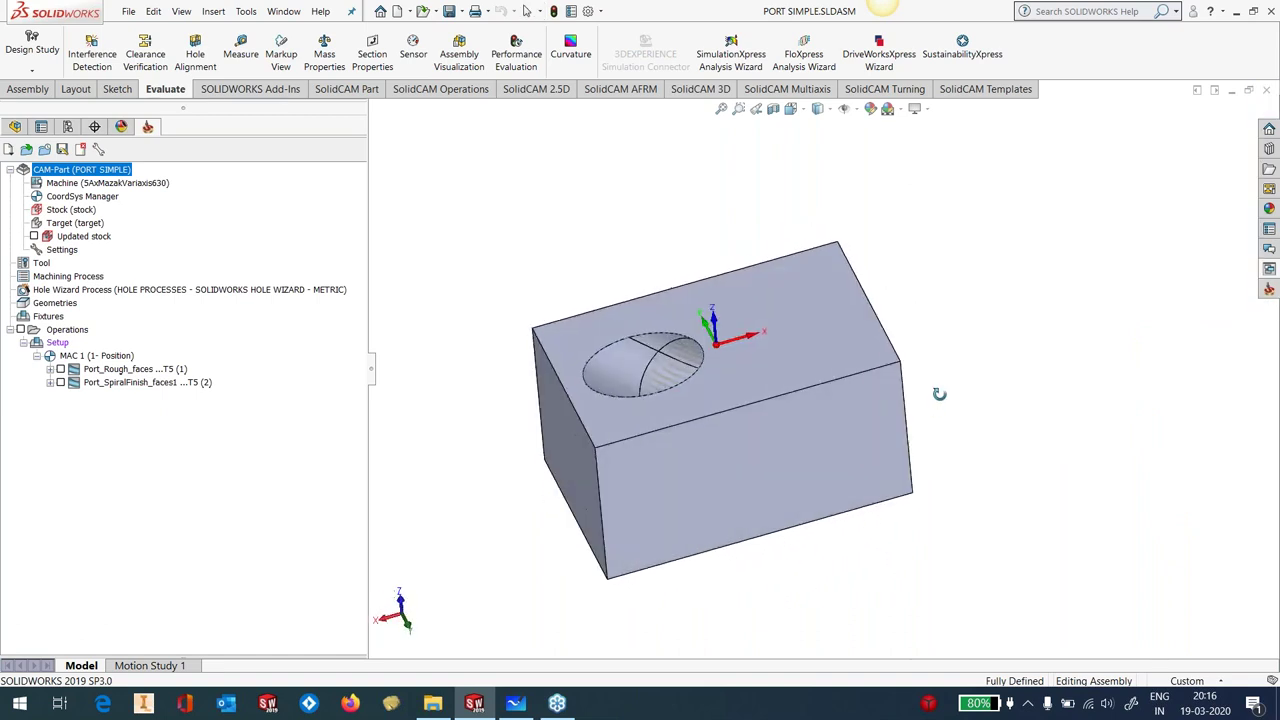
click(773, 108)
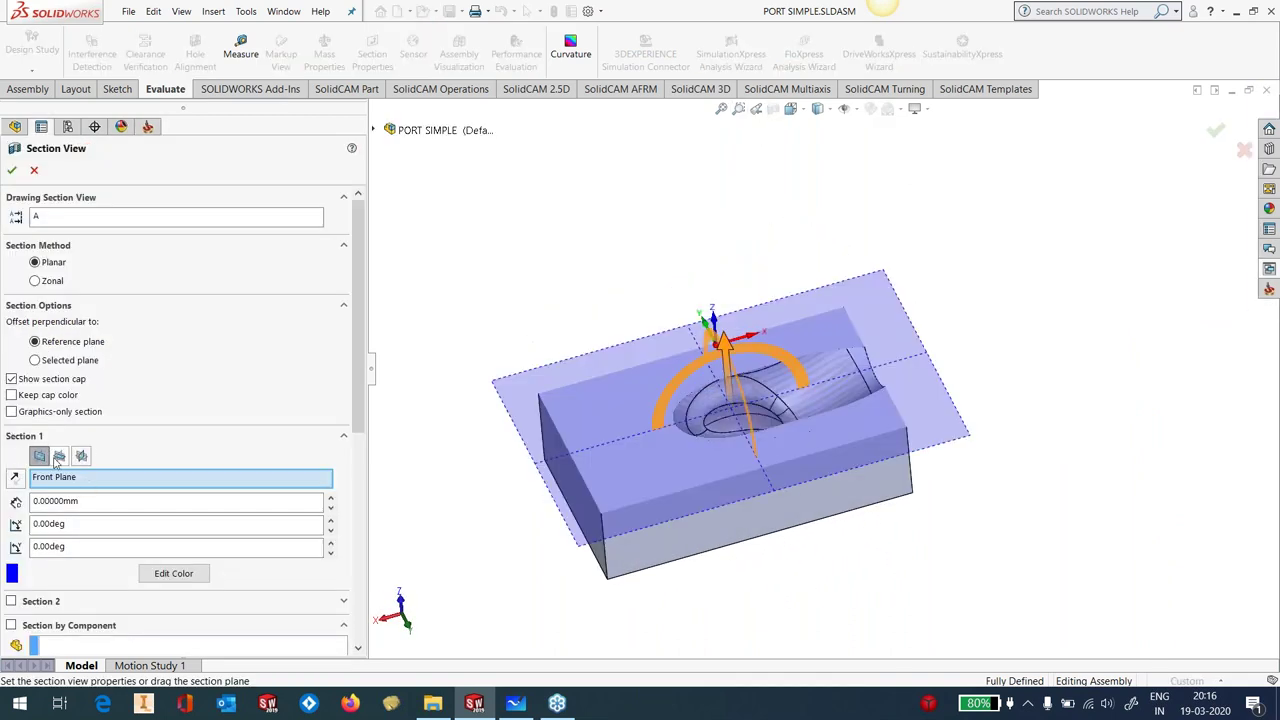
click(60, 456)
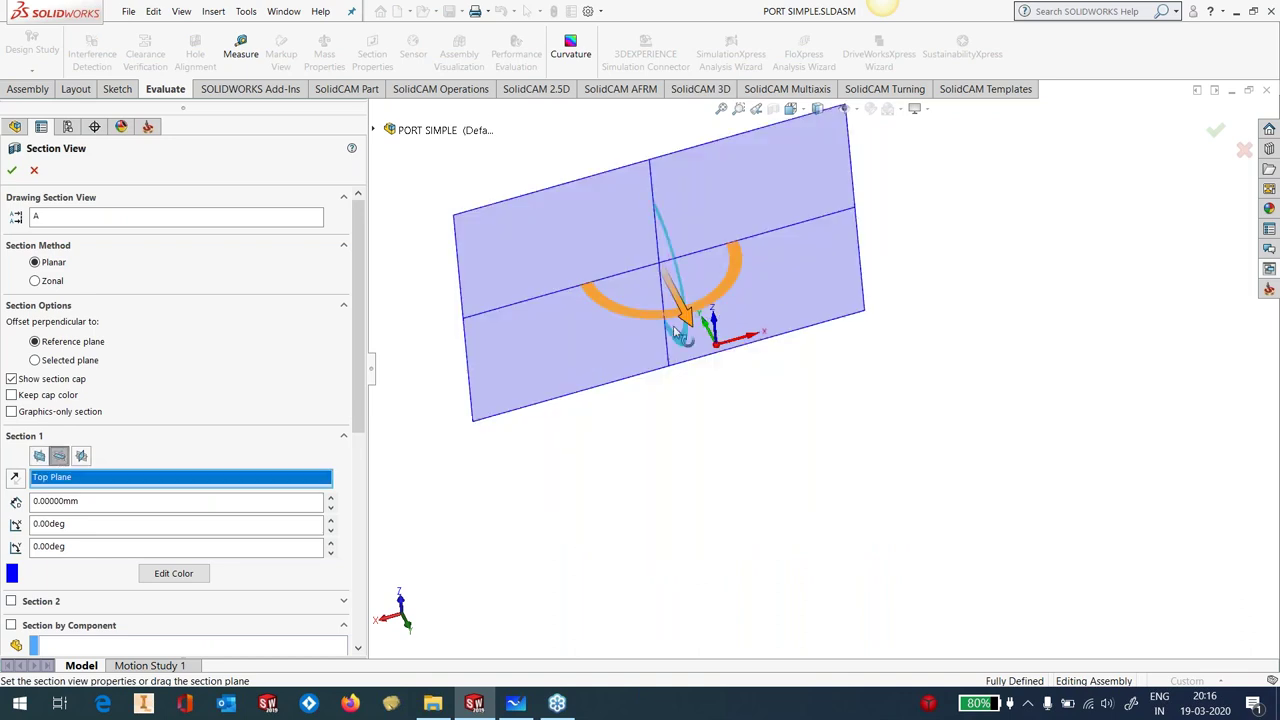
drag(688, 318, 755, 445)
click(12, 170)
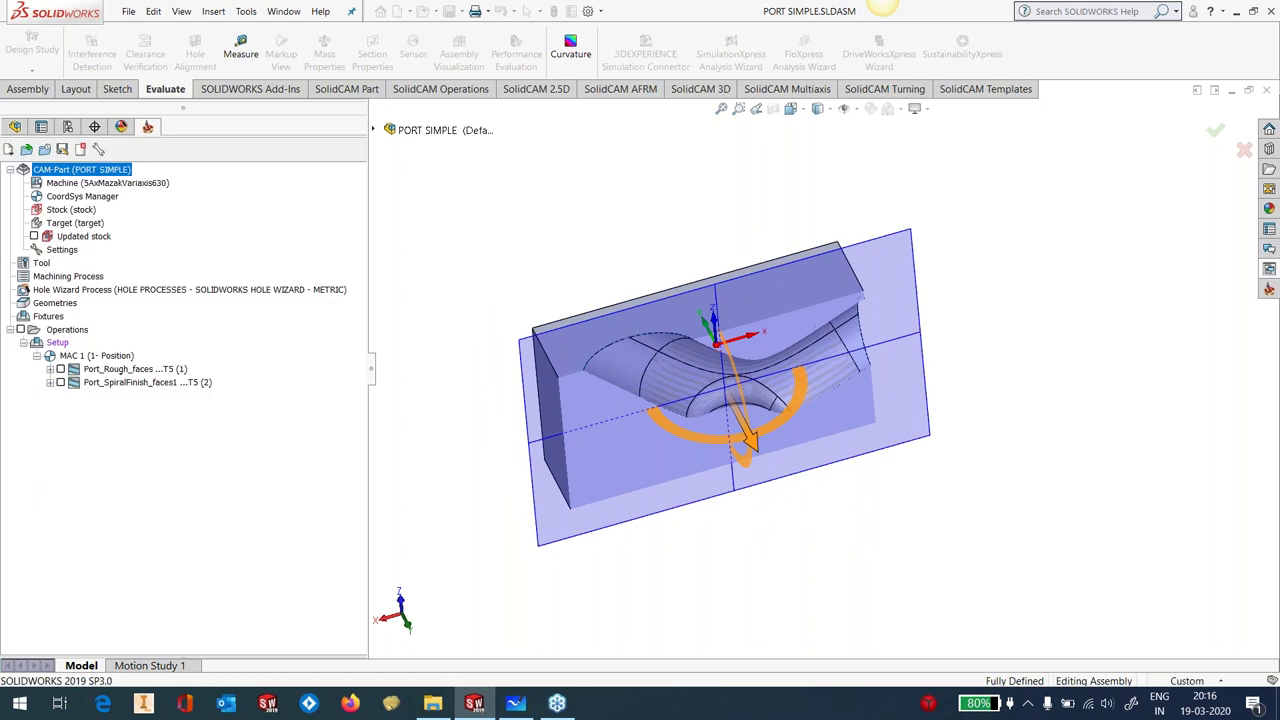
middle_drag(985, 340, 957, 337)
scroll(900, 380, down, 3)
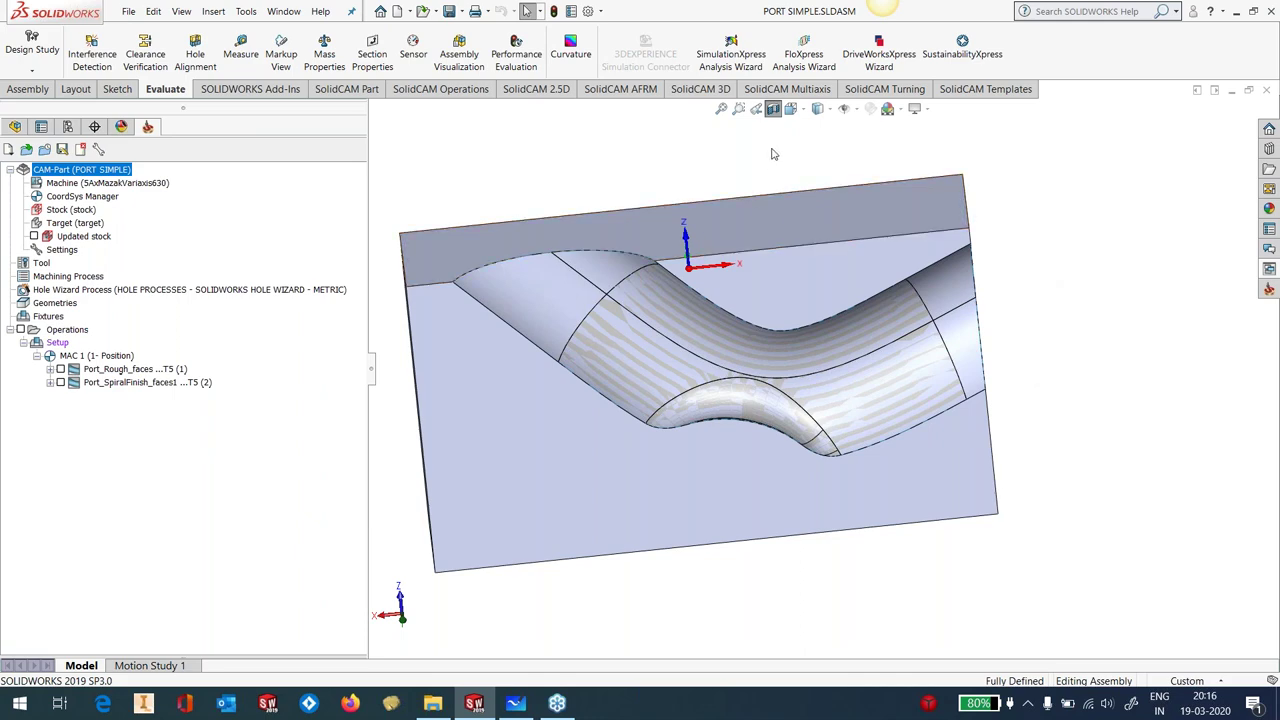
click(773, 108)
Hide the Surface-Trim2 surface body and return to the SolidCAM operations tree
middle_drag(757, 172, 706, 243)
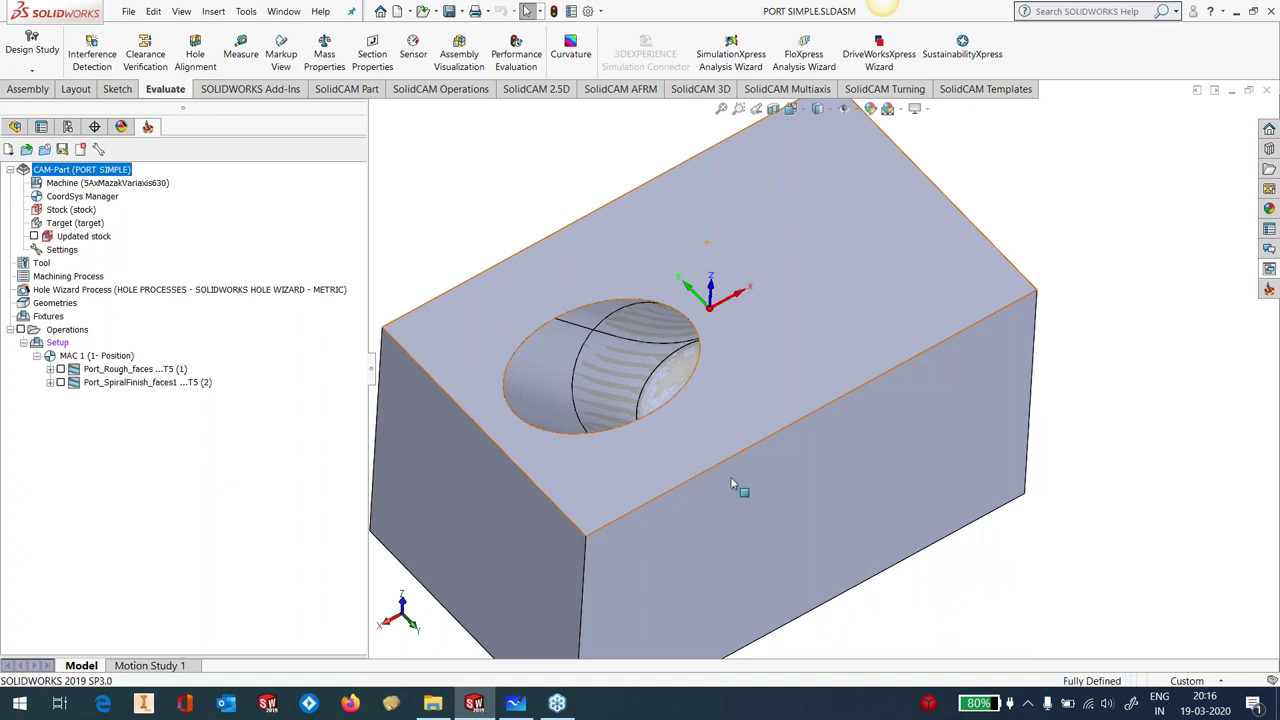
click(15, 128)
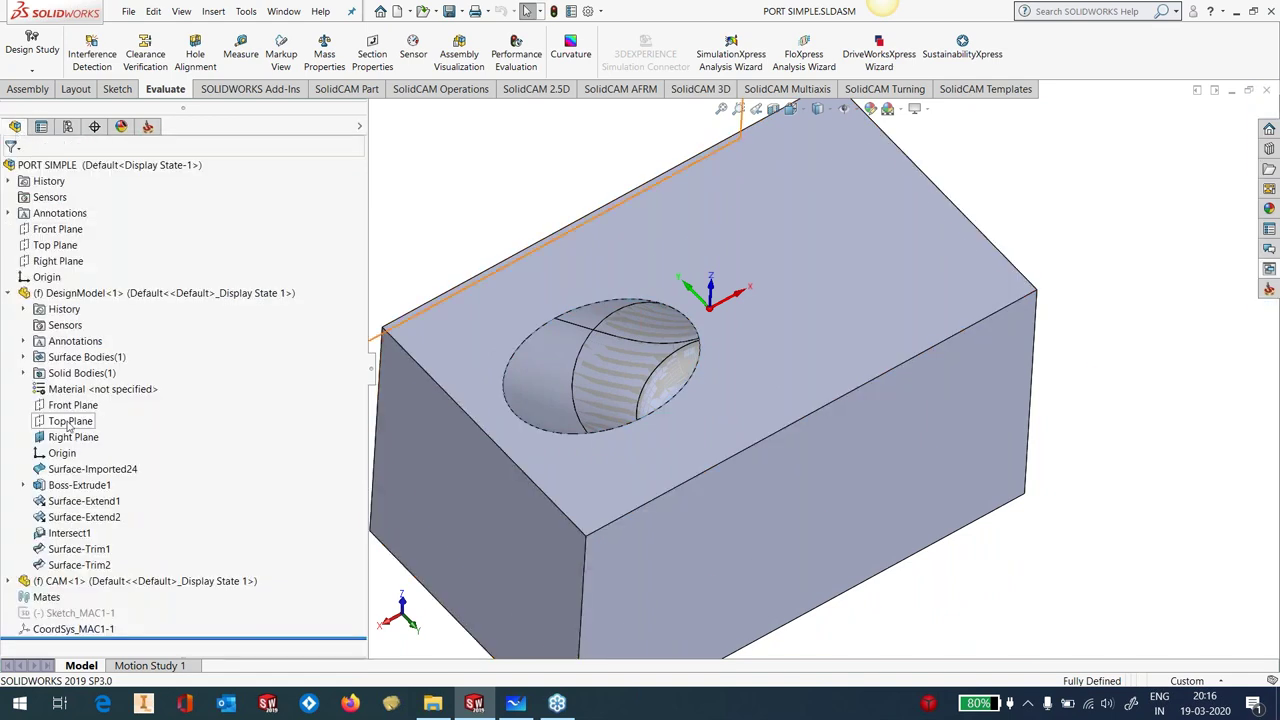
click(23, 357)
click(66, 373)
click(100, 346)
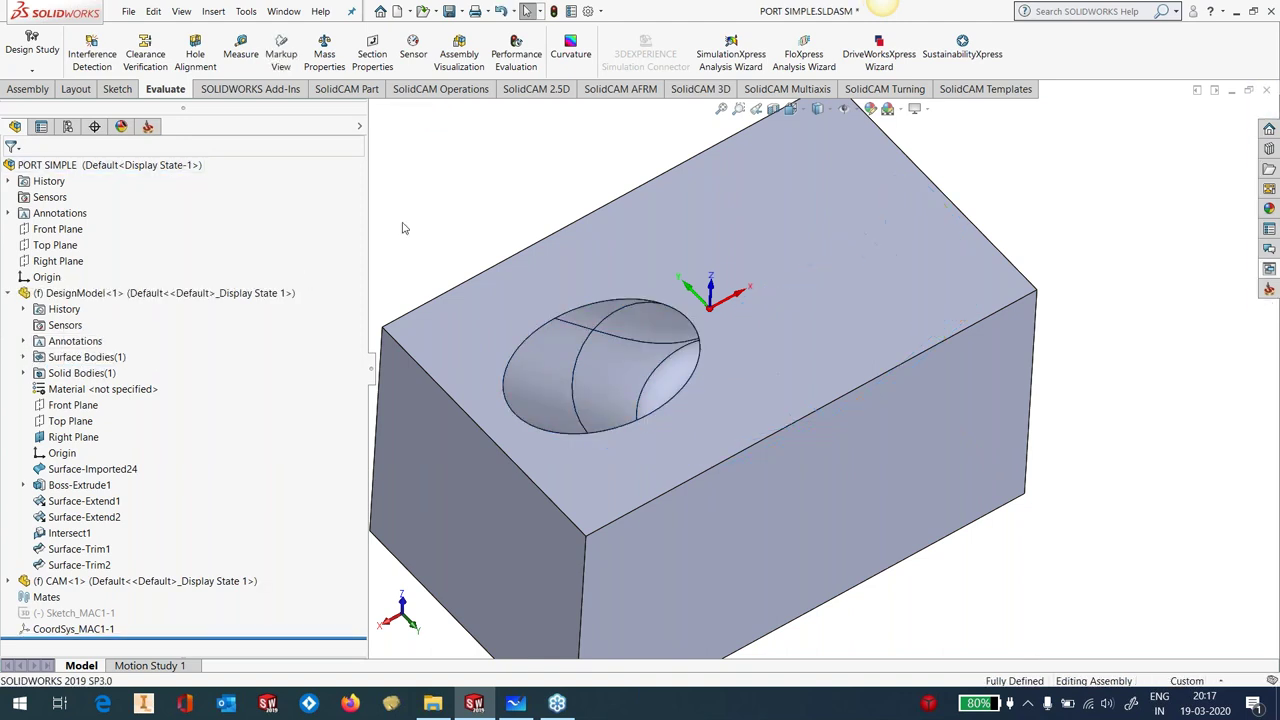
click(148, 126)
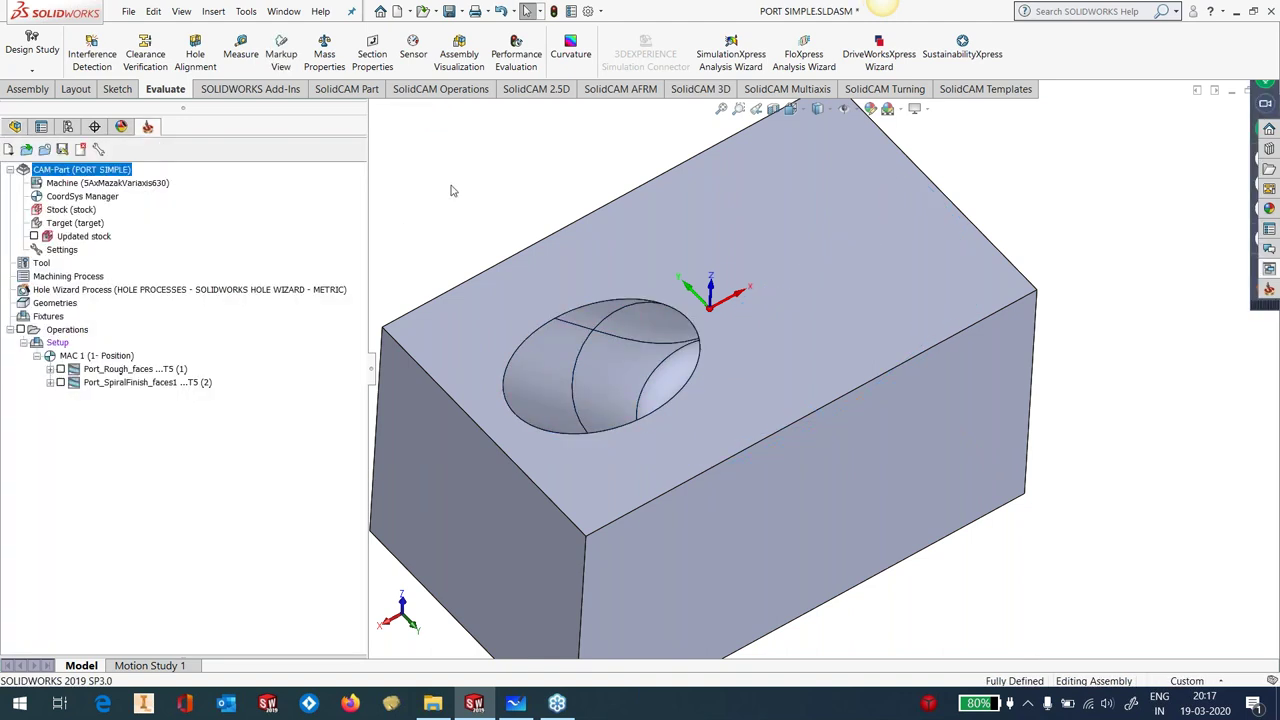
Edit the Port_Rough_faces operation and list its Technology options
right_click(104, 371)
click(150, 169)
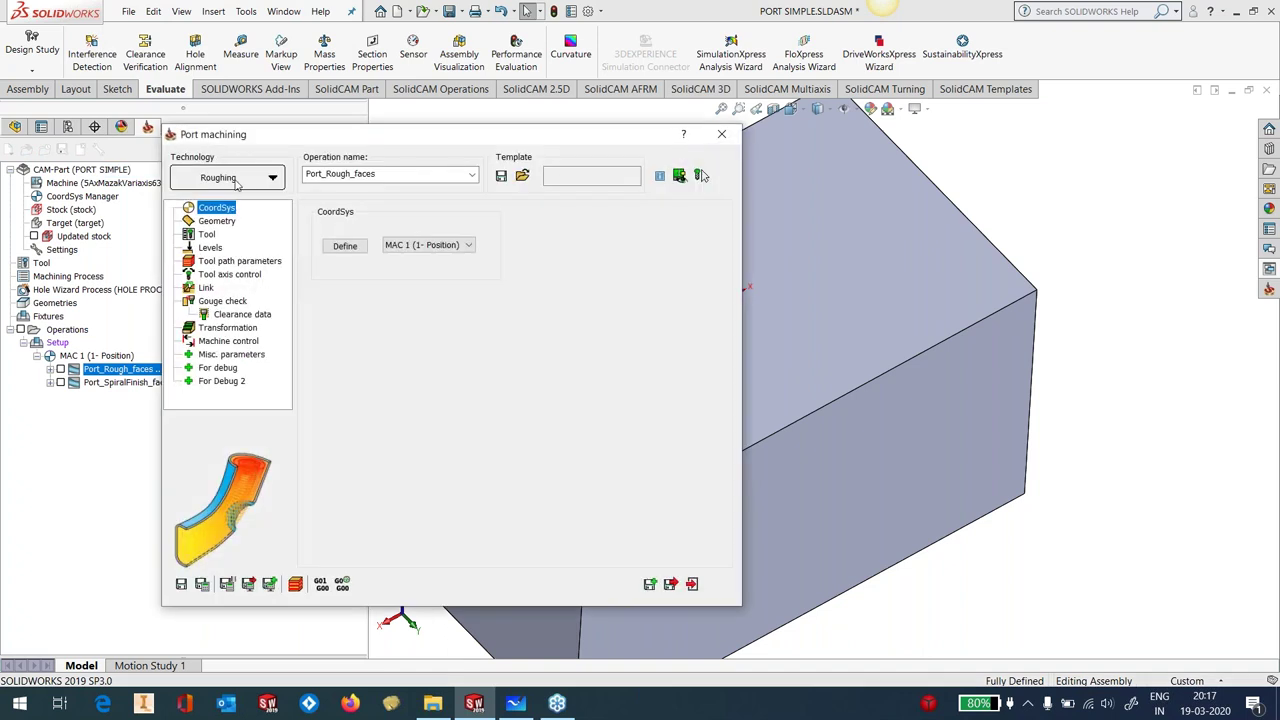
click(272, 178)
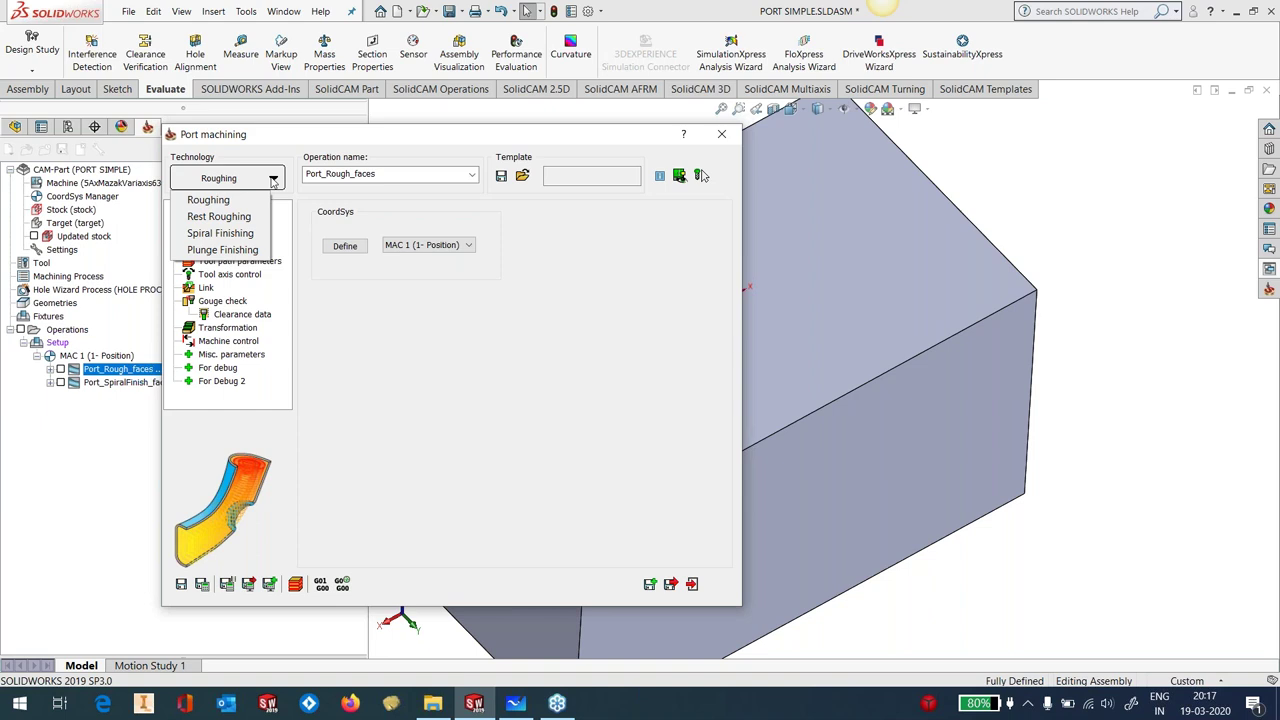
Keep Roughing technology and preview the machining surfaces, orbiting to see the side hole
click(218, 200)
click(216, 221)
click(344, 338)
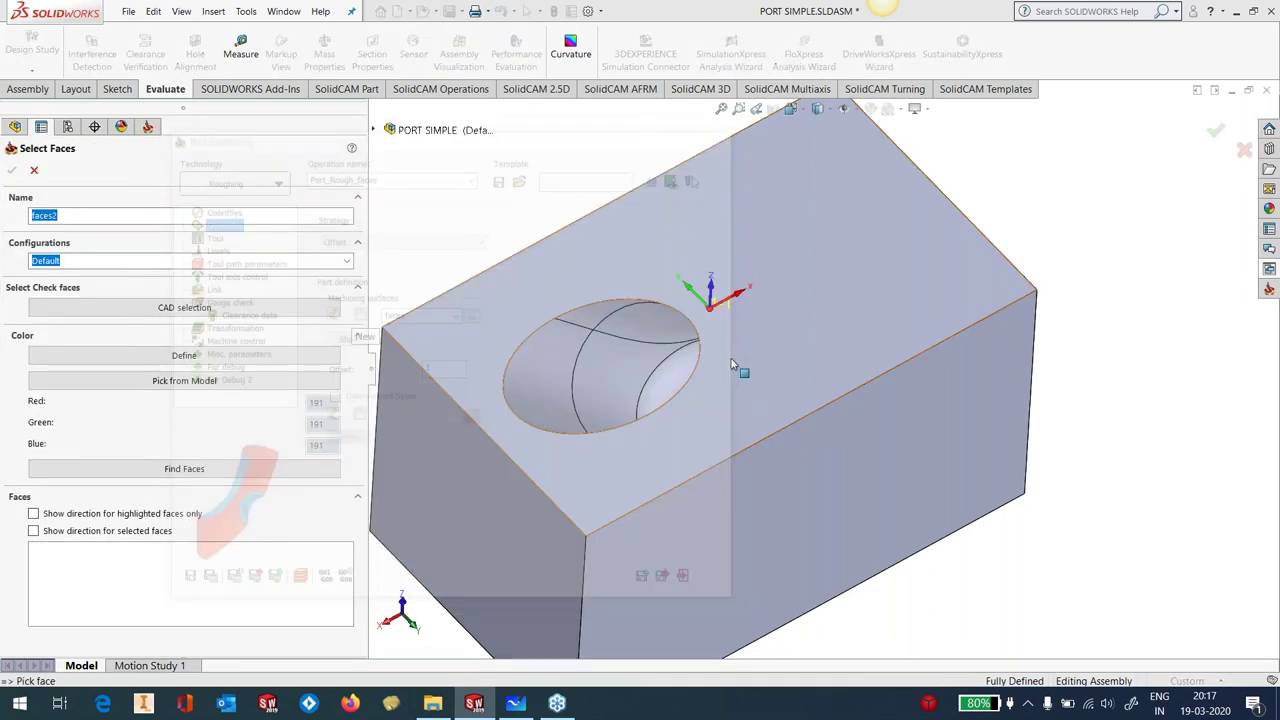
click(34, 170)
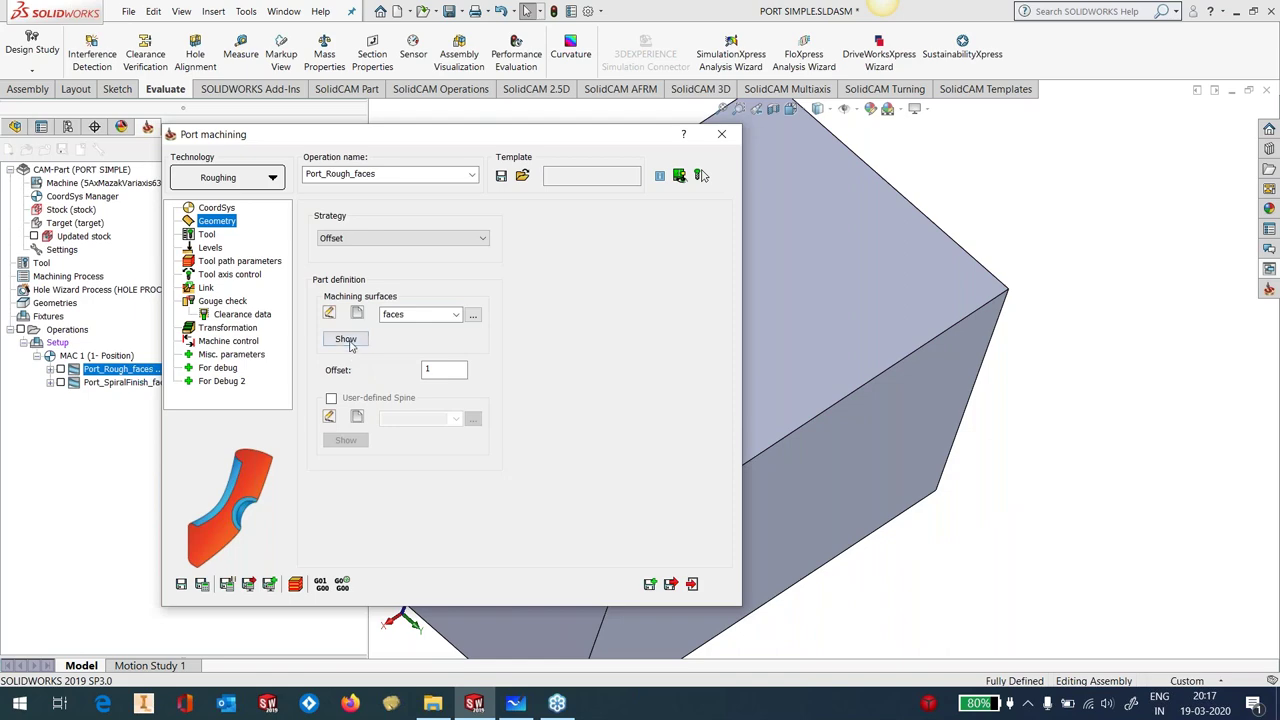
click(346, 340)
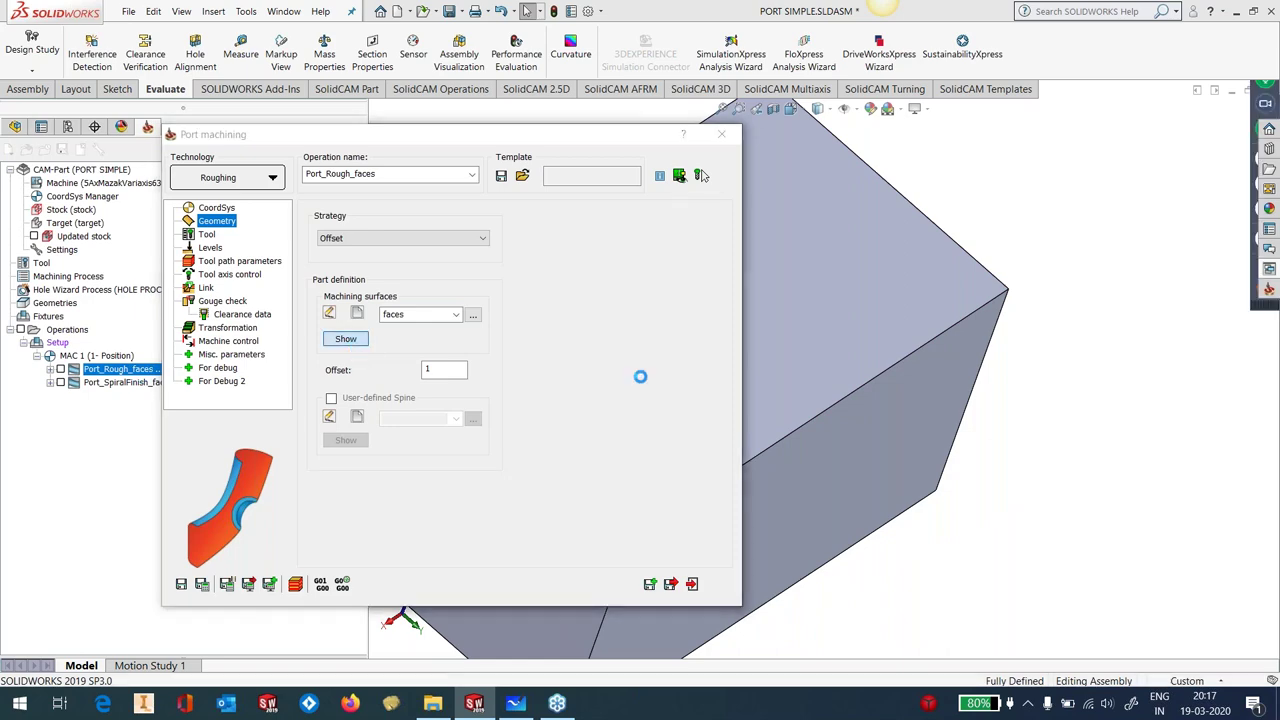
middle_drag(769, 338, 560, 380)
click(12, 171)
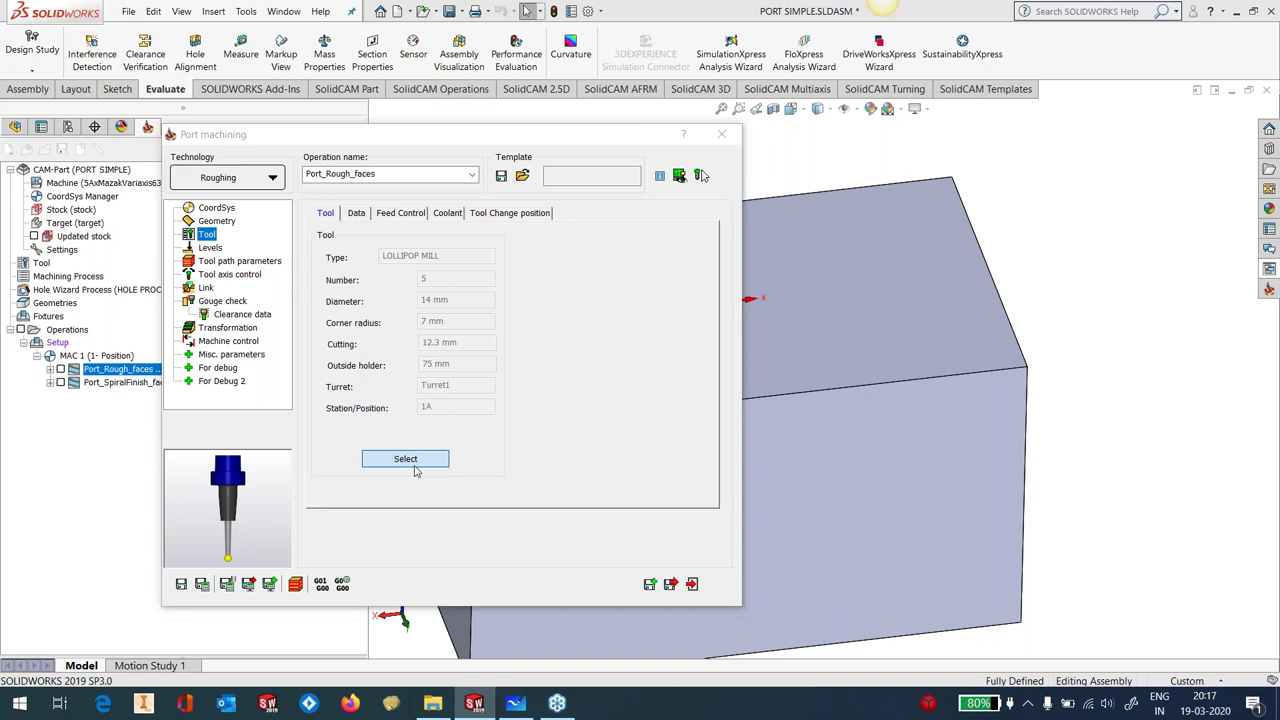
click(410, 462)
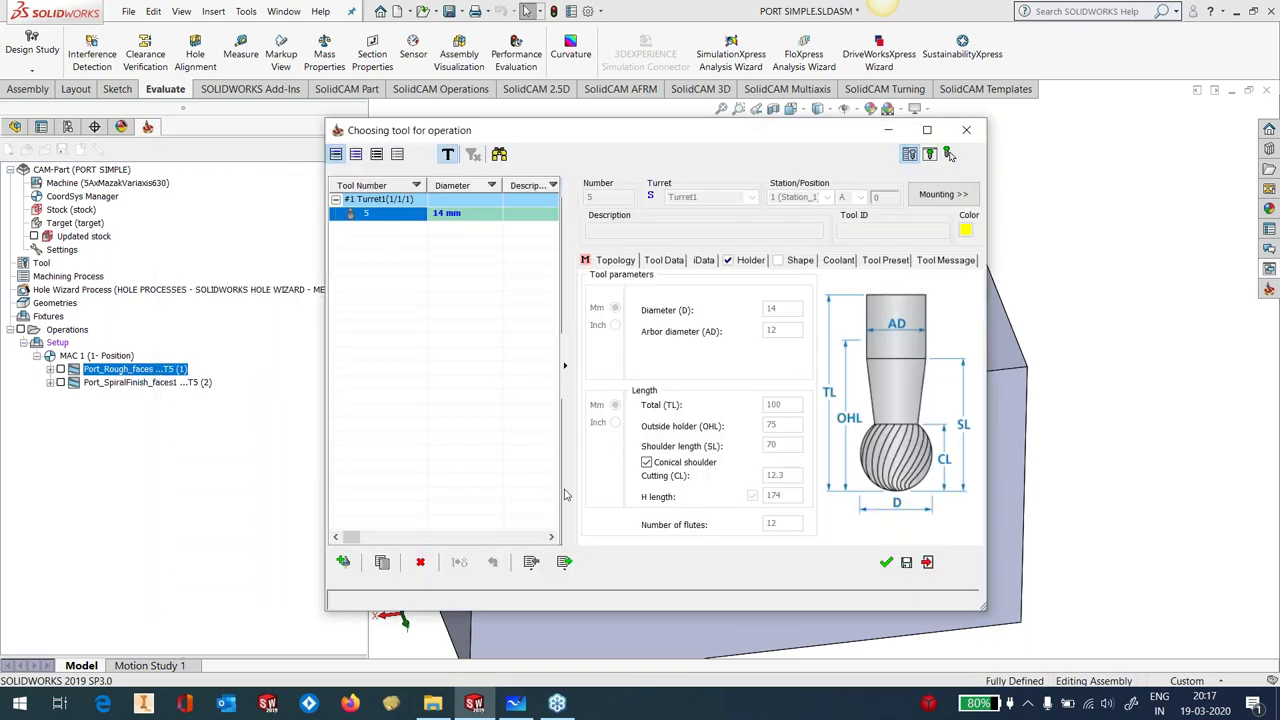
click(343, 563)
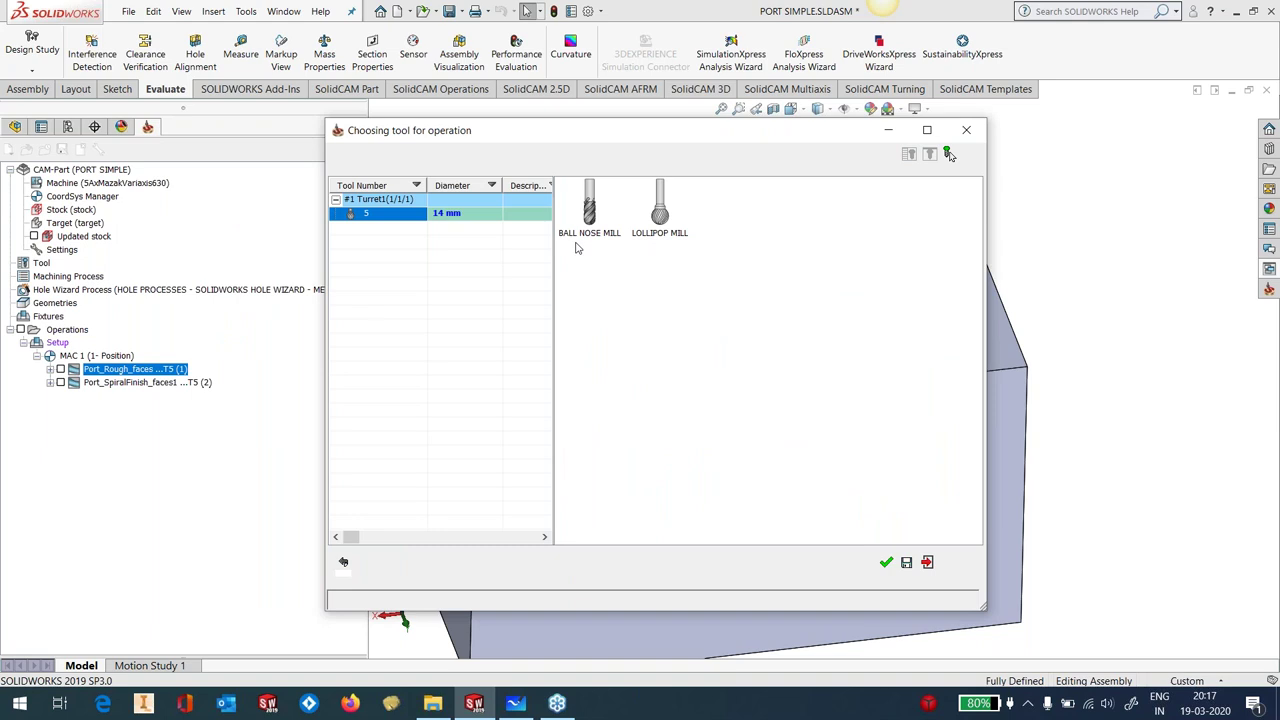
click(966, 131)
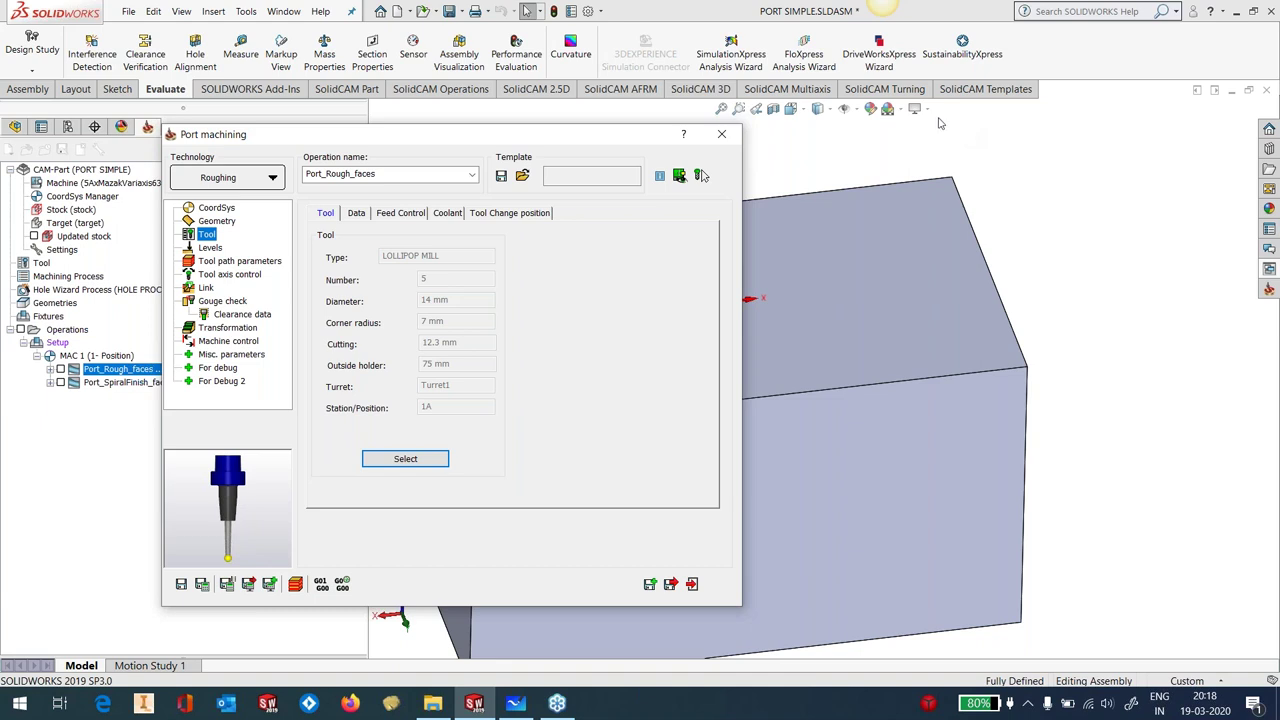
Check Levels and Tool path parameters (step over 5, step down 3), keeping Sorting output at Both
click(211, 248)
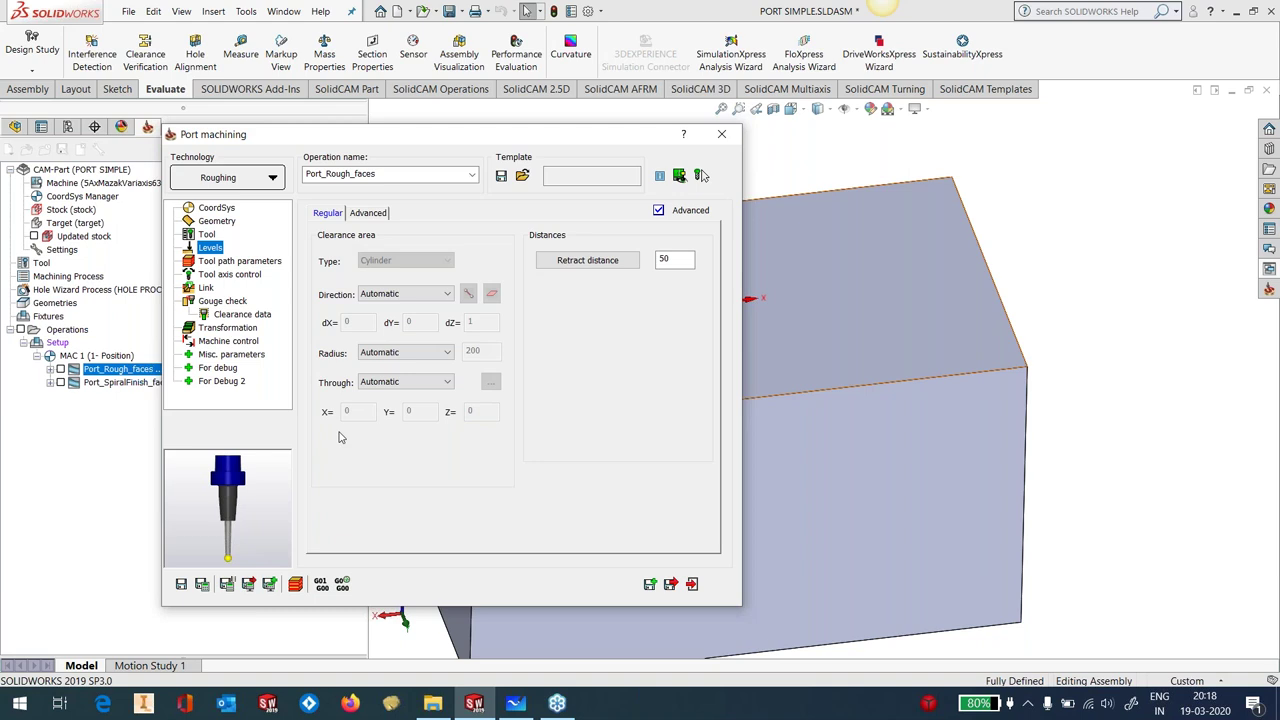
click(222, 262)
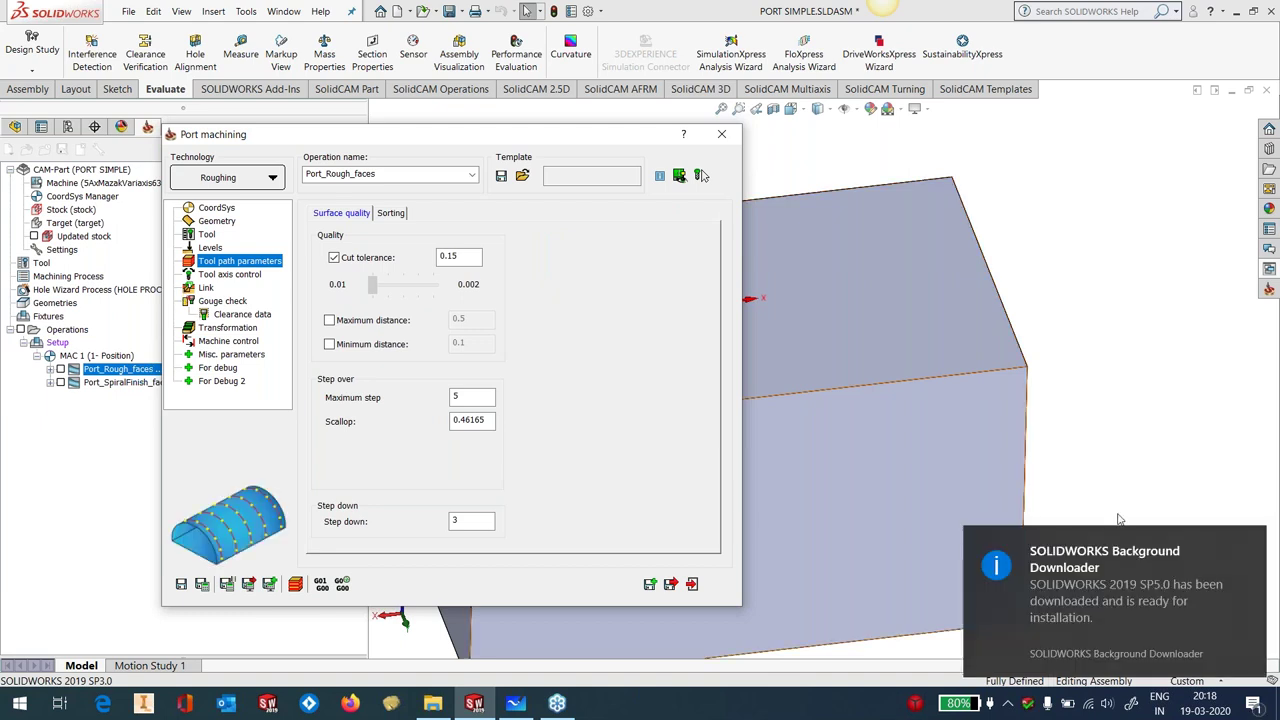
click(1213, 525)
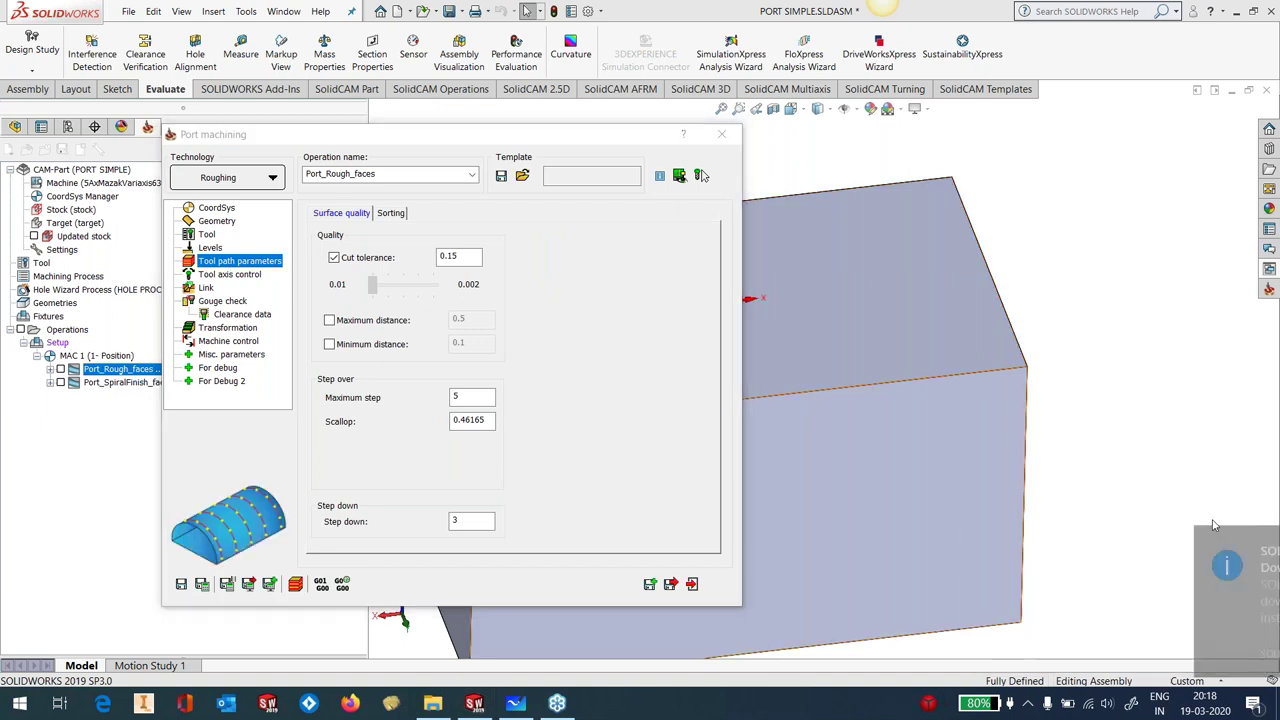
click(462, 397)
click(470, 522)
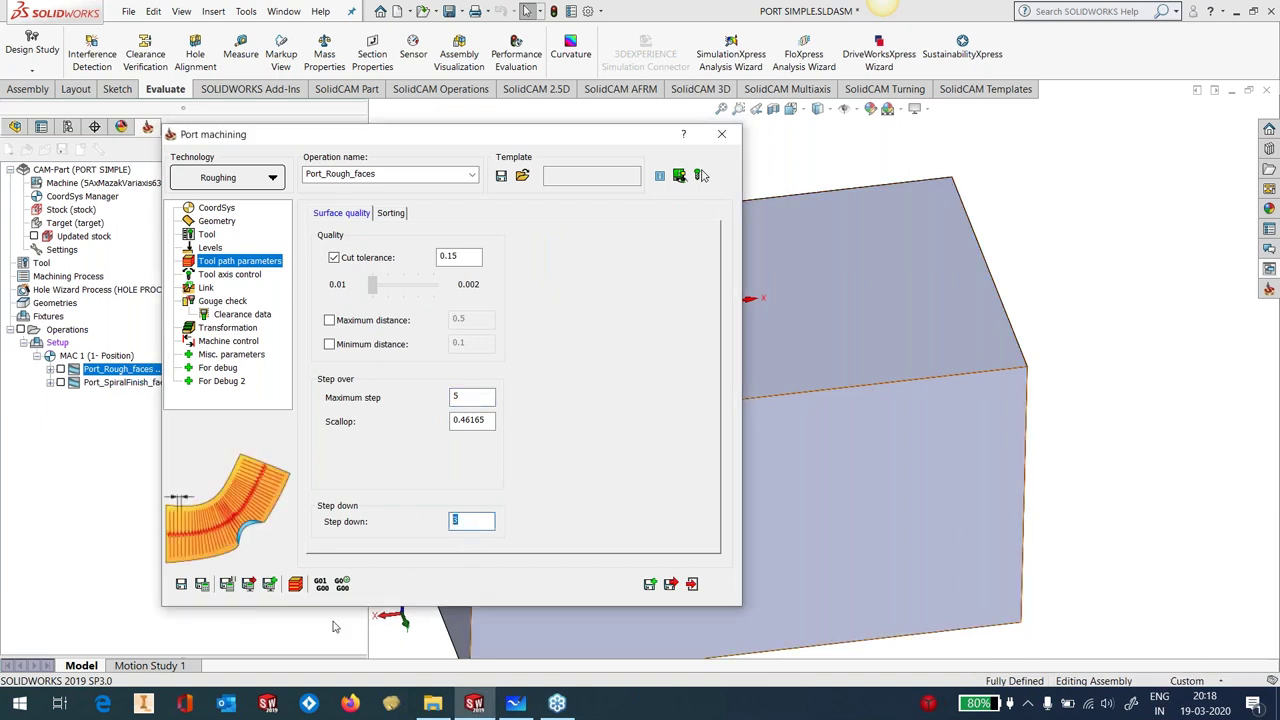
click(389, 214)
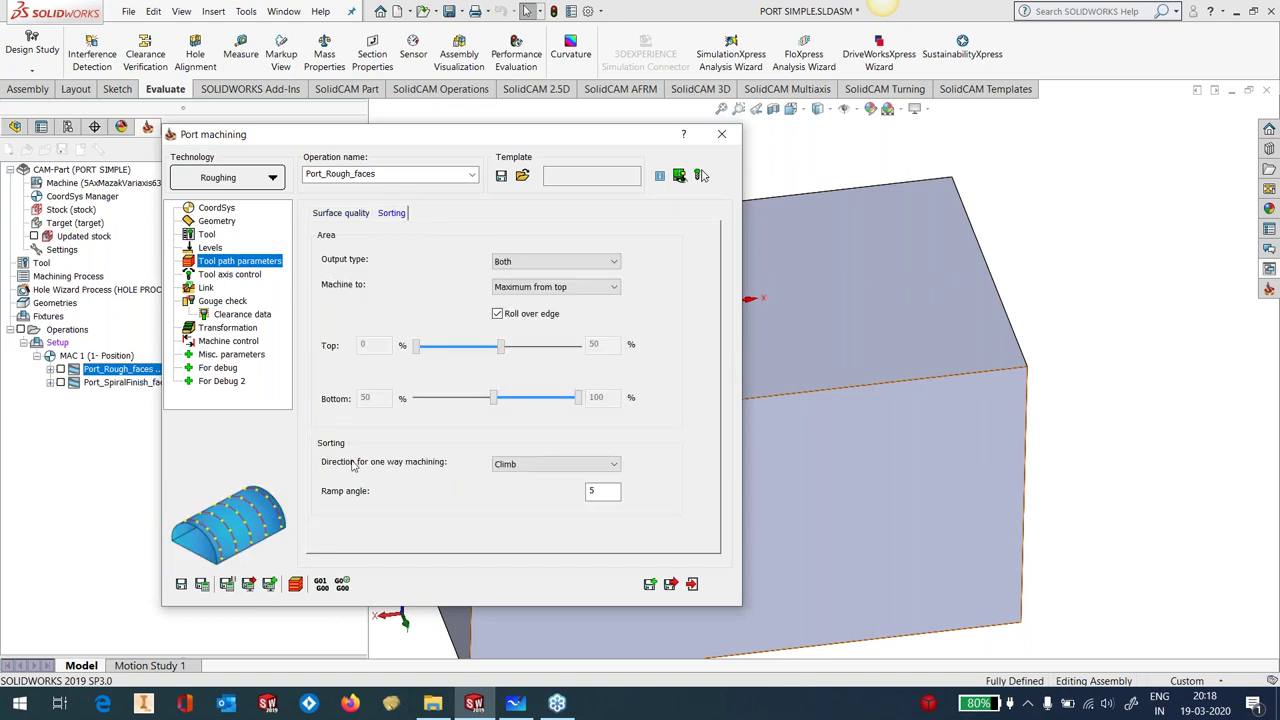
click(519, 262)
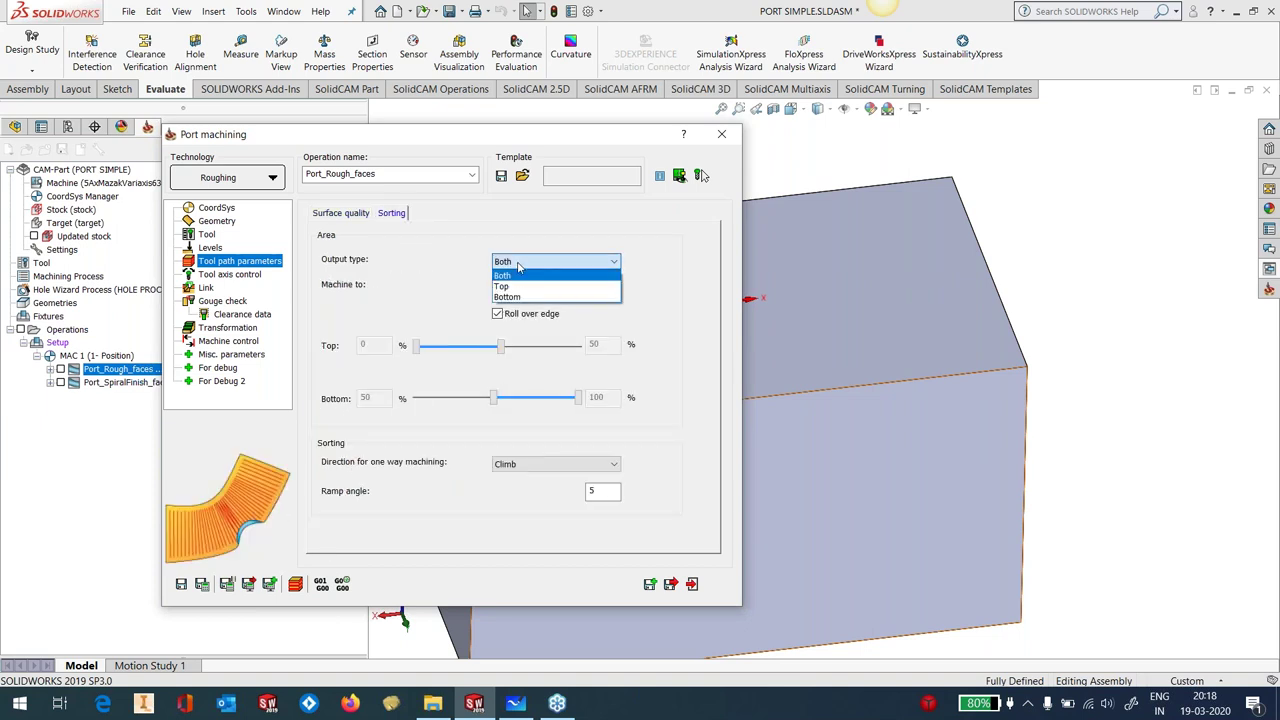
click(490, 150)
Try a User-defined machining extent, revert to Maximum from top, then view Tool axis control
middle_drag(770, 340, 737, 314)
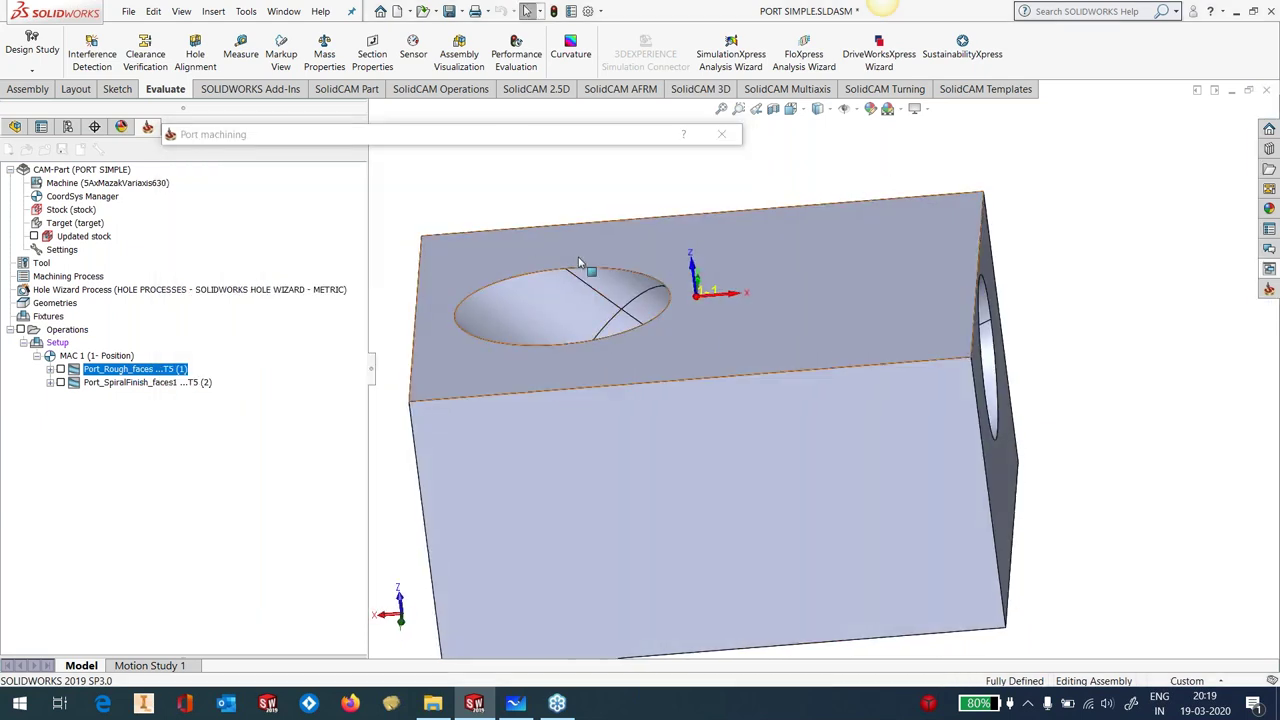
middle_drag(985, 368, 970, 367)
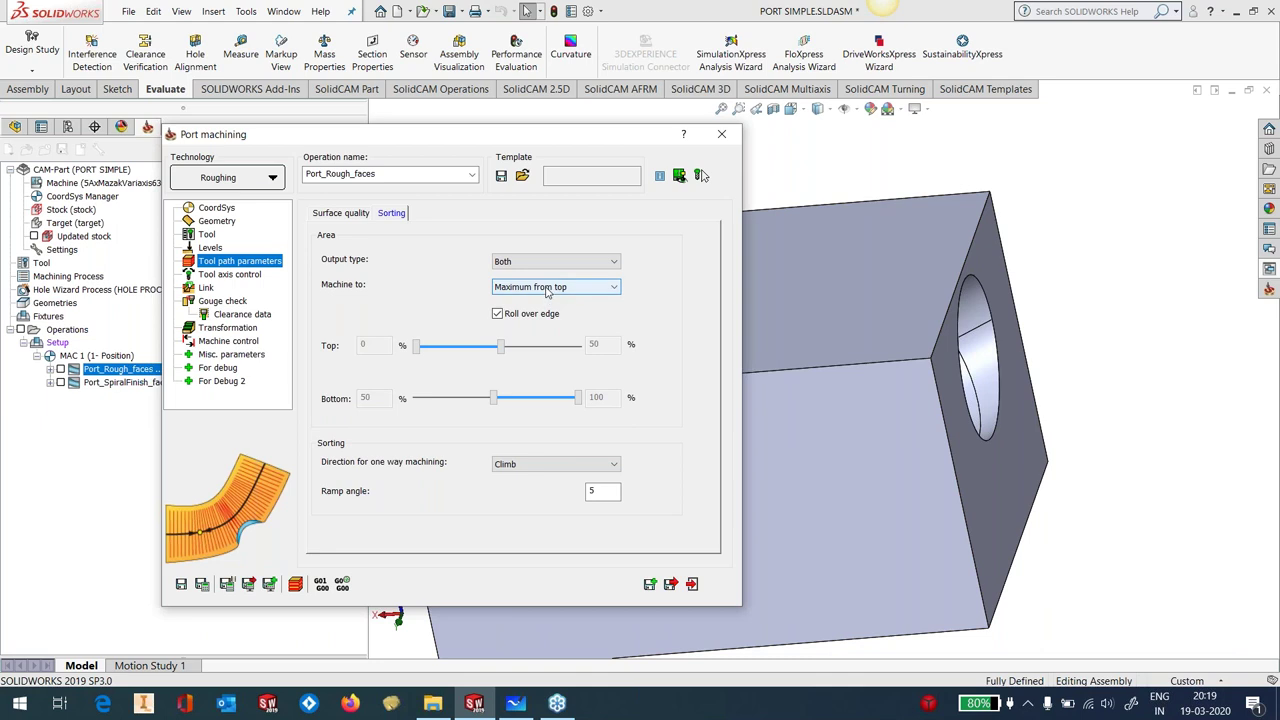
click(547, 288)
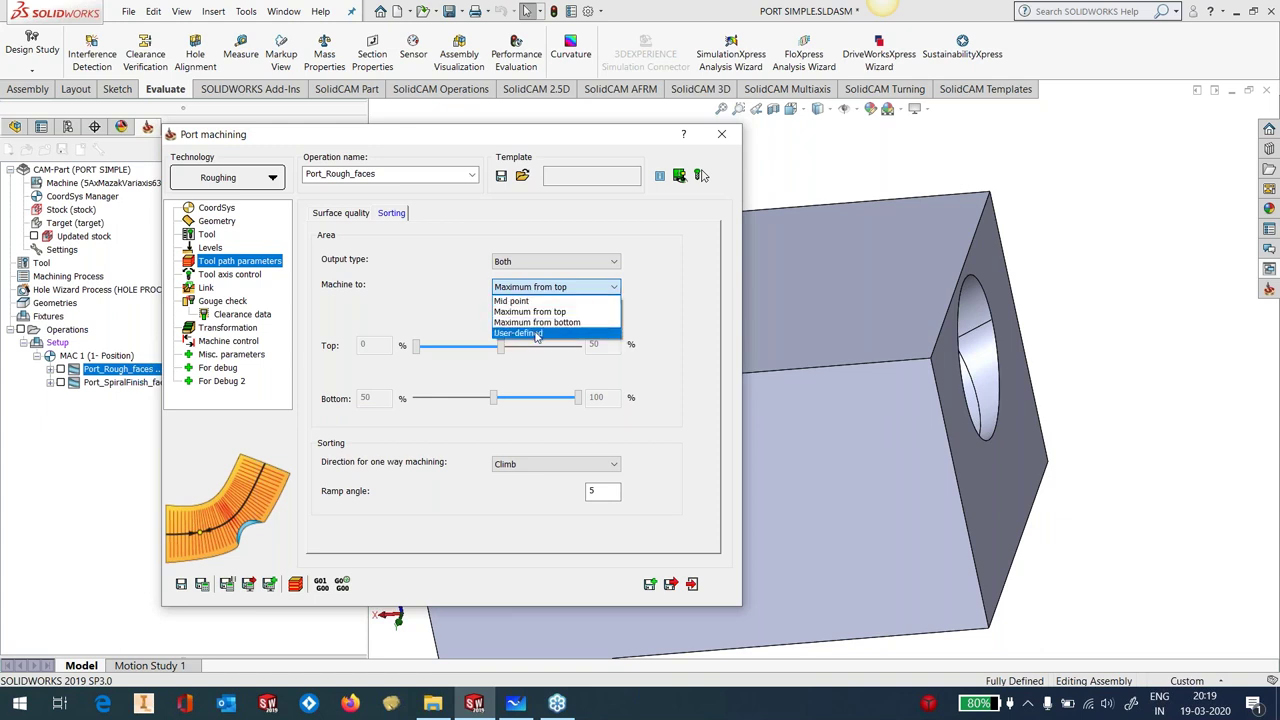
click(537, 334)
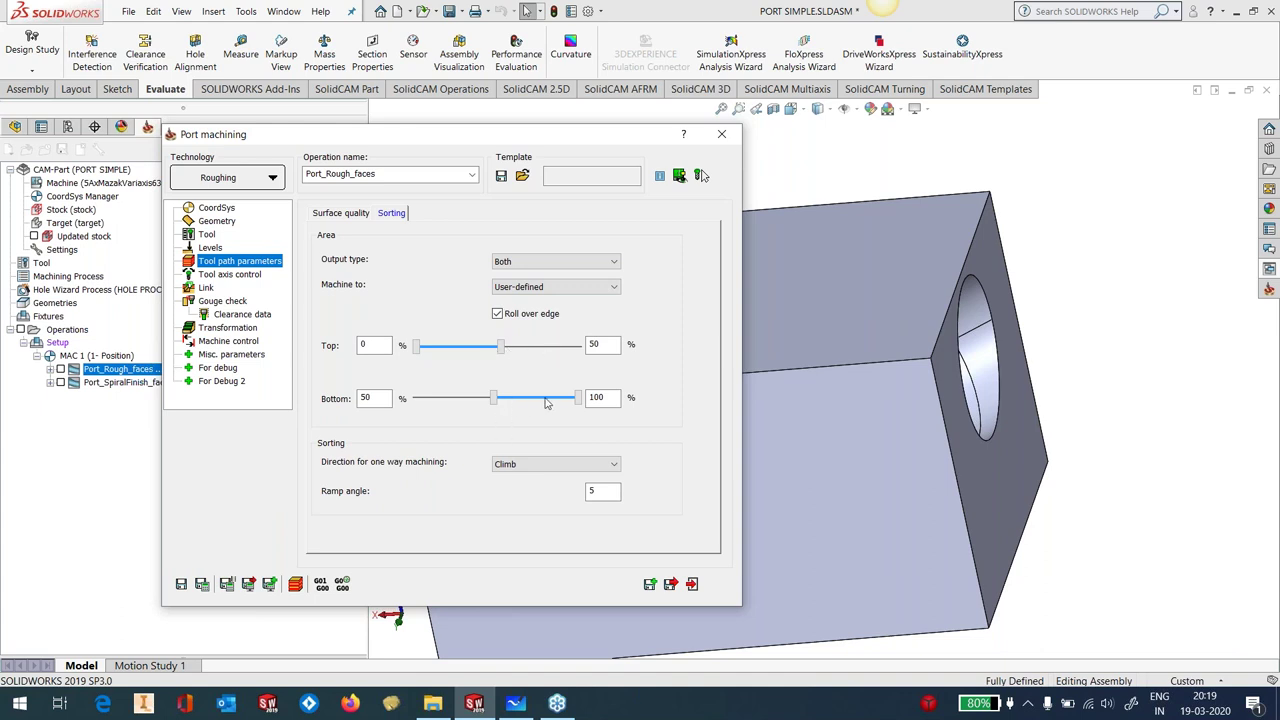
click(541, 290)
click(543, 312)
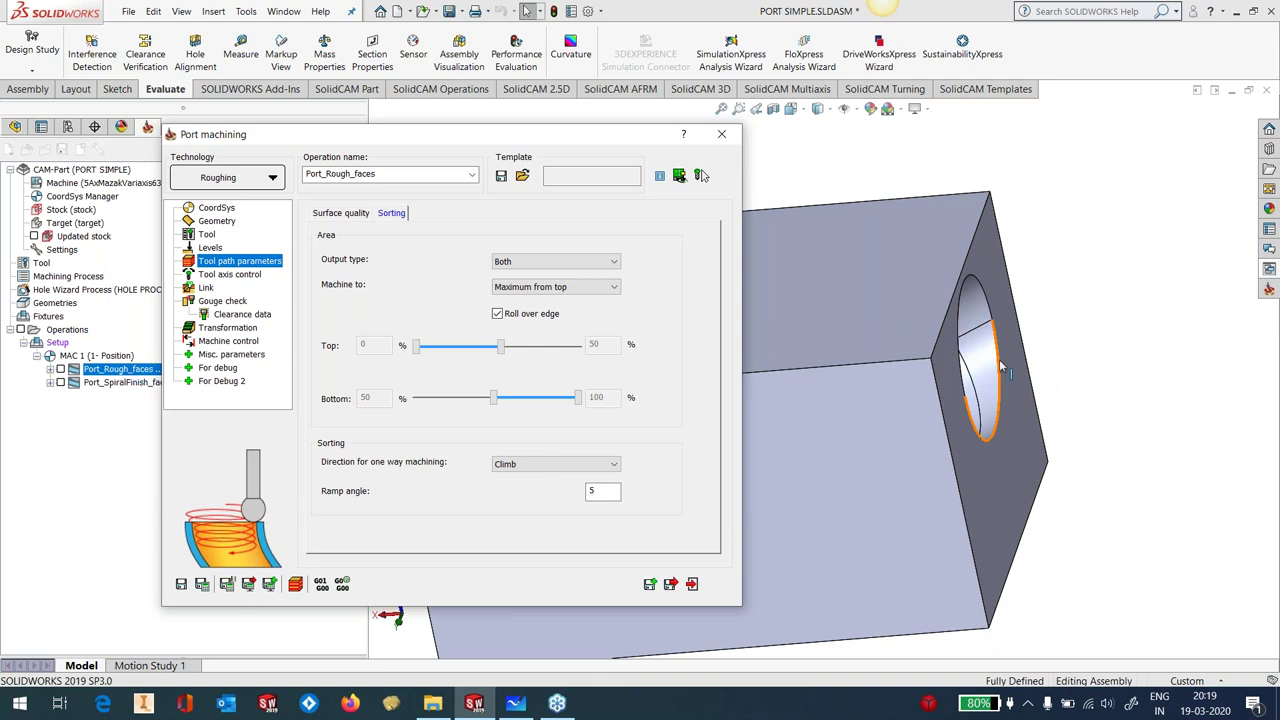
click(252, 276)
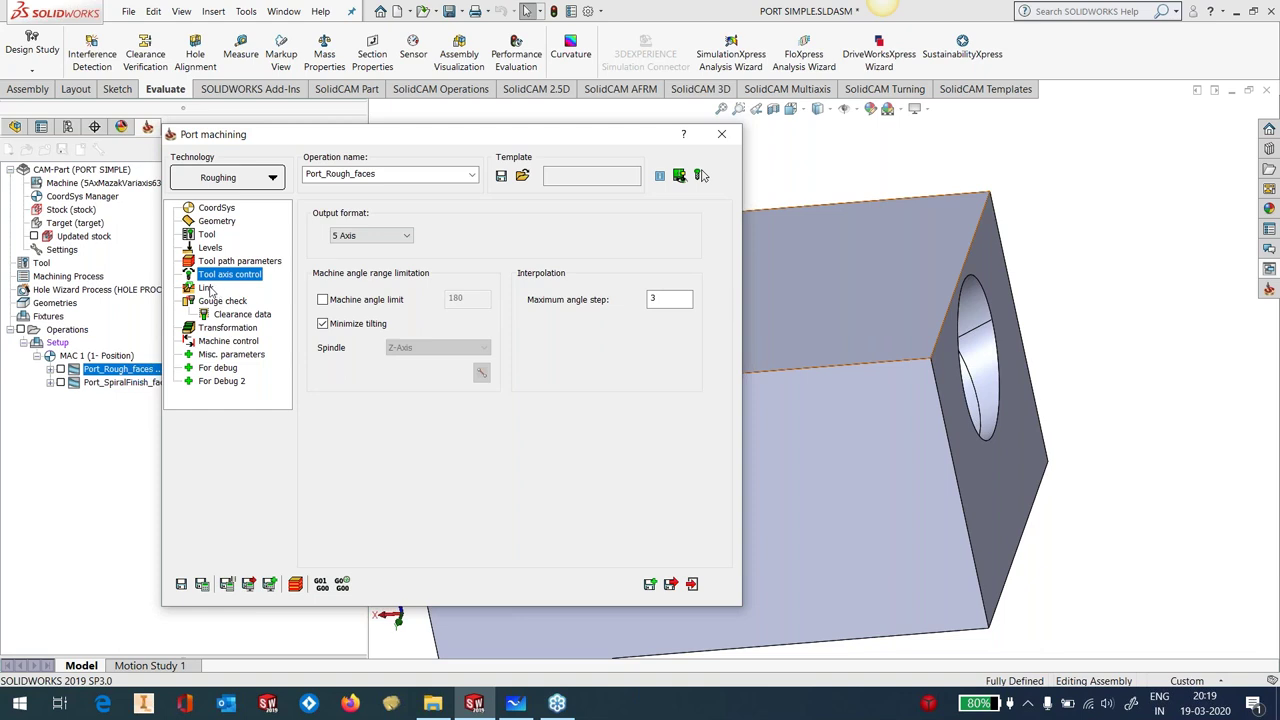
Review the Link and Gouge check settings, briefly simulate, and close the roughing operation
click(209, 289)
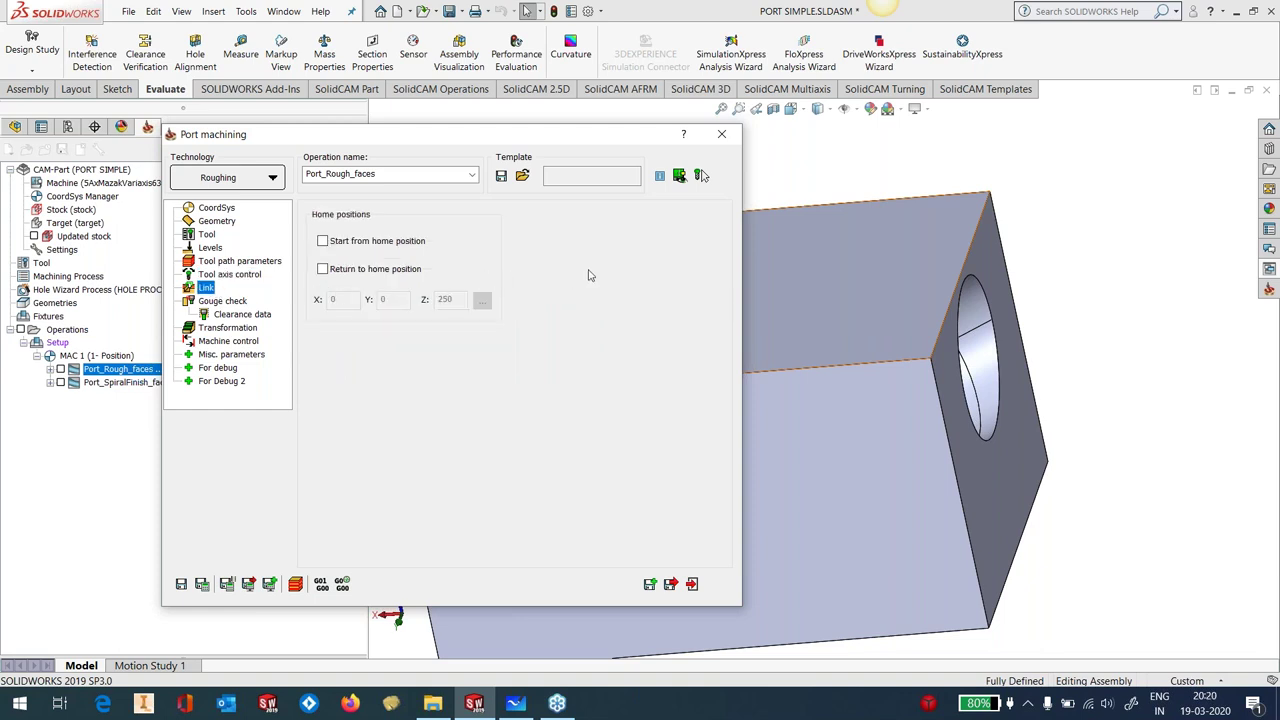
click(217, 304)
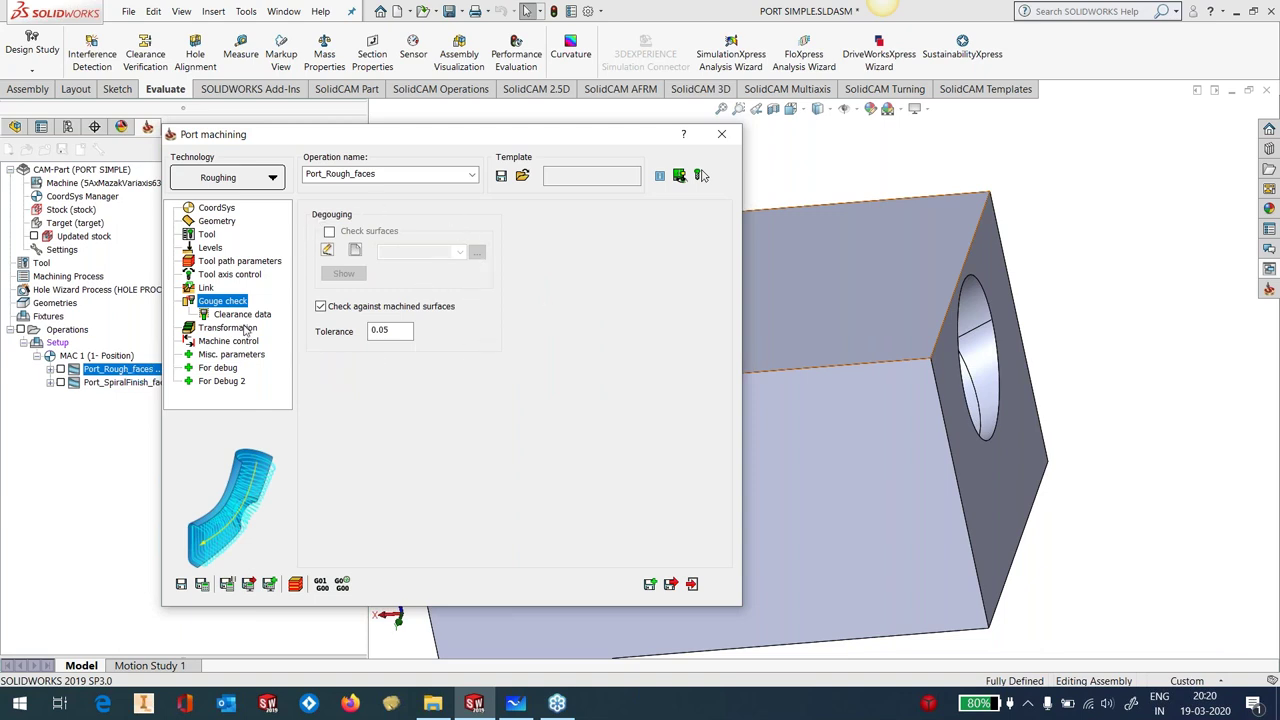
click(296, 585)
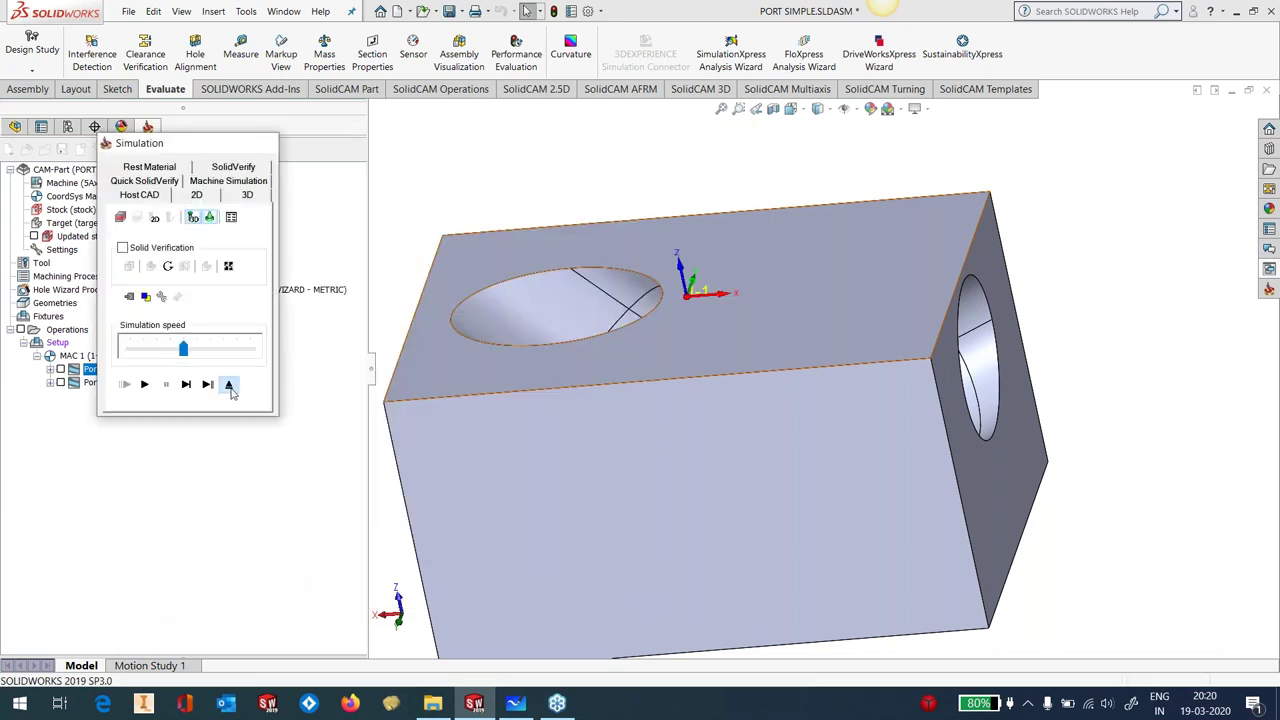
click(228, 381)
click(721, 134)
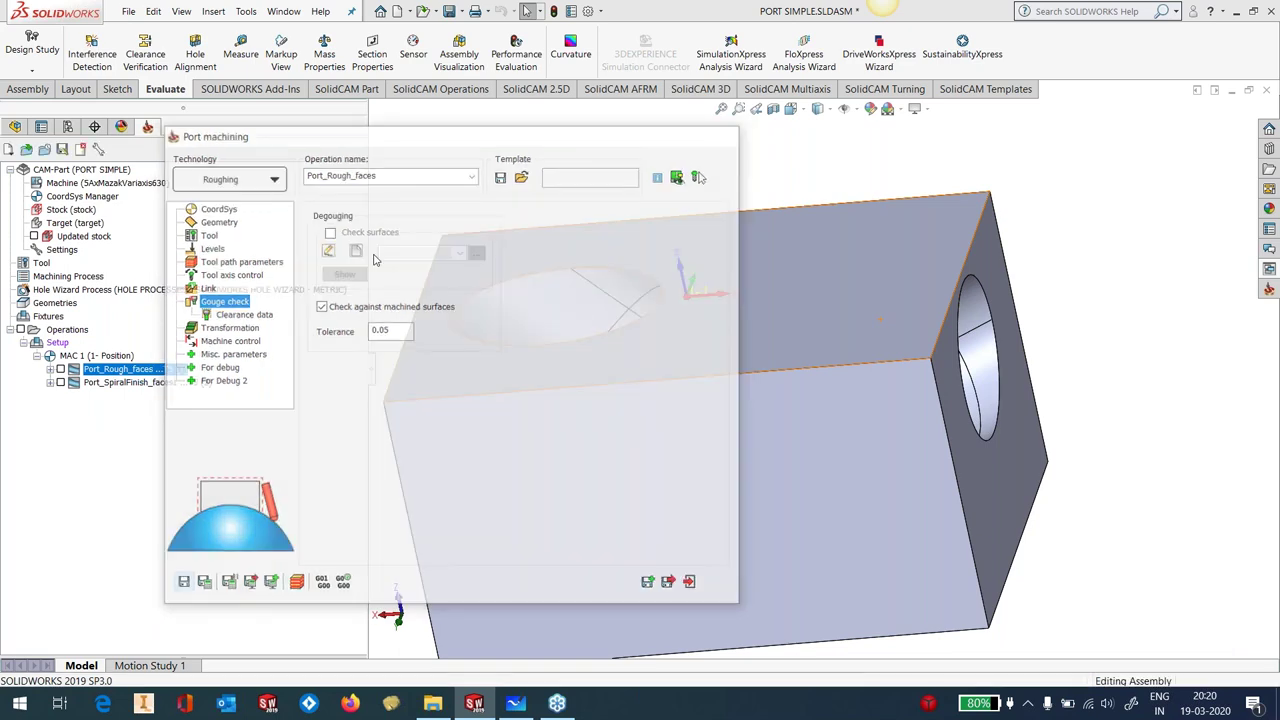
Display the Port_Rough_faces toolpath and orbit the sectioned part to view it
click(61, 369)
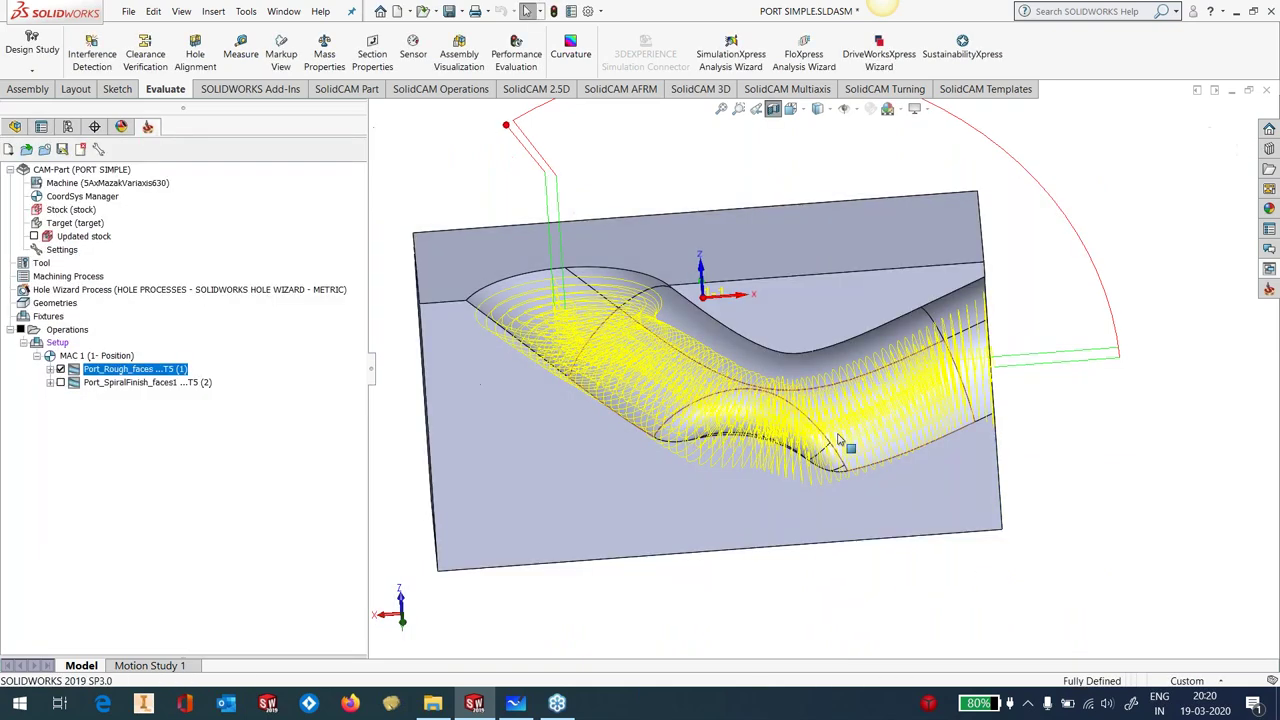
middle_drag(846, 449, 815, 368)
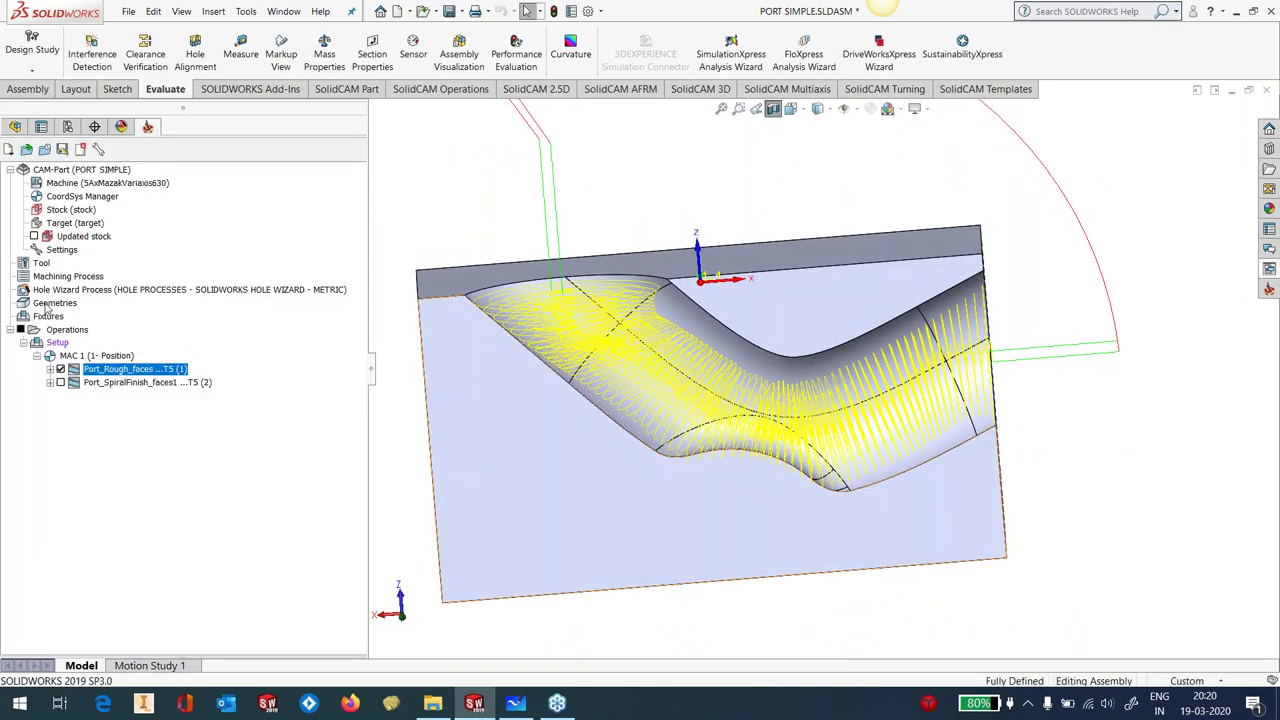
click(41, 263)
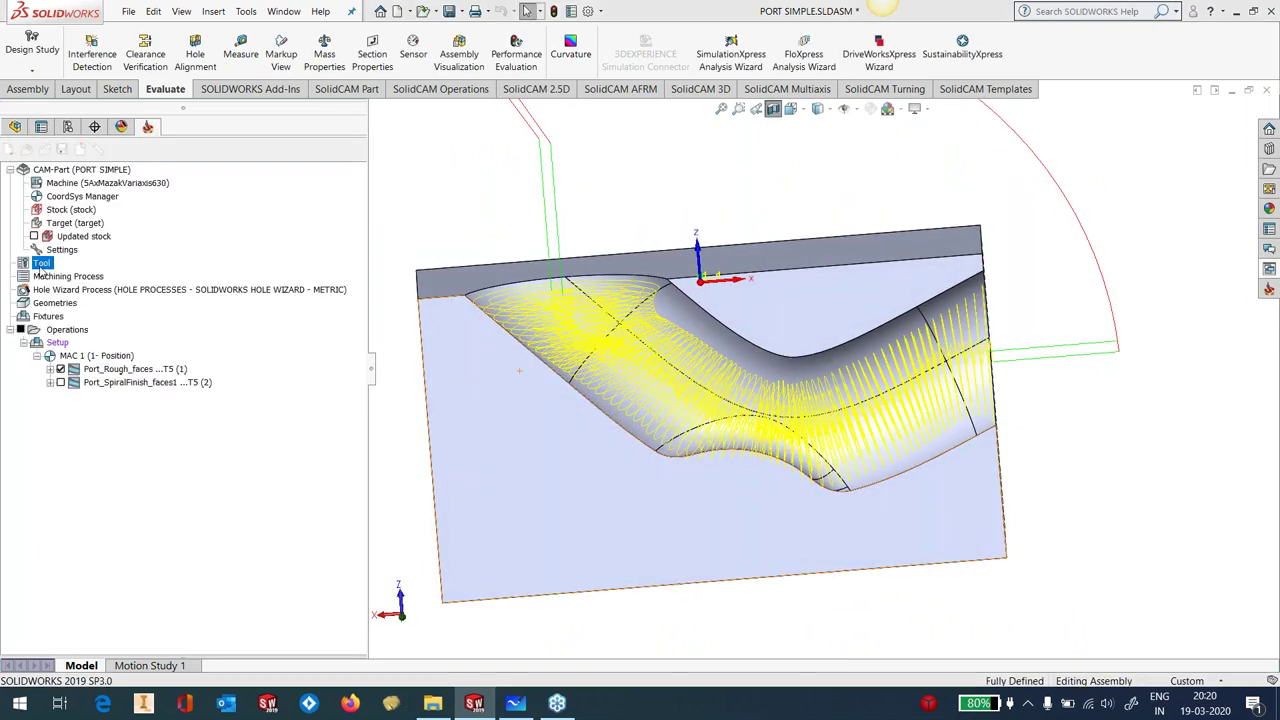
Change the tool's display colour to dark blue in the tool table and redisplay the toolpath
double_click(41, 264)
click(966, 231)
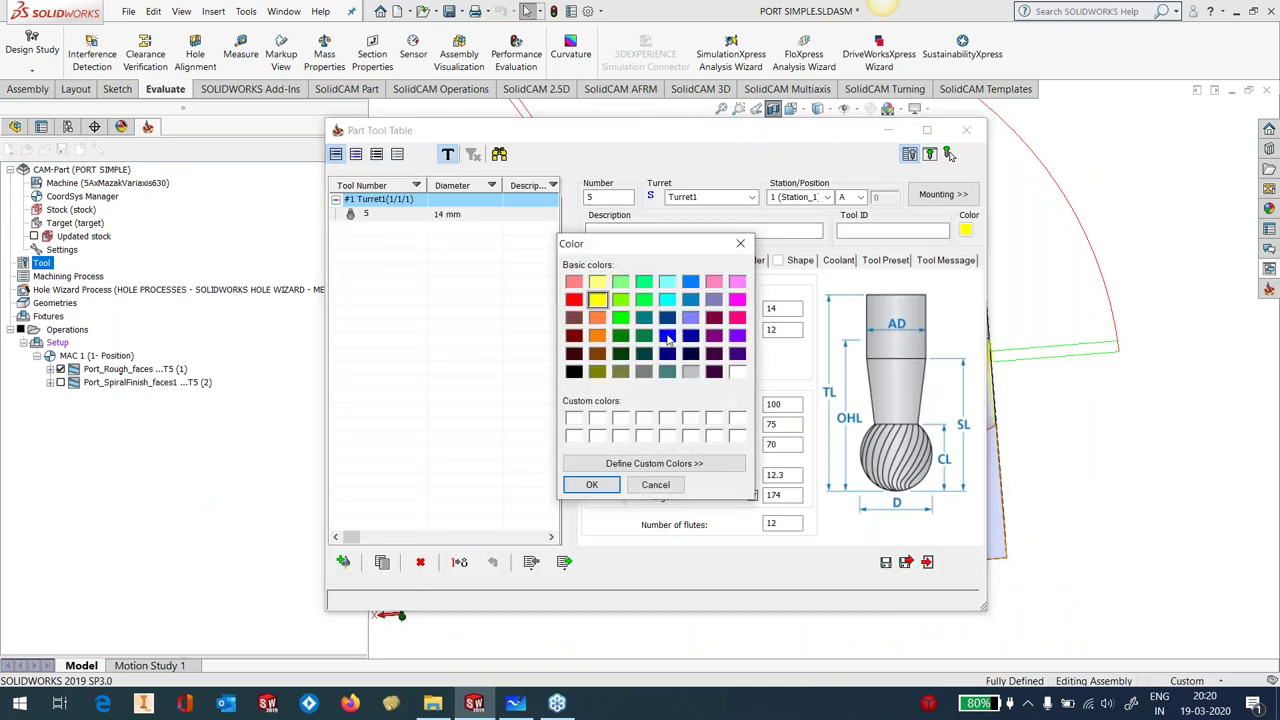
click(667, 336)
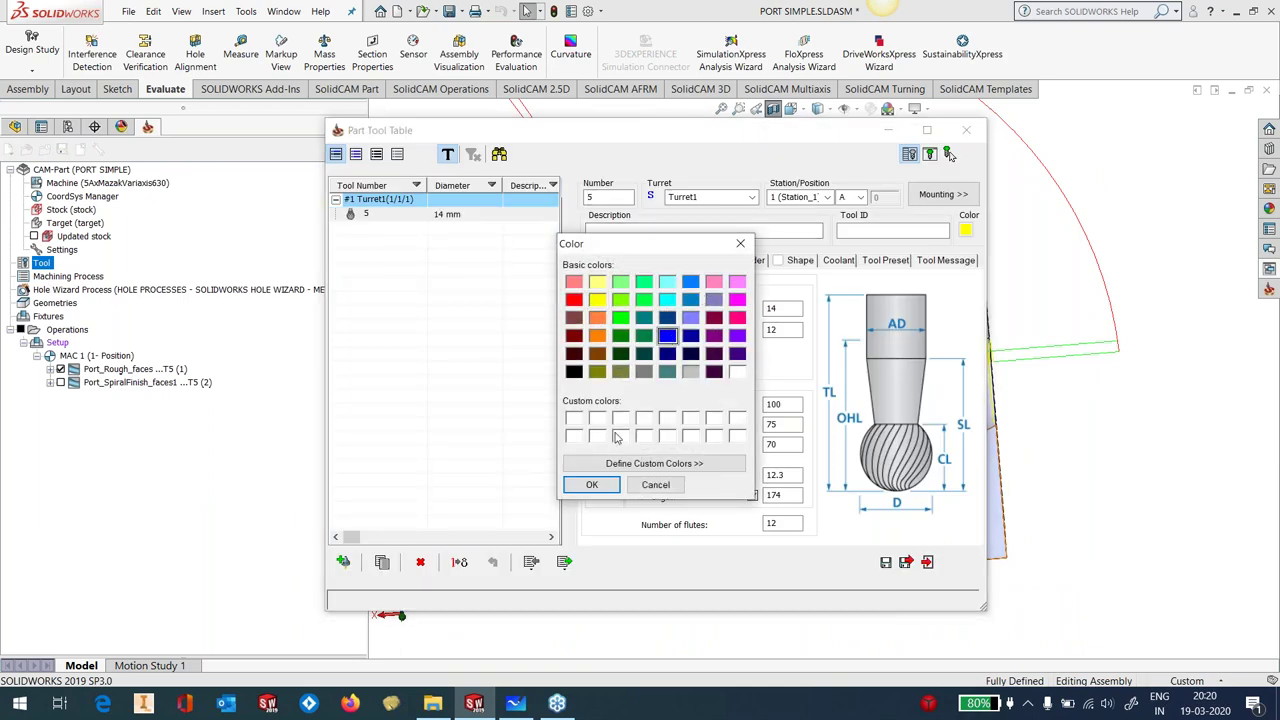
click(591, 485)
click(905, 562)
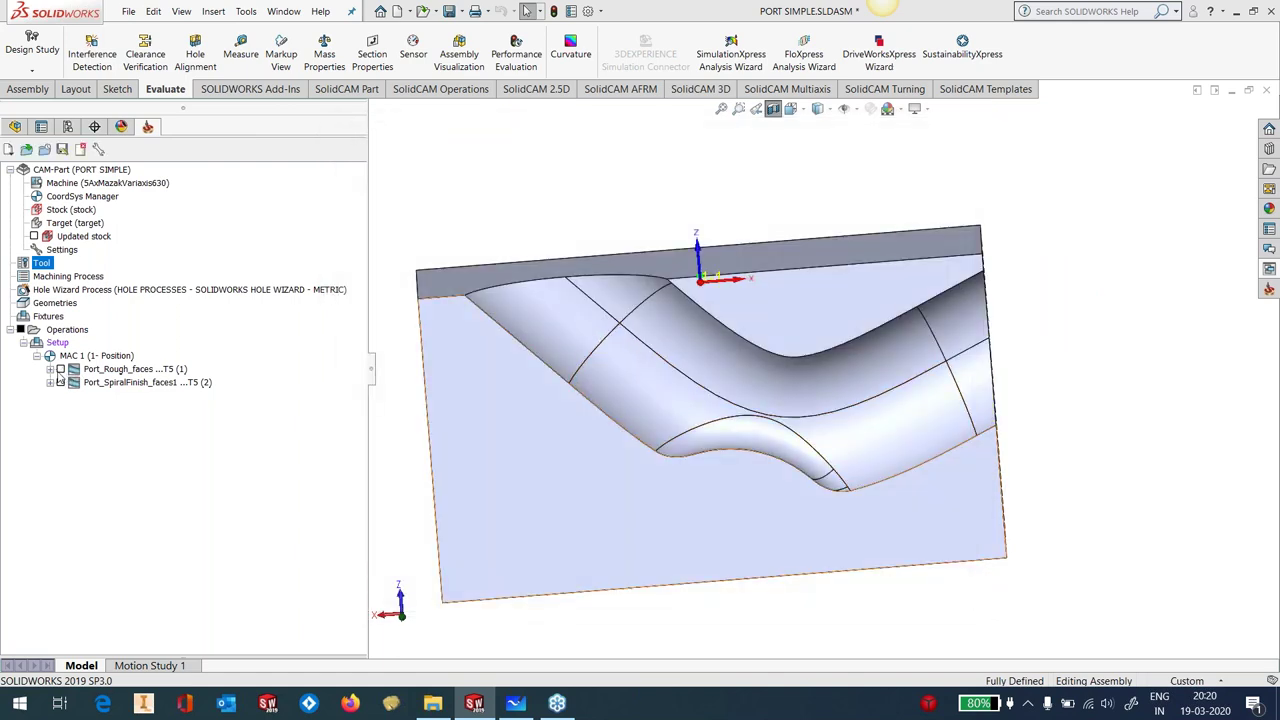
click(60, 369)
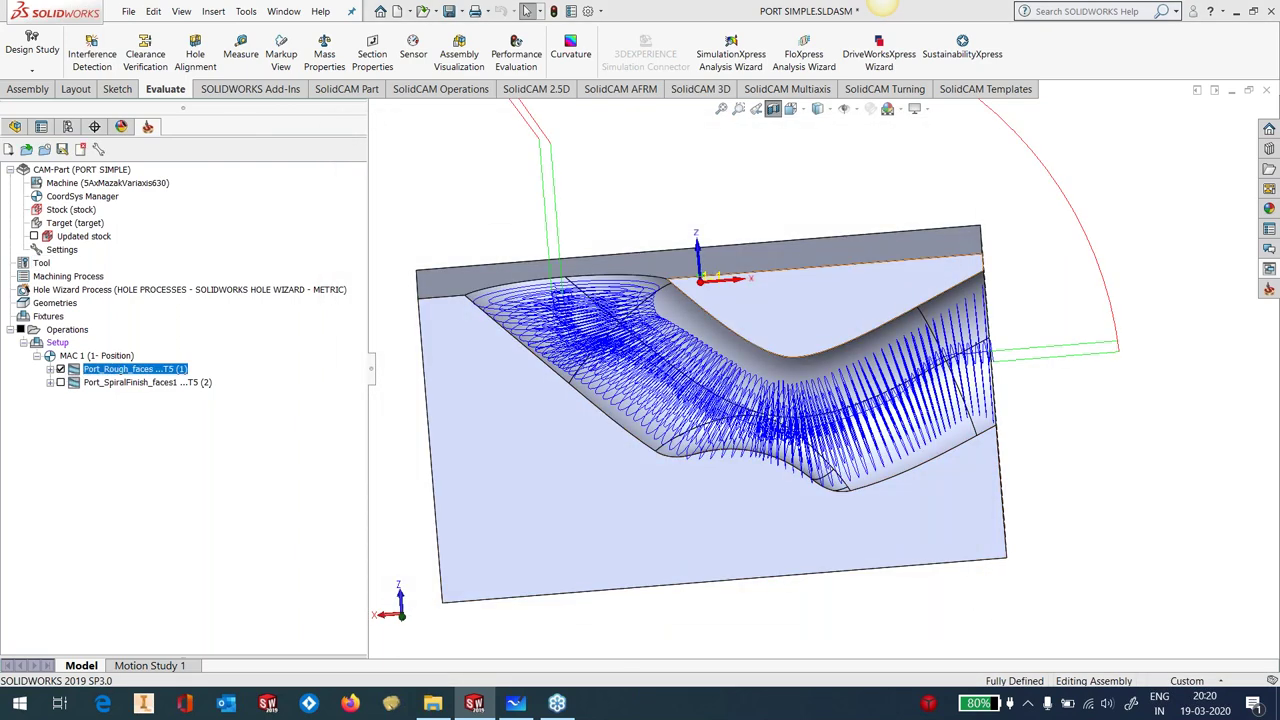
Zoom and orbit around the blue roughing toolpath, ending in the isometric view
mouse_move(805, 366)
middle_down()
mouse_move(811, 346)
mouse_move(790, 355)
mouse_move(800, 352)
middle_up()
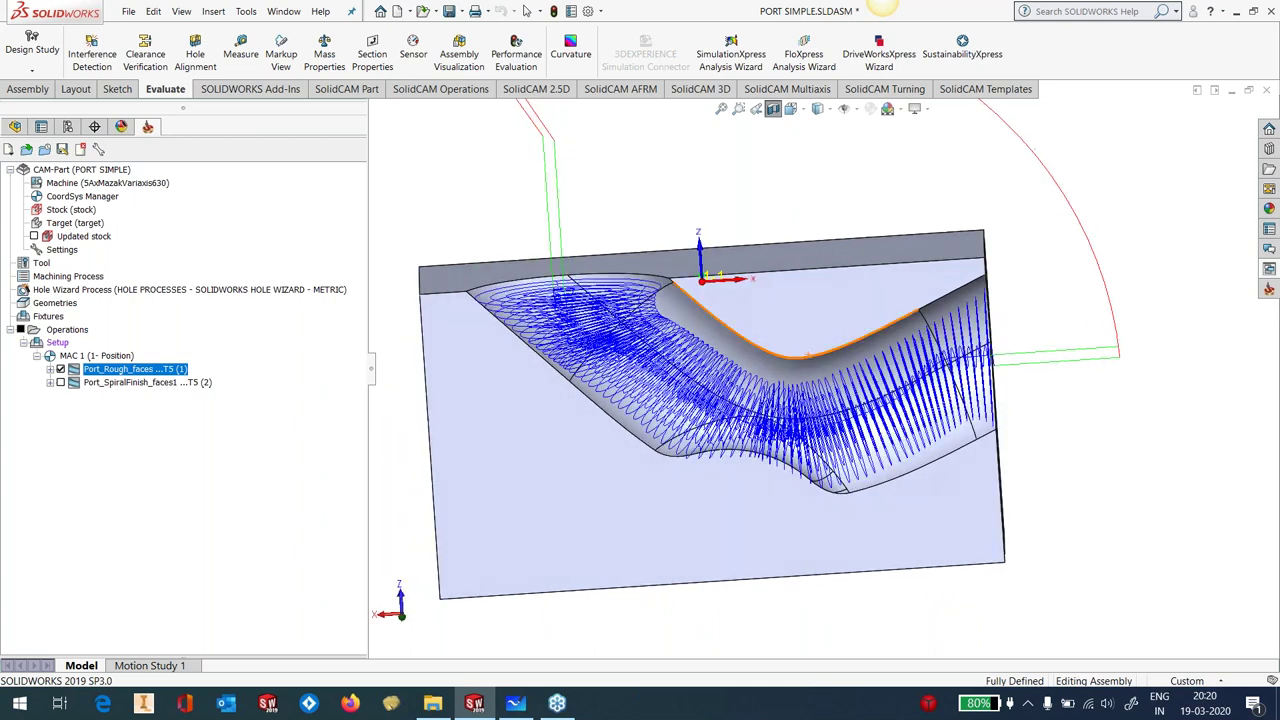
scroll(950, 390, down, 2)
scroll(950, 390, down, 5)
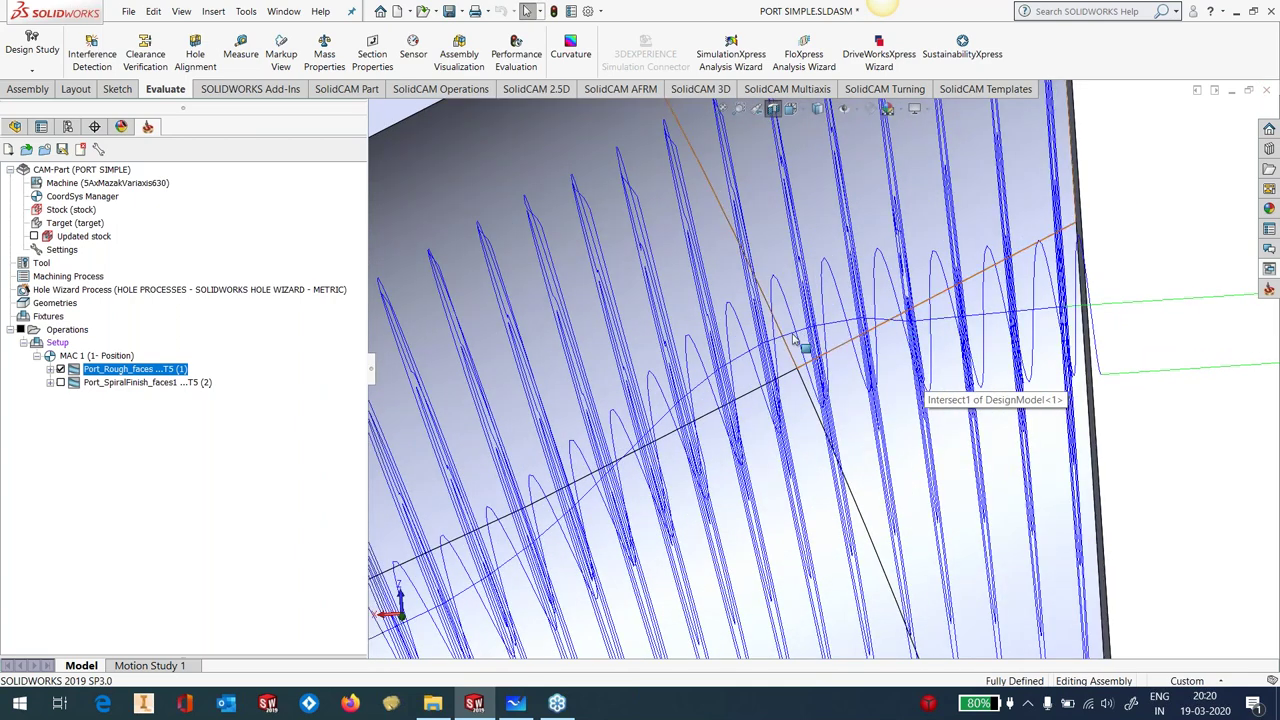
scroll(610, 402, up, 6)
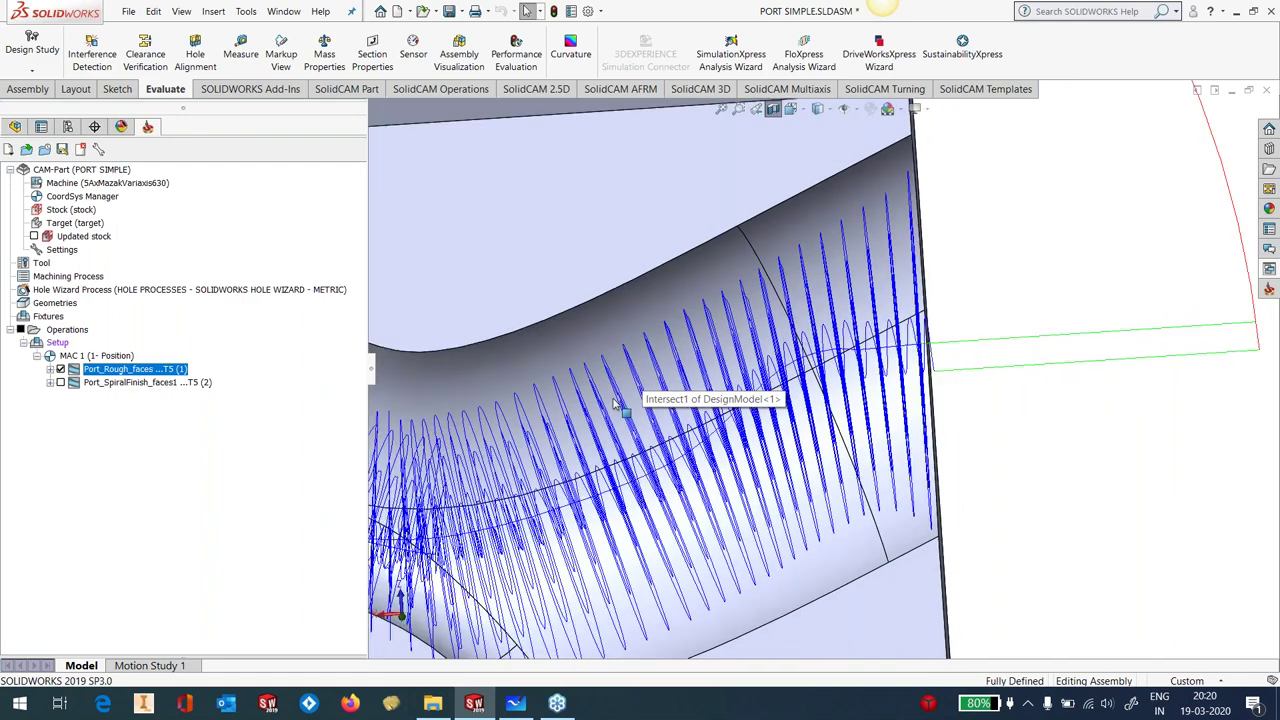
middle_drag(640, 432, 534, 476)
middle_drag(657, 500, 657, 424)
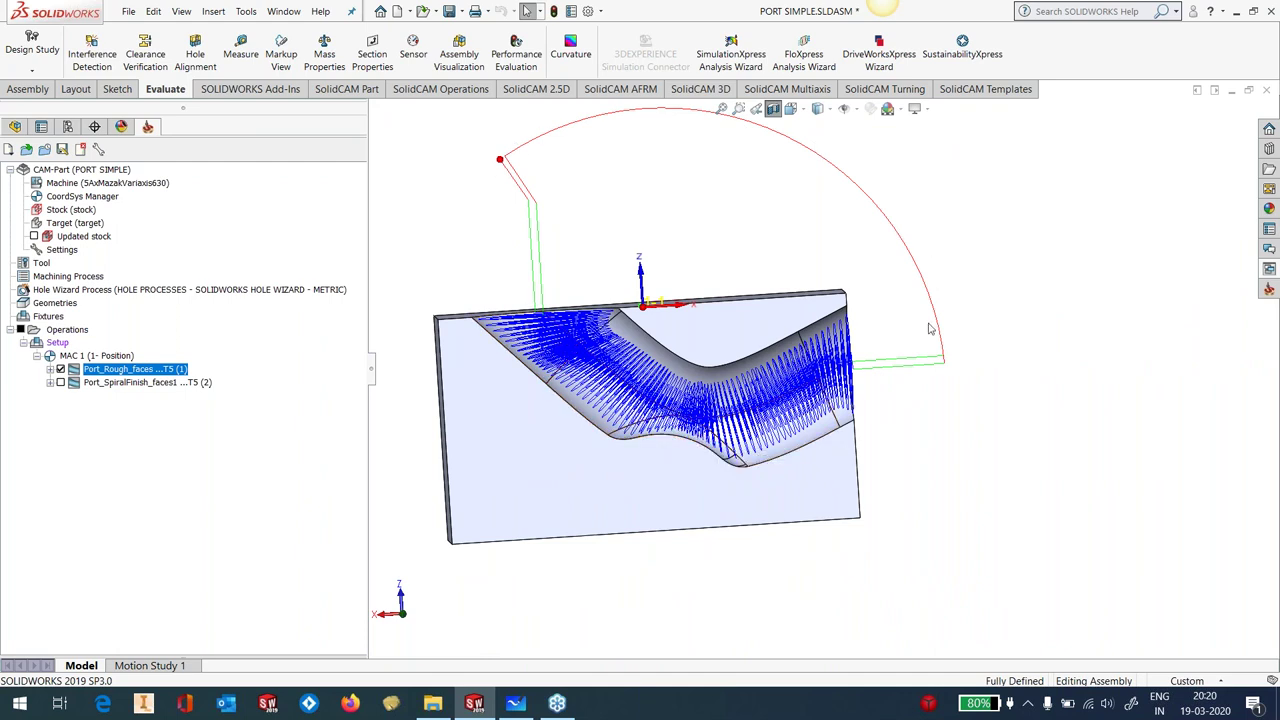
key(ctrl+7)
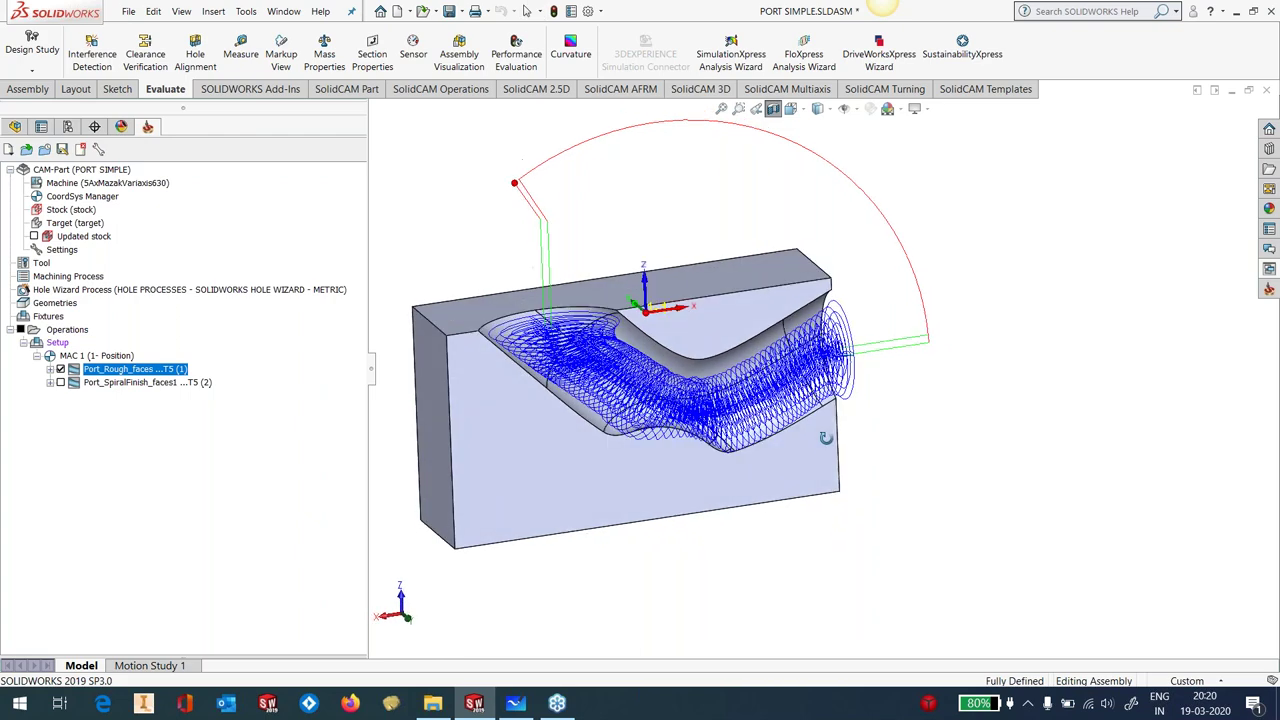
right_click(155, 374)
Play the roughing operation in SolidVerify at increased speed, then pause it
click(208, 178)
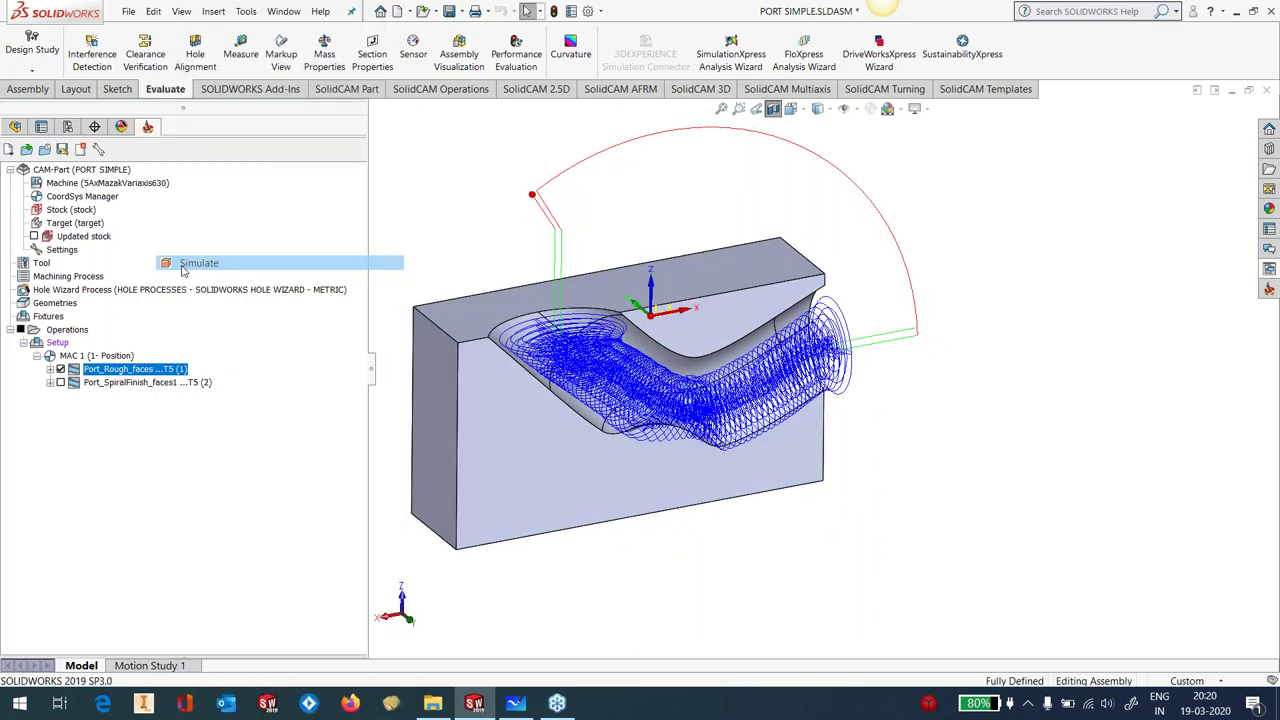
click(228, 167)
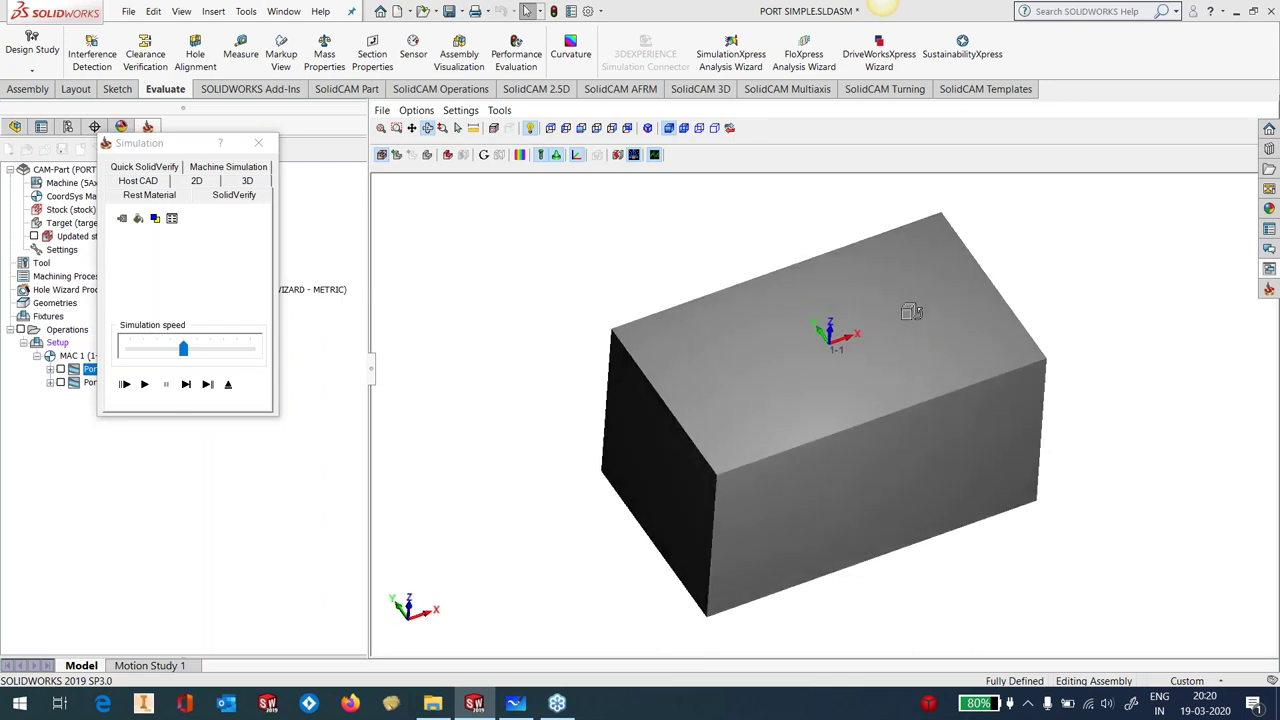
click(144, 384)
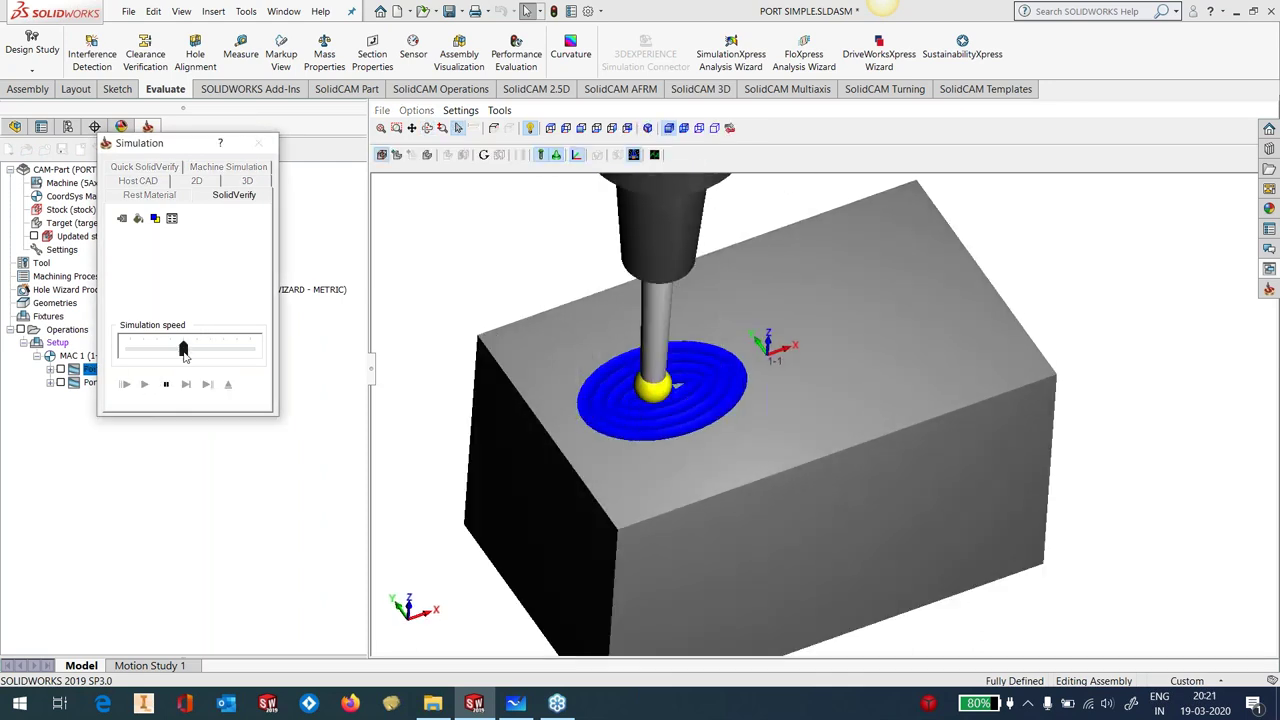
drag(183, 349, 236, 352)
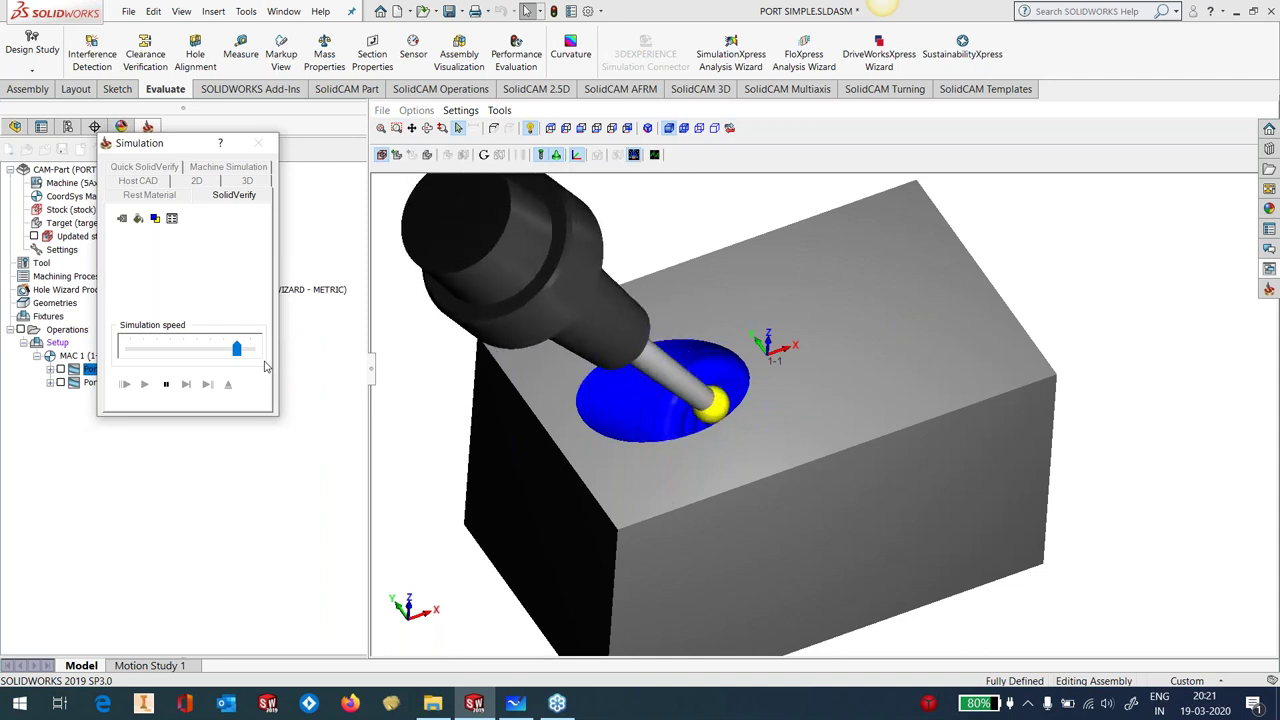
click(167, 385)
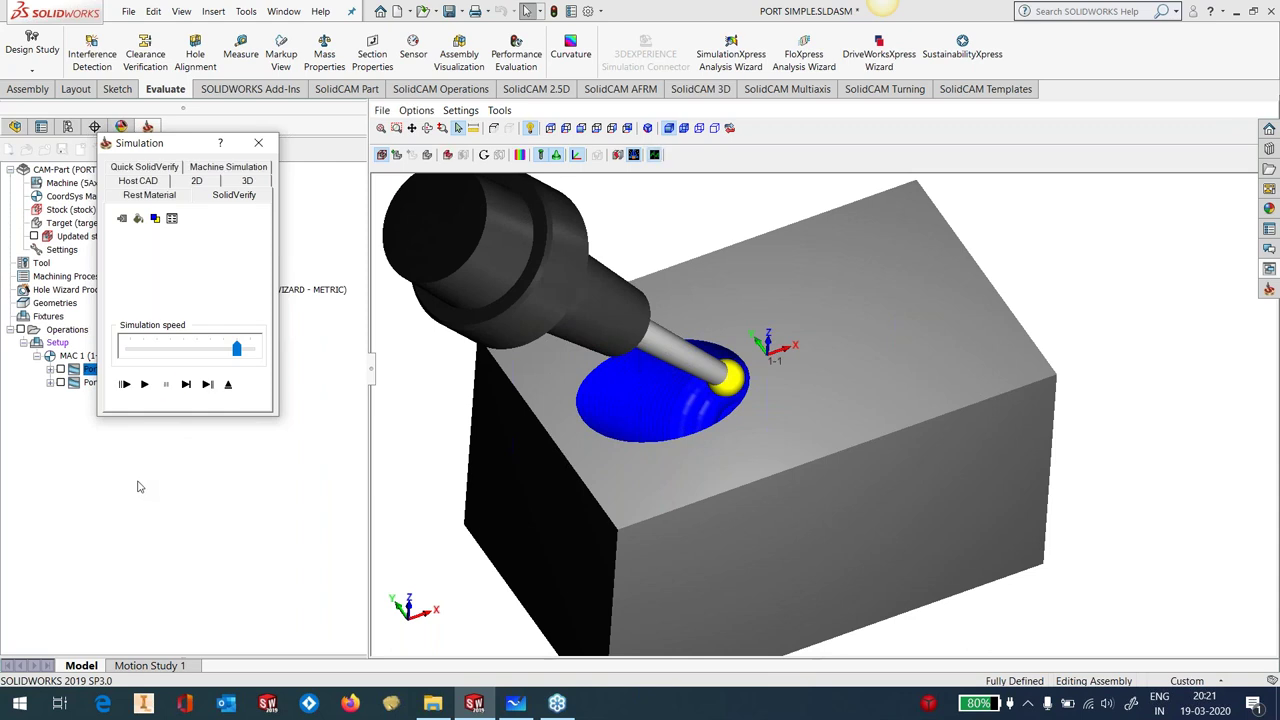
Exit the simulation without changing options and relaunch Simulate for Port_Rough_faces
scroll(520, 408, down, 1)
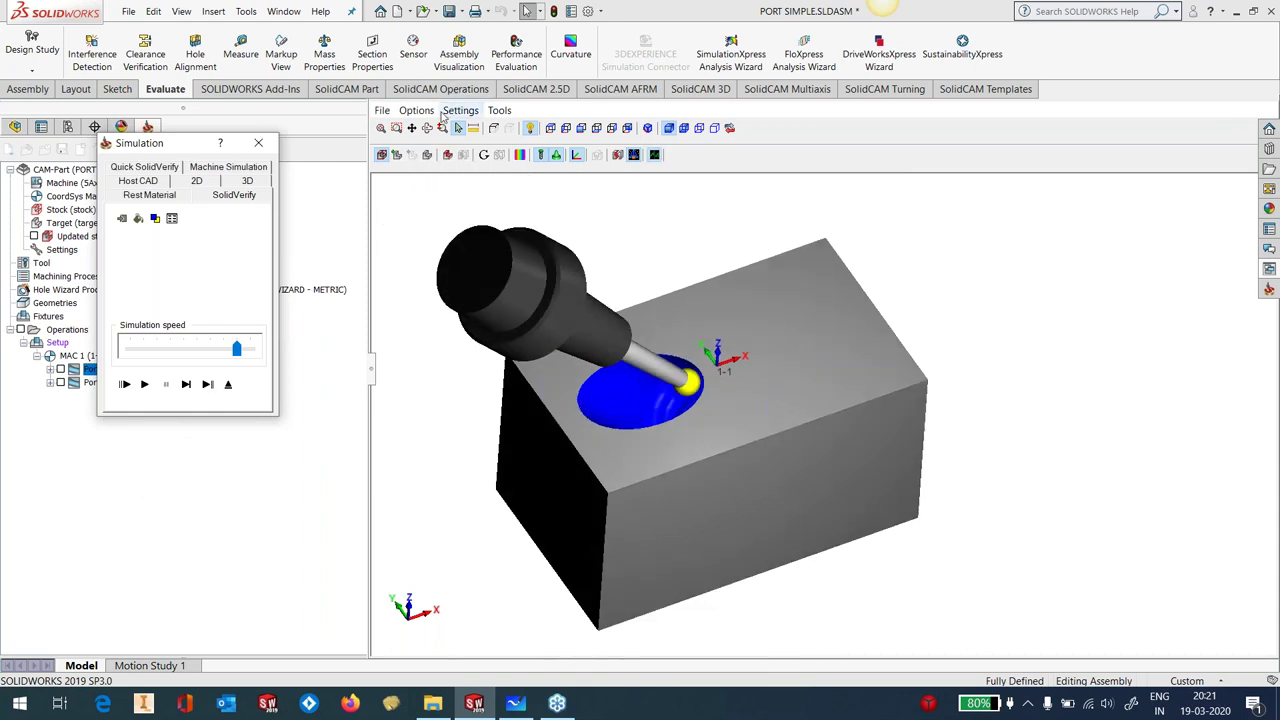
click(445, 112)
mouse_move(416, 112)
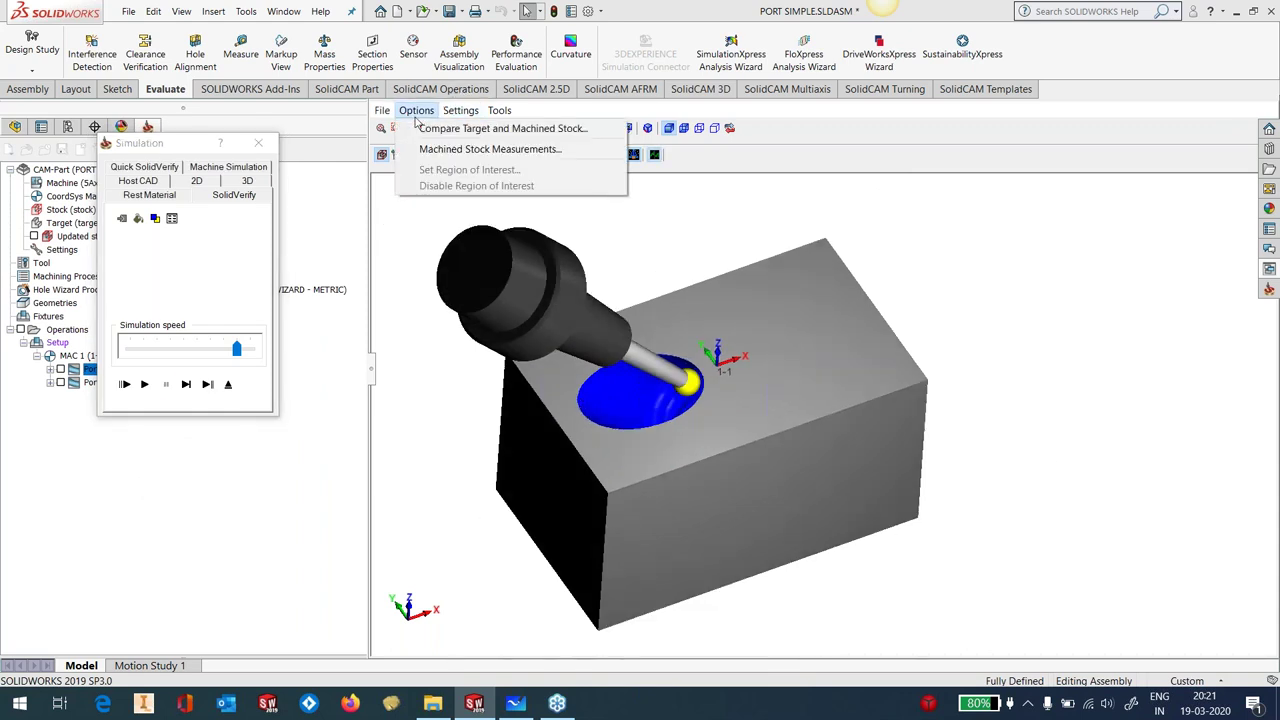
click(410, 204)
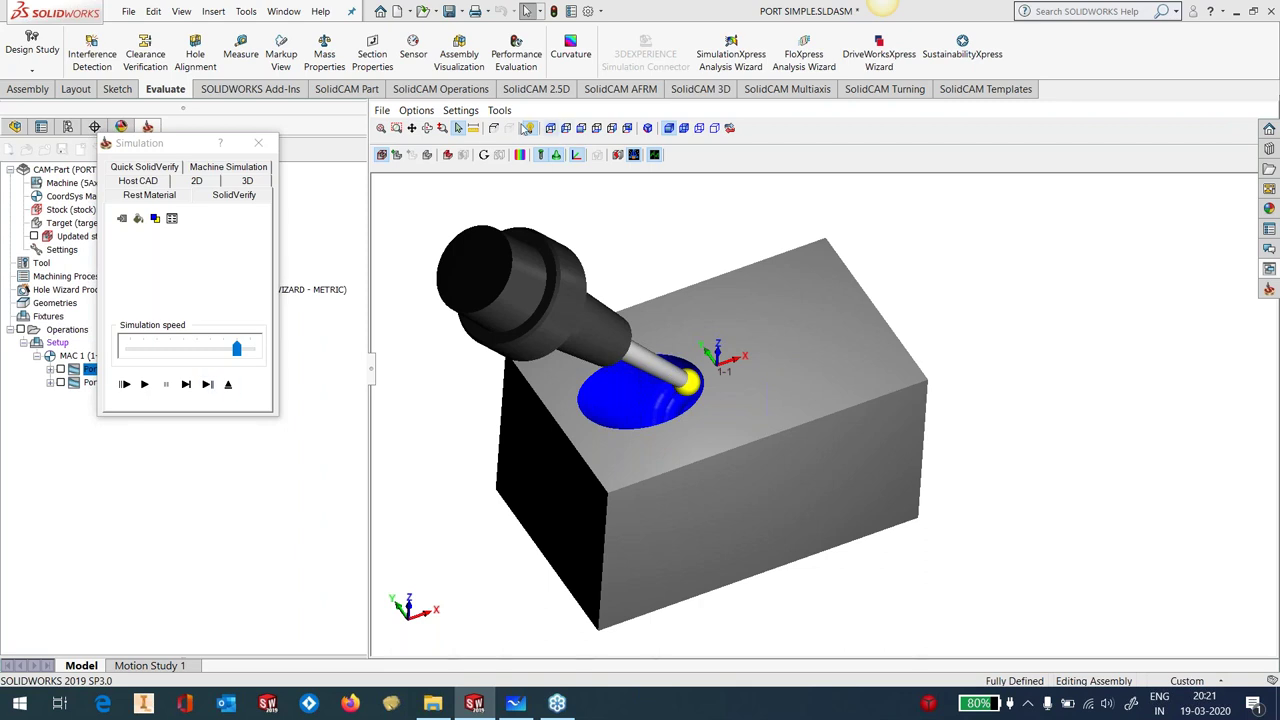
drag(197, 147, 189, 155)
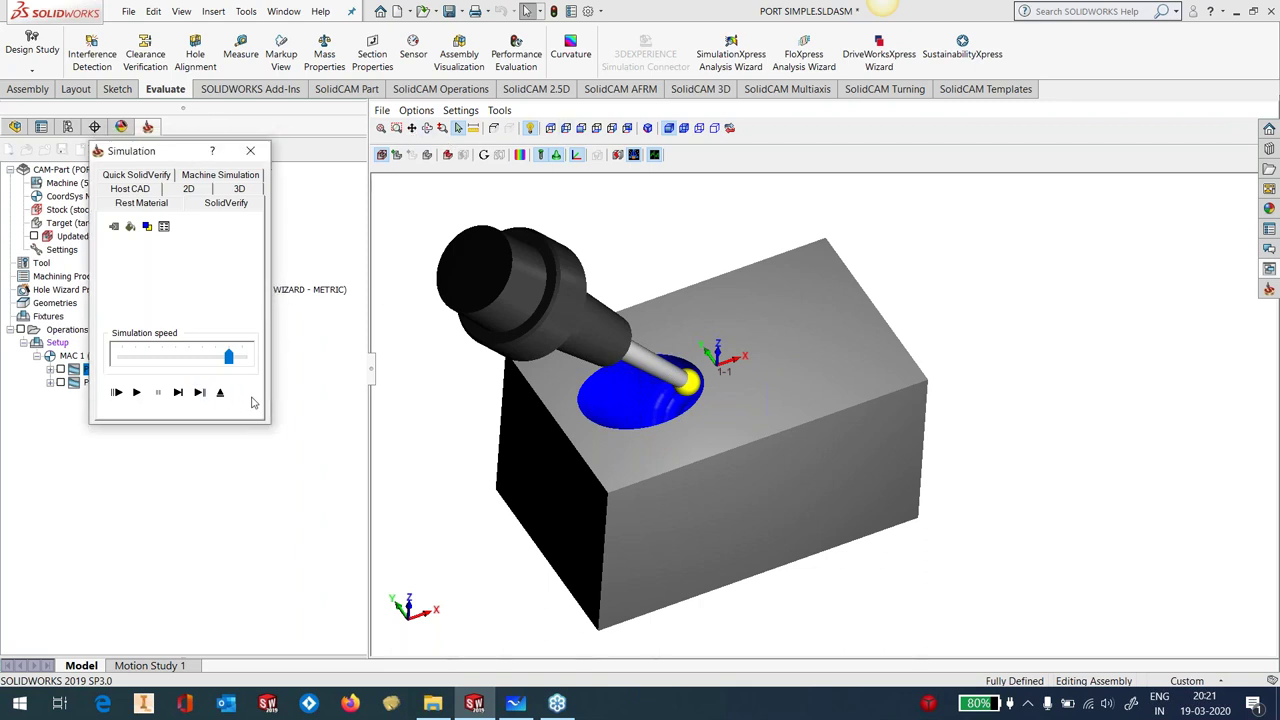
click(221, 392)
right_click(162, 373)
click(210, 260)
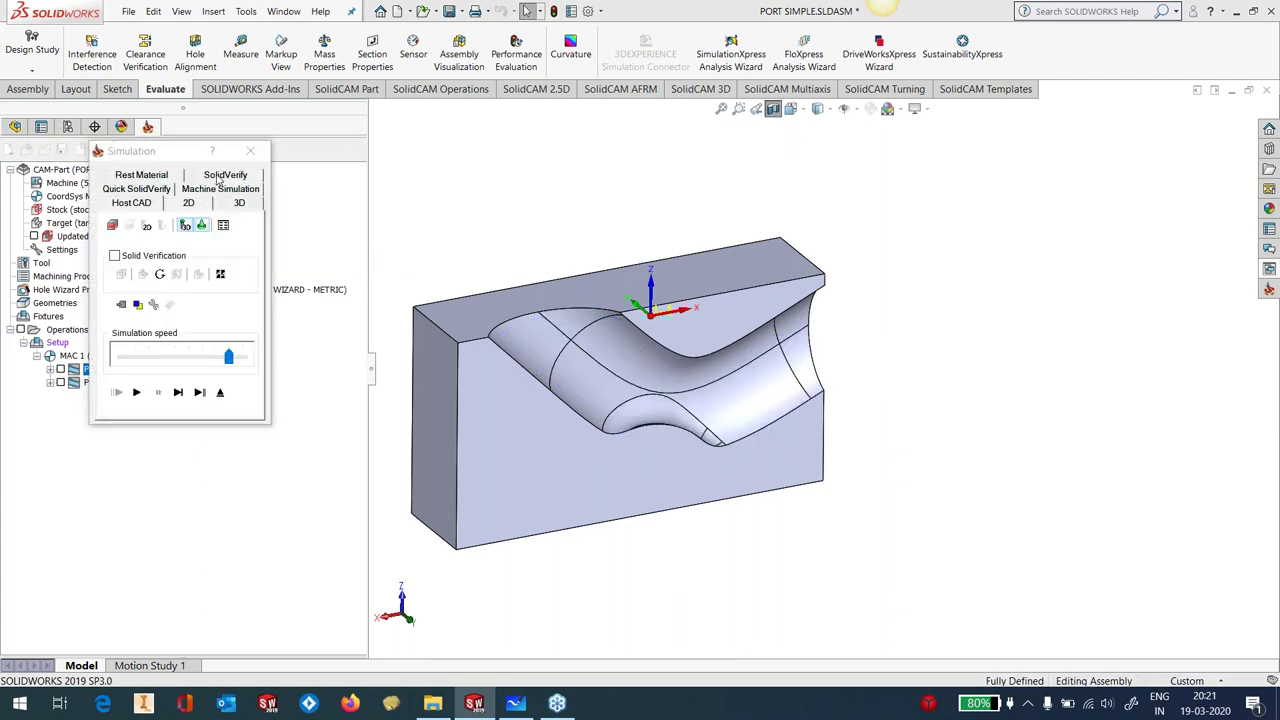
In SolidVerify, set a region of interest of Y 0–54.21 and Z −100–0 and apply it
click(225, 175)
click(460, 110)
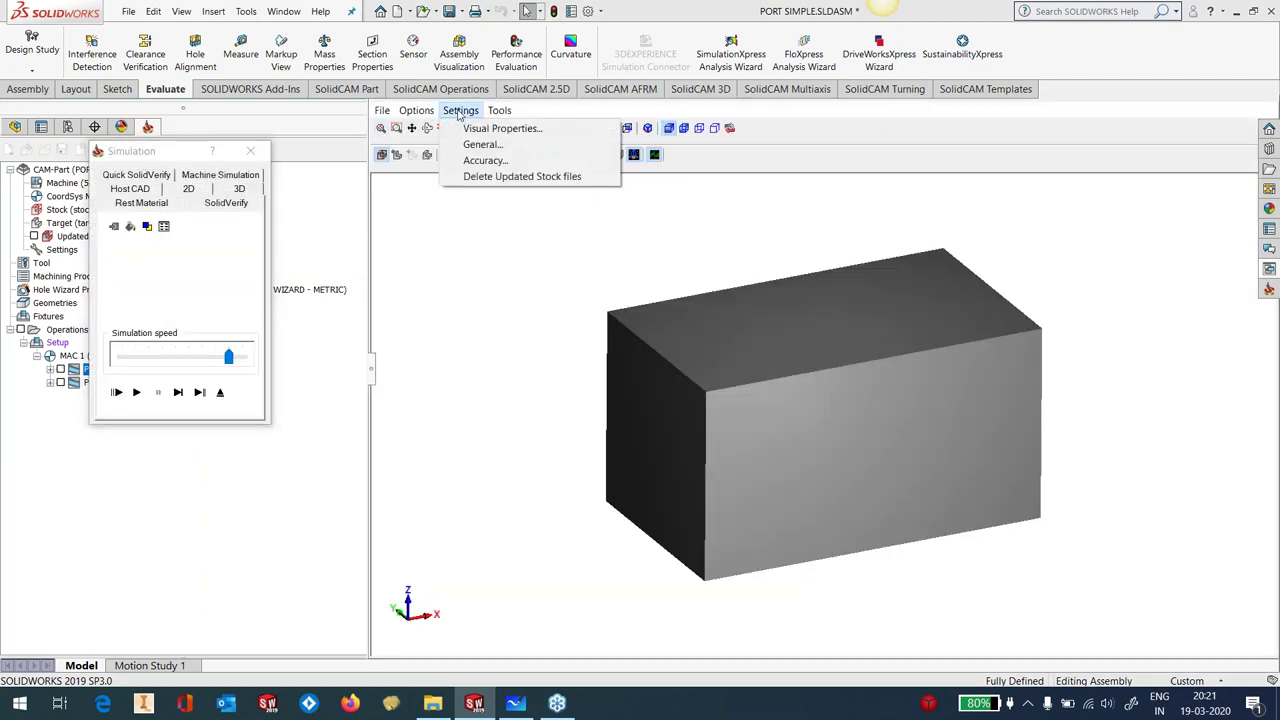
mouse_move(416, 110)
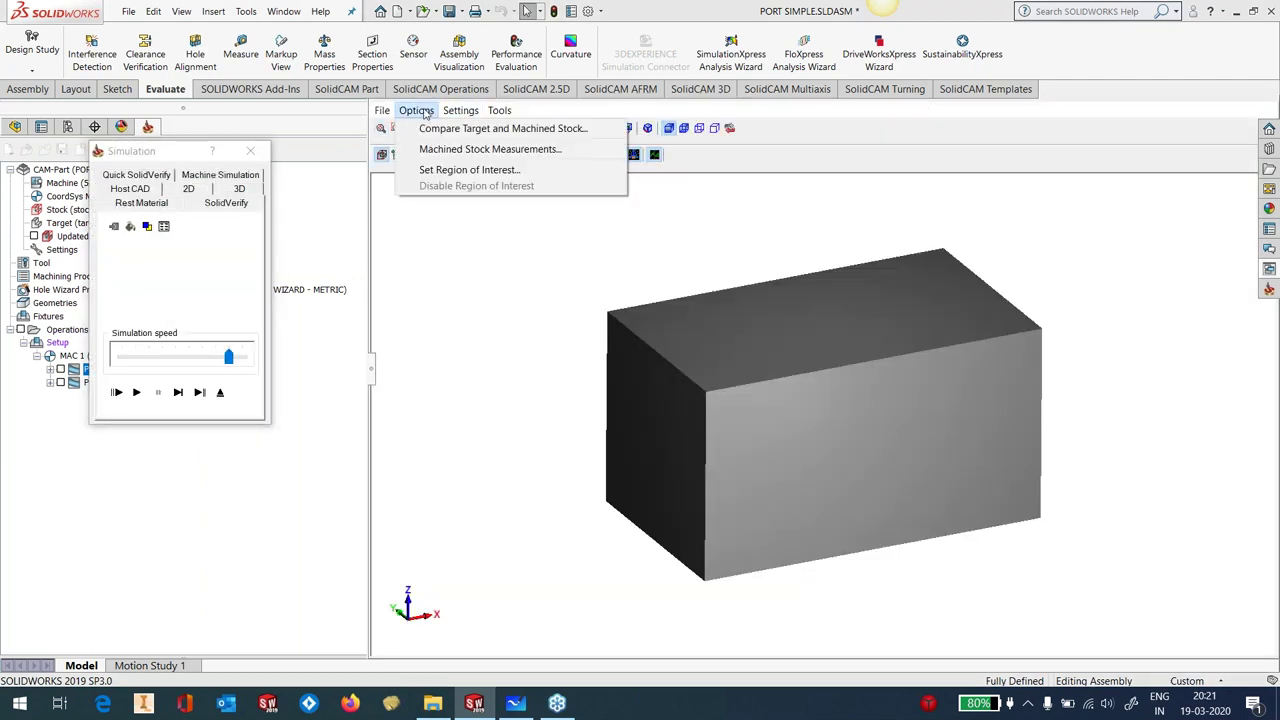
click(433, 175)
middle_drag(843, 262, 851, 281)
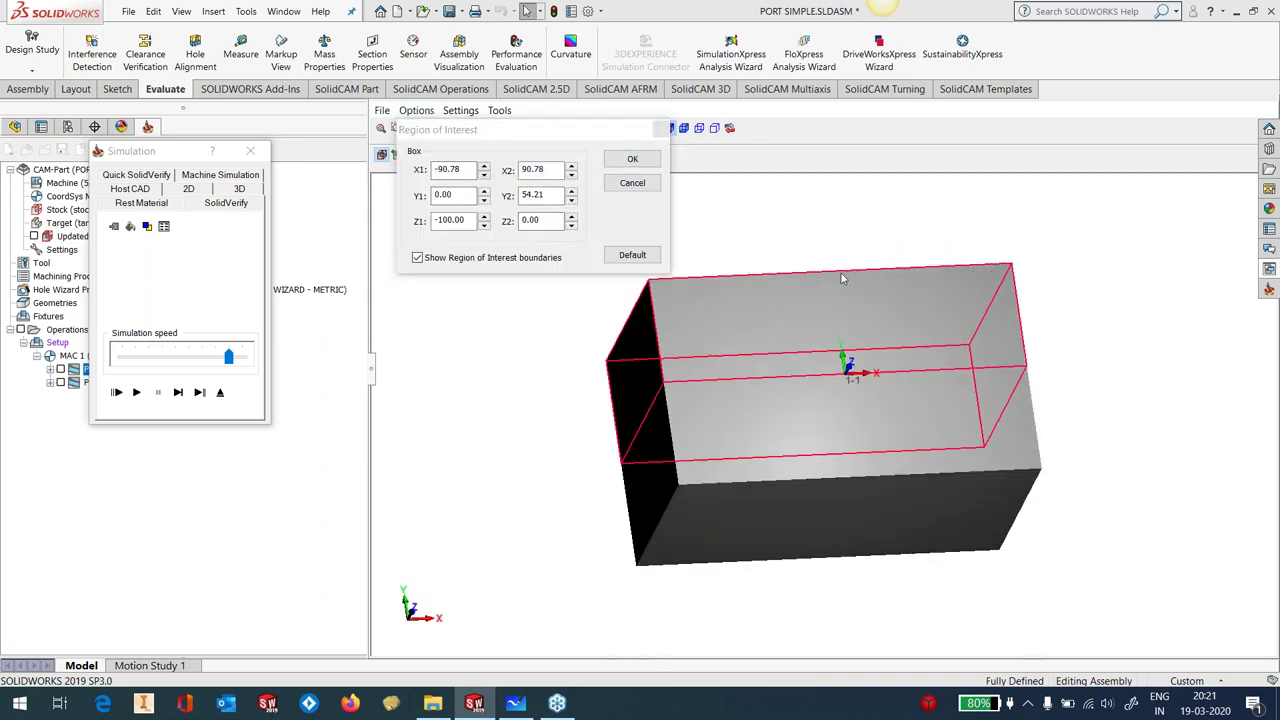
middle_drag(847, 378, 883, 372)
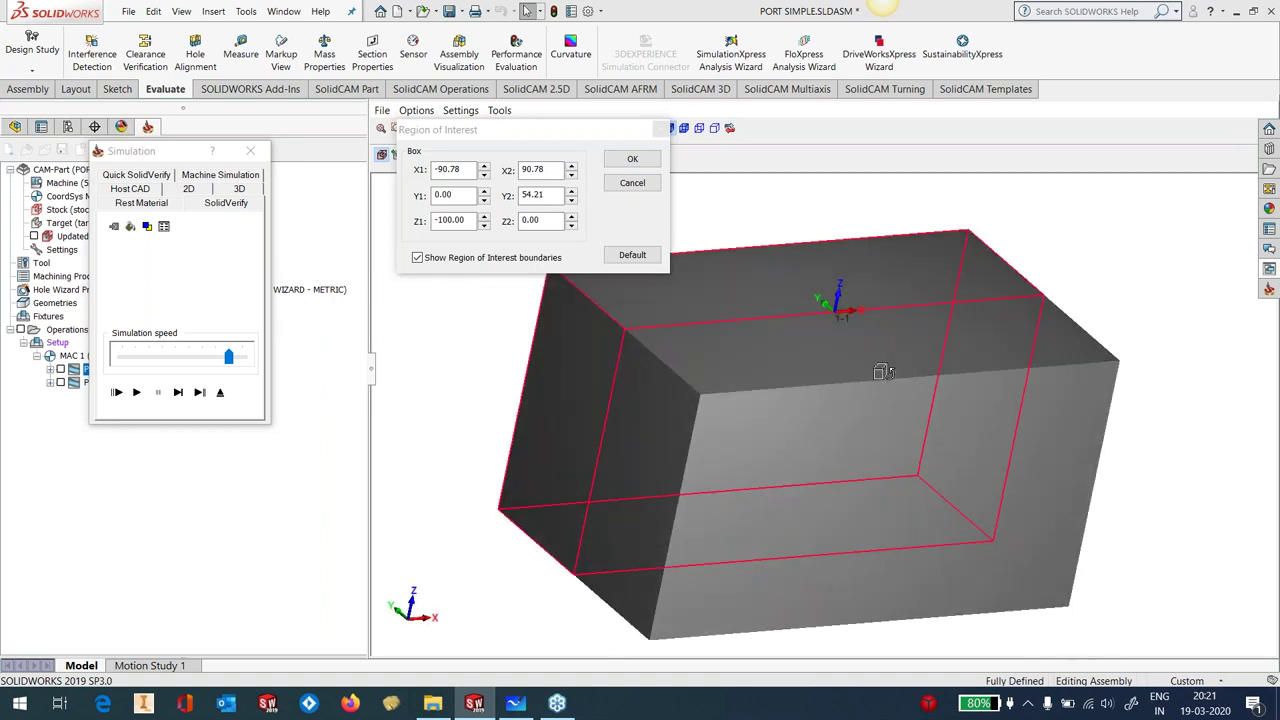
scroll(883, 372, down, 2)
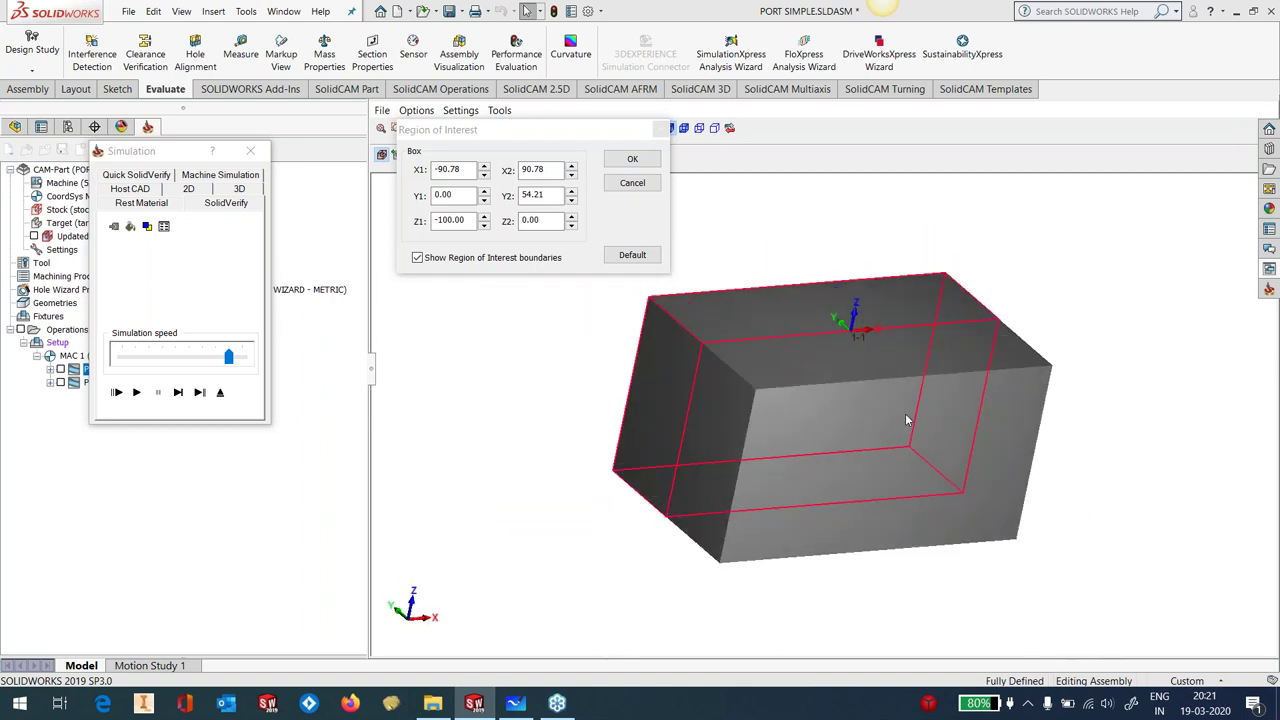
scroll(876, 400, up, 2)
click(631, 160)
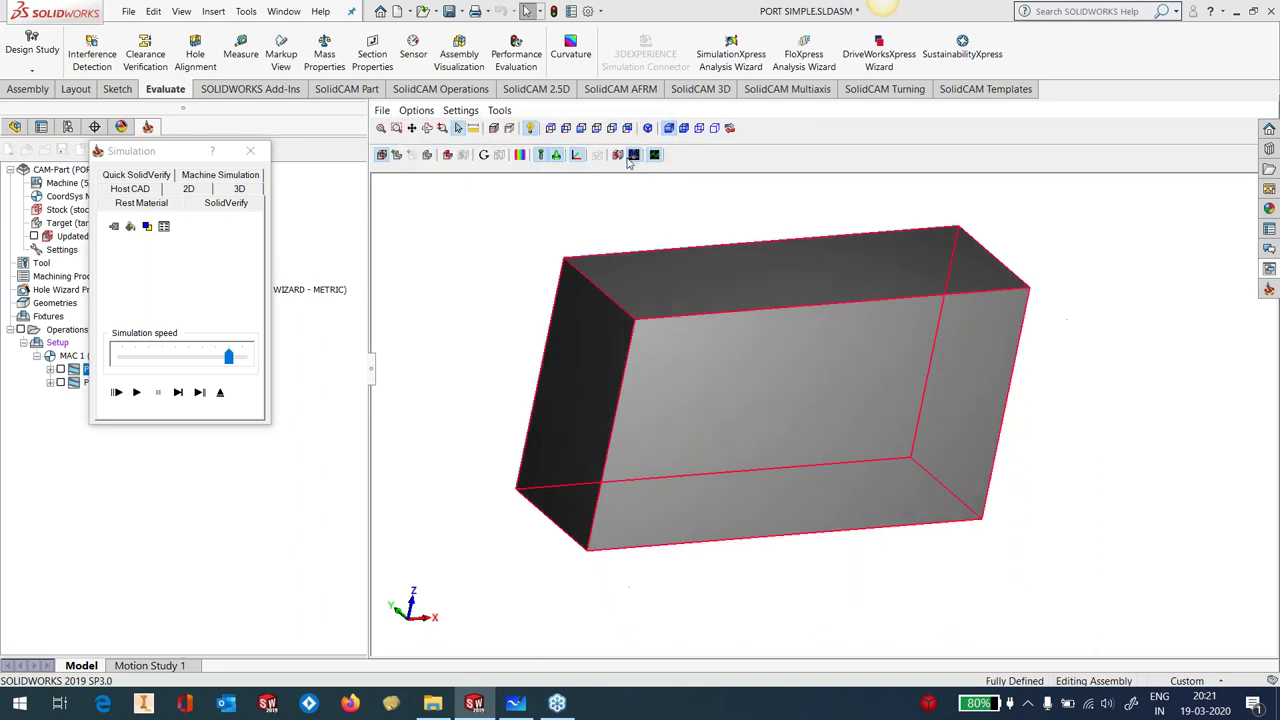
Play the roughing simulation in the clipped stock, orbiting to watch the port being carved
middle_drag(855, 392, 837, 366)
scroll(832, 361, up, 2)
click(138, 393)
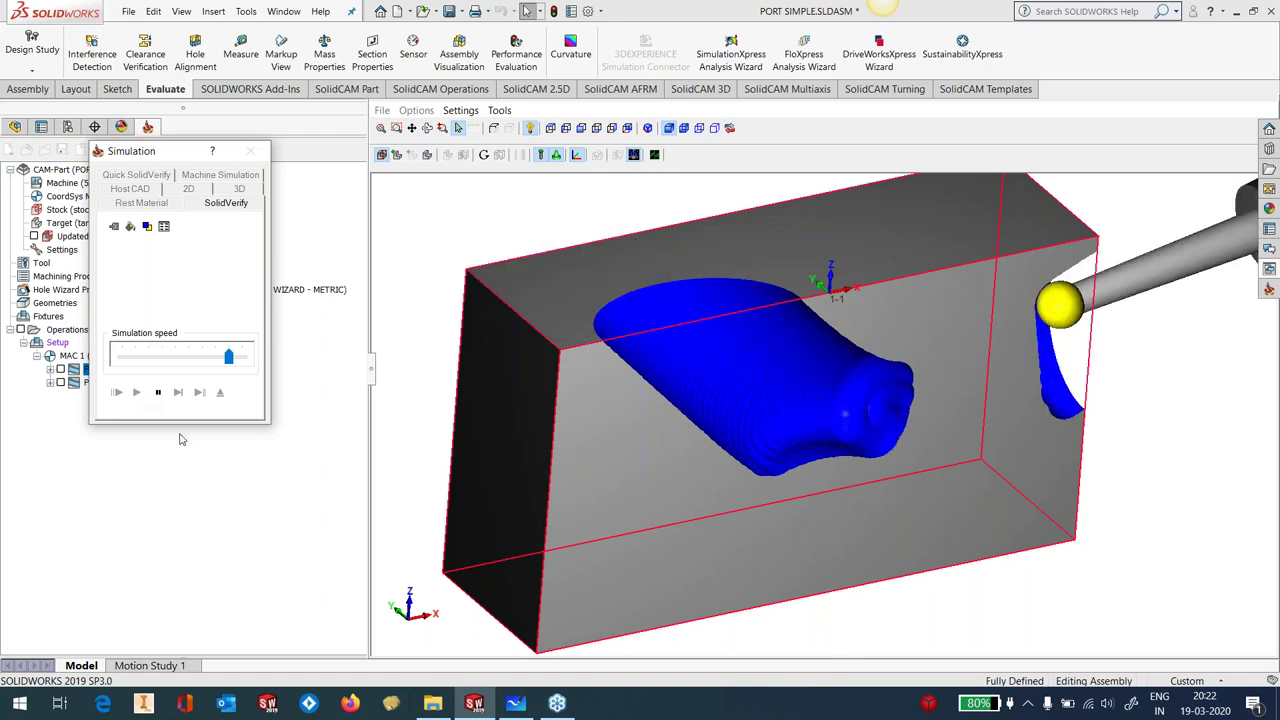
drag(959, 284, 880, 300)
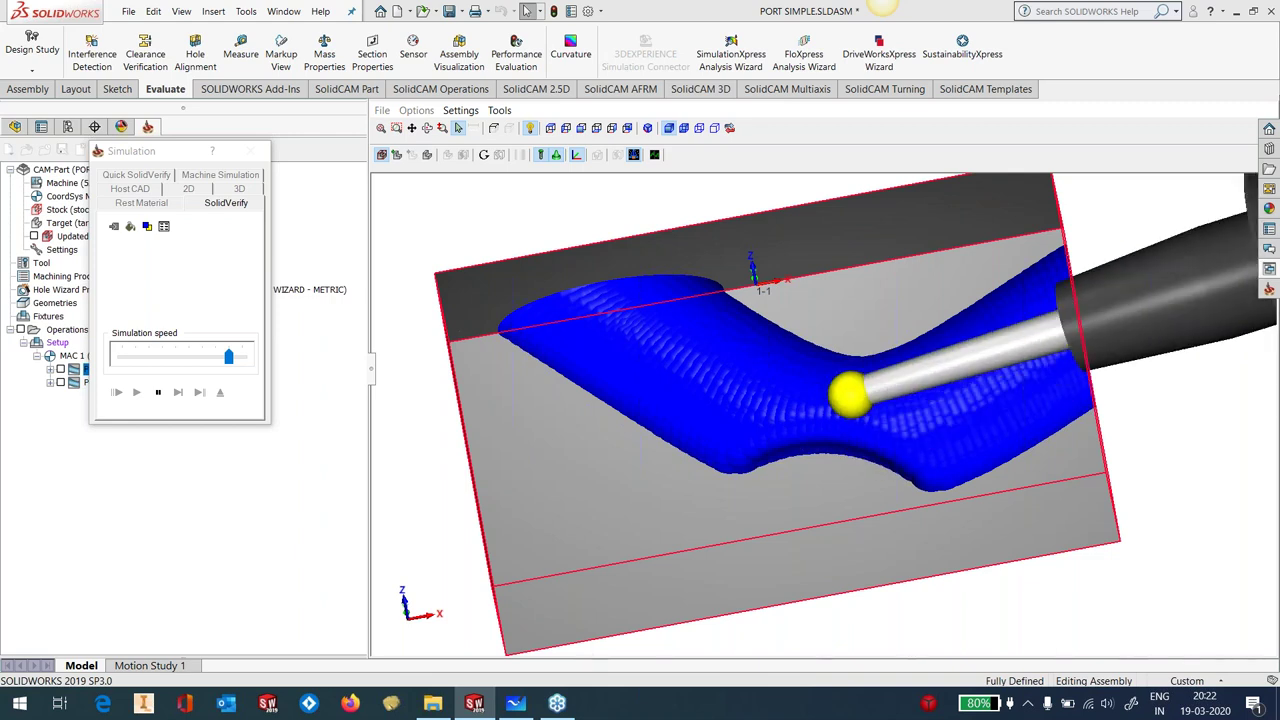
mouse_move(1004, 413)
middle_down()
mouse_move(1049, 420)
mouse_move(994, 380)
mouse_move(1020, 400)
mouse_move(987, 406)
mouse_move(997, 386)
mouse_move(1021, 400)
middle_up()
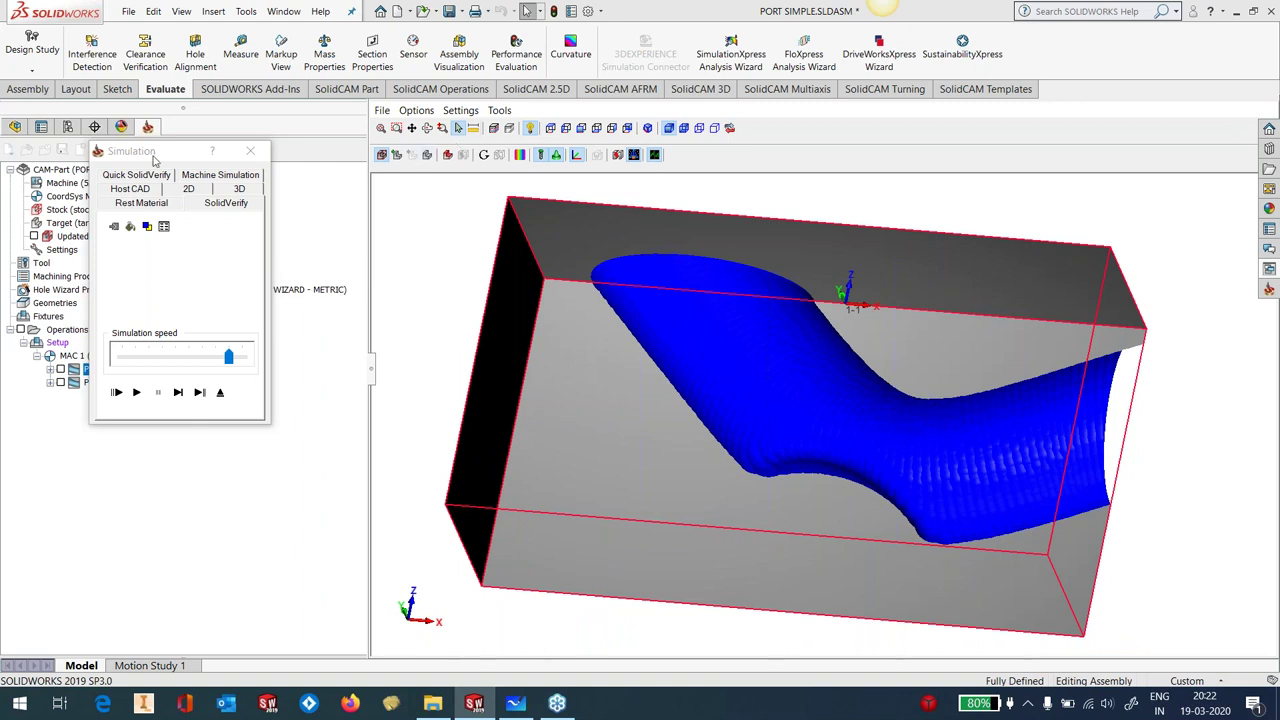
Exit verification, hide the roughing toolpath, and edit Port_SpiralFinish_faces1
click(306, 357)
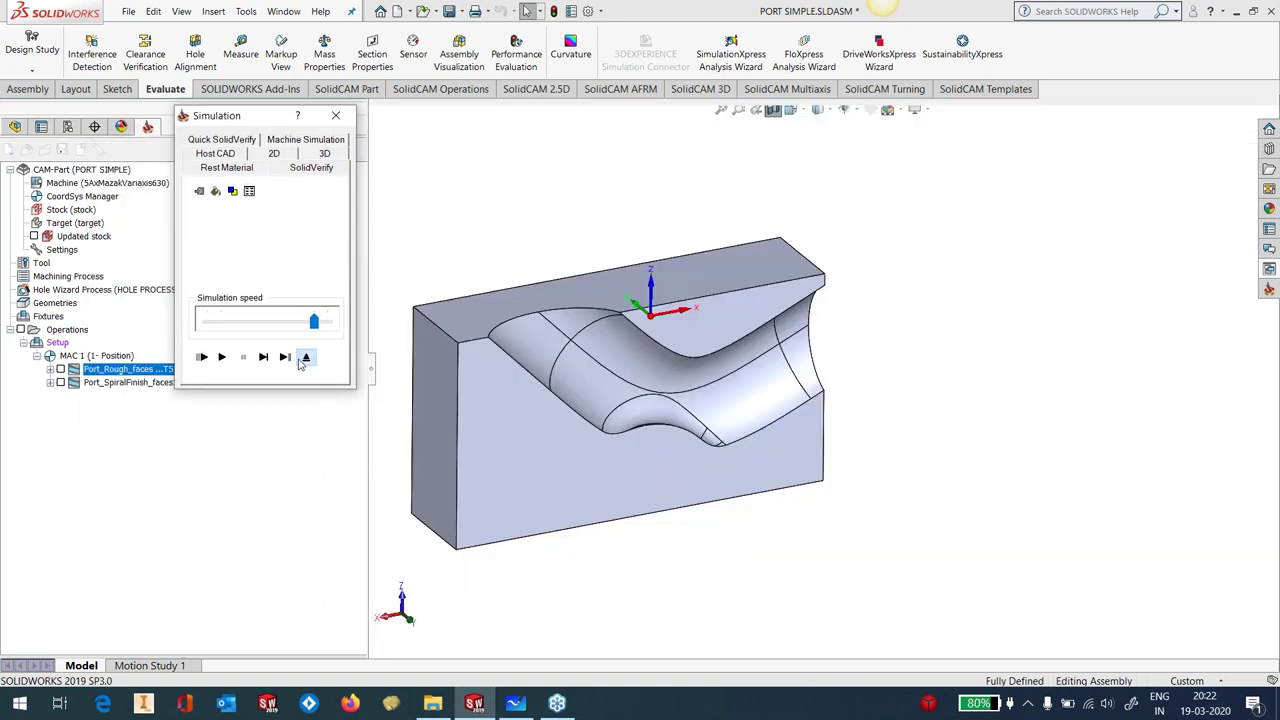
click(60, 369)
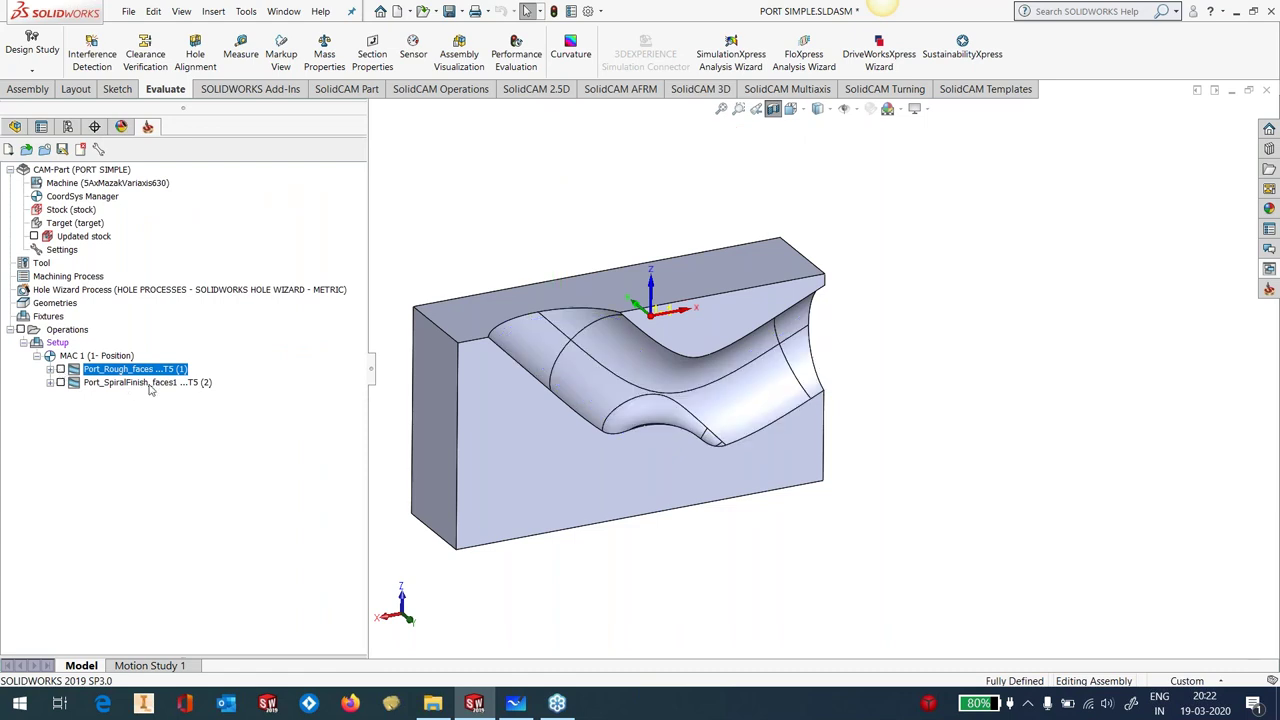
double_click(148, 383)
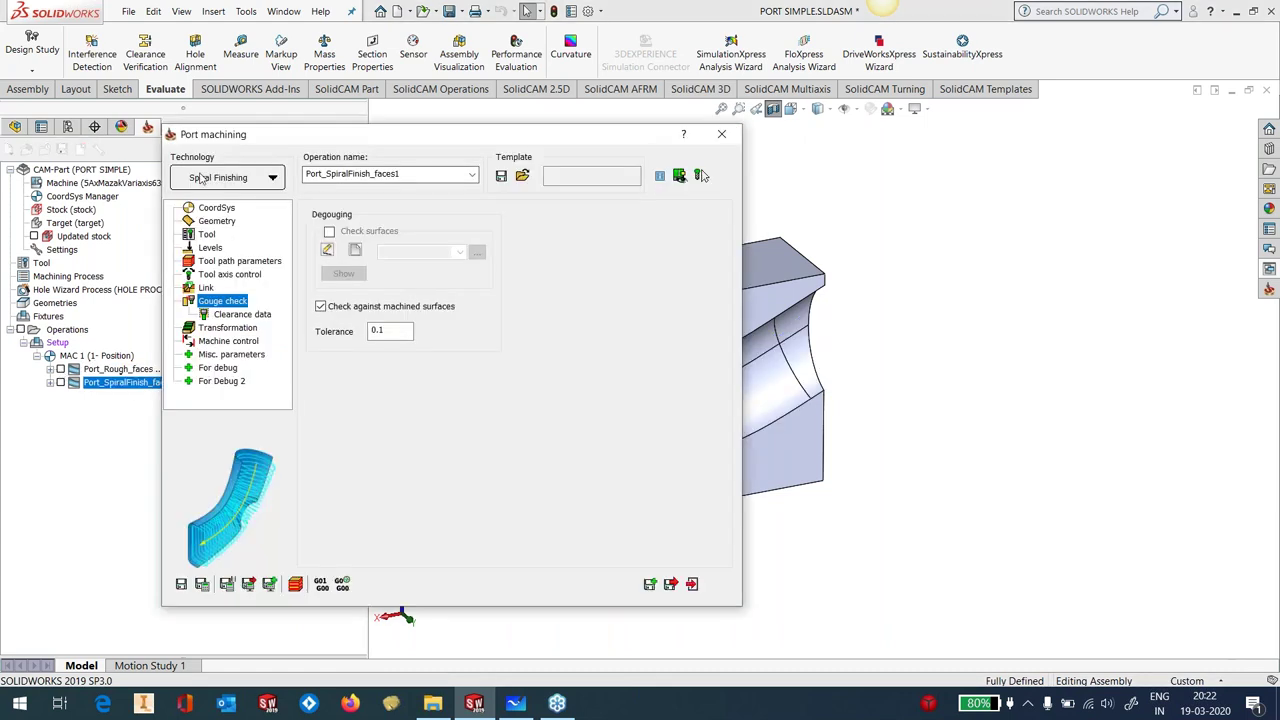
Review the spiral finish tool, Maximum step and sorting settings, then close without changes
click(206, 235)
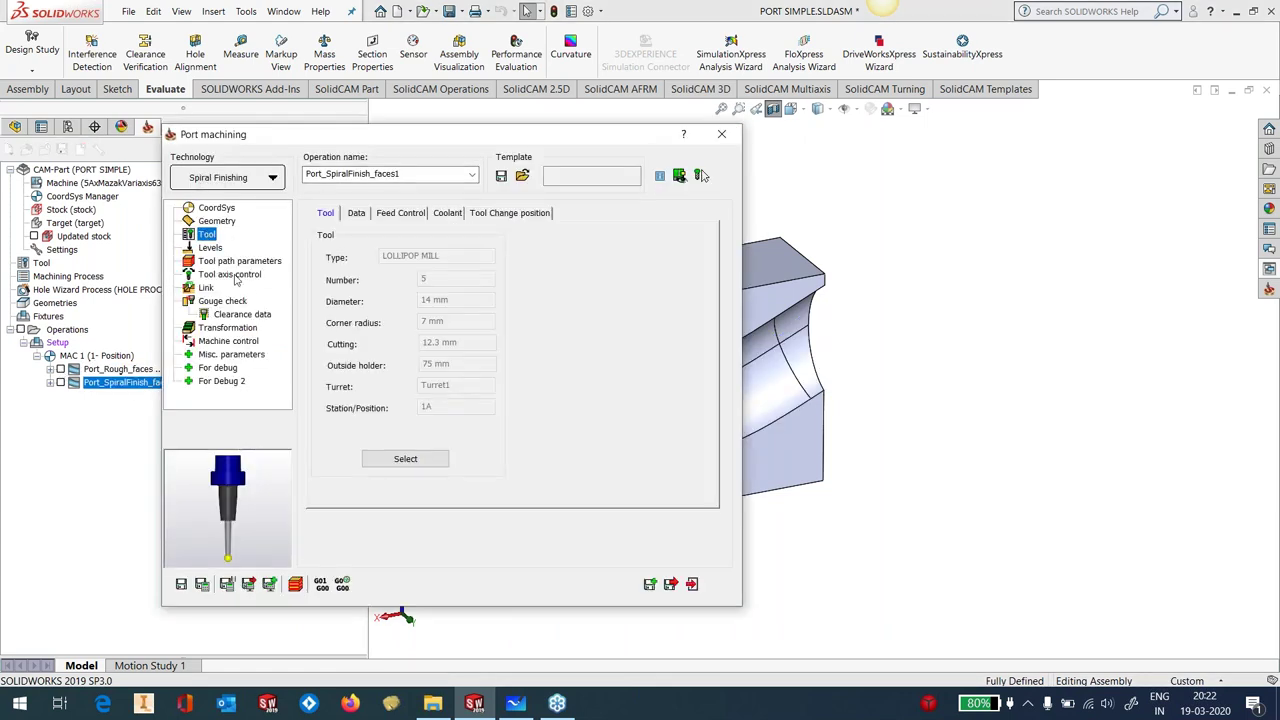
click(244, 261)
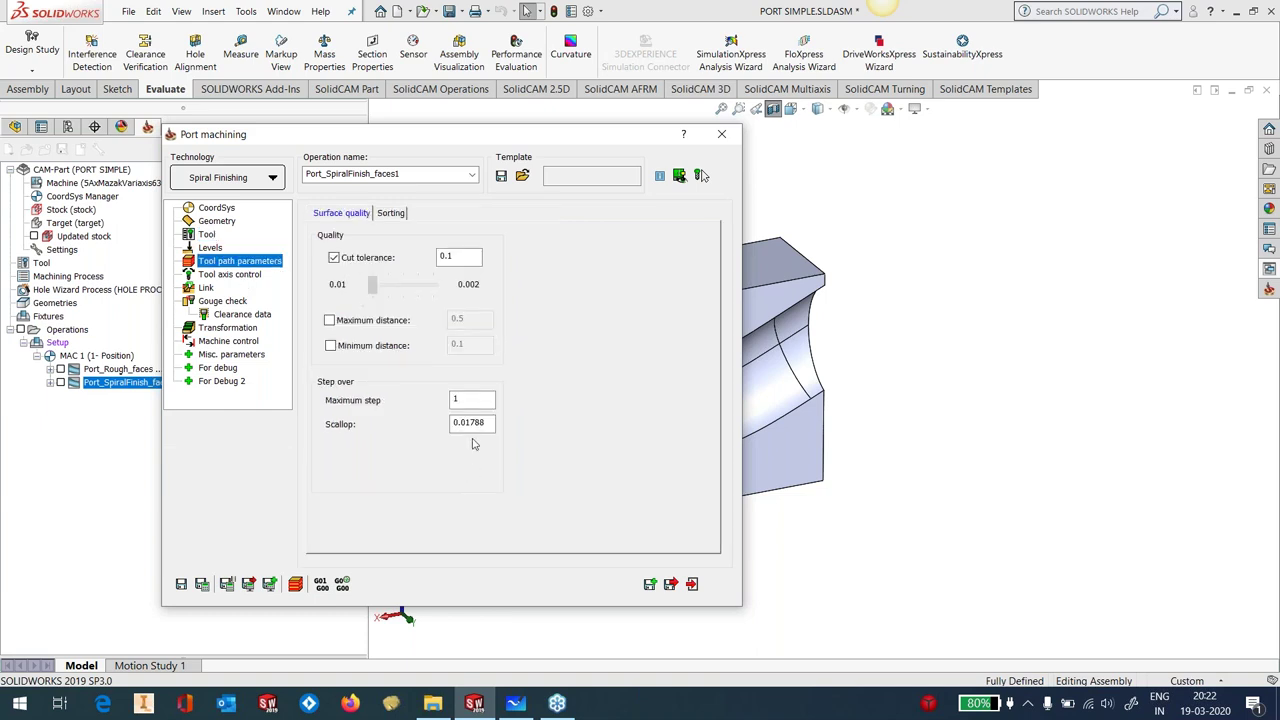
click(472, 401)
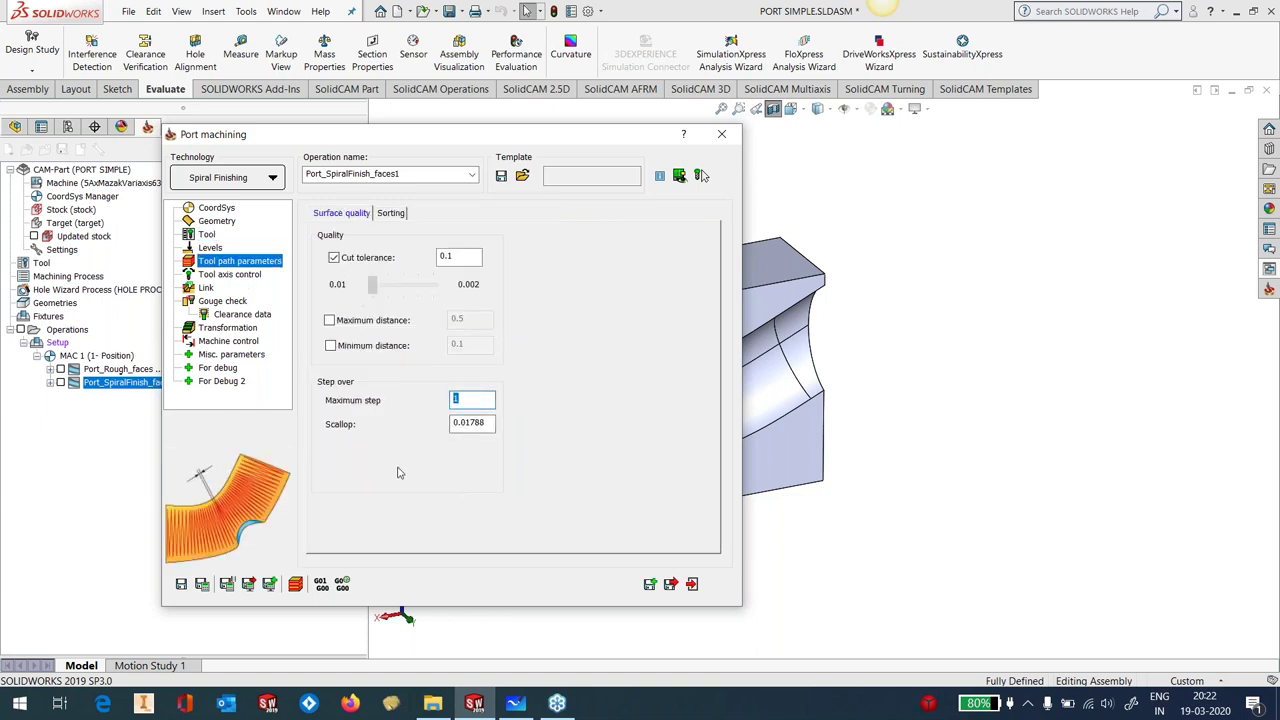
click(391, 213)
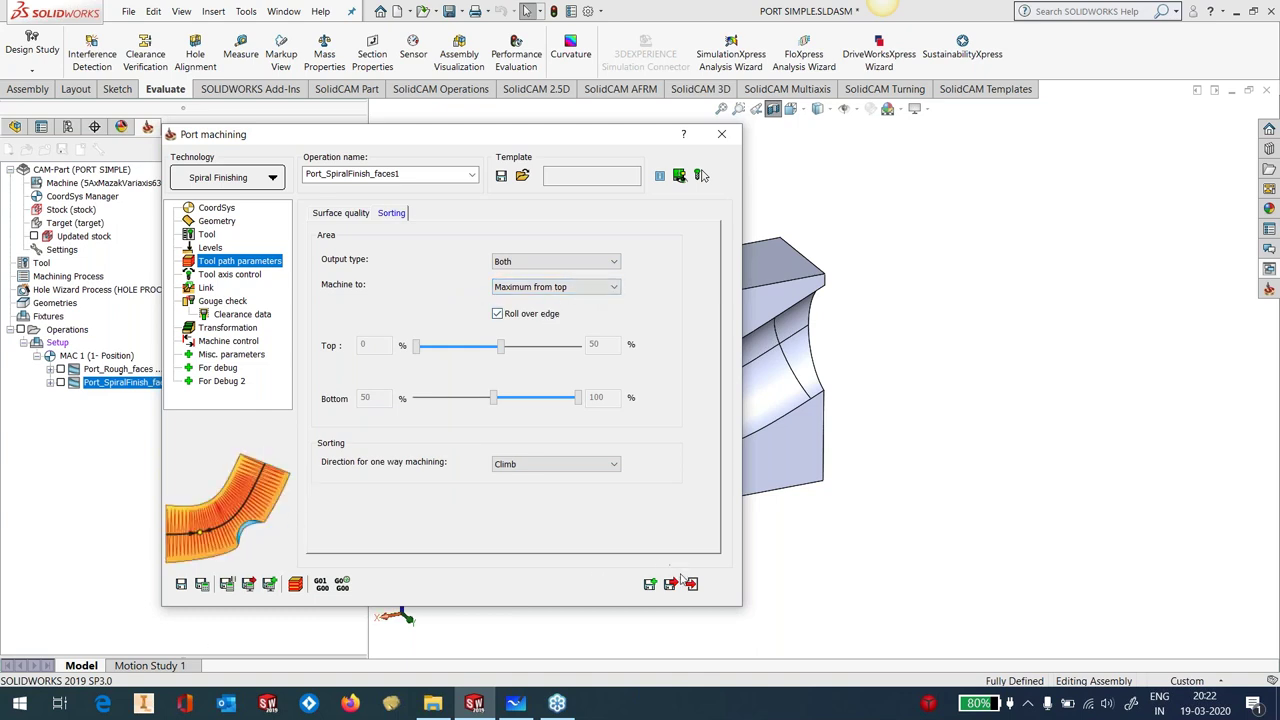
key(Escape)
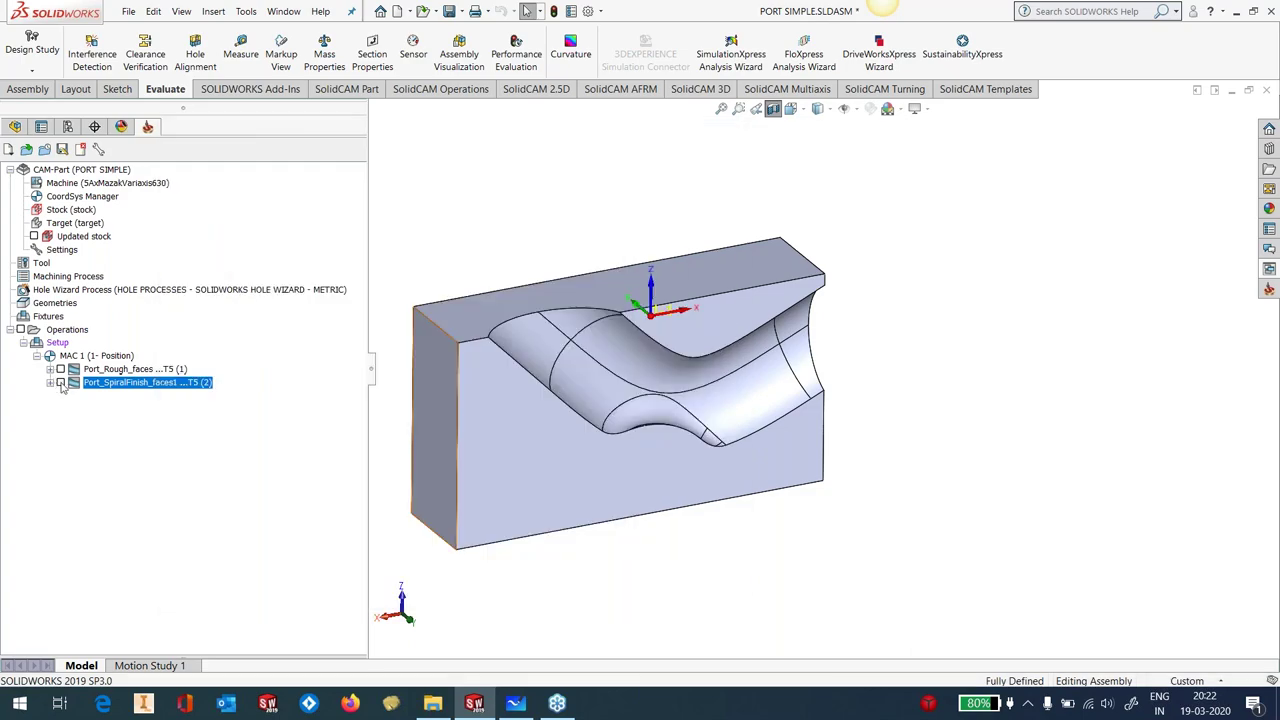
click(60, 383)
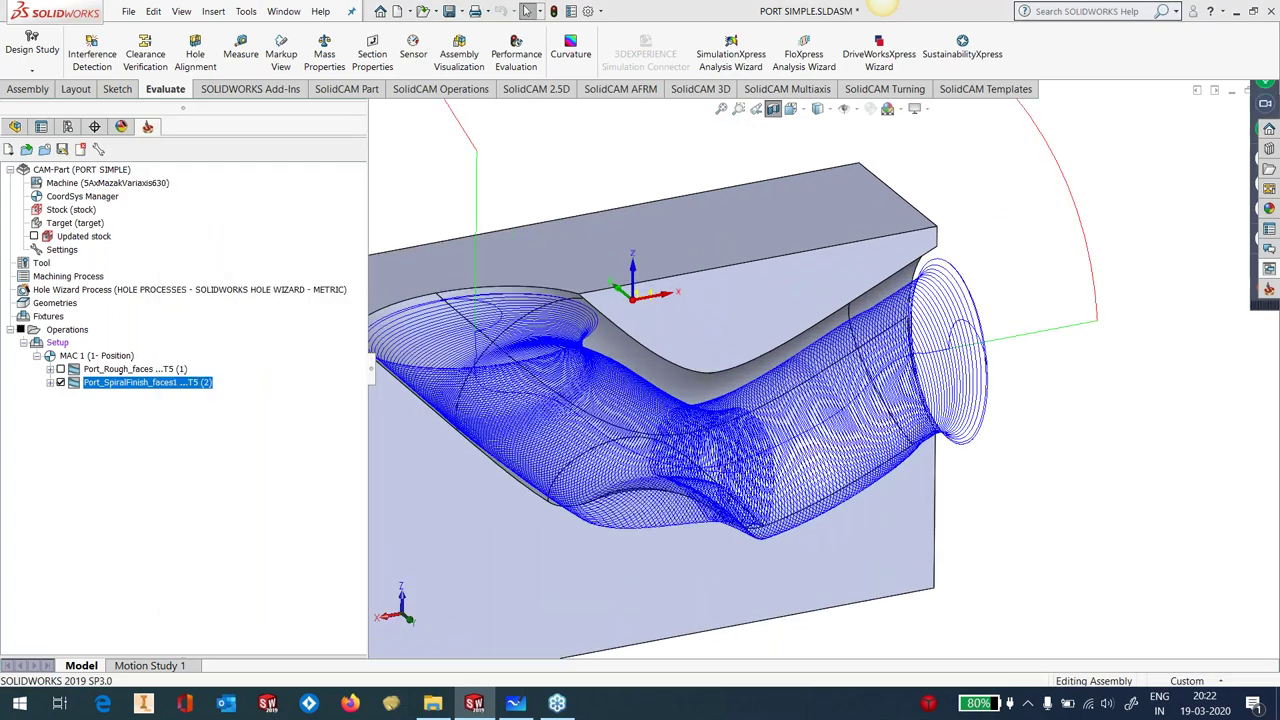
middle_drag(682, 330, 655, 345)
scroll(655, 345, down, 4)
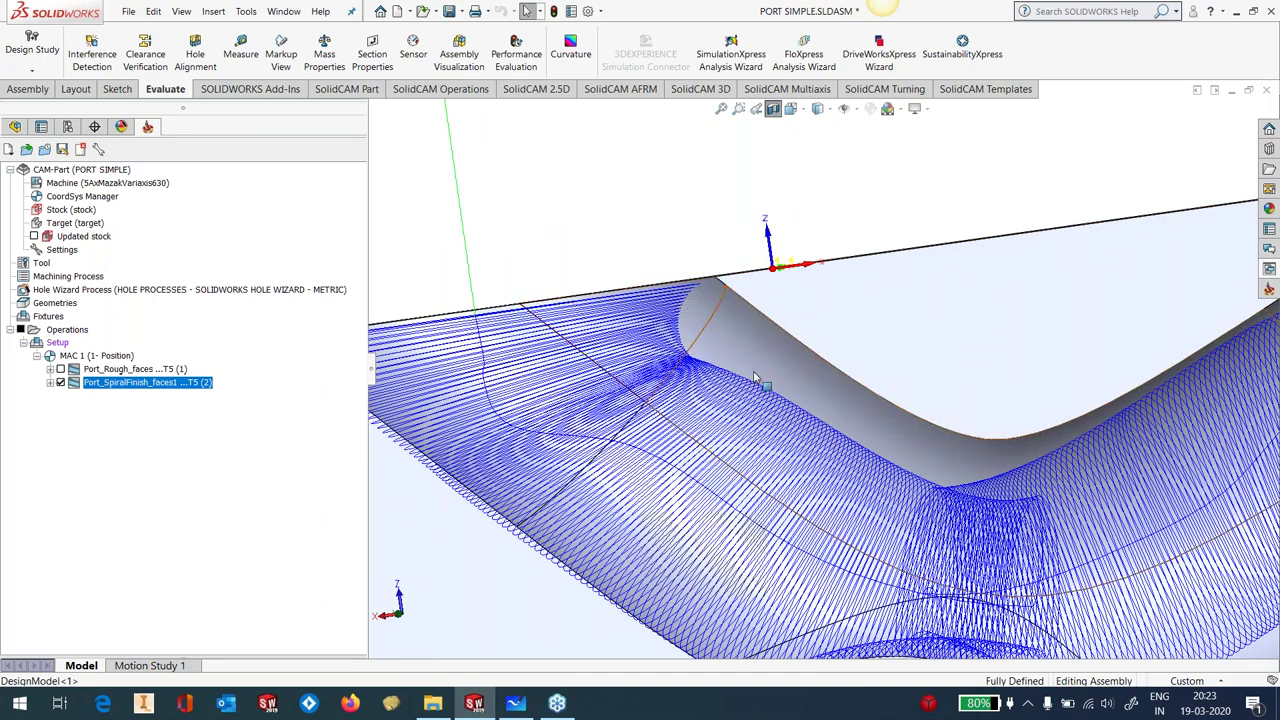
scroll(755, 378, up, 1)
scroll(755, 390, down, 3)
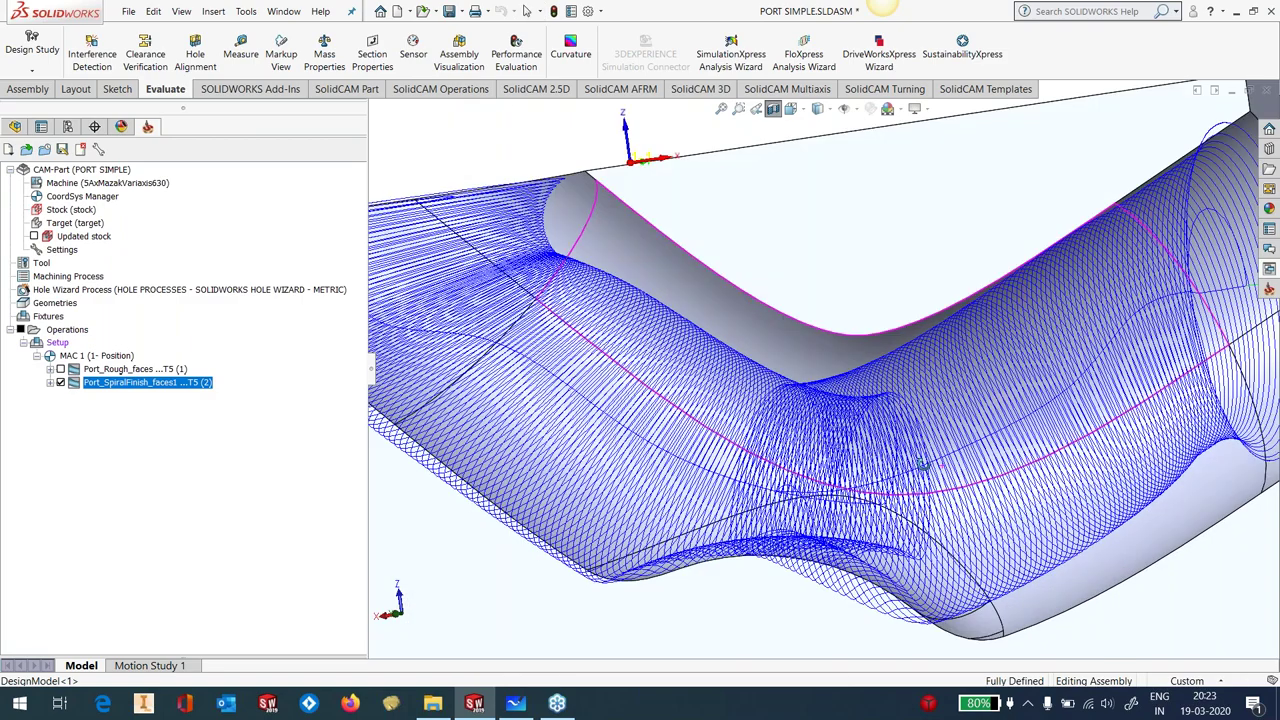
middle_drag(922, 465, 812, 392)
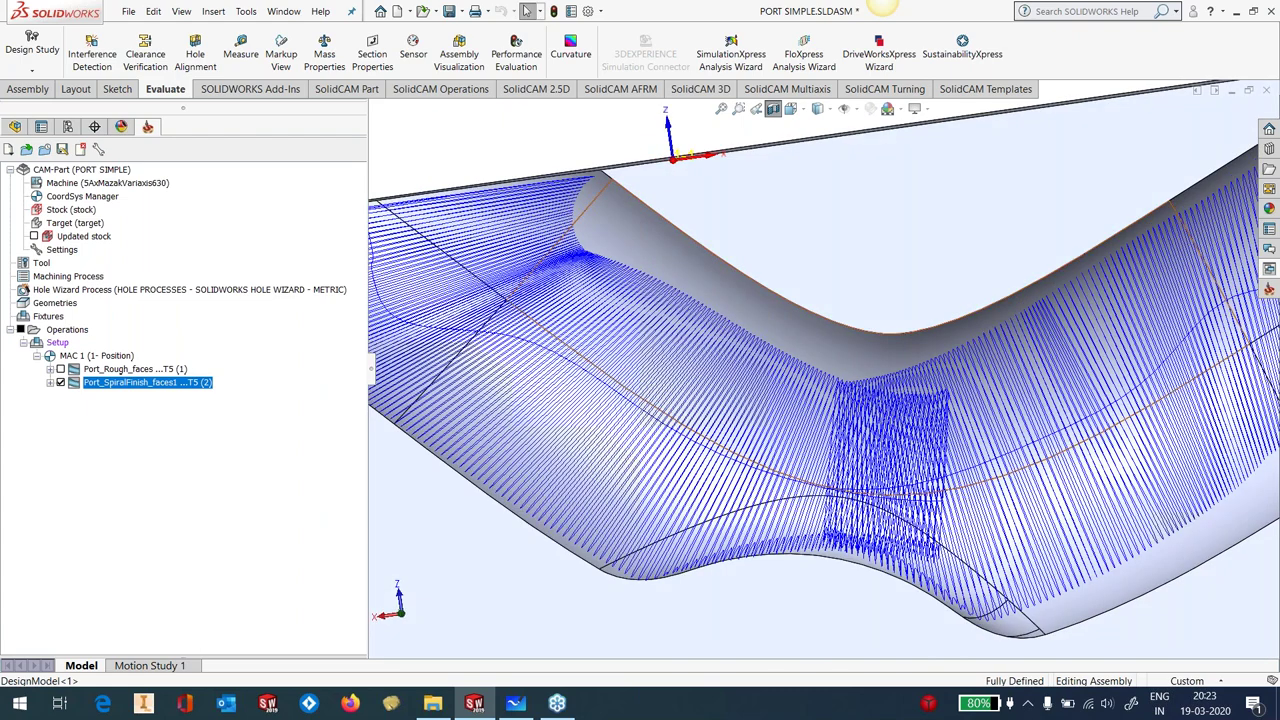
scroll(1016, 462, up, 4)
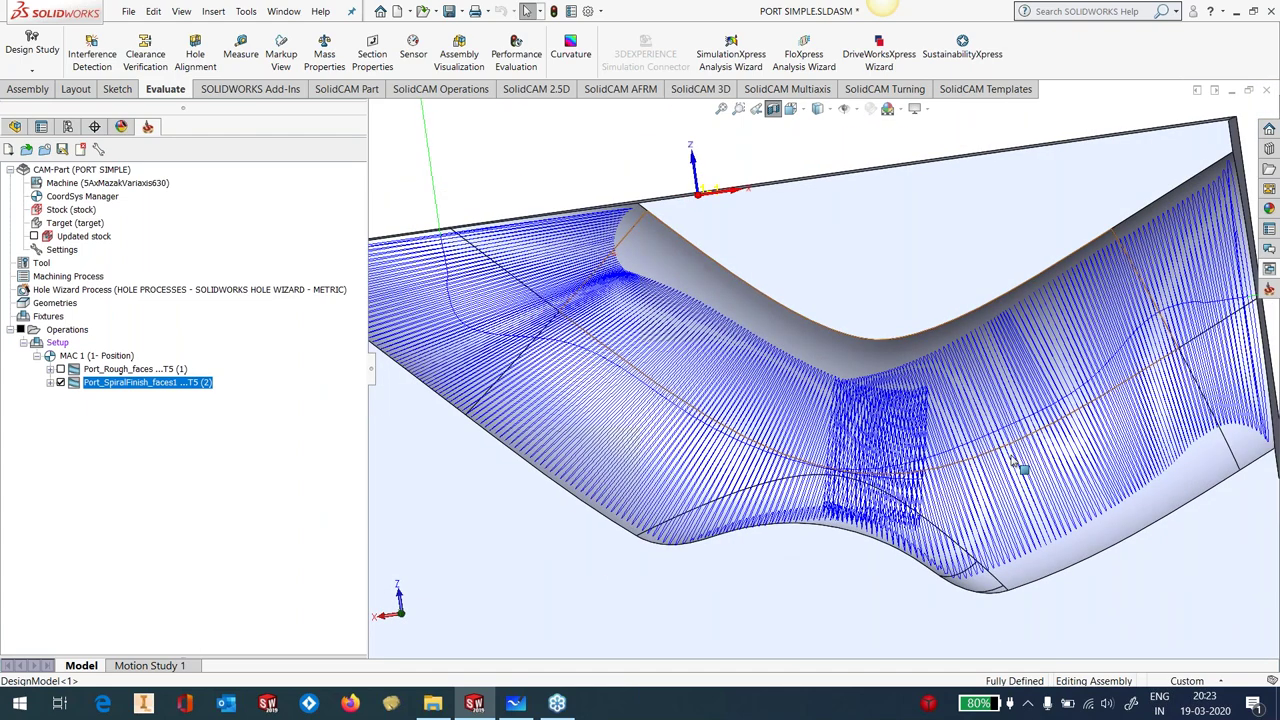
middle_drag(1022, 450, 1012, 458)
scroll(1012, 458, up, 3)
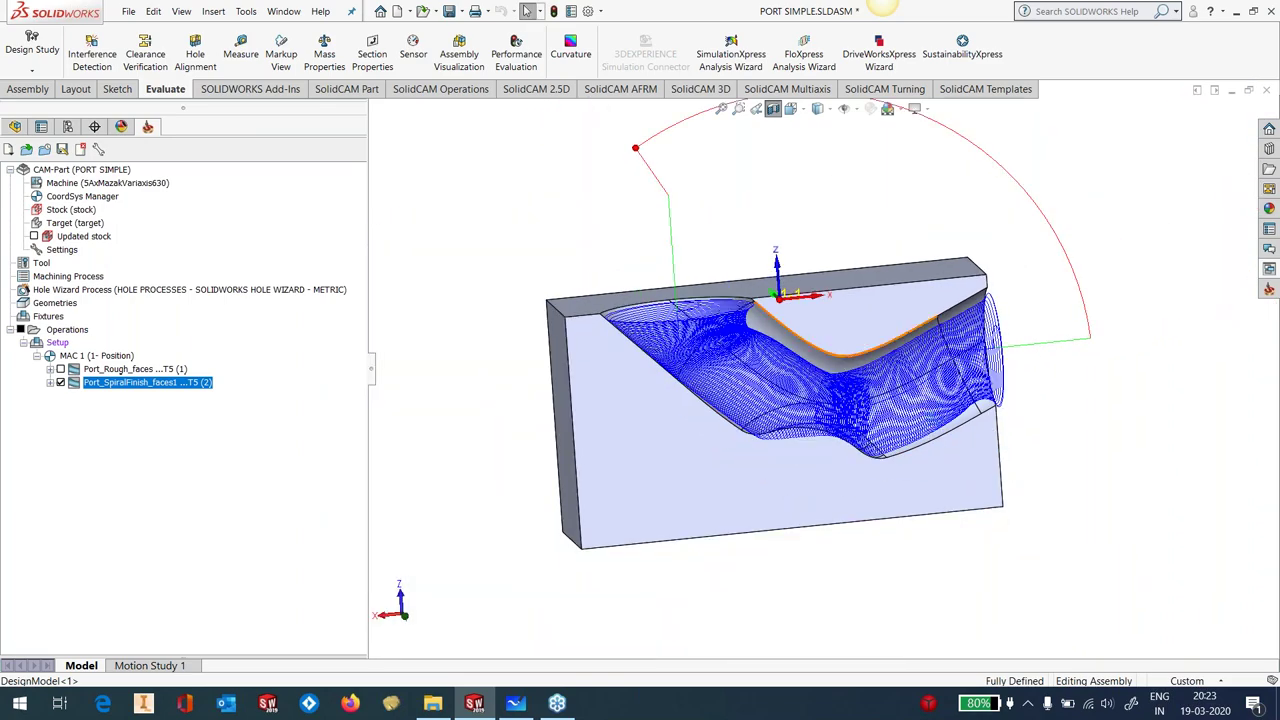
scroll(821, 332, down, 2)
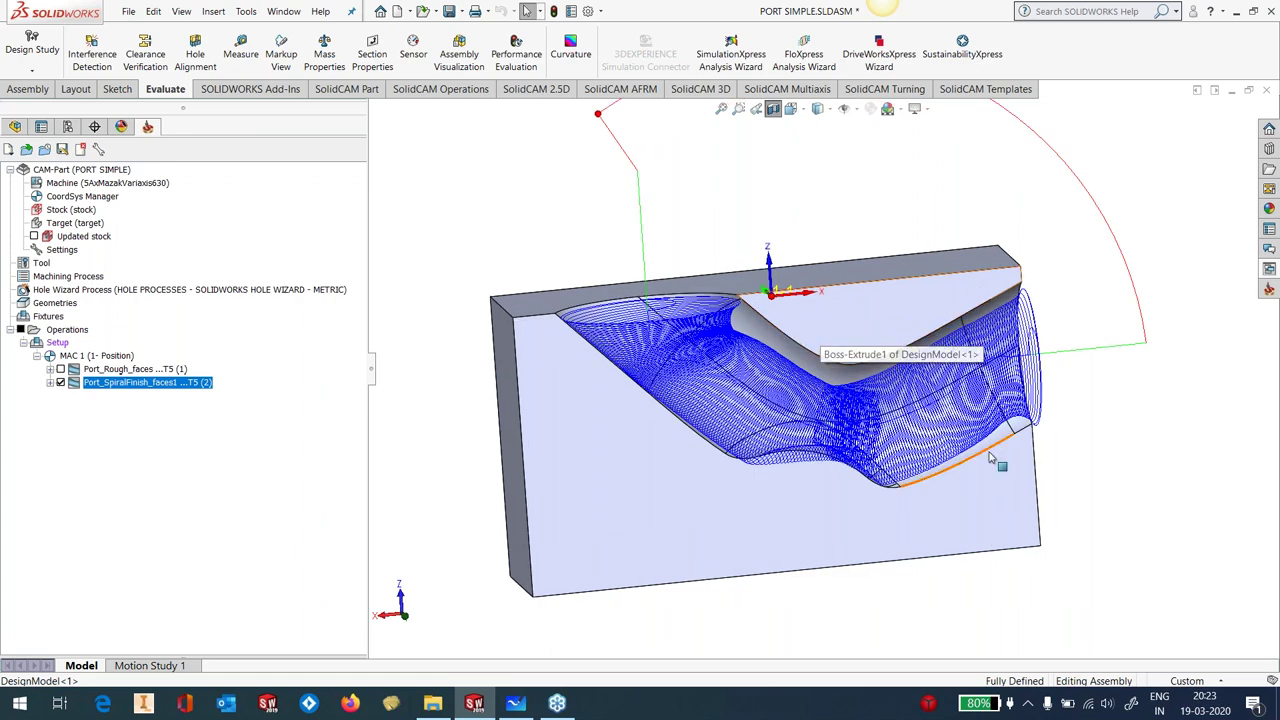
scroll(868, 461, down, 2)
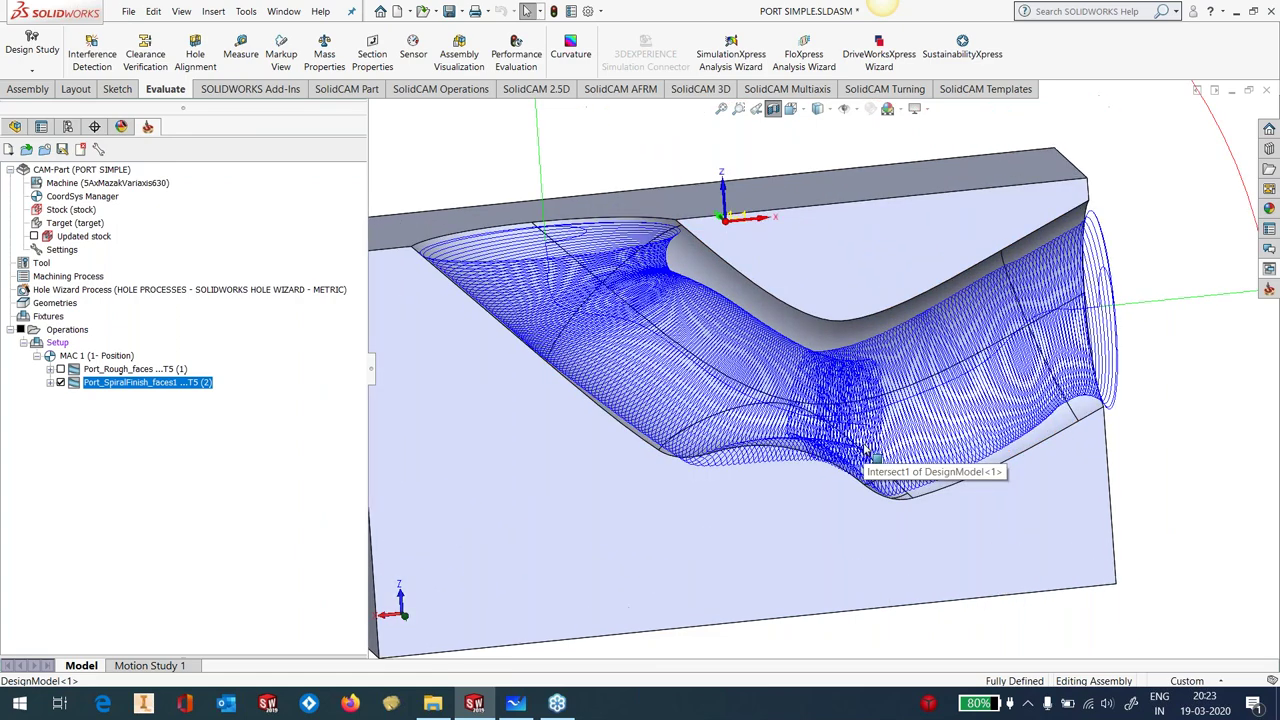
Hide the spiral finish toolpath and open Sim_5_axis_Port_Machining.prz from PORT MACHINING via Browse Recent Parts
click(61, 383)
click(245, 11)
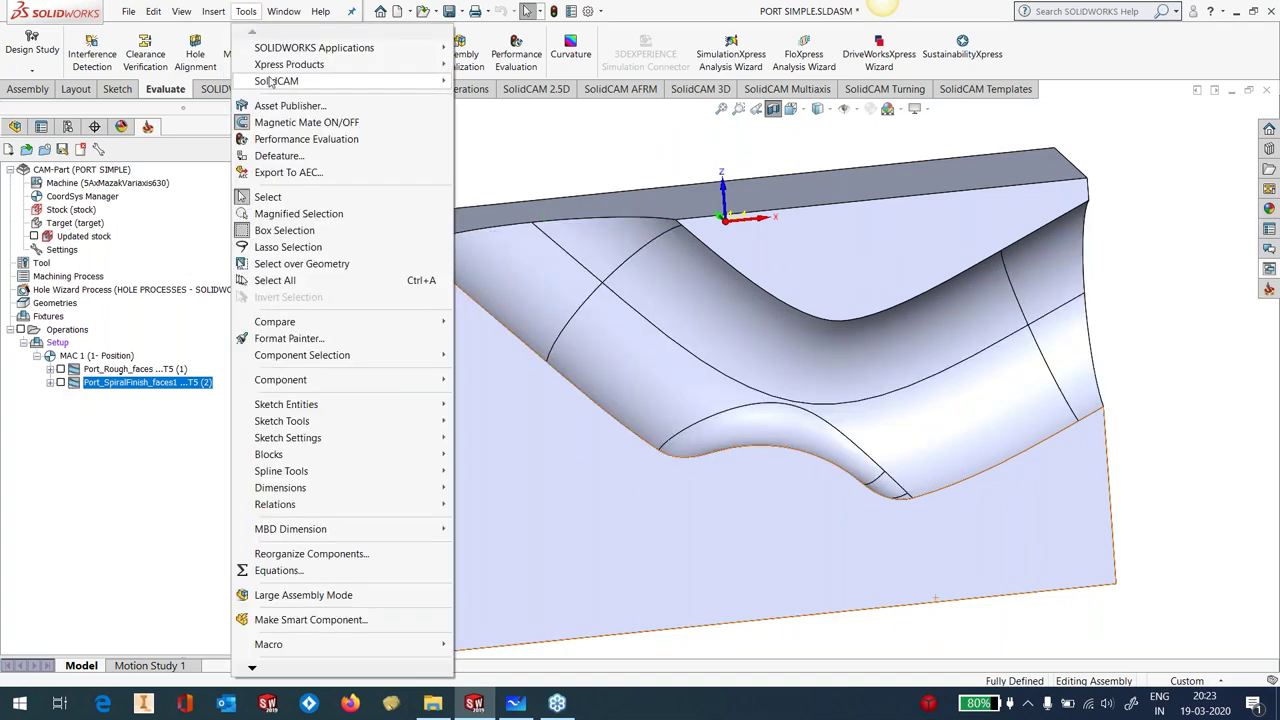
mouse_move(300, 80)
mouse_move(576, 386)
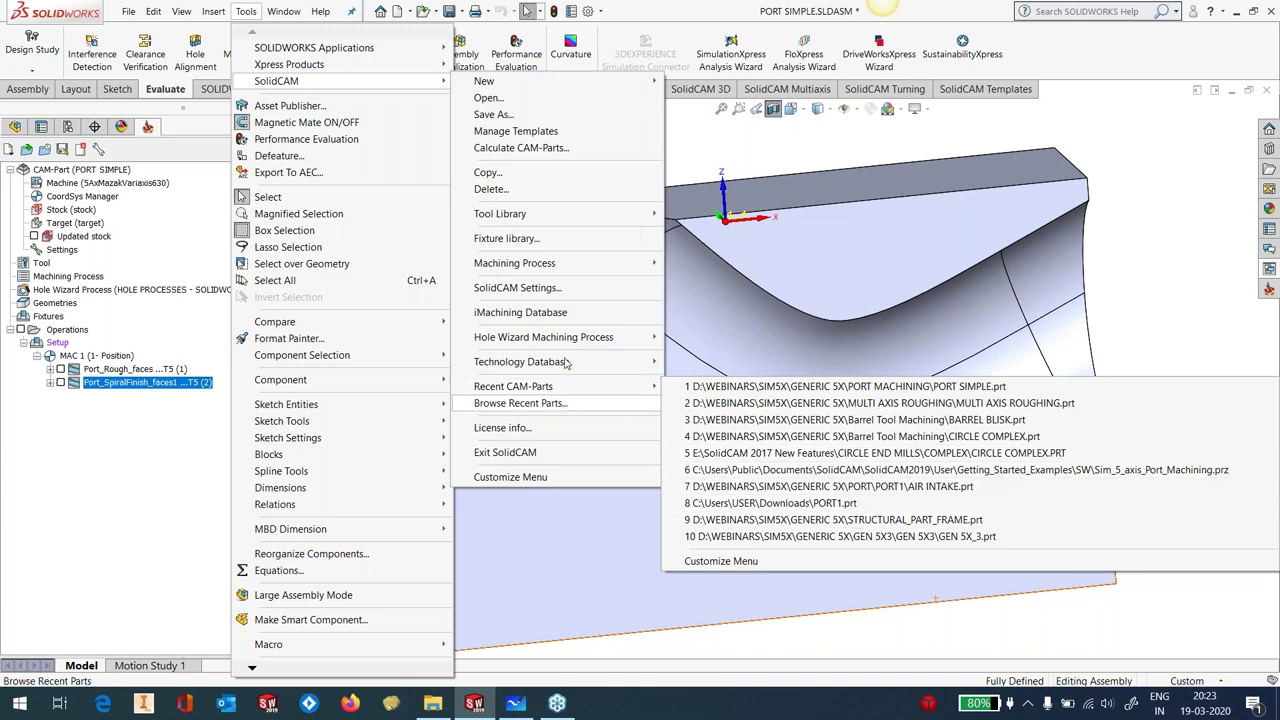
click(515, 131)
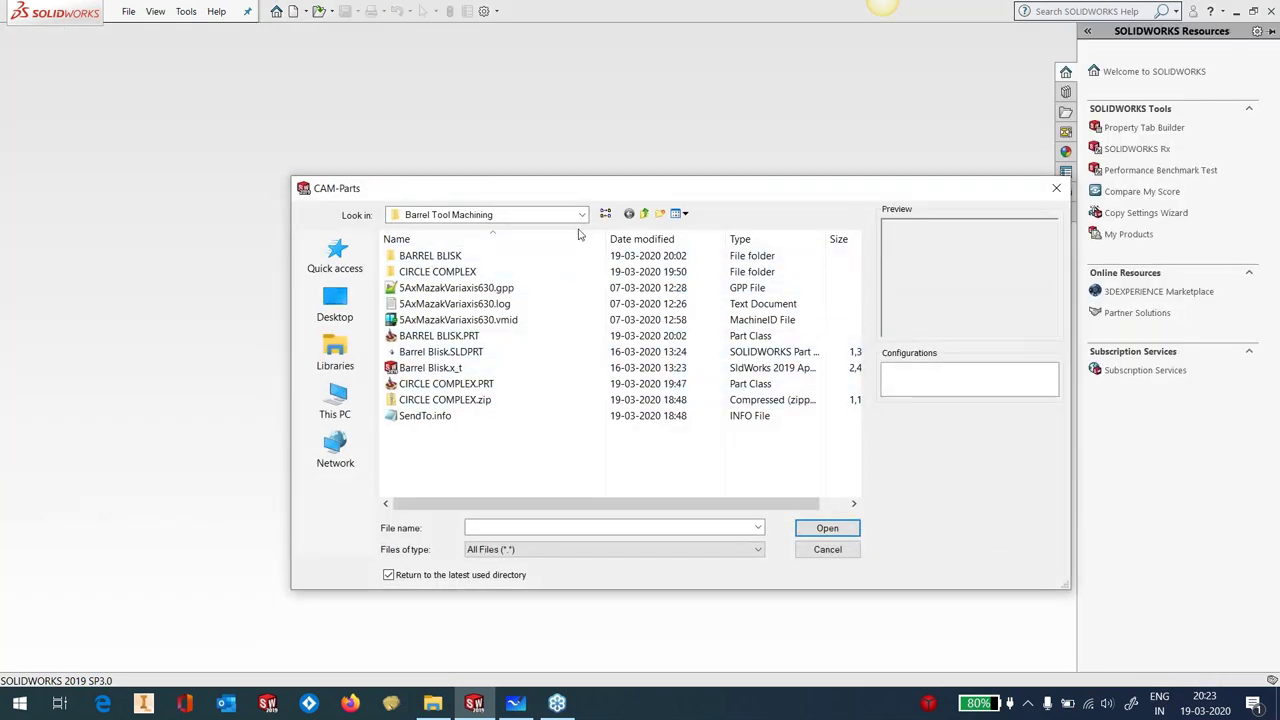
click(643, 214)
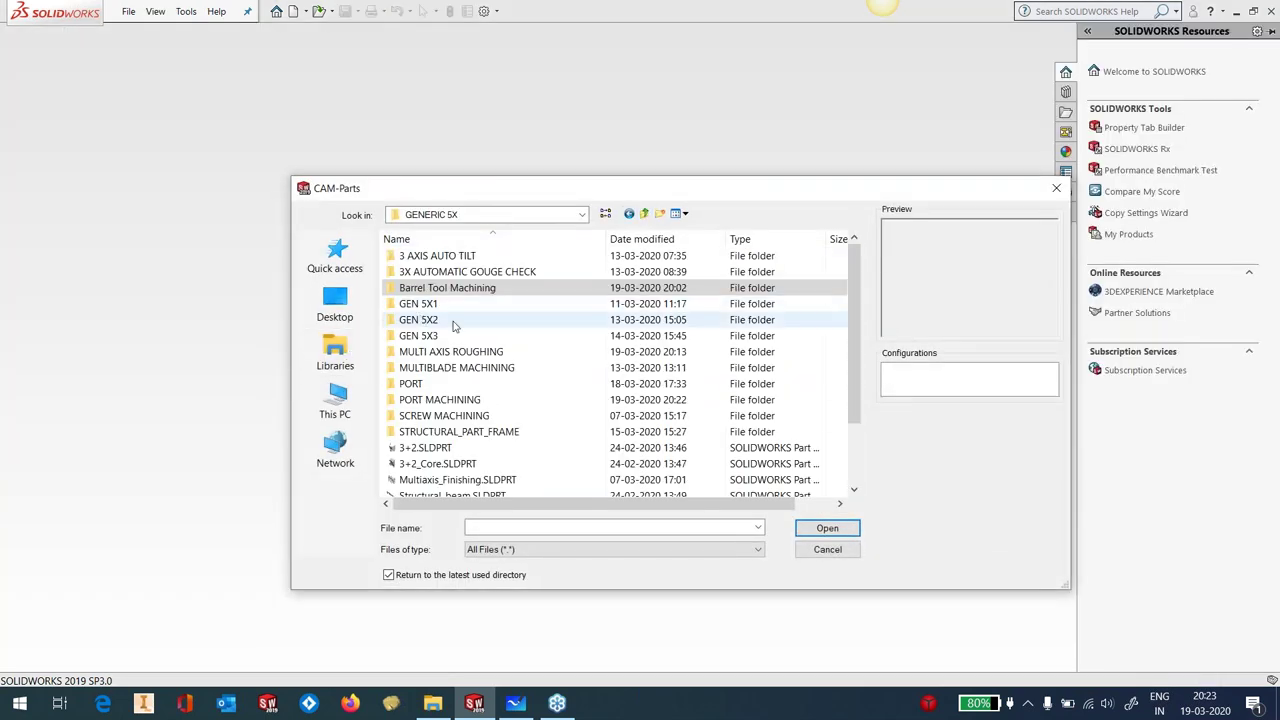
double_click(462, 401)
click(455, 464)
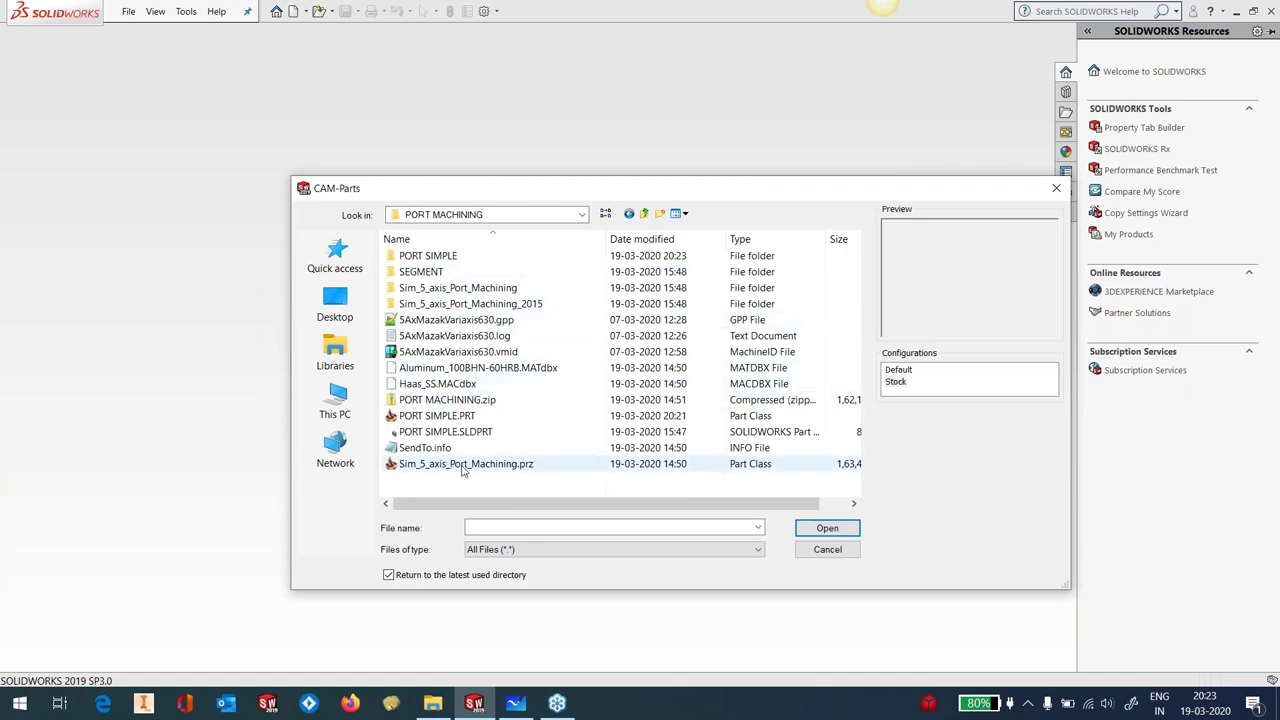
click(840, 535)
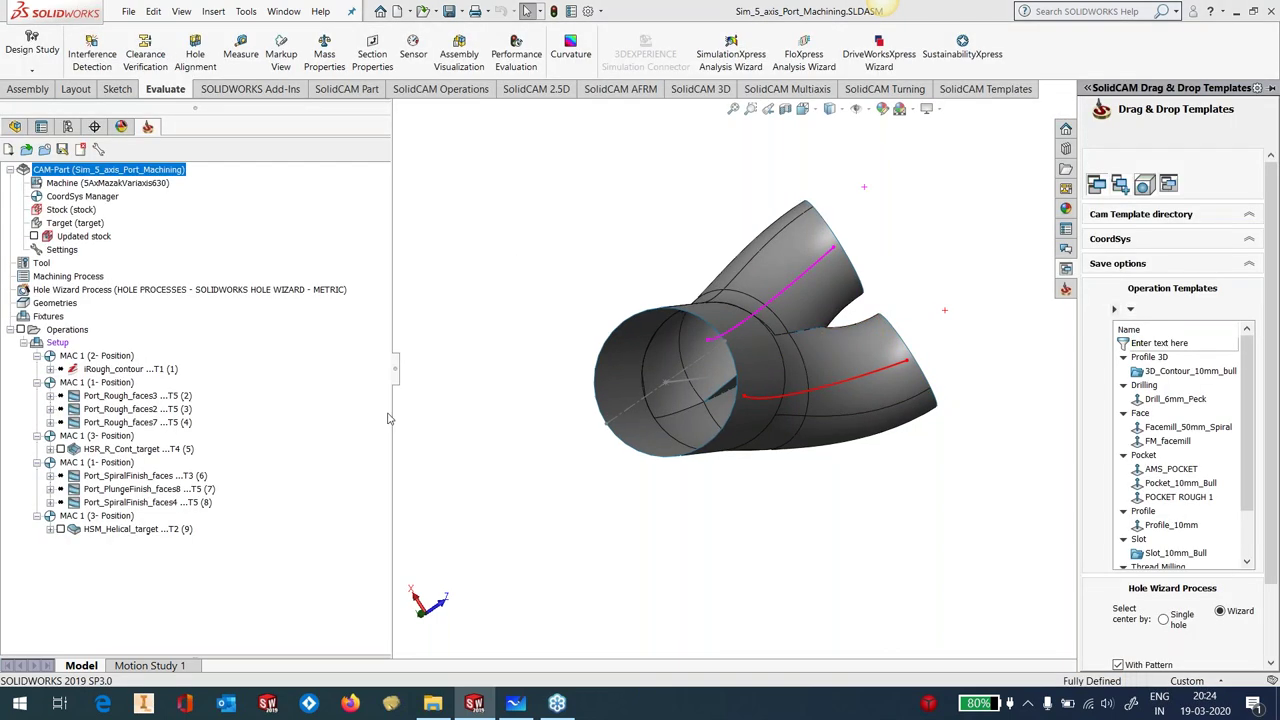
Show the hidden PART cylinder-head body from Solid Bodies and orbit around the port
click(15, 127)
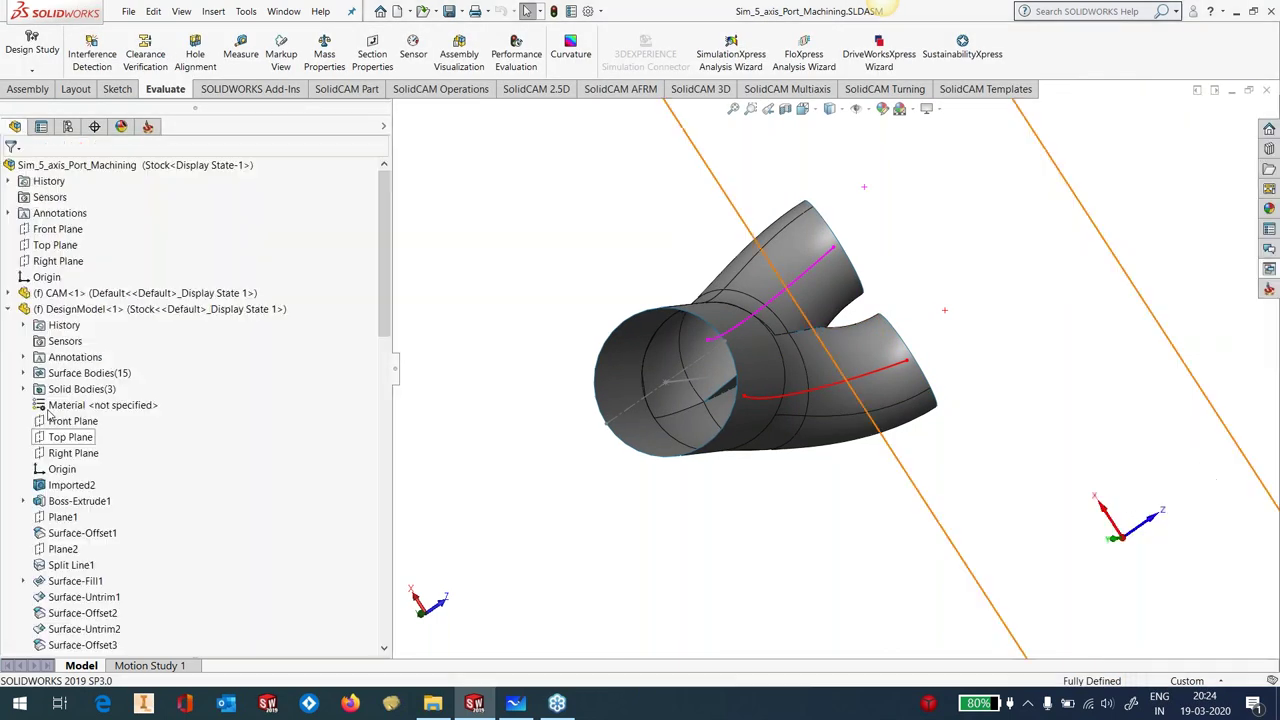
click(23, 389)
click(75, 405)
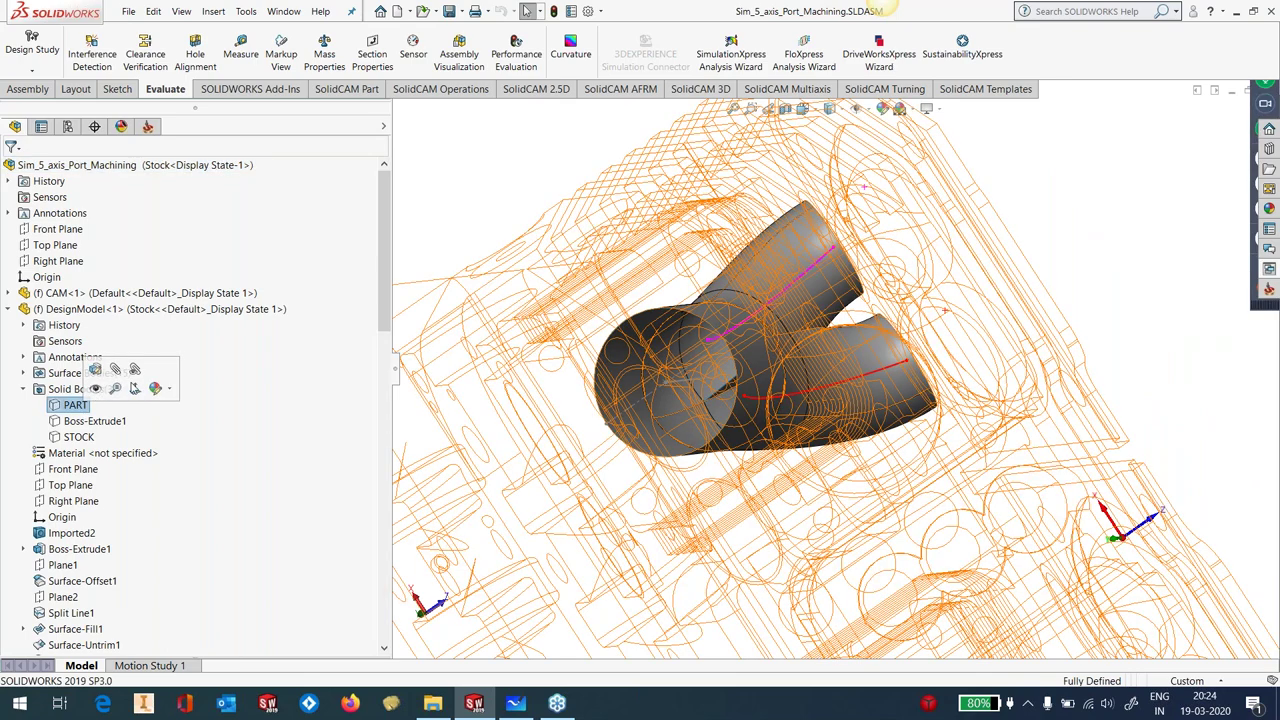
click(95, 388)
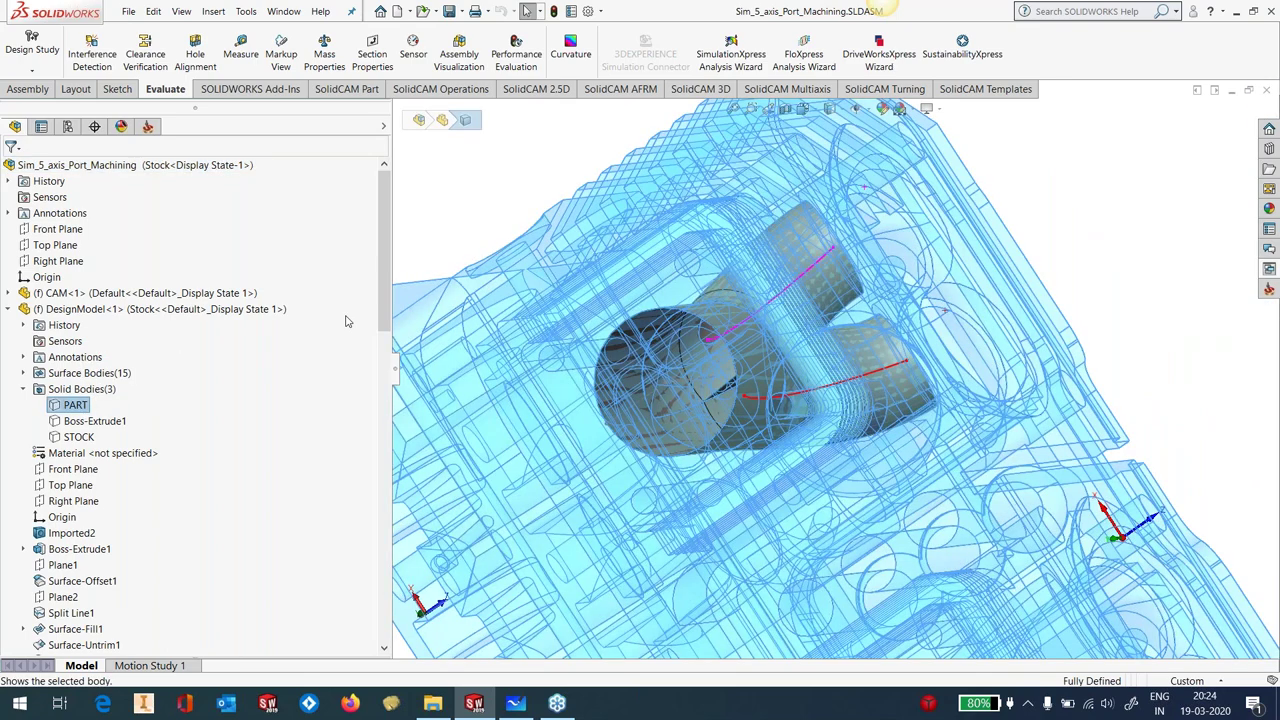
key(f)
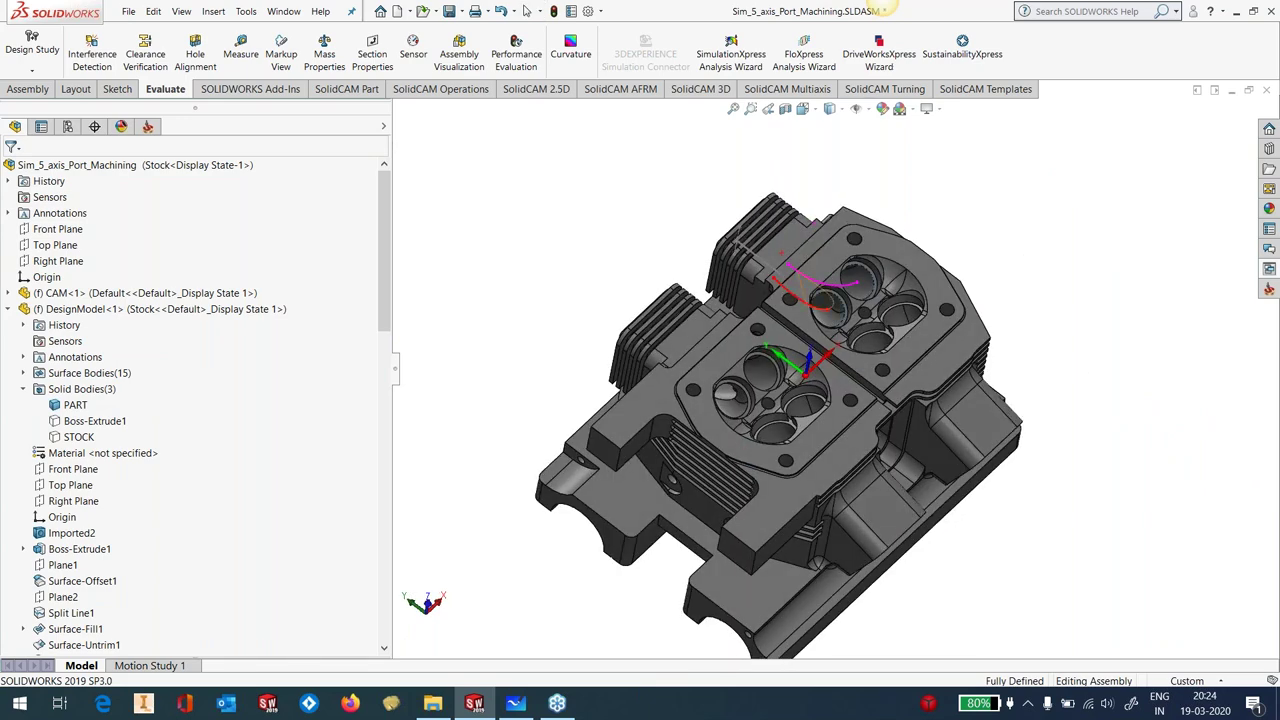
scroll(862, 290, down, 8)
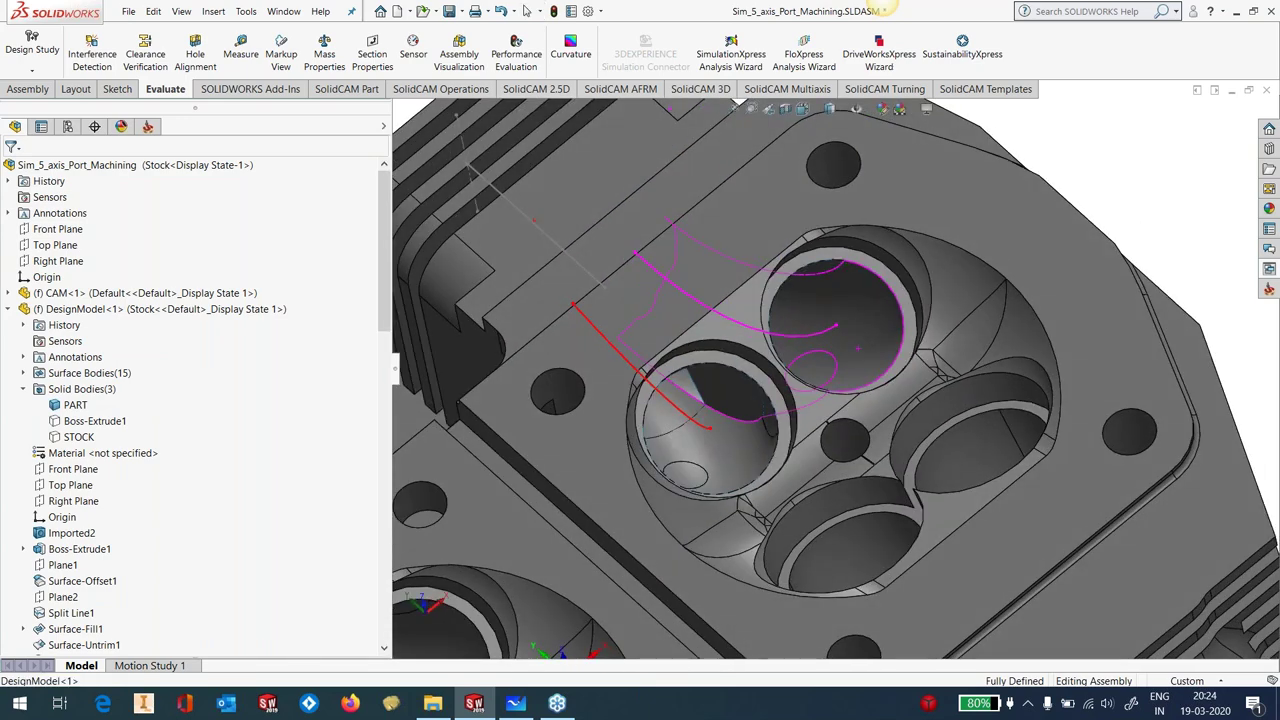
middle_drag(837, 346, 810, 330)
middle_drag(760, 440, 700, 290)
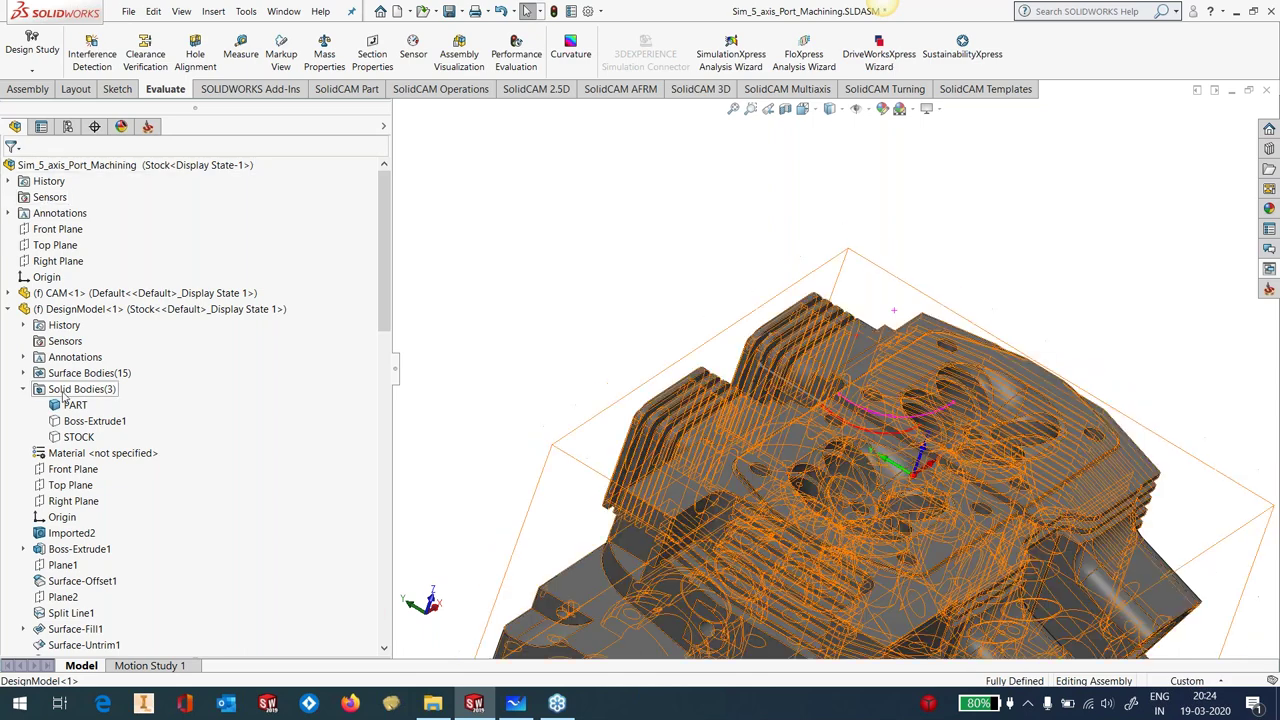
Hide PART again, orbit the port body and select the inner circular face of its opening
click(70, 404)
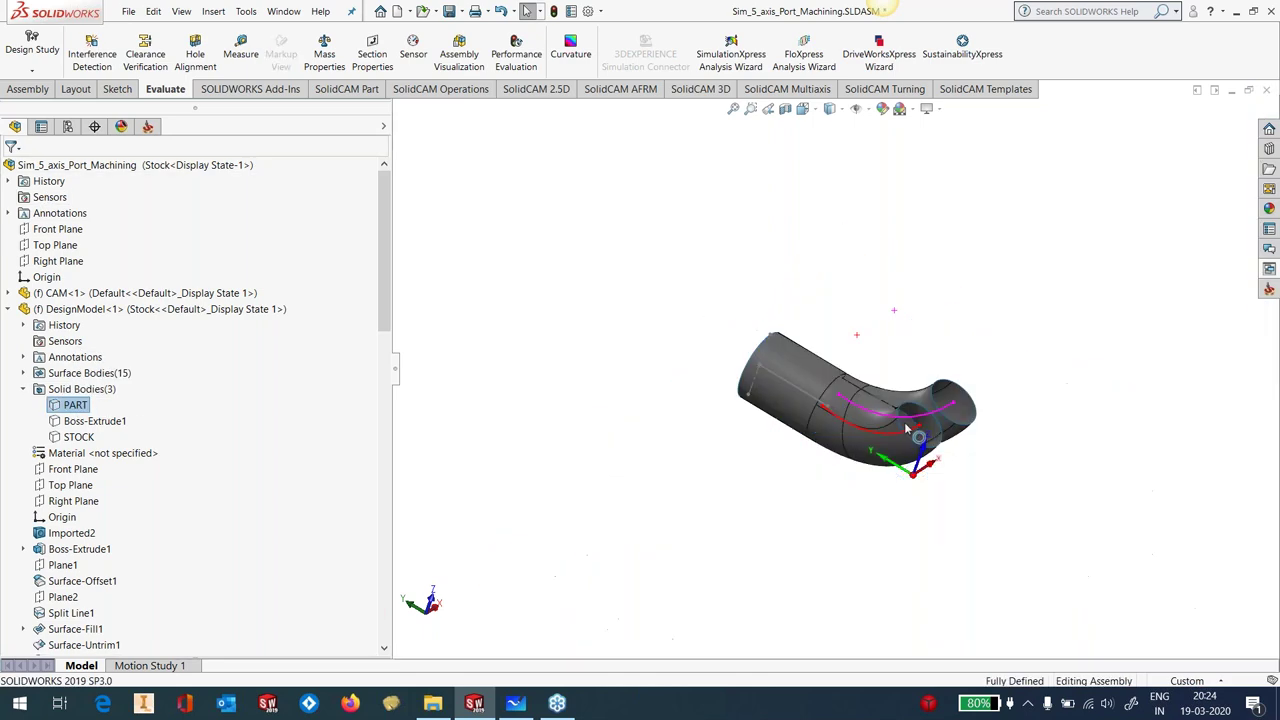
middle_drag(893, 433, 893, 312)
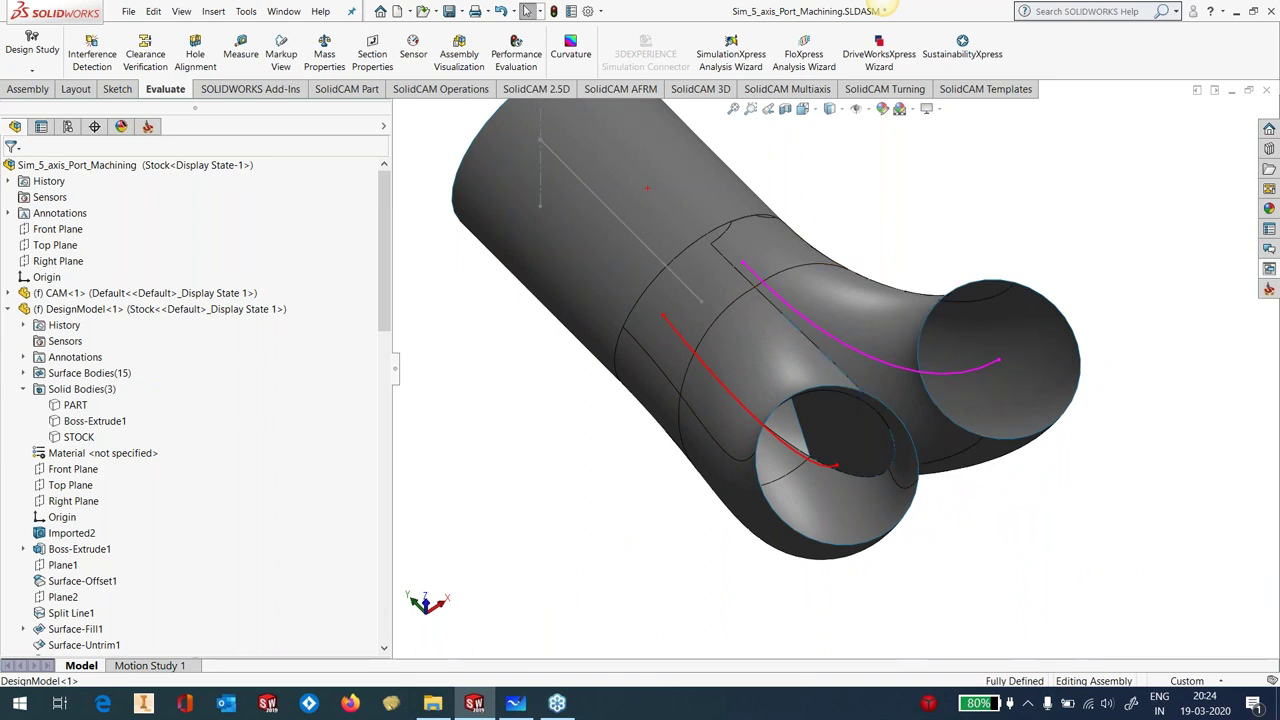
middle_drag(657, 195, 846, 356)
click(846, 356)
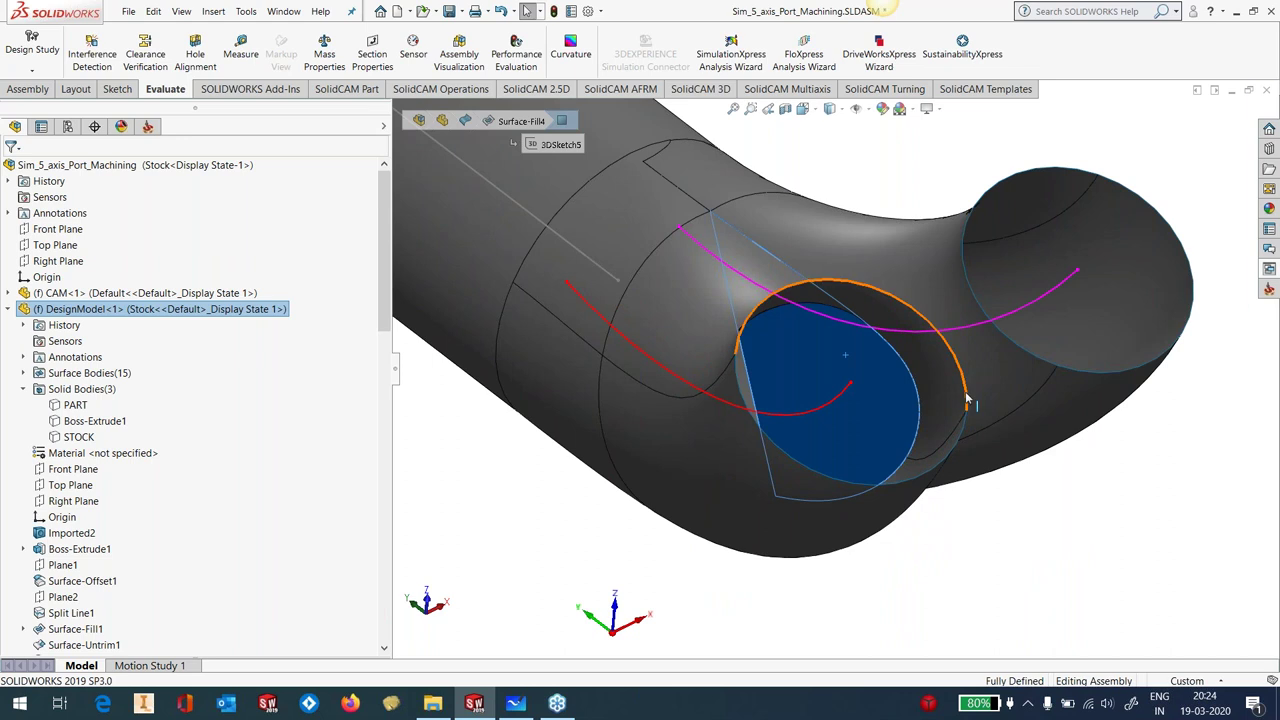
mouse_move(967, 403)
middle_down()
mouse_move(975, 395)
mouse_move(958, 418)
middle_up()
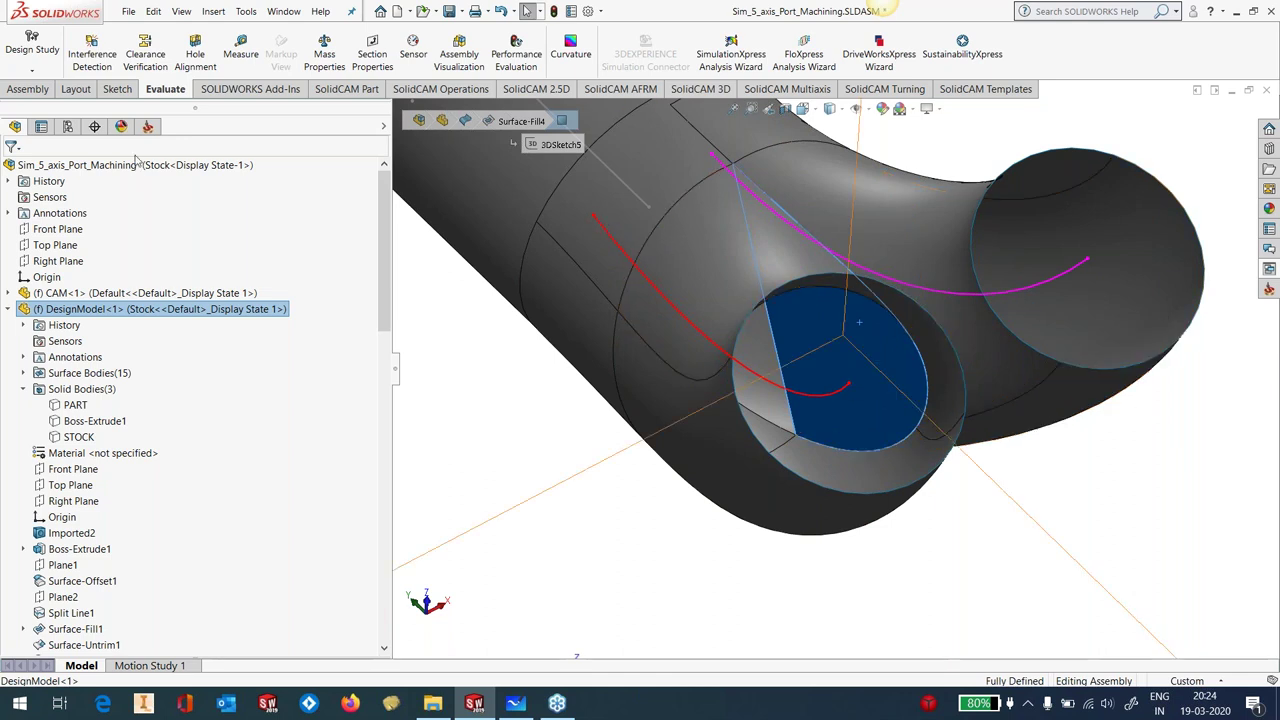
click(147, 126)
Calculate the iRough_contour toolpath, dismissing the saving error and message log
right_click(107, 400)
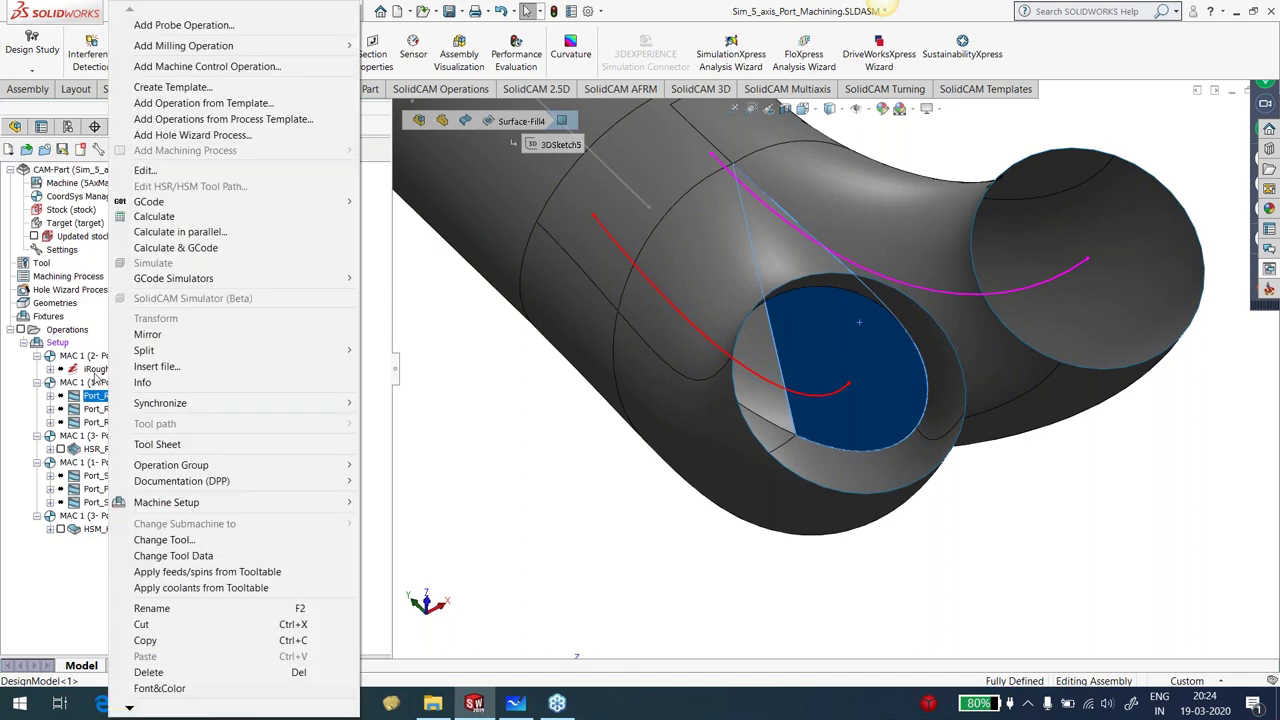
click(97, 372)
right_click(97, 372)
click(145, 216)
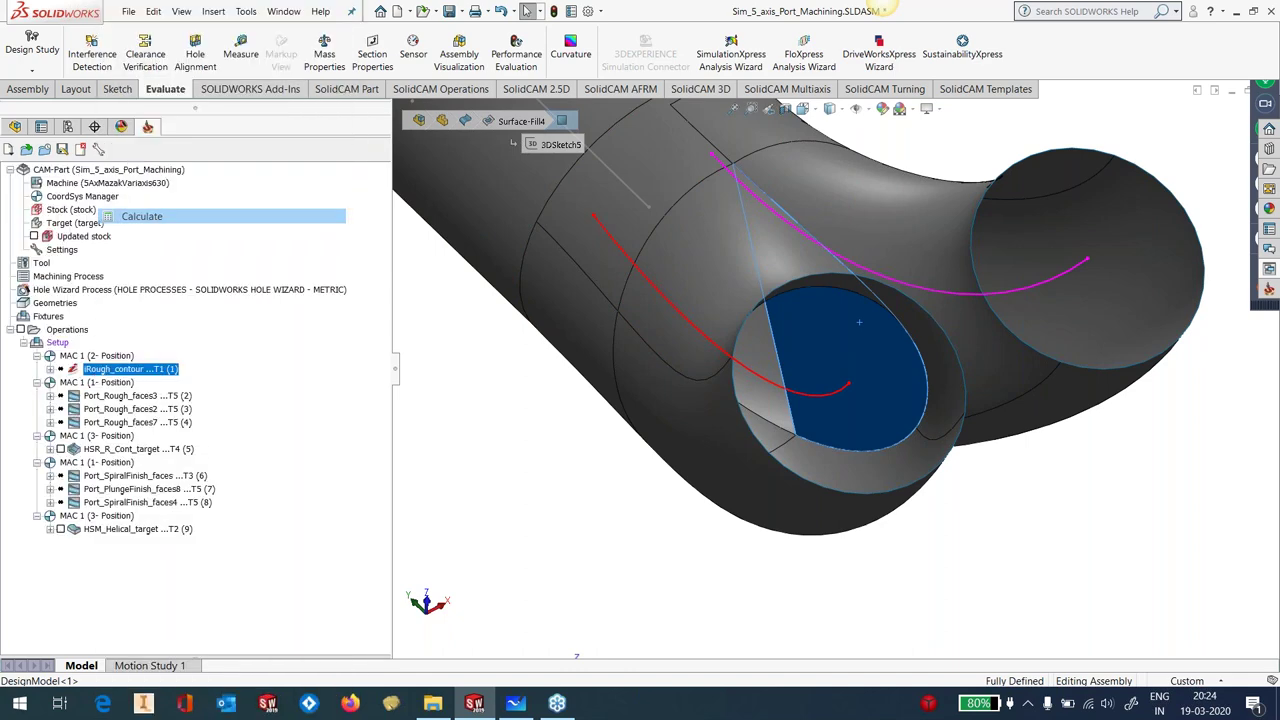
click(638, 297)
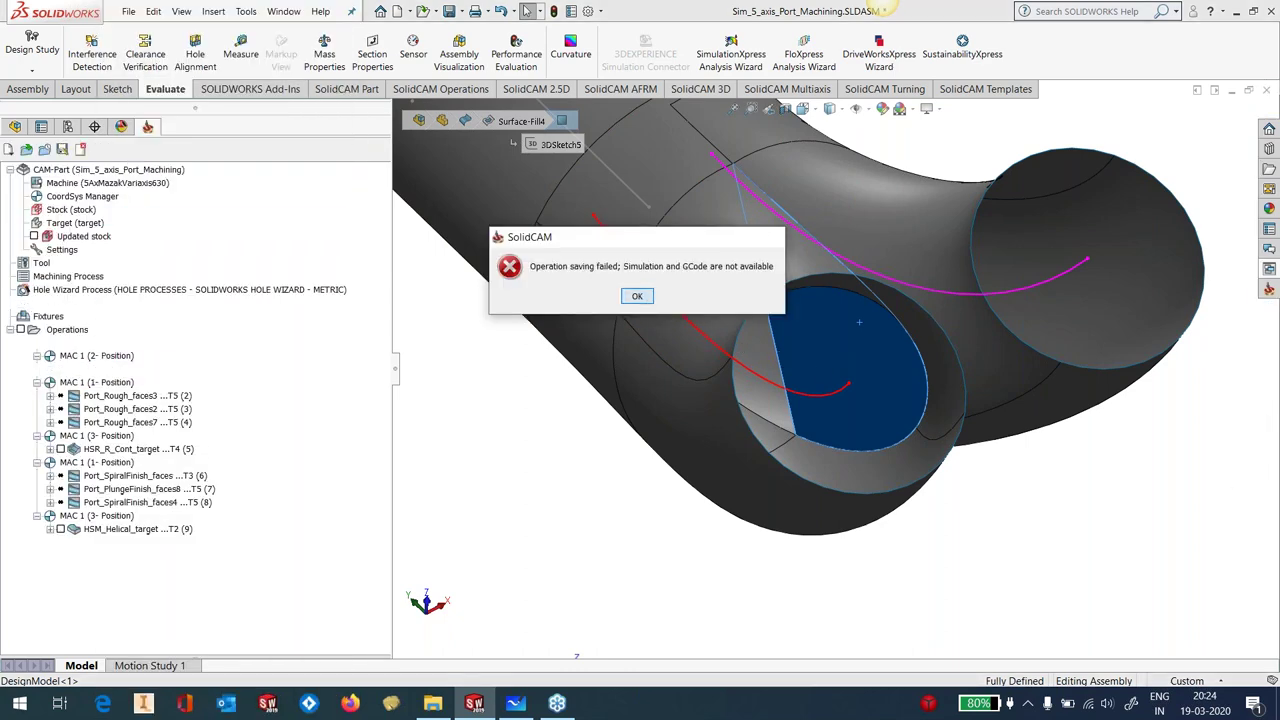
click(641, 486)
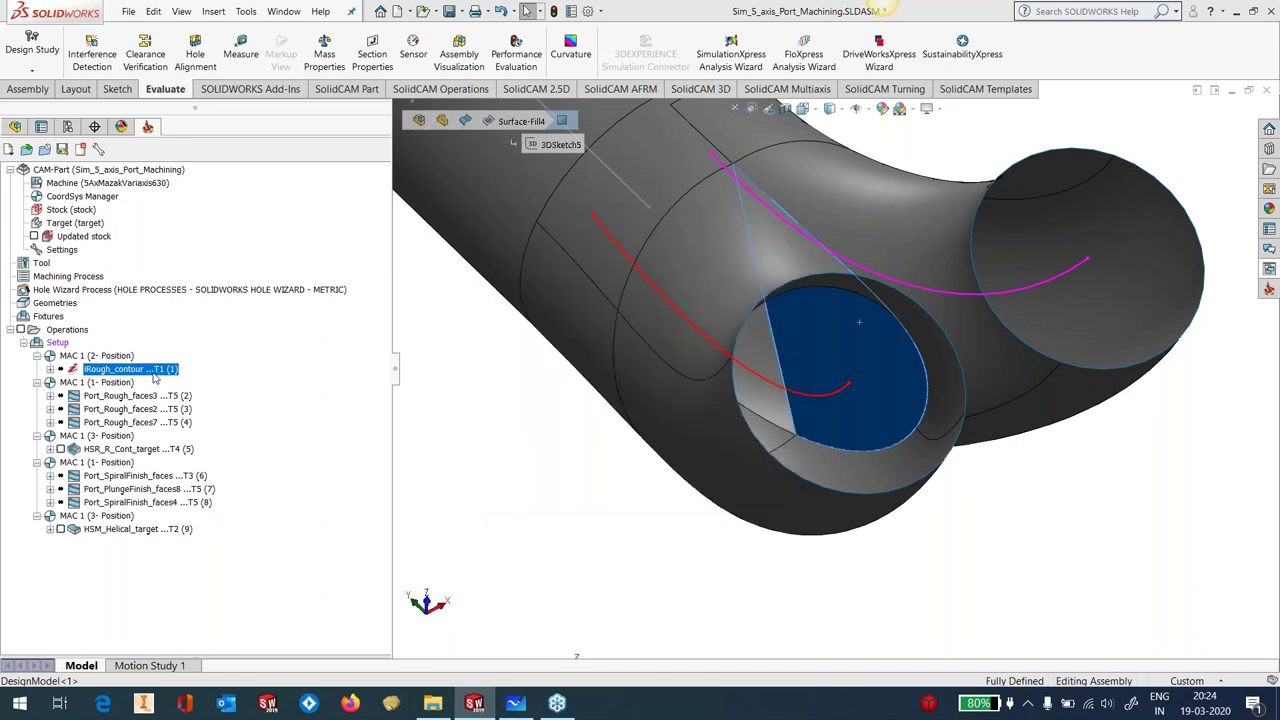
Review iRough_contour's tool and feed/spin settings, then close it unchanged
right_click(155, 369)
click(210, 169)
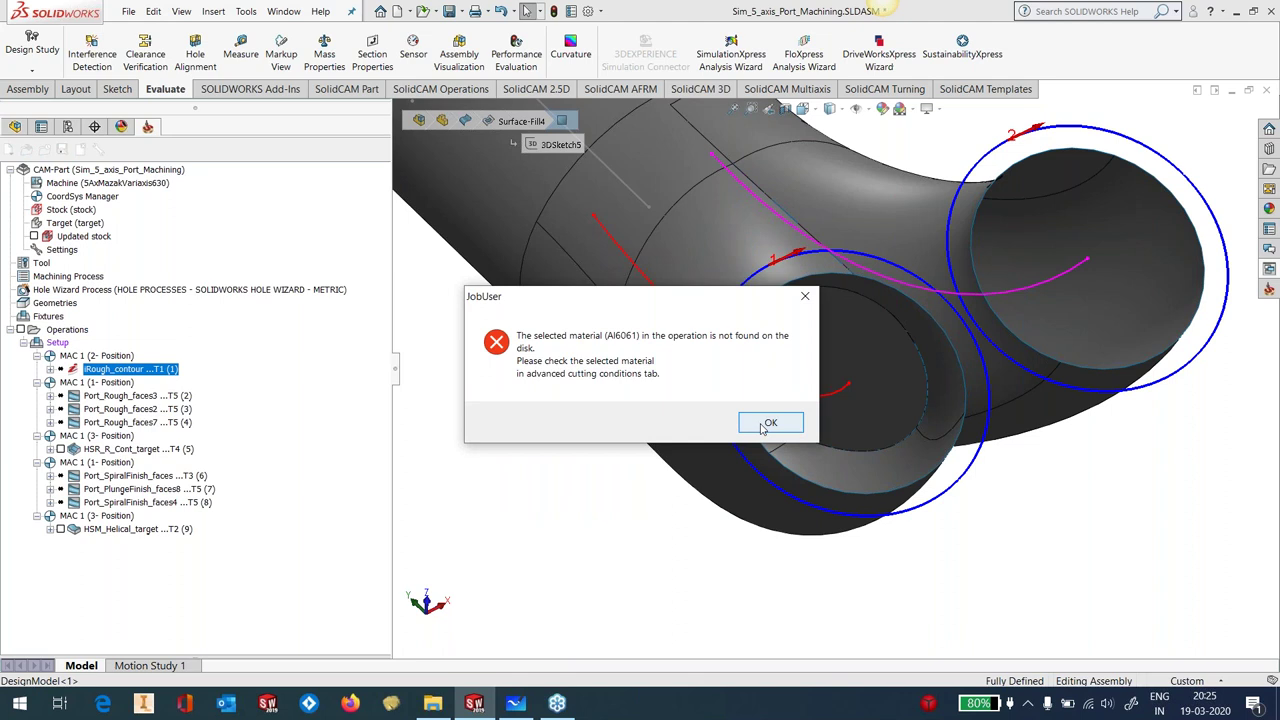
click(769, 423)
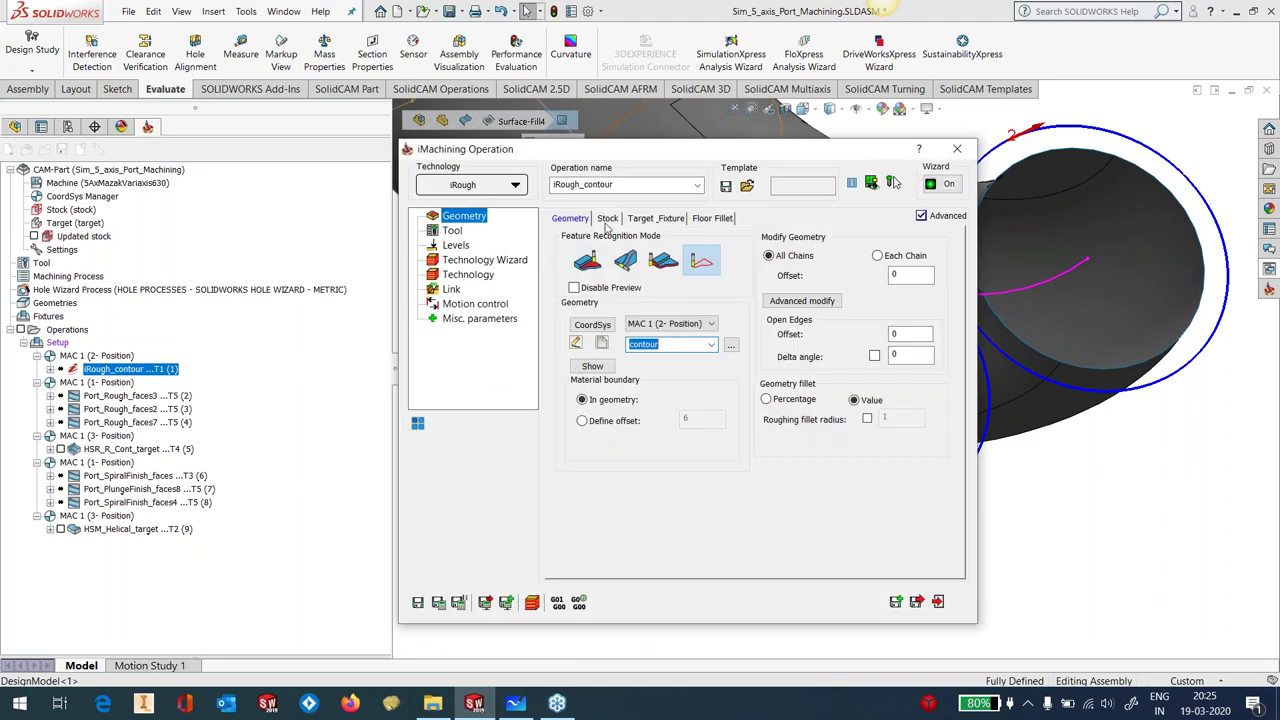
click(458, 232)
click(592, 224)
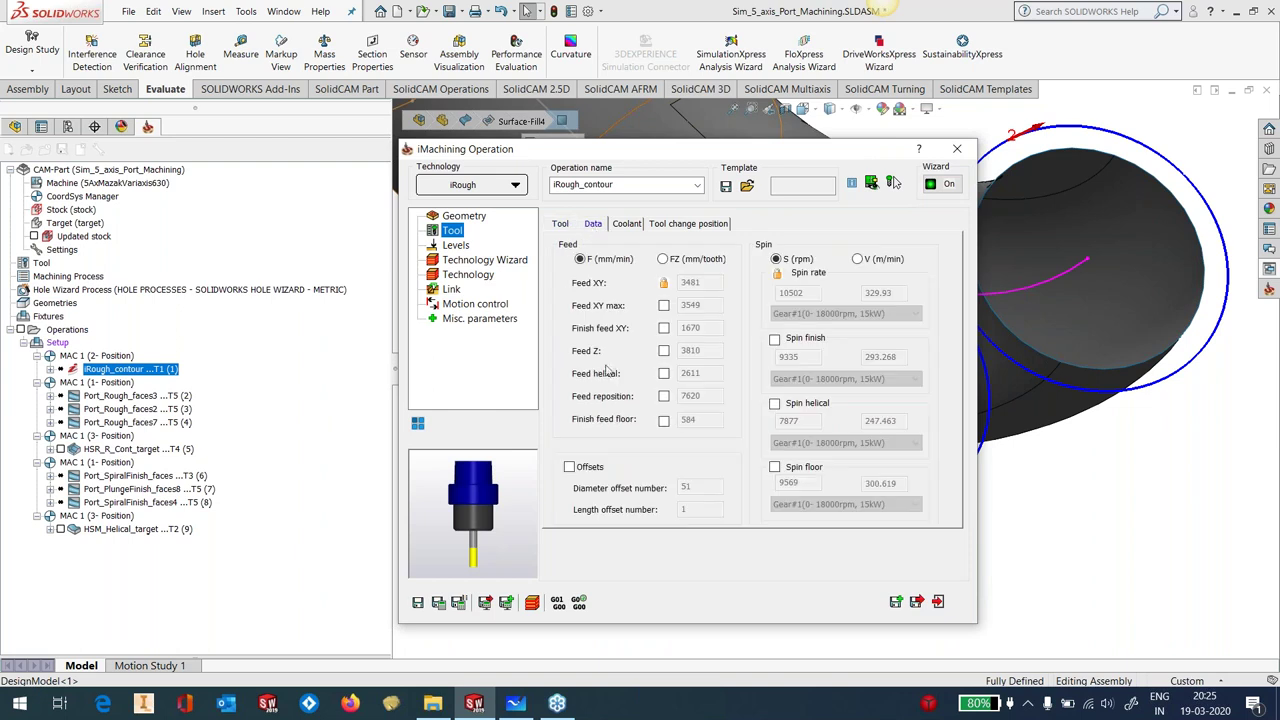
click(957, 148)
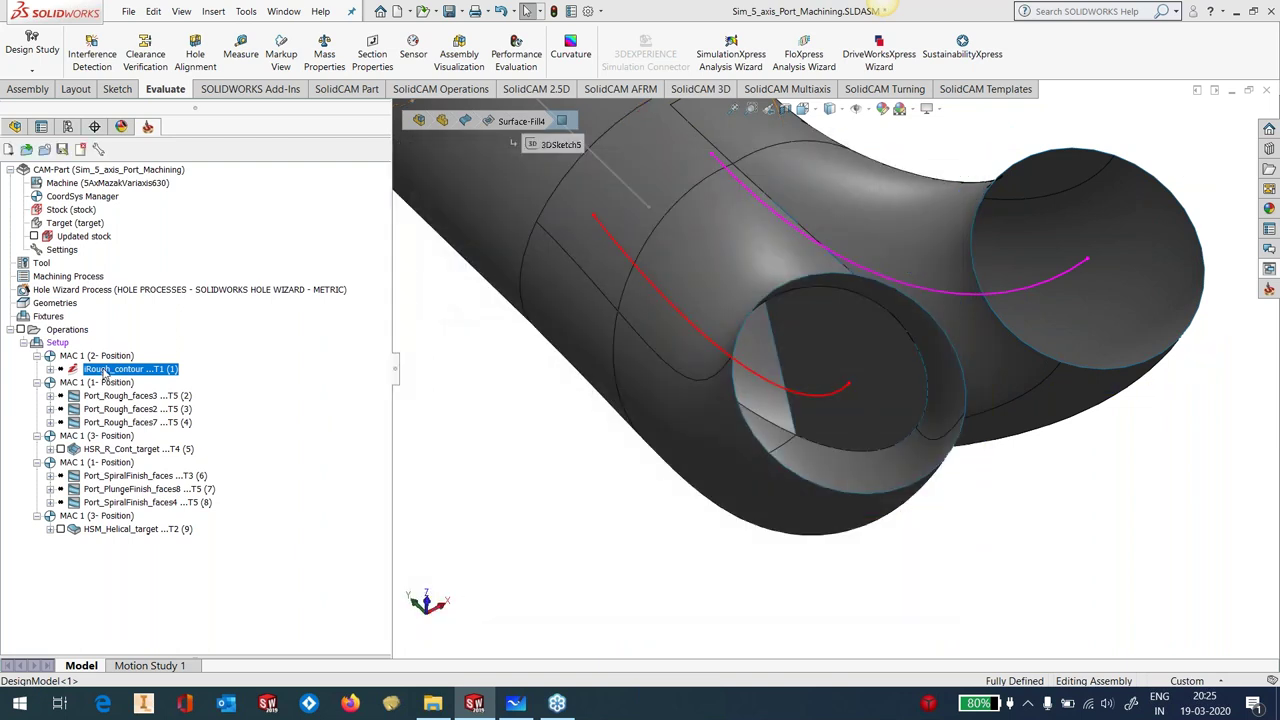
Suppress the Rough_contour operation from its context menu
right_click(105, 370)
mouse_move(125, 710)
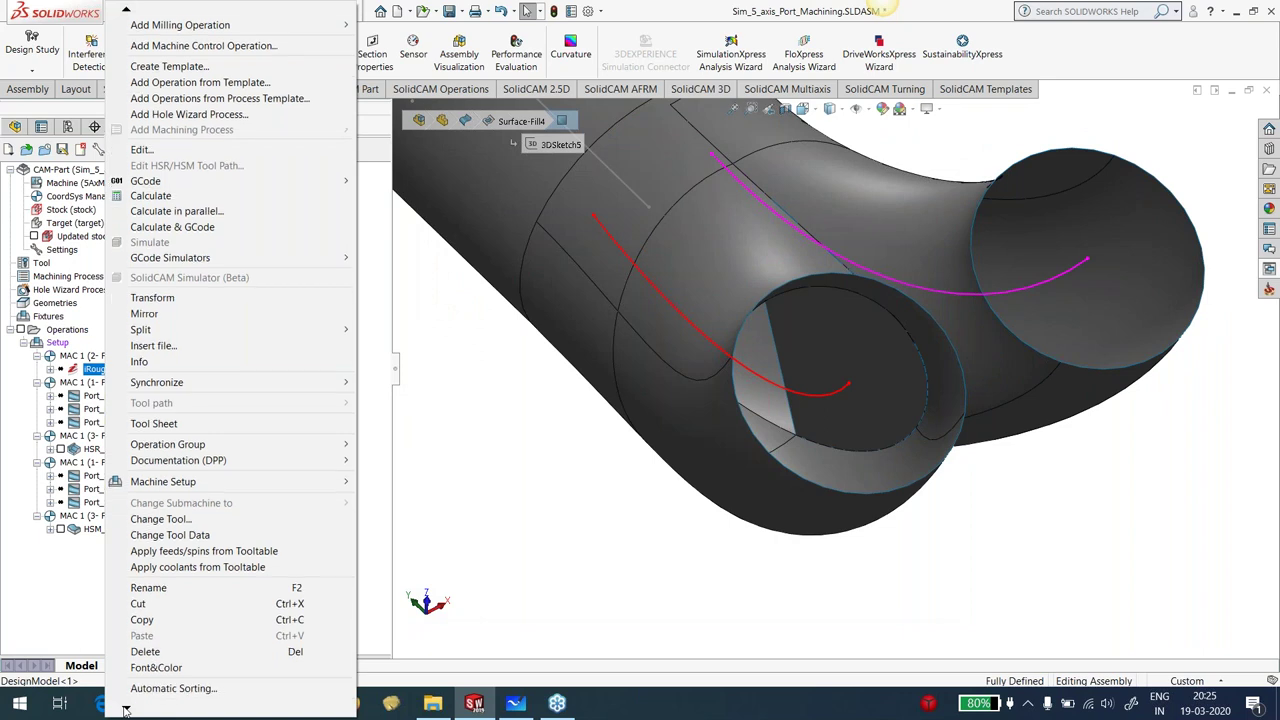
click(150, 648)
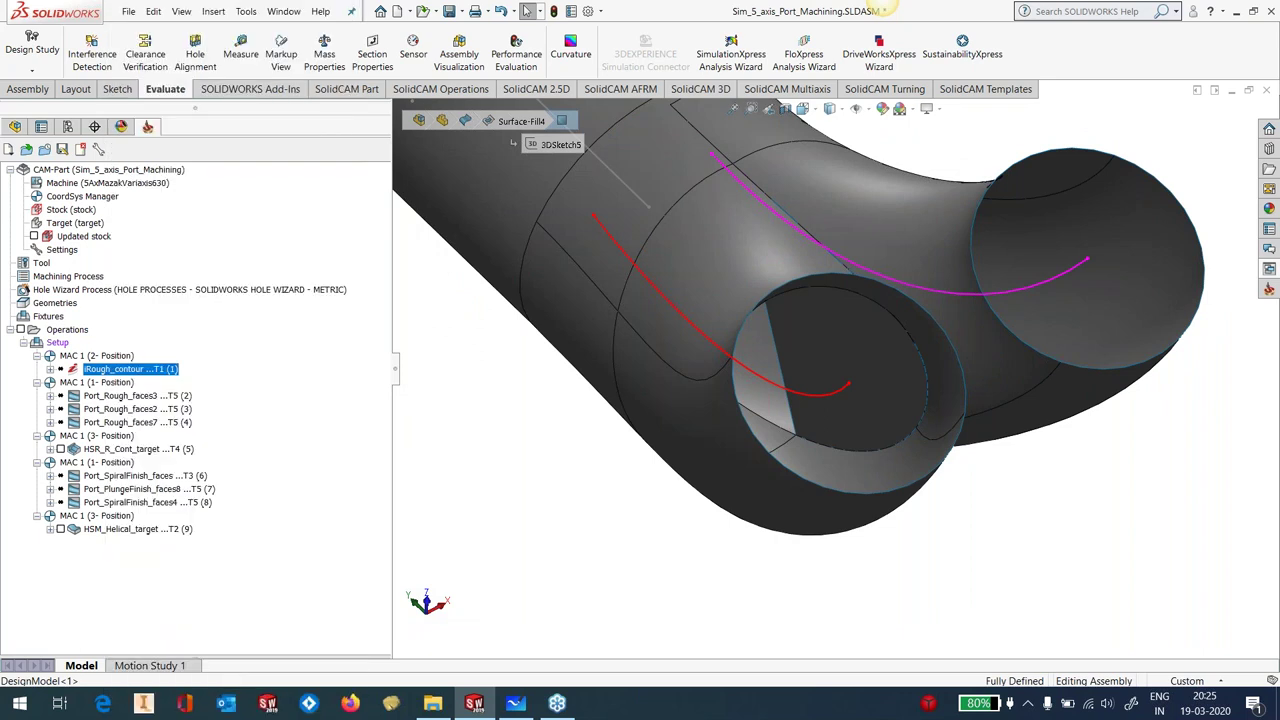
Open Port_Rough_faces3 and, after trying Adaptive, keep the Offset roughing strategy
click(147, 398)
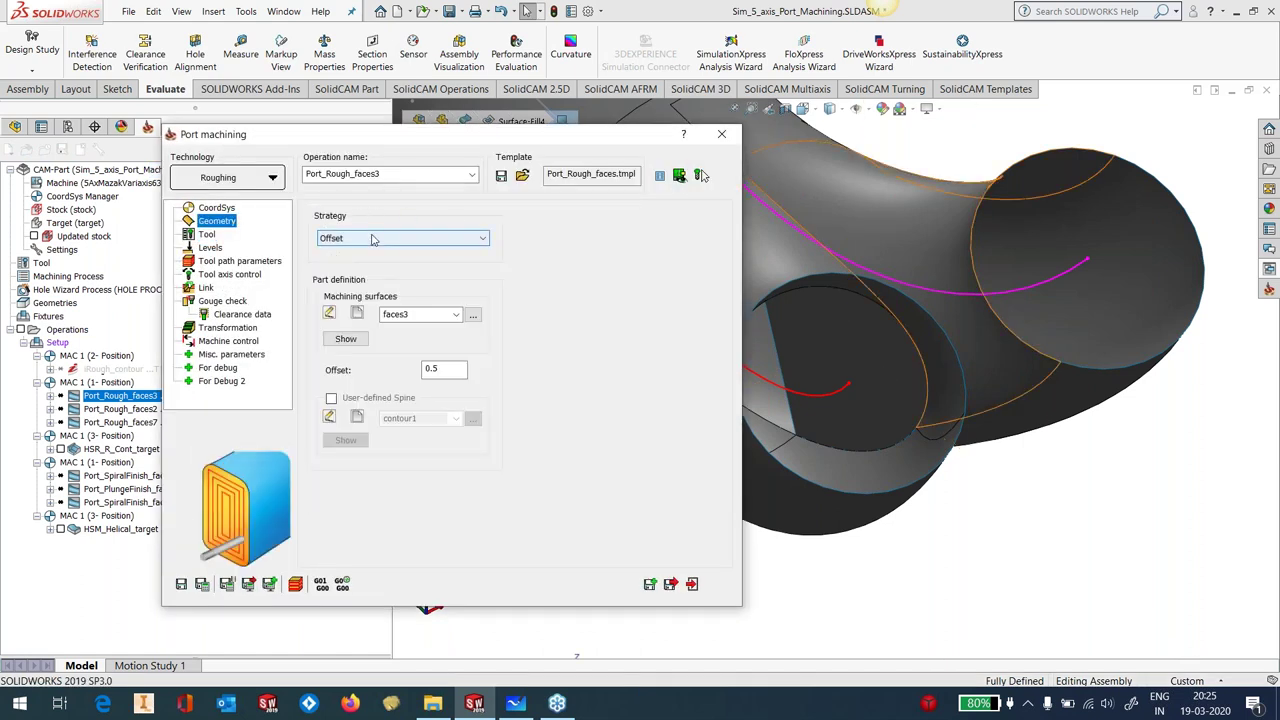
click(372, 238)
click(379, 264)
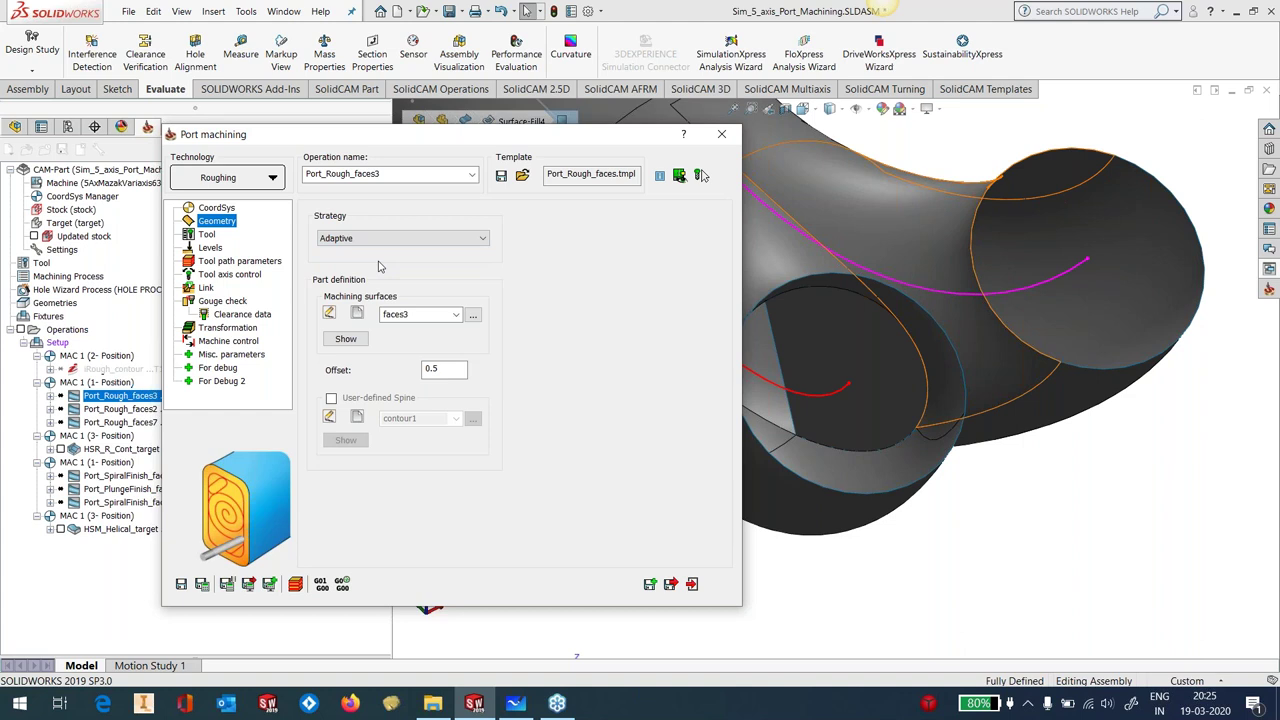
click(350, 238)
click(350, 251)
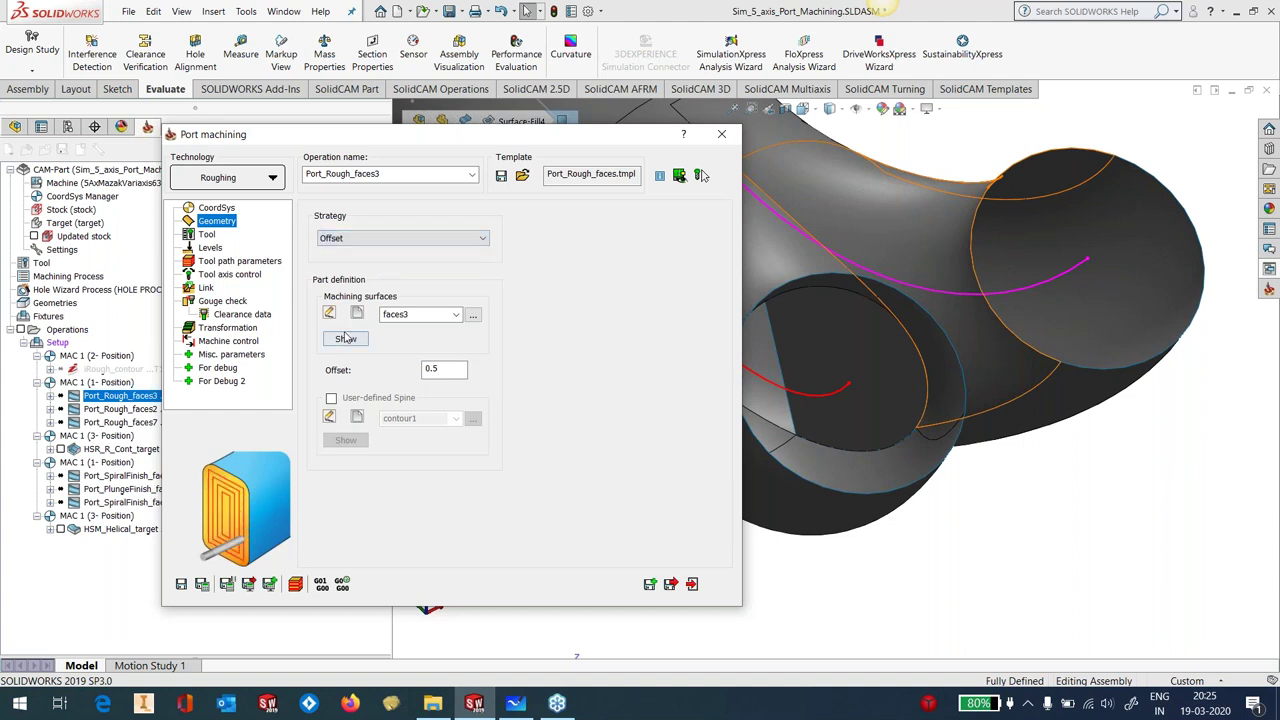
Highlight the faces3 machining surfaces on the model and orbit to inspect them
click(346, 339)
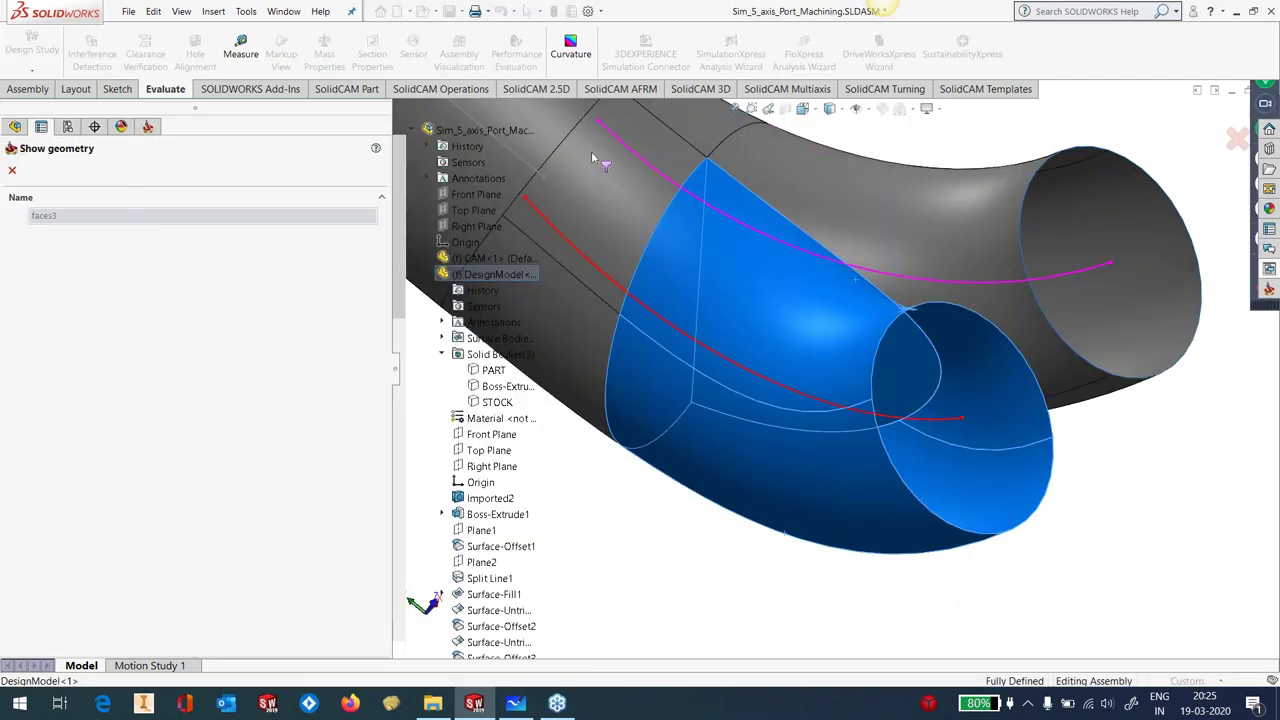
middle_drag(822, 344, 766, 436)
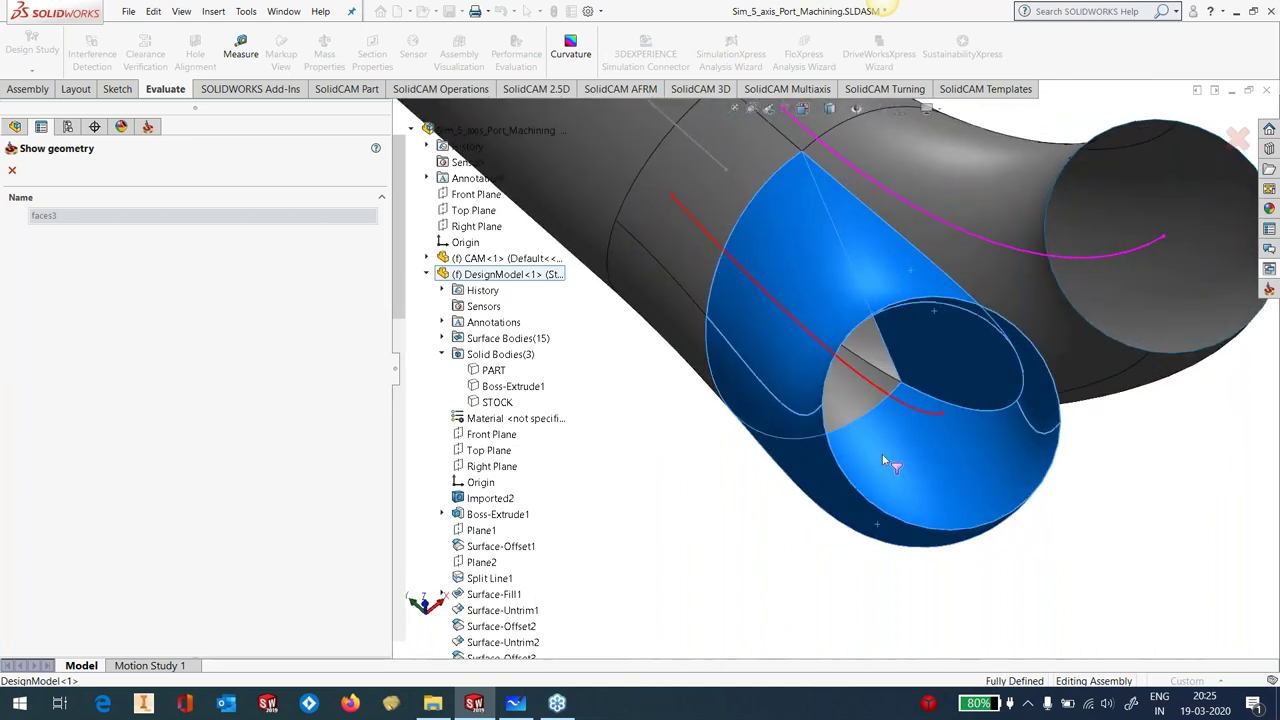
click(12, 170)
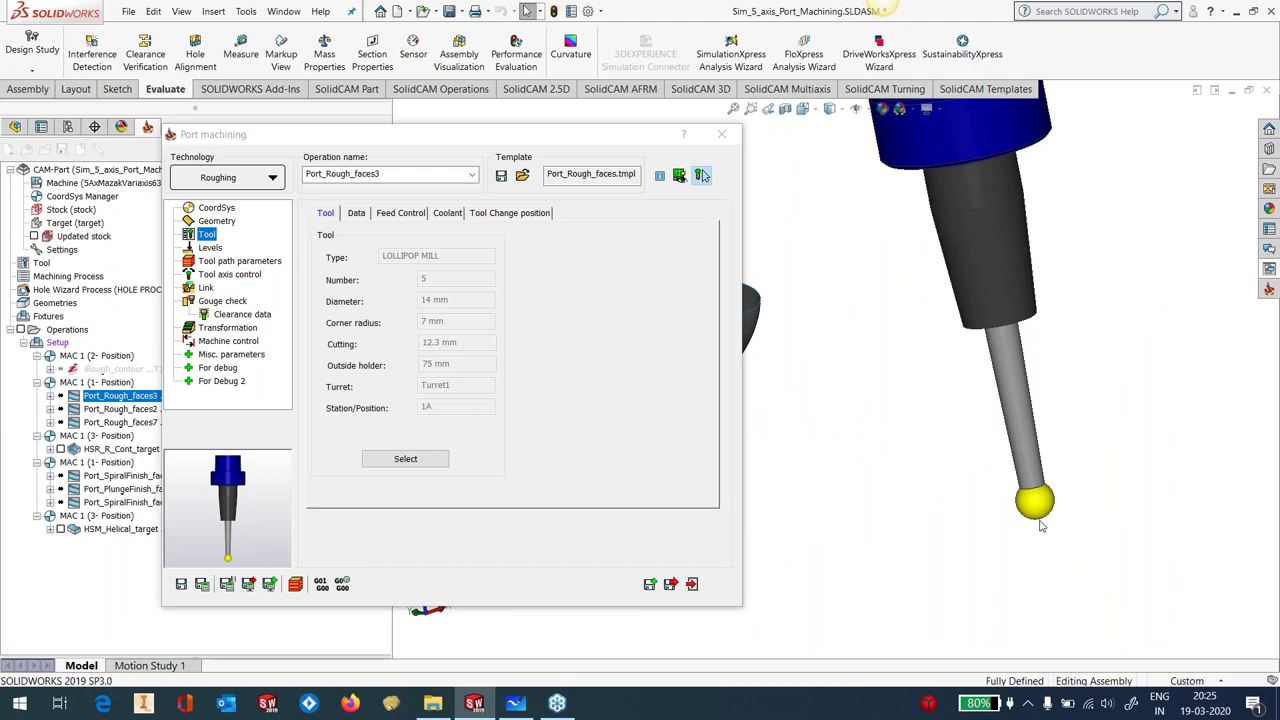
Check levels, maximum step 5, step down 1 and tool axis control, then save and exit
click(210, 248)
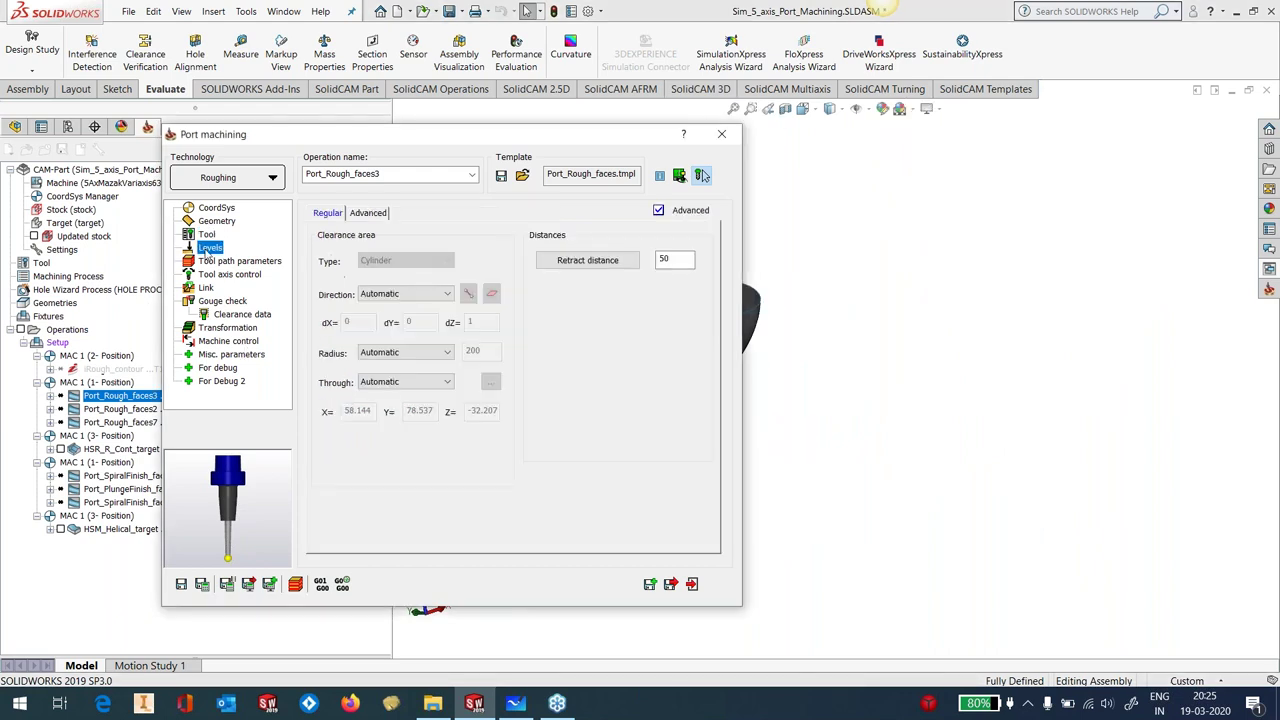
click(212, 261)
double_click(458, 397)
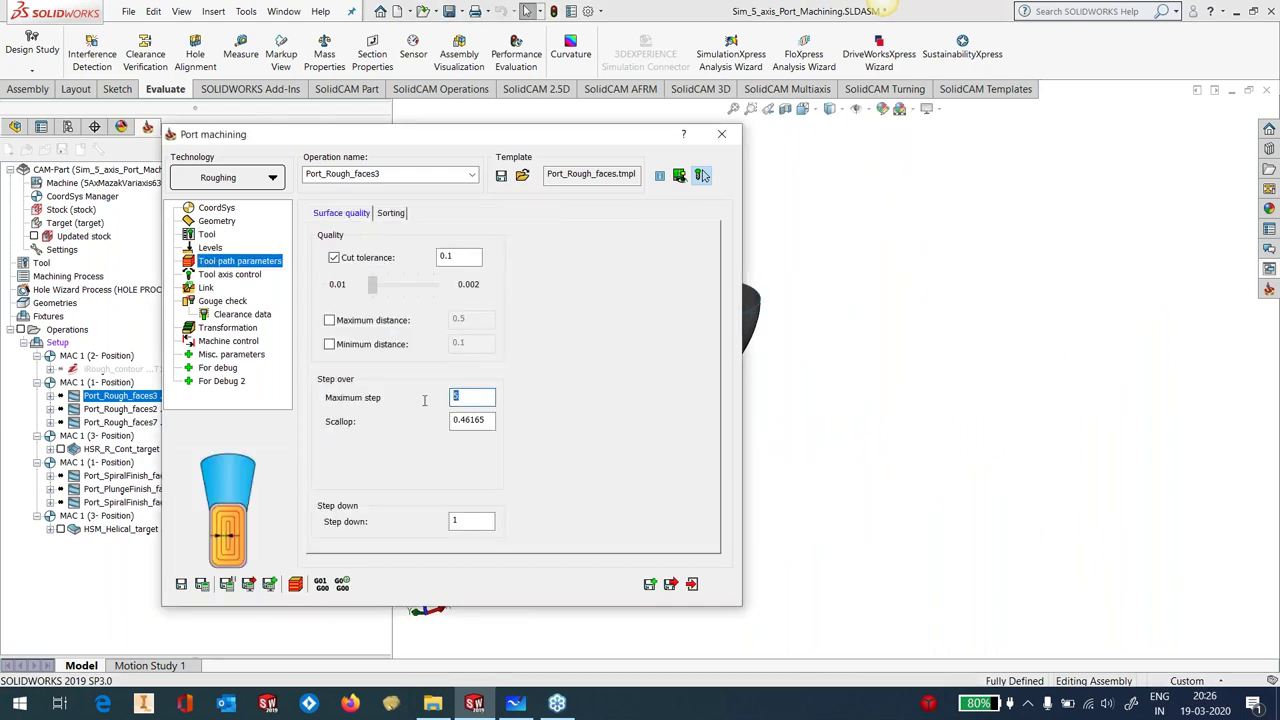
key(Tab)
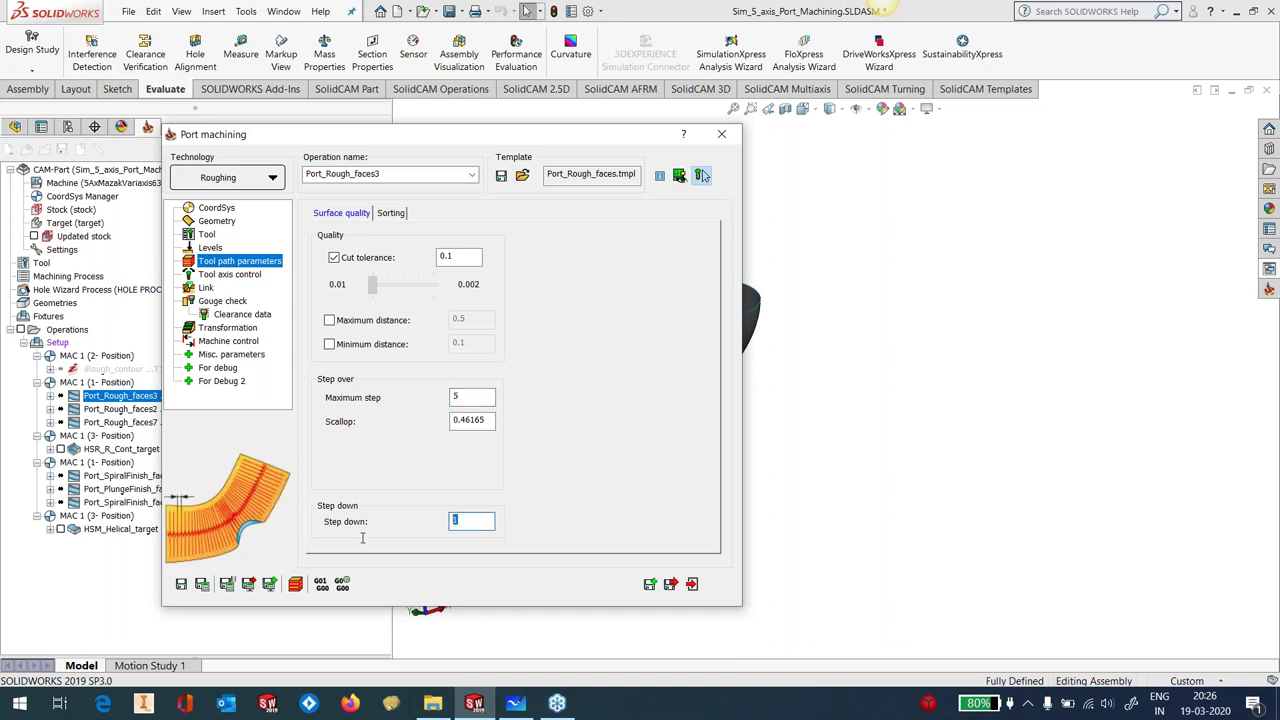
click(233, 275)
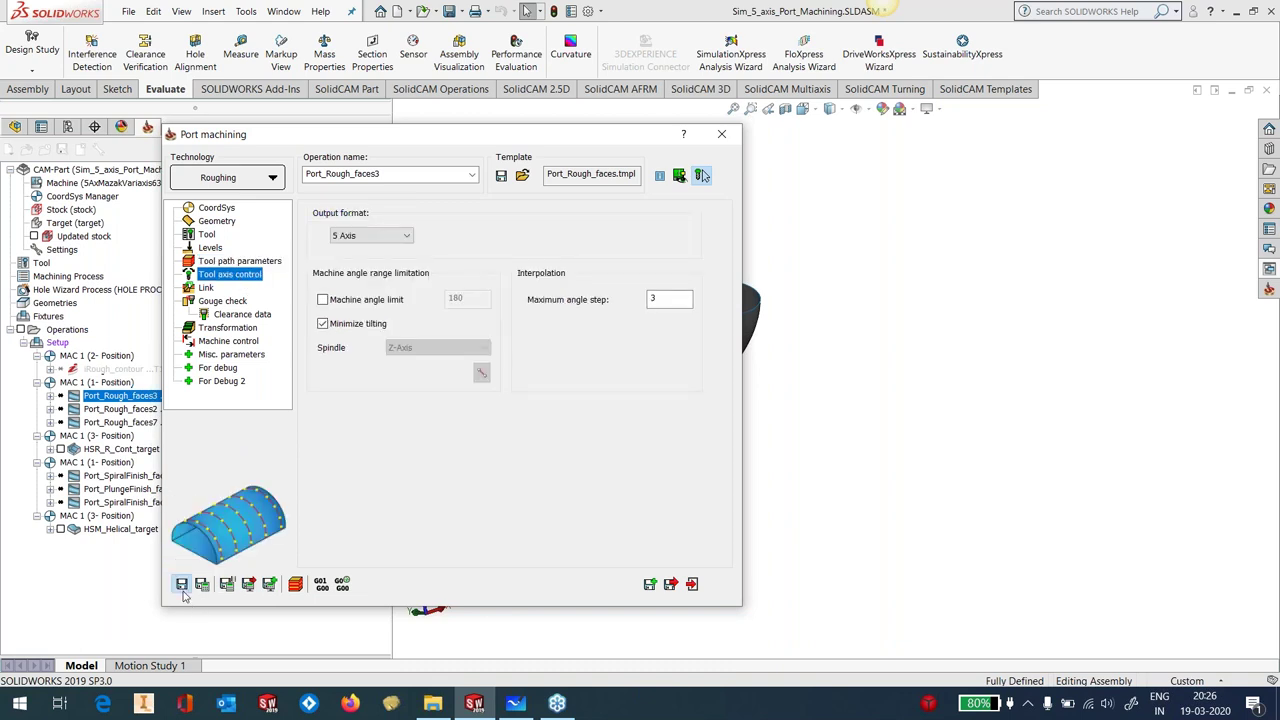
click(692, 583)
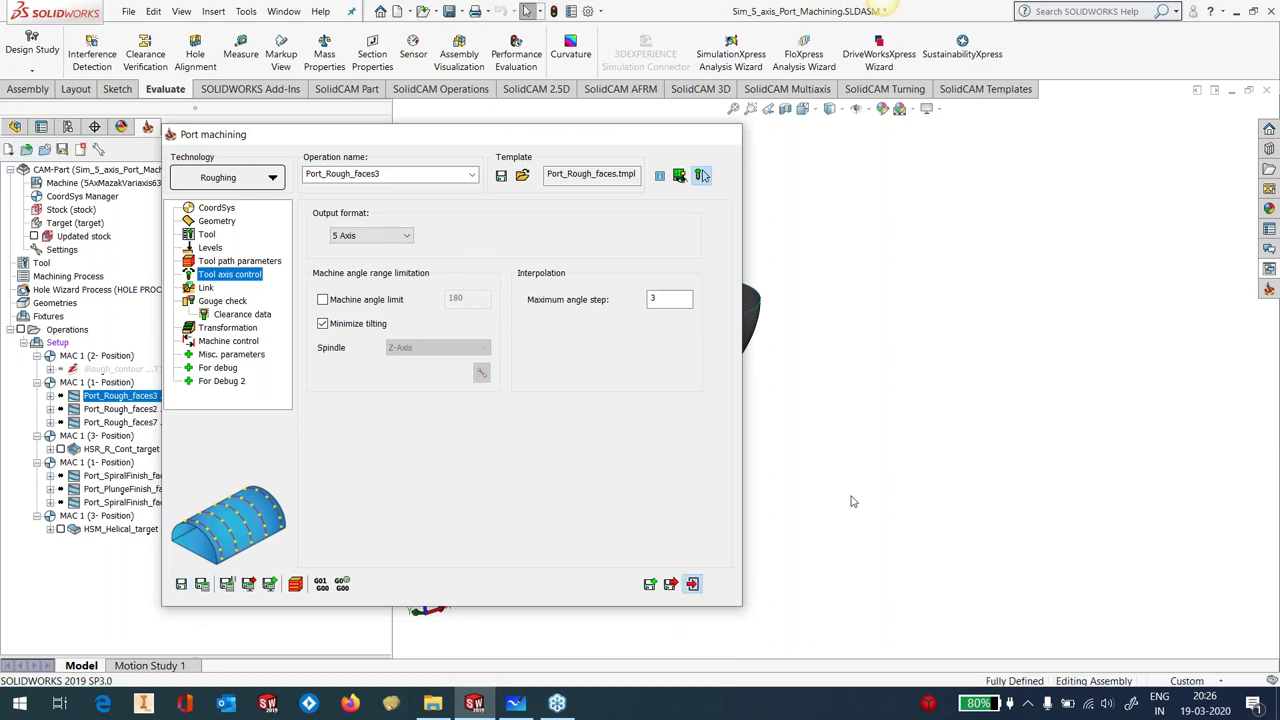
Calculate the Port_Rough_faces3 toolpath and orbit to view the other port
scroll(780, 380, down, 5)
scroll(748, 332, down, 2)
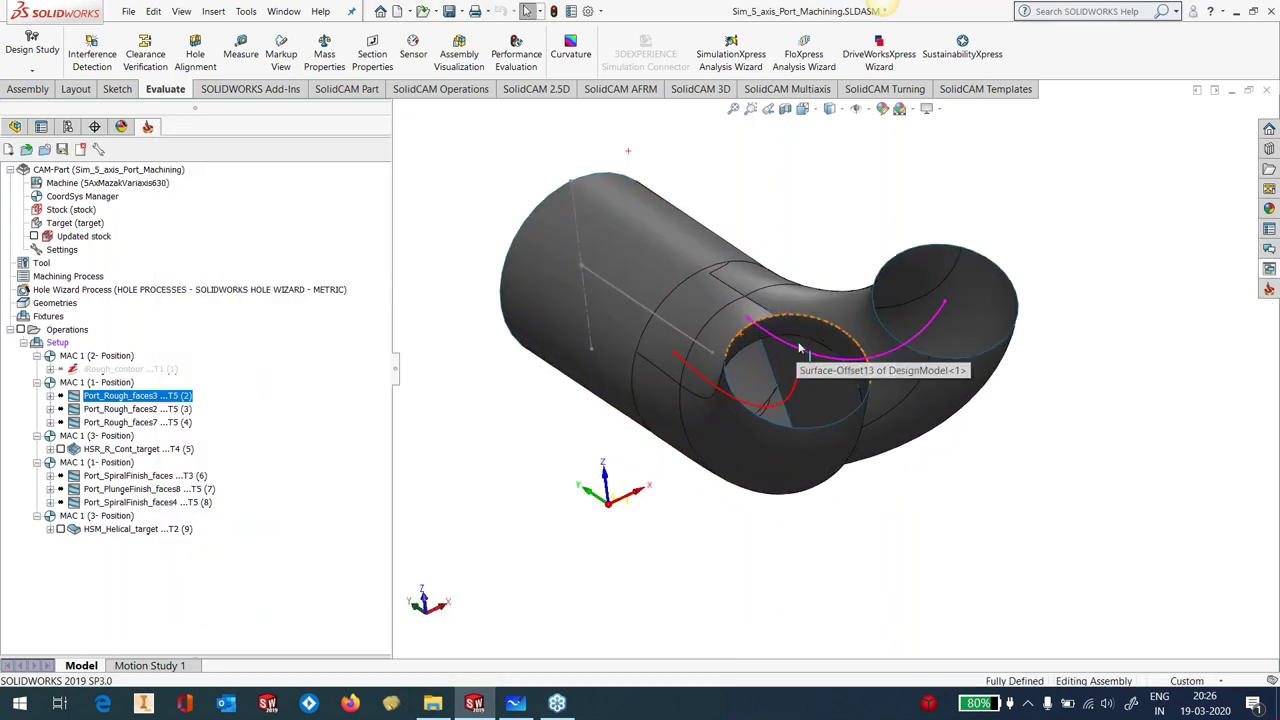
right_click(121, 398)
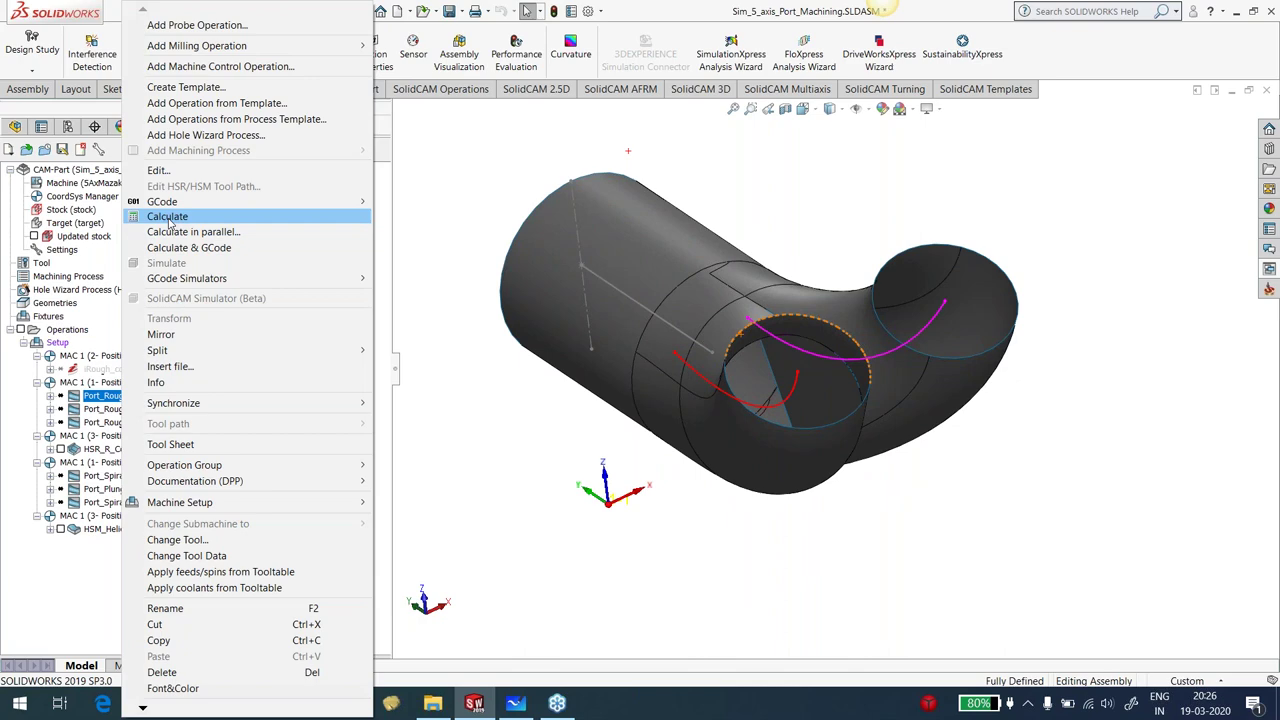
click(168, 217)
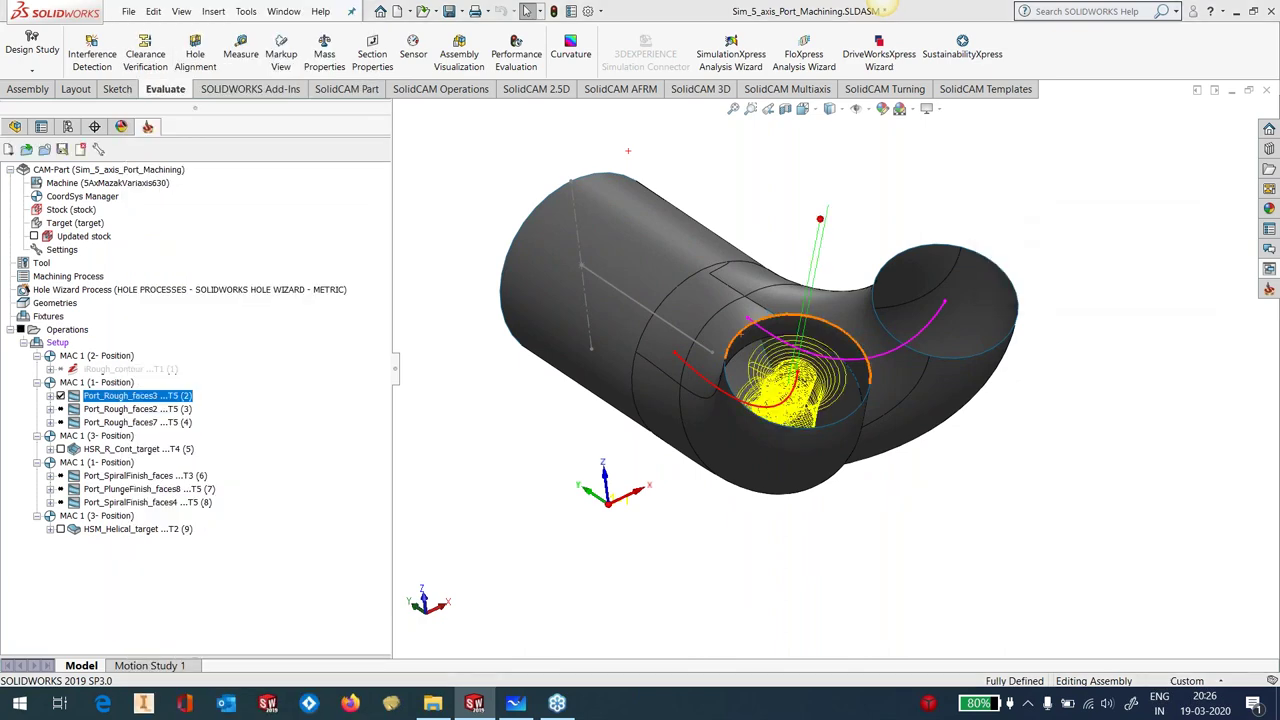
middle_drag(780, 330, 845, 420)
Hide the faces3 toolpath and calculate the Port_Rough_faces2 toolpath
click(61, 396)
right_click(97, 412)
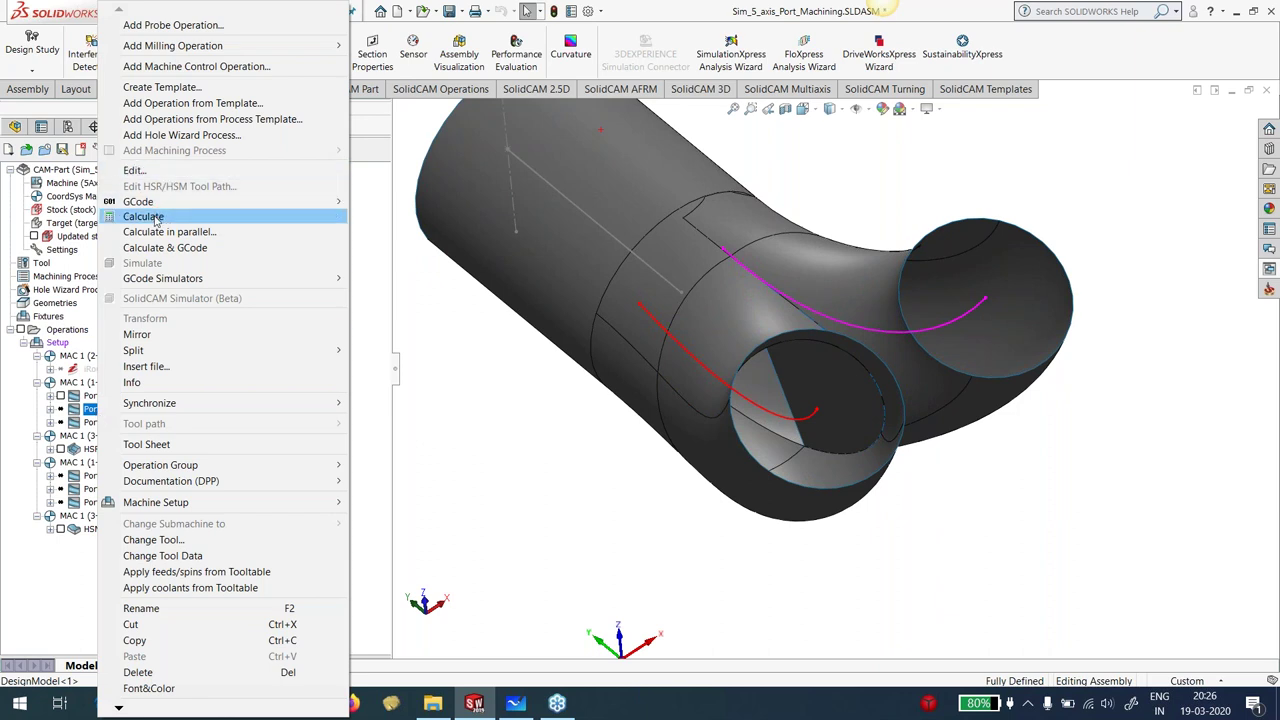
click(150, 216)
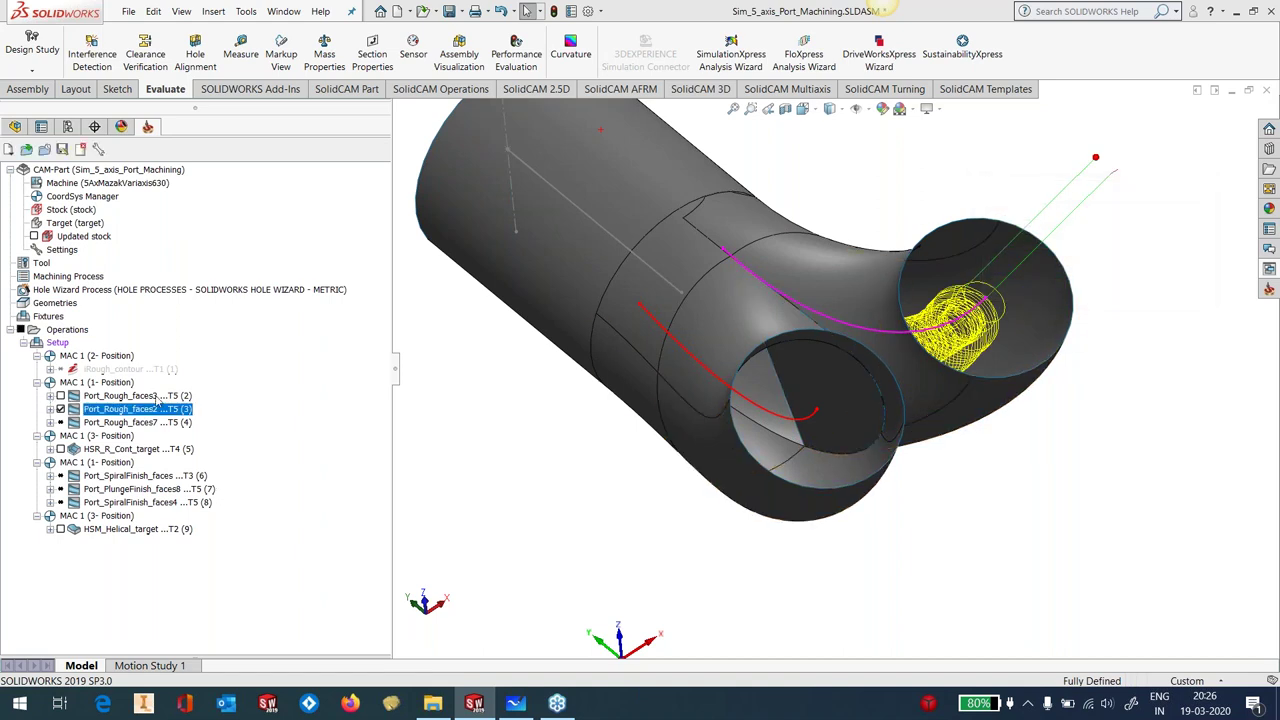
Open Port_Rough_faces3's geometry settings, then switch to editing Port_Rough_faces2
click(138, 397)
double_click(138, 397)
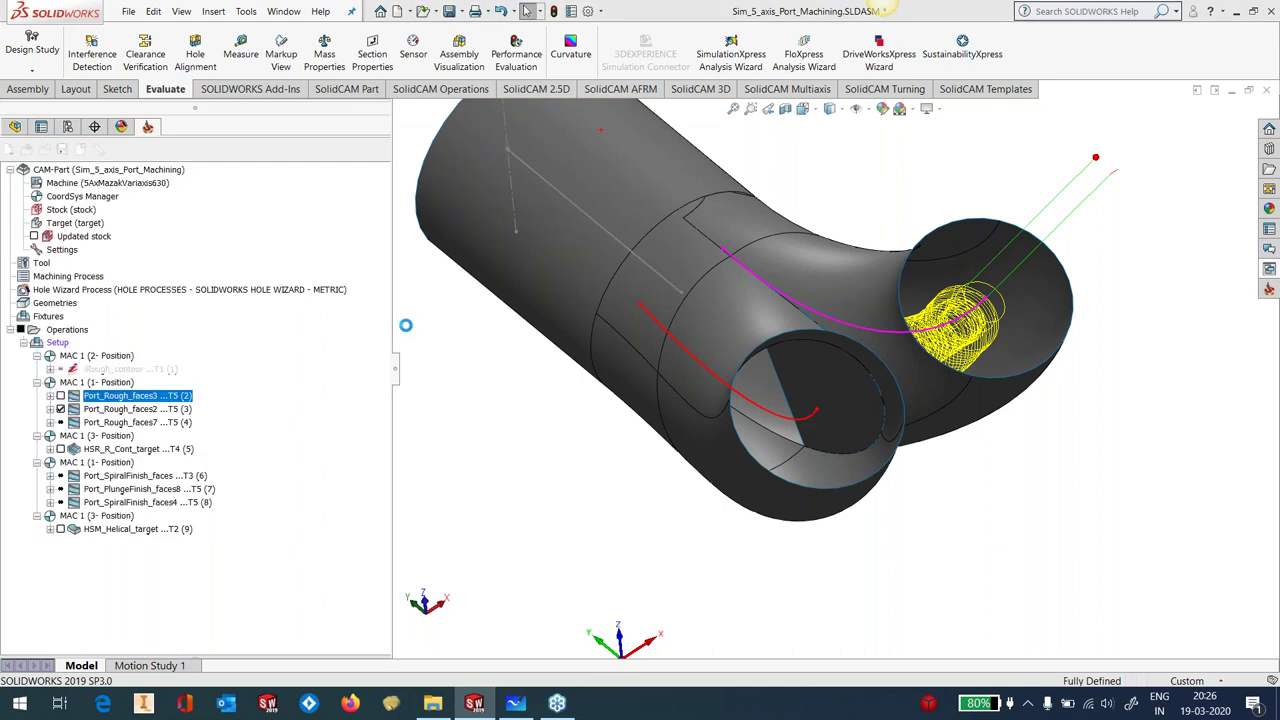
click(213, 221)
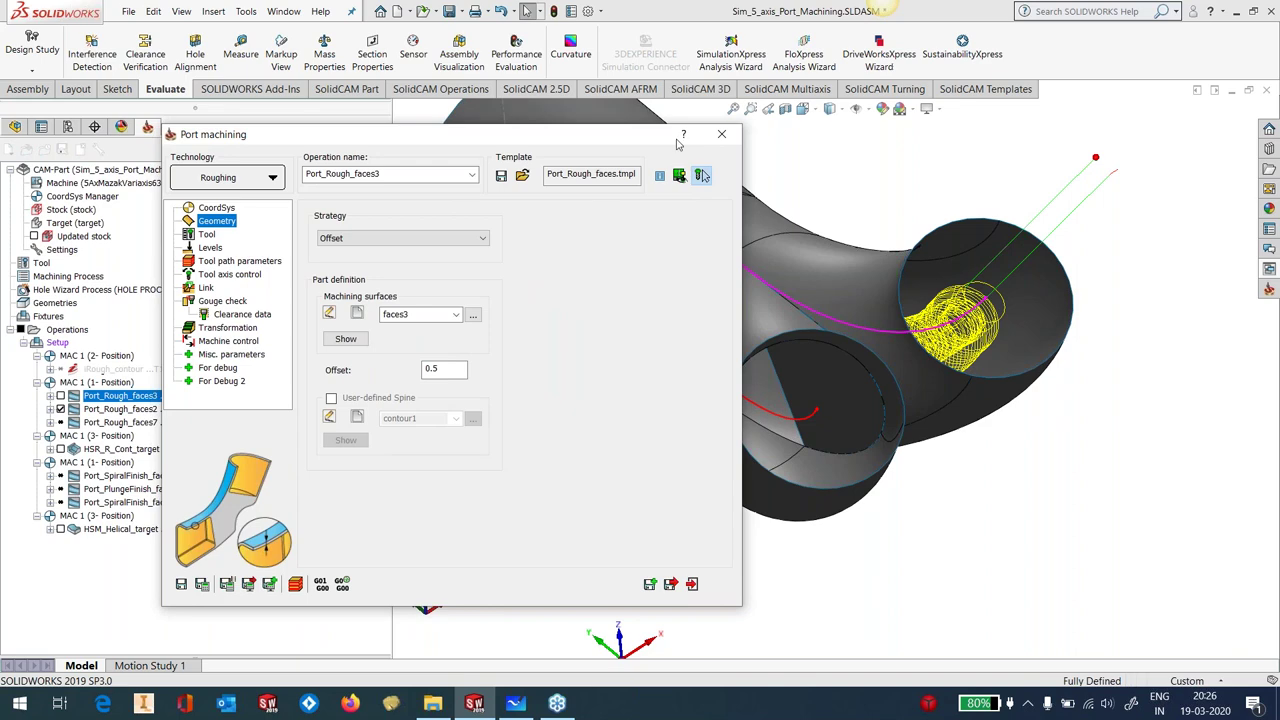
click(701, 175)
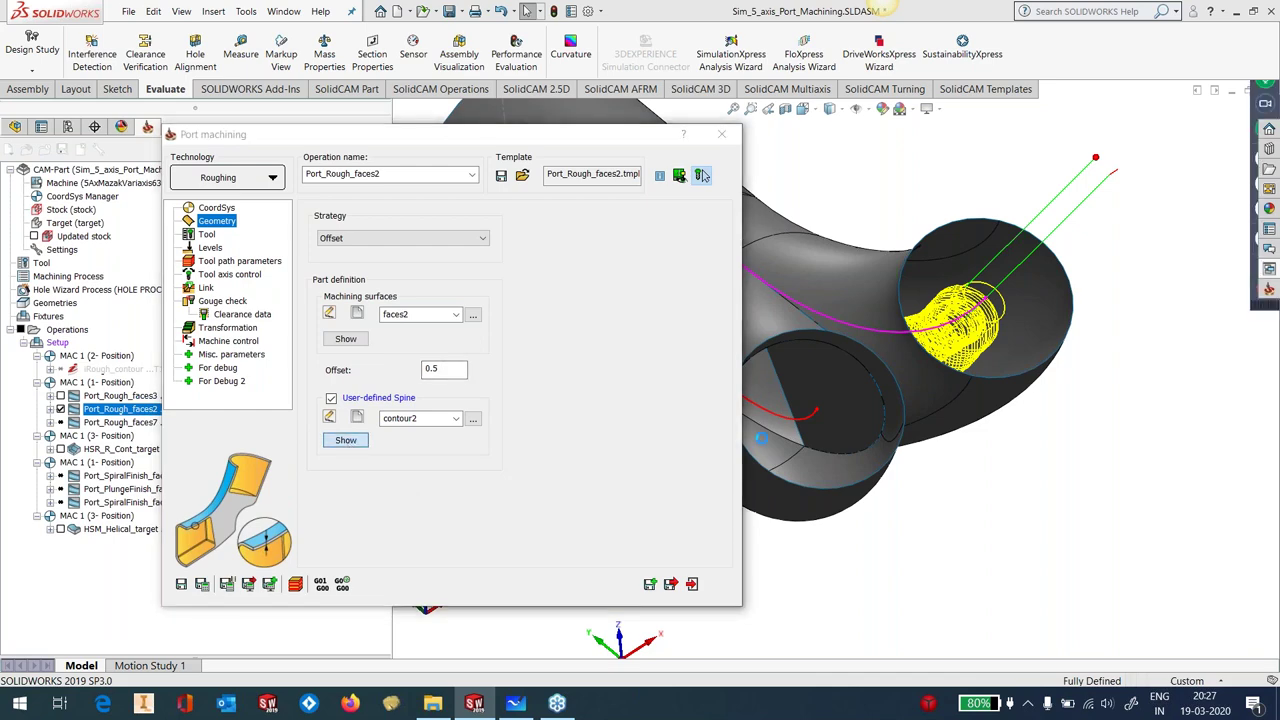
Show the user-defined spine contour2 along the port, then close the operation dialog
click(345, 441)
middle_drag(830, 335, 884, 272)
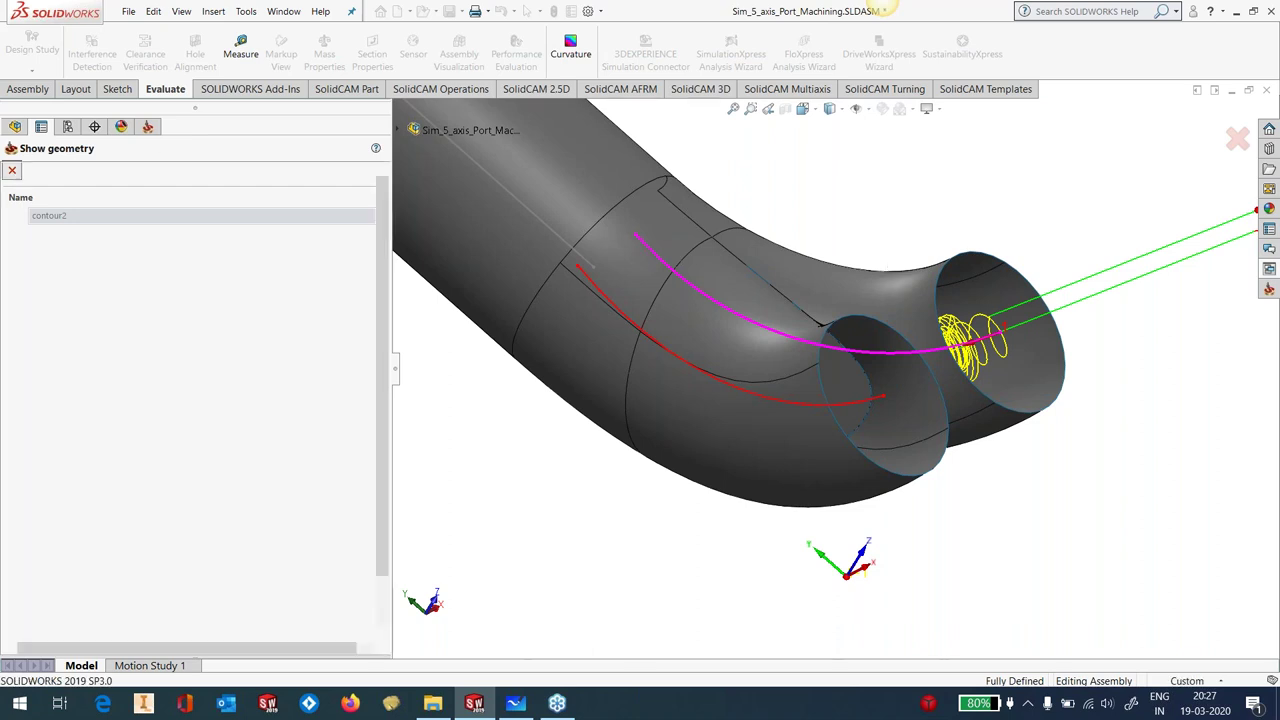
click(12, 170)
drag(486, 112, 735, 110)
click(964, 121)
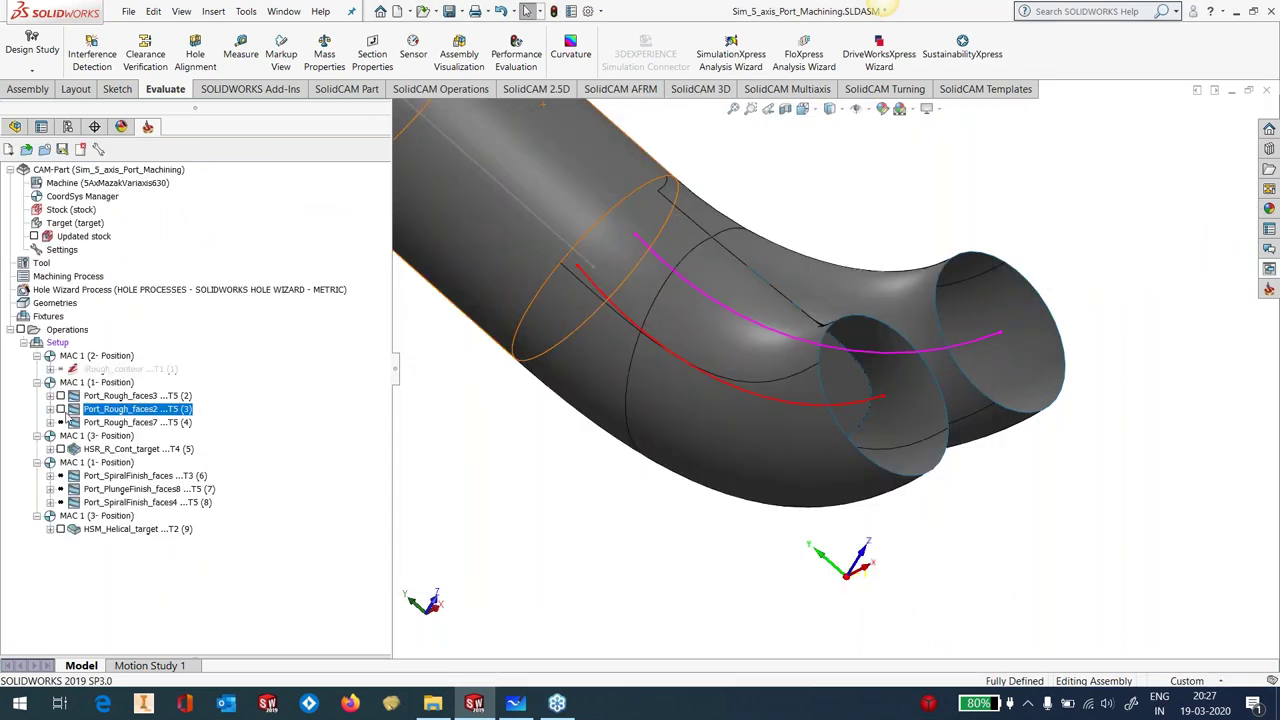
Calculate the Port_Rough_faces7 toolpath
right_click(97, 422)
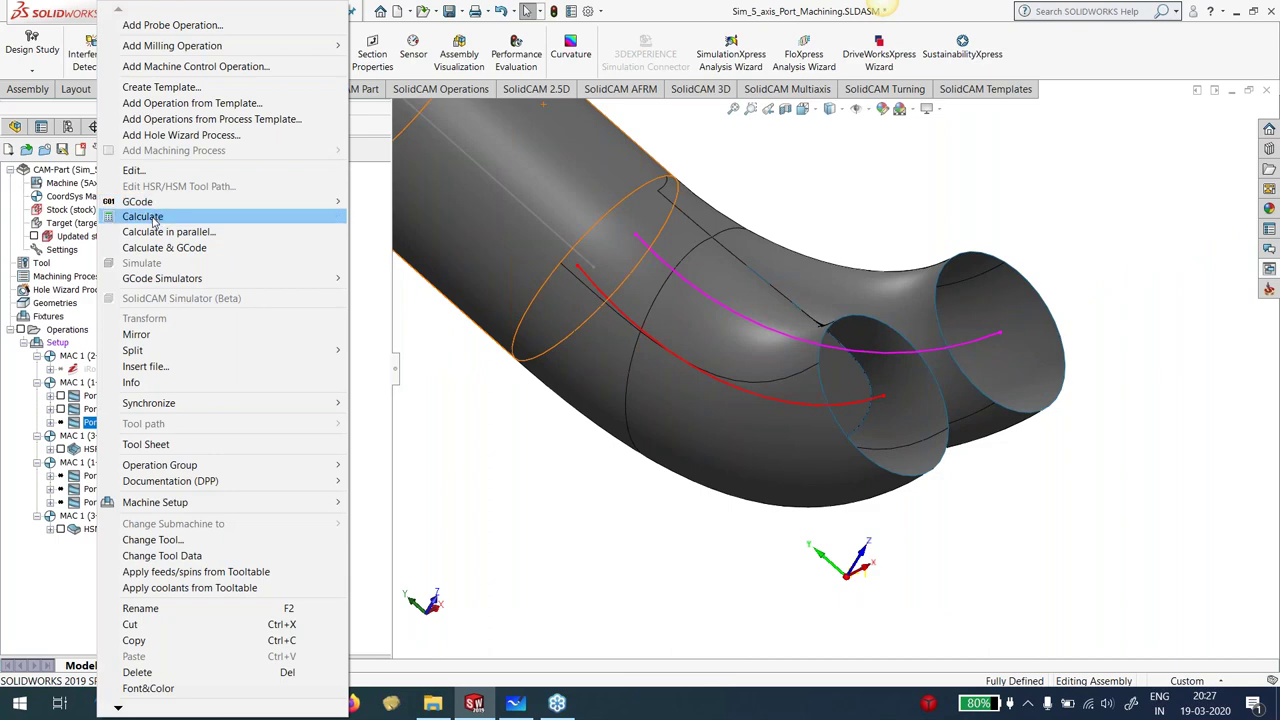
click(155, 216)
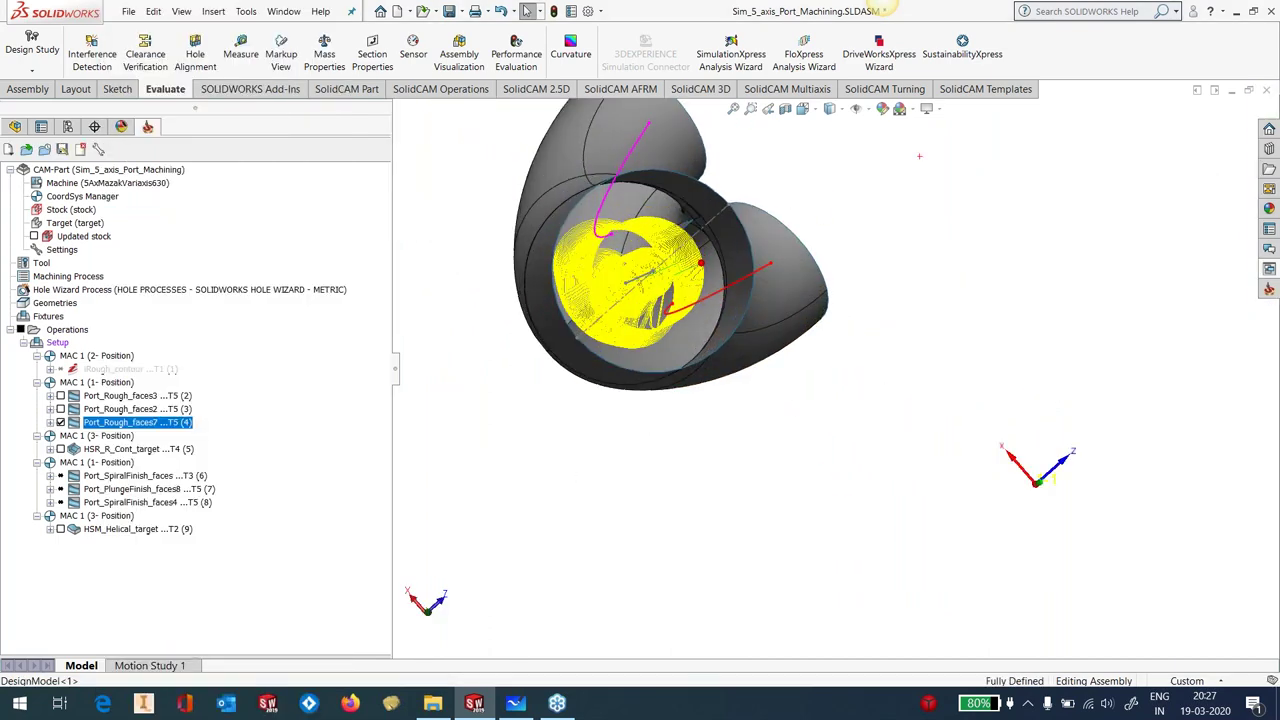
click(830, 108)
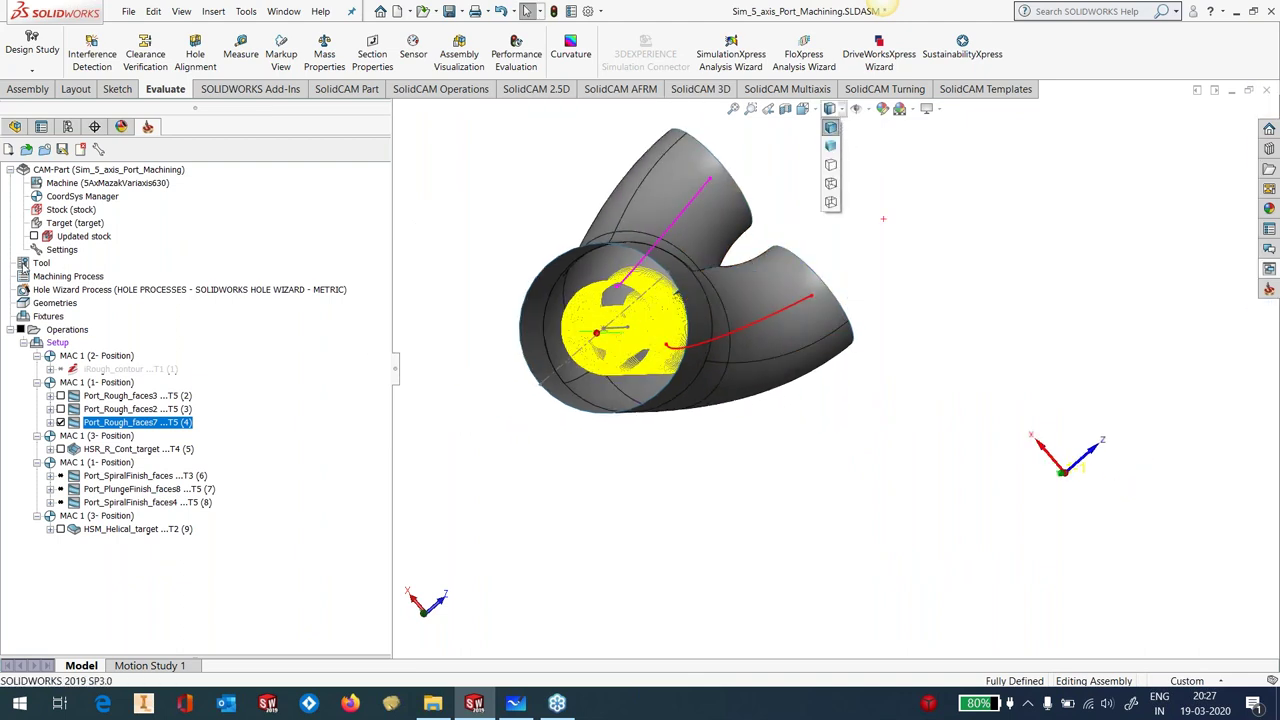
Set tool 5's display colour to blue in the part tool table and save it
click(40, 264)
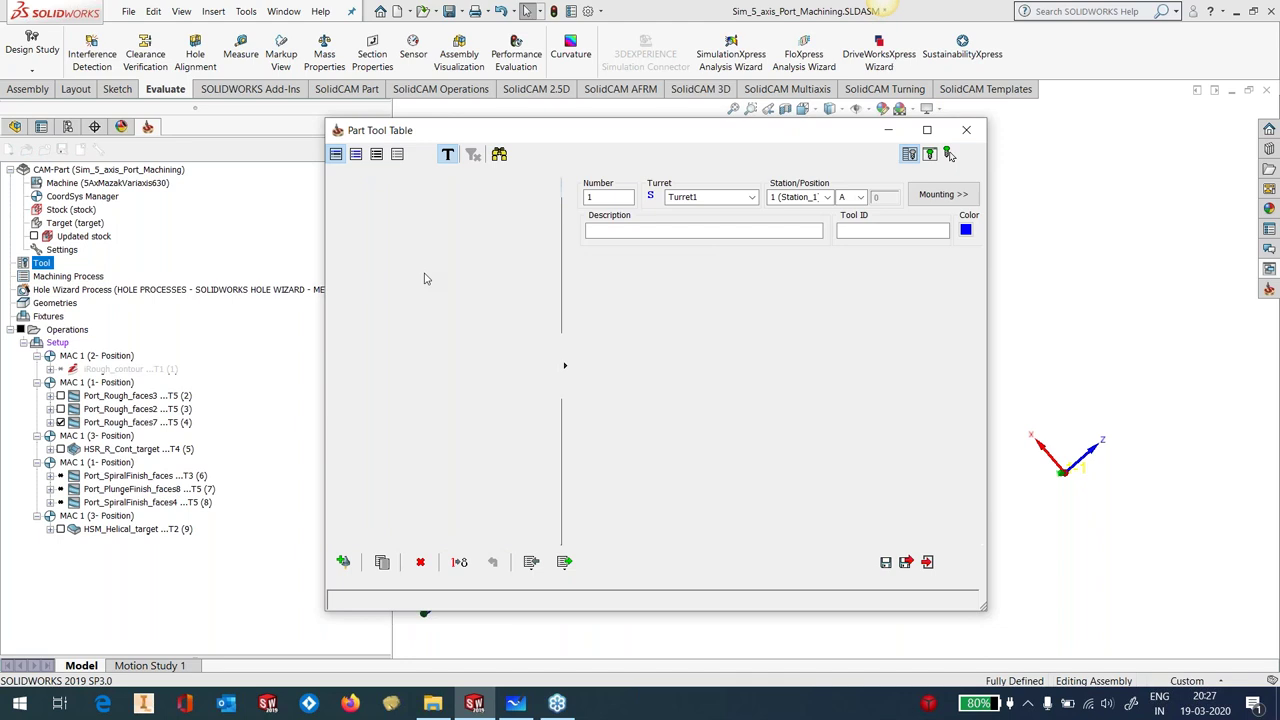
click(965, 231)
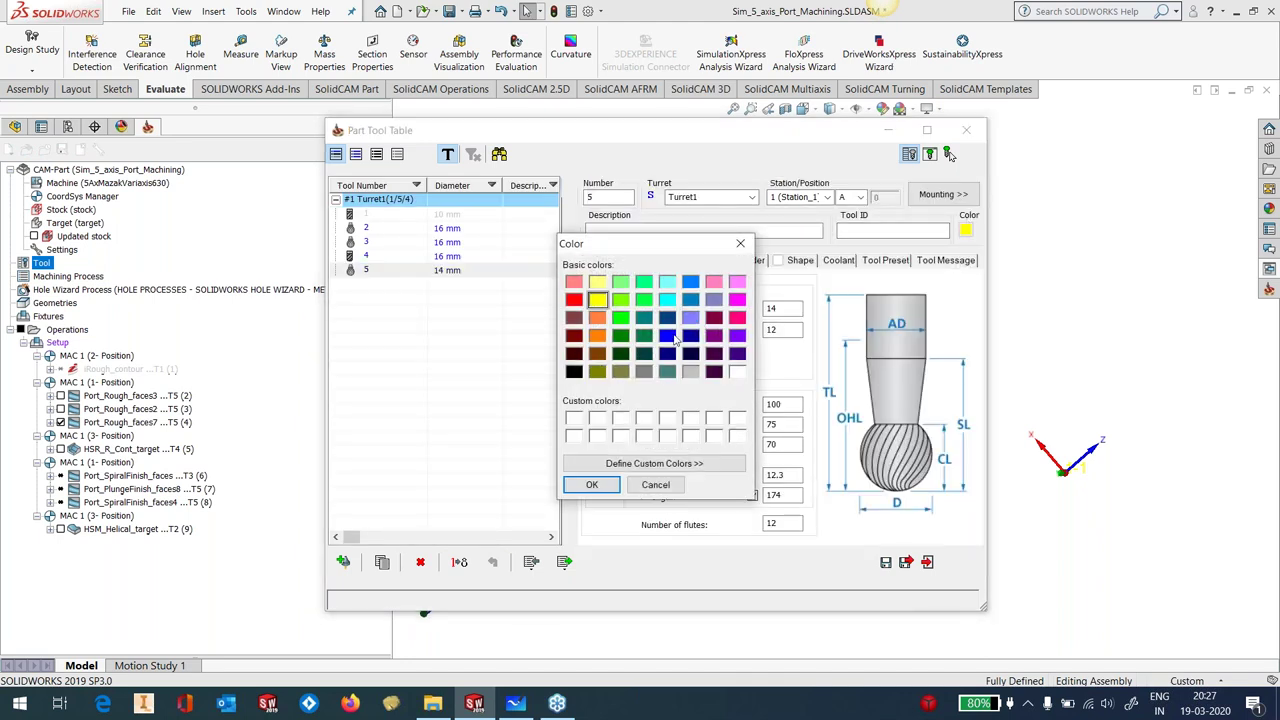
click(667, 337)
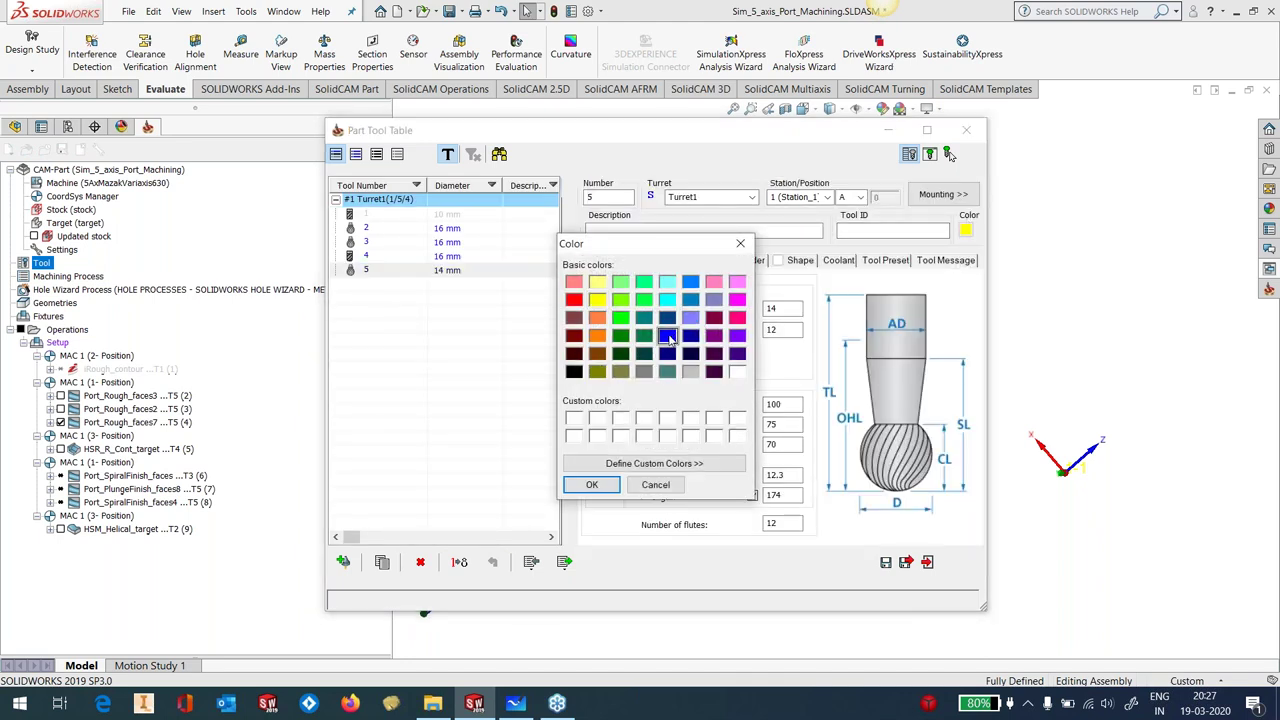
click(591, 484)
click(903, 563)
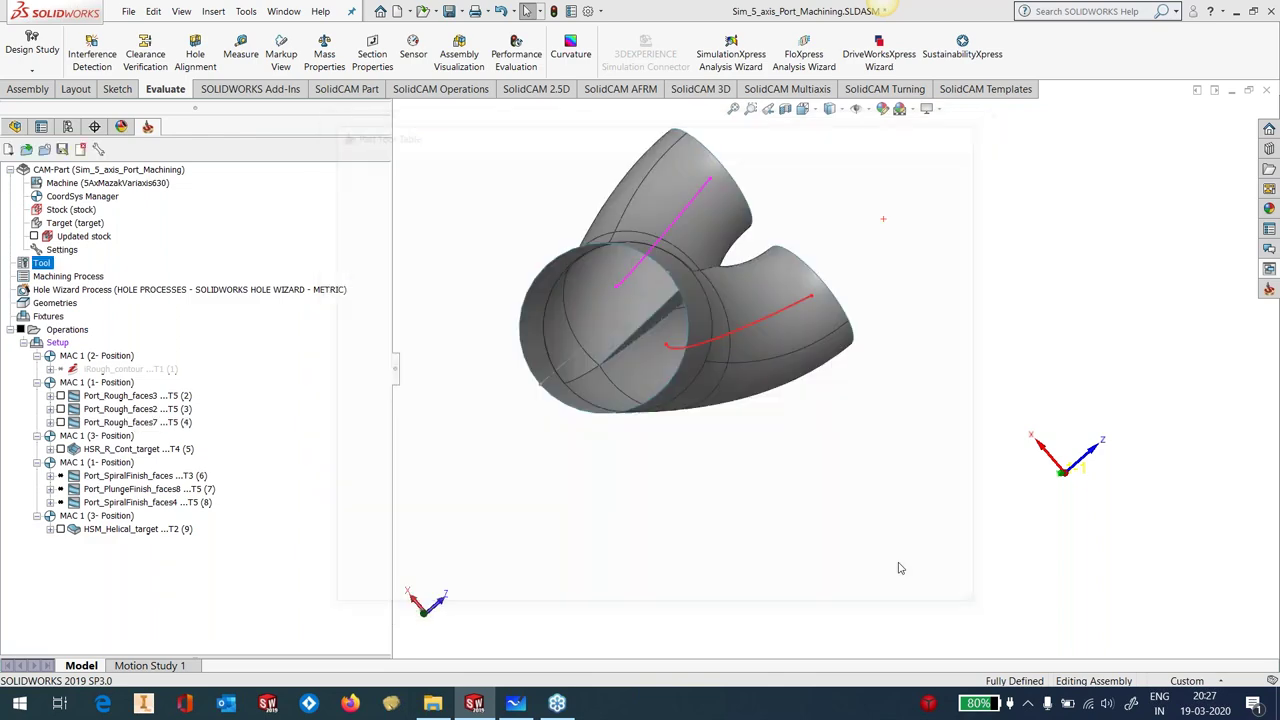
Switch the display style to wireframe and orbit toward a top view
click(830, 108)
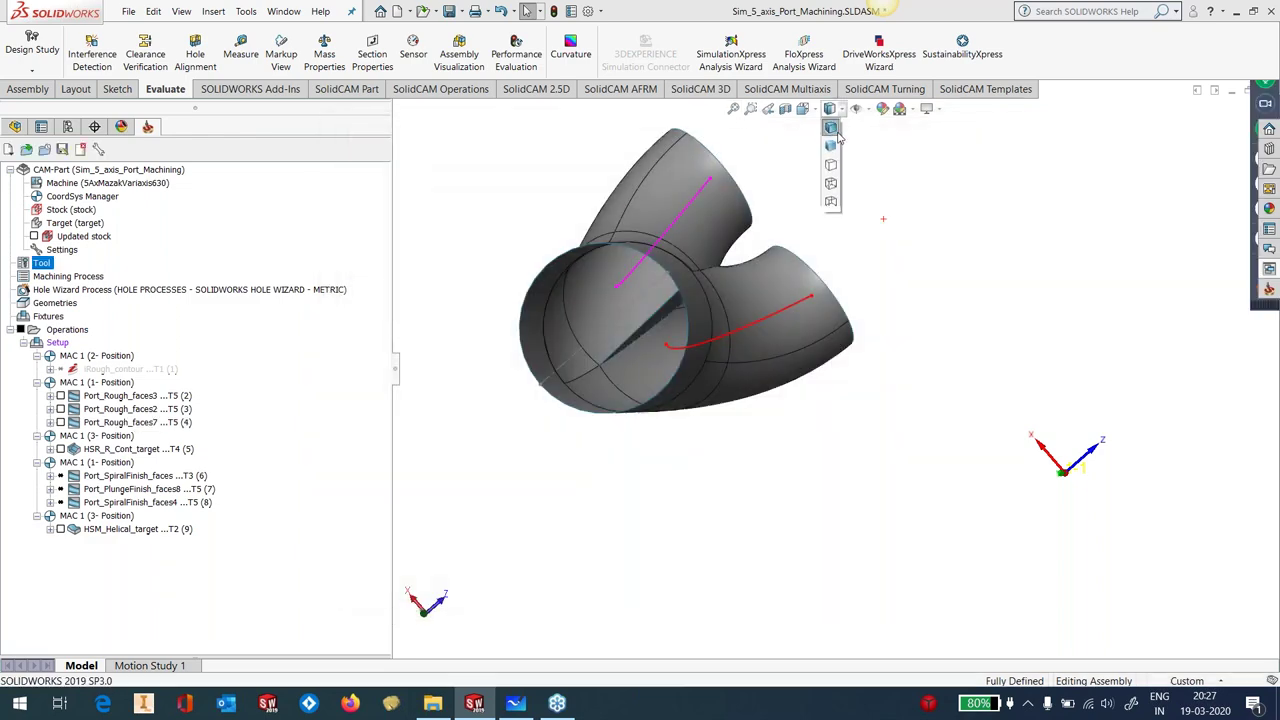
click(831, 207)
middle_drag(975, 335, 743, 194)
Show the Port_Rough_faces3, faces2 and faces7 toolpaths and orbit to compare them
scroll(743, 194, up, 2)
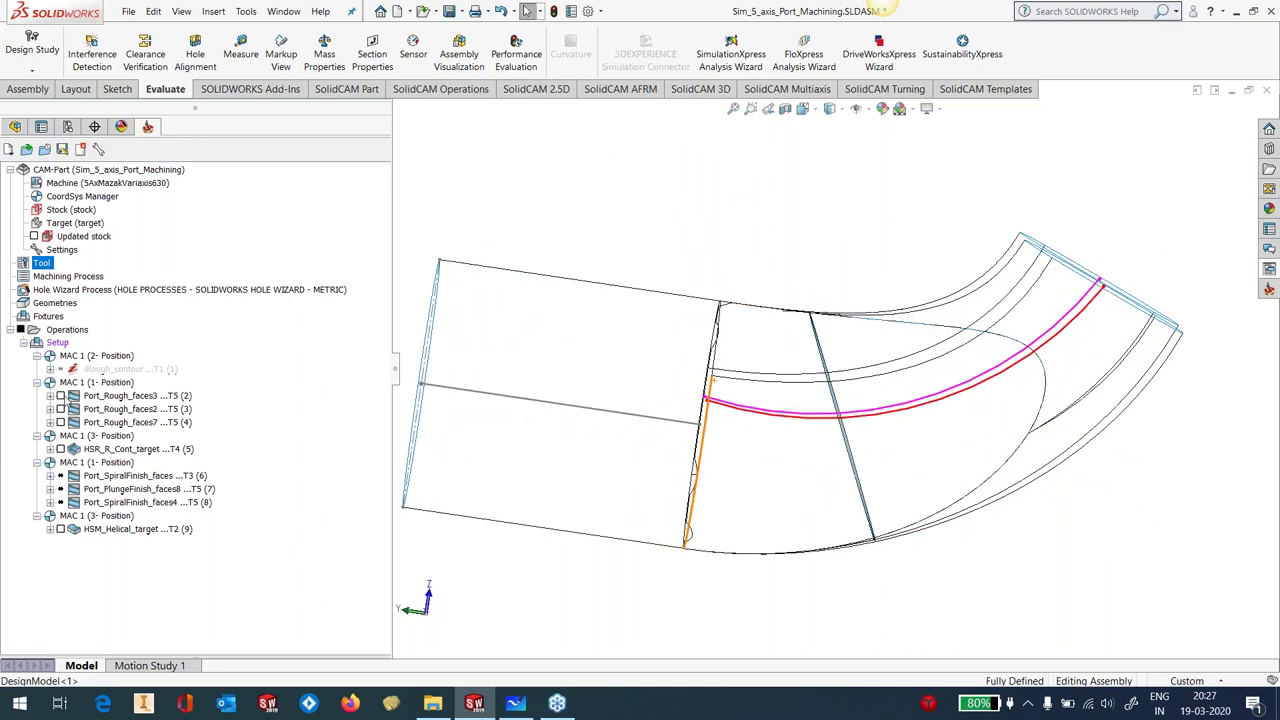
click(61, 396)
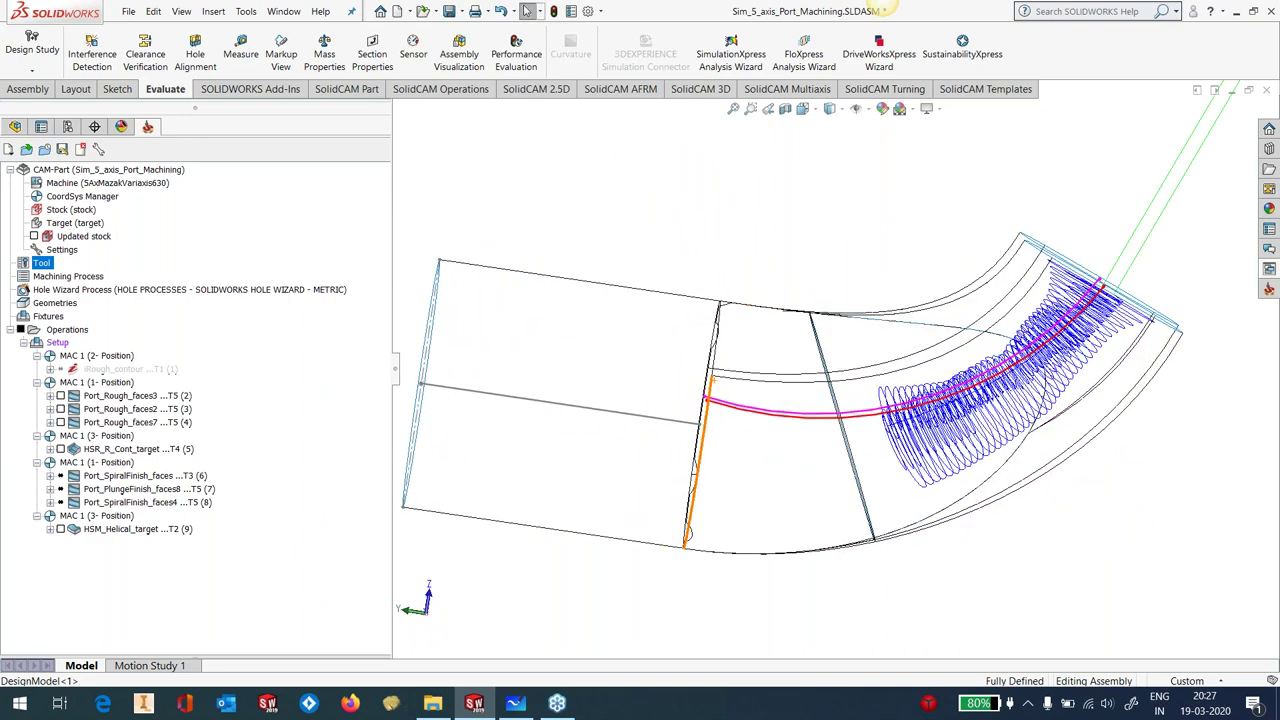
click(61, 409)
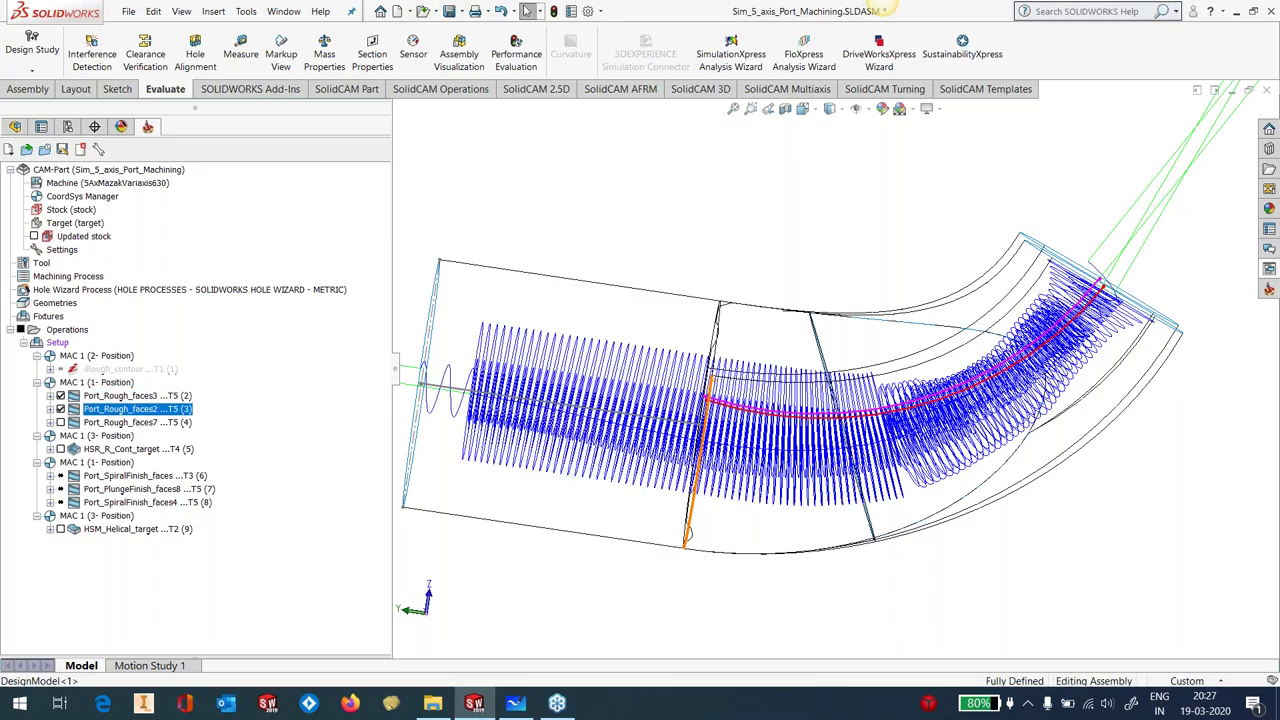
click(61, 422)
middle_drag(900, 420, 1012, 497)
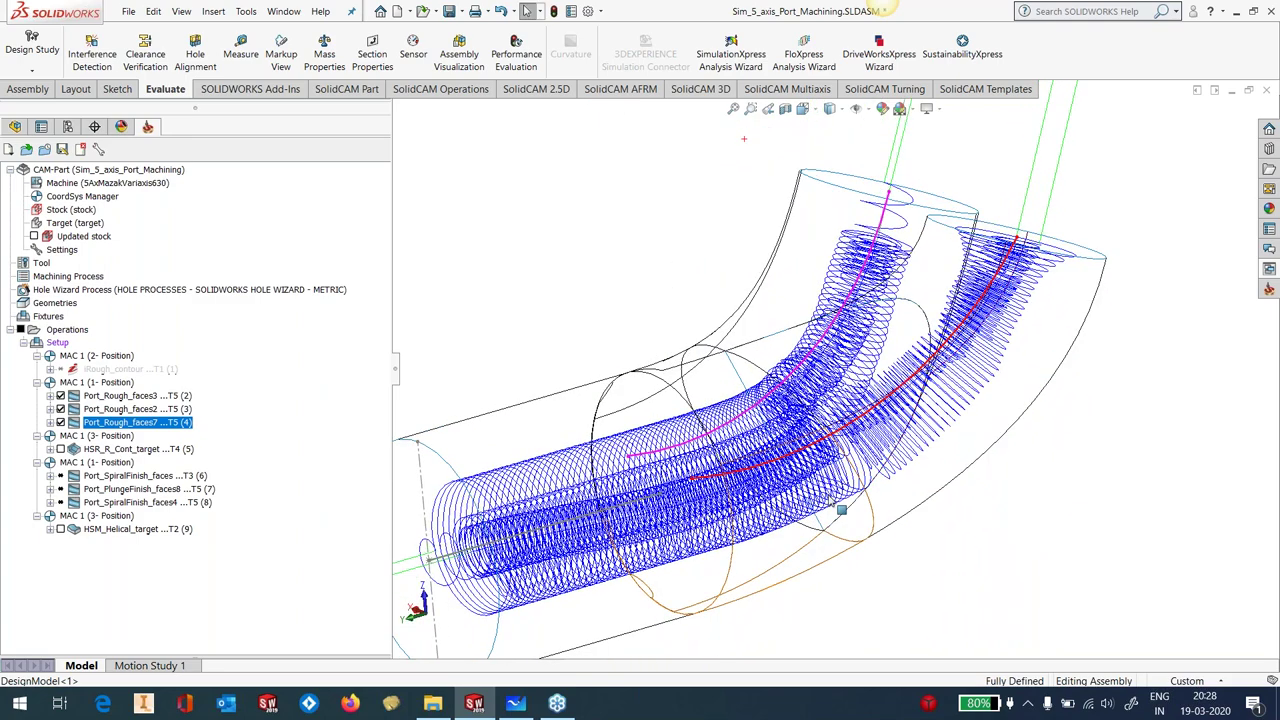
middle_drag(843, 507, 946, 337)
middle_drag(824, 262, 1000, 285)
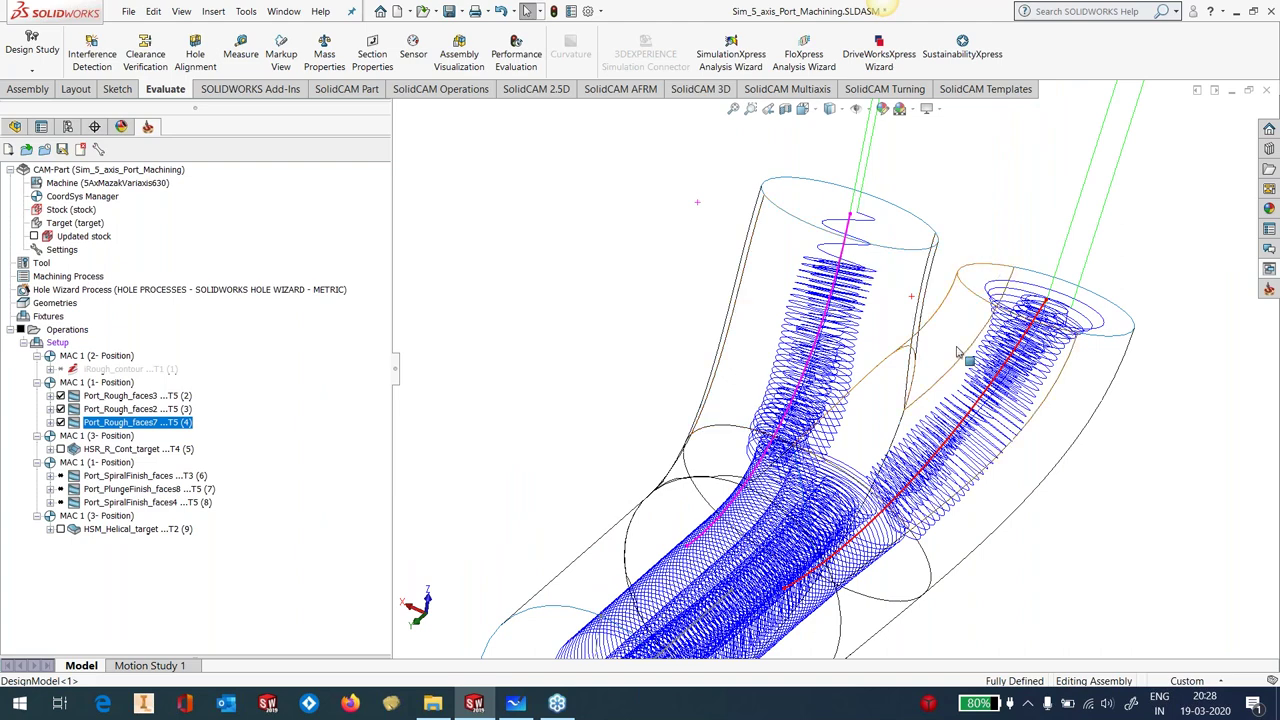
Hide all three Port_Rough toolpaths again
scroll(840, 366, up, 2)
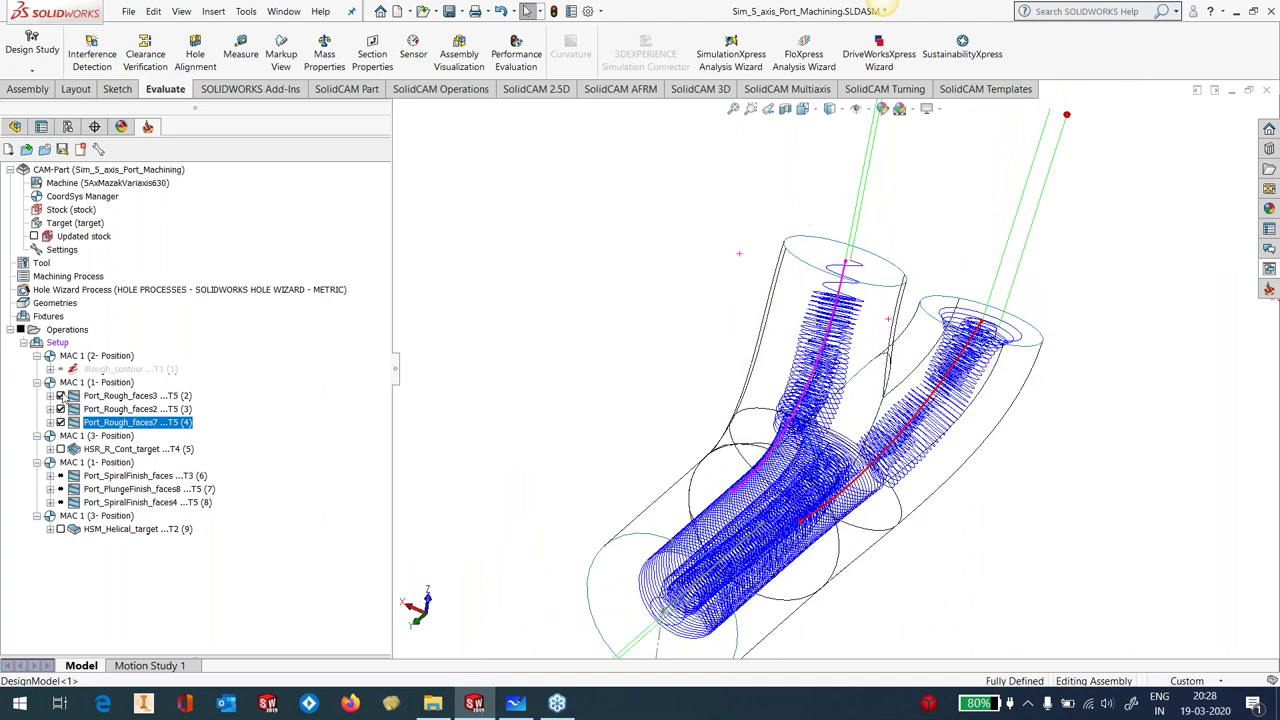
click(60, 396)
click(60, 409)
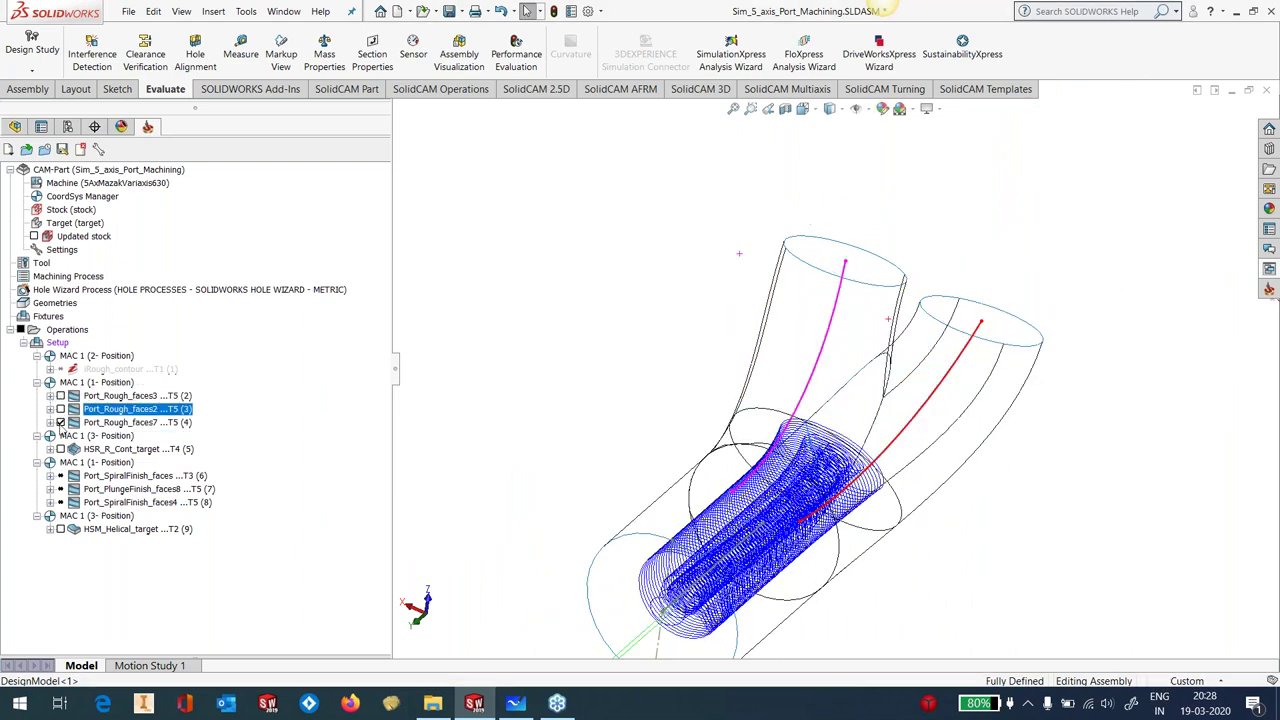
click(60, 422)
right_click(124, 476)
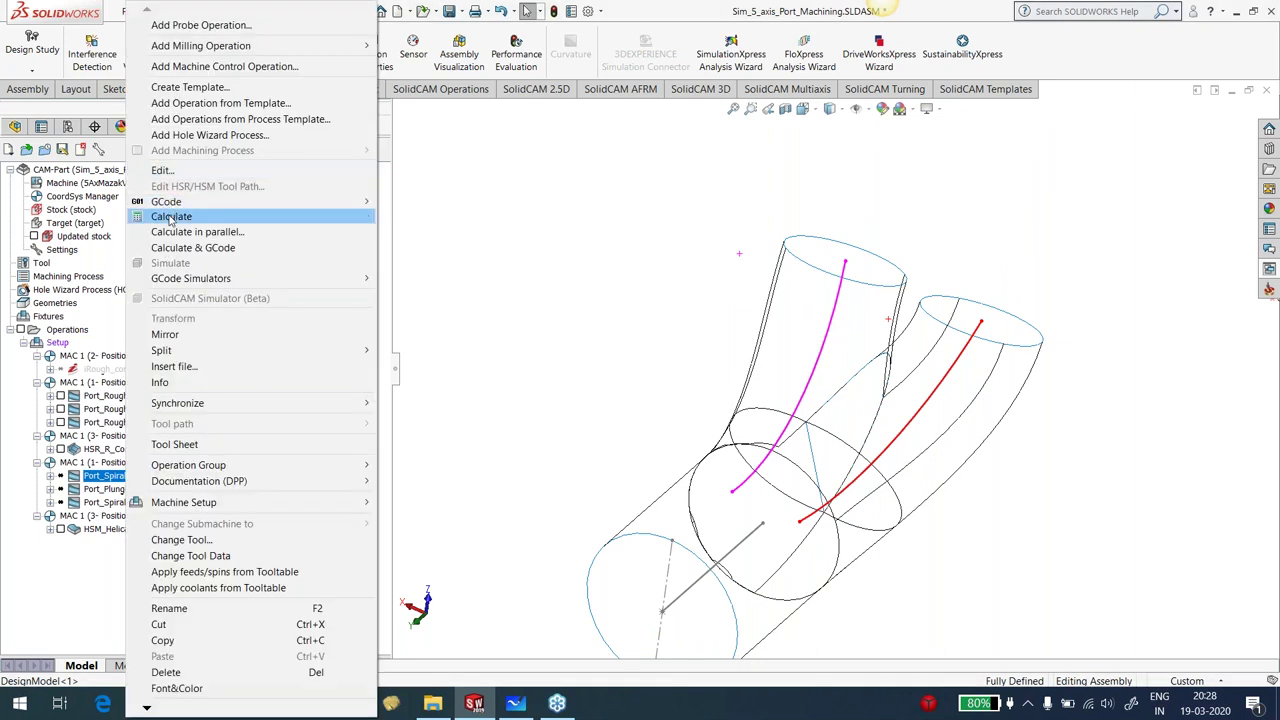
Calculate the spiral finish and give tool 3, the 16 mm ball mill, a purple colour
click(172, 213)
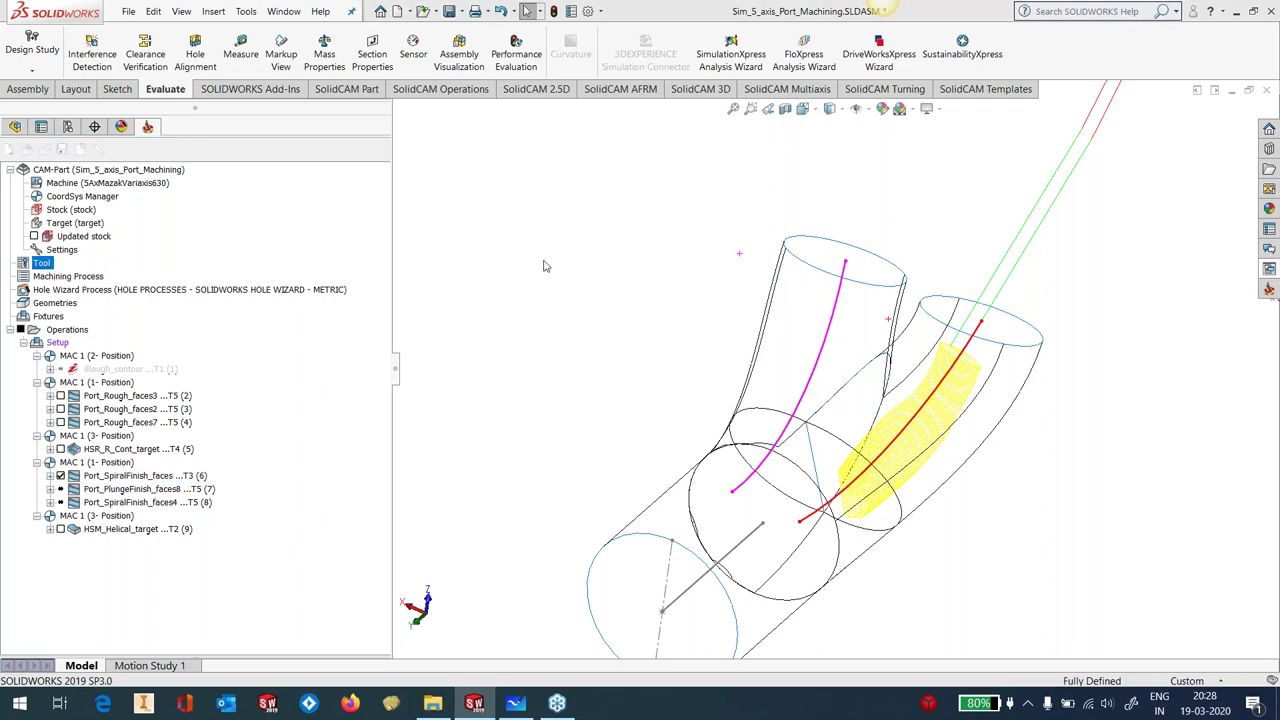
click(368, 243)
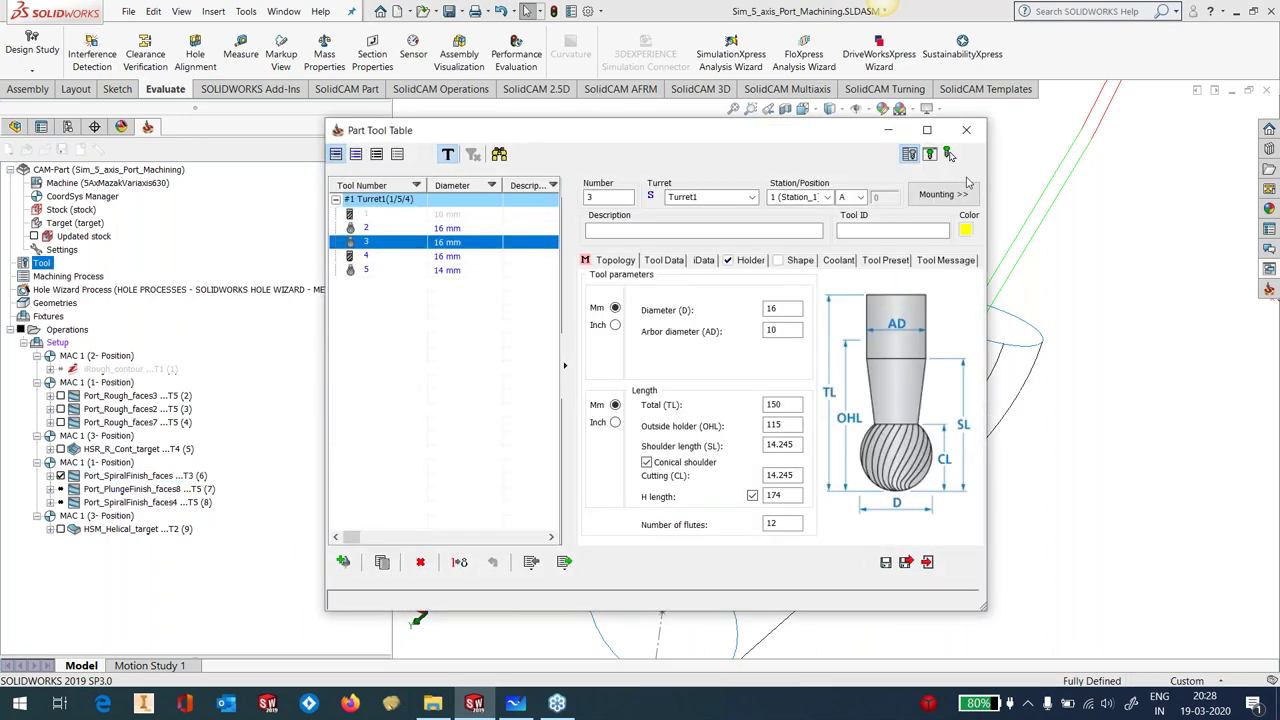
click(965, 230)
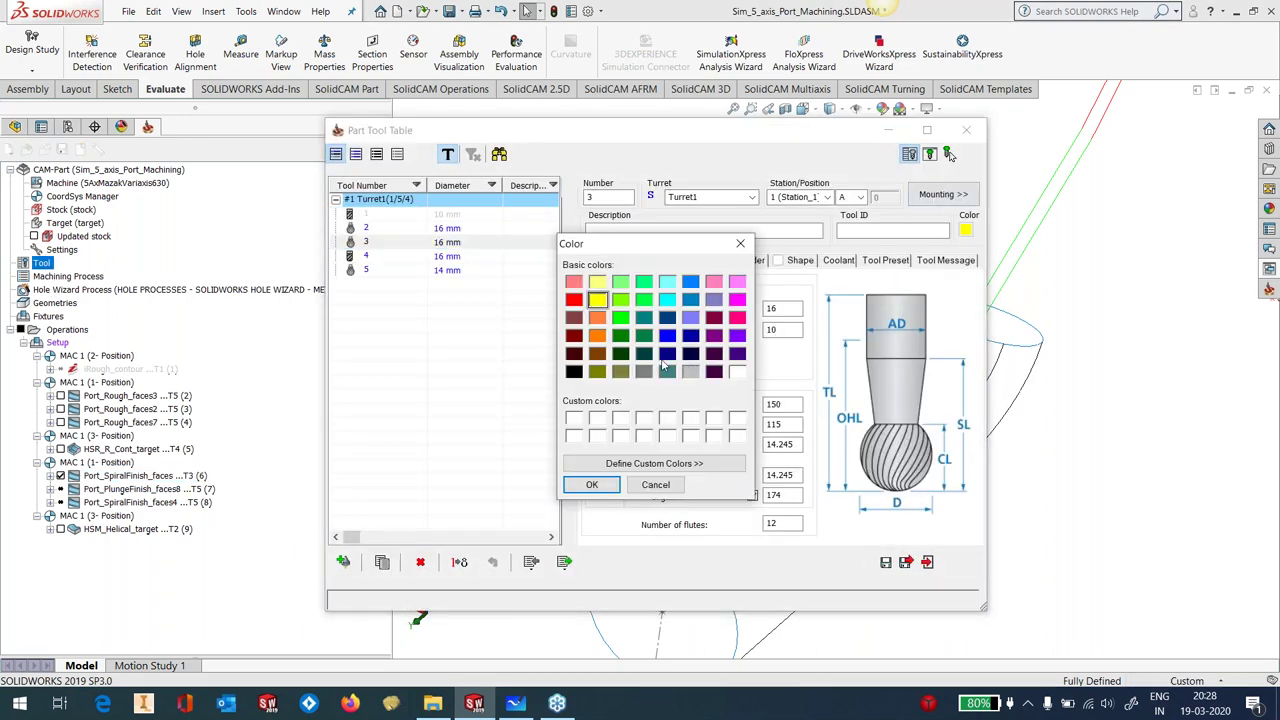
click(737, 336)
click(591, 484)
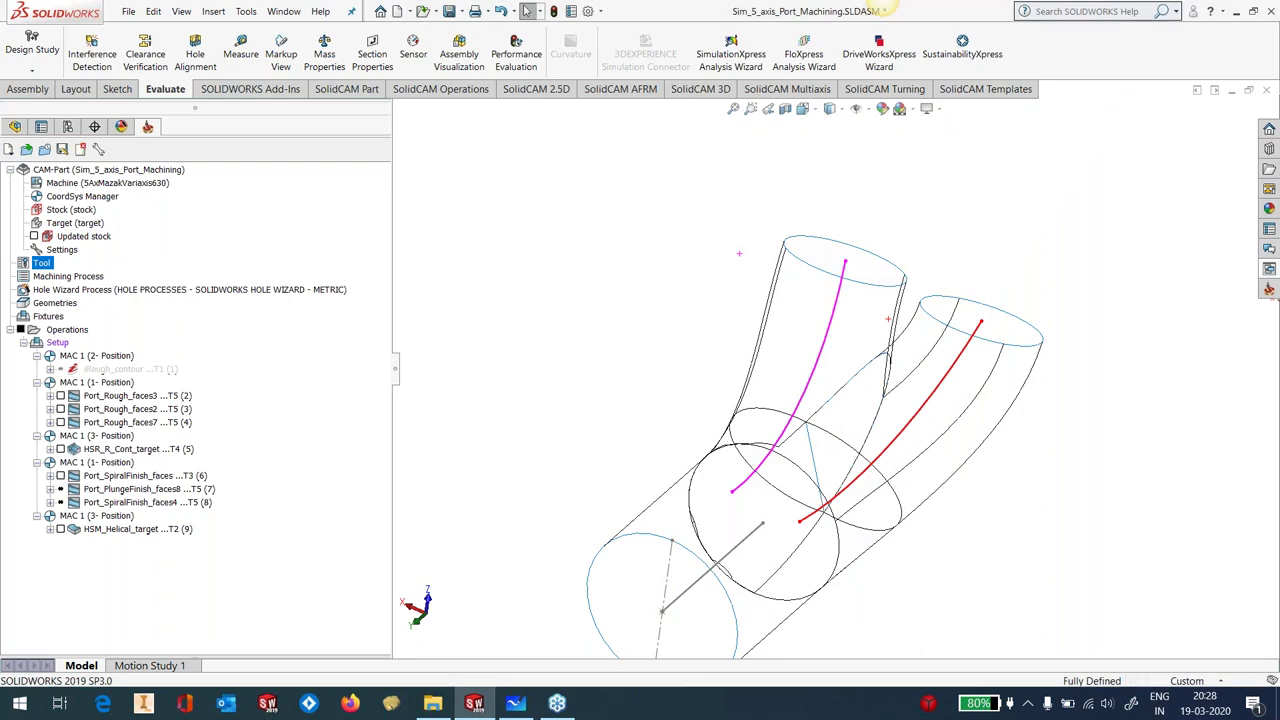
Show the Port_SpiralFinish_faces toolpath, orbit to inspect it, then hide it
click(60, 476)
middle_drag(1000, 245, 865, 238)
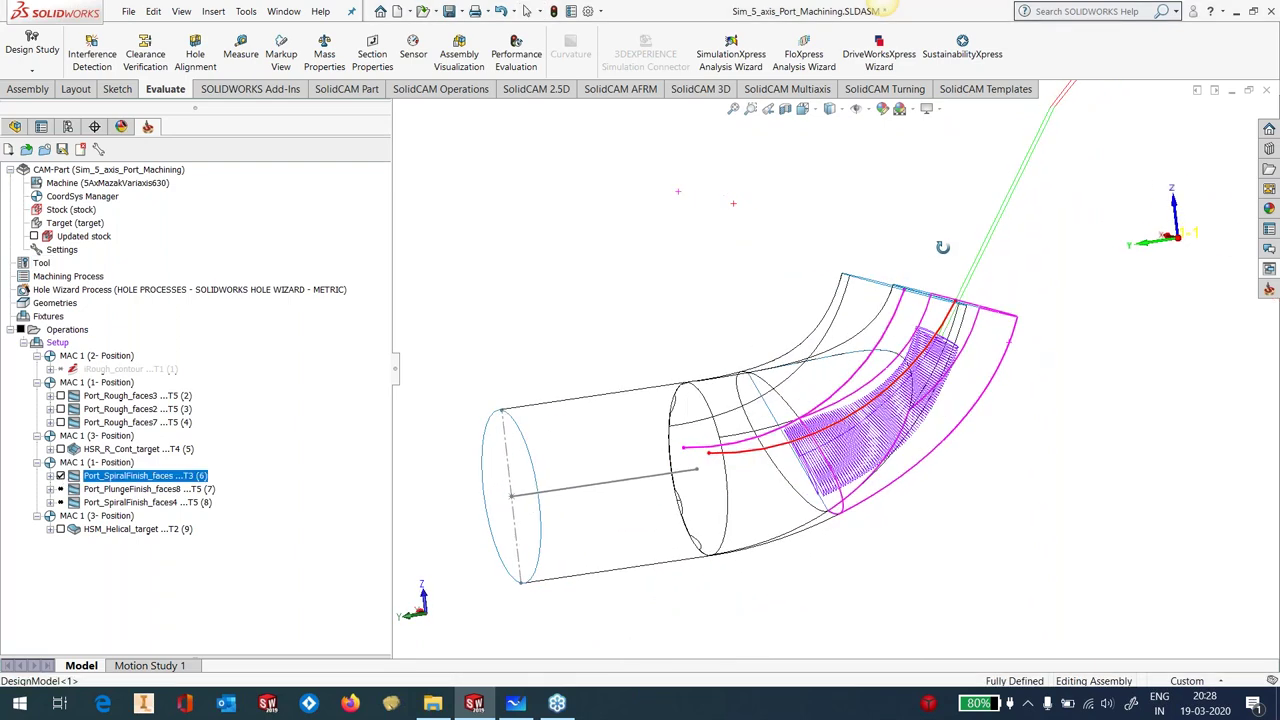
click(60, 476)
Calculate the Port_PlungeFinish_faces8 toolpath, inspect it from several angles, then hide it
click(96, 489)
right_click(96, 492)
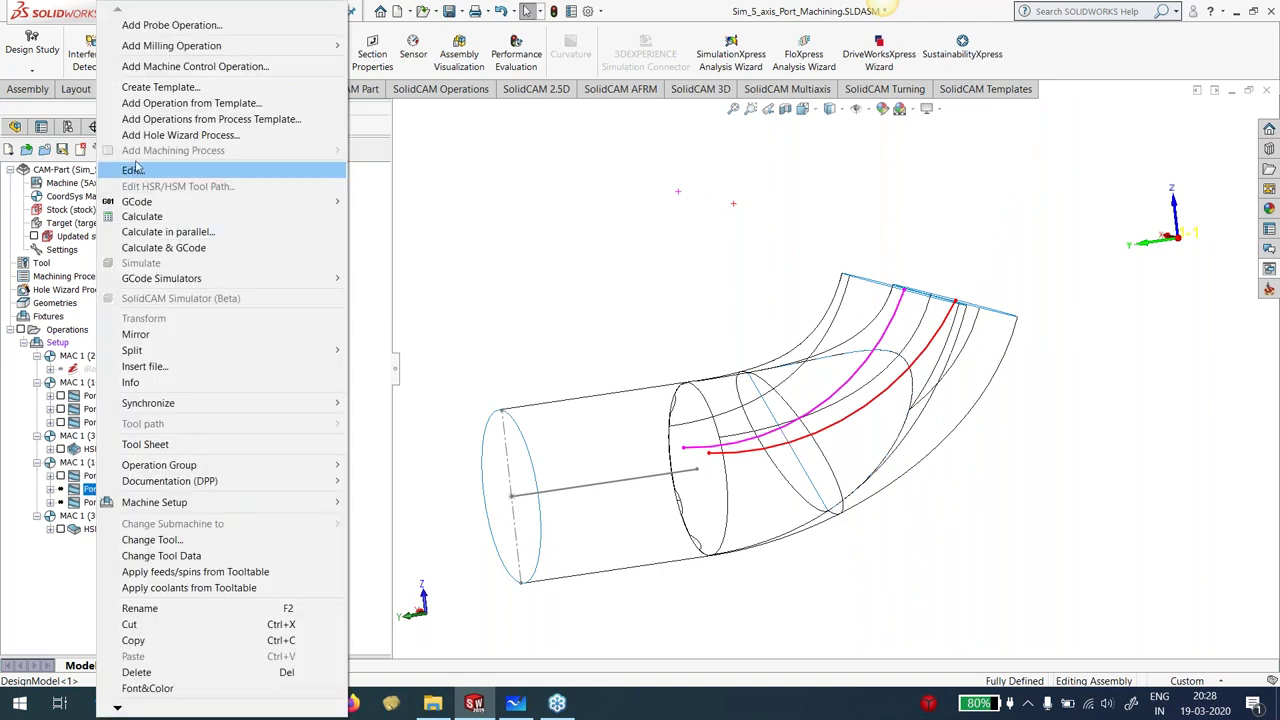
click(142, 216)
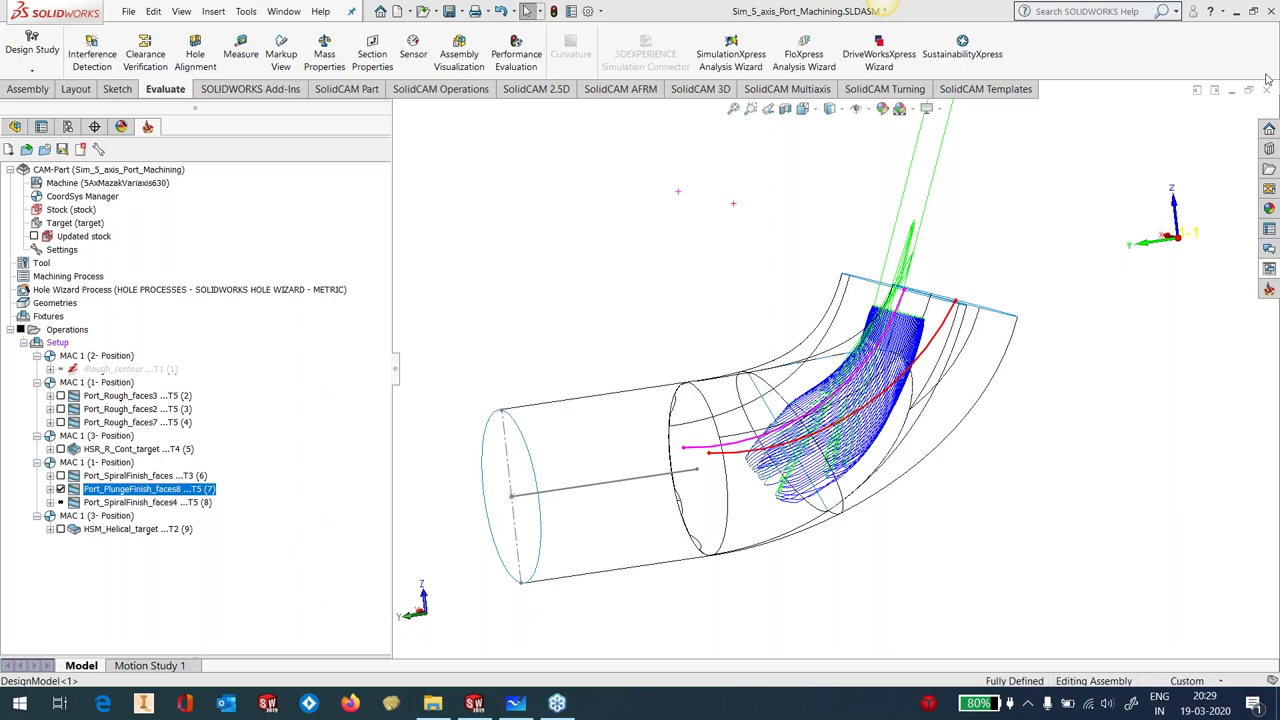
middle_drag(960, 430, 985, 492)
scroll(985, 492, down, 5)
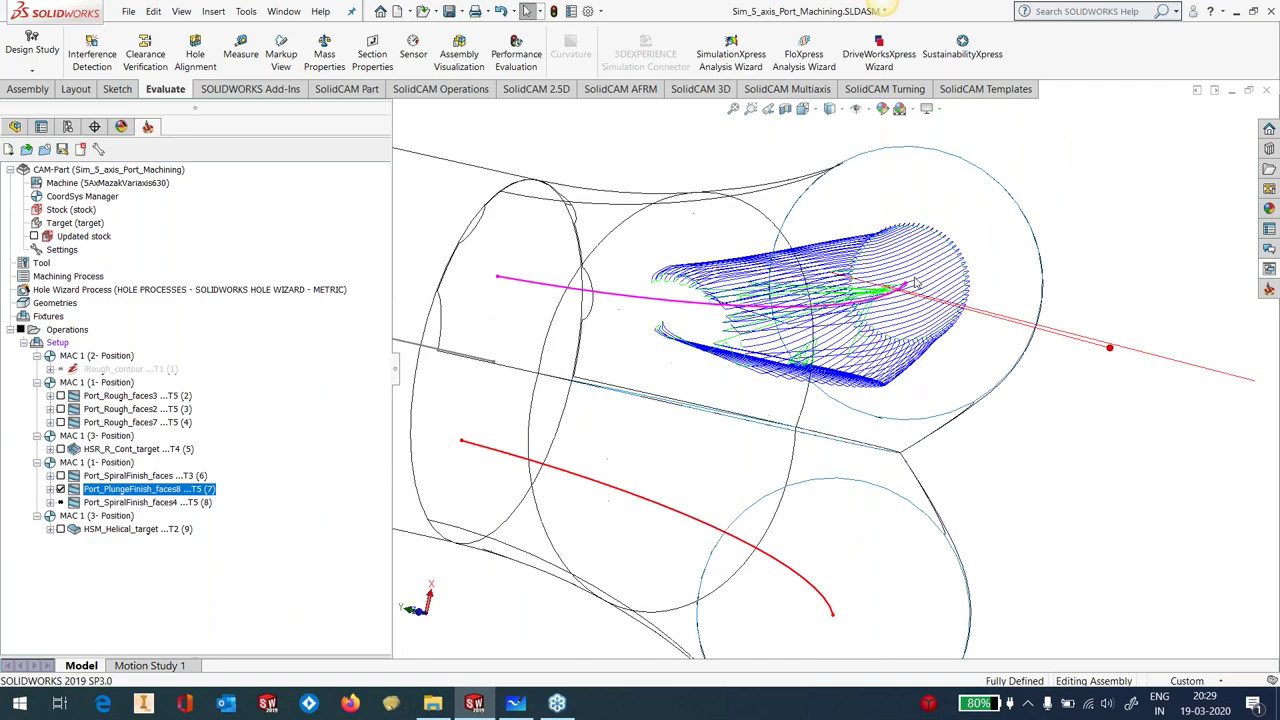
middle_drag(884, 291, 820, 310)
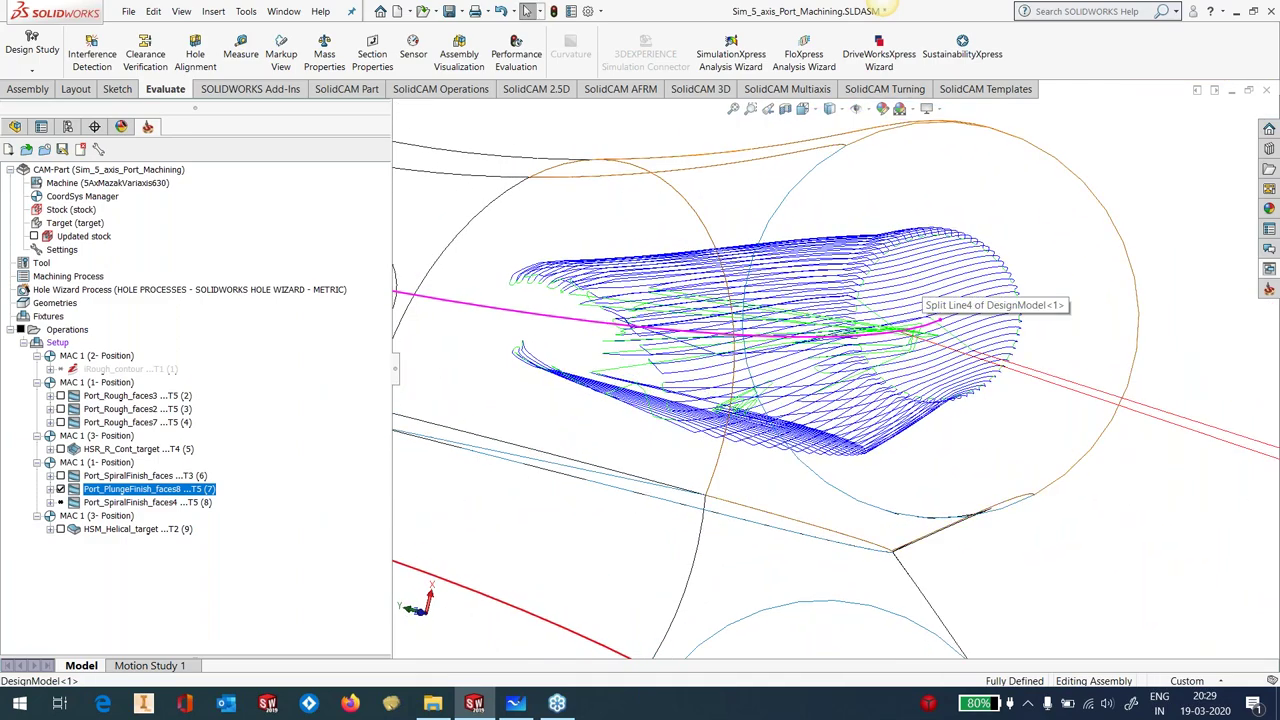
click(61, 489)
scroll(877, 369, up, 6)
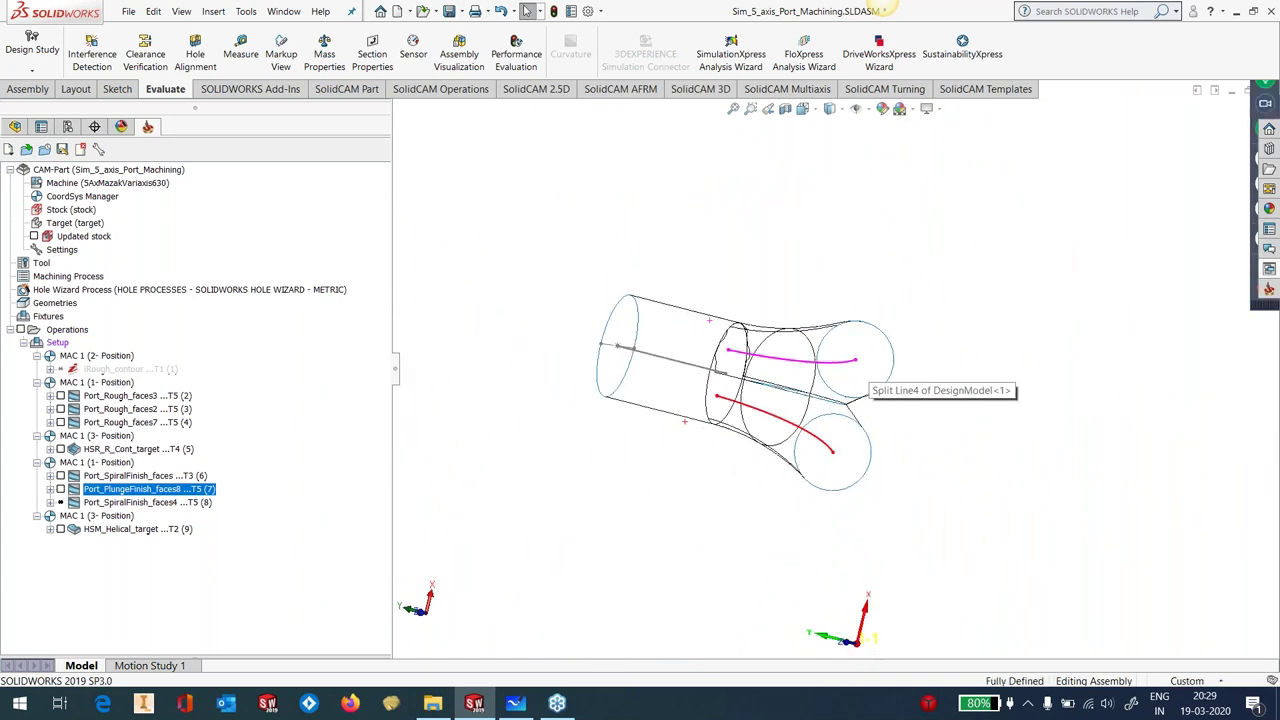
drag(395, 376, 316, 376)
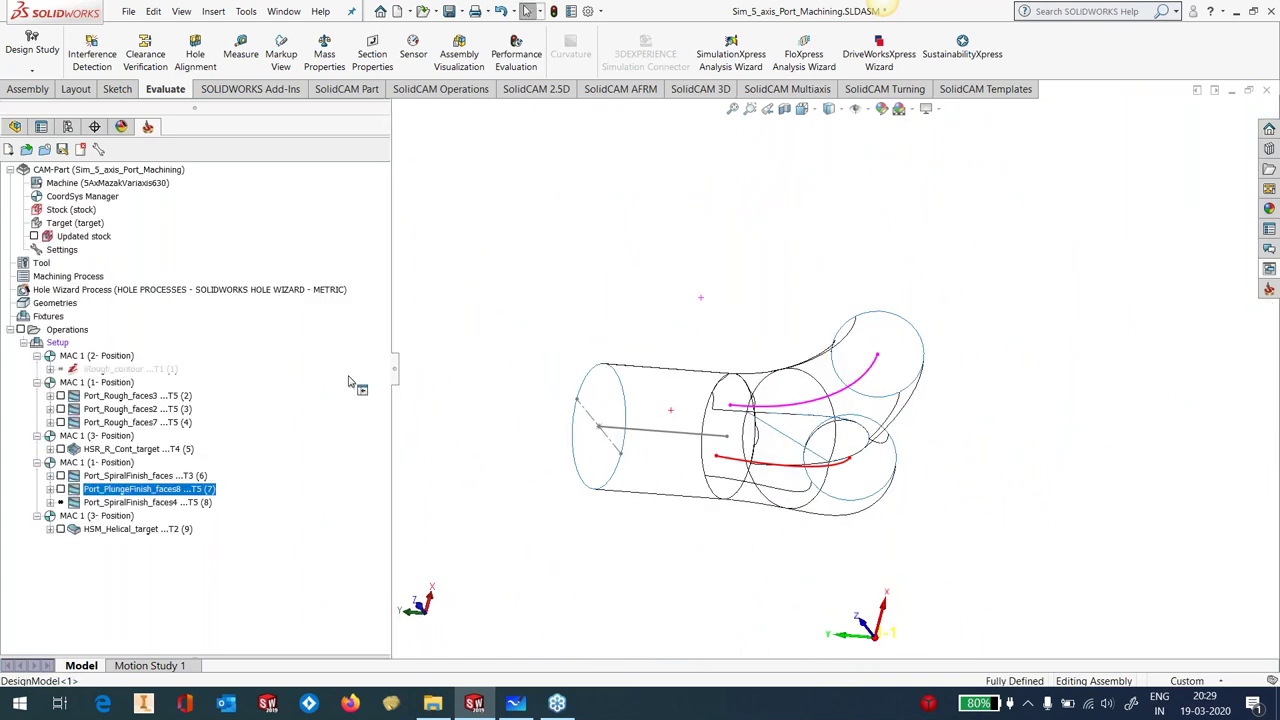
middle_drag(903, 409, 826, 460)
scroll(826, 460, down, 3)
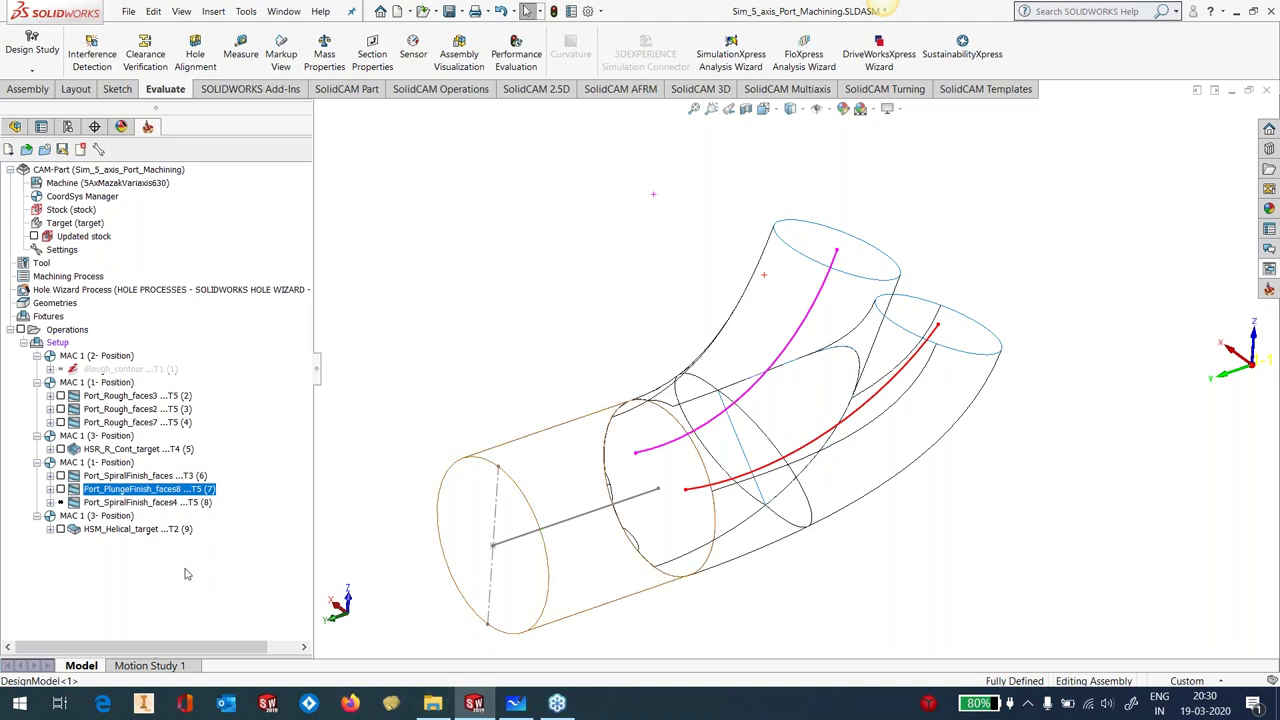
click(152, 530)
right_click(152, 530)
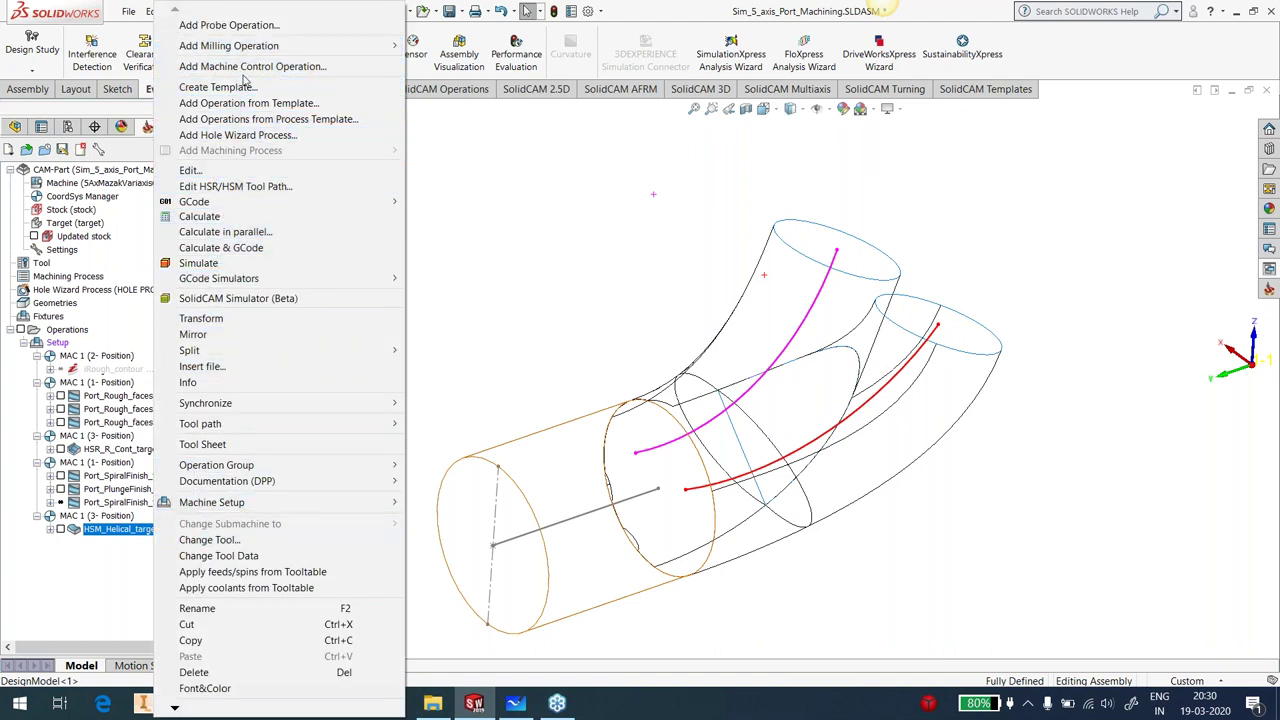
mouse_move(250, 46)
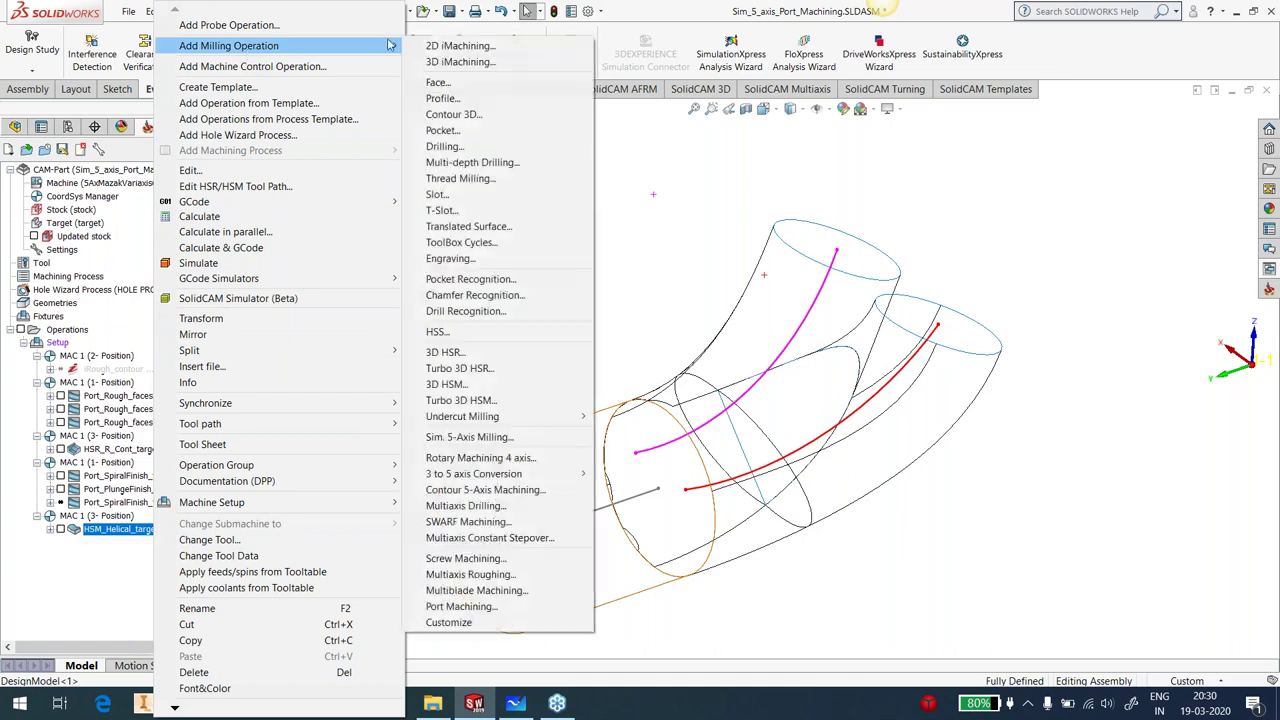
click(469, 437)
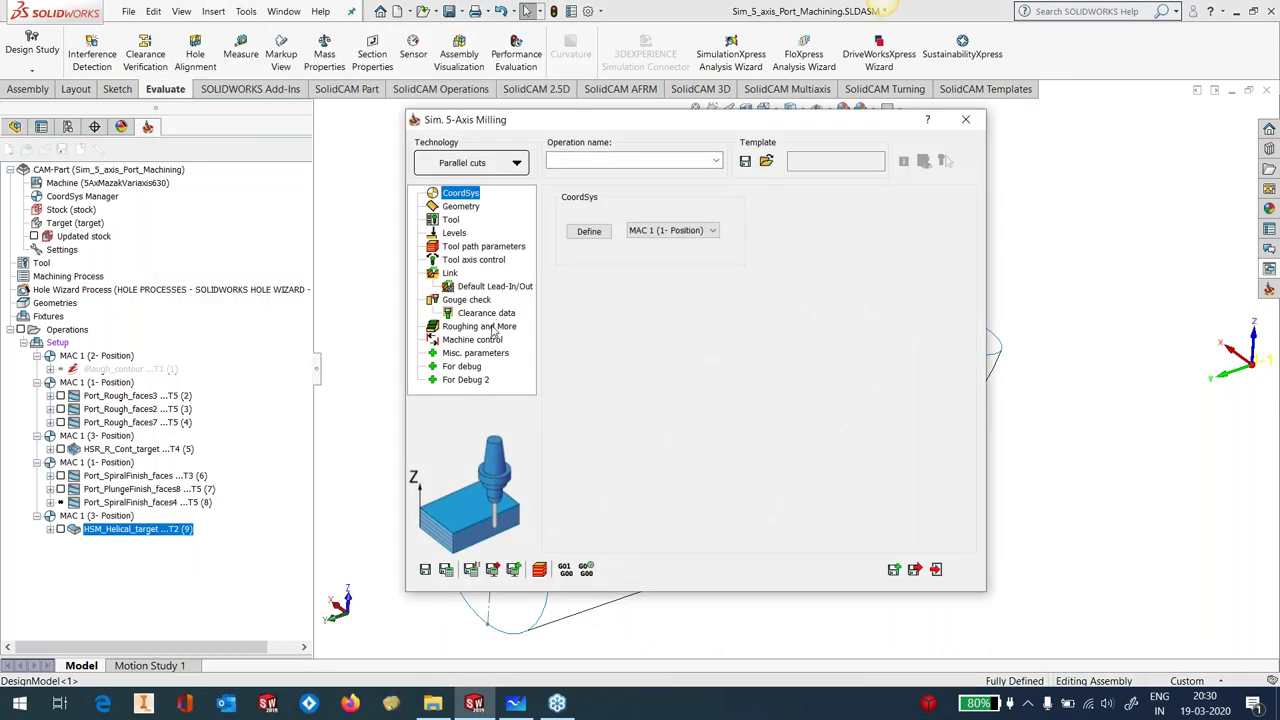
click(493, 340)
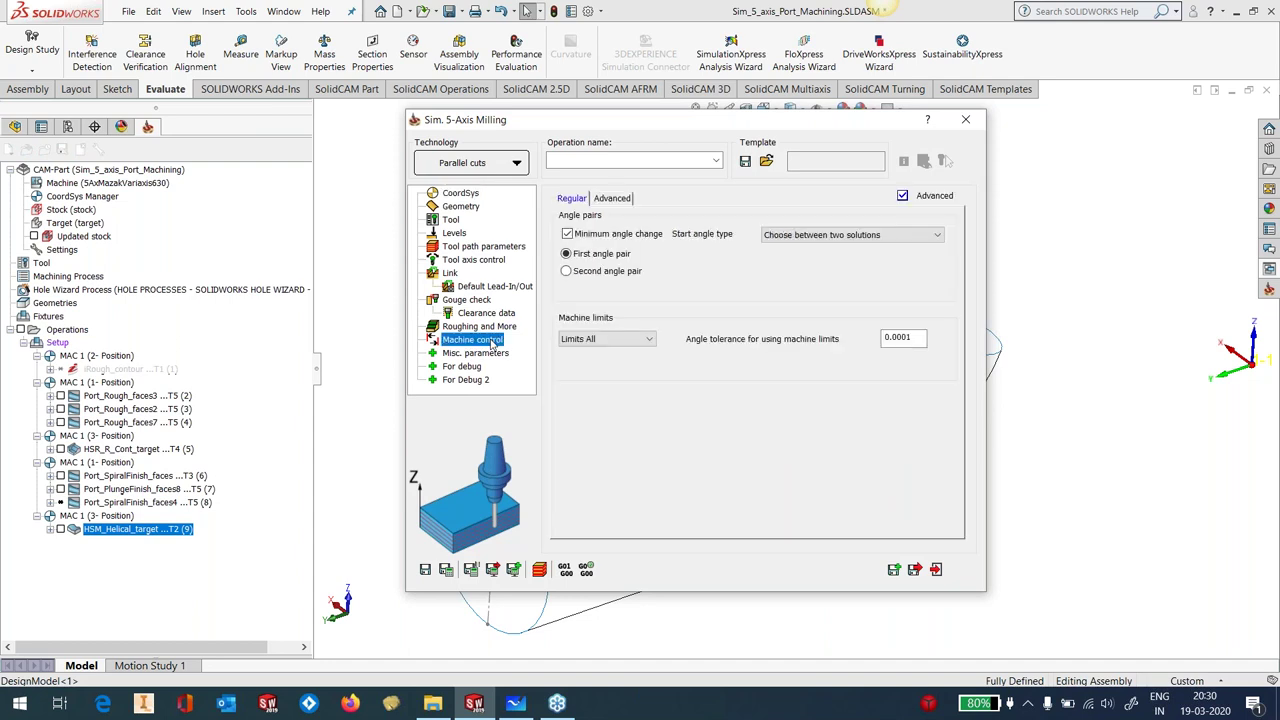
click(613, 198)
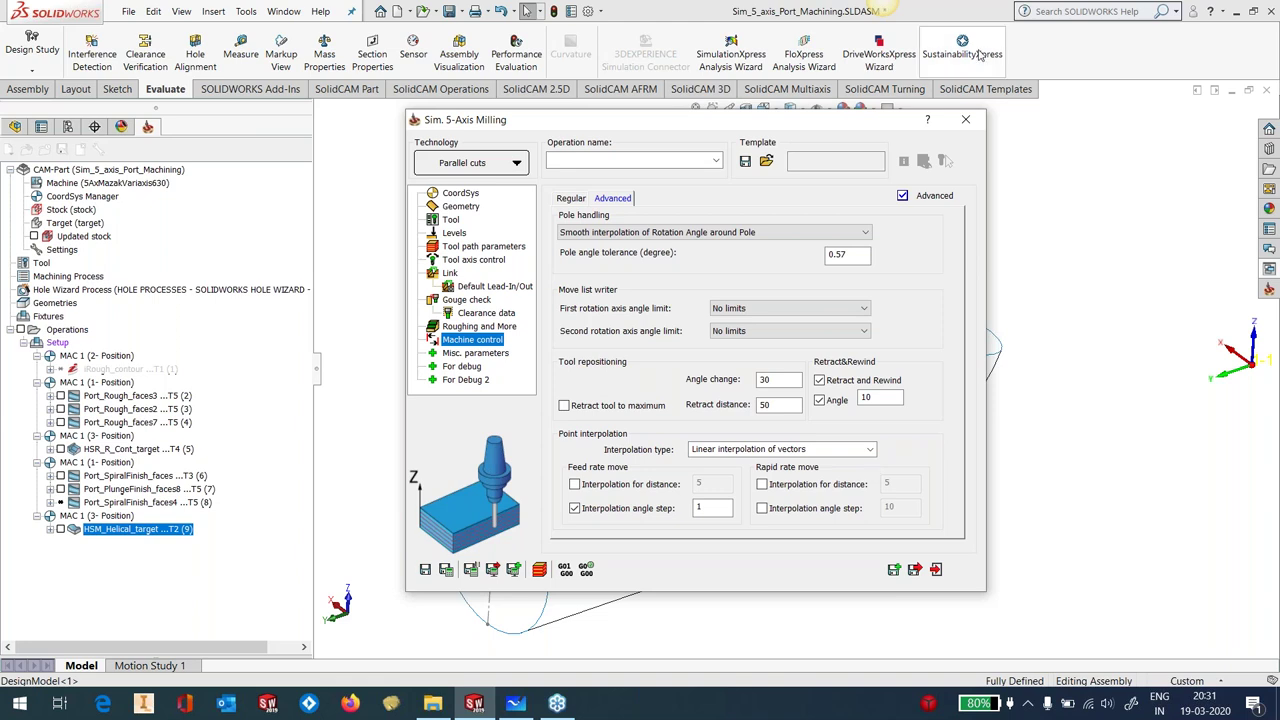
click(966, 120)
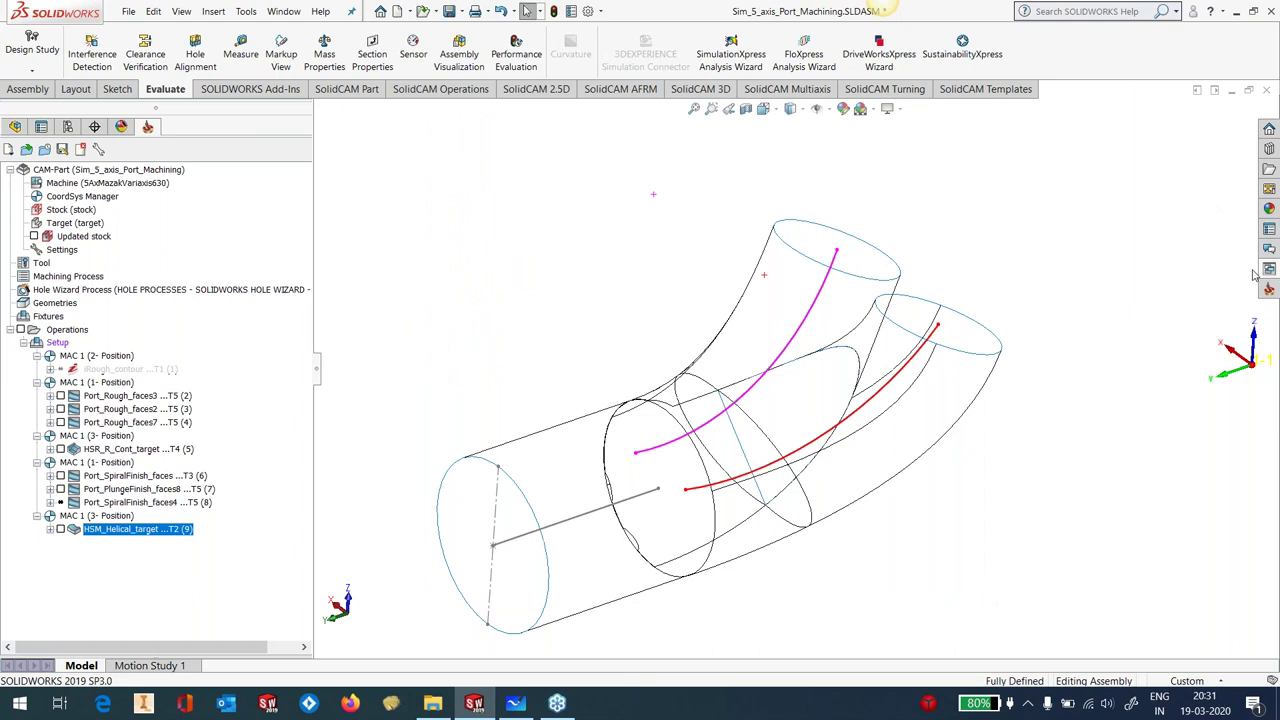